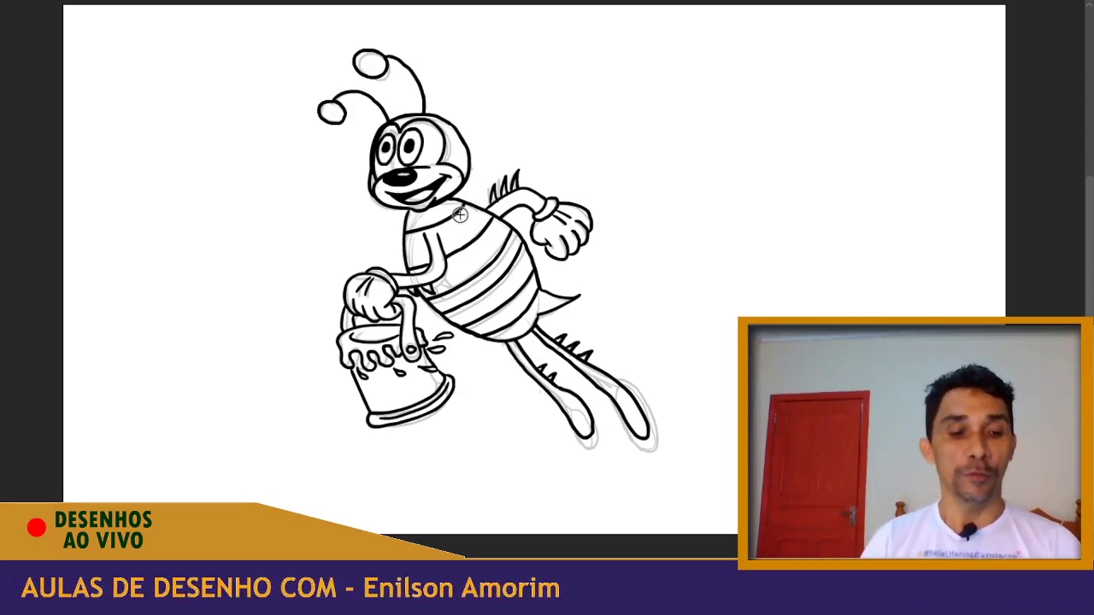
Set the stroke and fill colours to red and fill the bee's tongue with red
{"action": "key", "text": "Escape"}
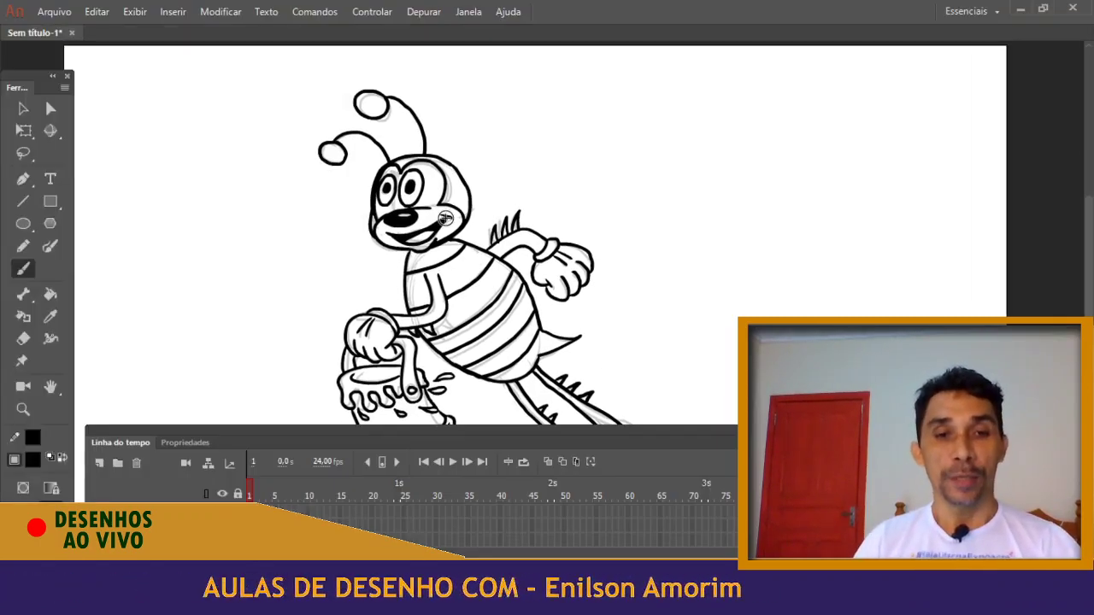
{"action": "left_click", "coordinate": [34, 439]}
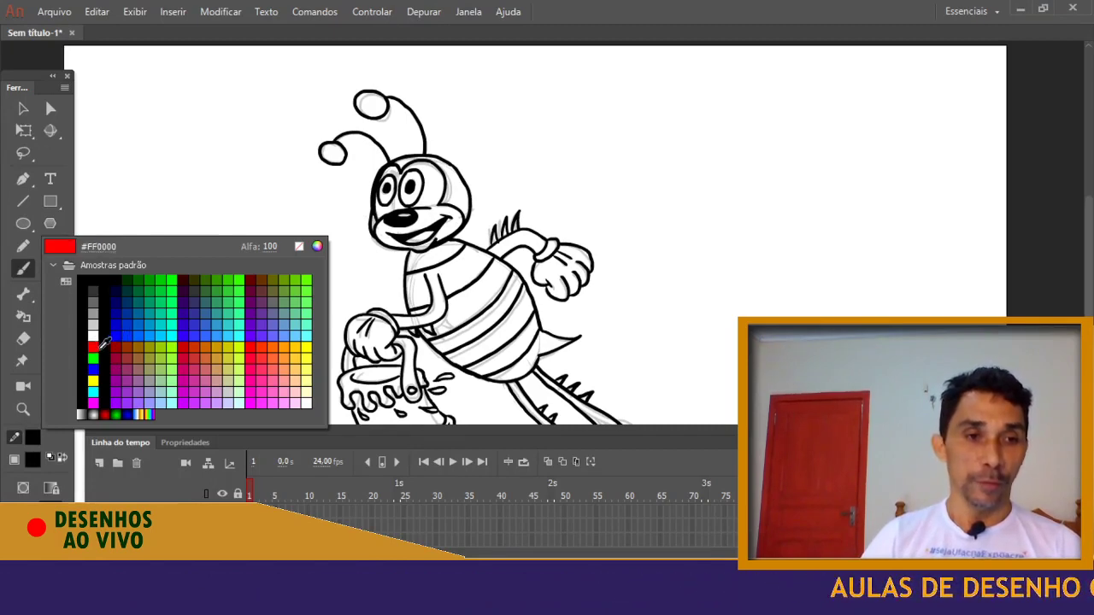
{"action": "left_click", "coordinate": [93, 347]}
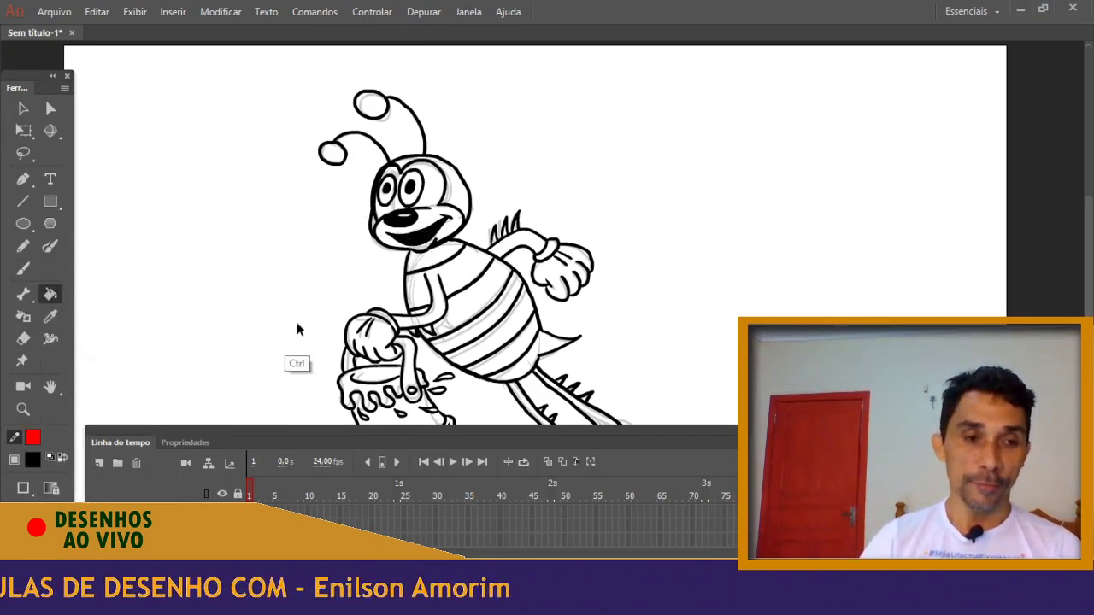
{"action": "left_click", "coordinate": [32, 456]}
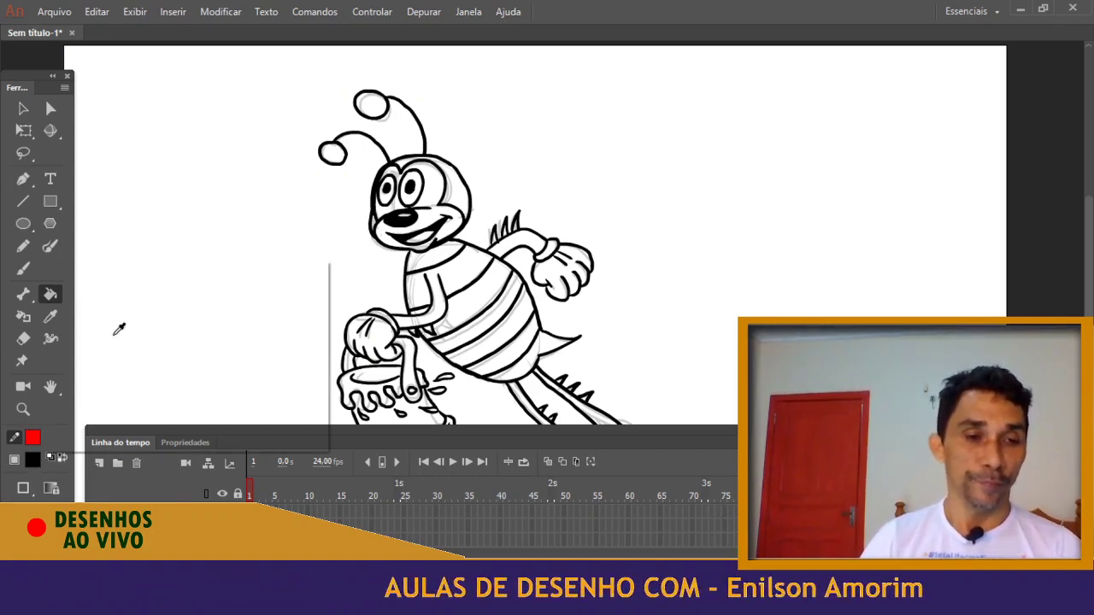
{"action": "left_click", "coordinate": [32, 438]}
{"action": "left_click", "coordinate": [97, 371]}
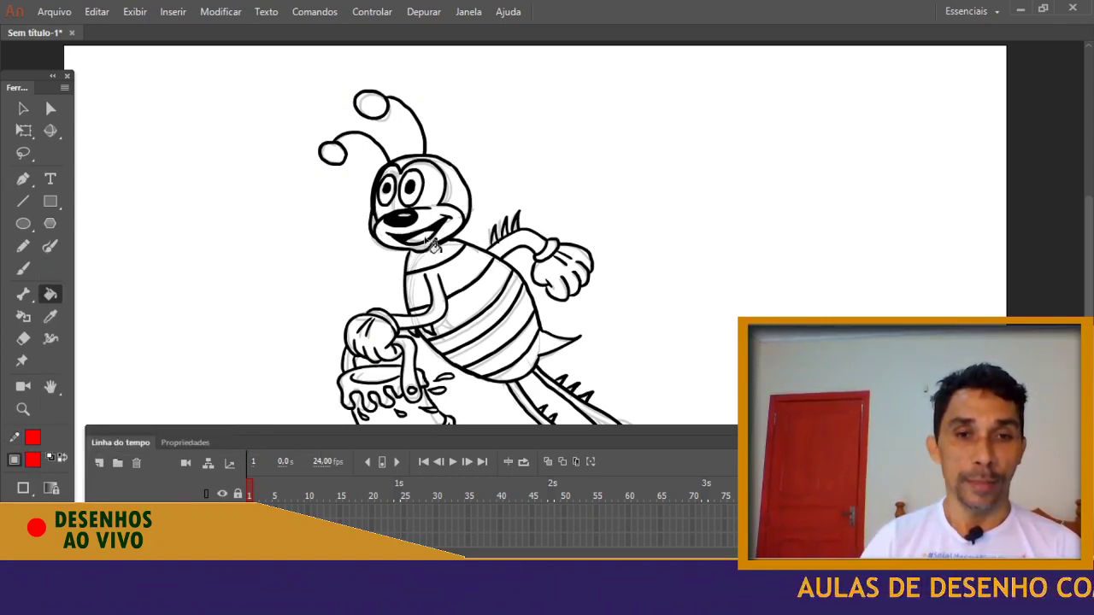
Fill the back of the bee's head and both antenna tips with black
{"action": "left_click", "coordinate": [32, 437]}
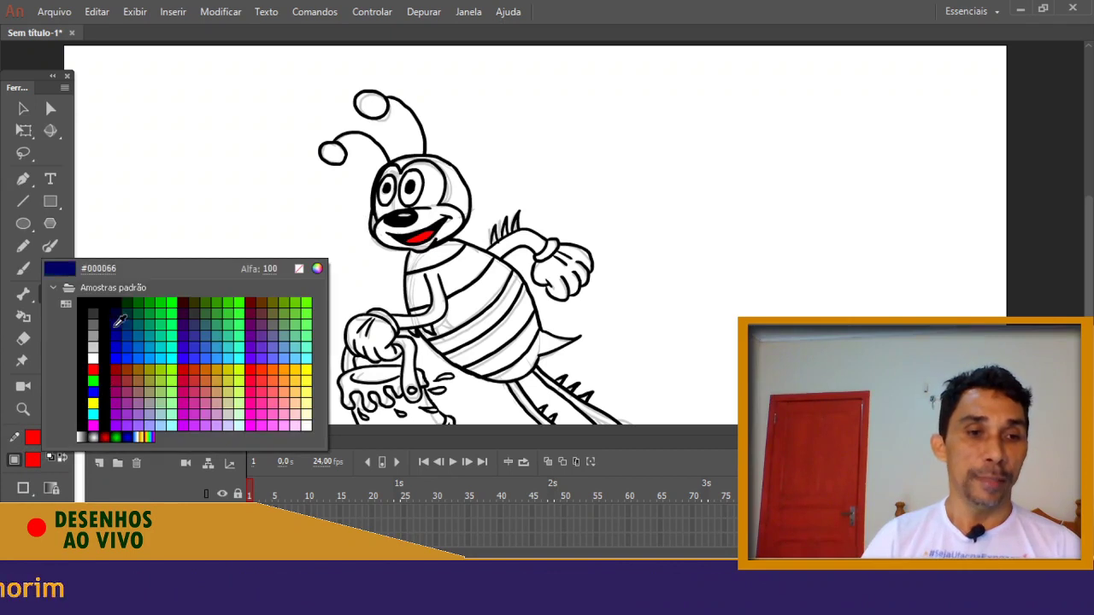
{"action": "left_click", "coordinate": [106, 306]}
{"action": "left_click", "coordinate": [461, 195]}
{"action": "left_click", "coordinate": [371, 104]}
{"action": "left_click", "coordinate": [332, 153]}
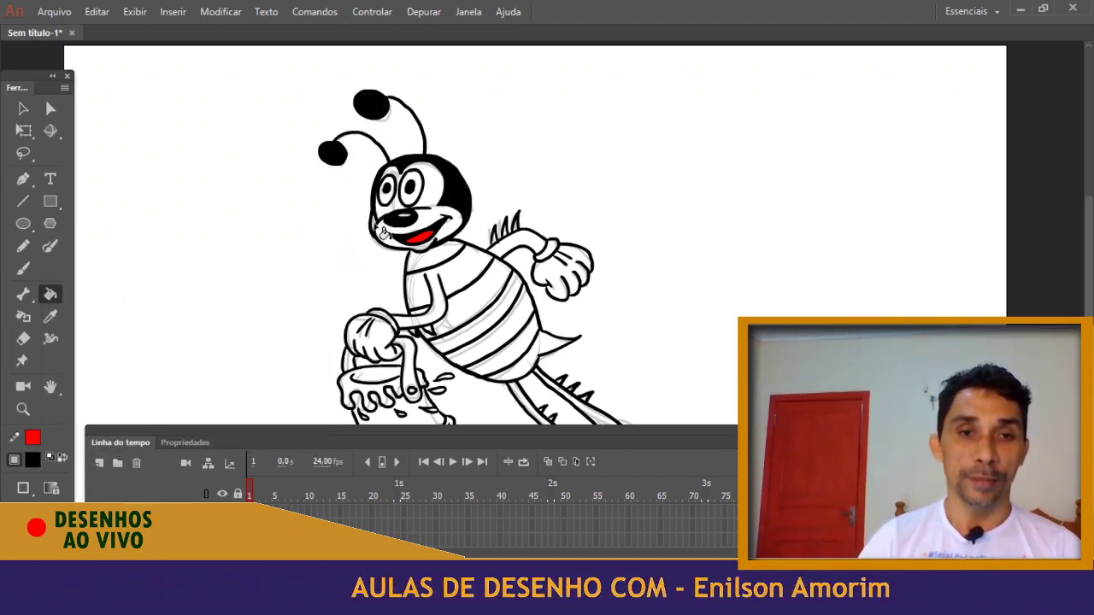
Fill the neck, alternate body stripes and stinger with black, and the remaining stripes and front arm with yellow
{"action": "left_click", "coordinate": [458, 307]}
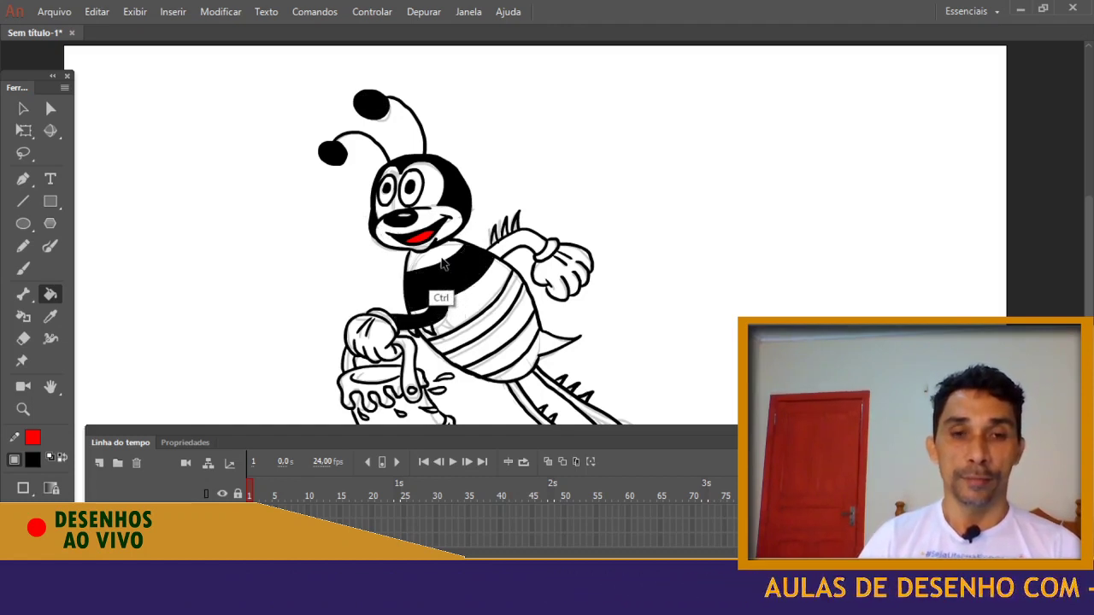
{"action": "key", "text": "ctrl+z"}
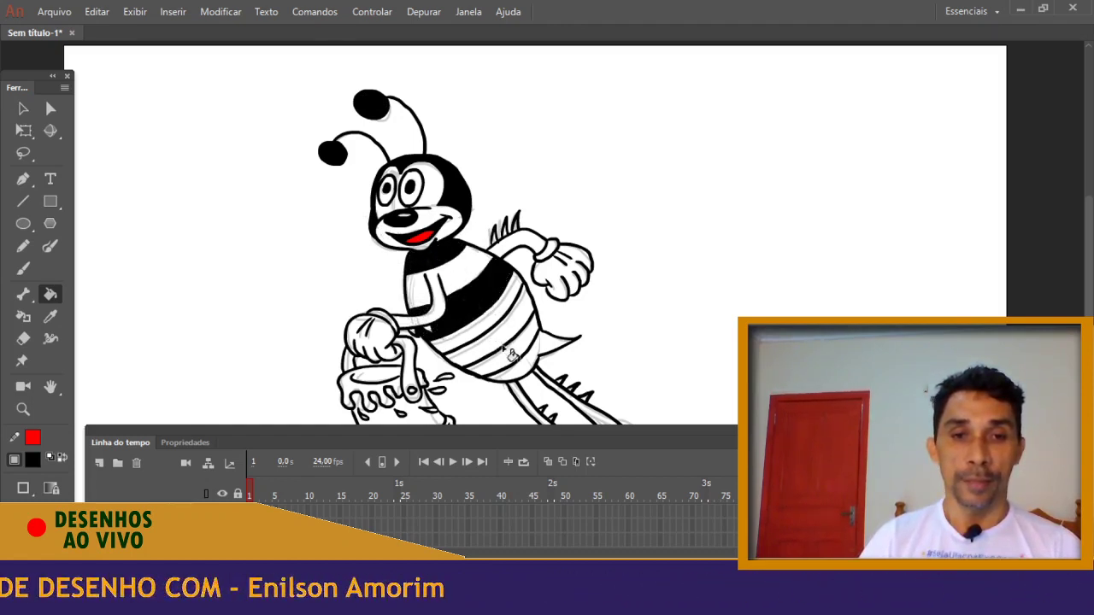
{"action": "left_click", "coordinate": [501, 343]}
{"action": "left_click", "coordinate": [526, 365]}
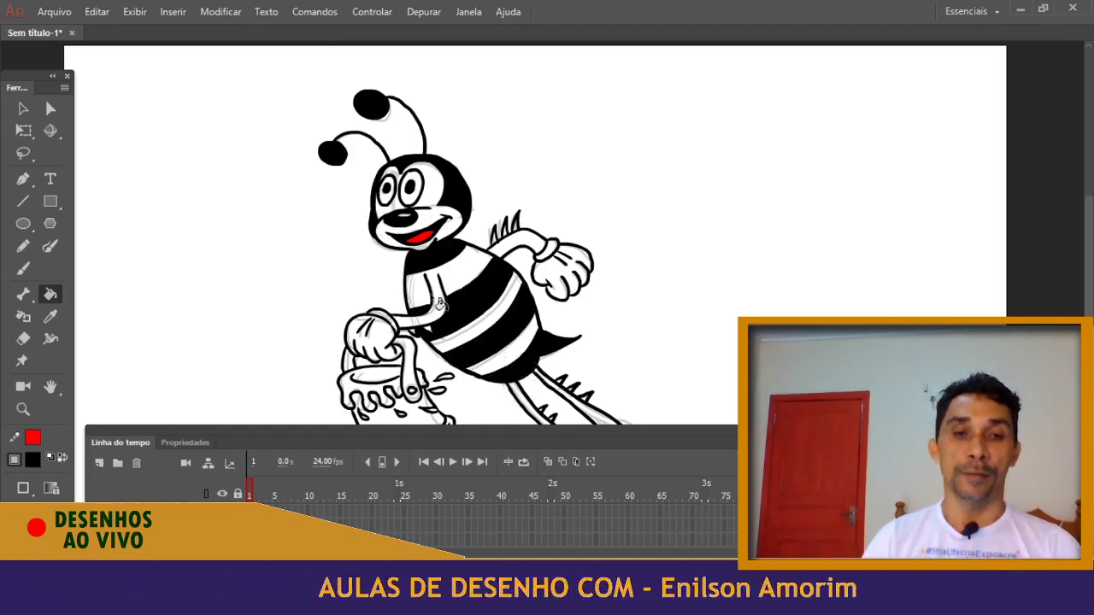
{"action": "left_click", "coordinate": [33, 438]}
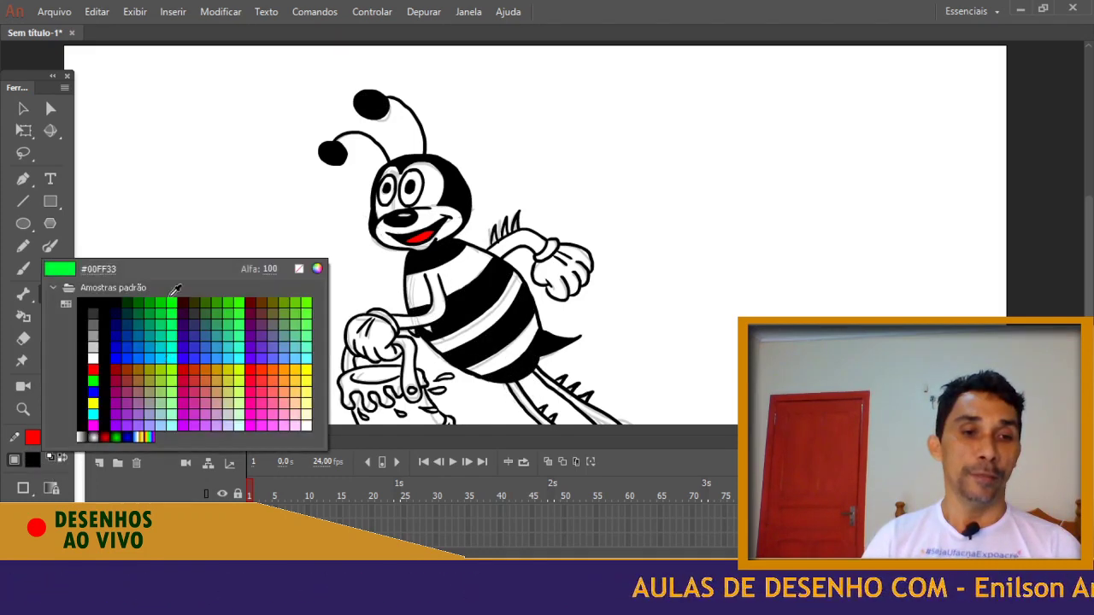
{"action": "left_click", "coordinate": [95, 403]}
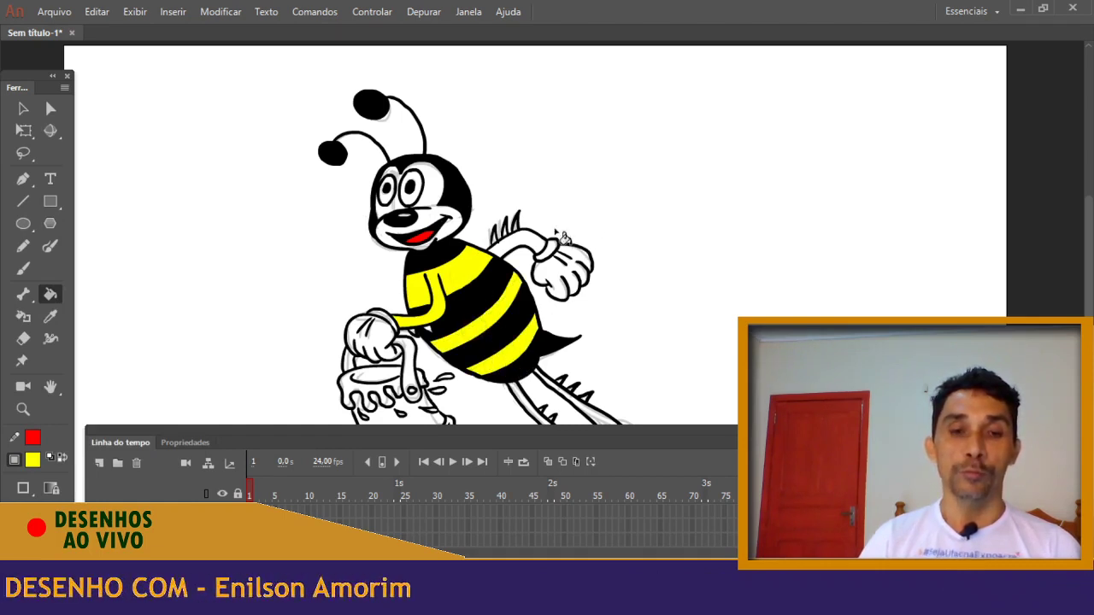
Sample black from a body stripe and fill the rear arm and both legs with it
{"action": "left_click", "coordinate": [51, 323]}
{"action": "left_click", "coordinate": [491, 296]}
{"action": "left_click", "coordinate": [528, 237]}
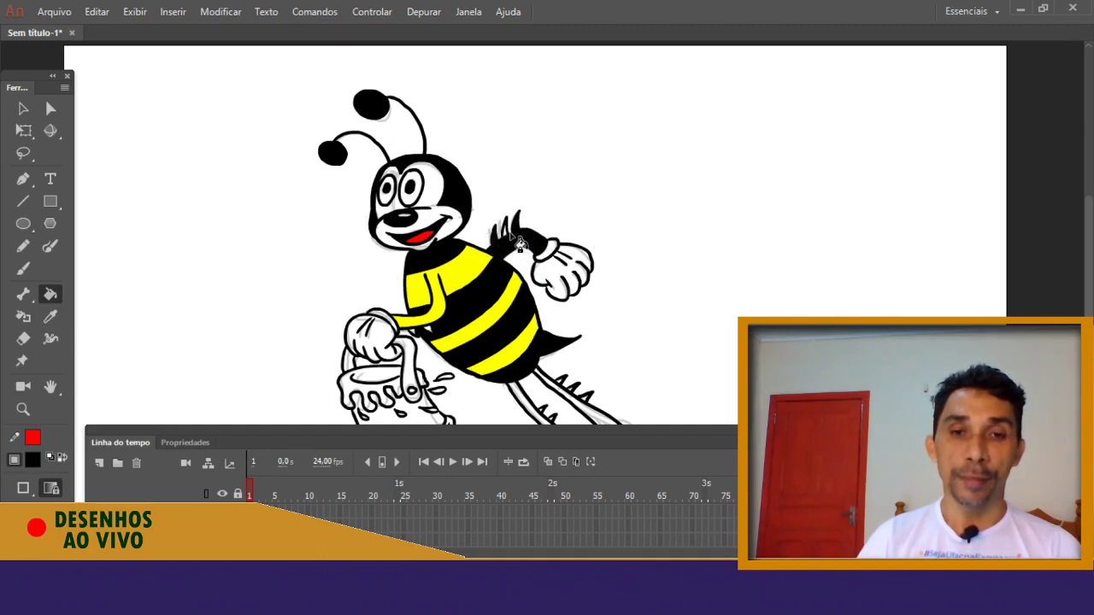
{"action": "left_click_drag", "start_coordinate": [520, 369], "coordinate": [503, 227]}
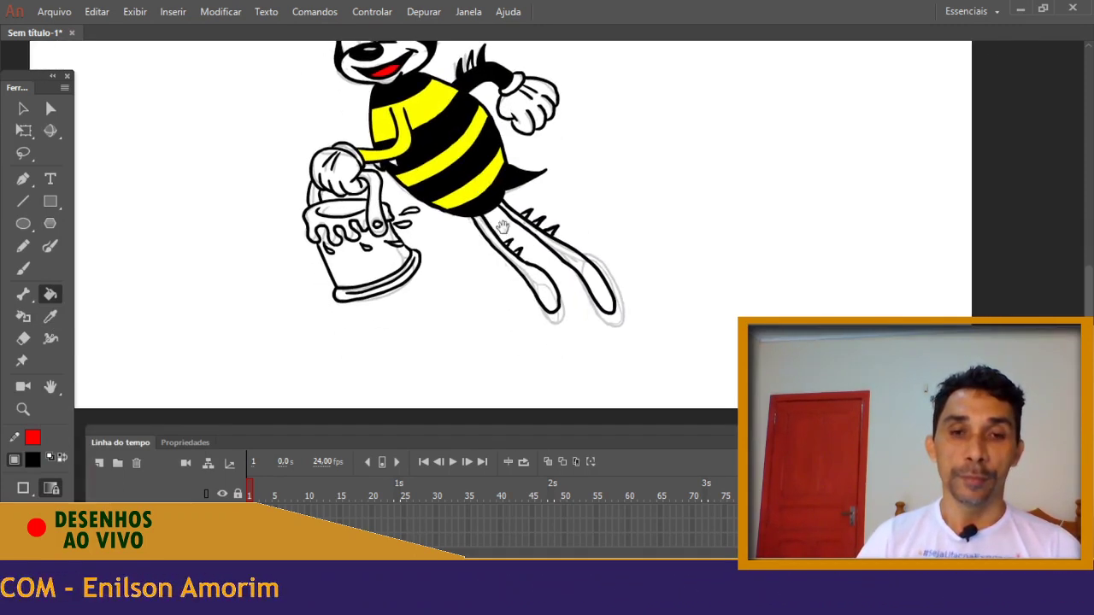
{"action": "left_click", "coordinate": [542, 289]}
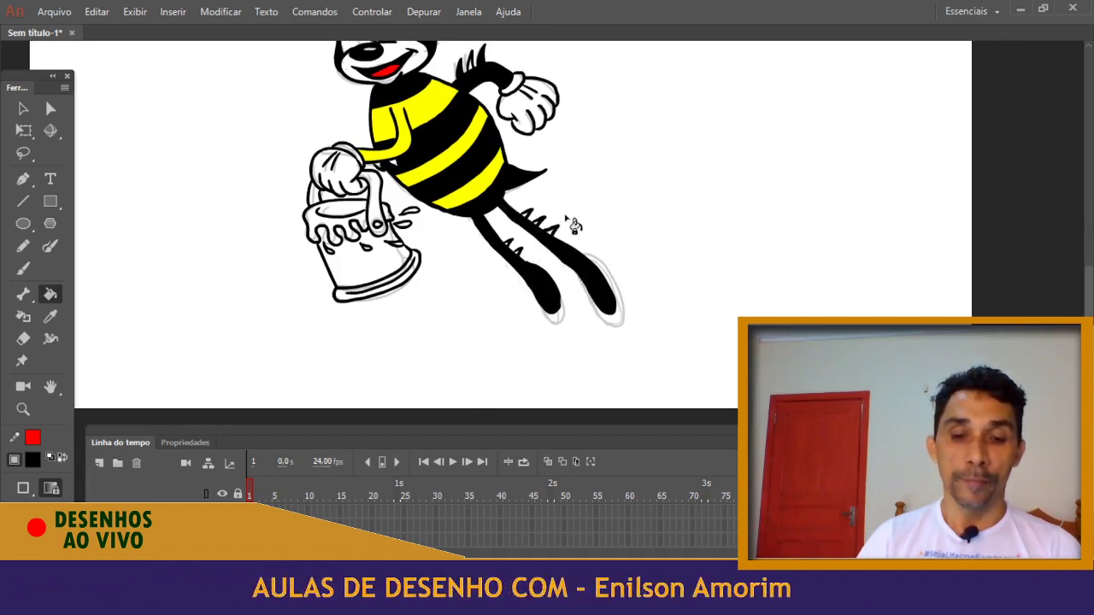
Paint a third black spike on the shorter-spiked front leg with the Brush tool
{"action": "scroll", "coordinate": [574, 225], "scroll_direction": "up", "scroll_amount": 5}
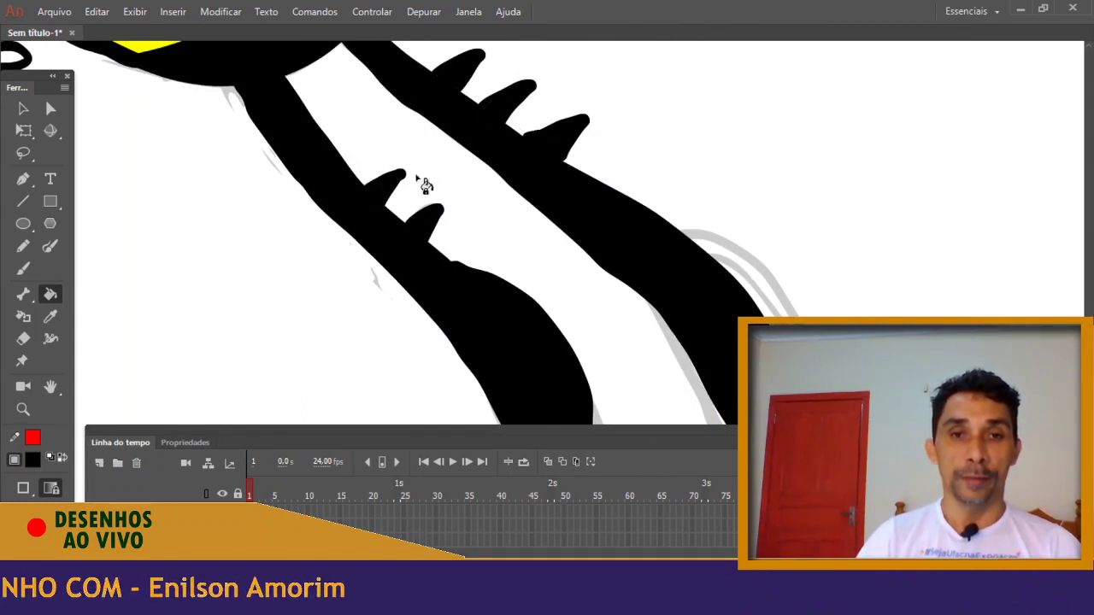
{"action": "left_click", "coordinate": [24, 269]}
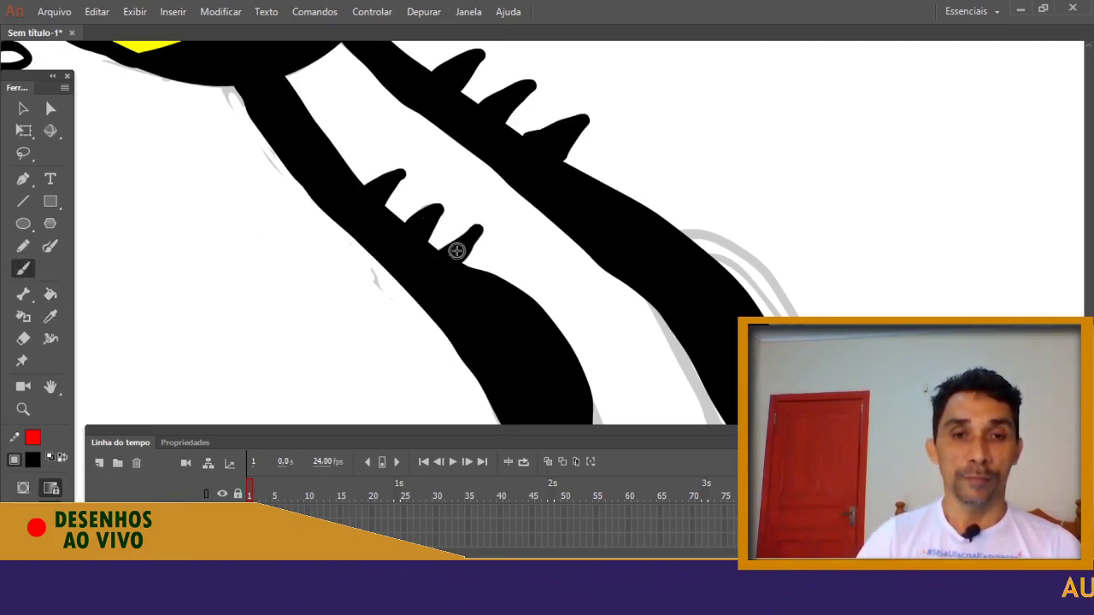
Fill the body of the paint can with red using the Paint Bucket
{"action": "key", "text": "ctrl+minus"}
{"action": "key", "text": "ctrl+minus"}
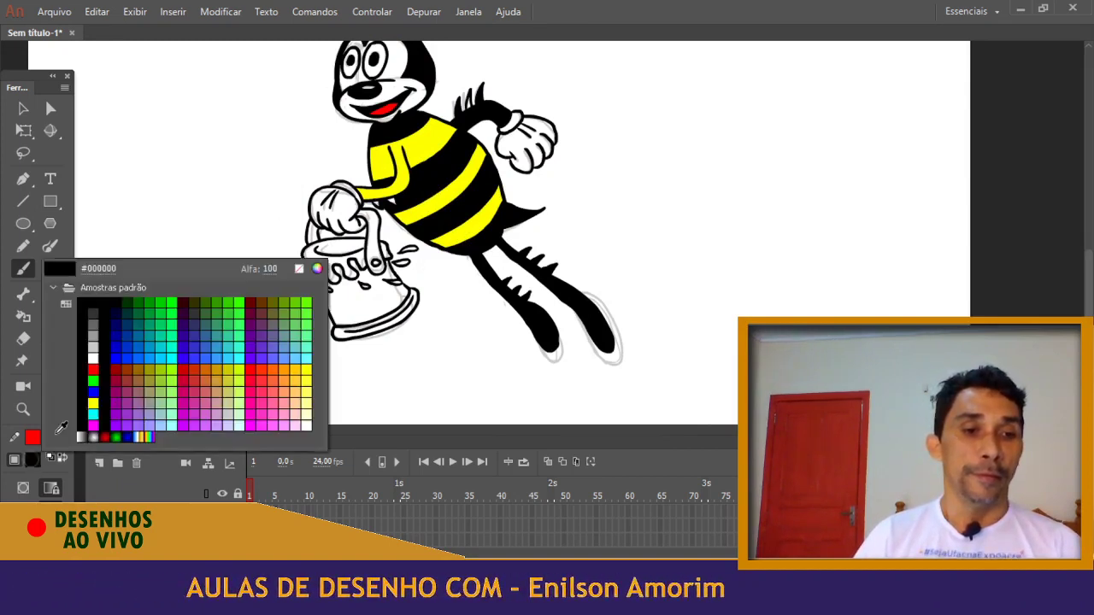
{"action": "left_click", "coordinate": [94, 368]}
{"action": "left_click", "coordinate": [51, 294]}
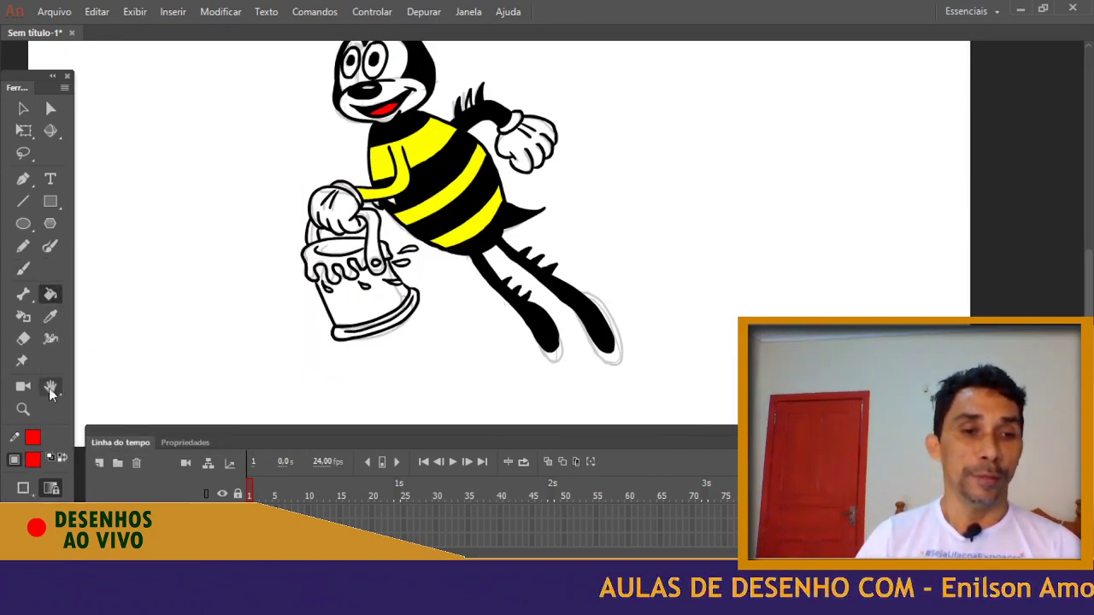
Fill the paint inside the can and its drips over the rim with dark red #993333
{"action": "left_click", "coordinate": [32, 458]}
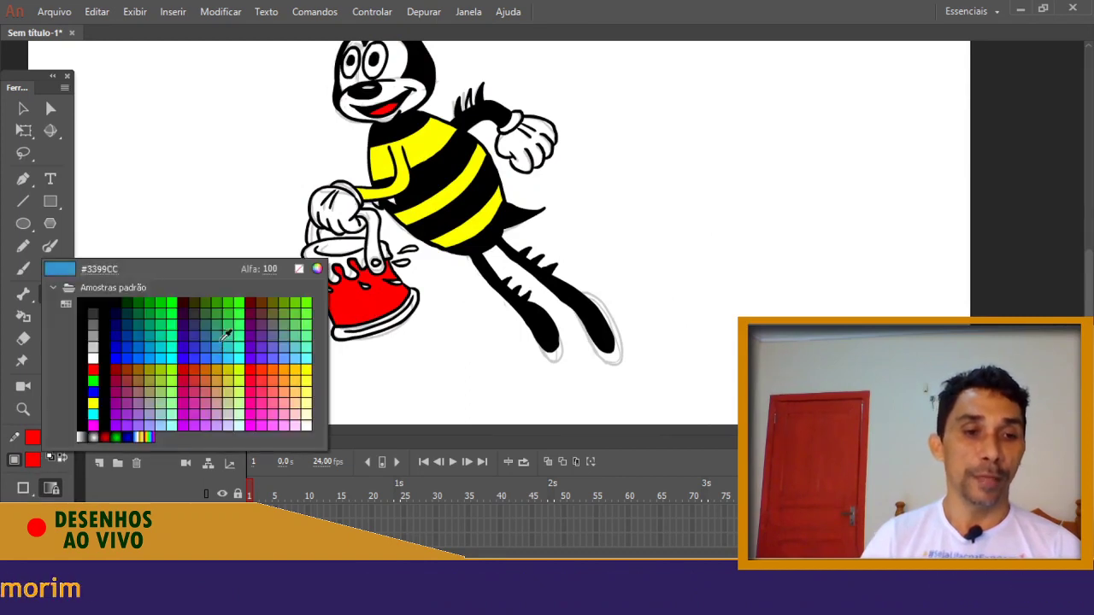
{"action": "left_click", "coordinate": [126, 327]}
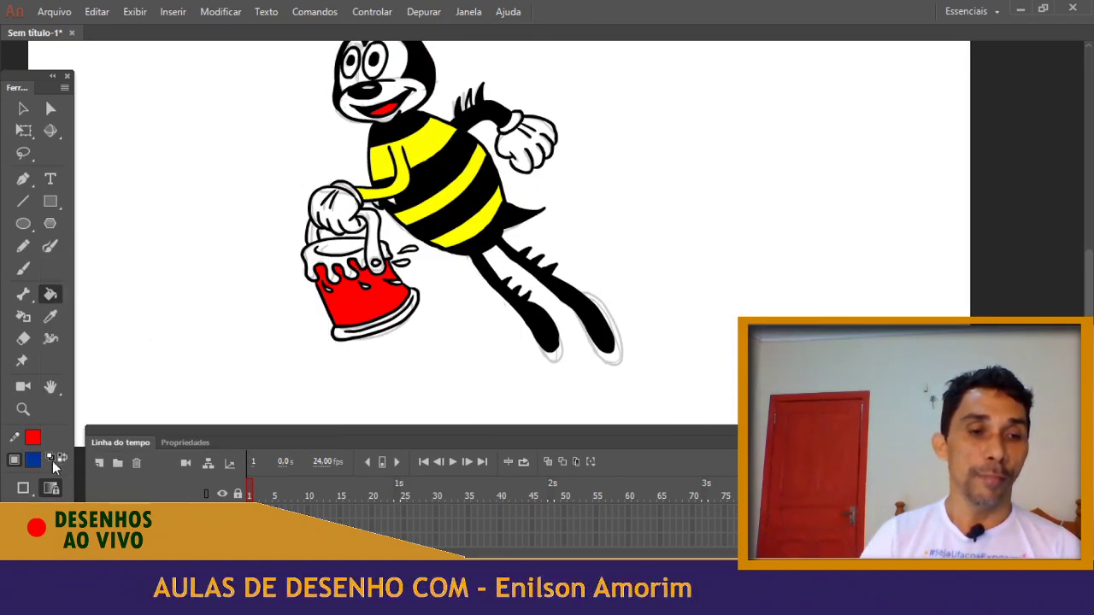
{"action": "left_click", "coordinate": [34, 460]}
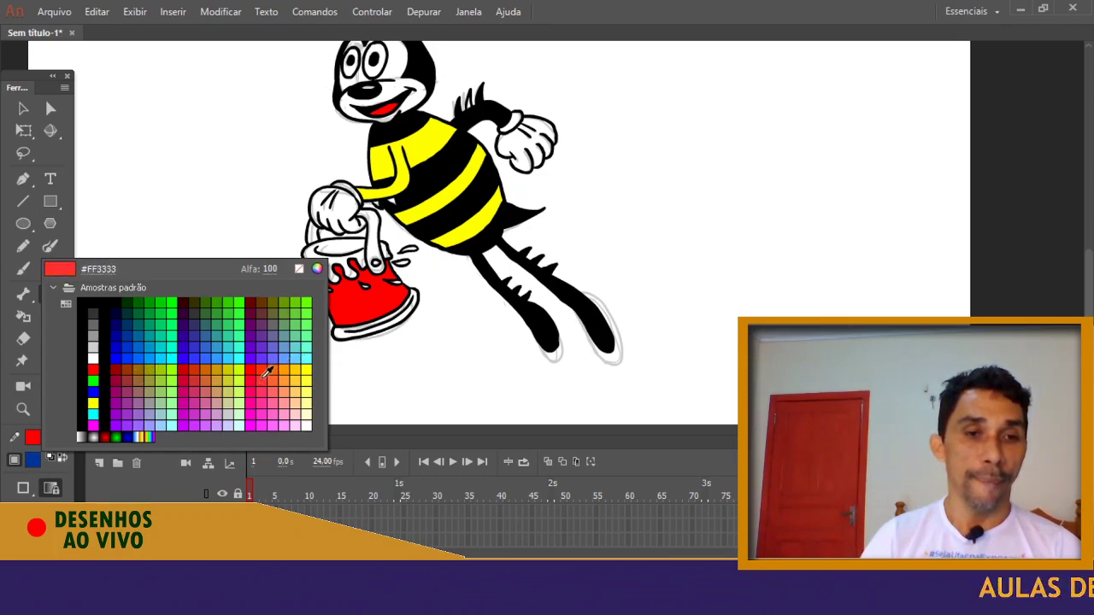
{"action": "left_click", "coordinate": [134, 376]}
{"action": "left_click", "coordinate": [350, 272]}
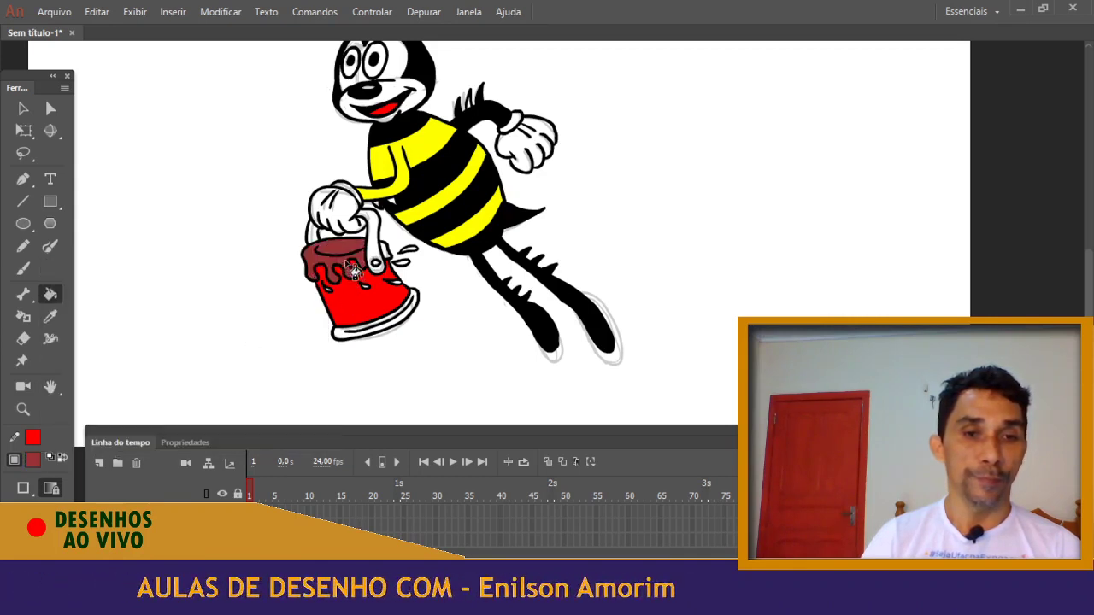
Fill the paint can's handle and bottom rim with dark green #006600
{"action": "left_click", "coordinate": [34, 461]}
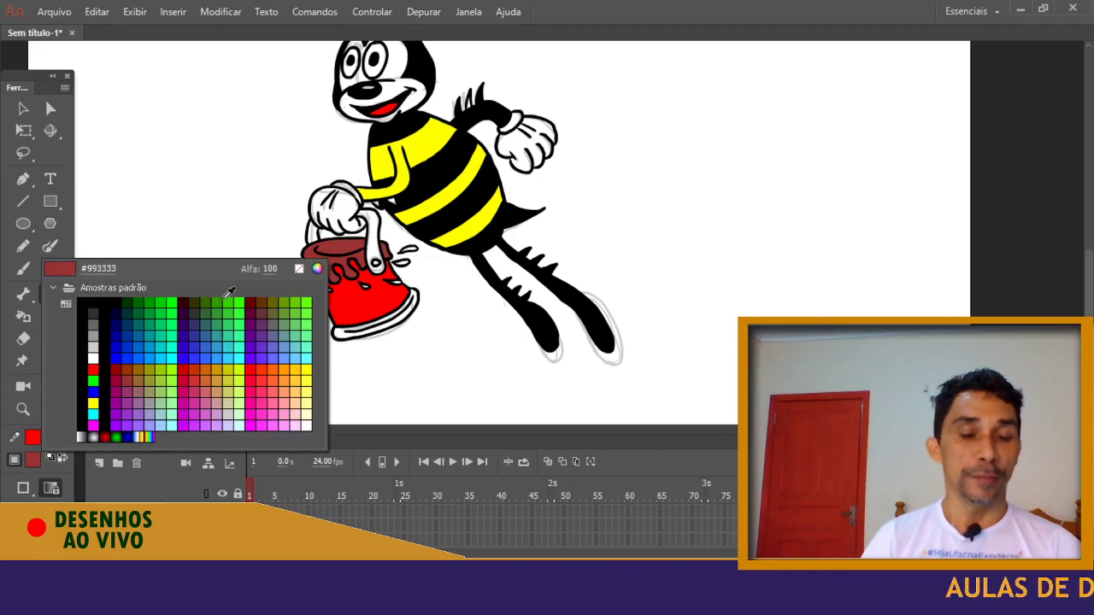
{"action": "left_click", "coordinate": [139, 304]}
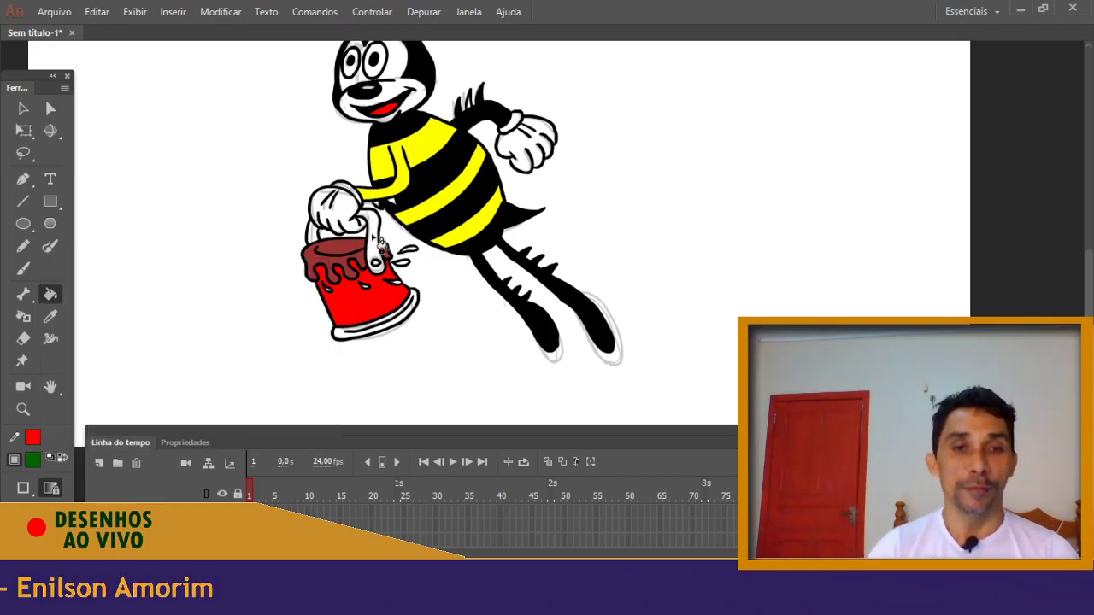
{"action": "left_click", "coordinate": [312, 234]}
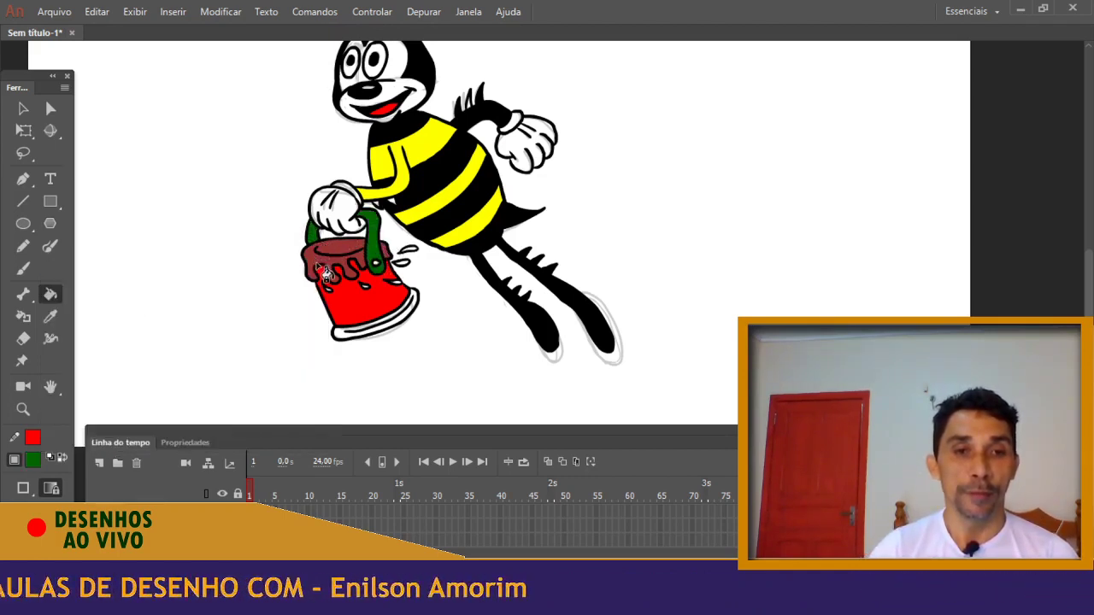
{"action": "left_click", "coordinate": [354, 336]}
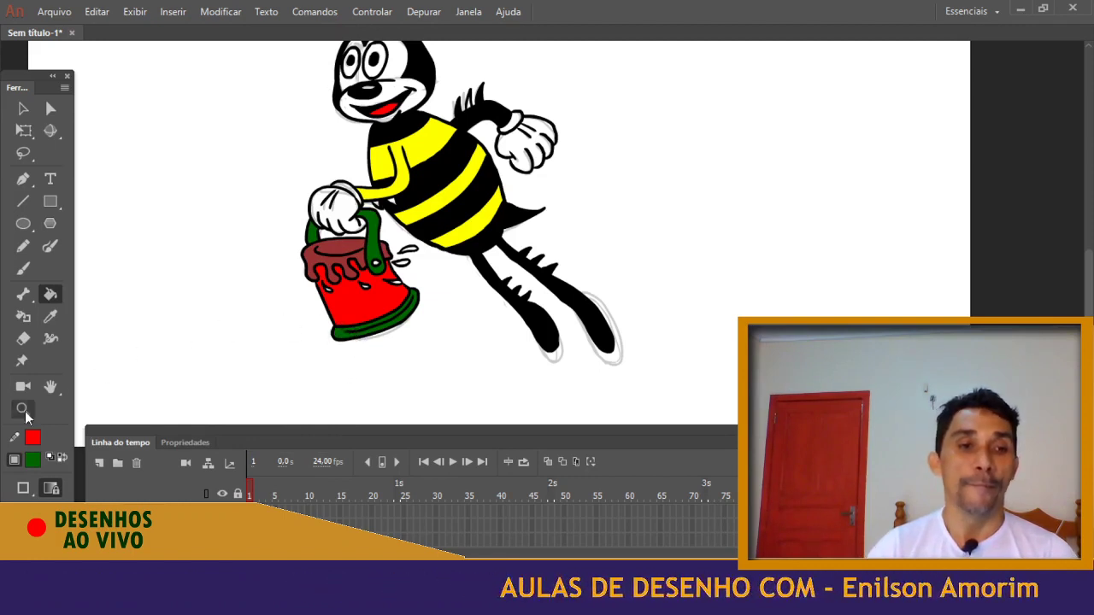
Fill both of the bee's gloves with white
{"action": "left_click", "coordinate": [33, 462]}
{"action": "left_click", "coordinate": [92, 358]}
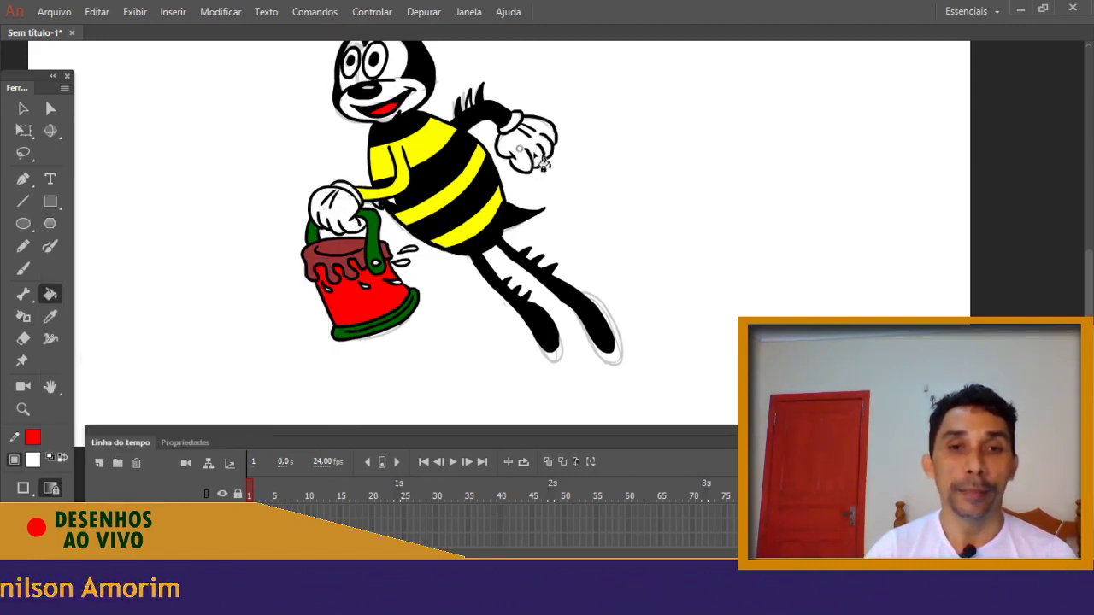
Fill the bee's face and muzzle with golden yellow
{"action": "scroll", "coordinate": [382, 224], "scroll_direction": "up", "scroll_amount": 5}
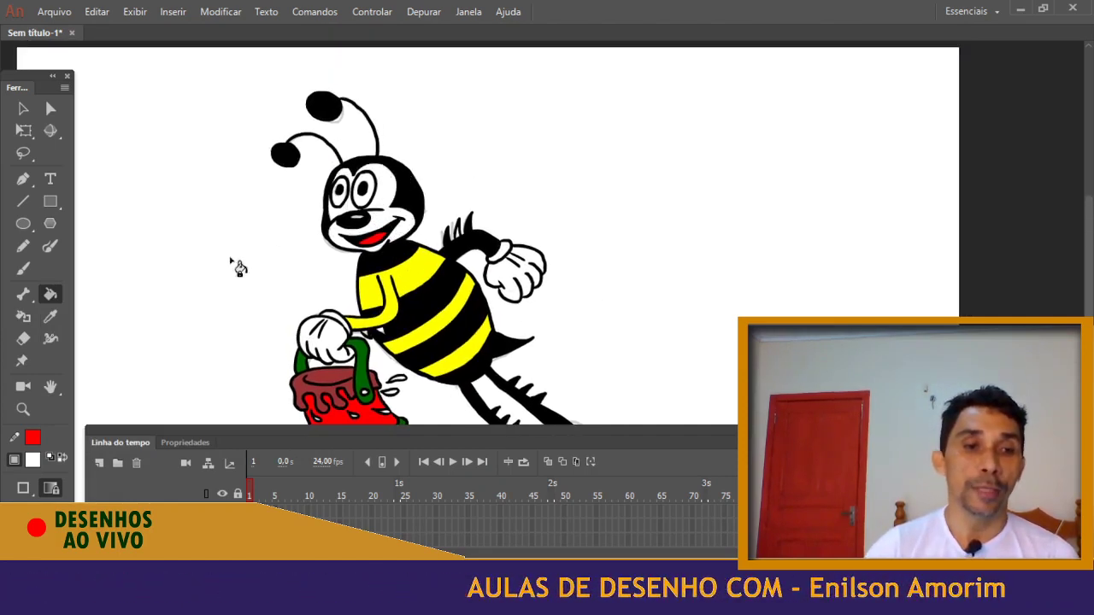
{"action": "left_click", "coordinate": [32, 461]}
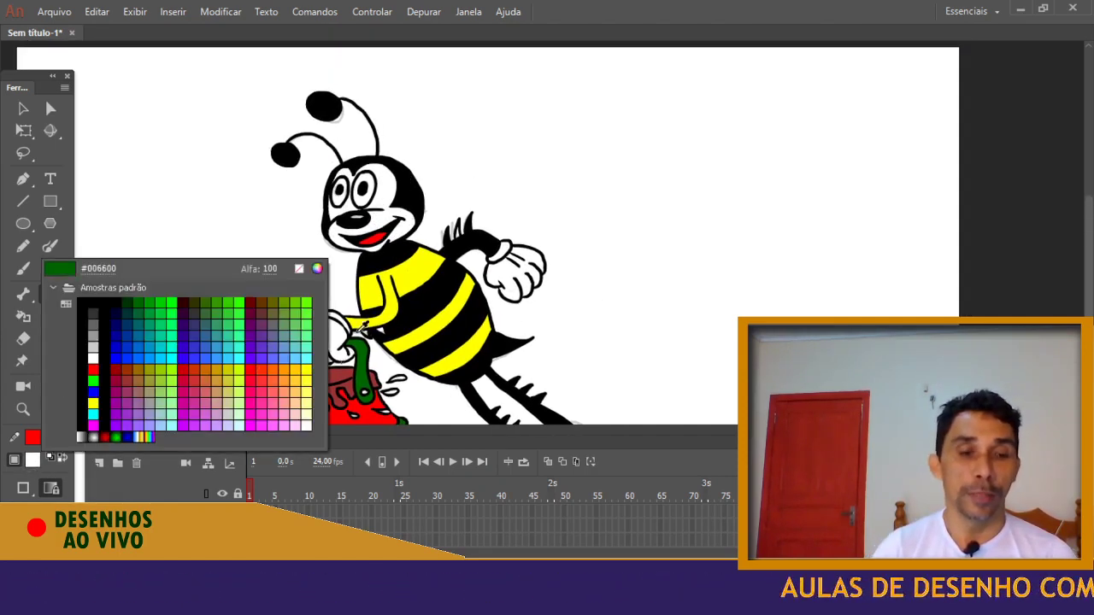
{"action": "left_click", "coordinate": [301, 366]}
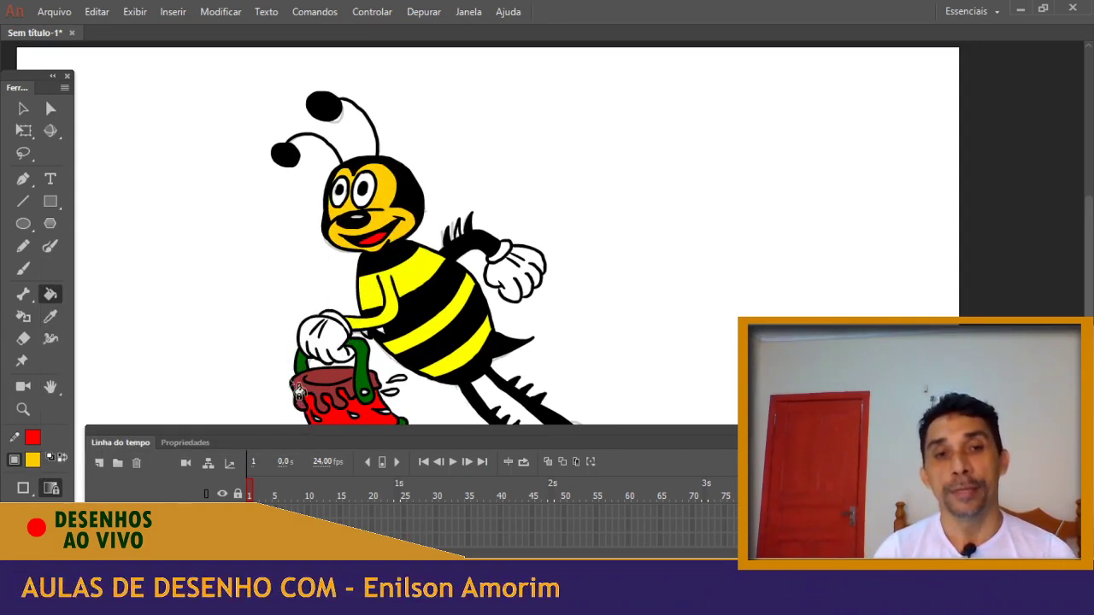
Fill the whites of both eyes and the highlight on the bee's nose with white
{"action": "left_click_drag", "start_coordinate": [400, 318], "coordinate": [367, 288]}
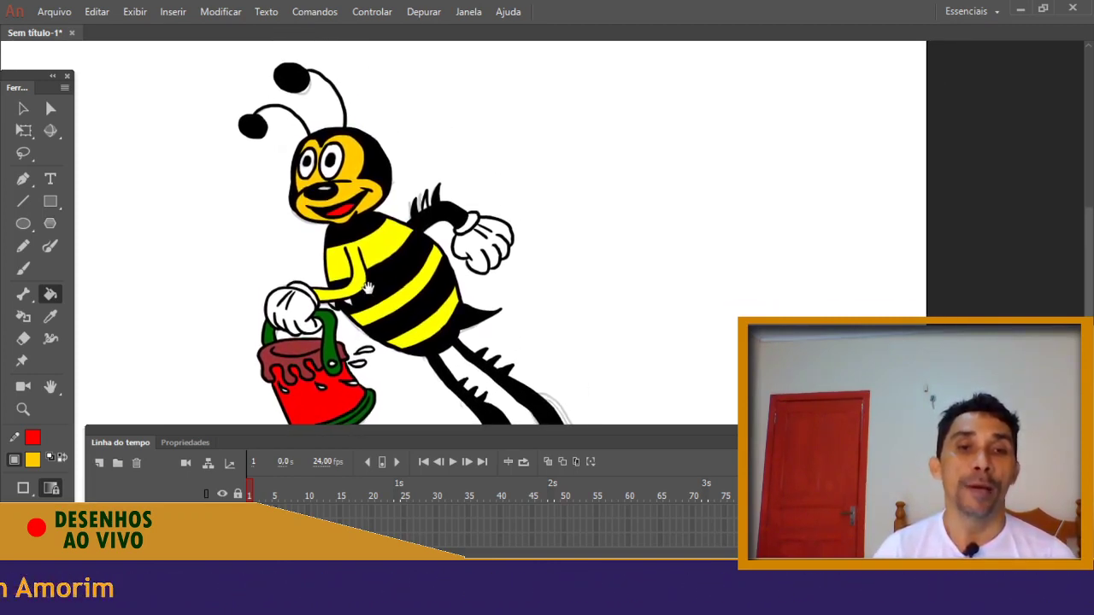
{"action": "key", "text": "ctrl+equal"}
{"action": "key", "text": "ctrl+equal"}
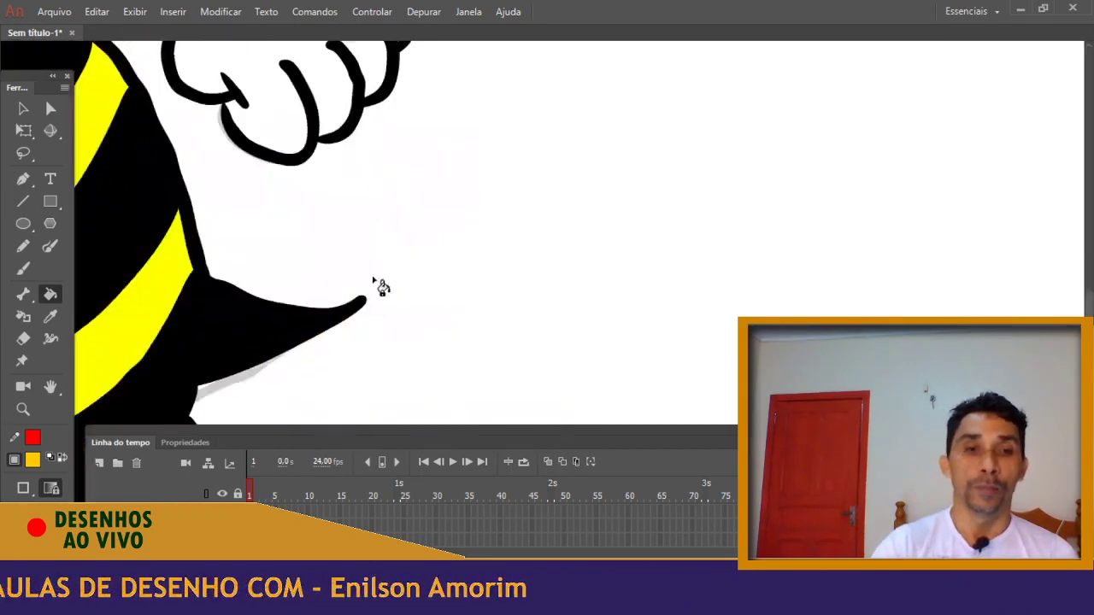
{"action": "left_click_drag", "start_coordinate": [263, 235], "coordinate": [289, 237]}
{"action": "key", "text": "ctrl+minus"}
{"action": "key", "text": "ctrl+minus"}
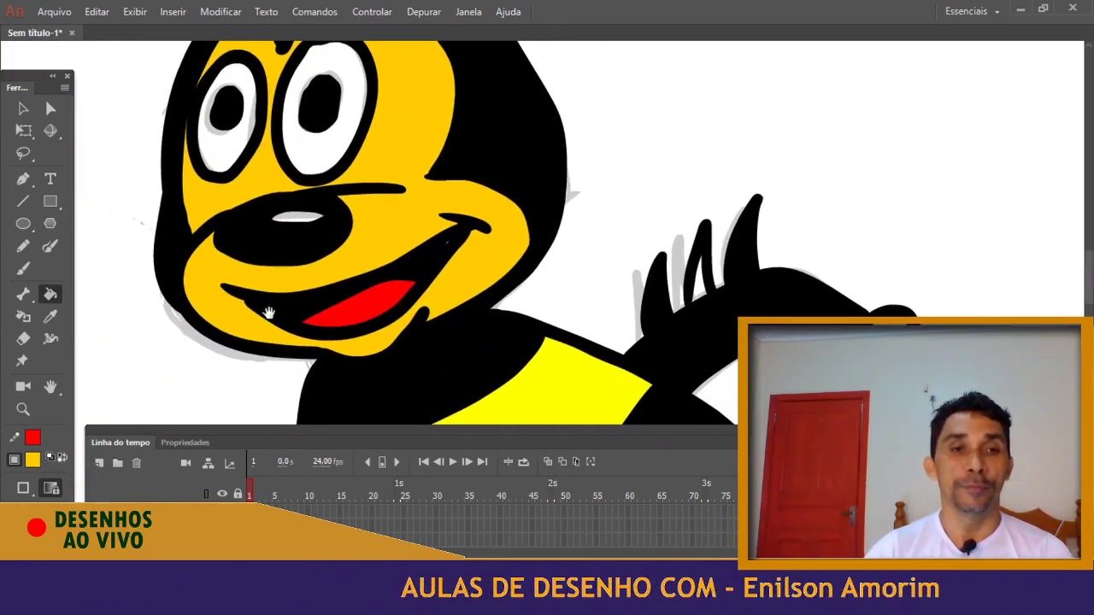
{"action": "left_click", "coordinate": [32, 460]}
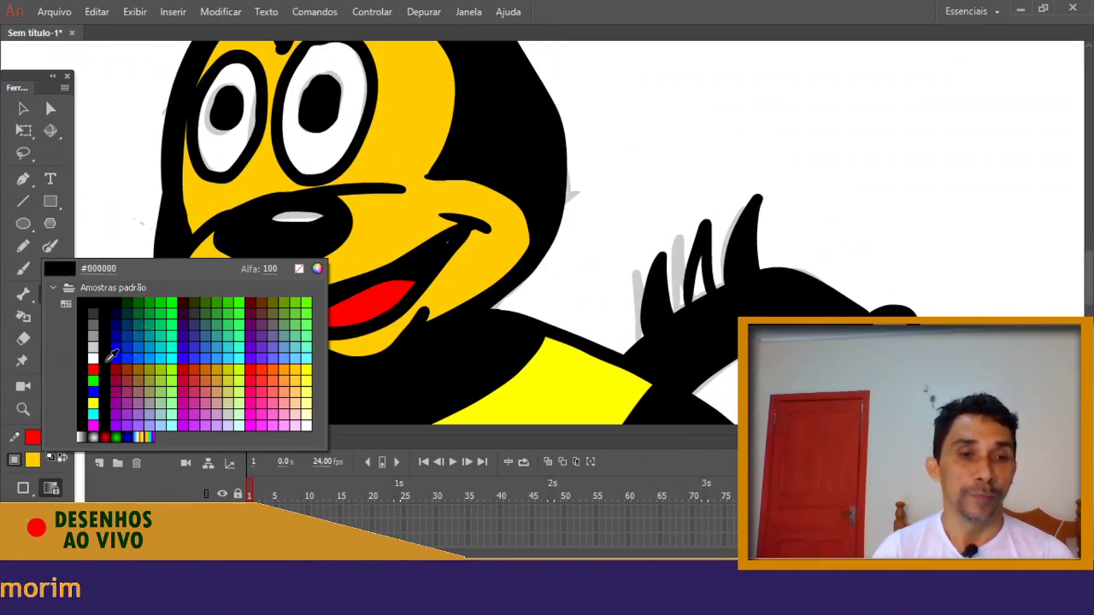
{"action": "left_click", "coordinate": [95, 350]}
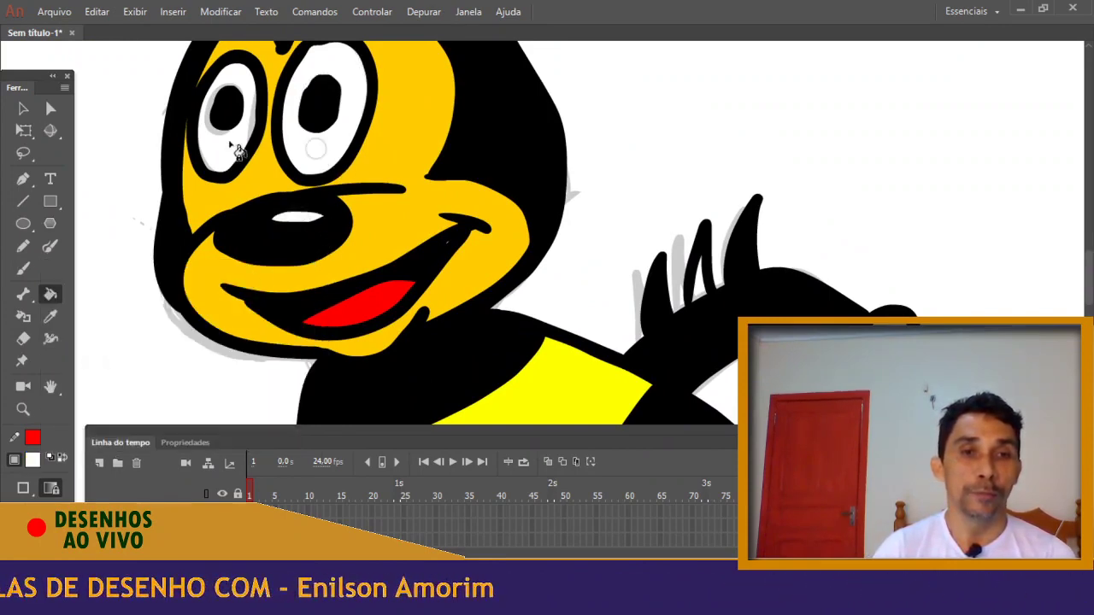
{"action": "key", "text": "ctrl+minus"}
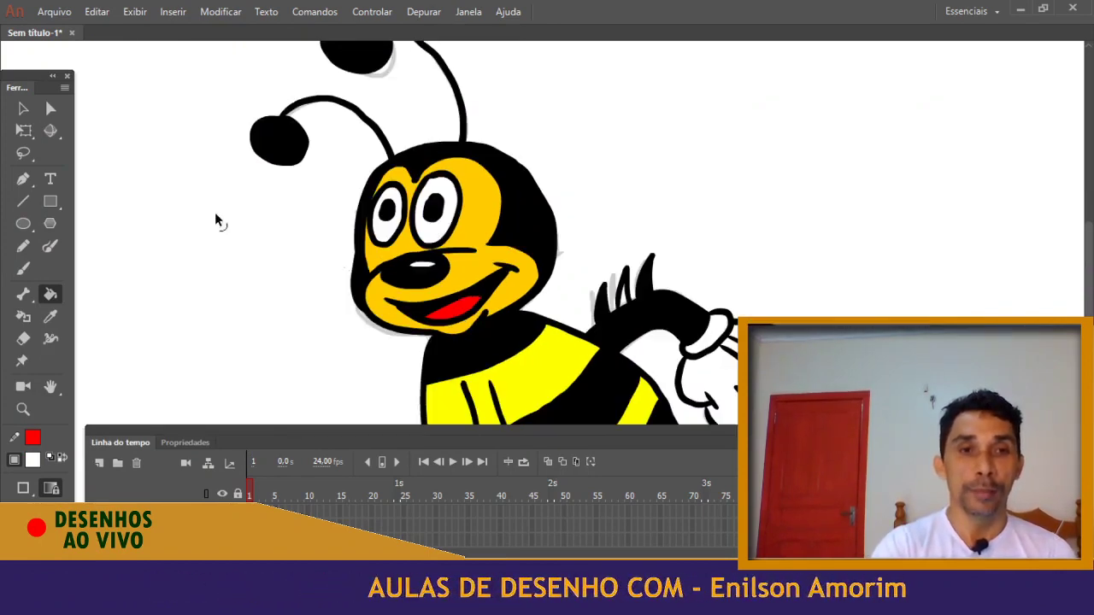
Paint the hollow middle hair on the bee's back arm solid black with the Brush tool
{"action": "key", "text": "ctrl+minus"}
{"action": "key", "text": "ctrl+plus"}
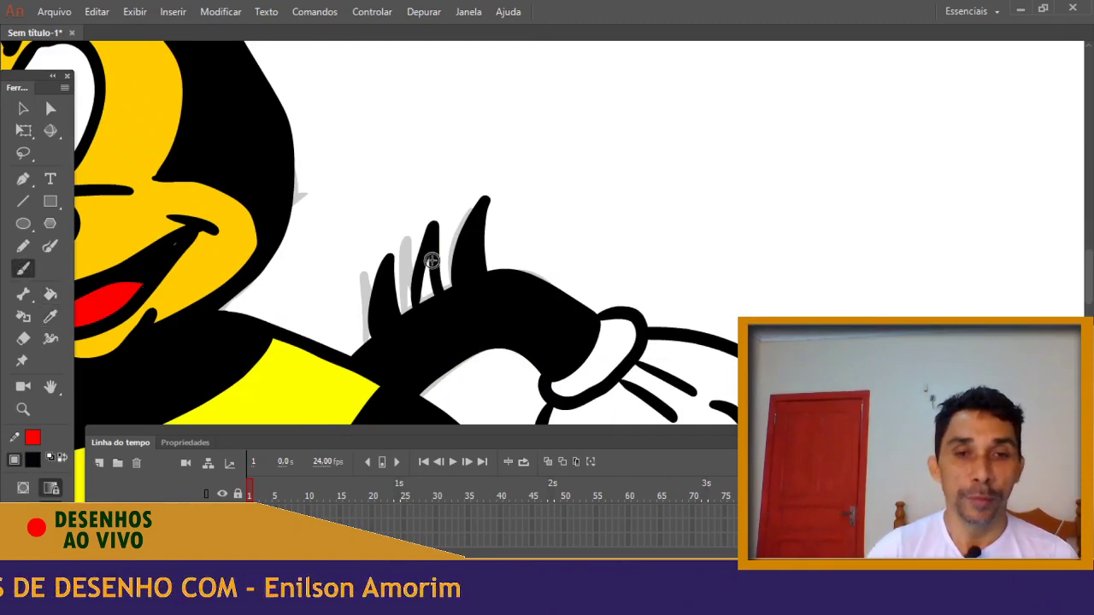
{"action": "left_click_drag", "start_coordinate": [404, 255], "coordinate": [522, 128]}
Switch to the Pencil tool with a black stroke for the bee's front arm
{"action": "mouse_move", "coordinate": [303, 306]}
{"action": "left_mouse_down"}
{"action": "mouse_move", "coordinate": [405, 179]}
{"action": "mouse_move", "coordinate": [371, 256]}
{"action": "left_mouse_up"}
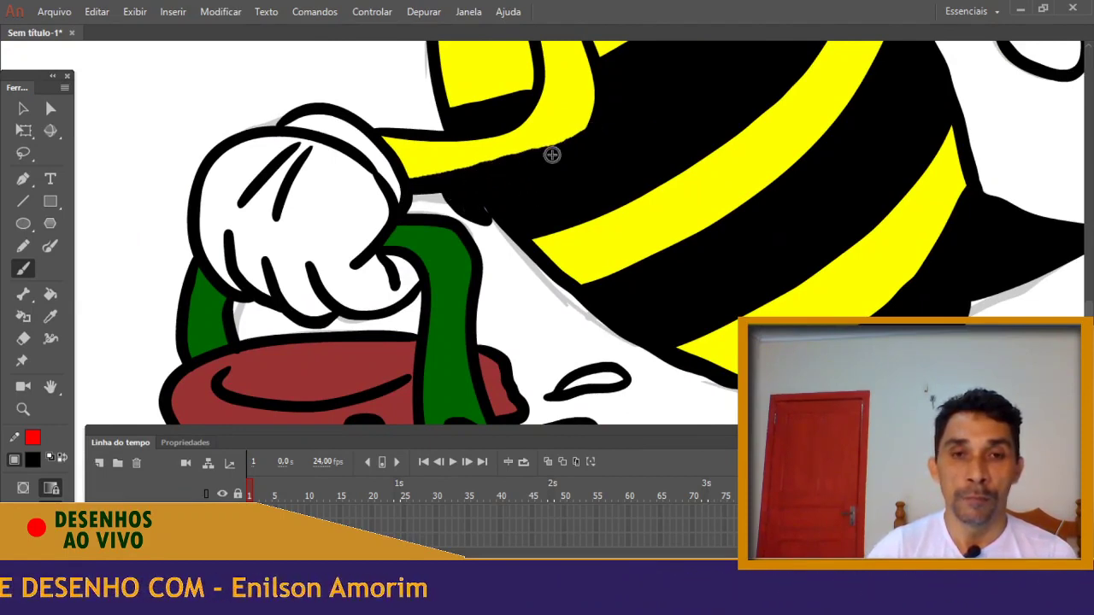
{"action": "left_click_drag", "start_coordinate": [587, 122], "coordinate": [453, 285]}
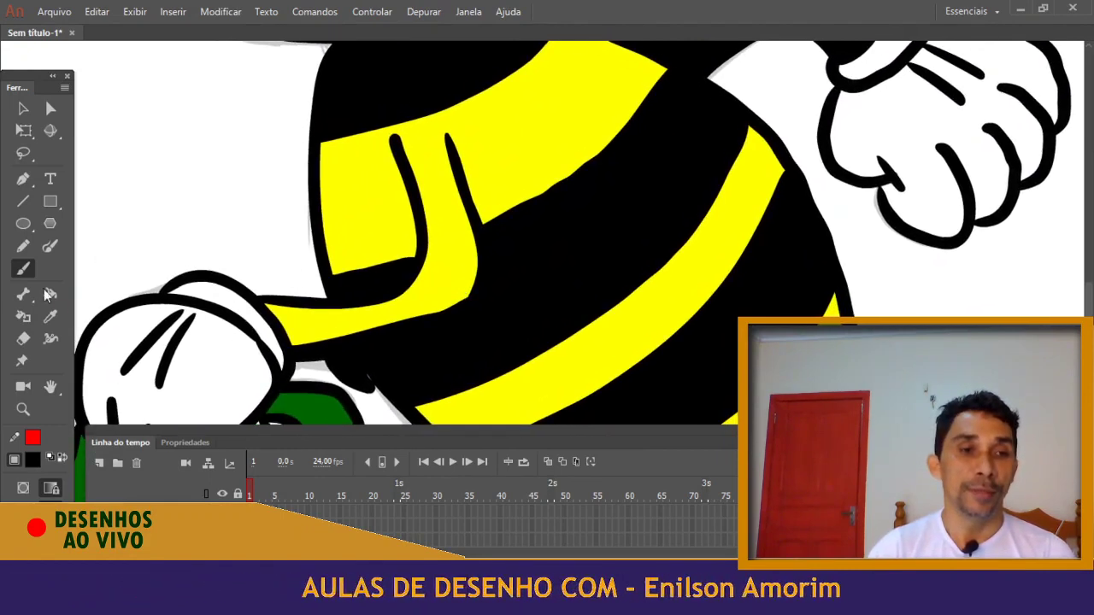
{"action": "key", "text": "y"}
{"action": "left_click_drag", "start_coordinate": [411, 135], "coordinate": [434, 267]}
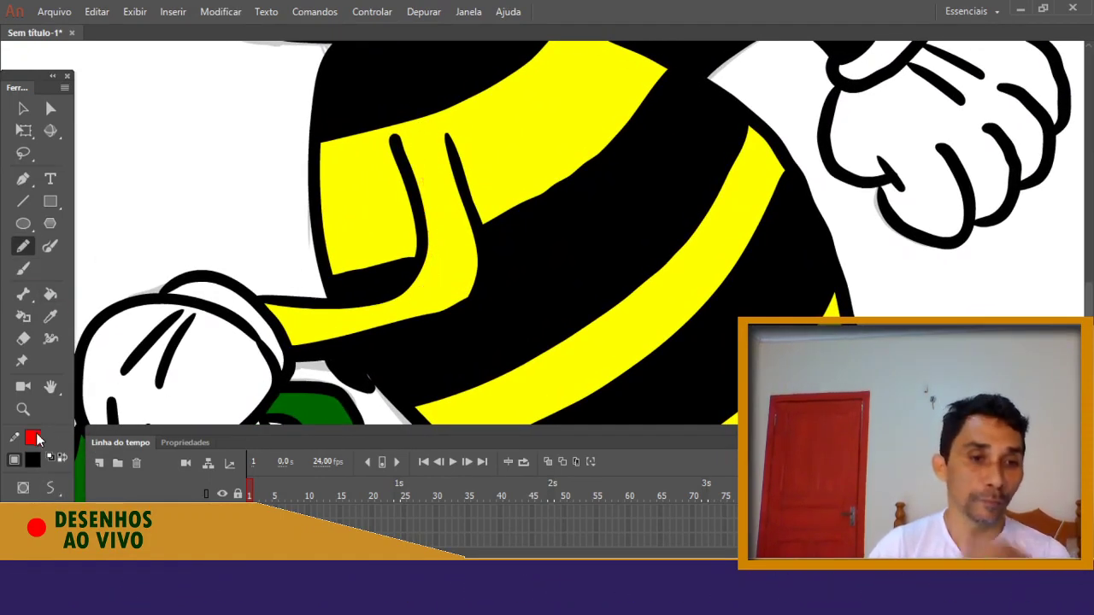
{"action": "left_click", "coordinate": [32, 437]}
{"action": "left_click", "coordinate": [110, 287]}
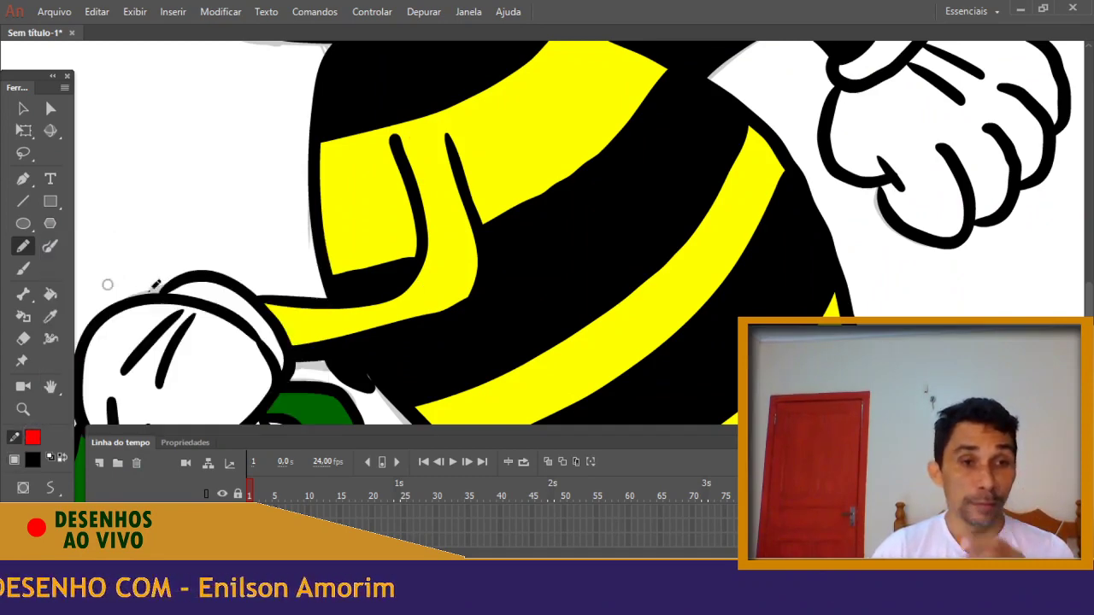
Try to draw a shoulder curve and two lines along the front arm, and fill the strip with black
{"action": "mouse_move", "coordinate": [447, 135]}
{"action": "left_mouse_down"}
{"action": "mouse_move", "coordinate": [426, 117]}
{"action": "mouse_move", "coordinate": [399, 141]}
{"action": "mouse_move", "coordinate": [408, 135]}
{"action": "mouse_move", "coordinate": [436, 206]}
{"action": "mouse_move", "coordinate": [444, 249]}
{"action": "mouse_move", "coordinate": [432, 282]}
{"action": "left_mouse_up"}
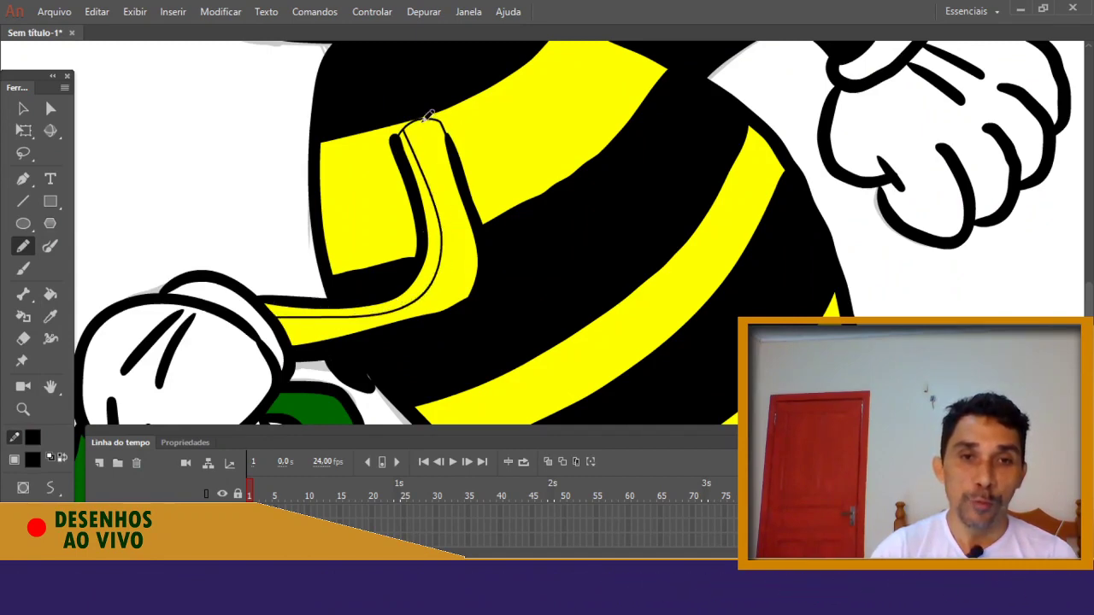
{"action": "mouse_move", "coordinate": [451, 186]}
{"action": "left_mouse_down"}
{"action": "mouse_move", "coordinate": [471, 251]}
{"action": "mouse_move", "coordinate": [462, 287]}
{"action": "mouse_move", "coordinate": [439, 308]}
{"action": "mouse_move", "coordinate": [286, 334]}
{"action": "left_mouse_up"}
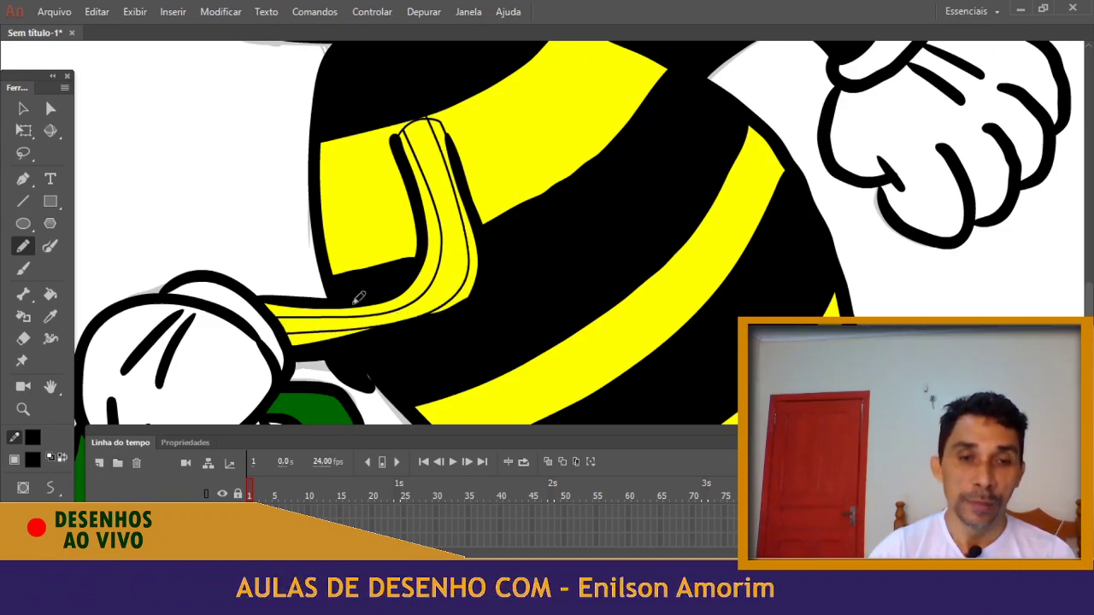
{"action": "left_click", "coordinate": [48, 295]}
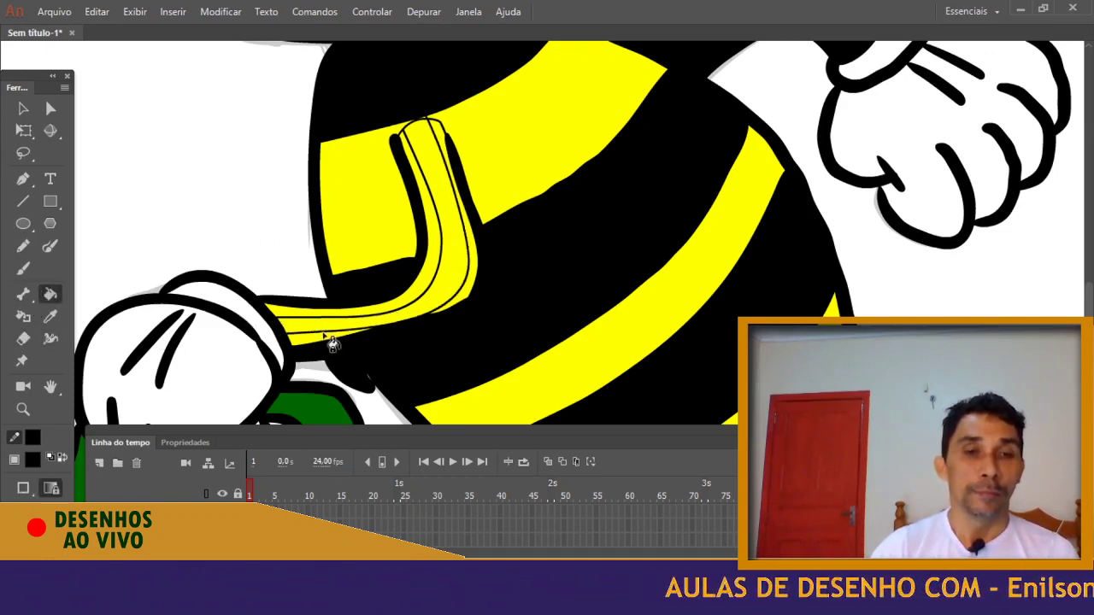
{"action": "left_click", "coordinate": [316, 328]}
{"action": "key", "text": "ctrl+z"}
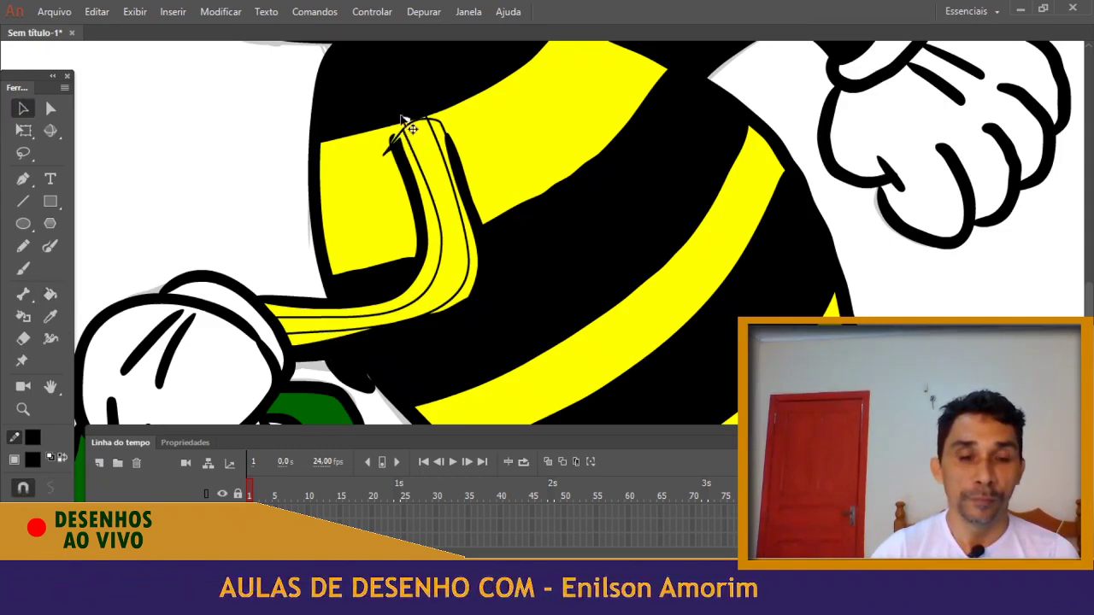
Try to close and fill the front arm's pencil outline, and undo its lines
{"action": "right_click", "coordinate": [406, 139]}
{"action": "left_click", "coordinate": [266, 331]}
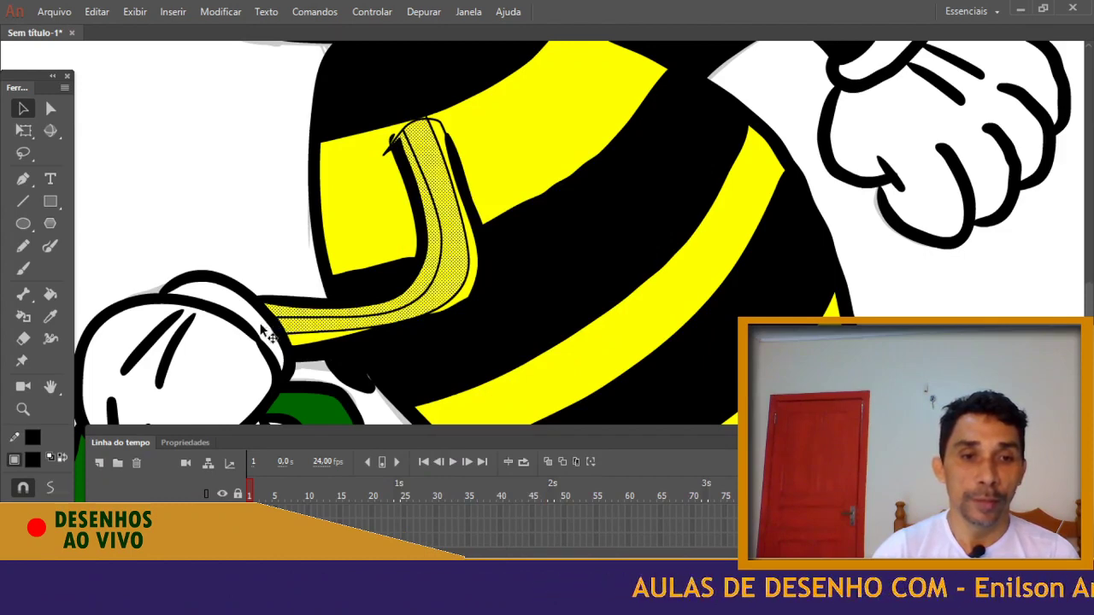
{"action": "left_click", "coordinate": [282, 323]}
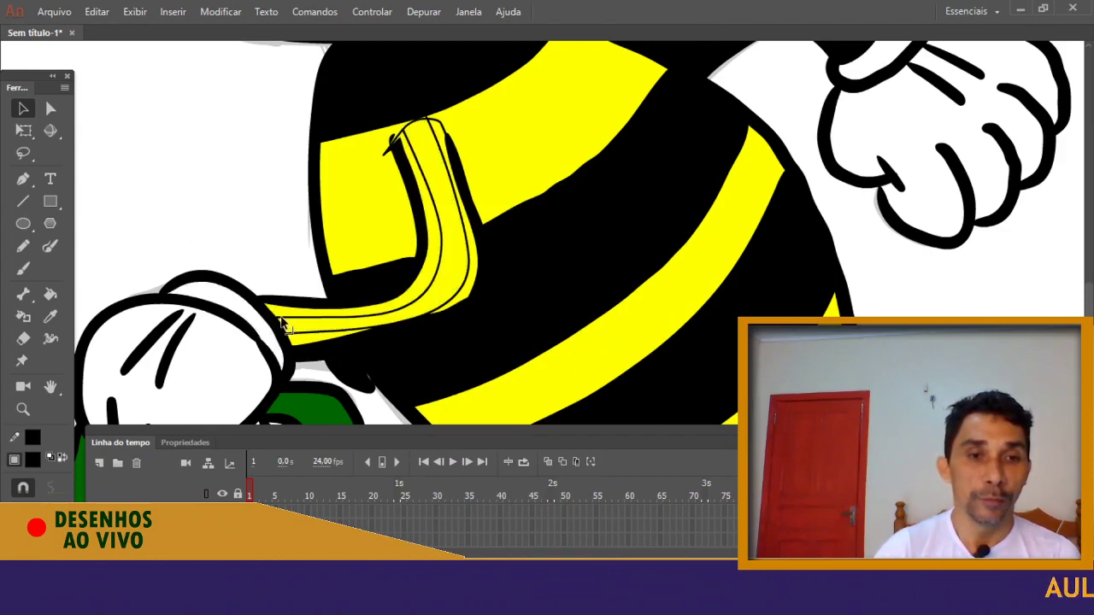
{"action": "left_click", "coordinate": [51, 294]}
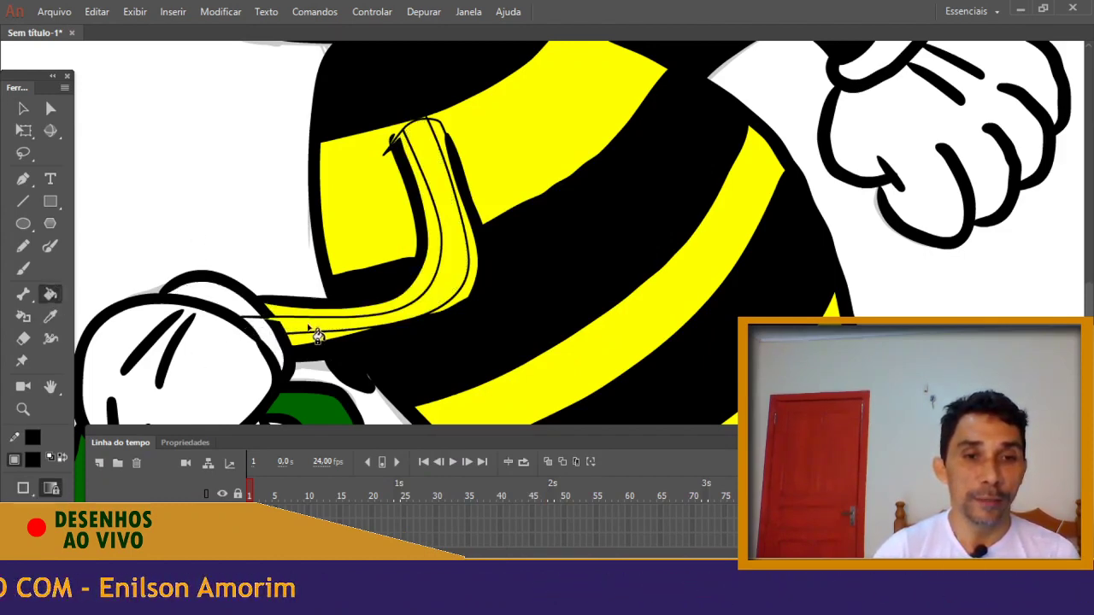
{"action": "left_click", "coordinate": [314, 336]}
{"action": "key", "text": "ctrl+z"}
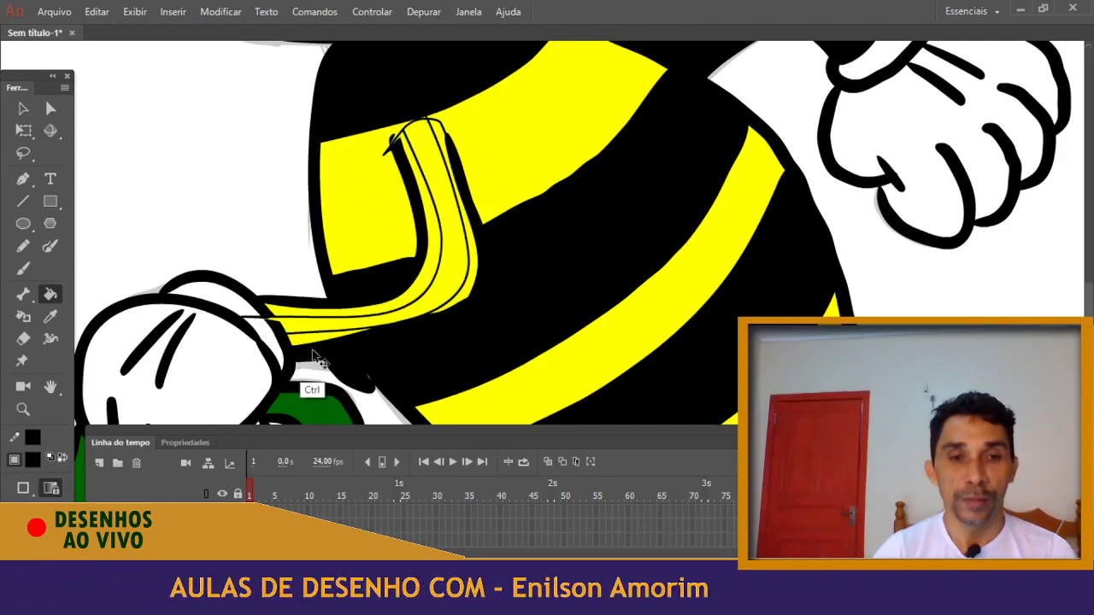
{"action": "left_click", "coordinate": [307, 342], "text": "ctrl"}
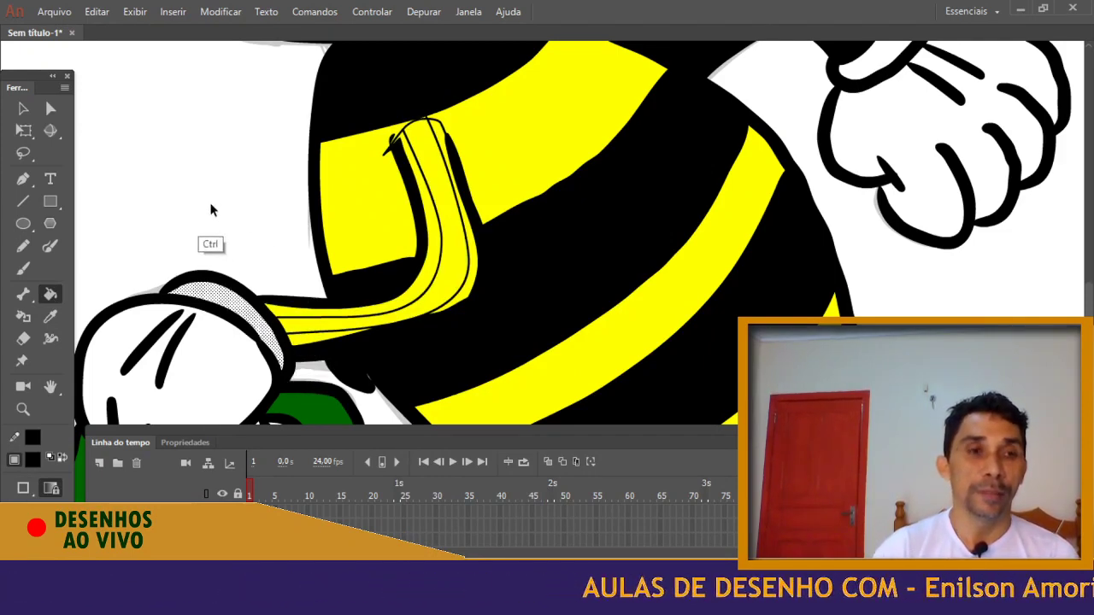
{"action": "key", "text": "ctrl+z"}
{"action": "left_click", "coordinate": [24, 109]}
{"action": "left_click", "coordinate": [228, 187]}
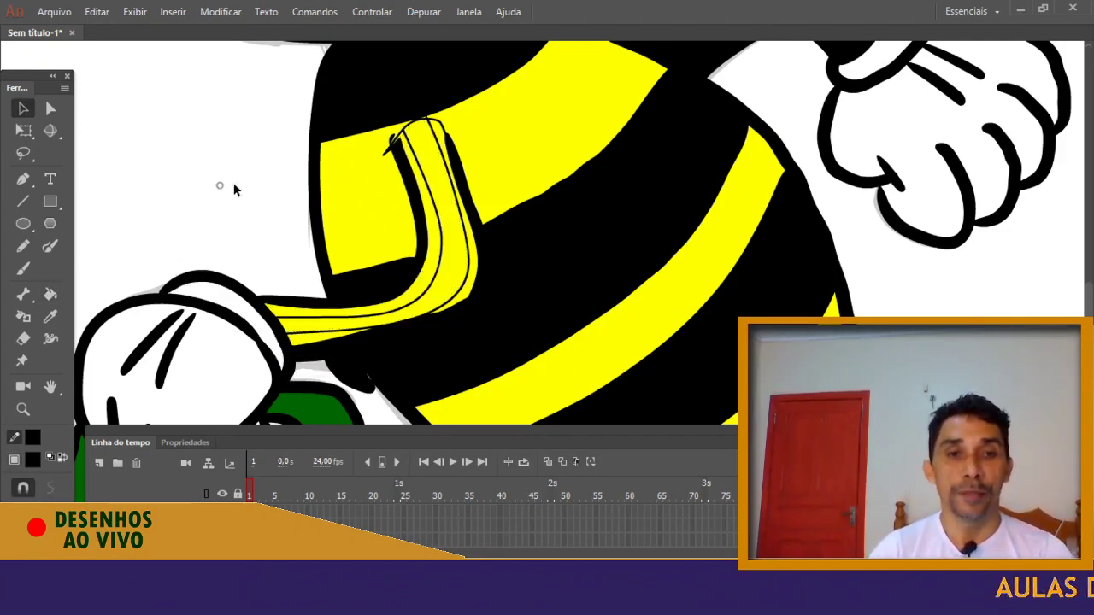
{"action": "key", "text": "ctrl+z"}
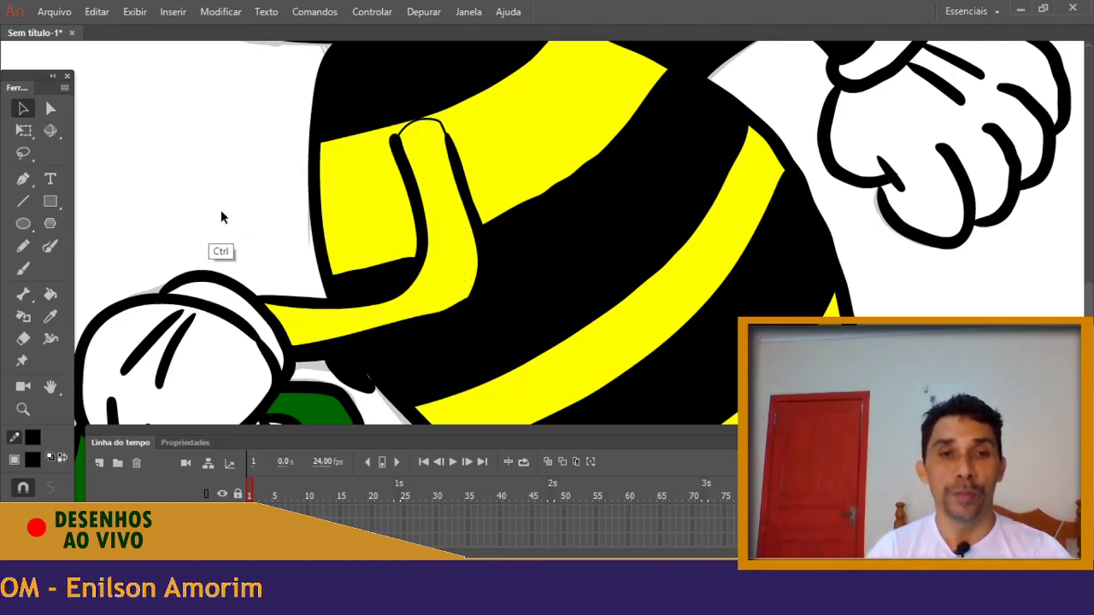
Draw a shoulder curve and two pencil lines down the front arm to the glove, and fill the strip between them with black
{"action": "key", "text": "y"}
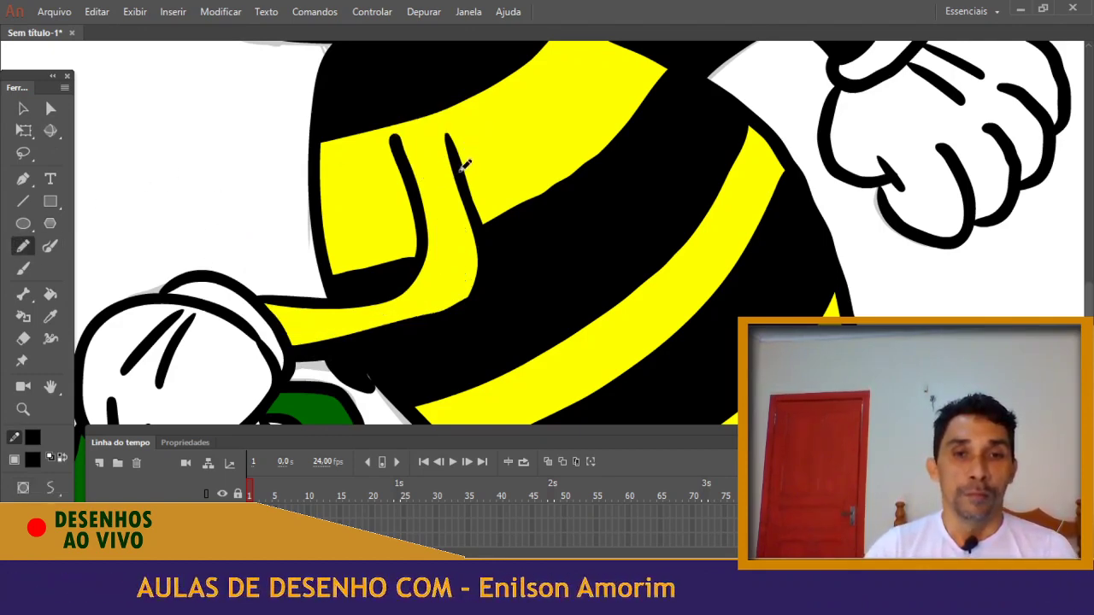
{"action": "left_click_drag", "start_coordinate": [446, 134], "coordinate": [396, 182]}
{"action": "left_click_drag", "start_coordinate": [410, 136], "coordinate": [440, 219]}
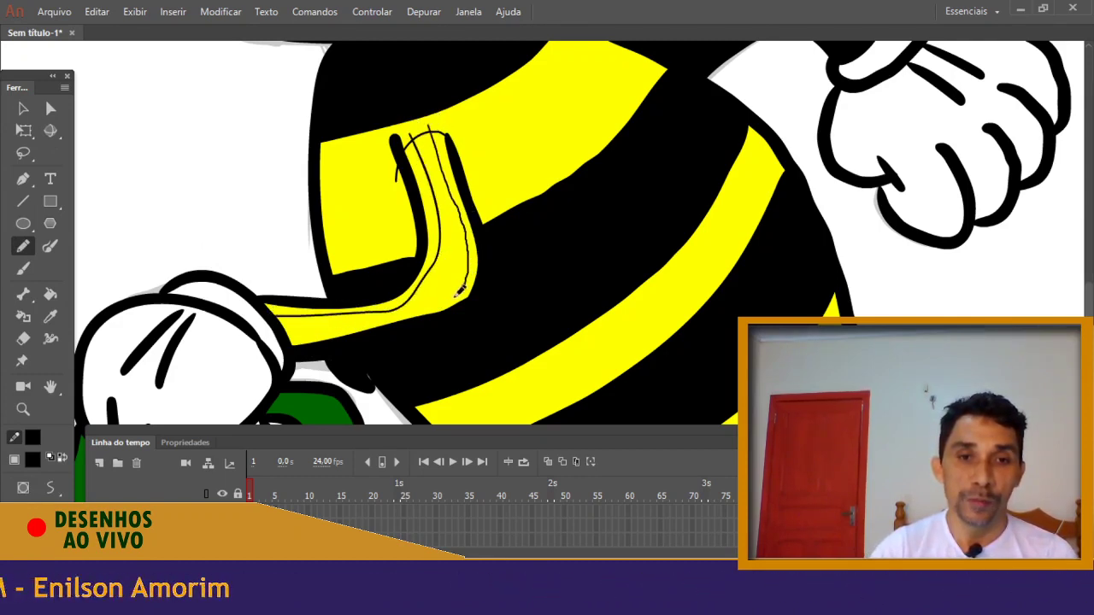
{"action": "left_click_drag", "start_coordinate": [419, 310], "coordinate": [275, 343]}
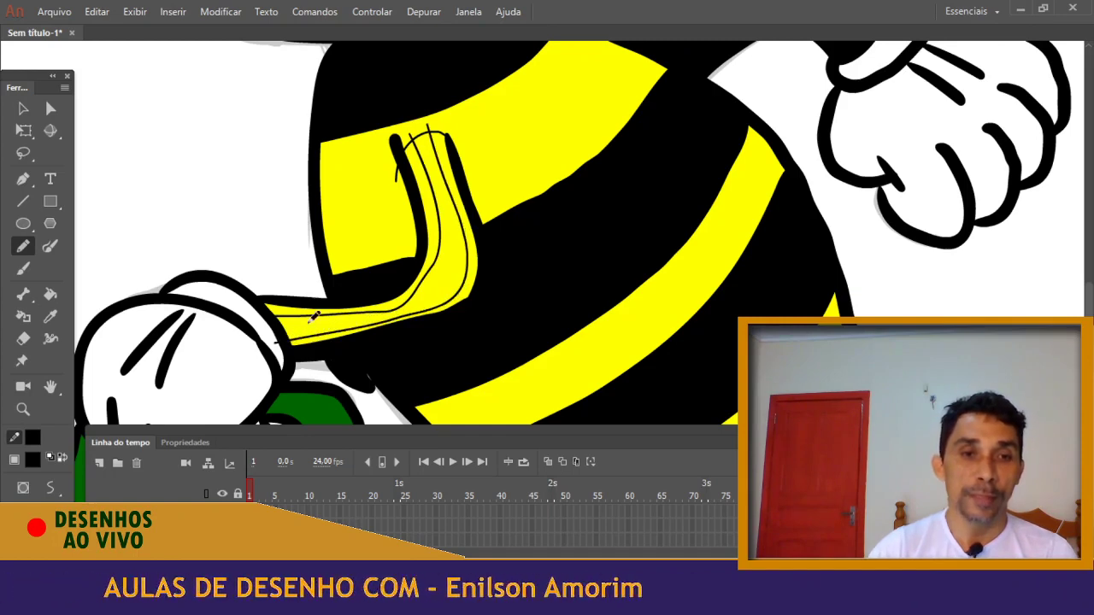
{"action": "left_click", "coordinate": [49, 294]}
{"action": "left_click", "coordinate": [335, 306]}
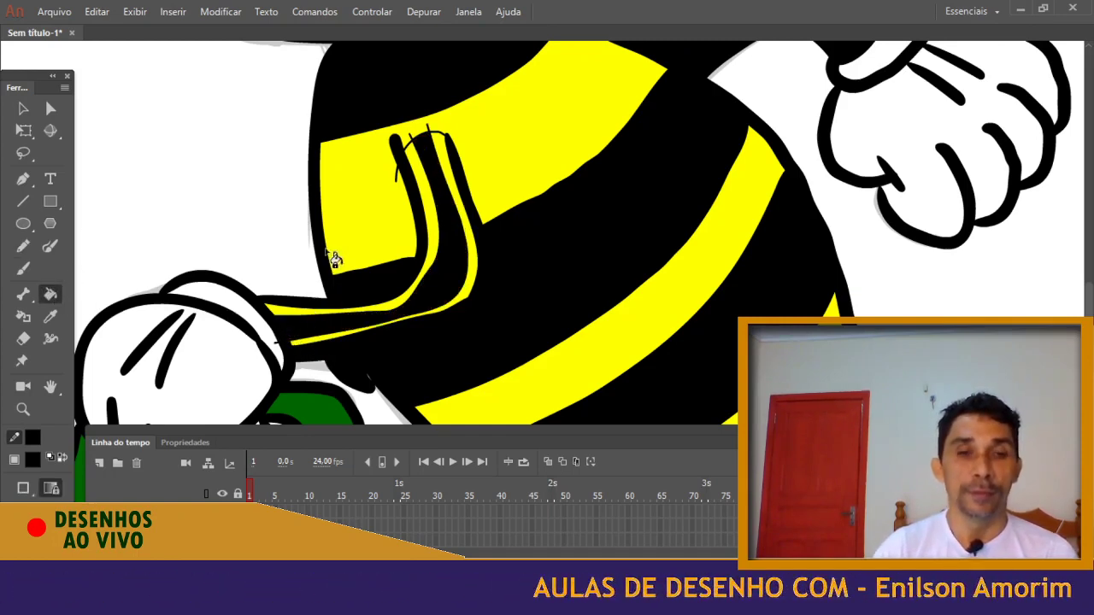
Fill the yellow strips along both sides of the front arm with dark grey
{"action": "left_click", "coordinate": [36, 460]}
{"action": "left_click", "coordinate": [94, 309]}
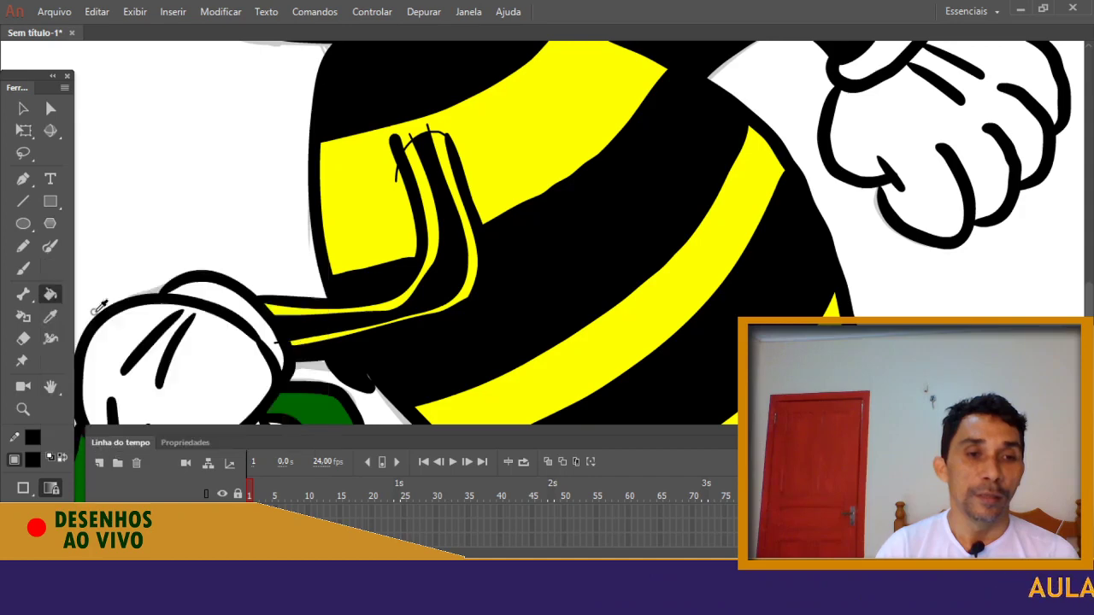
{"action": "left_click", "coordinate": [301, 320]}
{"action": "left_click", "coordinate": [471, 299]}
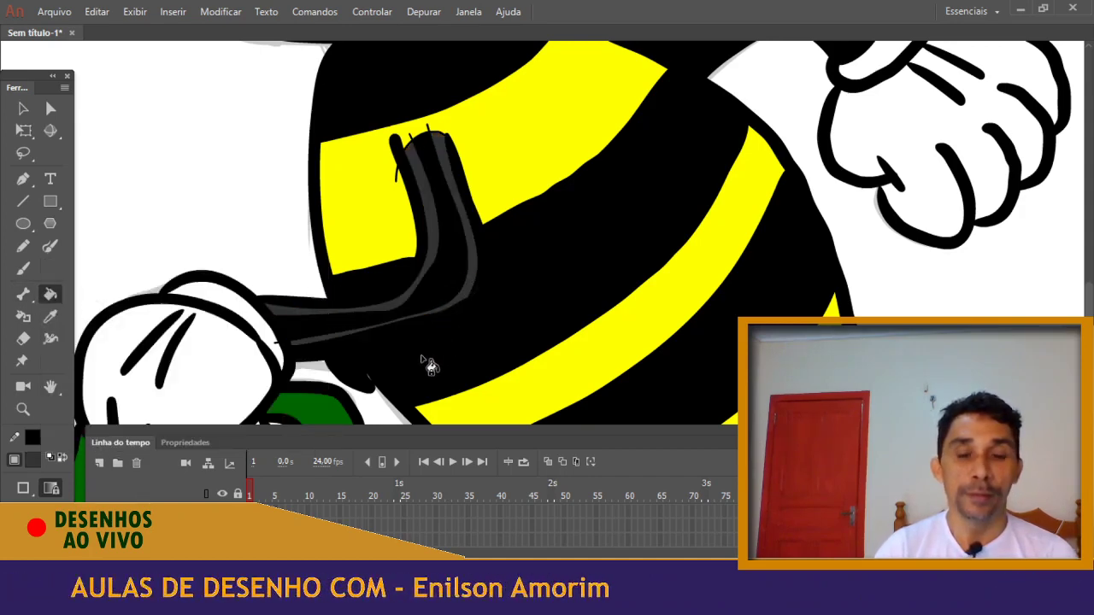
Select the front arm area and set its stroke colour to none to remove the pencil guide lines
{"action": "left_click", "coordinate": [29, 110]}
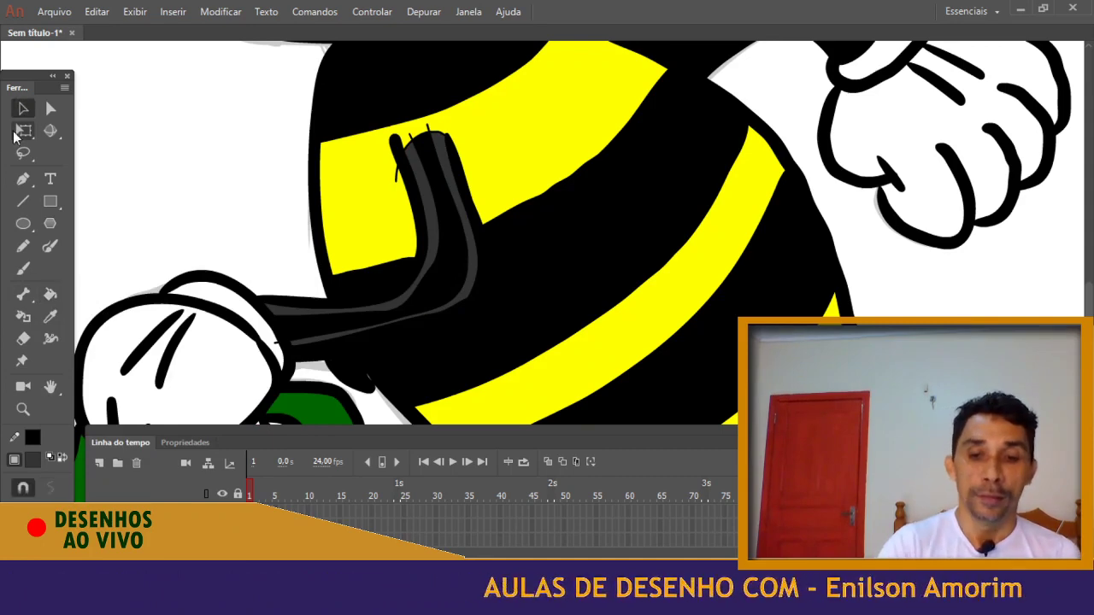
{"action": "key", "text": "ctrl+minus"}
{"action": "left_click_drag", "start_coordinate": [299, 164], "coordinate": [571, 424]}
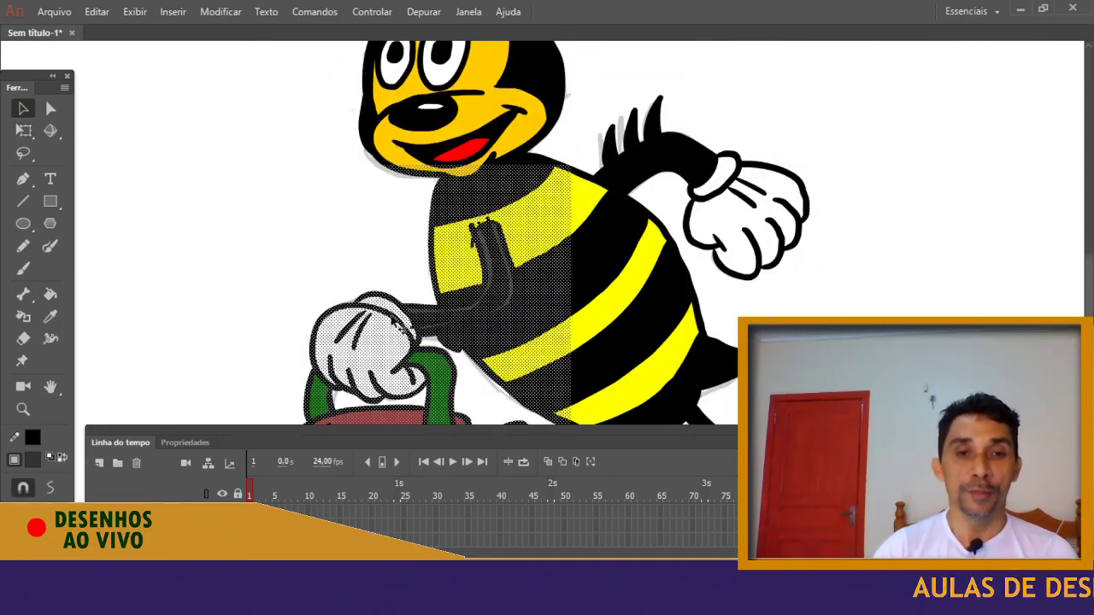
{"action": "left_click", "coordinate": [32, 437]}
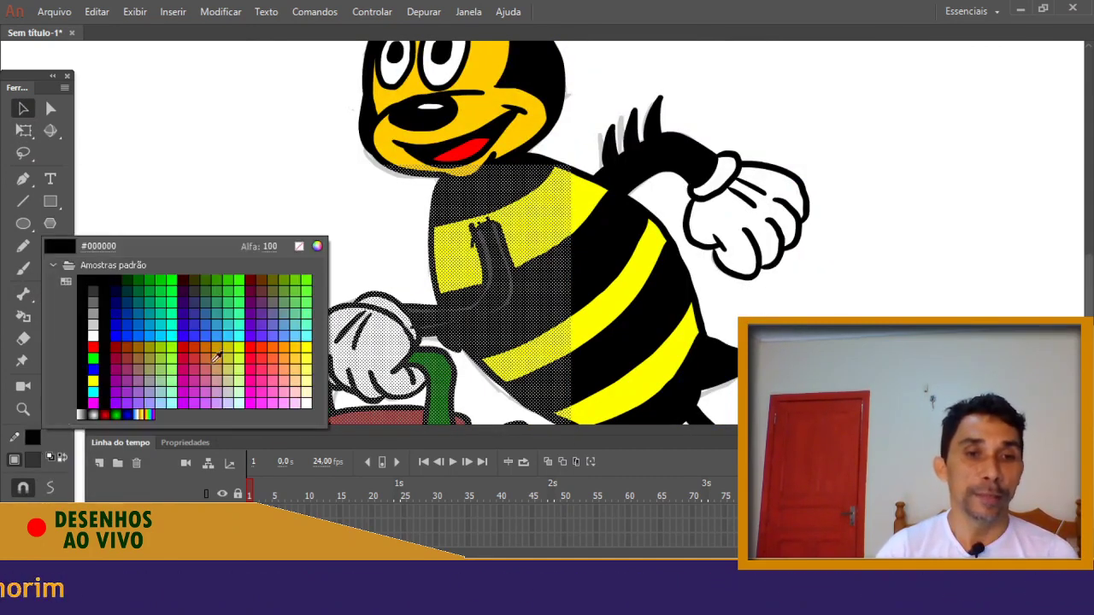
{"action": "left_click", "coordinate": [300, 247]}
{"action": "left_click", "coordinate": [419, 214]}
Sample the paint's dark red and fill the drops on the can and the two flying splashes with it
{"action": "left_click_drag", "start_coordinate": [422, 274], "coordinate": [318, 142]}
{"action": "left_click_drag", "start_coordinate": [282, 244], "coordinate": [368, 174]}
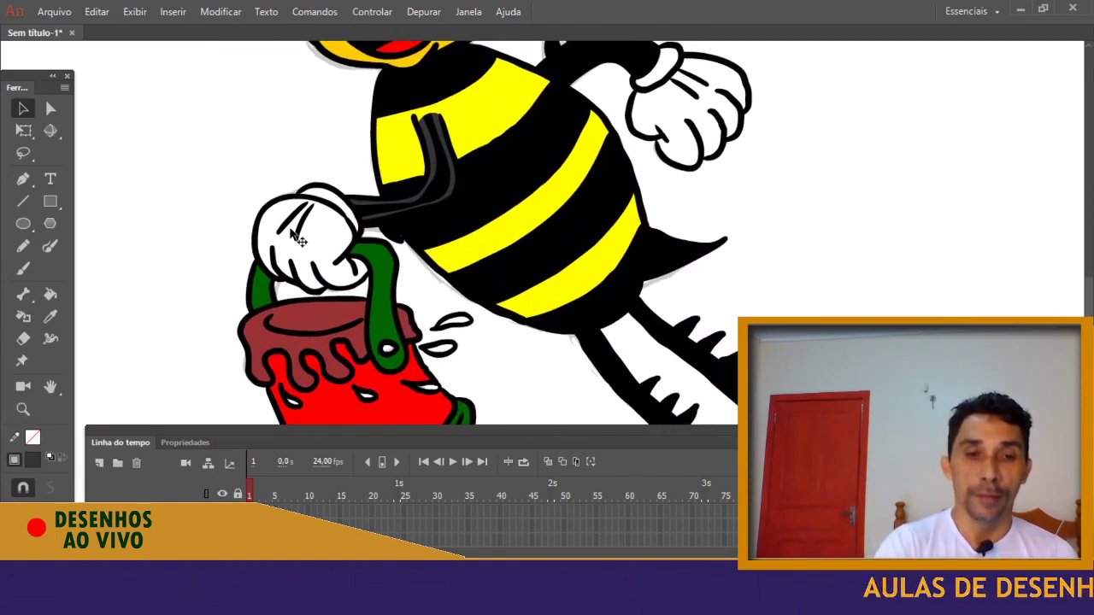
{"action": "key", "text": "ctrl+equal"}
{"action": "left_click_drag", "start_coordinate": [180, 336], "coordinate": [350, 186]}
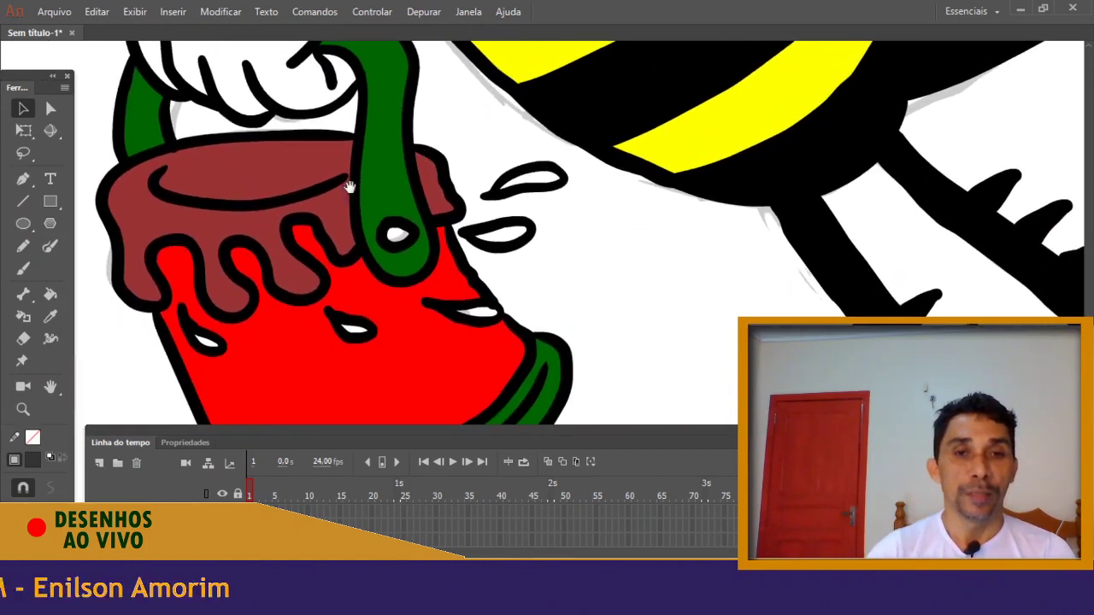
{"action": "left_click", "coordinate": [32, 437]}
{"action": "left_click", "coordinate": [94, 358]}
{"action": "left_click", "coordinate": [50, 318]}
{"action": "left_click", "coordinate": [149, 224]}
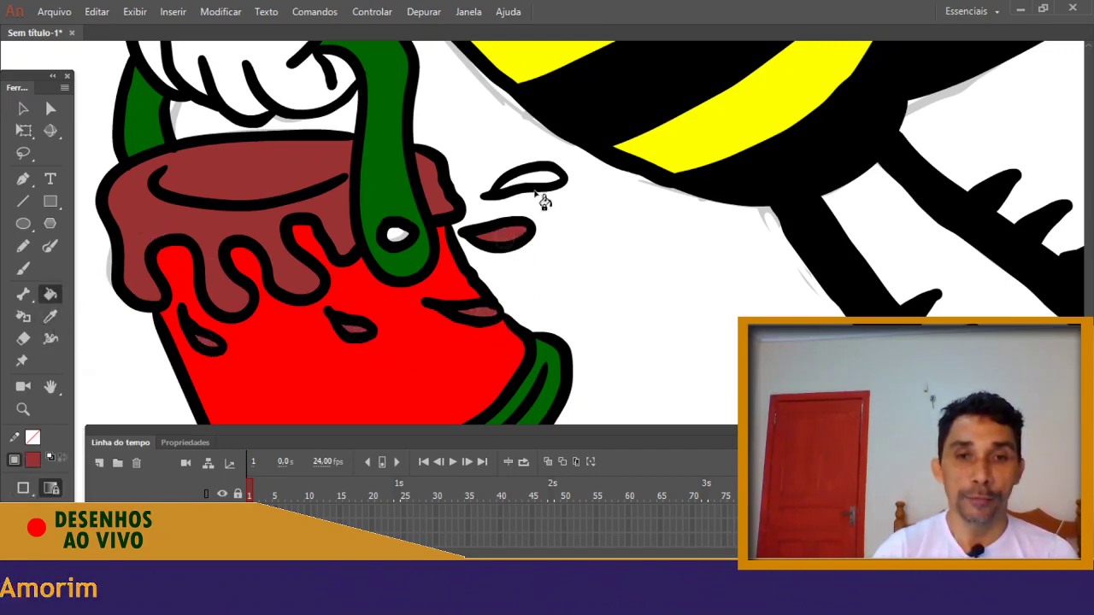
{"action": "left_click", "coordinate": [55, 321]}
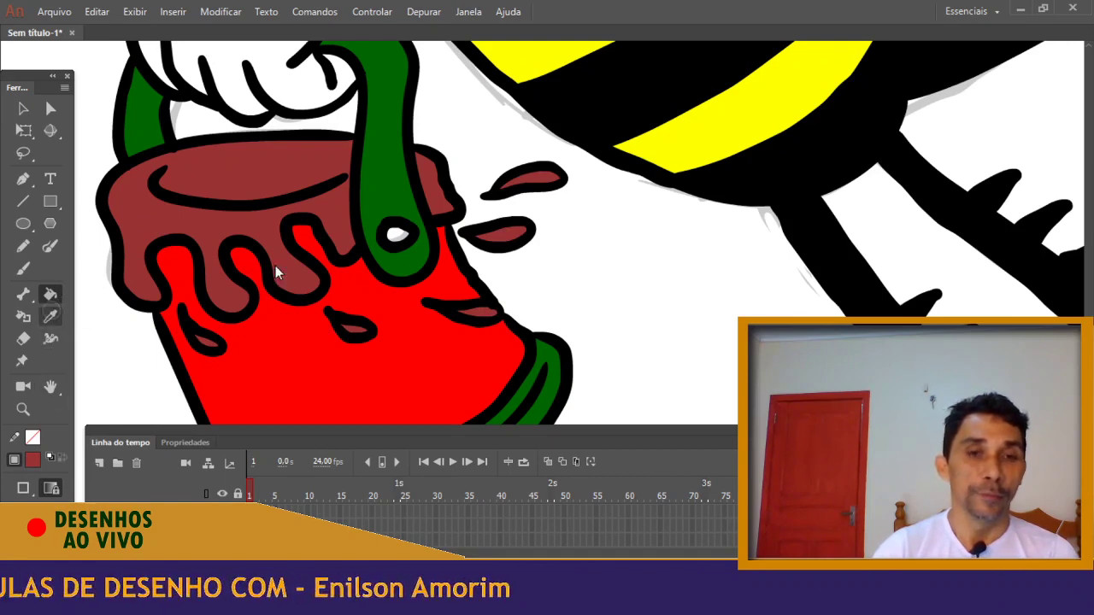
Sample the yellow of the bee's body stripes and fill the rivet on the can's green handle with it
{"action": "left_click", "coordinate": [534, 62]}
{"action": "left_click", "coordinate": [400, 231]}
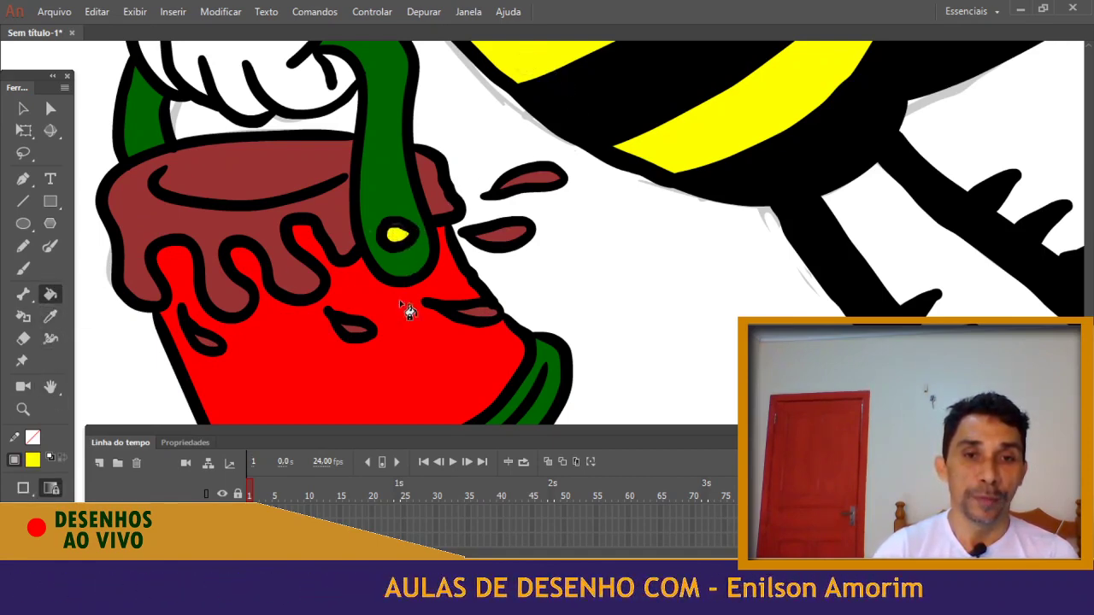
{"action": "key", "text": "ctrl+minus"}
{"action": "key", "text": "ctrl+minus"}
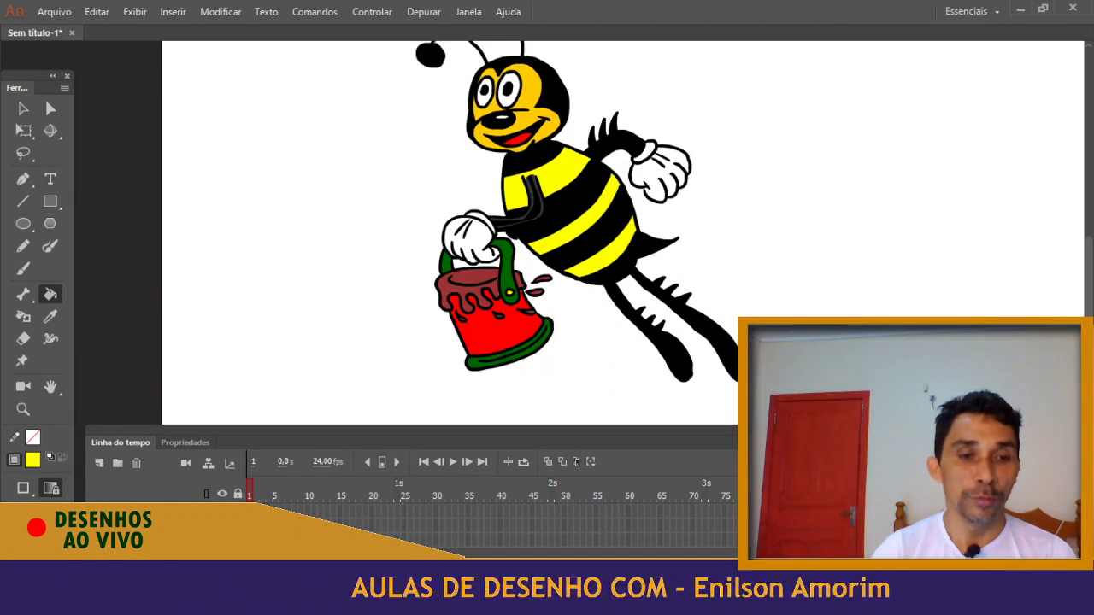
Set the fill colour to black and brush a scalloped row of rounded bushes across the stage and beyond both sides
{"action": "right_click", "coordinate": [176, 510]}
{"action": "left_click", "coordinate": [251, 198]}
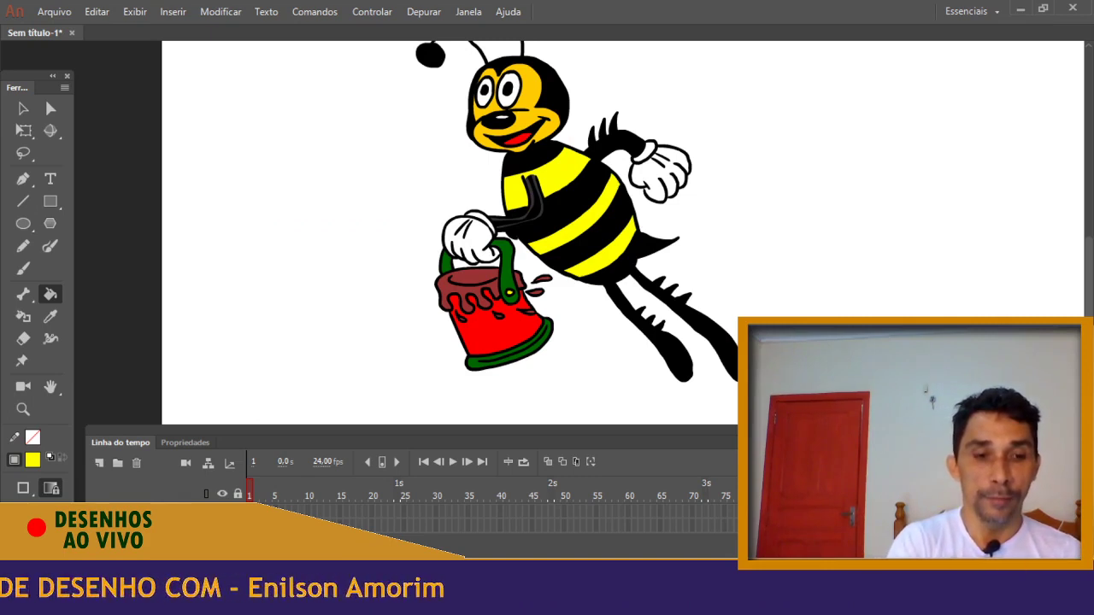
{"action": "left_click", "coordinate": [25, 153]}
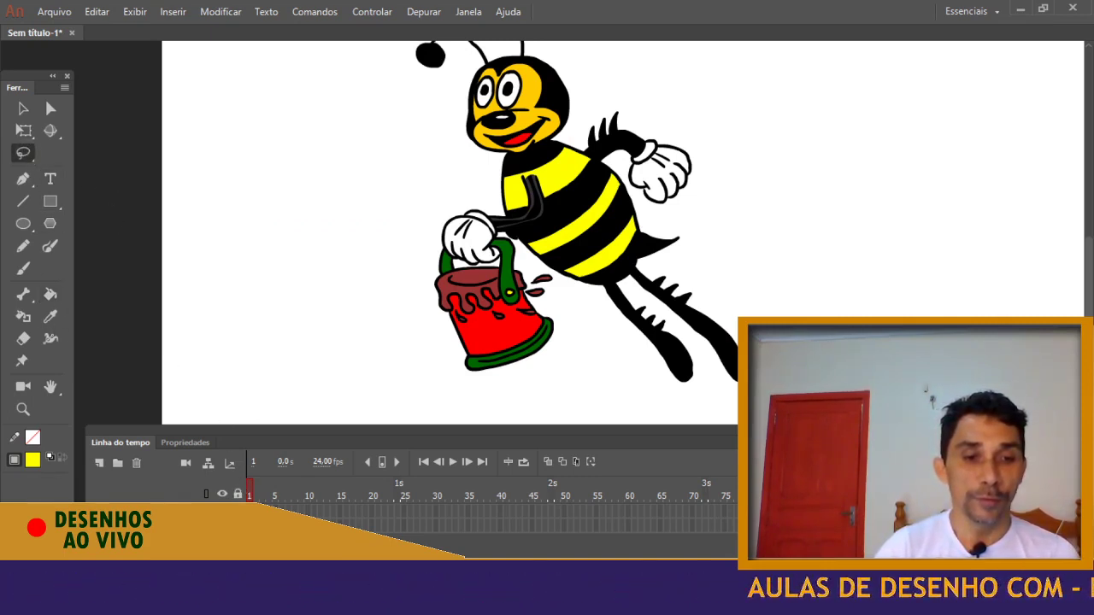
{"action": "key", "text": "ctrl+minus"}
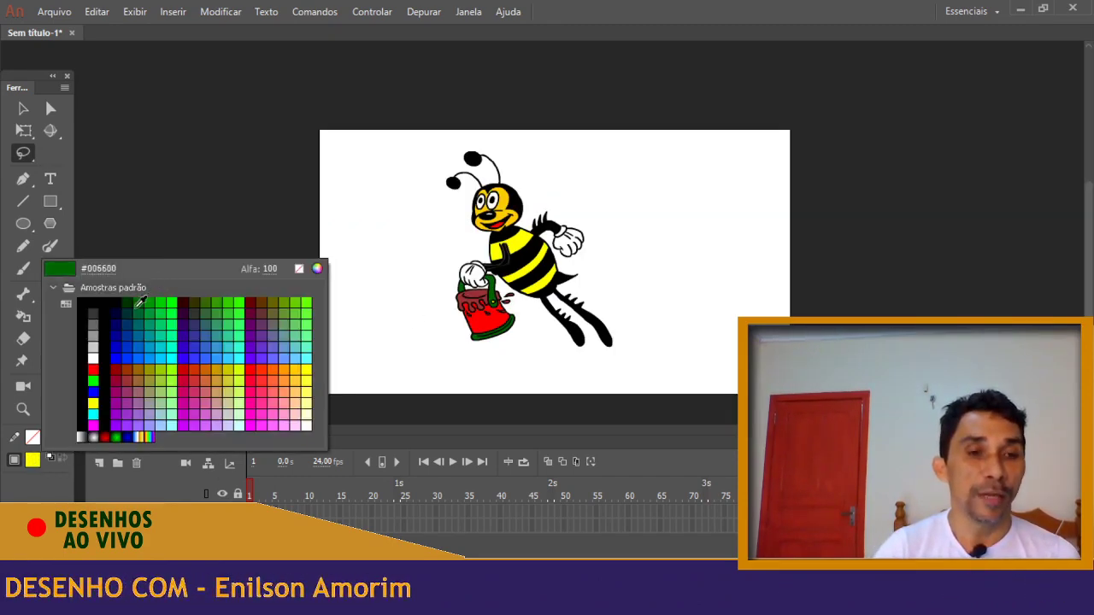
{"action": "left_click", "coordinate": [107, 298]}
{"action": "key", "text": "b"}
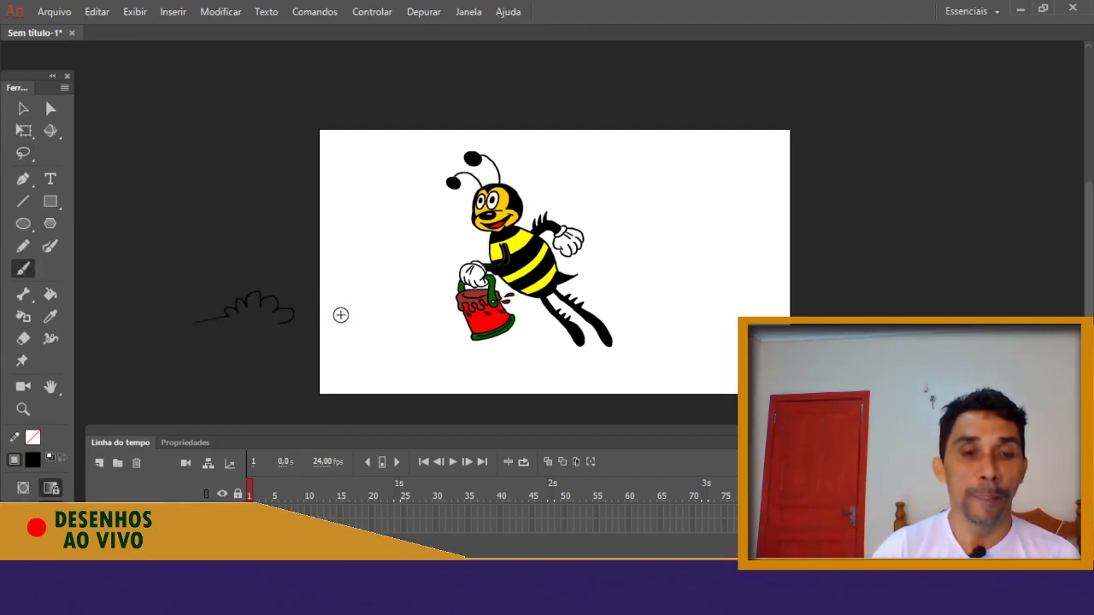
{"action": "mouse_move", "coordinate": [377, 310]}
{"action": "left_mouse_down"}
{"action": "mouse_move", "coordinate": [368, 306]}
{"action": "mouse_move", "coordinate": [383, 297]}
{"action": "mouse_move", "coordinate": [440, 299]}
{"action": "mouse_move", "coordinate": [481, 283]}
{"action": "left_mouse_up"}
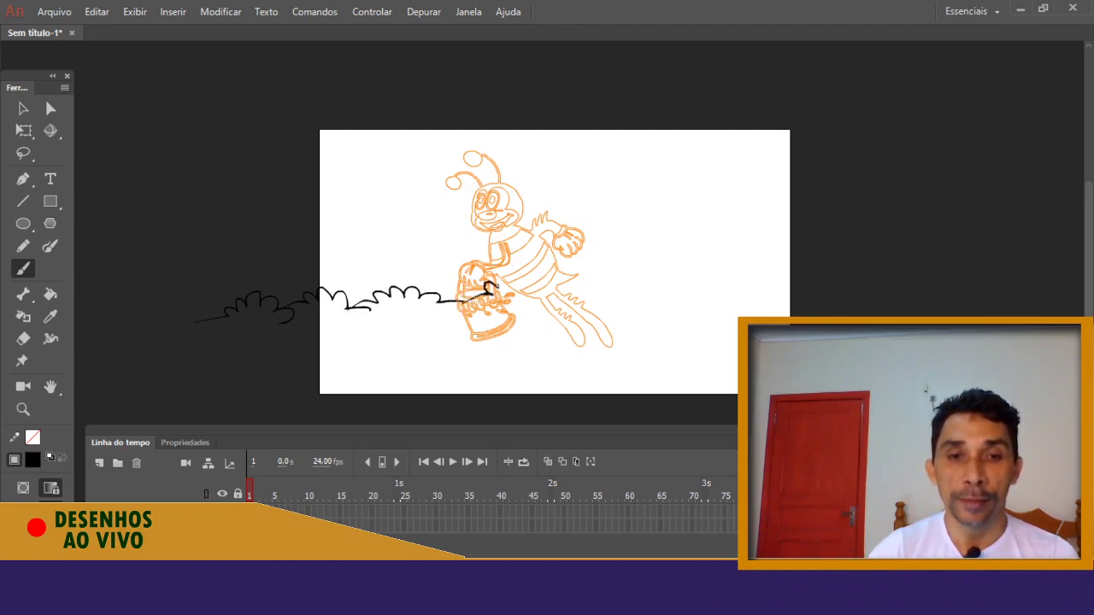
{"action": "mouse_move", "coordinate": [602, 303]}
{"action": "left_mouse_down"}
{"action": "mouse_move", "coordinate": [632, 302]}
{"action": "mouse_move", "coordinate": [648, 289]}
{"action": "mouse_move", "coordinate": [687, 288]}
{"action": "mouse_move", "coordinate": [694, 298]}
{"action": "mouse_move", "coordinate": [683, 291]}
{"action": "mouse_move", "coordinate": [740, 279]}
{"action": "left_mouse_up"}
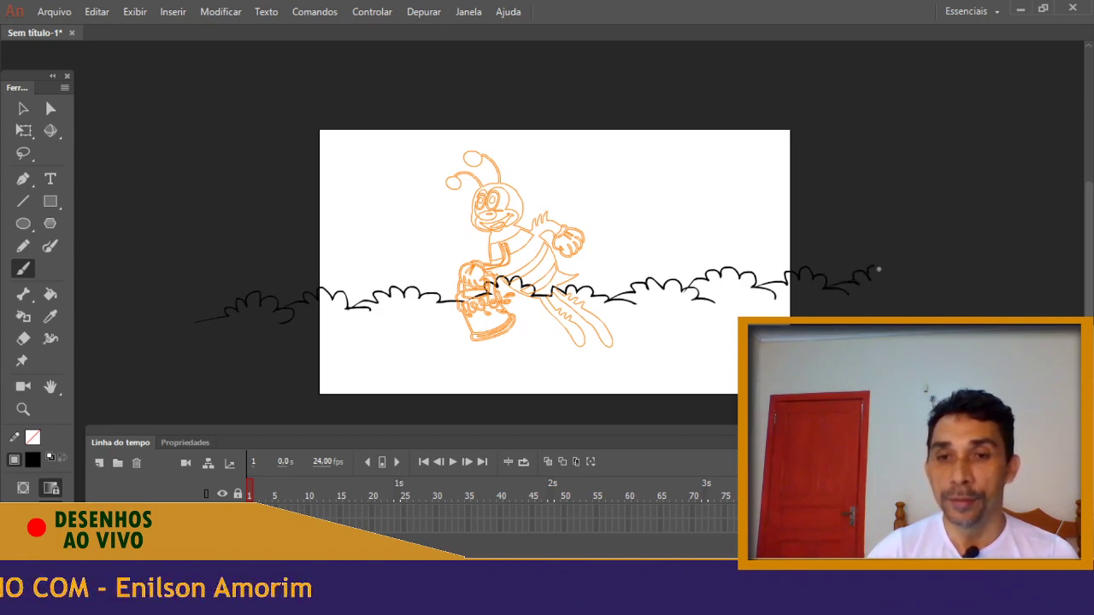
{"action": "mouse_move", "coordinate": [904, 294]}
{"action": "left_mouse_down"}
{"action": "mouse_move", "coordinate": [930, 298]}
{"action": "mouse_move", "coordinate": [933, 272]}
{"action": "mouse_move", "coordinate": [987, 297]}
{"action": "left_mouse_up"}
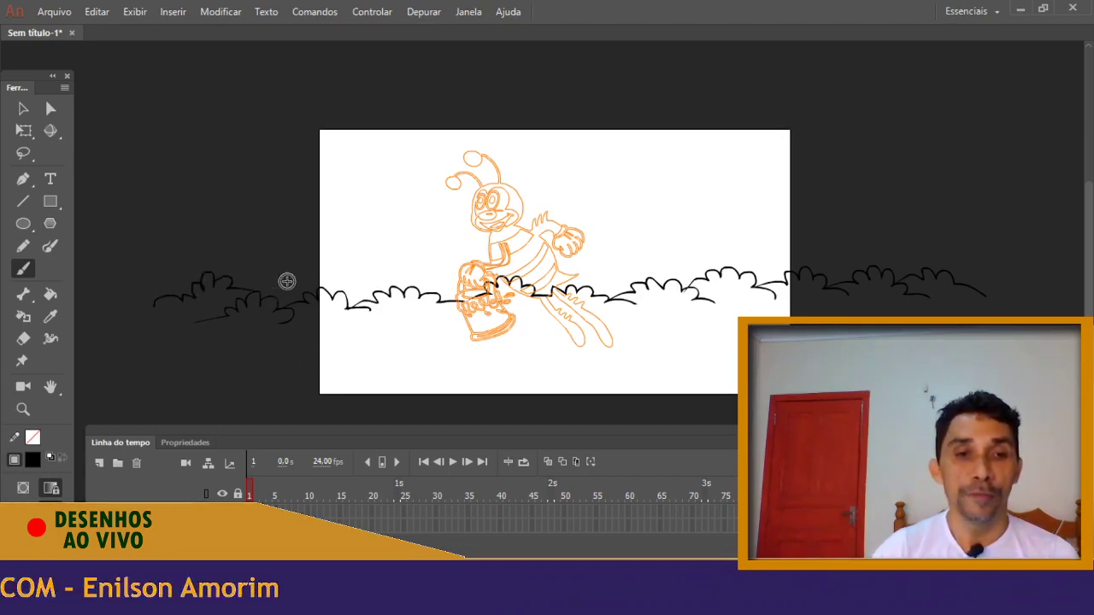
Brush spiky grass clumps behind the bush row on both sides of the bee
{"action": "mouse_move", "coordinate": [323, 295]}
{"action": "left_mouse_down"}
{"action": "mouse_move", "coordinate": [353, 281]}
{"action": "mouse_move", "coordinate": [343, 258]}
{"action": "mouse_move", "coordinate": [422, 266]}
{"action": "mouse_move", "coordinate": [392, 280]}
{"action": "mouse_move", "coordinate": [427, 289]}
{"action": "mouse_move", "coordinate": [427, 273]}
{"action": "mouse_move", "coordinate": [455, 300]}
{"action": "left_mouse_up"}
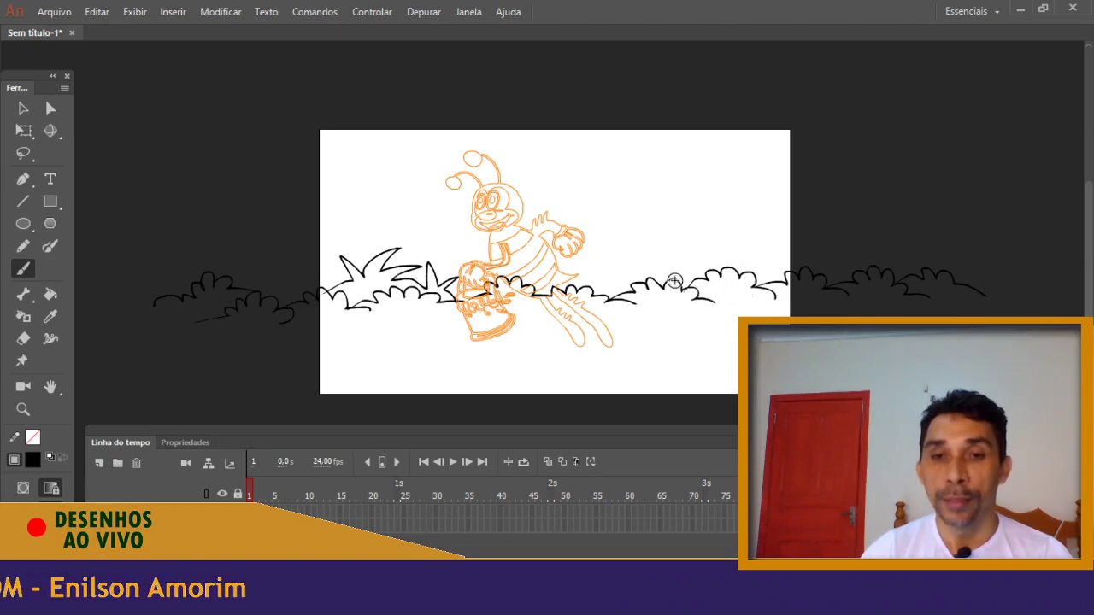
{"action": "mouse_move", "coordinate": [680, 256]}
{"action": "left_mouse_down"}
{"action": "mouse_move", "coordinate": [711, 232]}
{"action": "mouse_move", "coordinate": [731, 254]}
{"action": "mouse_move", "coordinate": [757, 258]}
{"action": "mouse_move", "coordinate": [758, 238]}
{"action": "mouse_move", "coordinate": [785, 257]}
{"action": "mouse_move", "coordinate": [822, 250]}
{"action": "mouse_move", "coordinate": [841, 283]}
{"action": "left_mouse_up"}
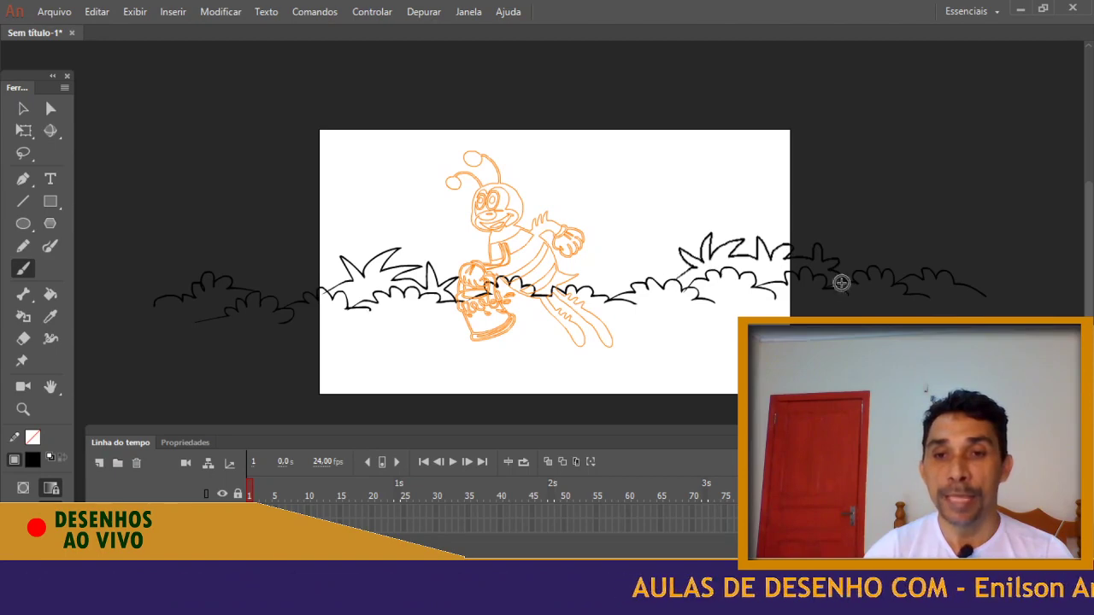
{"action": "right_click", "coordinate": [193, 323]}
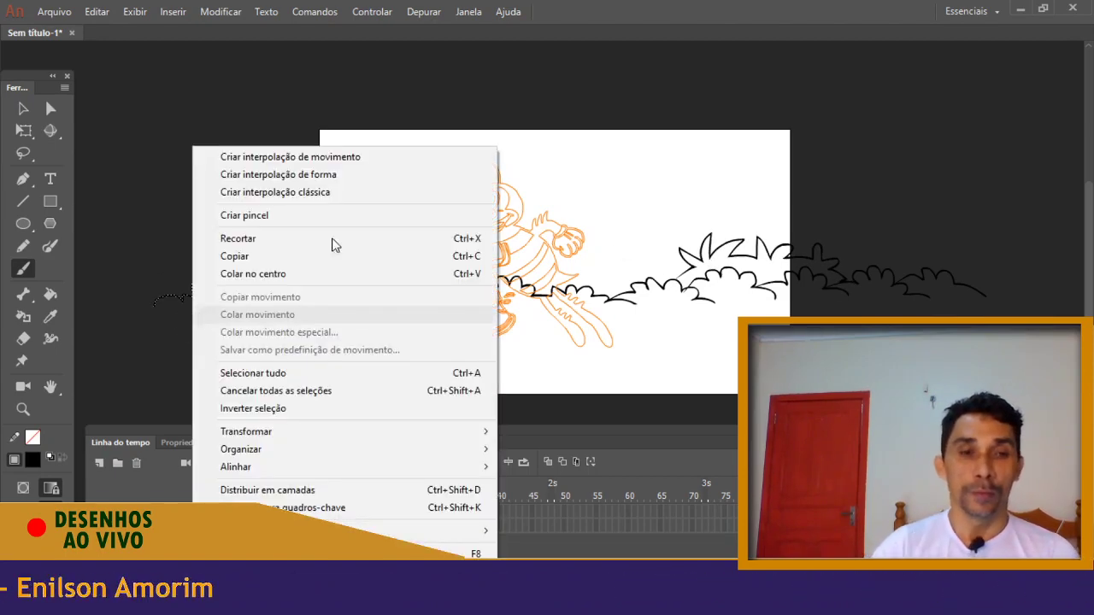
{"action": "left_click", "coordinate": [136, 276]}
Extend the bush outline at its far left end with another small scalloped bush
{"action": "key", "text": "ctrl+equal"}
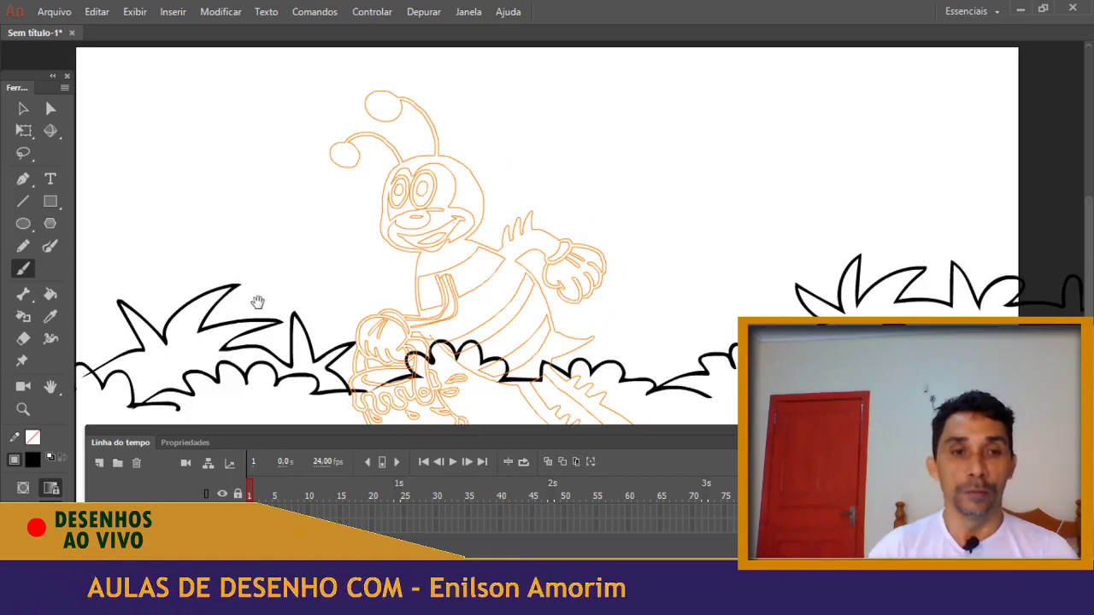
{"action": "left_click_drag", "start_coordinate": [261, 297], "coordinate": [686, 177]}
{"action": "left_click_drag", "start_coordinate": [247, 256], "coordinate": [268, 241]}
{"action": "left_click_drag", "start_coordinate": [171, 266], "coordinate": [227, 275]}
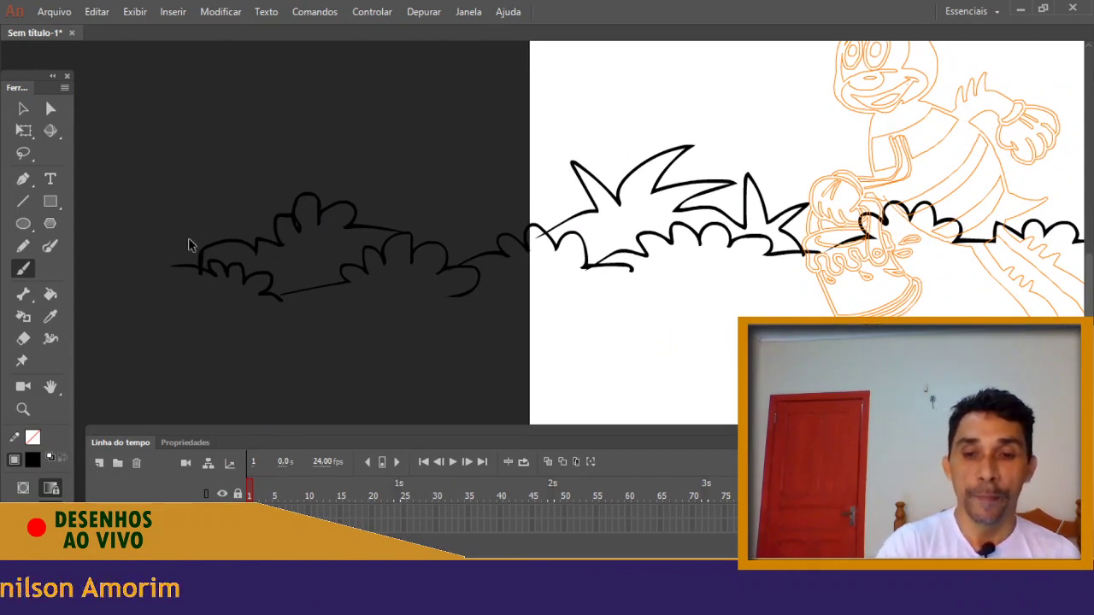
Brush a vertical closing line at each end of the bush row and a straight baseline along the stage's lower edge
{"action": "key", "text": "ctrl+minus"}
{"action": "key", "text": "ctrl+minus"}
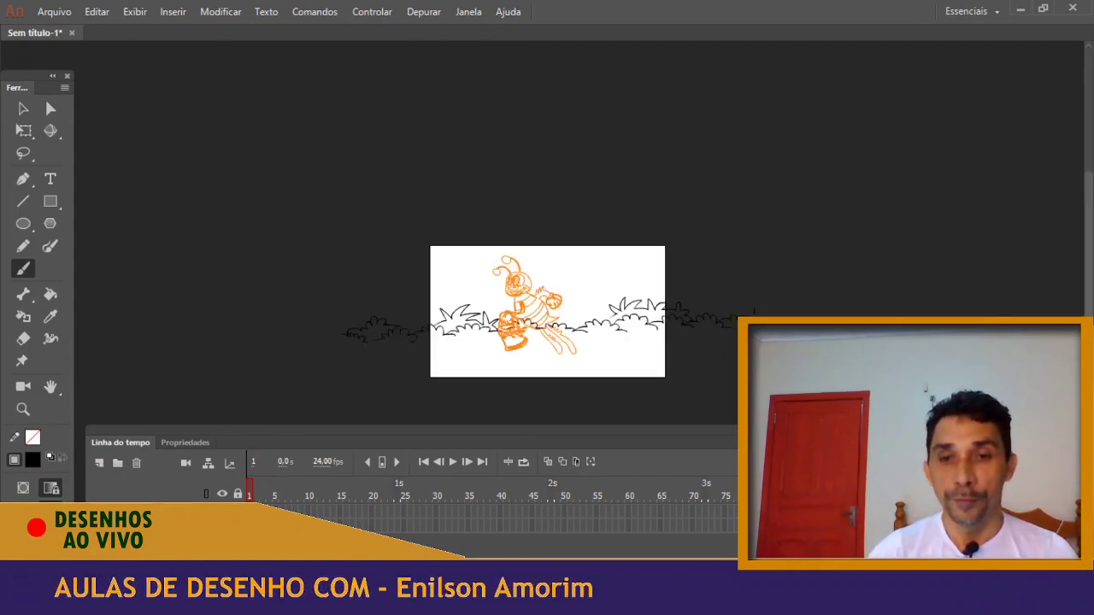
{"action": "left_click_drag", "start_coordinate": [350, 323], "coordinate": [350, 379]}
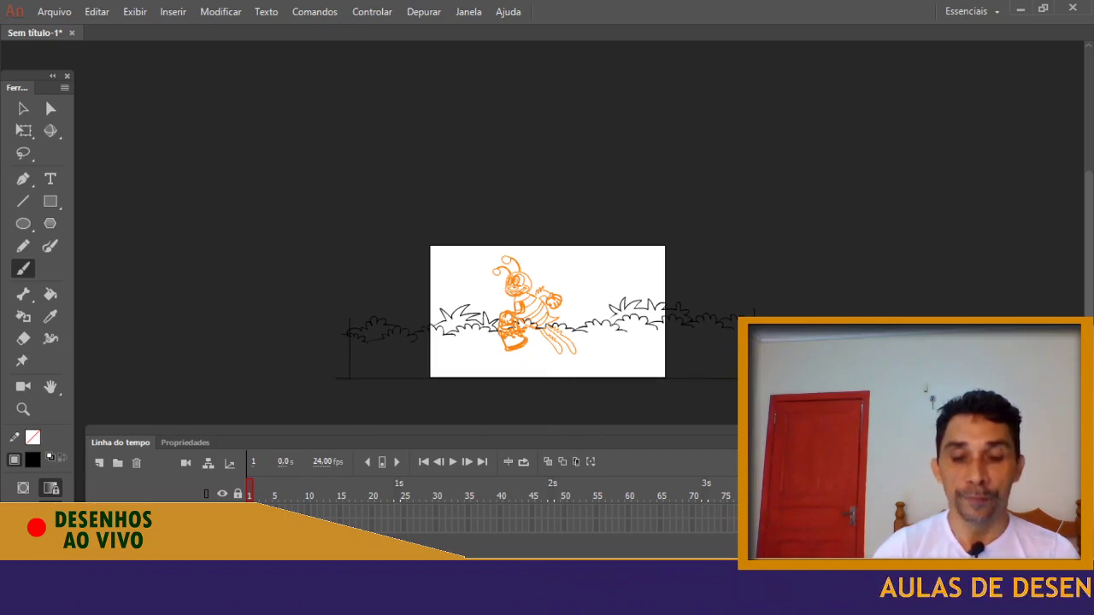
{"action": "key", "text": "ctrl+equal"}
{"action": "left_click_drag", "start_coordinate": [334, 307], "coordinate": [308, 165]}
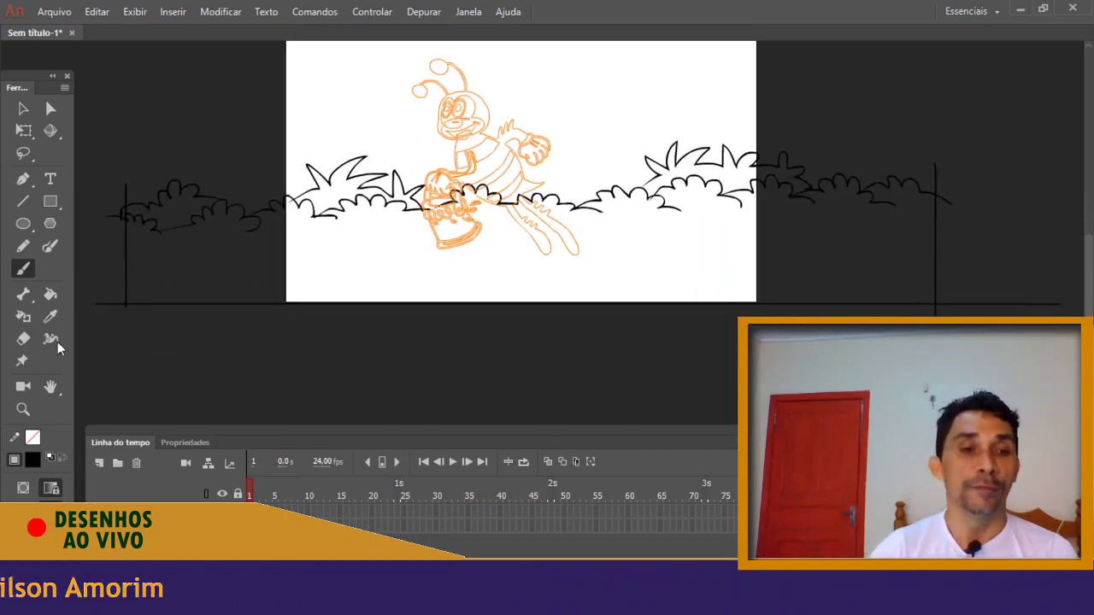
Set the fill colour to bright green #00FF00 and brush over the gap in the bush outline beside the paint can
{"action": "left_click", "coordinate": [30, 463]}
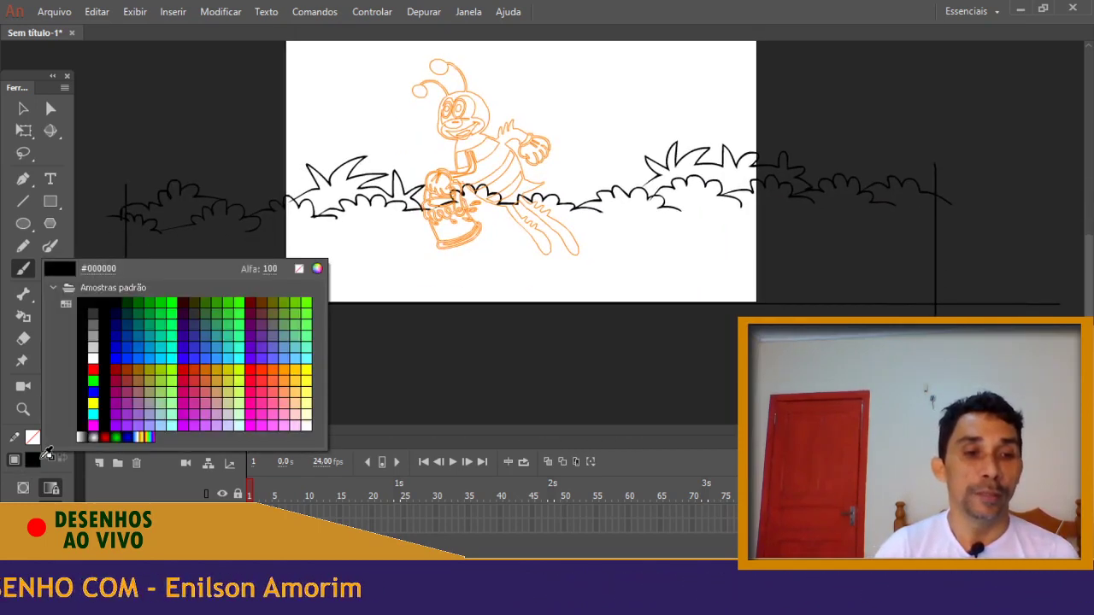
{"action": "left_click", "coordinate": [171, 298]}
{"action": "left_click", "coordinate": [51, 294]}
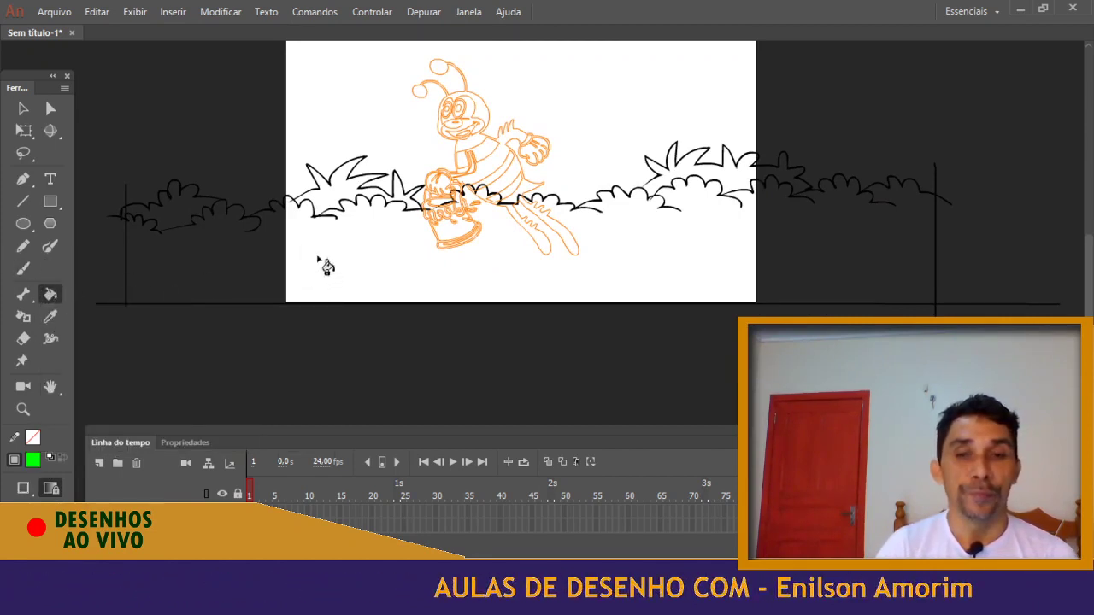
{"action": "scroll", "coordinate": [247, 283], "scroll_direction": "up", "scroll_amount": 4}
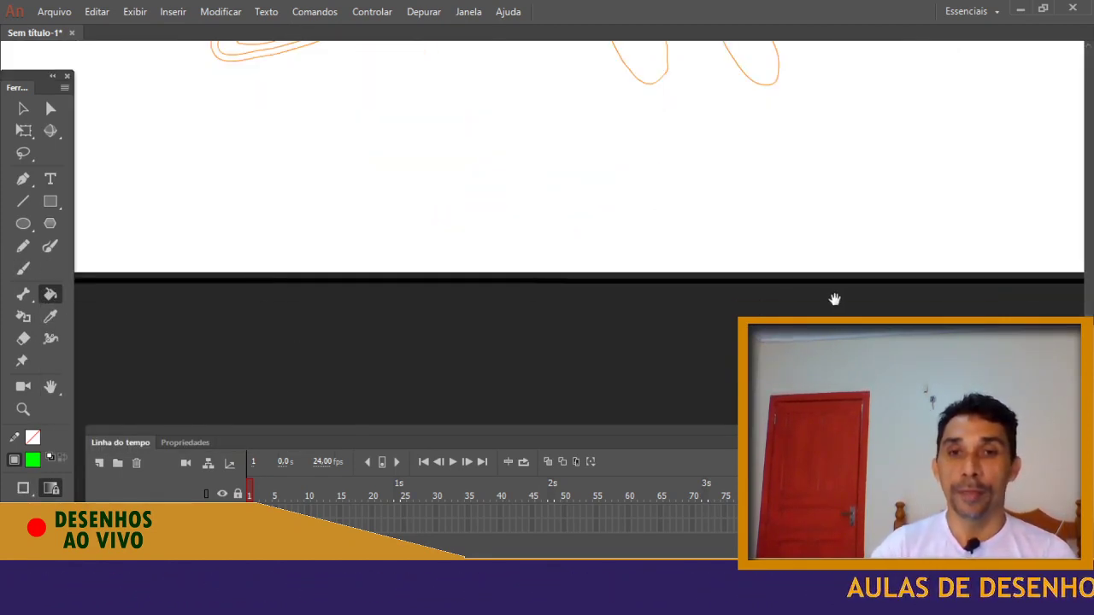
{"action": "left_click_drag", "start_coordinate": [827, 300], "coordinate": [254, 385]}
{"action": "left_click_drag", "start_coordinate": [670, 203], "coordinate": [359, 393]}
{"action": "left_click_drag", "start_coordinate": [630, 248], "coordinate": [347, 263]}
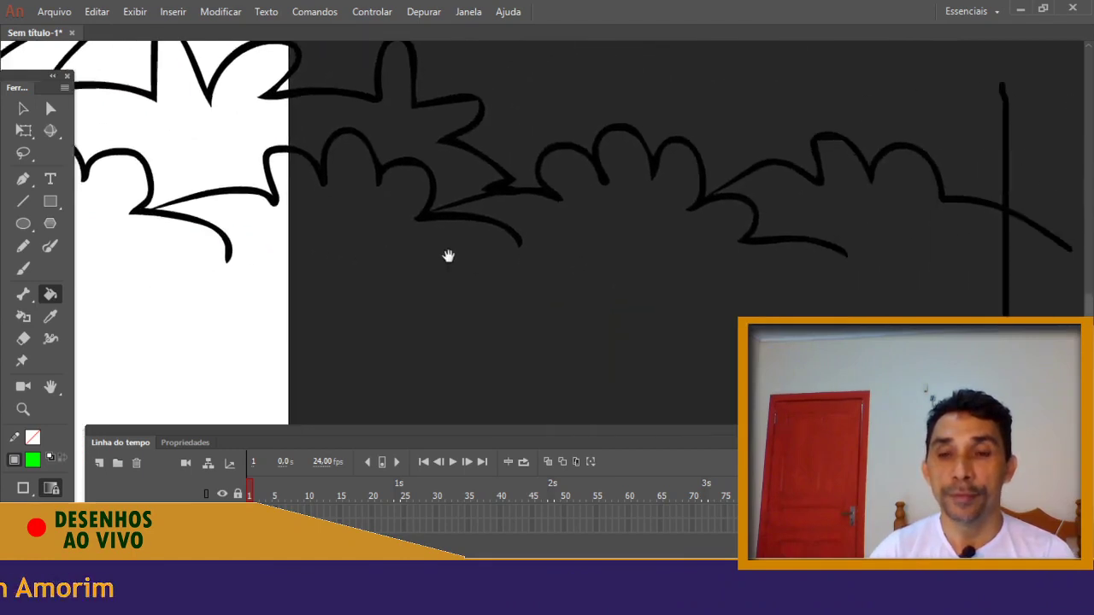
{"action": "scroll", "coordinate": [444, 258], "scroll_direction": "right", "scroll_amount": 5}
{"action": "scroll", "coordinate": [420, 258], "scroll_direction": "left", "scroll_amount": 15}
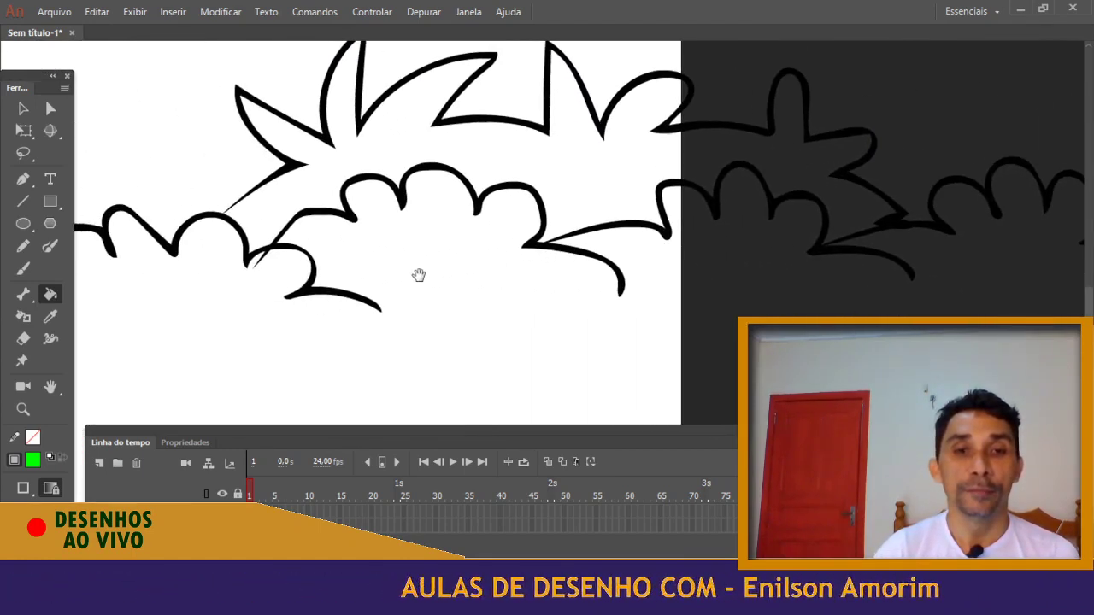
{"action": "scroll", "coordinate": [408, 232], "scroll_direction": "left", "scroll_amount": 15}
{"action": "scroll", "coordinate": [608, 252], "scroll_direction": "left", "scroll_amount": 15}
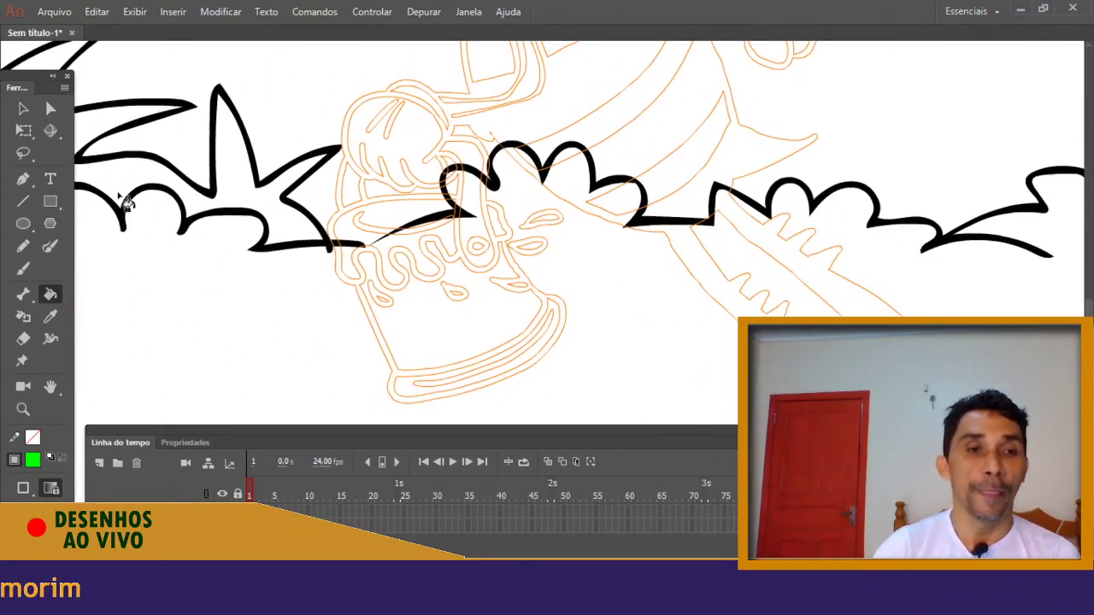
{"action": "left_click_drag", "start_coordinate": [357, 246], "coordinate": [423, 224]}
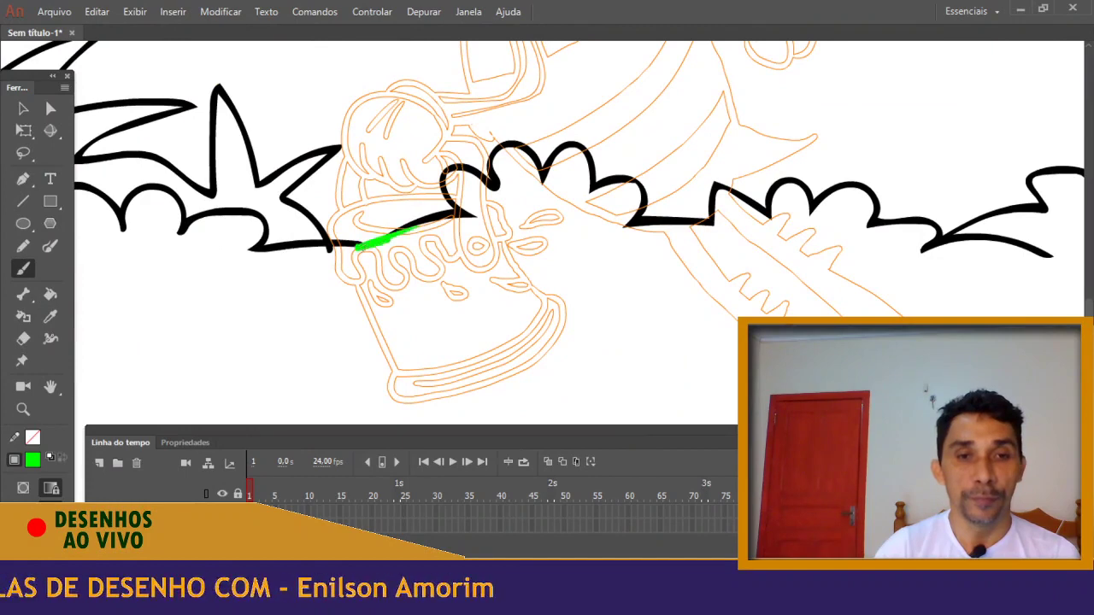
Brush over the gap near the far left end of the bush outline and fill the front bush area with bright green
{"action": "scroll", "coordinate": [261, 274], "scroll_direction": "left", "scroll_amount": 10}
{"action": "scroll", "coordinate": [260, 273], "scroll_direction": "left", "scroll_amount": 15}
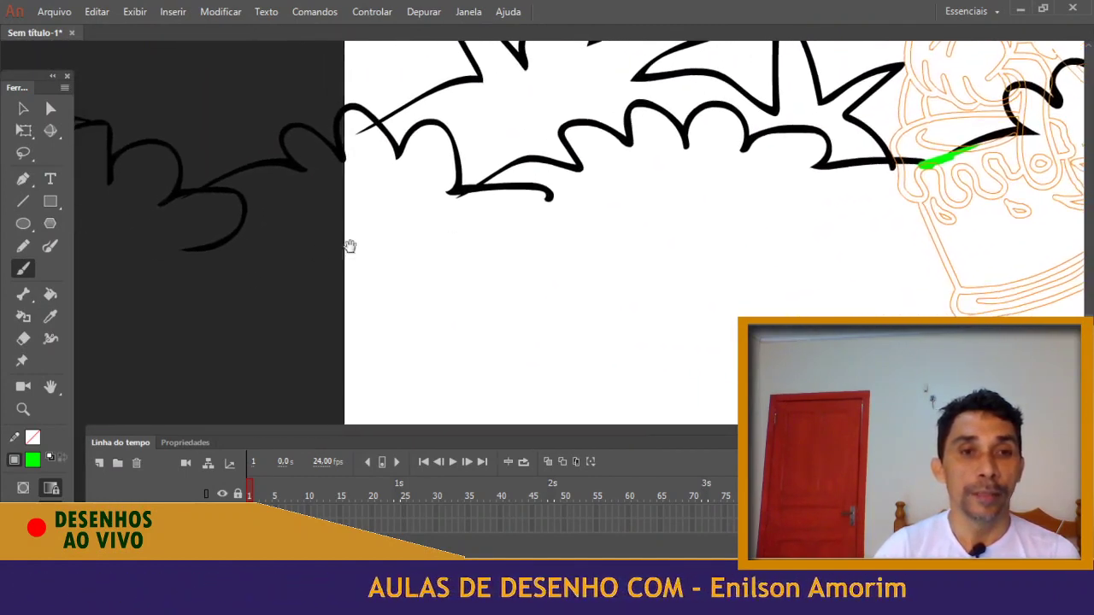
{"action": "scroll", "coordinate": [404, 246], "scroll_direction": "left", "scroll_amount": 2}
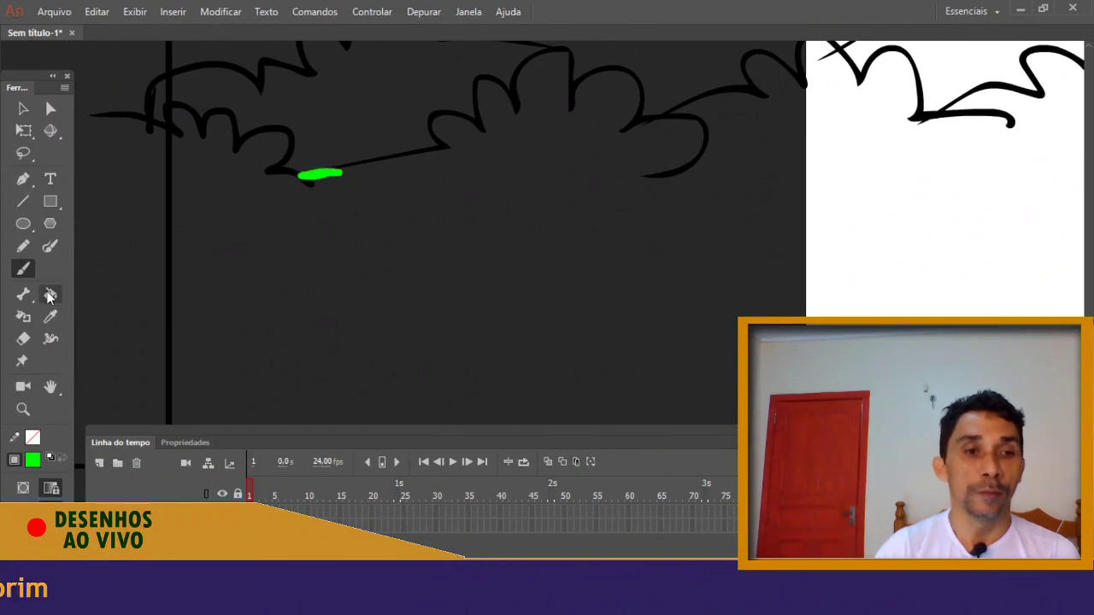
{"action": "left_click", "coordinate": [270, 297]}
{"action": "scroll", "coordinate": [237, 276], "scroll_direction": "down", "scroll_amount": 3}
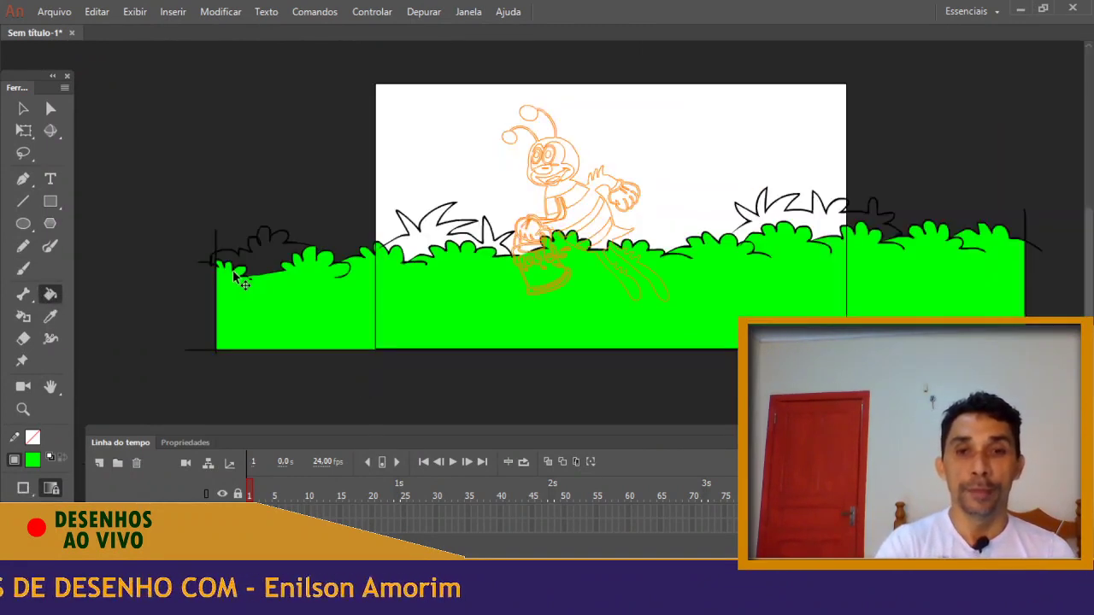
Choose a darker green and fill the rear bush and the spiky grass clumps behind the front row
{"action": "left_click", "coordinate": [33, 460]}
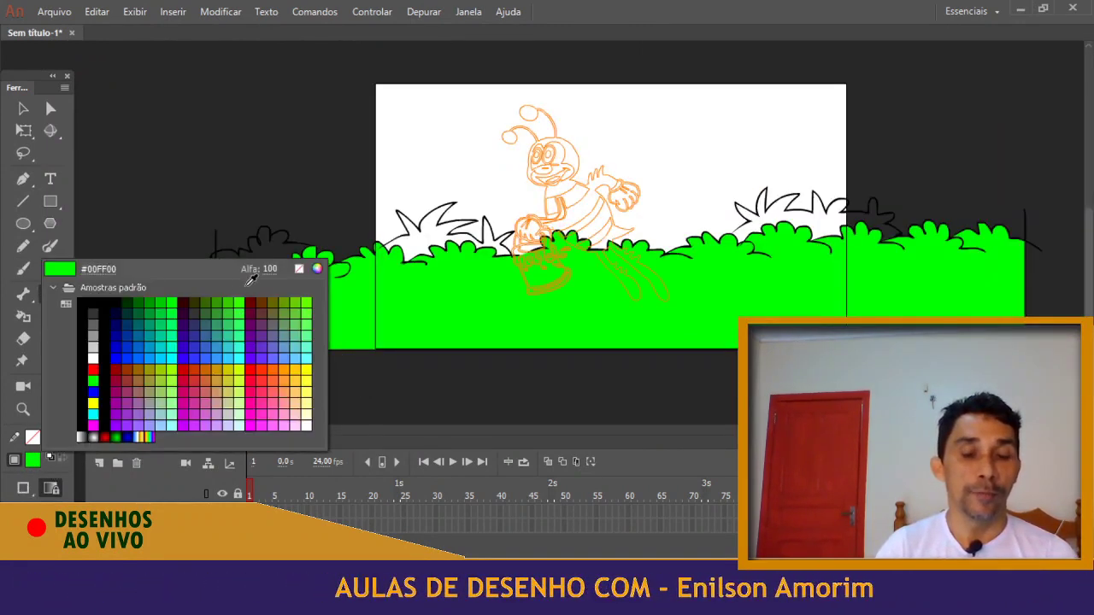
{"action": "left_click", "coordinate": [167, 298]}
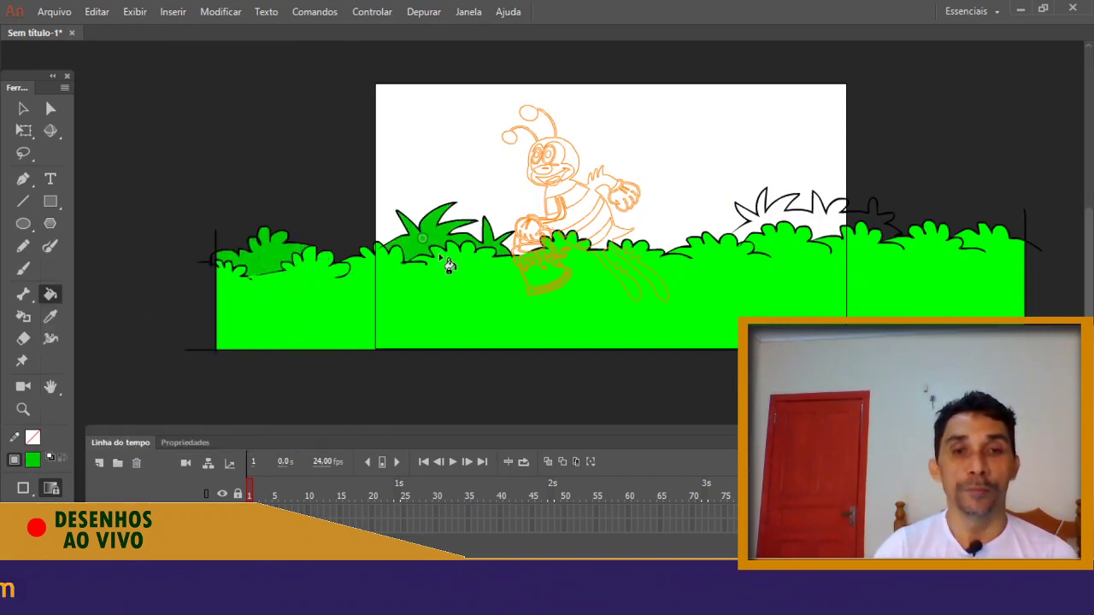
{"action": "left_click", "coordinate": [781, 236]}
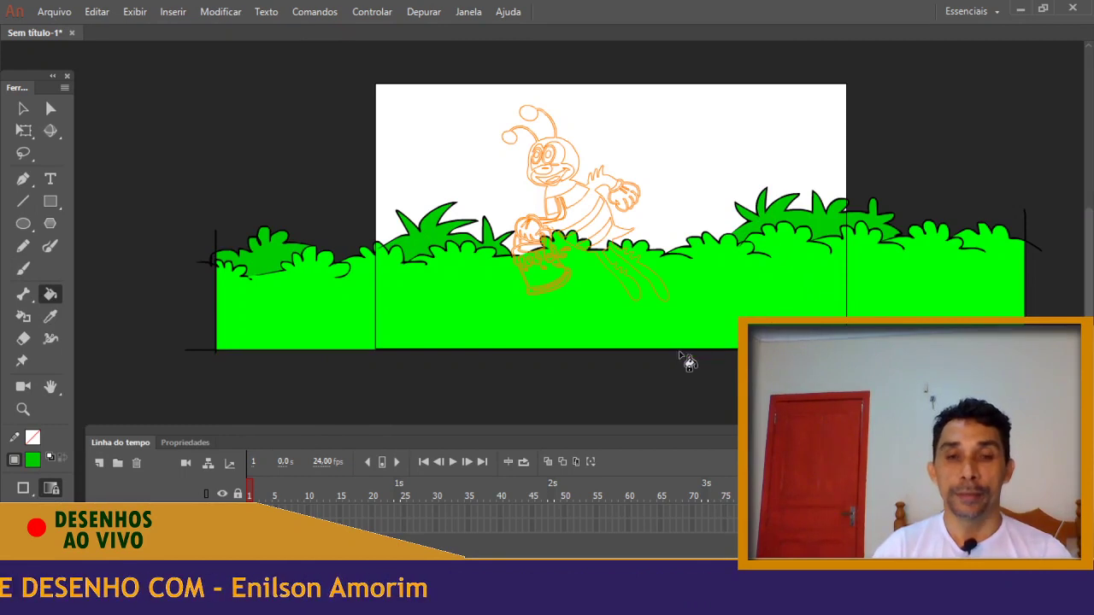
Set the stage colour to cyan in the document settings
{"action": "key", "text": "ctrl+j"}
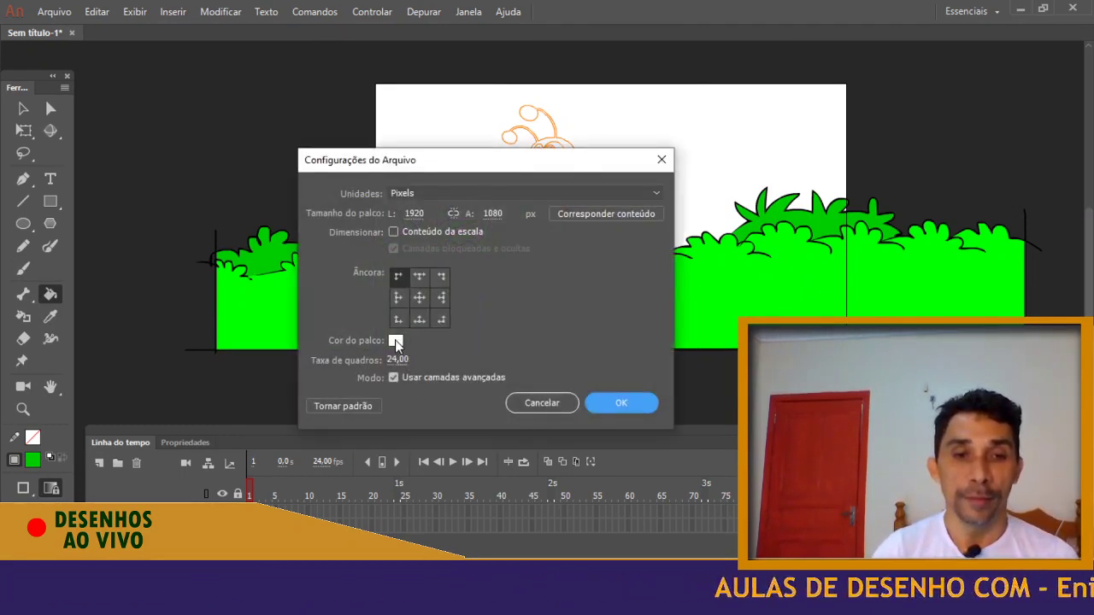
{"action": "left_click", "coordinate": [395, 341]}
{"action": "left_click", "coordinate": [455, 504]}
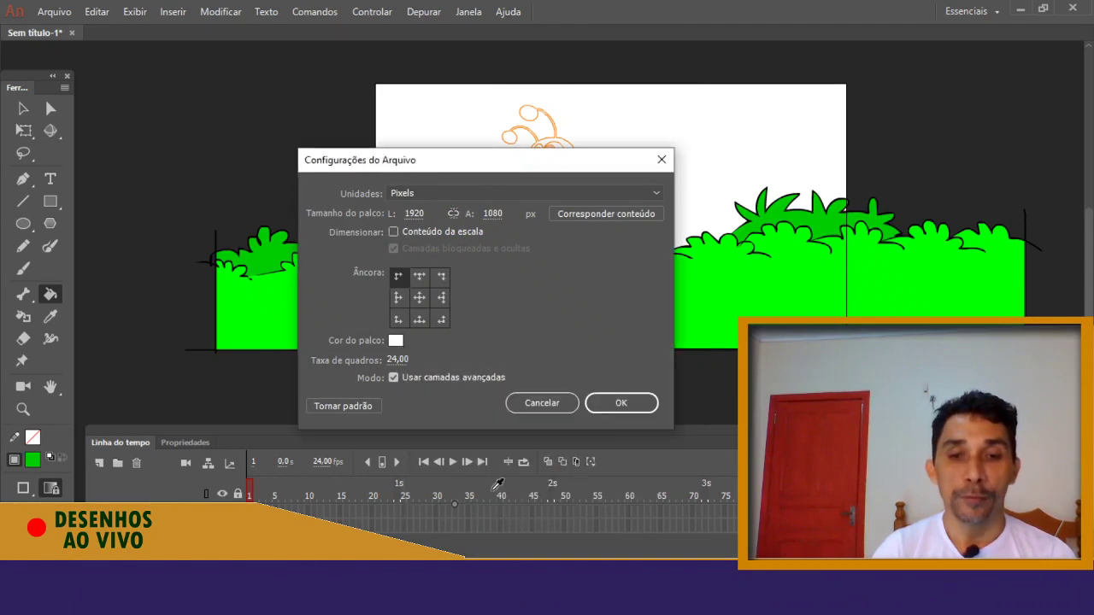
{"action": "left_click", "coordinate": [617, 403]}
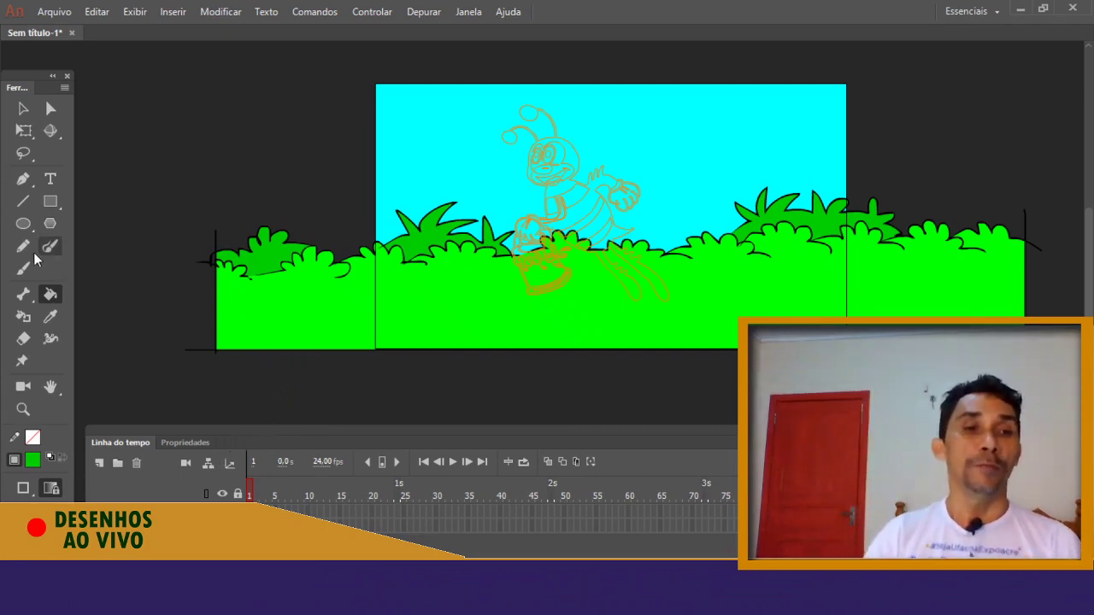
Draw a row of leafy bush tops across the foreground with the Pencil tool and fill the band behind it with green #00CC00
{"action": "mouse_move", "coordinate": [246, 296]}
{"action": "left_mouse_down"}
{"action": "mouse_move", "coordinate": [370, 294]}
{"action": "mouse_move", "coordinate": [416, 281]}
{"action": "mouse_move", "coordinate": [472, 292]}
{"action": "mouse_move", "coordinate": [449, 292]}
{"action": "mouse_move", "coordinate": [483, 272]}
{"action": "left_mouse_up"}
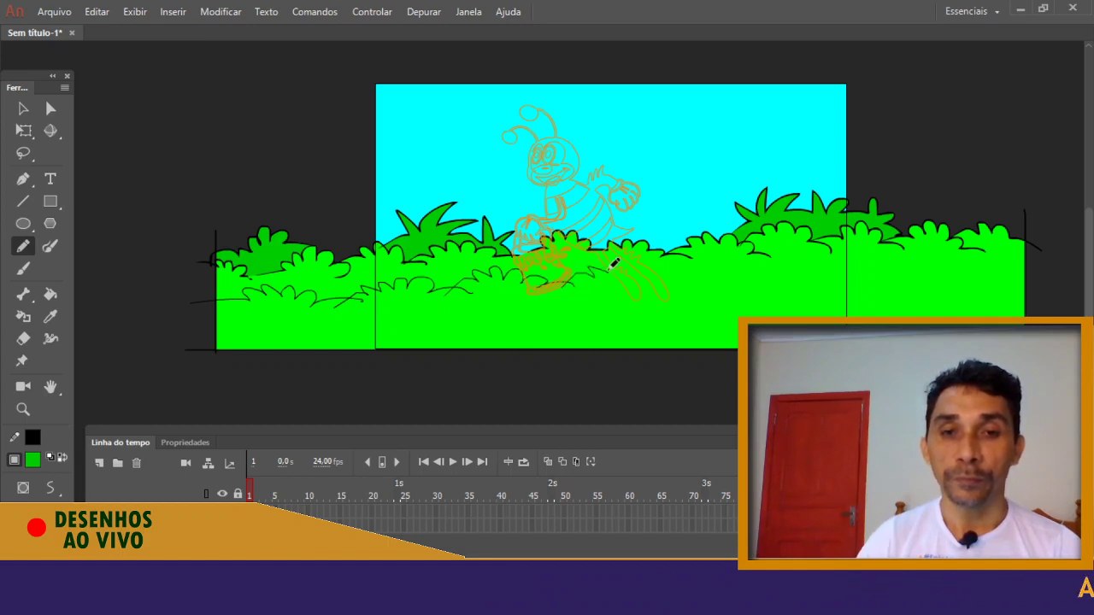
{"action": "mouse_move", "coordinate": [754, 272]}
{"action": "left_mouse_down"}
{"action": "mouse_move", "coordinate": [911, 270]}
{"action": "mouse_move", "coordinate": [1047, 290]}
{"action": "left_mouse_up"}
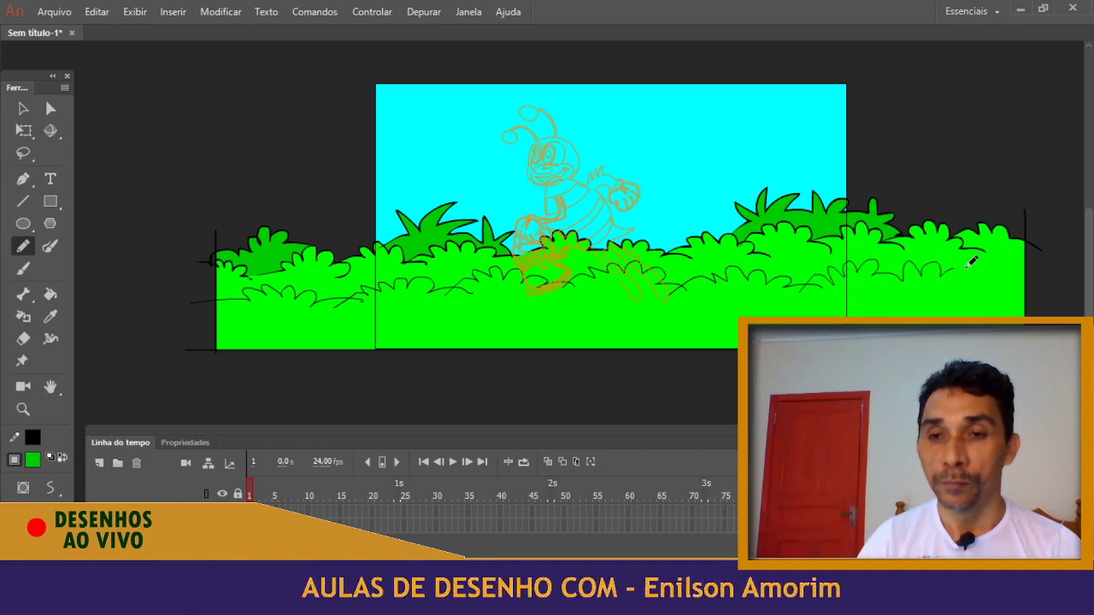
{"action": "left_click", "coordinate": [32, 461]}
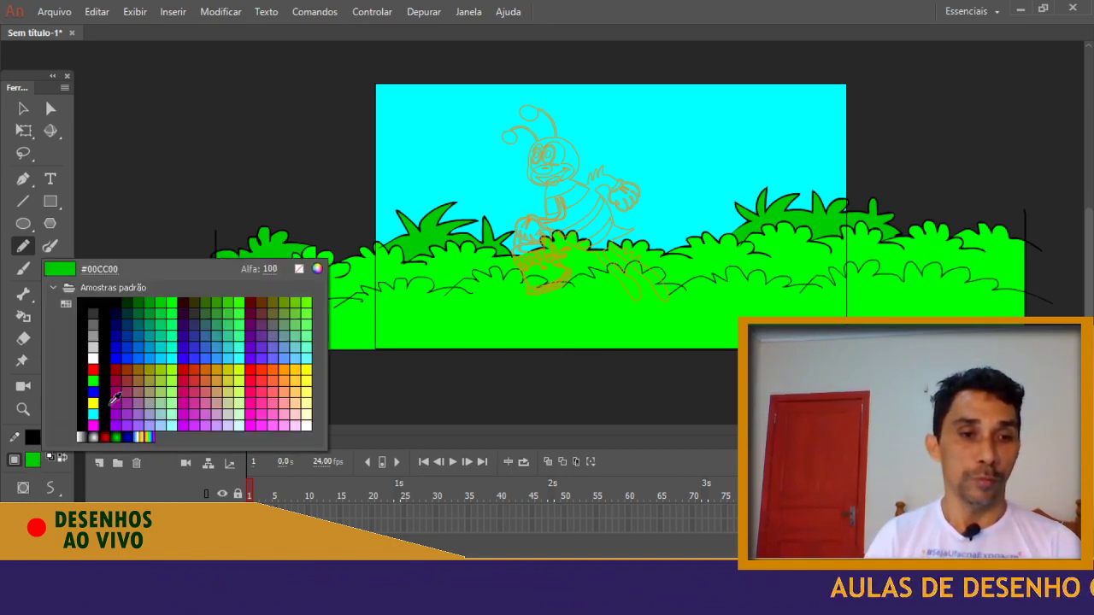
{"action": "left_click", "coordinate": [164, 300]}
{"action": "left_click", "coordinate": [393, 285]}
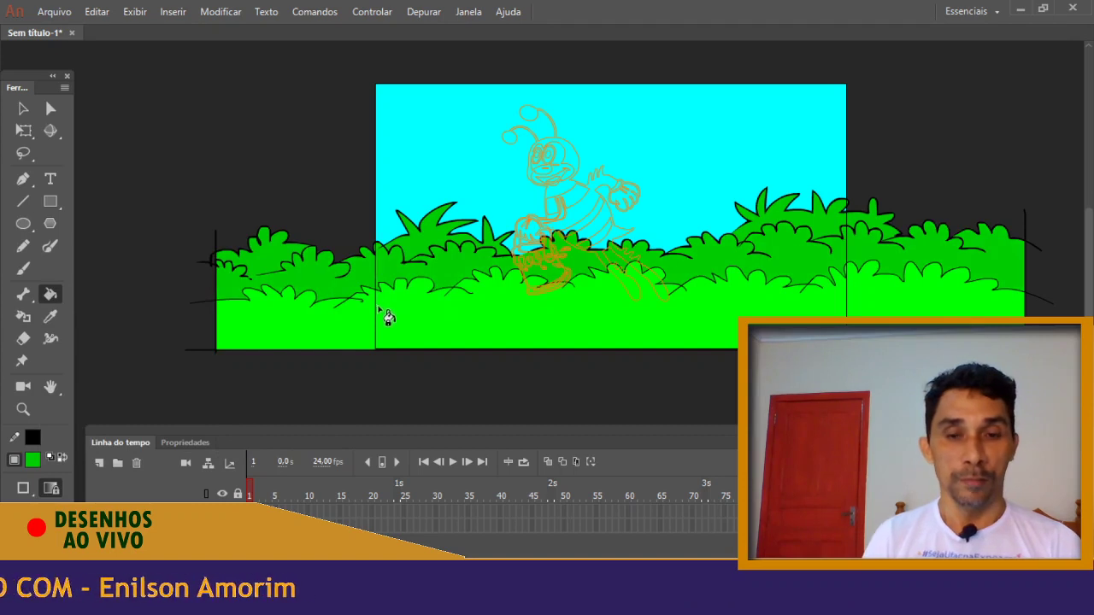
Set the fill colour to dark green #006600 and fill the spiky grass clumps behind the bushes
{"action": "left_click", "coordinate": [32, 462]}
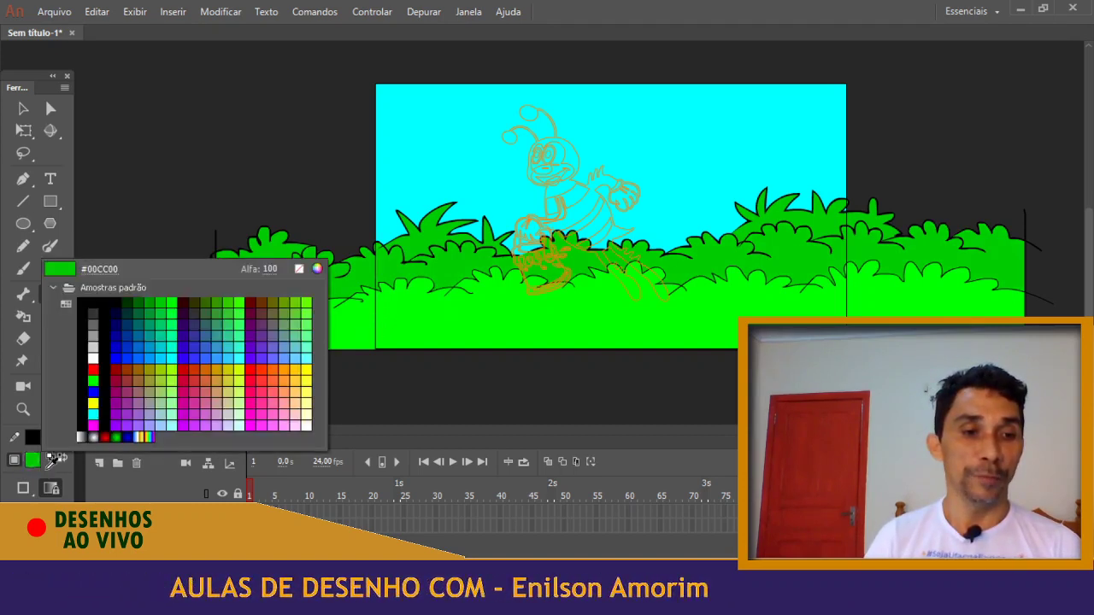
{"action": "left_click", "coordinate": [132, 304]}
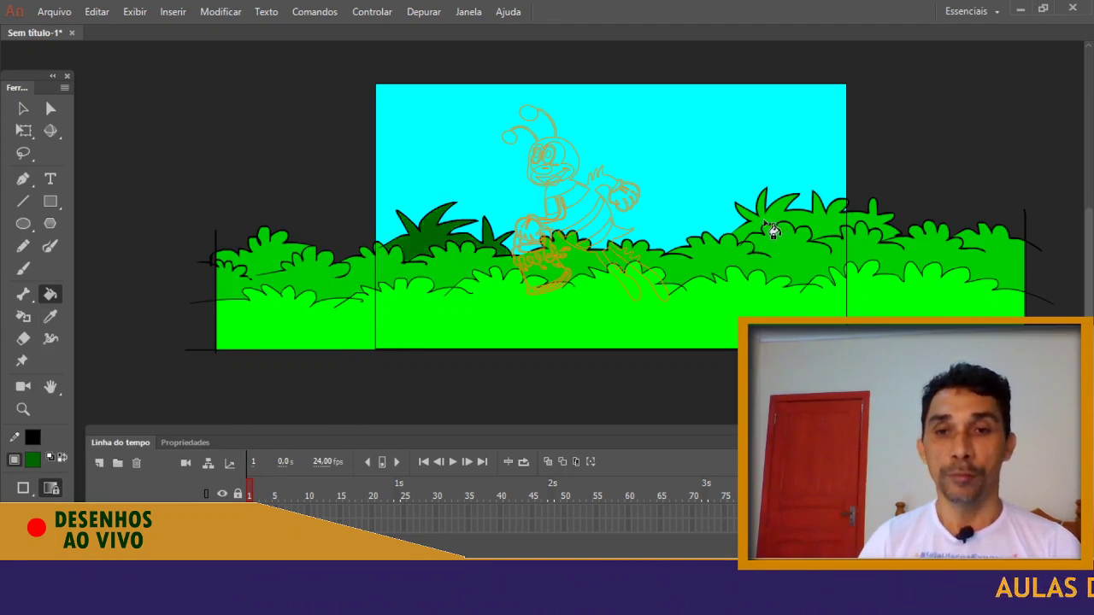
Draw thin pencil shading lines inside the blades and base of the spiky grass clumps on the paint can's side
{"action": "key", "text": "ctrl+equal"}
{"action": "key", "text": "ctrl+equal"}
{"action": "key", "text": "space"}
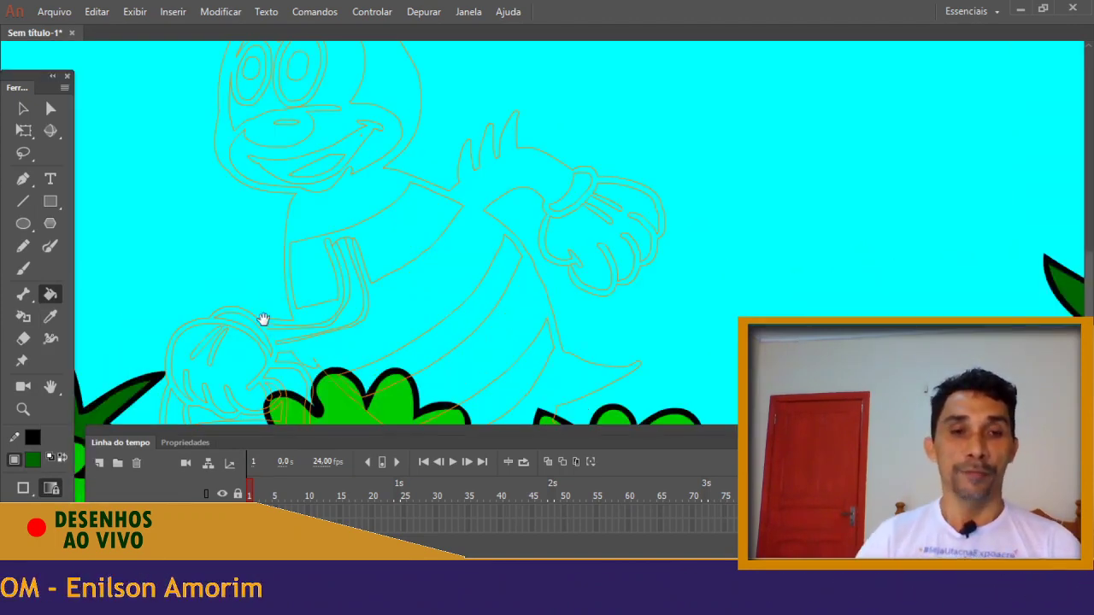
{"action": "left_click_drag", "start_coordinate": [274, 310], "coordinate": [652, 145]}
{"action": "left_click_drag", "start_coordinate": [224, 317], "coordinate": [475, 256]}
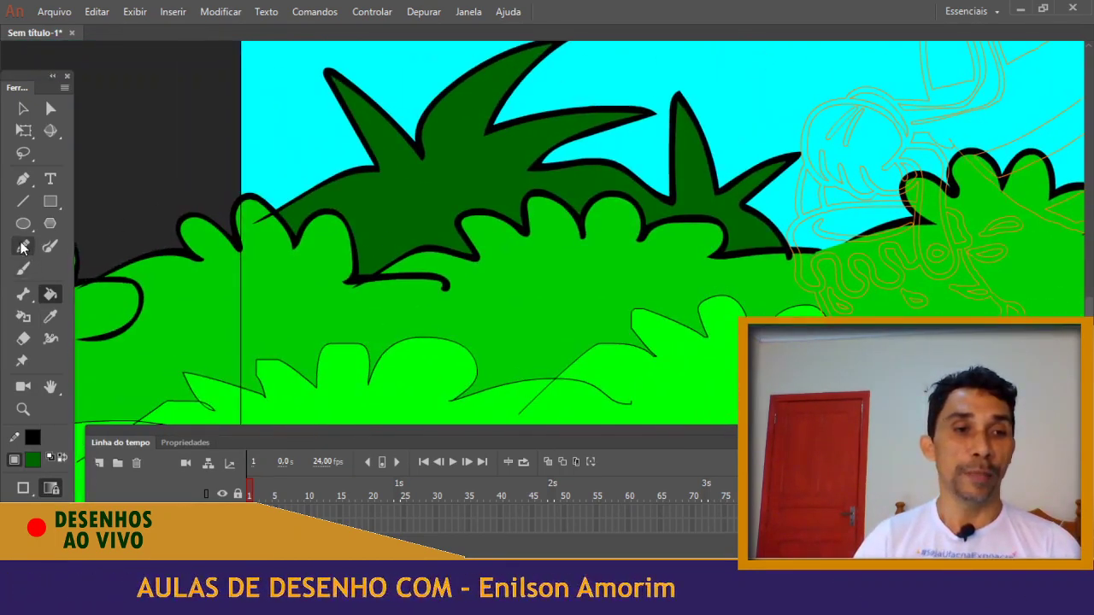
{"action": "left_click", "coordinate": [24, 247]}
{"action": "mouse_move", "coordinate": [267, 245]}
{"action": "left_mouse_down"}
{"action": "mouse_move", "coordinate": [400, 201]}
{"action": "mouse_move", "coordinate": [402, 154]}
{"action": "mouse_move", "coordinate": [464, 173]}
{"action": "mouse_move", "coordinate": [472, 189]}
{"action": "left_mouse_up"}
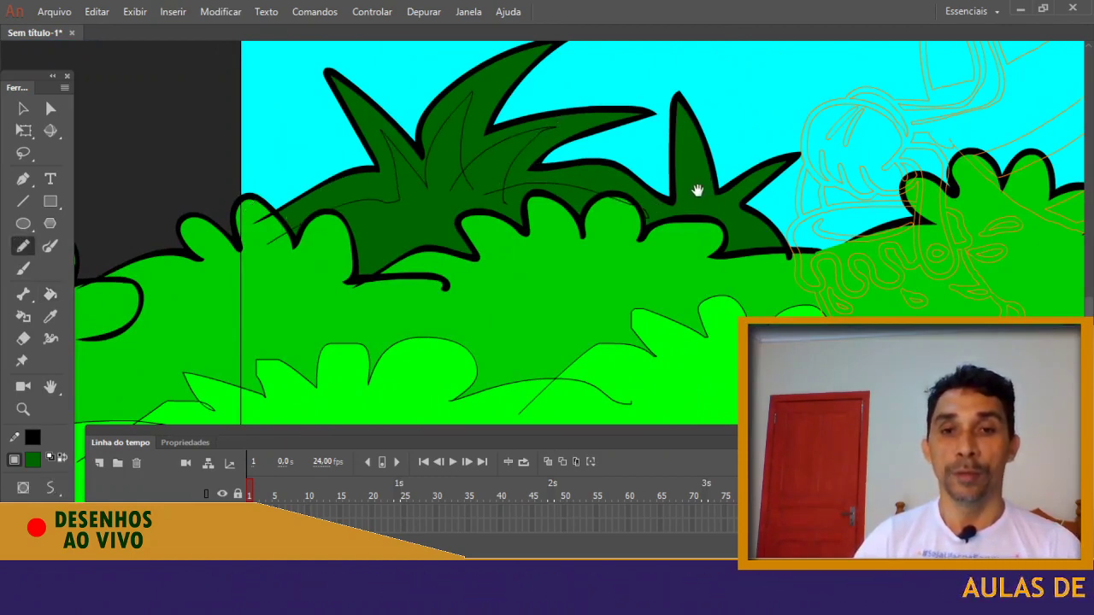
{"action": "left_click_drag", "start_coordinate": [698, 189], "coordinate": [588, 190]}
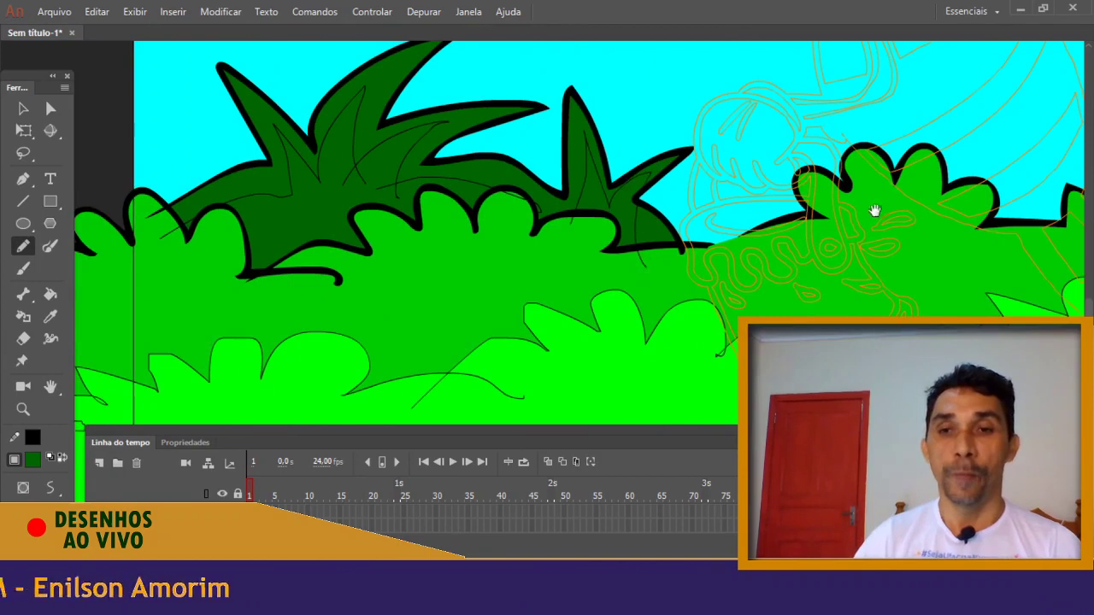
Draw thin pencil shading lines inside the large grass clump at the far right of the stage
{"action": "left_click_drag", "start_coordinate": [969, 221], "coordinate": [118, 218]}
{"action": "left_click_drag", "start_coordinate": [824, 203], "coordinate": [408, 288]}
{"action": "mouse_move", "coordinate": [254, 318]}
{"action": "left_mouse_down"}
{"action": "mouse_move", "coordinate": [363, 231]}
{"action": "mouse_move", "coordinate": [380, 160]}
{"action": "mouse_move", "coordinate": [416, 223]}
{"action": "mouse_move", "coordinate": [485, 154]}
{"action": "mouse_move", "coordinate": [458, 233]}
{"action": "mouse_move", "coordinate": [551, 206]}
{"action": "mouse_move", "coordinate": [635, 227]}
{"action": "mouse_move", "coordinate": [630, 200]}
{"action": "left_mouse_up"}
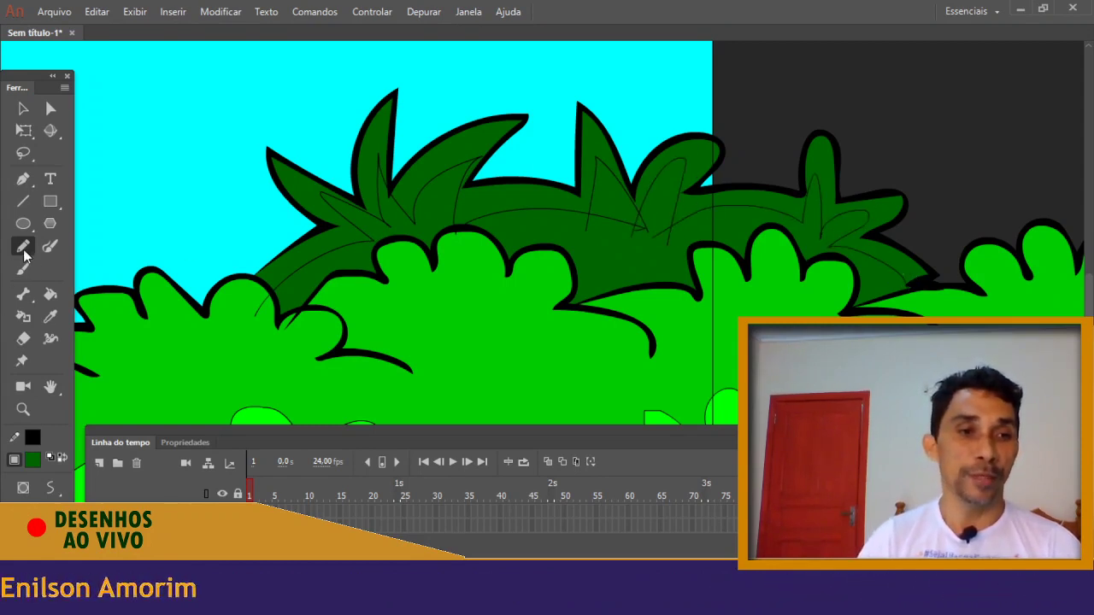
Darken the fill colour to #004A00 and fill the inner shaded areas of the right grass clump
{"action": "left_click", "coordinate": [33, 461]}
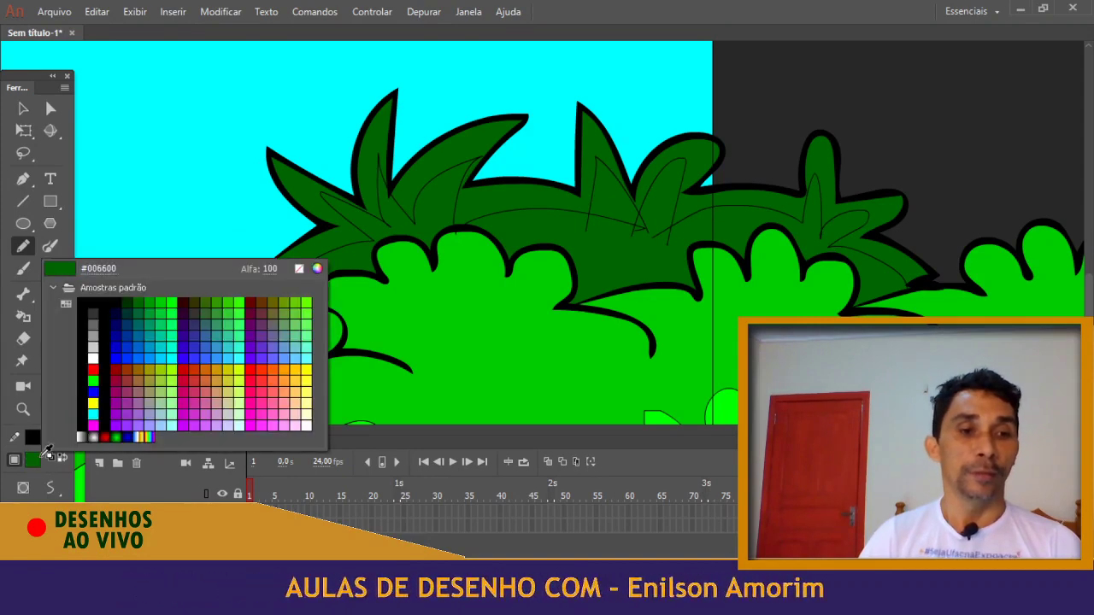
{"action": "left_click", "coordinate": [316, 270]}
{"action": "left_click_drag", "start_coordinate": [597, 315], "coordinate": [598, 337]}
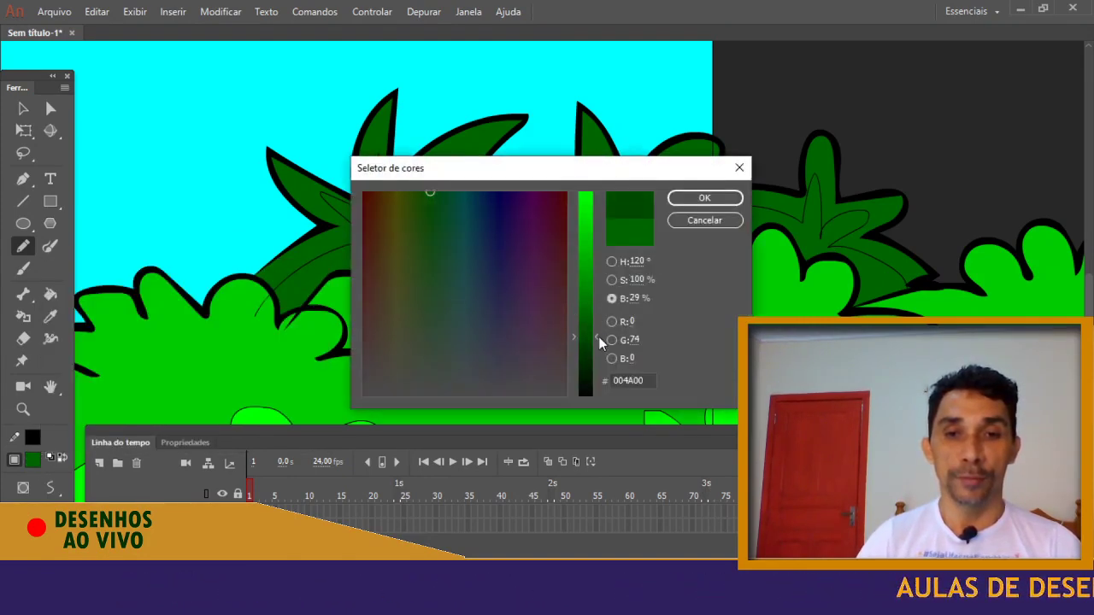
{"action": "left_click", "coordinate": [701, 200]}
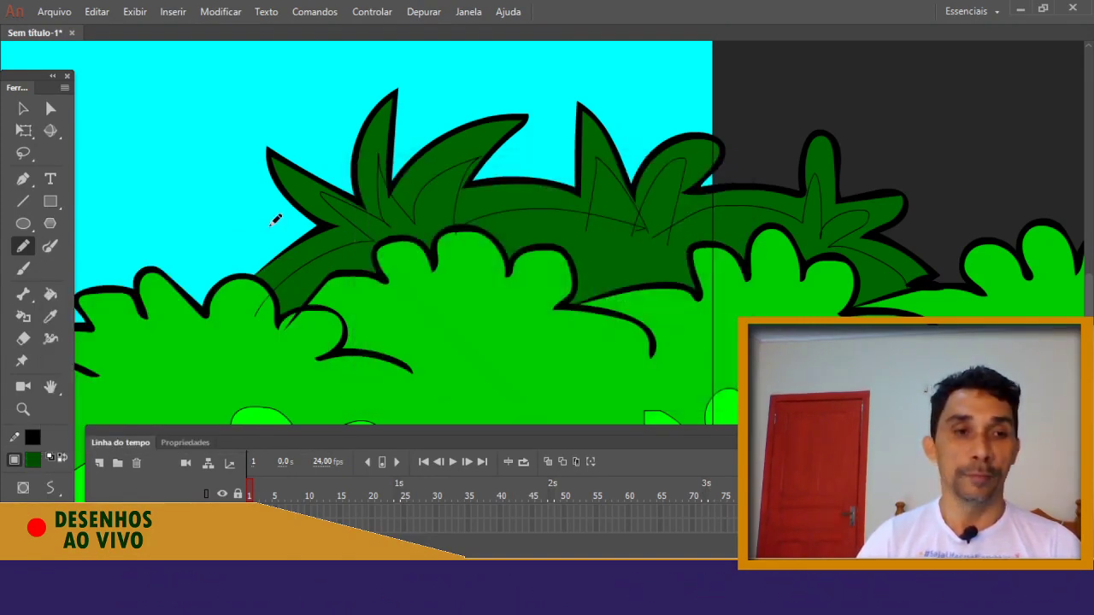
{"action": "left_click", "coordinate": [406, 227]}
{"action": "left_click", "coordinate": [543, 241]}
{"action": "left_click", "coordinate": [613, 233]}
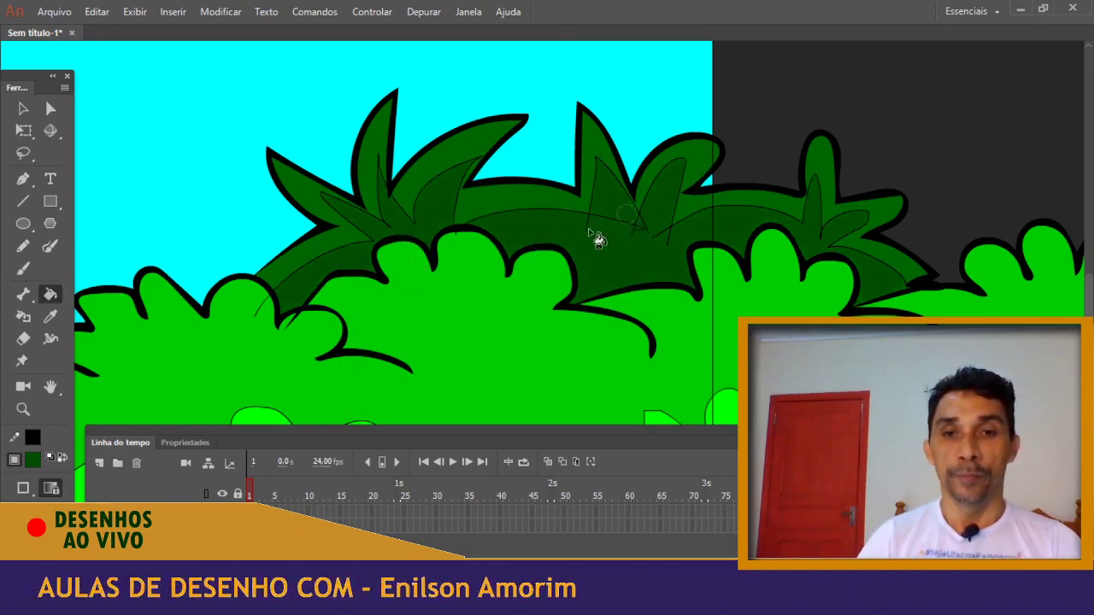
Fill the inner shaded areas of the left grass clumps with the same darkened green
{"action": "key", "text": "ctrl+minus"}
{"action": "key", "text": "space"}
{"action": "left_click_drag", "start_coordinate": [398, 193], "coordinate": [837, 137]}
{"action": "left_click", "coordinate": [231, 256]}
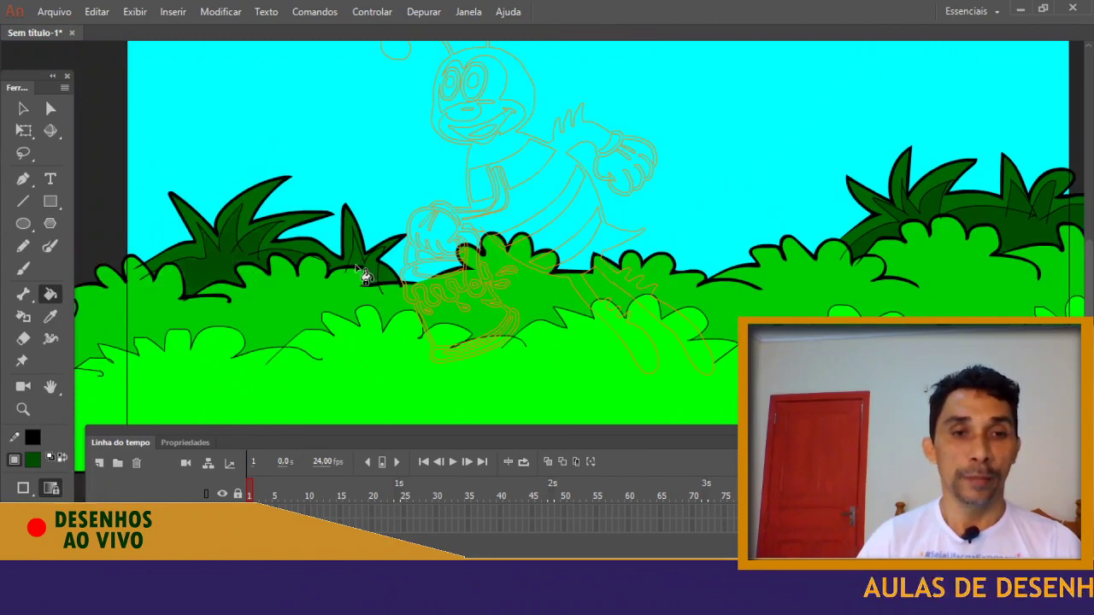
Select the entire bush and grass background and set its stroke colour to none
{"action": "key", "text": "ctrl+minus"}
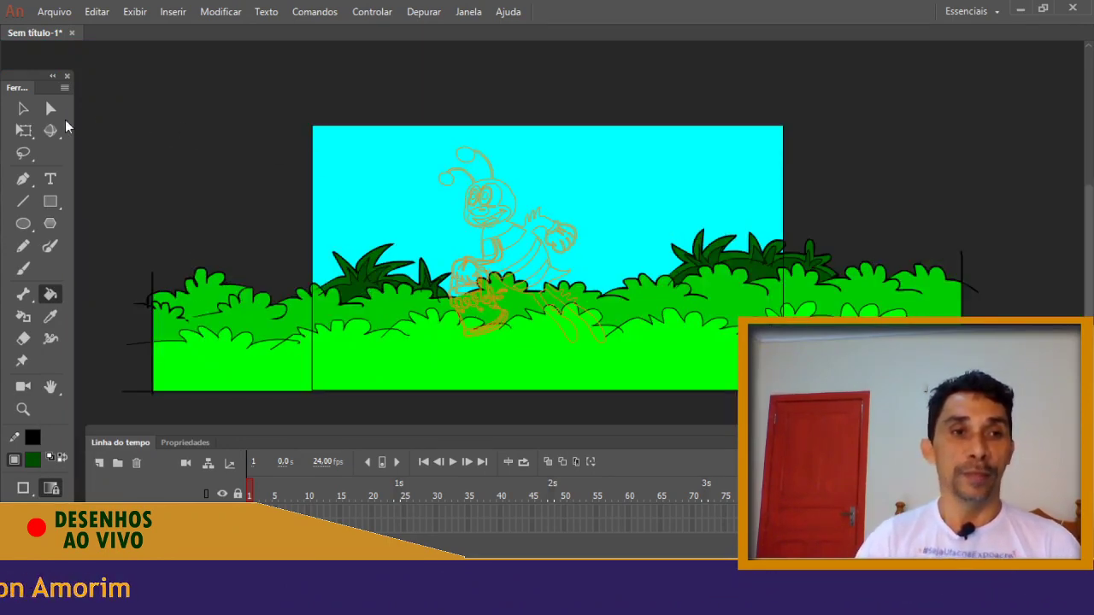
{"action": "left_click", "coordinate": [21, 111]}
{"action": "left_click_drag", "start_coordinate": [104, 111], "coordinate": [1065, 426]}
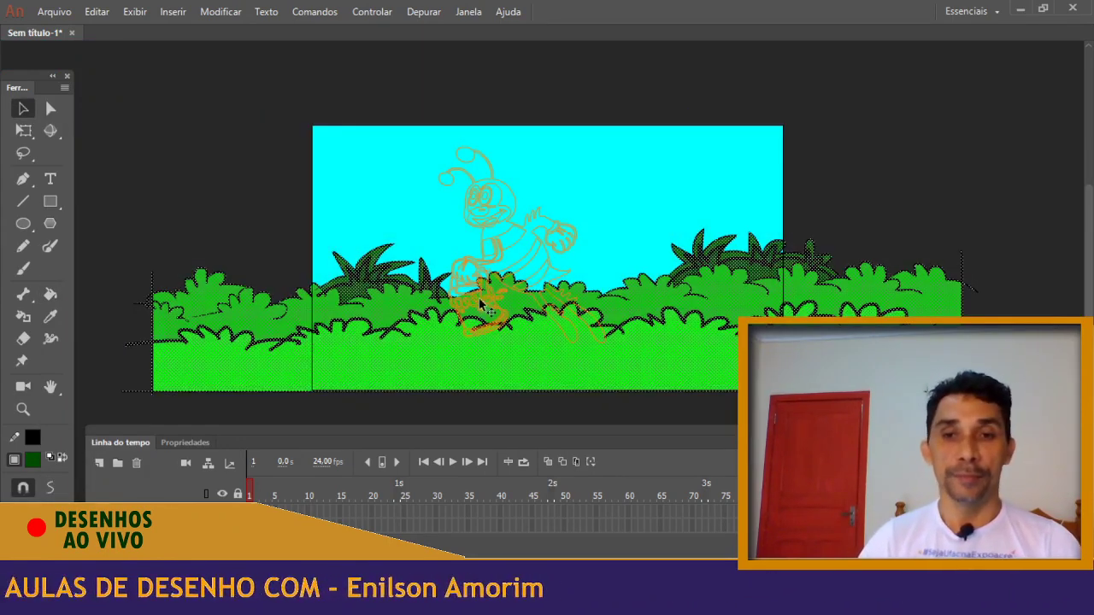
{"action": "left_click", "coordinate": [33, 438]}
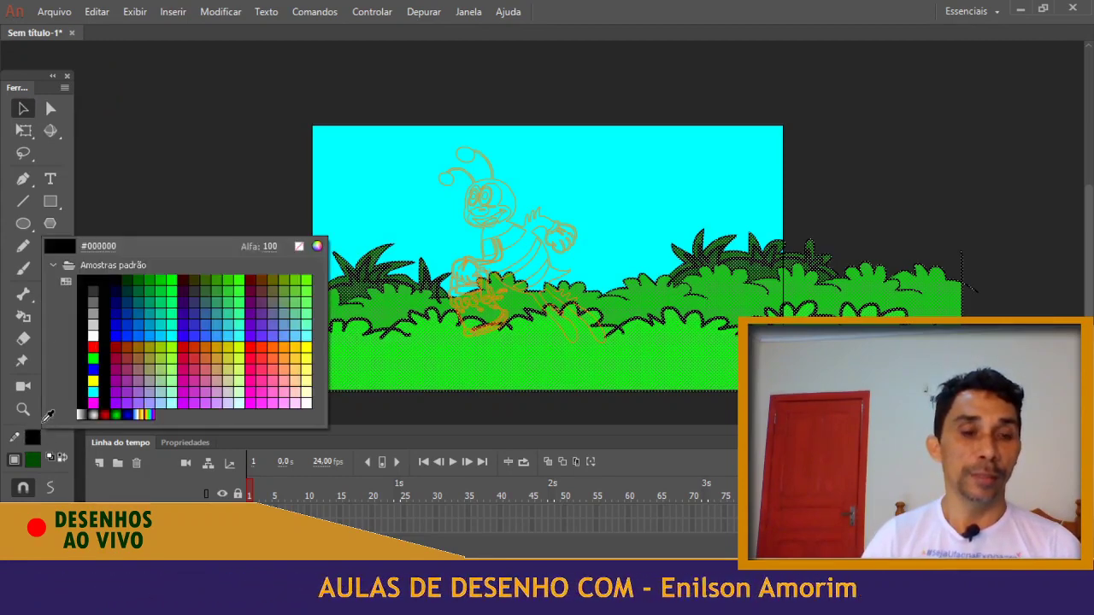
{"action": "left_click", "coordinate": [297, 247]}
{"action": "left_click", "coordinate": [269, 213]}
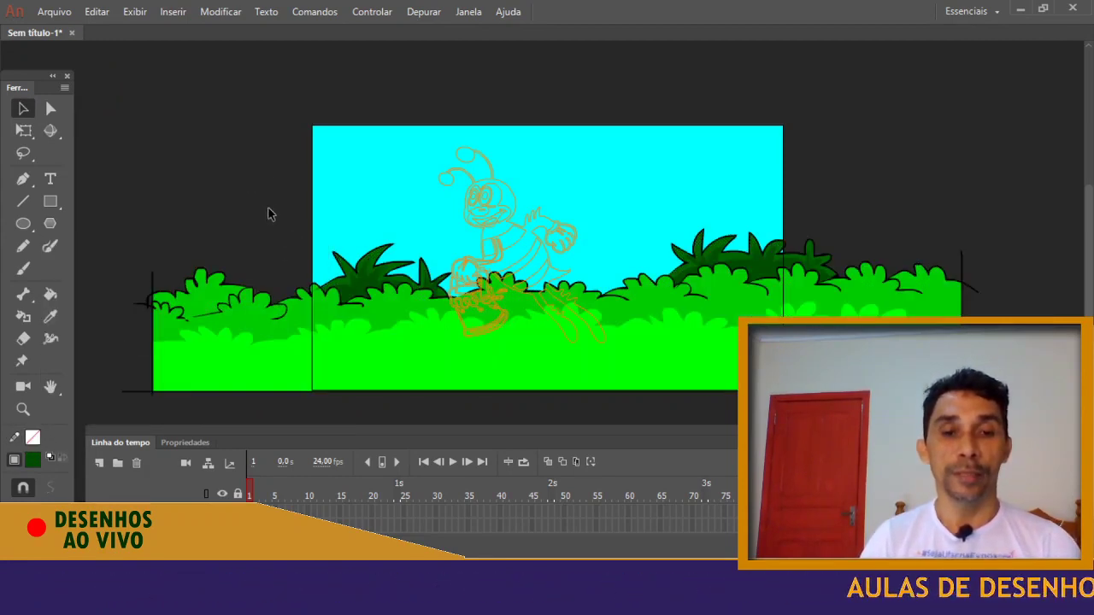
Choose a very dark green fill and recolour the black outlines of the bushes and grass with it
{"action": "key", "text": "ctrl+equal"}
{"action": "key", "text": "ctrl+equal"}
{"action": "key", "text": "space"}
{"action": "left_click_drag", "start_coordinate": [247, 347], "coordinate": [495, 227]}
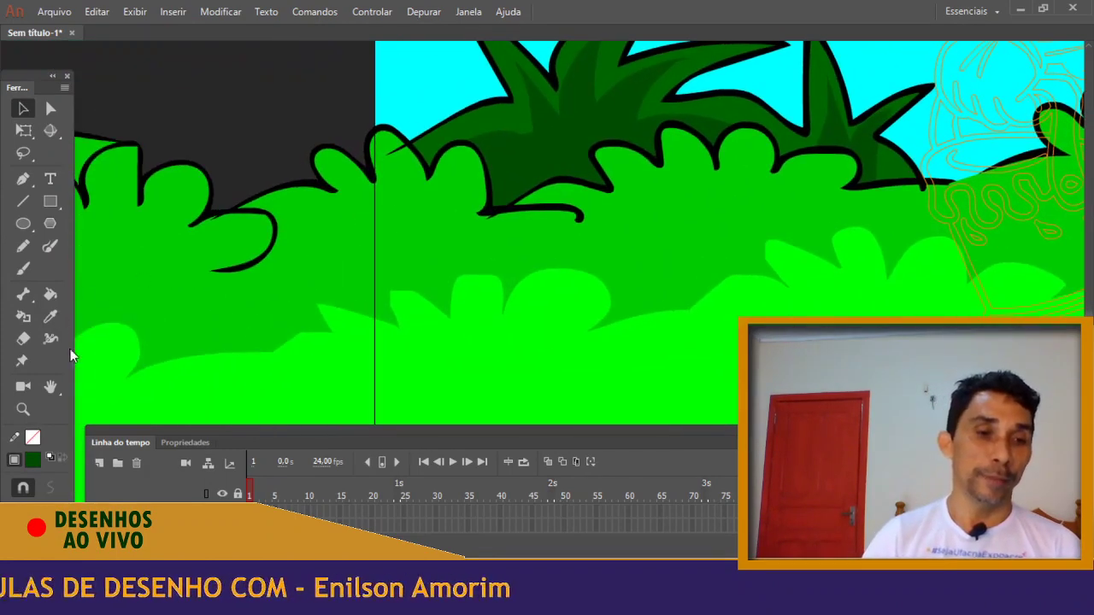
{"action": "left_click", "coordinate": [33, 460]}
{"action": "left_click", "coordinate": [128, 303]}
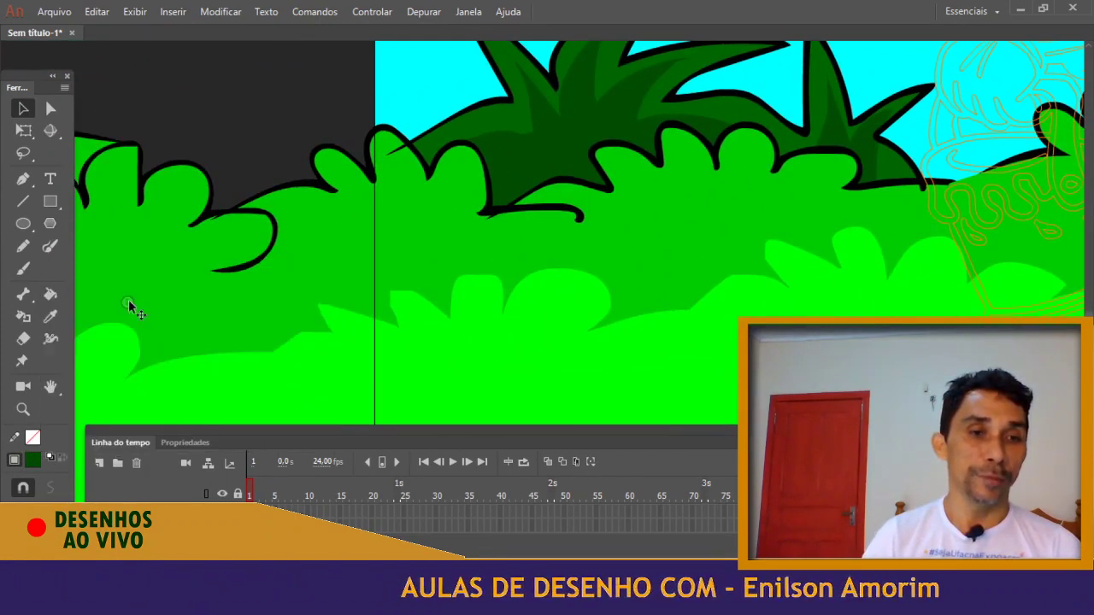
{"action": "left_click", "coordinate": [182, 181]}
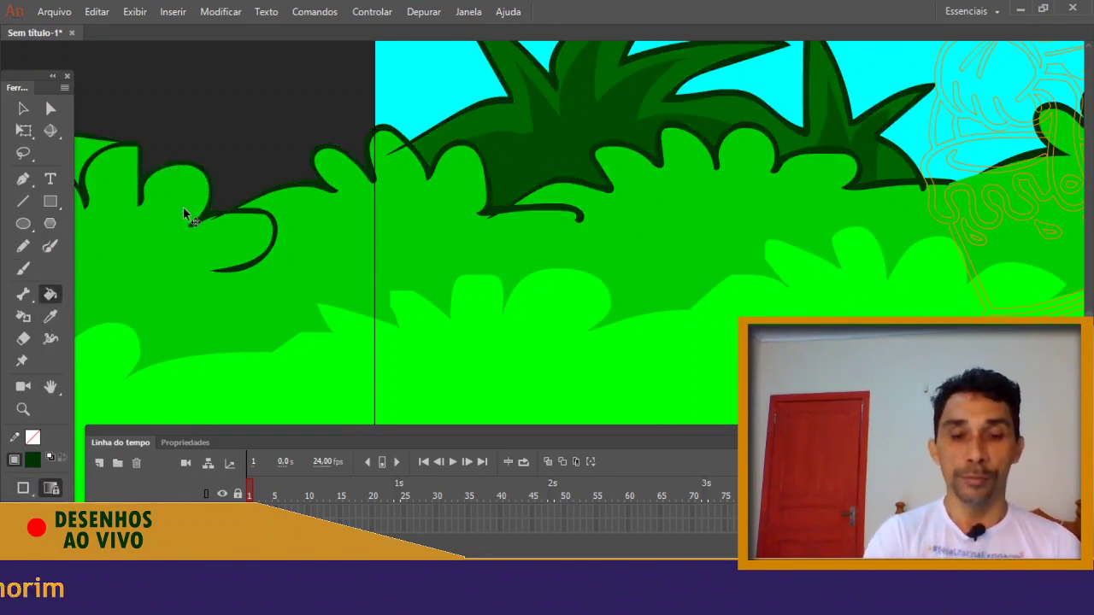
Select the complete bush and grass background and convert it into a graphic symbol
{"action": "key", "text": "ctrl+minus"}
{"action": "key", "text": "ctrl+minus"}
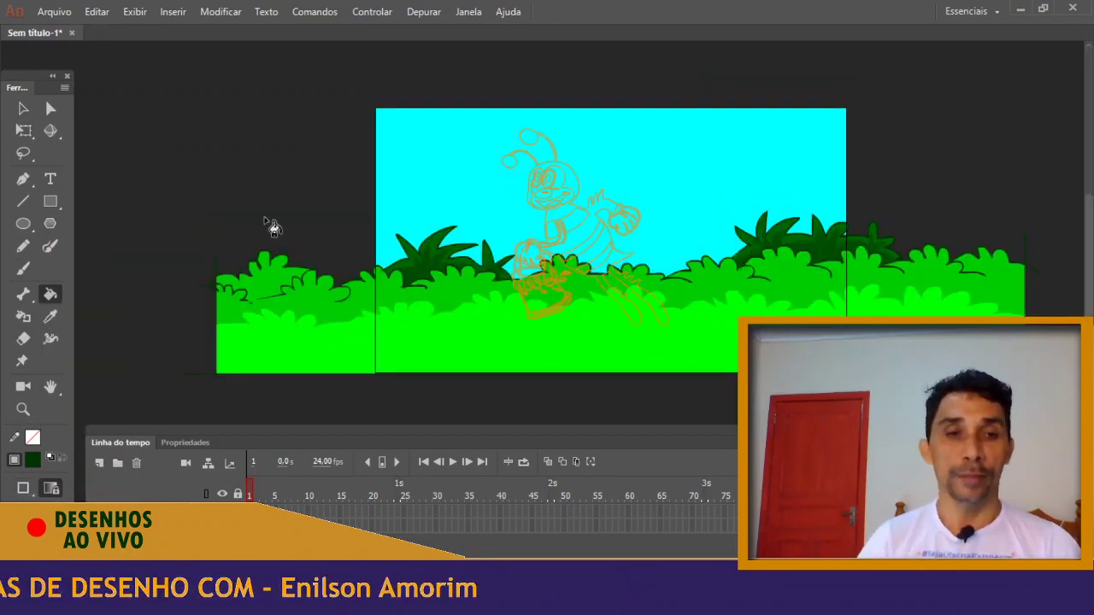
{"action": "left_click", "coordinate": [25, 110]}
{"action": "key", "text": "ctrl+minus"}
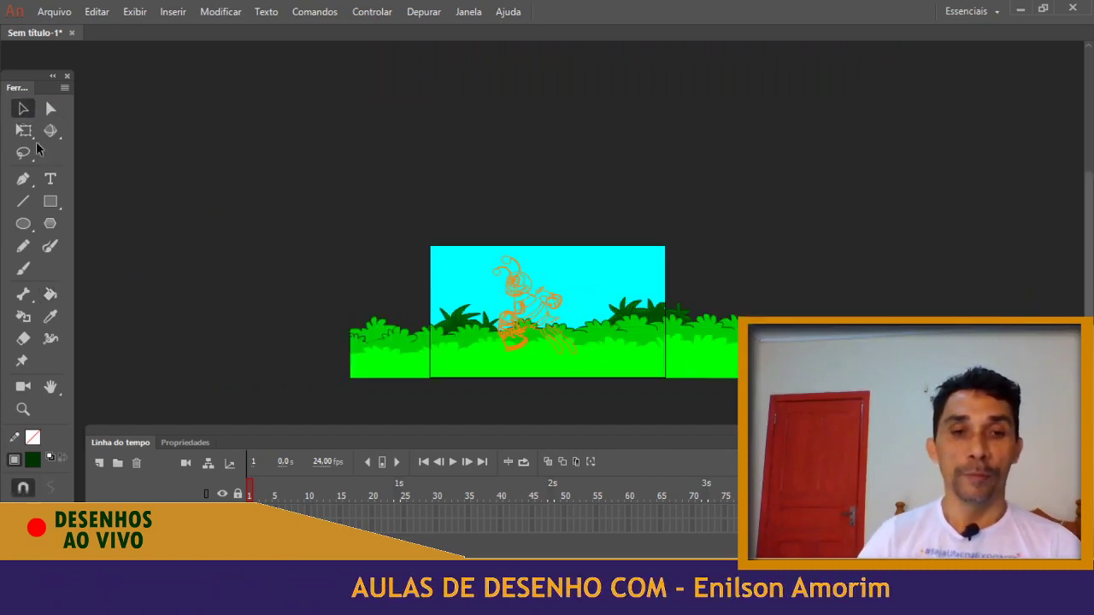
{"action": "mouse_move", "coordinate": [325, 275]}
{"action": "left_mouse_down"}
{"action": "mouse_move", "coordinate": [837, 385]}
{"action": "mouse_move", "coordinate": [756, 238]}
{"action": "left_mouse_up"}
{"action": "left_click_drag", "start_coordinate": [847, 227], "coordinate": [976, 385]}
{"action": "left_click_drag", "start_coordinate": [267, 255], "coordinate": [351, 426]}
{"action": "left_click_drag", "start_coordinate": [812, 409], "coordinate": [299, 394]}
{"action": "left_click_drag", "start_coordinate": [306, 233], "coordinate": [808, 414]}
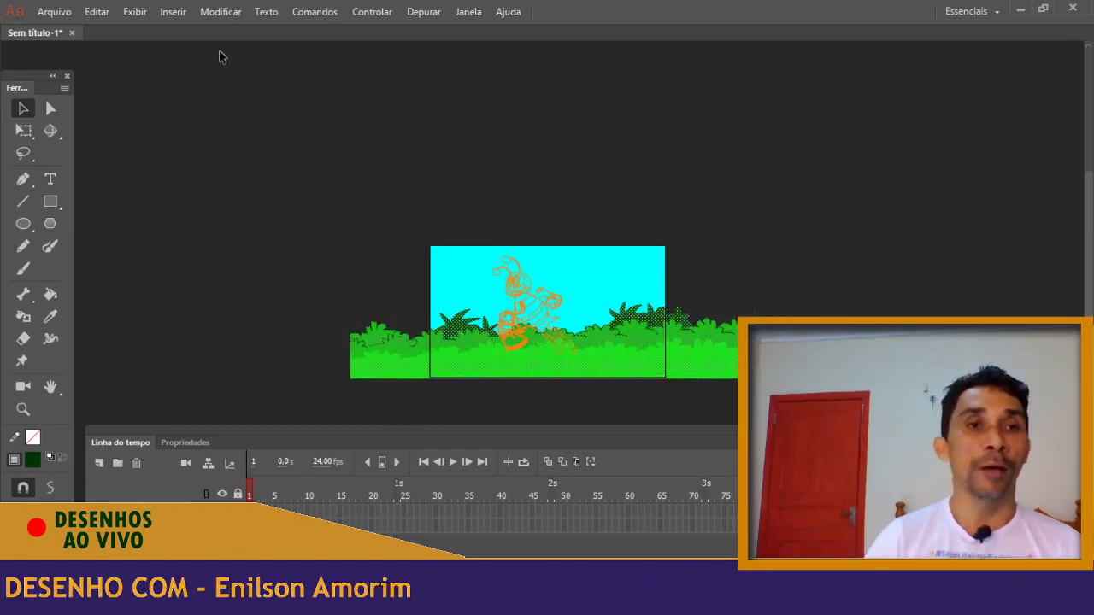
{"action": "left_click", "coordinate": [220, 11]}
{"action": "left_click", "coordinate": [246, 58]}
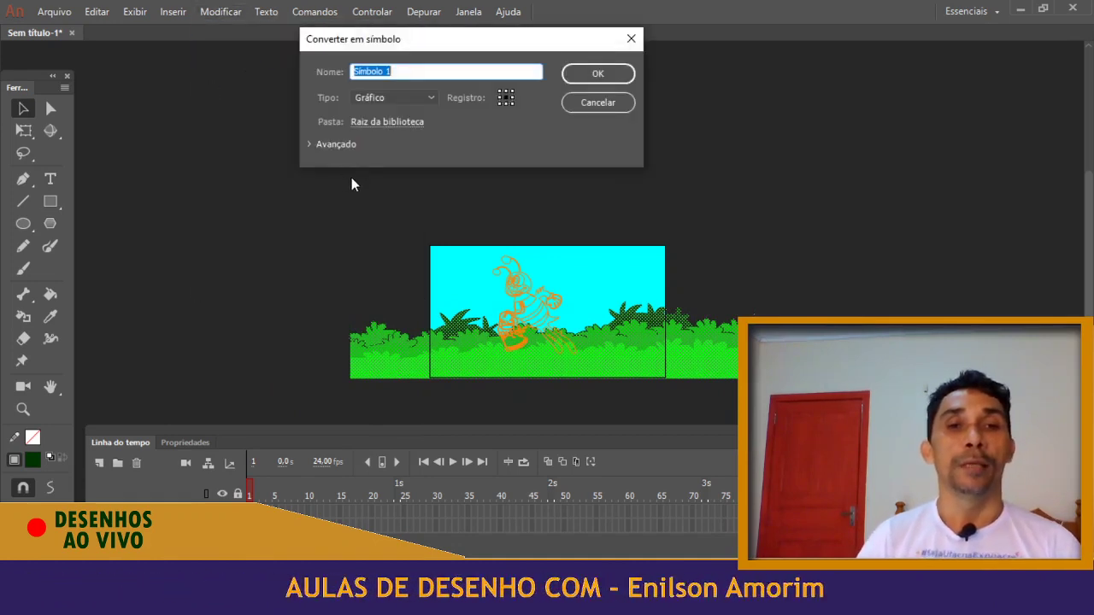
{"action": "left_click", "coordinate": [576, 74]}
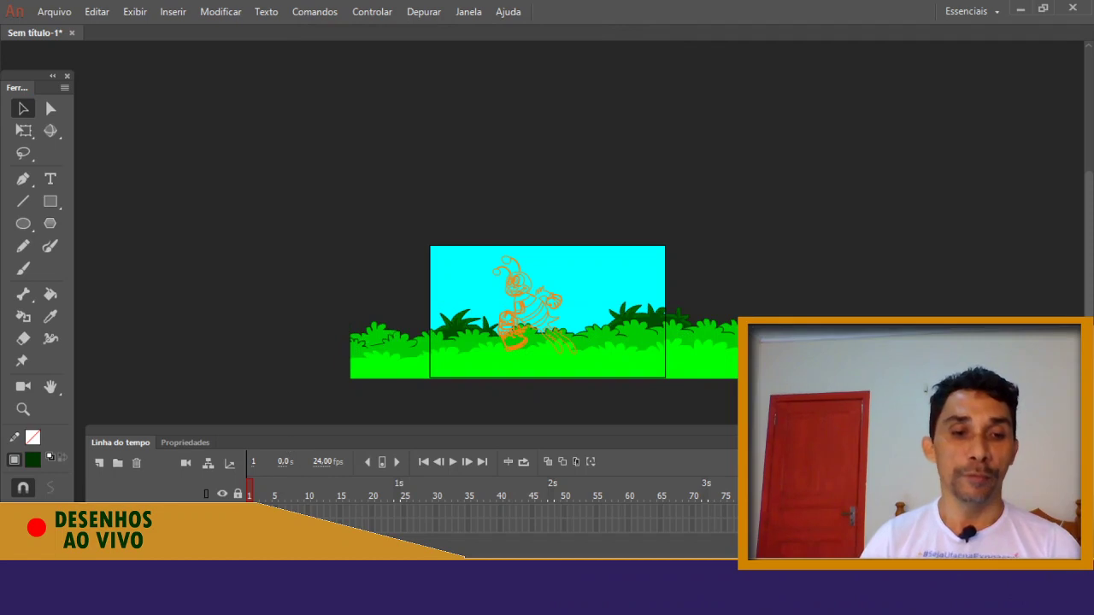
Extend the layer's frames along the timeline and return the playhead to frame 1
{"action": "right_click", "coordinate": [249, 512]}
{"action": "left_click", "coordinate": [309, 304]}
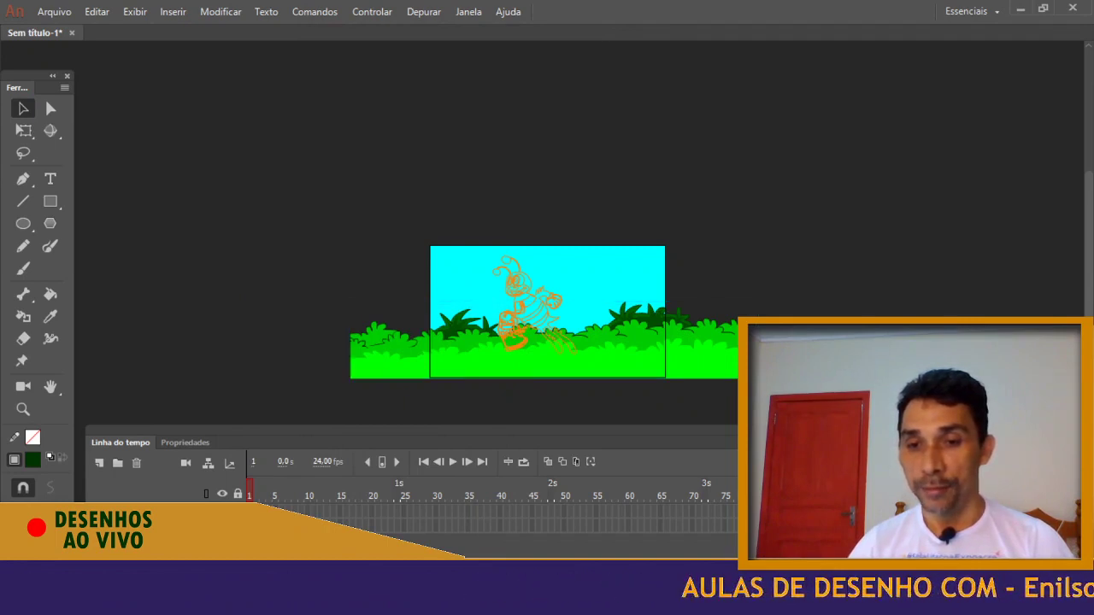
{"action": "right_click", "coordinate": [932, 513]}
{"action": "left_click", "coordinate": [904, 322]}
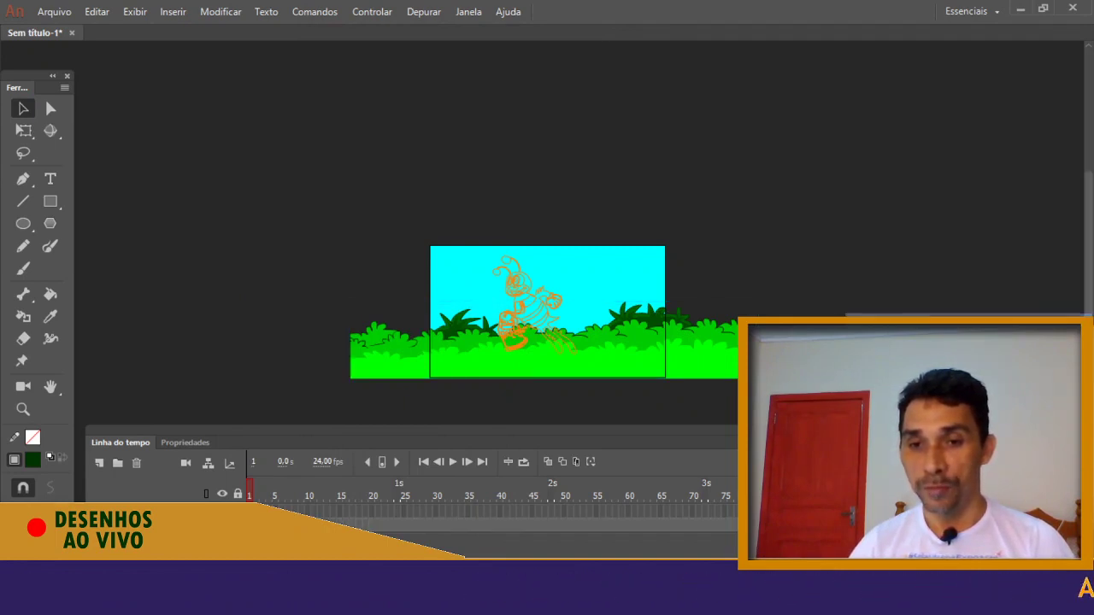
{"action": "mouse_move", "coordinate": [678, 467]}
{"action": "left_mouse_down"}
{"action": "mouse_move", "coordinate": [889, 472]}
{"action": "mouse_move", "coordinate": [443, 475]}
{"action": "mouse_move", "coordinate": [246, 496]}
{"action": "left_mouse_up"}
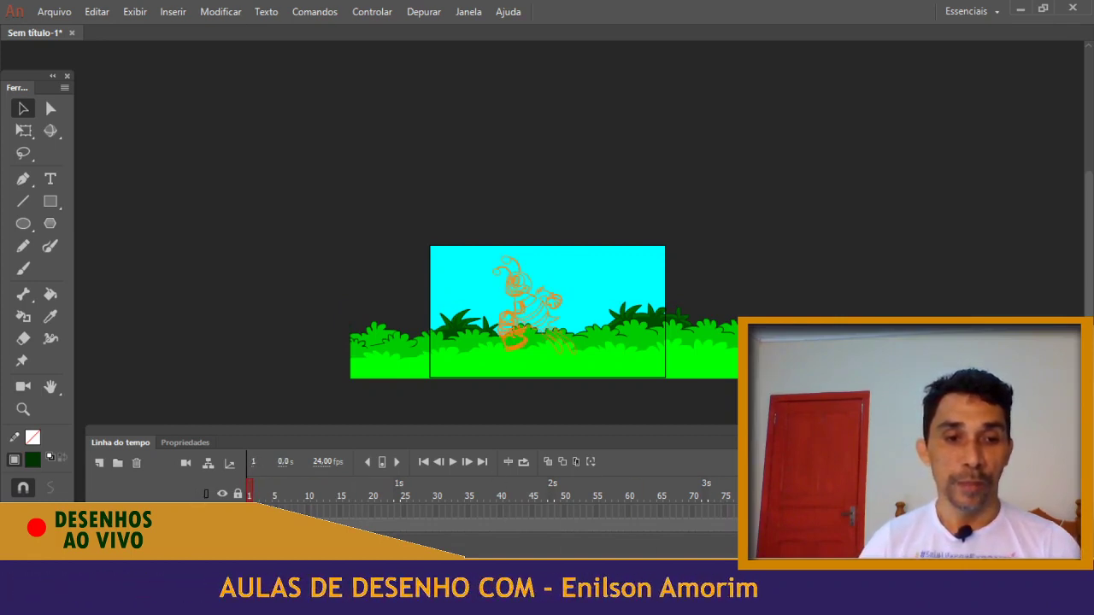
Select the entire coloured bee on frame 1 and convert it into a graphic symbol
{"action": "left_click", "coordinate": [249, 512]}
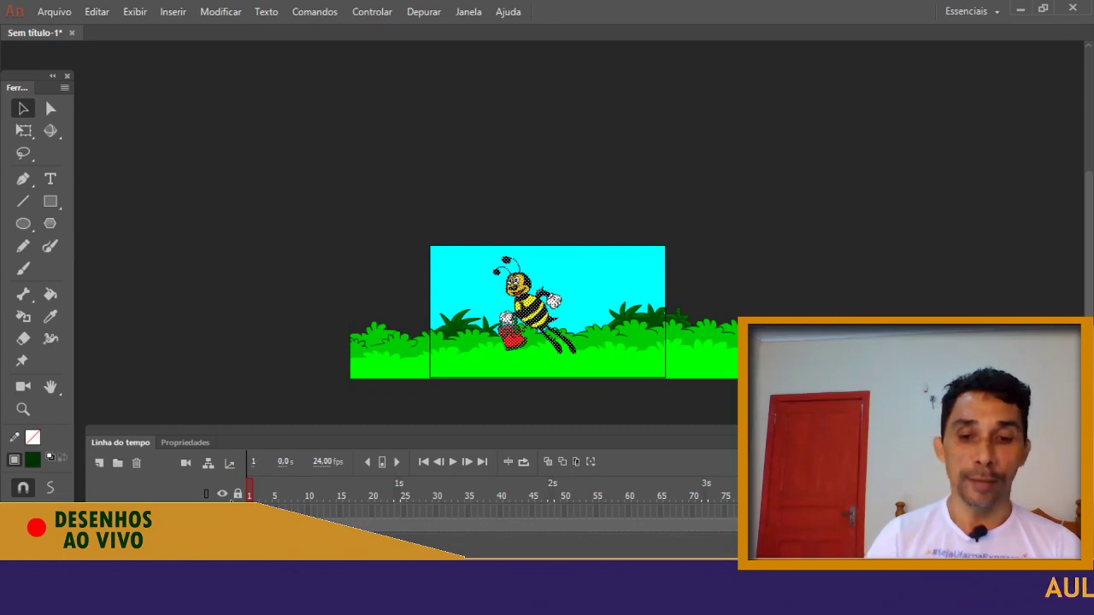
{"action": "key", "text": "ctrl+equal"}
{"action": "key", "text": "ctrl+equal"}
{"action": "mouse_move", "coordinate": [402, 178]}
{"action": "left_mouse_down"}
{"action": "mouse_move", "coordinate": [398, 160]}
{"action": "mouse_move", "coordinate": [388, 166]}
{"action": "left_mouse_up"}
{"action": "key", "text": "ctrl+minus"}
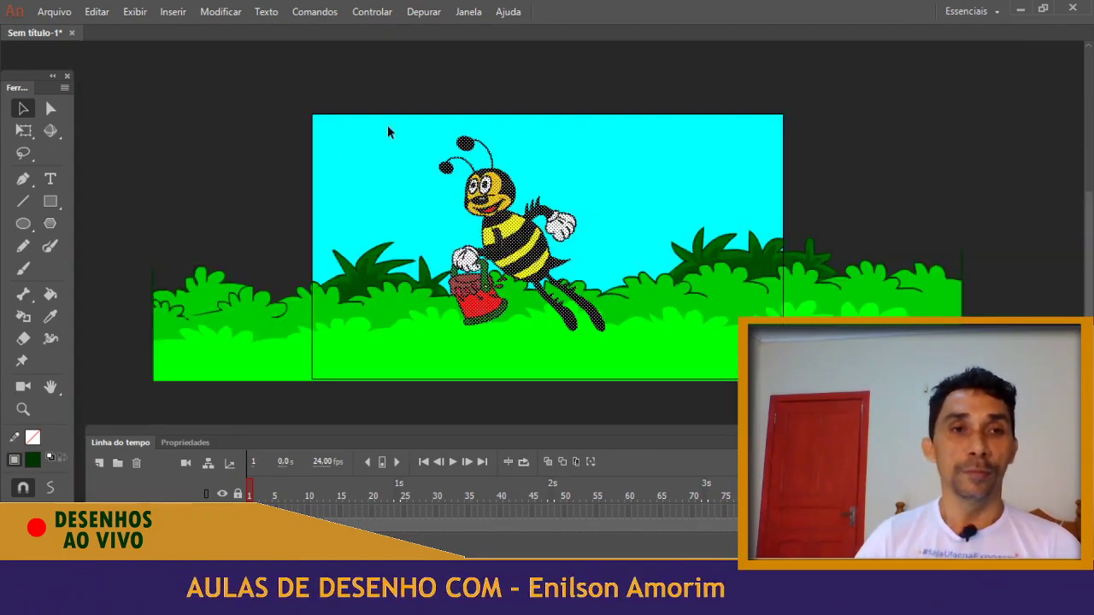
{"action": "left_click", "coordinate": [229, 12]}
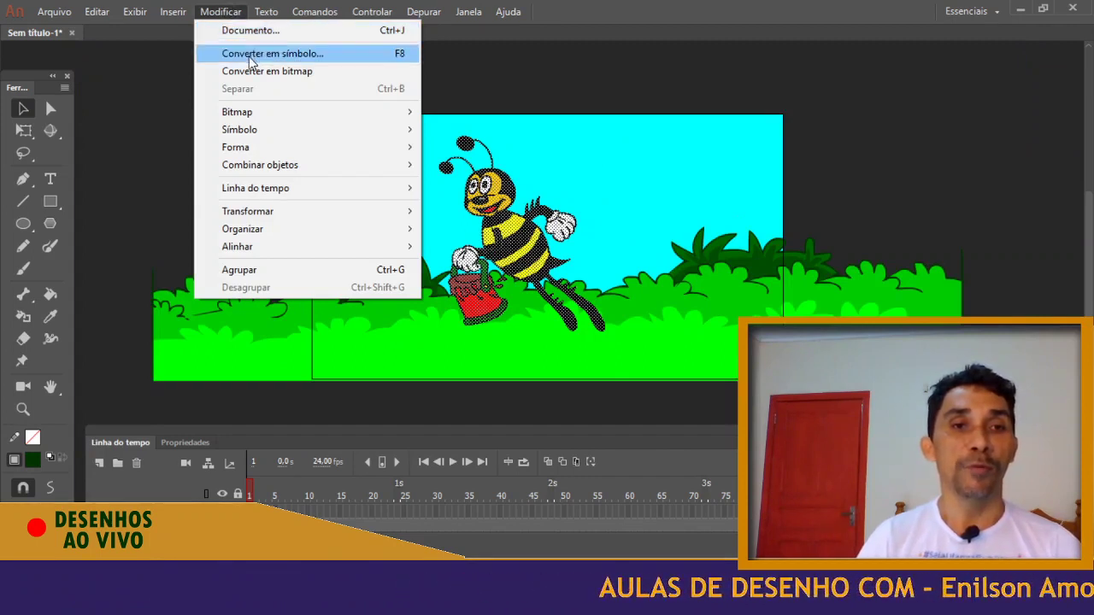
{"action": "left_click", "coordinate": [252, 54]}
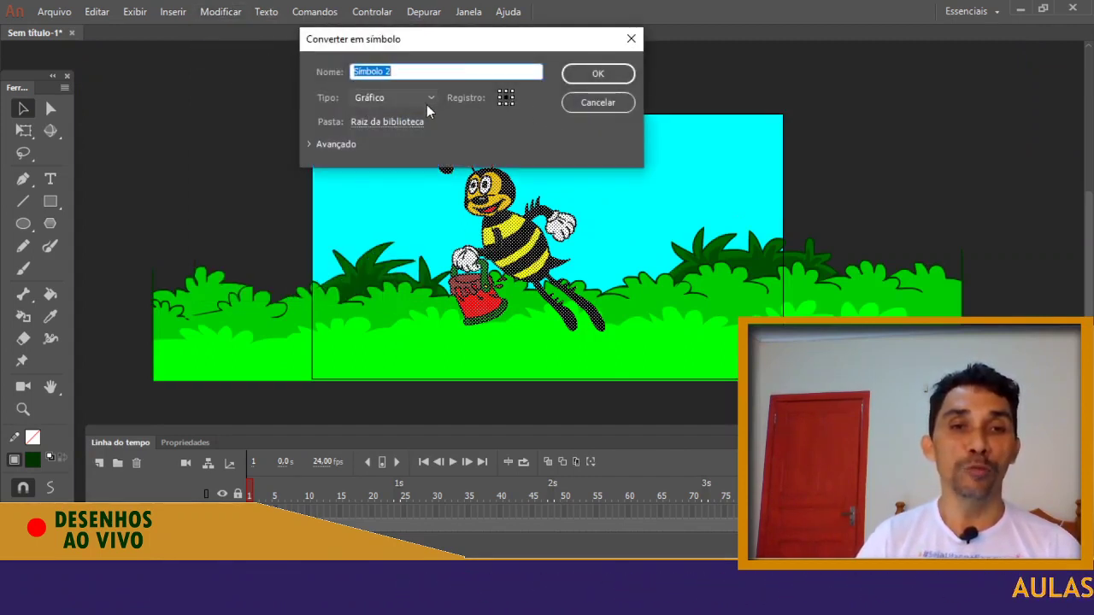
{"action": "left_click", "coordinate": [431, 99]}
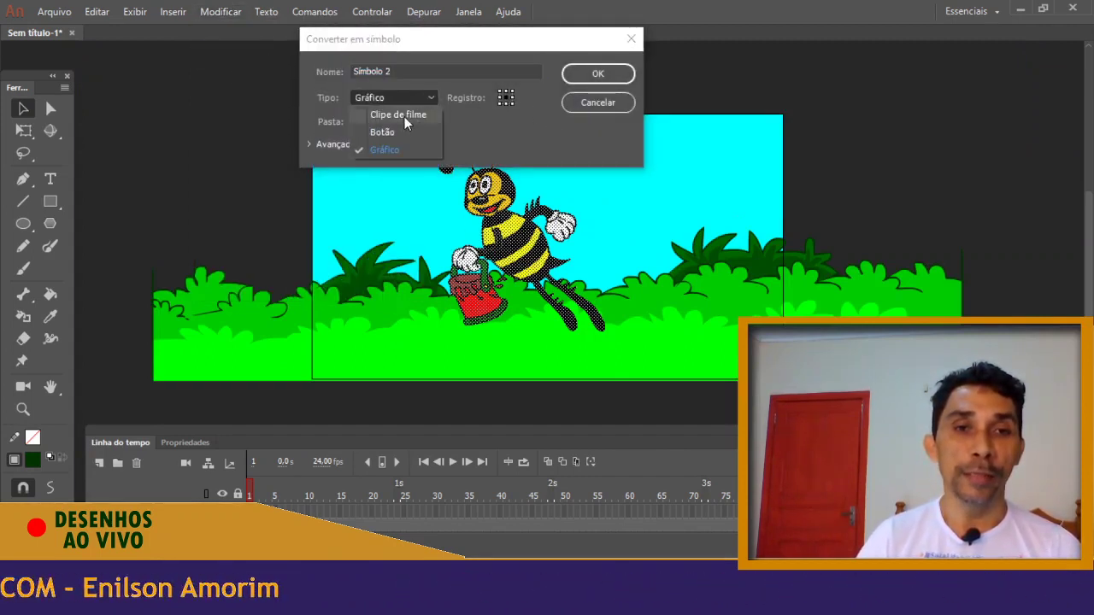
{"action": "left_click", "coordinate": [431, 98]}
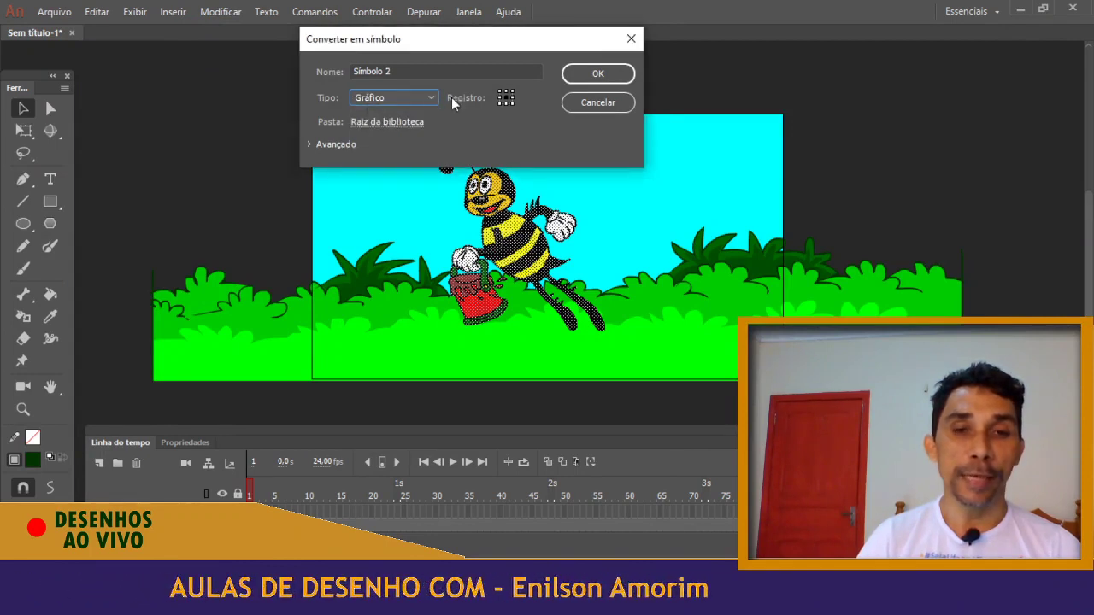
{"action": "left_click", "coordinate": [571, 75]}
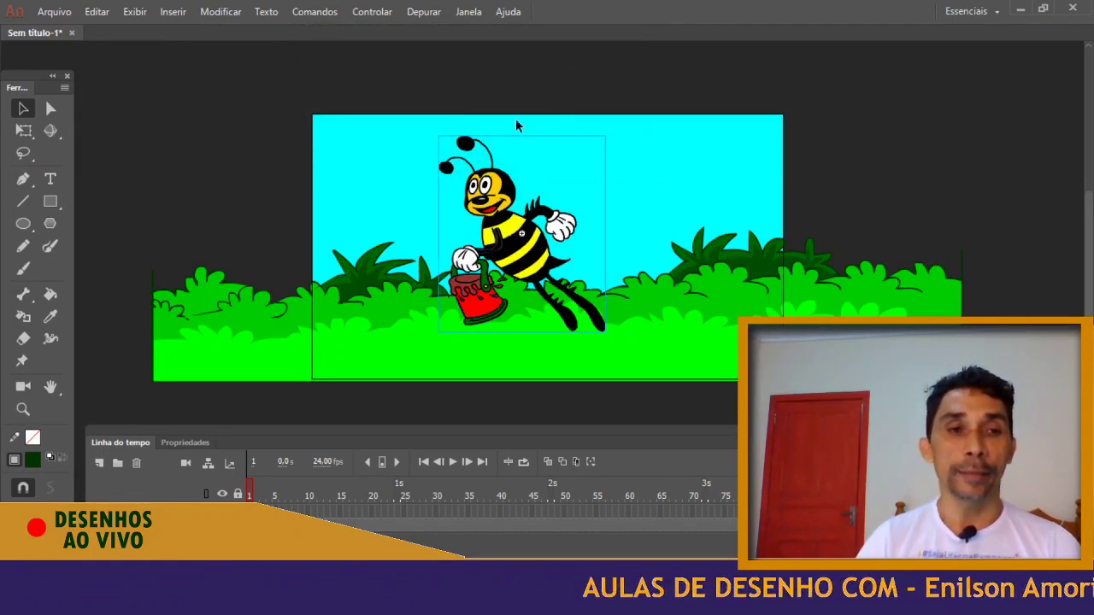
Scale the bee symbol down slightly about its centre with Free Transform and deselect it
{"action": "key", "text": "q"}
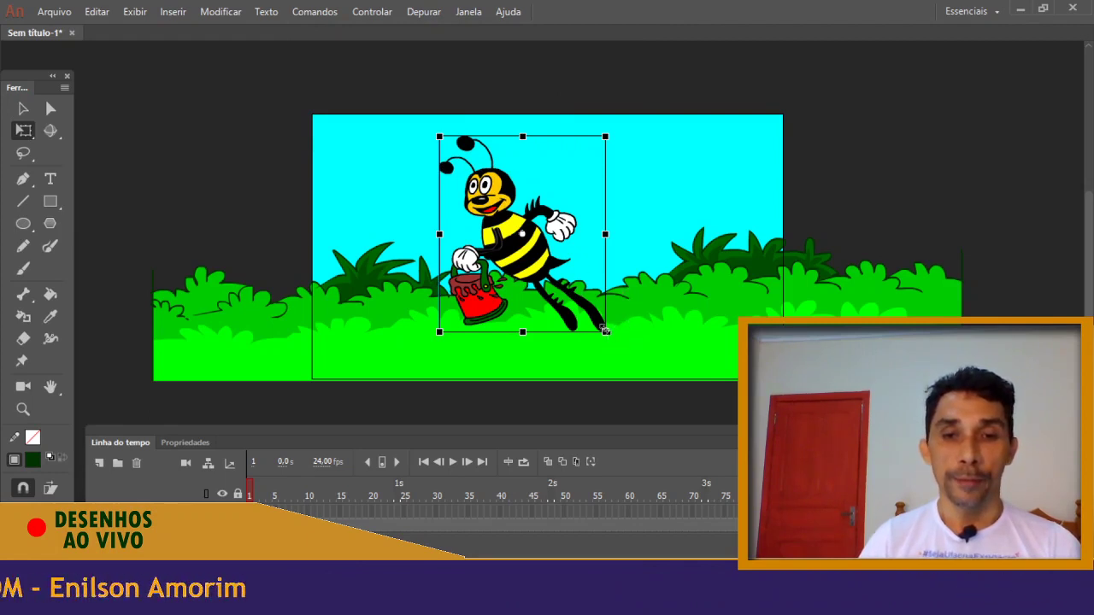
{"action": "left_click_drag", "start_coordinate": [605, 330], "coordinate": [588, 319]}
{"action": "key", "text": "ctrl+z"}
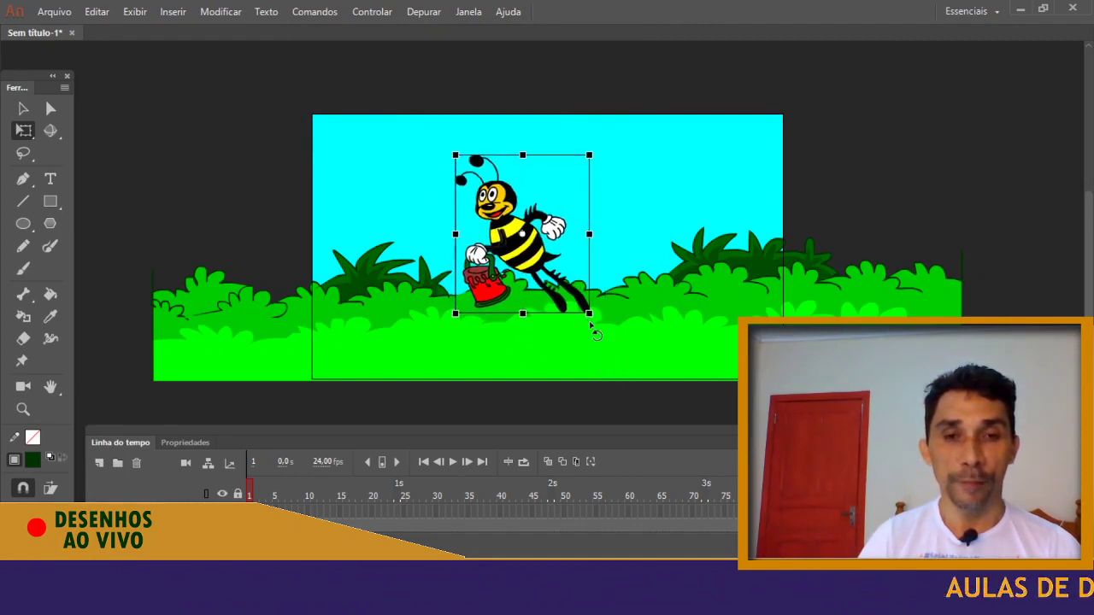
{"action": "left_click", "coordinate": [630, 218]}
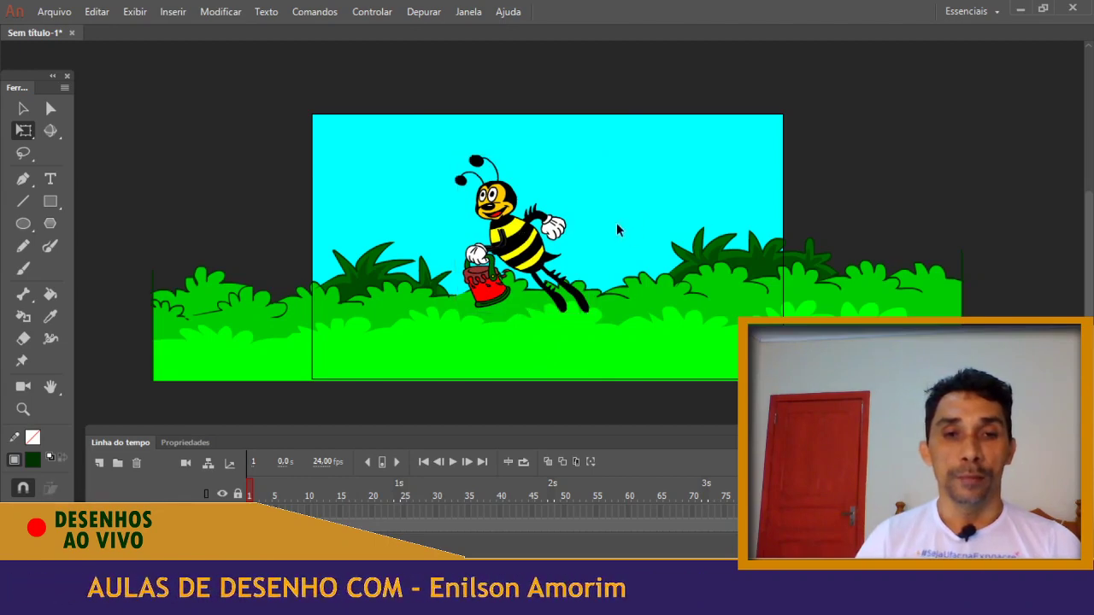
Break the bee symbol apart into editable shapes and clear the selection
{"action": "key", "text": "ctrl+equal"}
{"action": "key", "text": "ctrl+equal"}
{"action": "left_click_drag", "start_coordinate": [352, 234], "coordinate": [452, 81]}
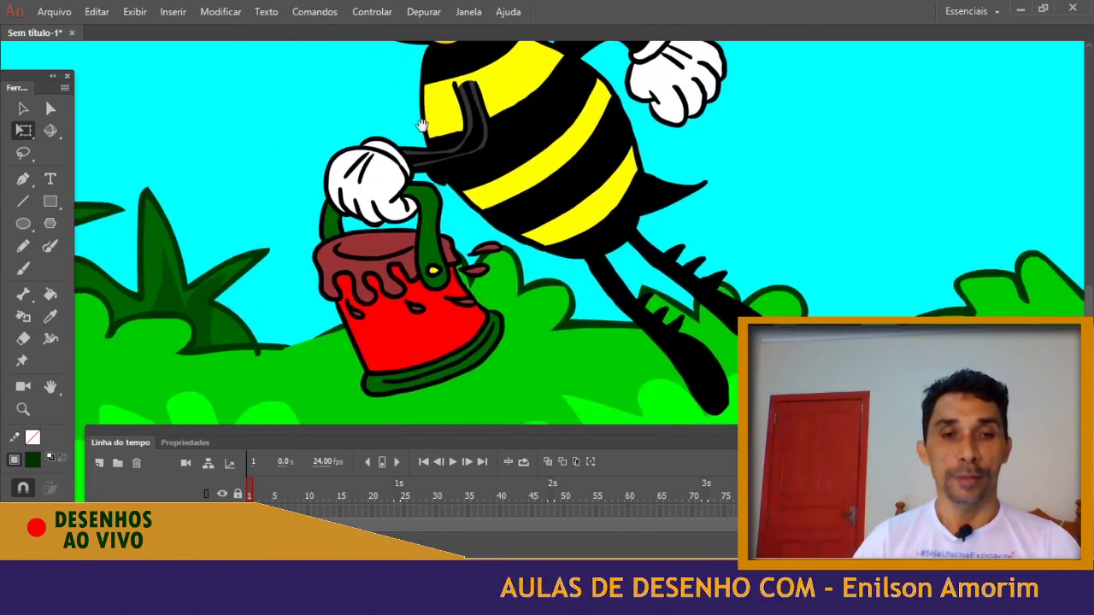
{"action": "left_click_drag", "start_coordinate": [406, 250], "coordinate": [427, 240]}
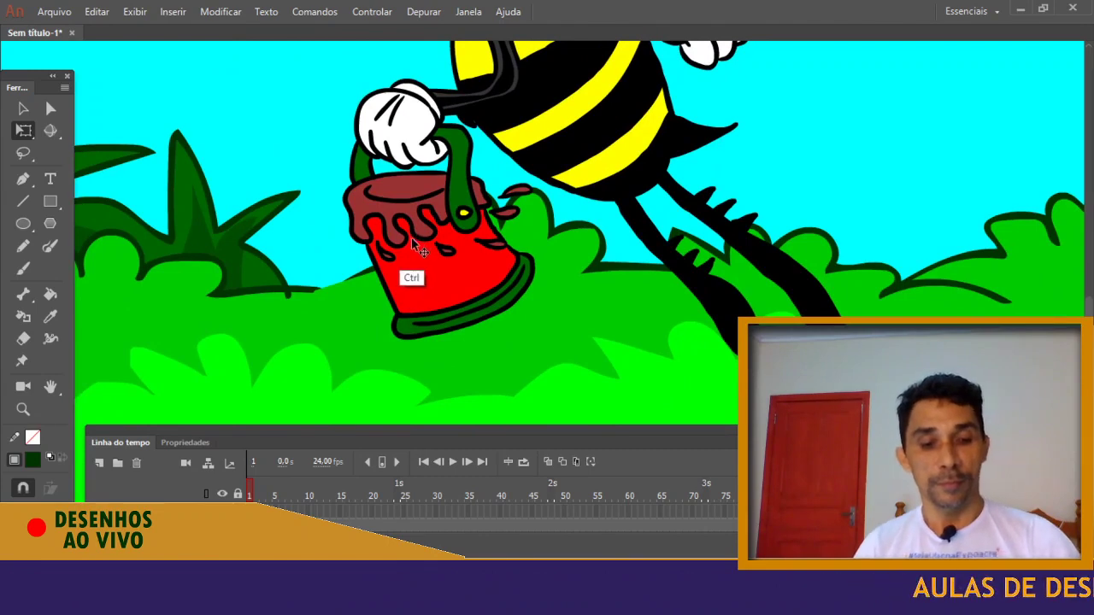
{"action": "left_click", "coordinate": [473, 241]}
{"action": "key", "text": "ctrl+b"}
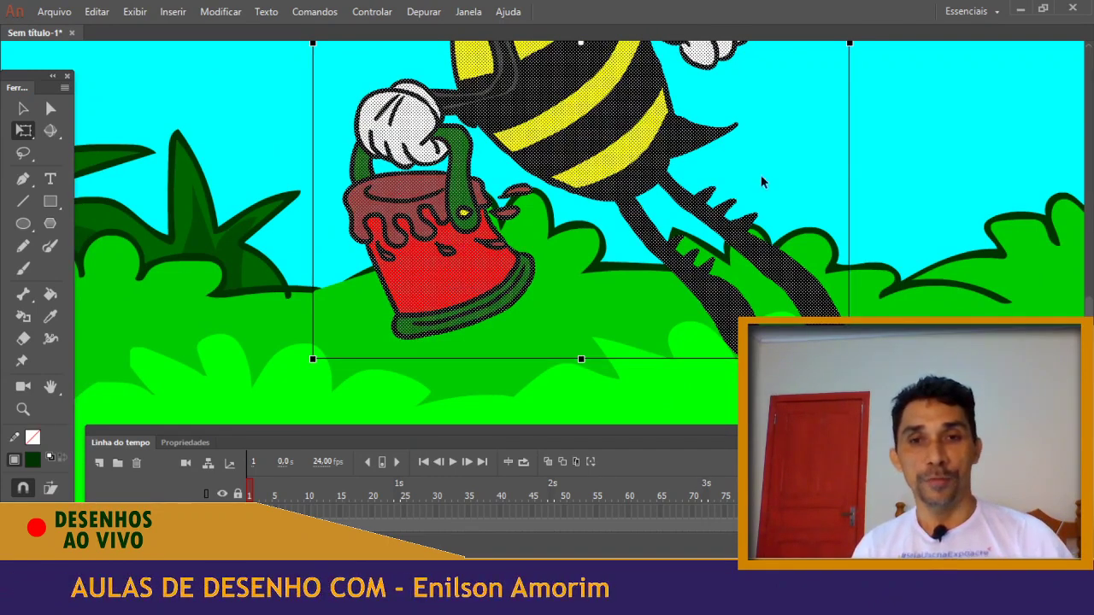
{"action": "left_click", "coordinate": [896, 145]}
Choose a bright pink fill and recolour the bucket's green handle and base rim with the Paint Bucket
{"action": "left_click", "coordinate": [33, 461]}
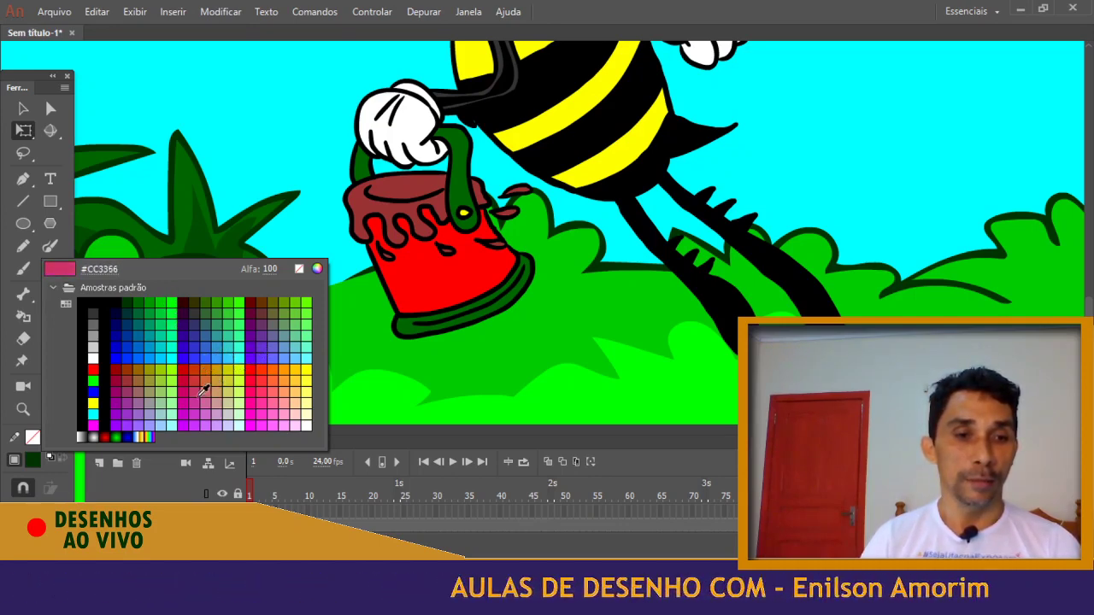
{"action": "left_click", "coordinate": [253, 390]}
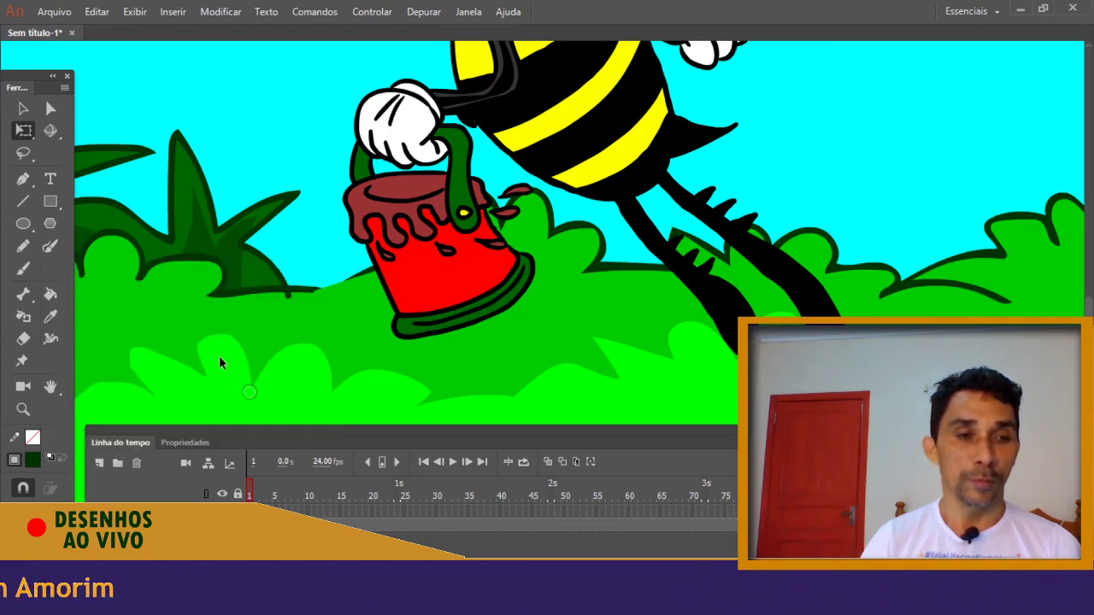
{"action": "left_click", "coordinate": [50, 294]}
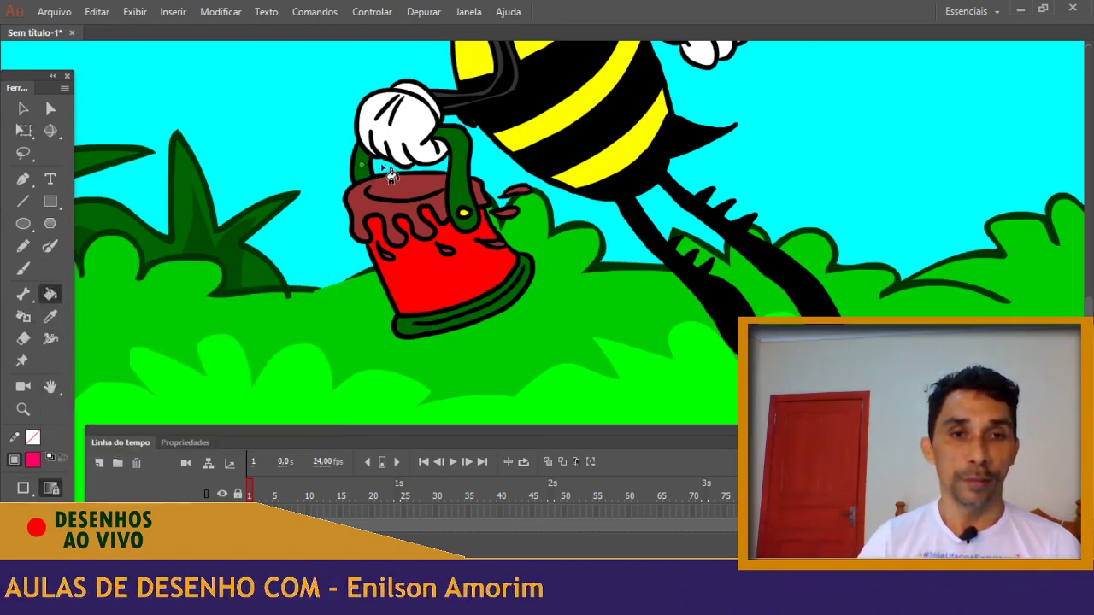
{"action": "left_click", "coordinate": [461, 196]}
{"action": "left_click", "coordinate": [508, 303]}
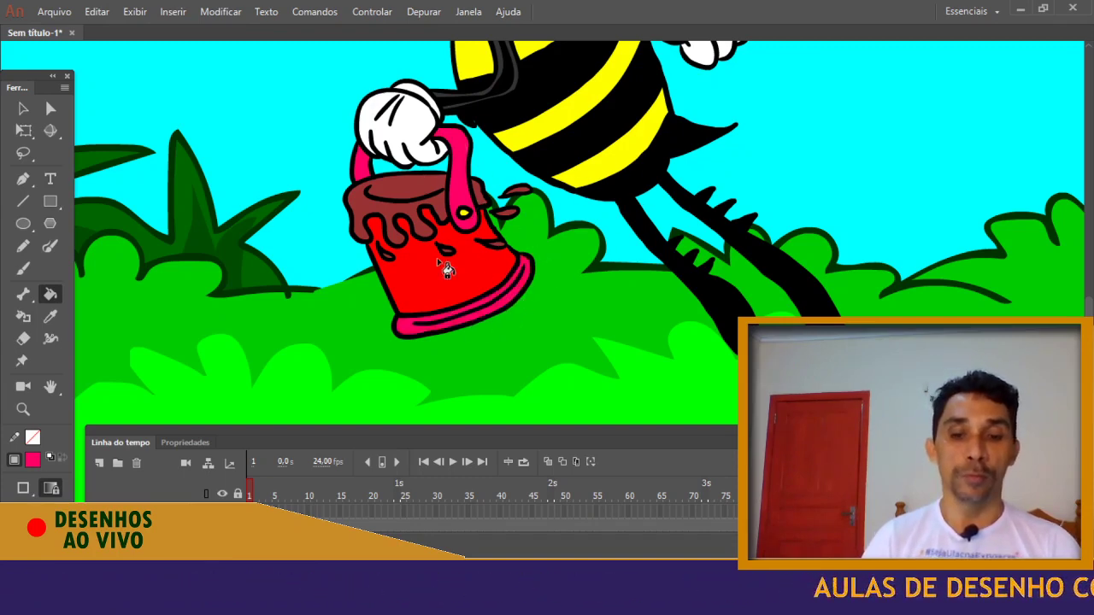
{"action": "key", "text": "ctrl+minus"}
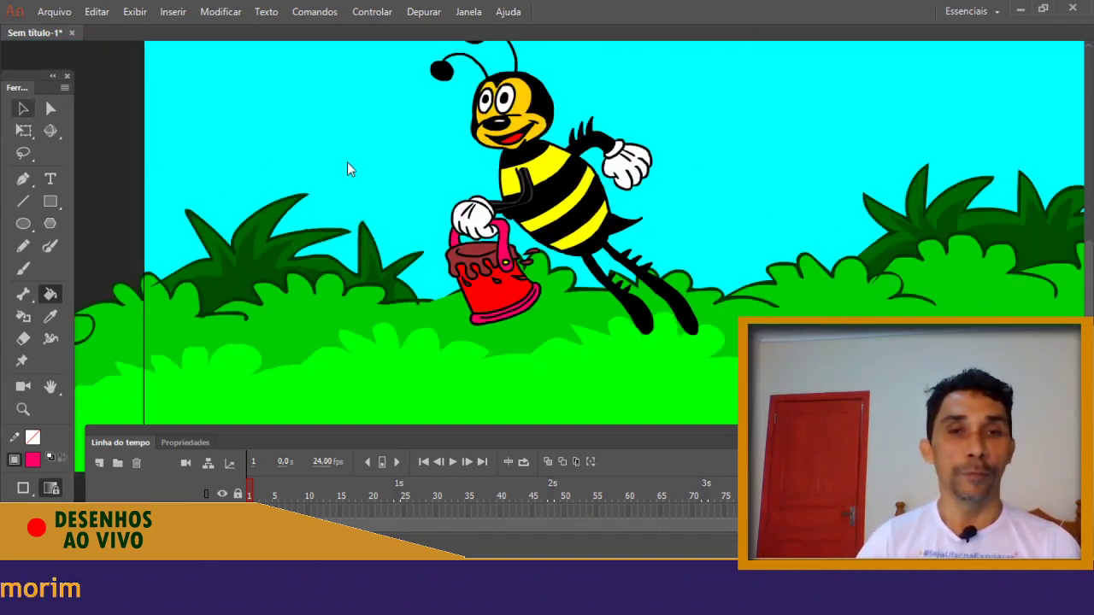
Select the whole bee with the recoloured bucket and convert it into a graphic symbol again
{"action": "left_click", "coordinate": [24, 110]}
{"action": "key", "text": "ctrl+equal"}
{"action": "key", "text": "ctrl+equal"}
{"action": "key", "text": "space"}
{"action": "mouse_move", "coordinate": [395, 166]}
{"action": "left_mouse_down"}
{"action": "mouse_move", "coordinate": [490, 366]}
{"action": "mouse_move", "coordinate": [496, 433]}
{"action": "left_mouse_up"}
{"action": "mouse_move", "coordinate": [440, 175]}
{"action": "left_mouse_down"}
{"action": "mouse_move", "coordinate": [447, 320]}
{"action": "mouse_move", "coordinate": [428, 214]}
{"action": "mouse_move", "coordinate": [374, 141]}
{"action": "mouse_move", "coordinate": [373, 203]}
{"action": "left_mouse_up"}
{"action": "key", "text": "ctrl+minus"}
{"action": "key", "text": "ctrl+minus"}
{"action": "key", "text": "space"}
{"action": "left_click_drag", "start_coordinate": [247, 71], "coordinate": [704, 496]}
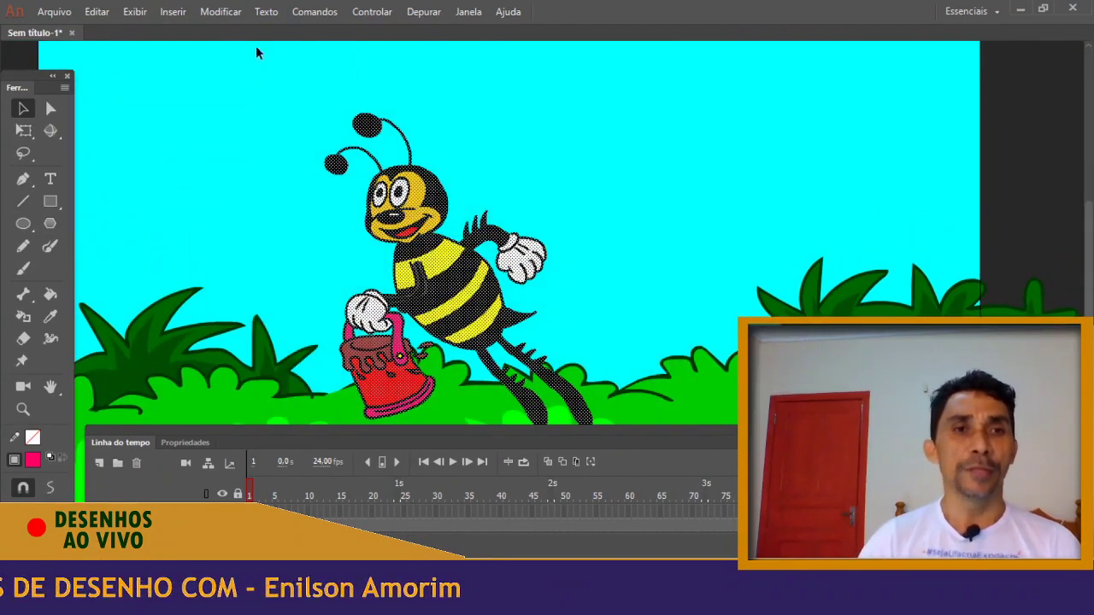
{"action": "left_click", "coordinate": [221, 12]}
{"action": "left_click", "coordinate": [232, 58]}
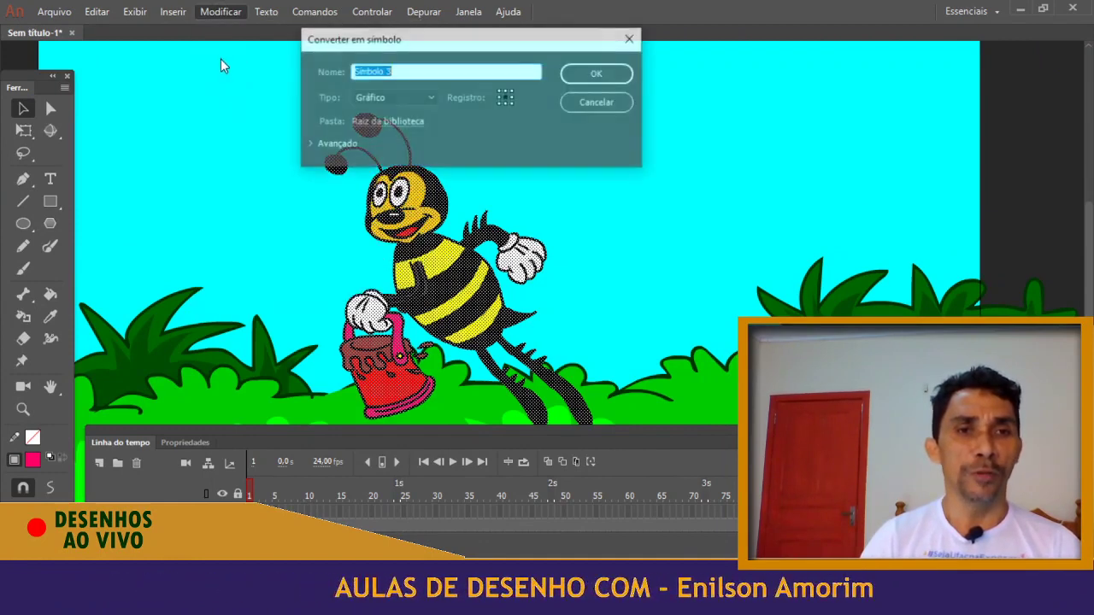
{"action": "left_click", "coordinate": [597, 74]}
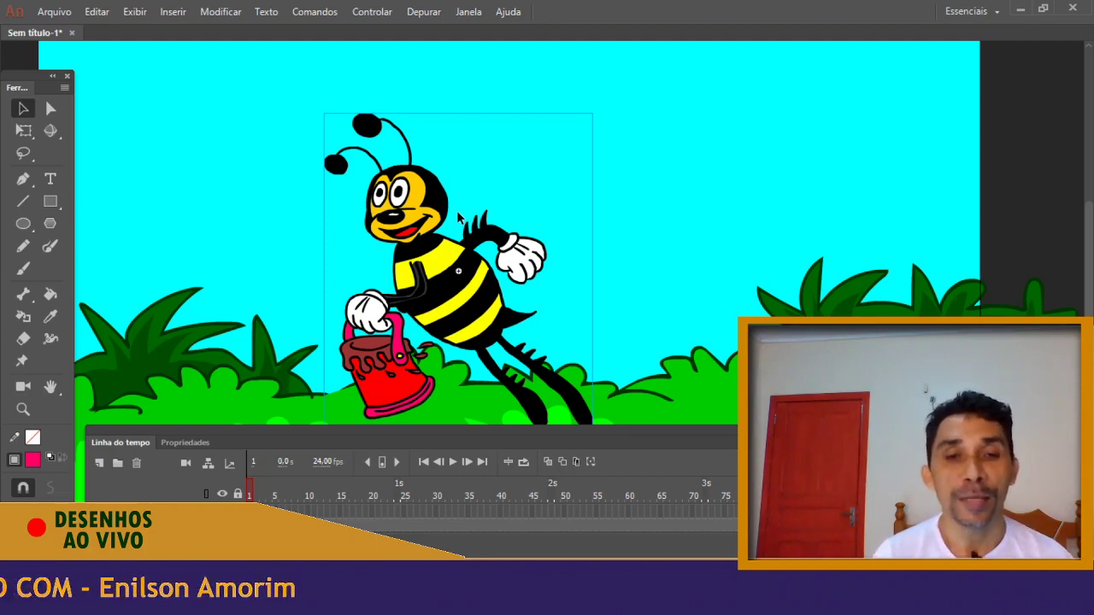
Open the bee symbol for editing and lasso-select the front arm together with its hand and the bucket
{"action": "double_click", "coordinate": [458, 272]}
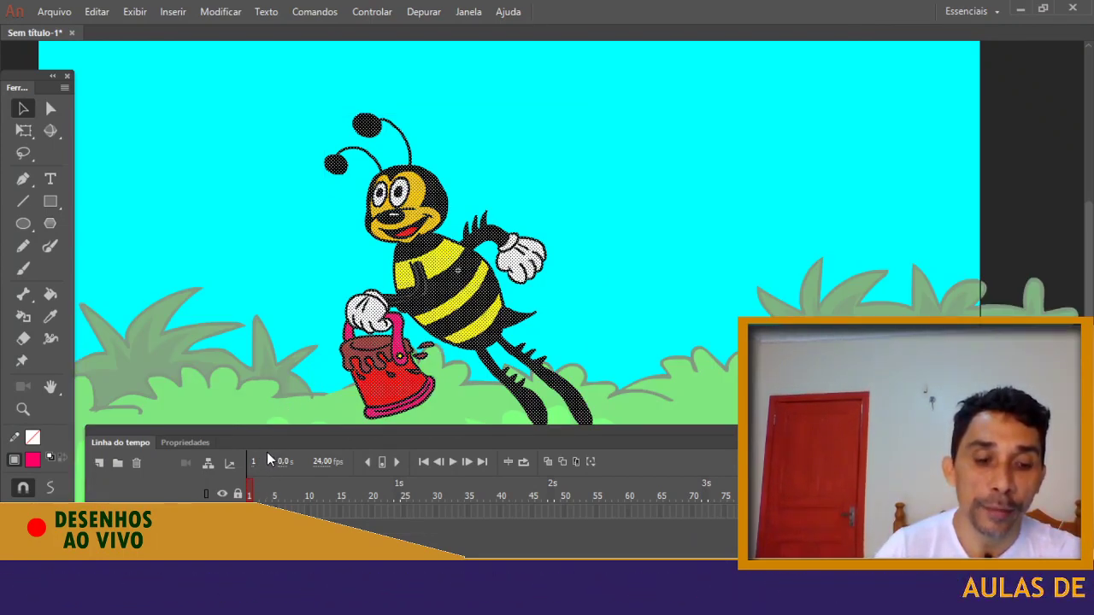
{"action": "key", "text": "ctrl+equal"}
{"action": "left_click_drag", "start_coordinate": [406, 277], "coordinate": [334, 97]}
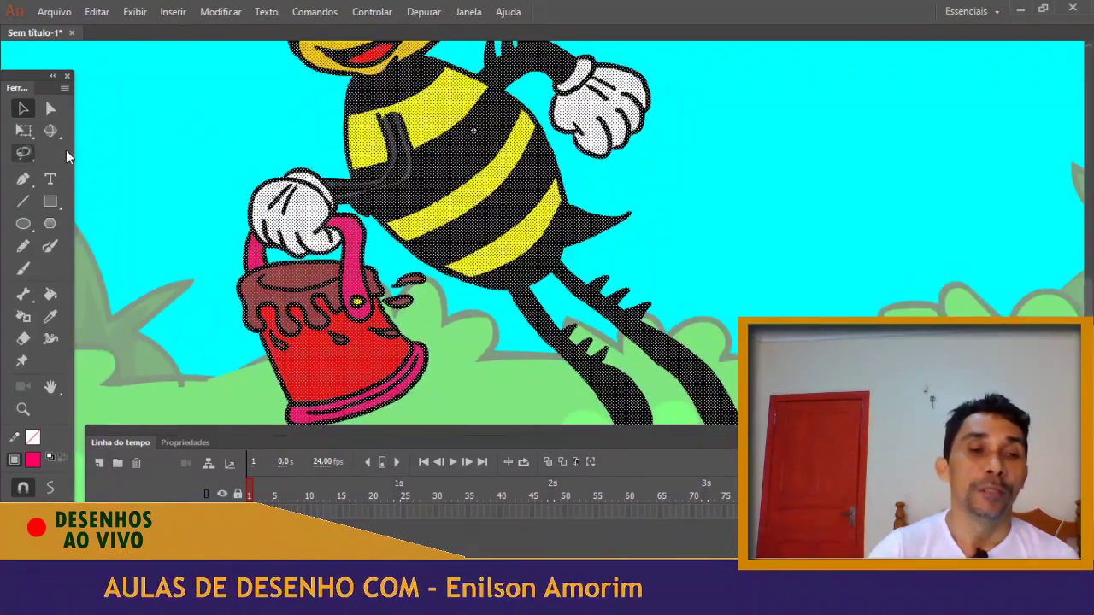
{"action": "left_click", "coordinate": [24, 153]}
{"action": "mouse_move", "coordinate": [412, 111]}
{"action": "left_mouse_down"}
{"action": "mouse_move", "coordinate": [391, 104]}
{"action": "mouse_move", "coordinate": [371, 147]}
{"action": "mouse_move", "coordinate": [324, 163]}
{"action": "mouse_move", "coordinate": [212, 278]}
{"action": "left_mouse_up"}
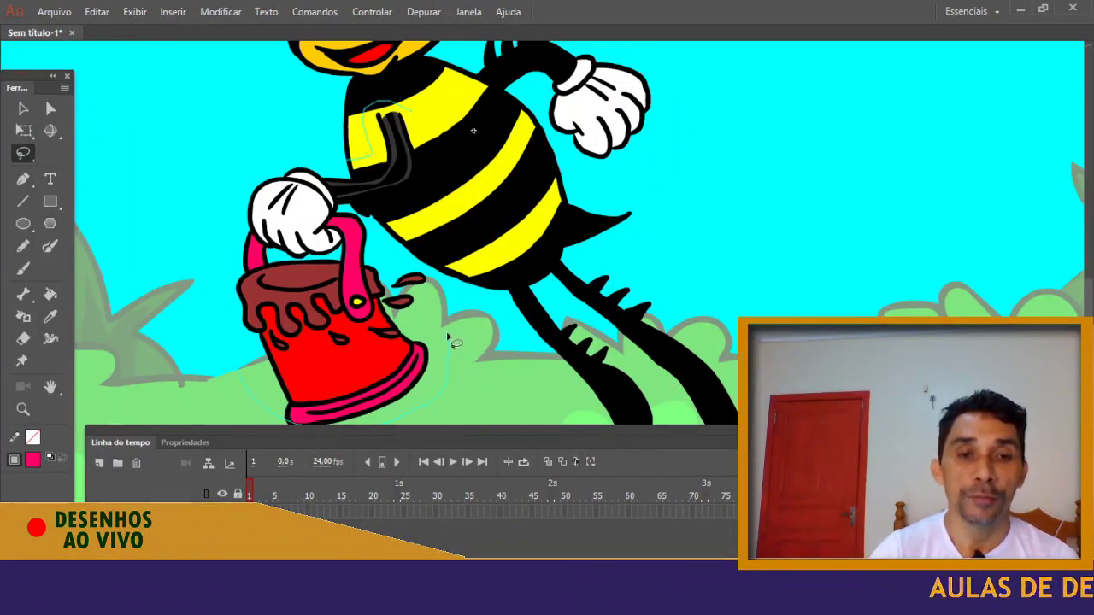
{"action": "left_click_drag", "start_coordinate": [447, 335], "coordinate": [443, 312]}
{"action": "left_click", "coordinate": [202, 199]}
{"action": "key", "text": "ctrl+minus"}
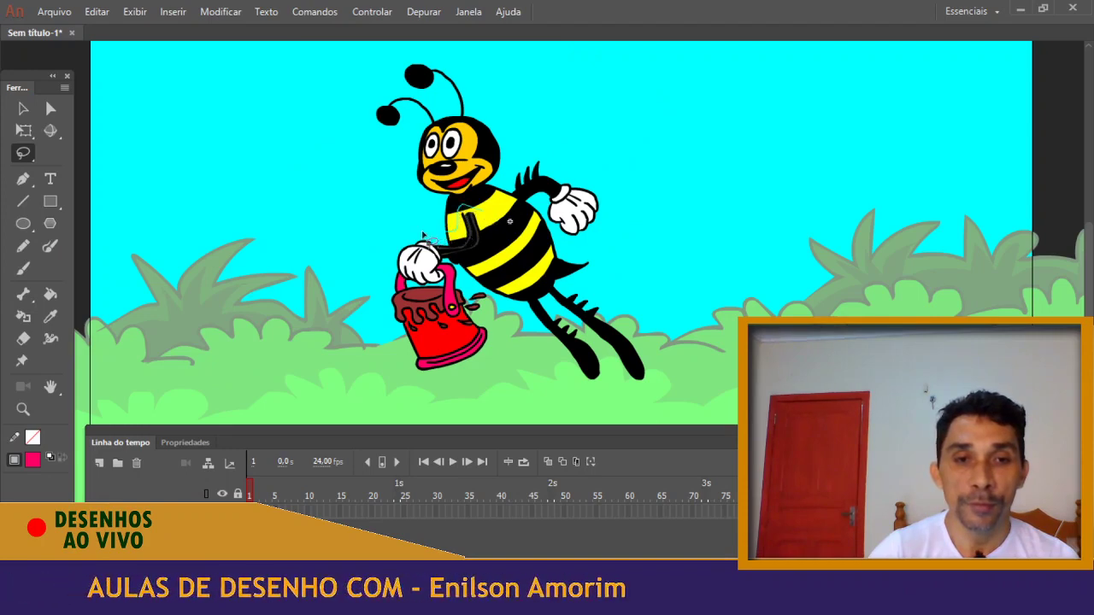
{"action": "mouse_move", "coordinate": [369, 336]}
{"action": "left_mouse_down"}
{"action": "mouse_move", "coordinate": [441, 407]}
{"action": "mouse_move", "coordinate": [497, 340]}
{"action": "left_mouse_up"}
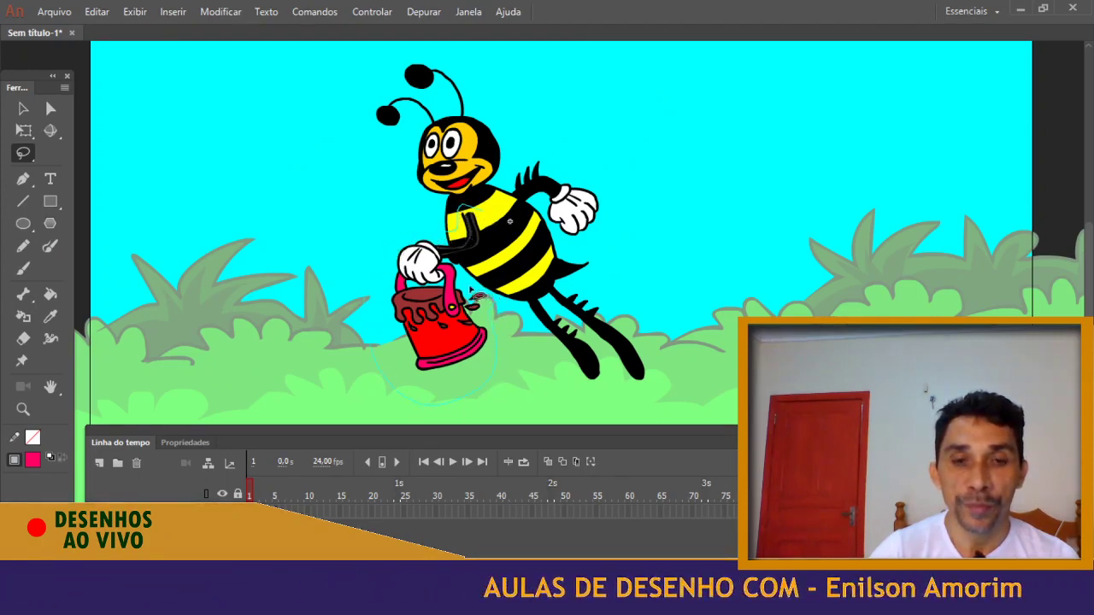
{"action": "left_click_drag", "start_coordinate": [483, 219], "coordinate": [504, 250]}
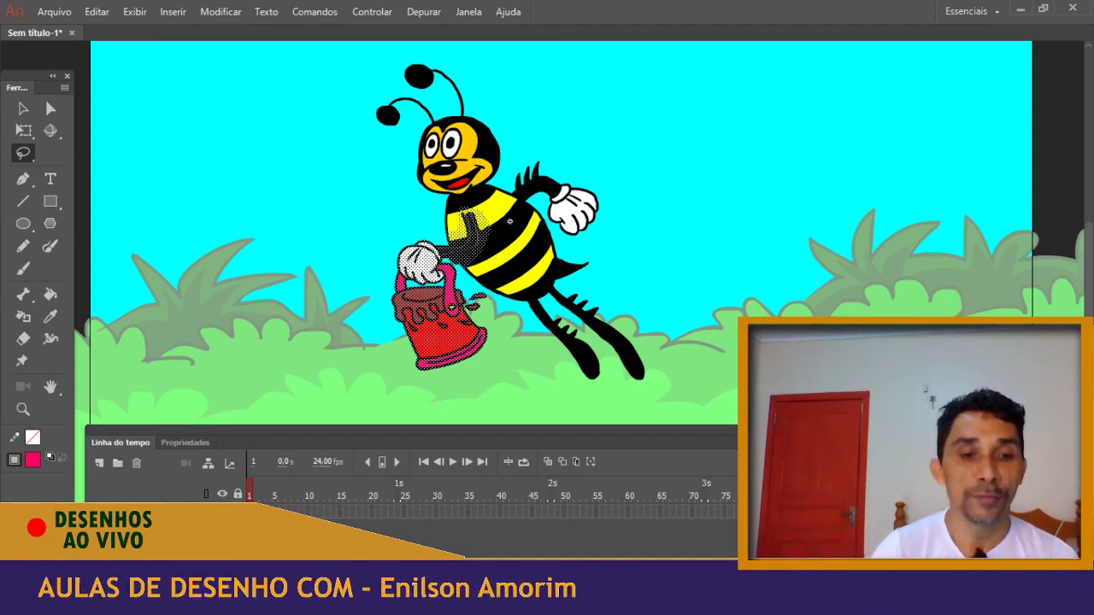
Move the selected arm and bucket in place onto a new layer and hide the layer with the bee's body
{"action": "left_click", "coordinate": [100, 464]}
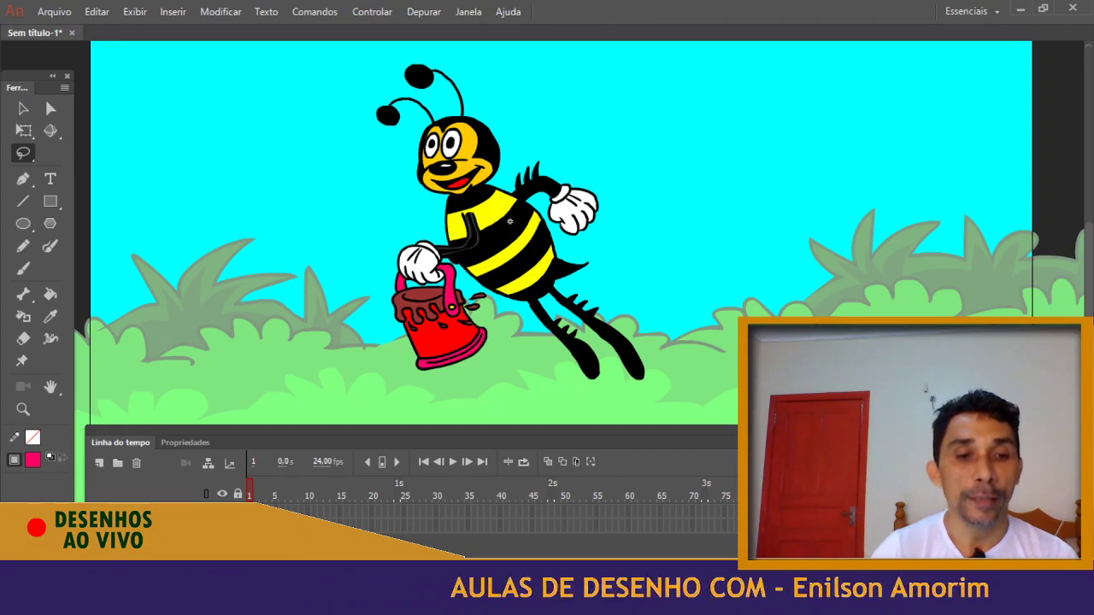
{"action": "key", "text": "ctrl+z"}
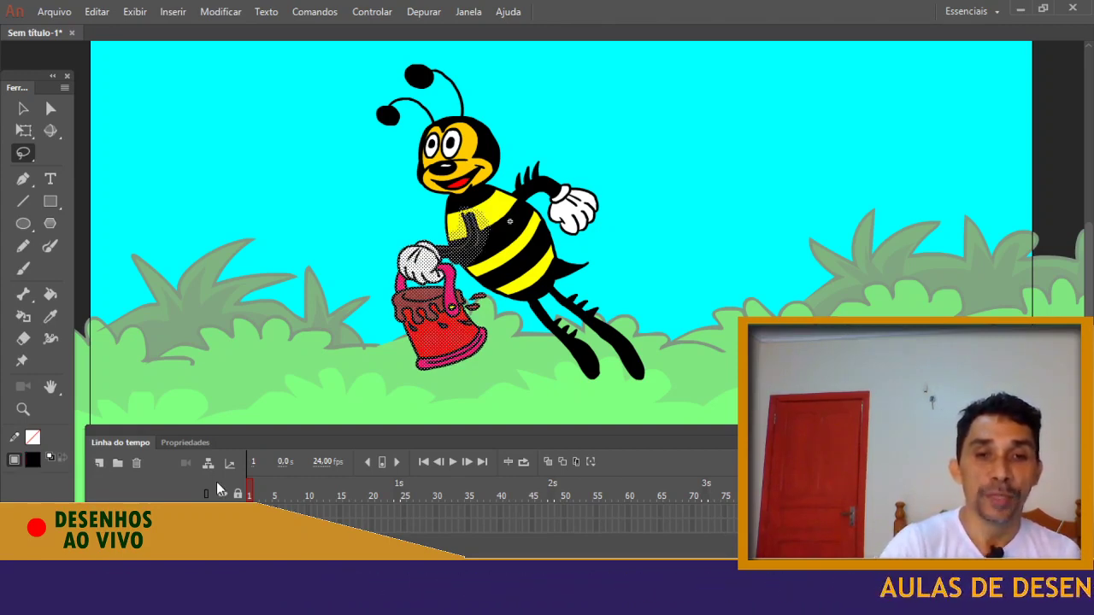
{"action": "left_click", "coordinate": [222, 525]}
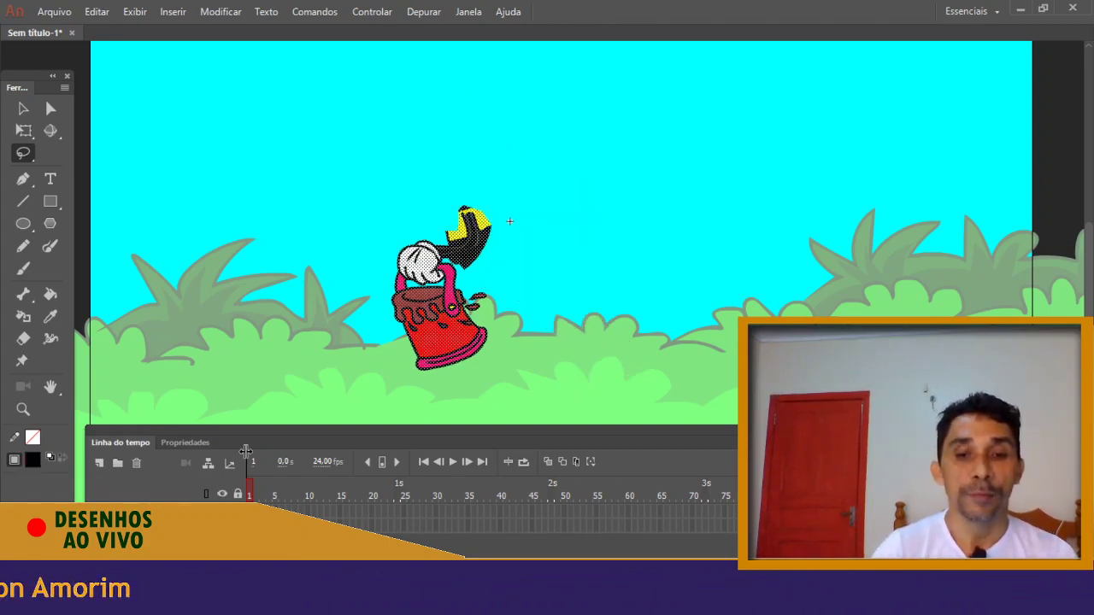
Delete the leftover yellow body pieces around the upper part of the separated arm
{"action": "key", "text": "ctrl+equal"}
{"action": "left_click", "coordinate": [23, 108]}
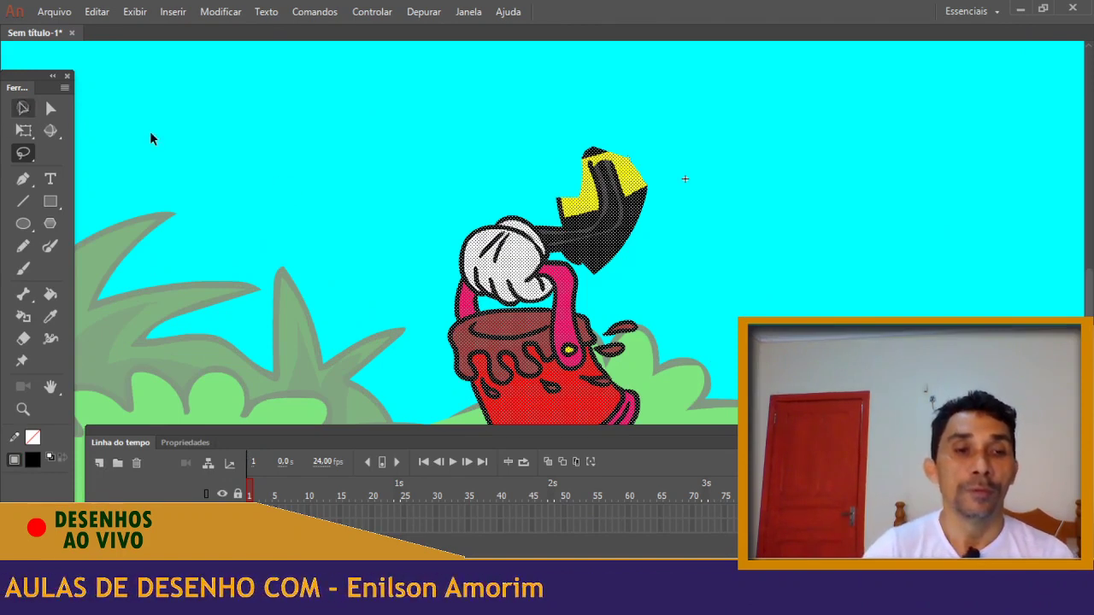
{"action": "left_click", "coordinate": [479, 149]}
{"action": "left_click_drag", "start_coordinate": [635, 159], "coordinate": [479, 152]}
{"action": "left_click", "coordinate": [461, 198]}
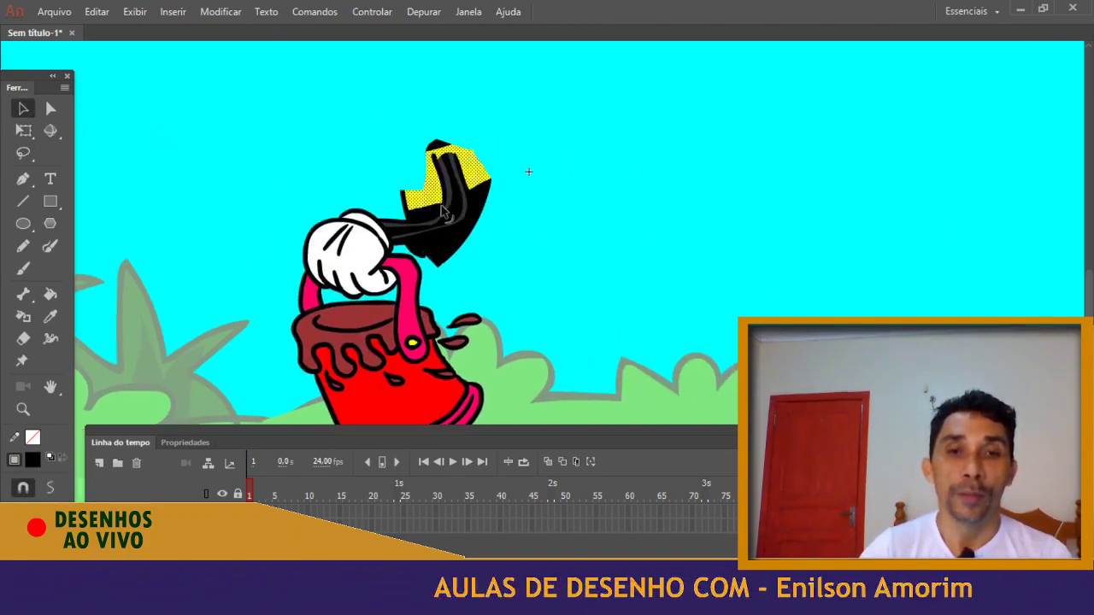
{"action": "key", "text": "Delete"}
{"action": "left_click", "coordinate": [445, 257]}
{"action": "left_click", "coordinate": [507, 258]}
Erase along both sides of the arm's outline to detach it from the leftover black body pieces
{"action": "key", "text": "ctrl+="}
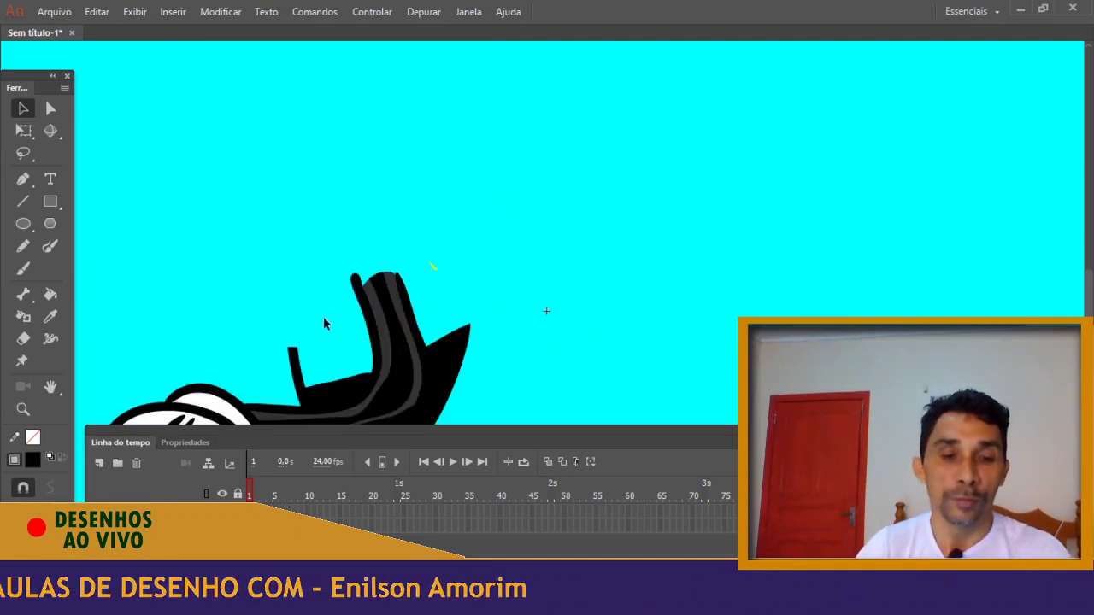
{"action": "left_click_drag", "start_coordinate": [306, 342], "coordinate": [299, 170]}
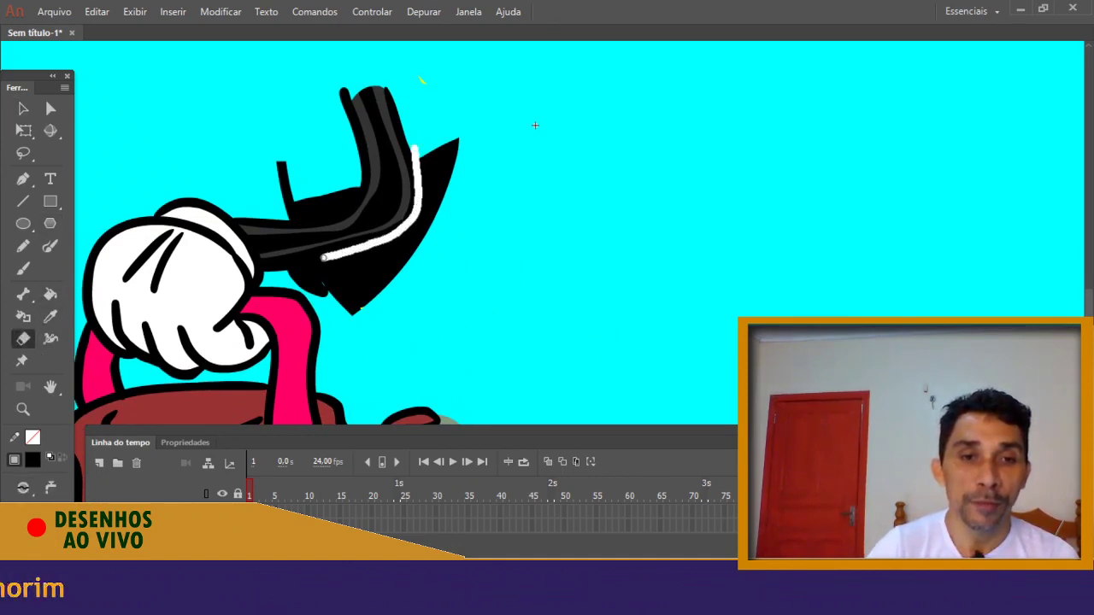
{"action": "key", "text": "ctrl+z"}
{"action": "mouse_move", "coordinate": [358, 167]}
{"action": "left_mouse_down"}
{"action": "mouse_move", "coordinate": [353, 202]}
{"action": "mouse_move", "coordinate": [301, 221]}
{"action": "mouse_move", "coordinate": [258, 206]}
{"action": "left_mouse_up"}
{"action": "left_click", "coordinate": [23, 109]}
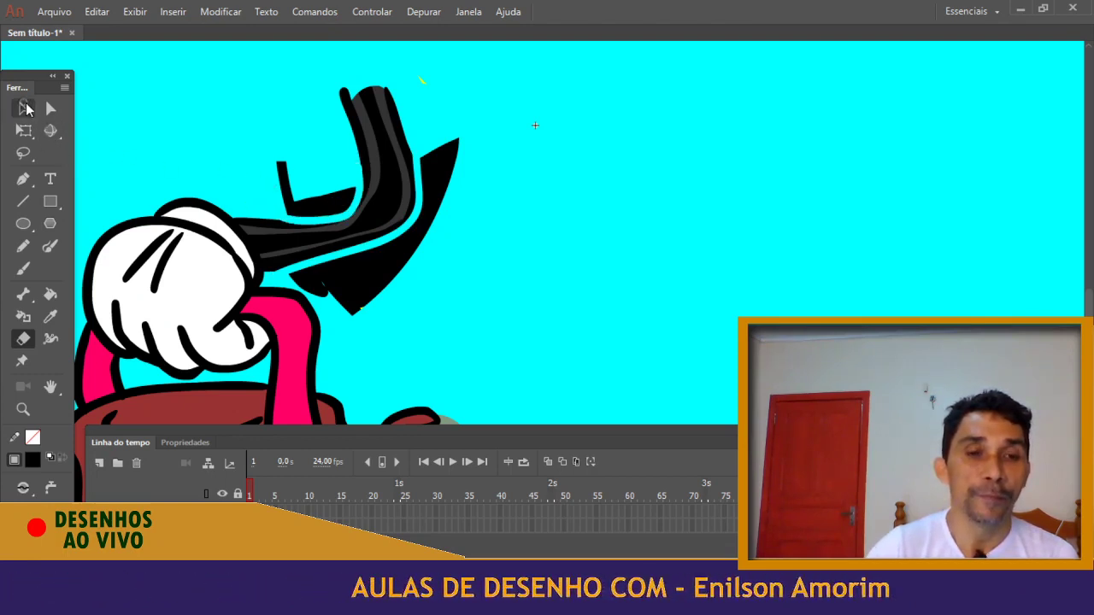
Delete the leftover black body pieces beside the separated front arm and brush a thicker black outline around the arm and its shoulder end
{"action": "key", "text": "ctrl+z"}
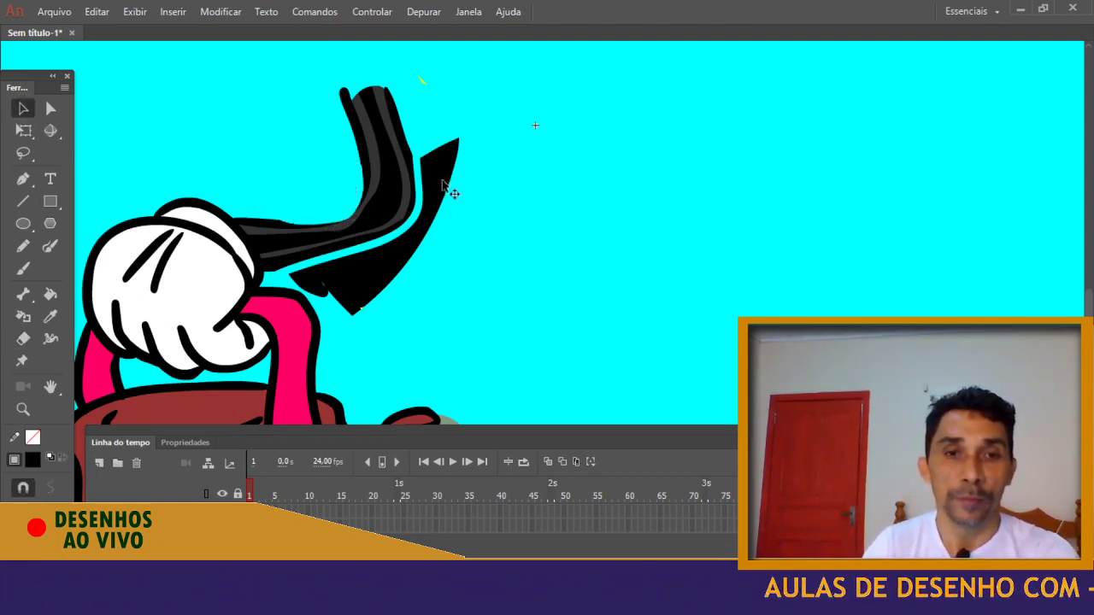
{"action": "key", "text": "ctrl+z"}
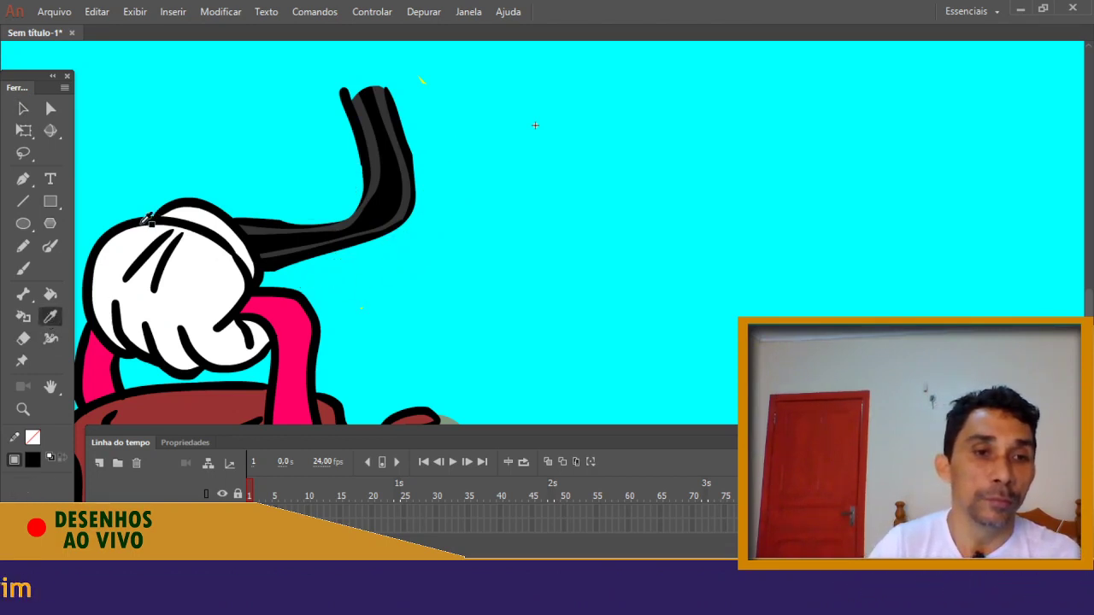
{"action": "left_click", "coordinate": [24, 270]}
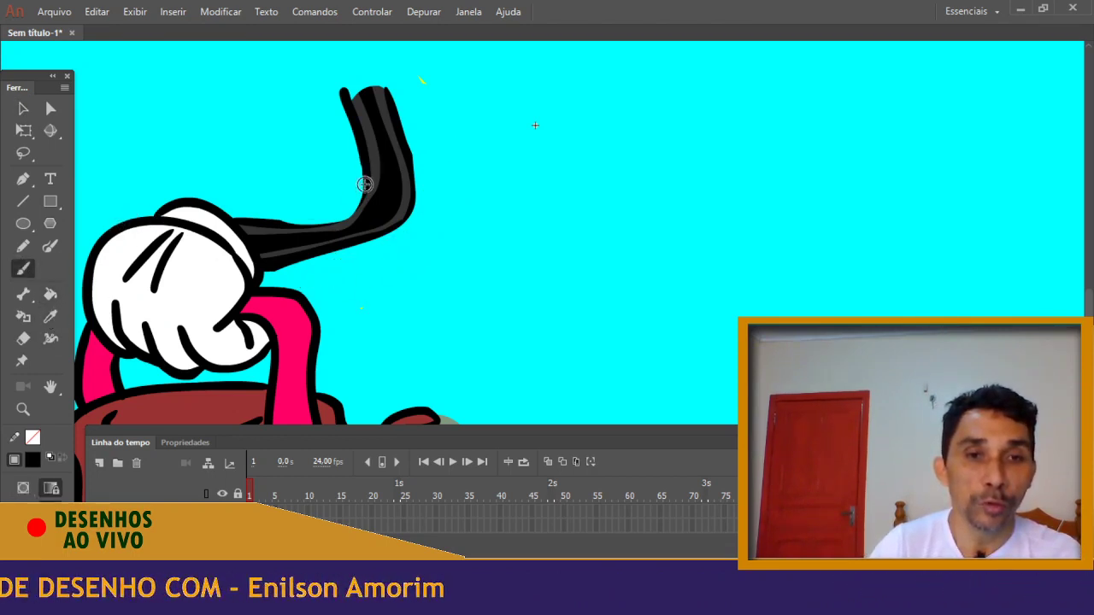
{"action": "mouse_move", "coordinate": [294, 219]}
{"action": "left_mouse_down"}
{"action": "mouse_move", "coordinate": [234, 217]}
{"action": "mouse_move", "coordinate": [425, 196]}
{"action": "mouse_move", "coordinate": [387, 89]}
{"action": "mouse_move", "coordinate": [419, 158]}
{"action": "mouse_move", "coordinate": [398, 235]}
{"action": "left_mouse_up"}
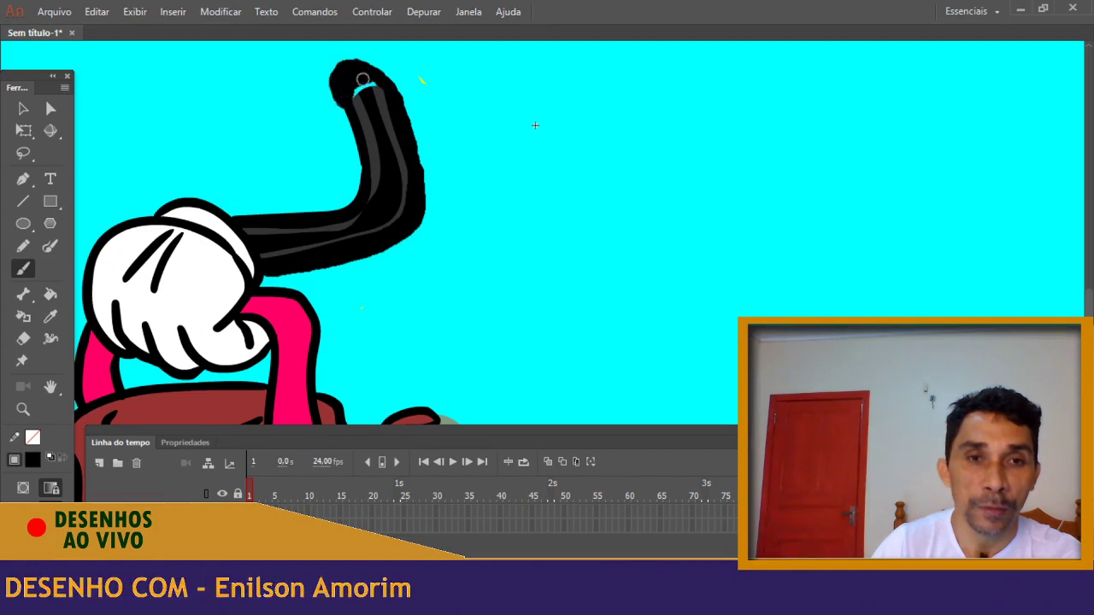
{"action": "left_click", "coordinate": [23, 106]}
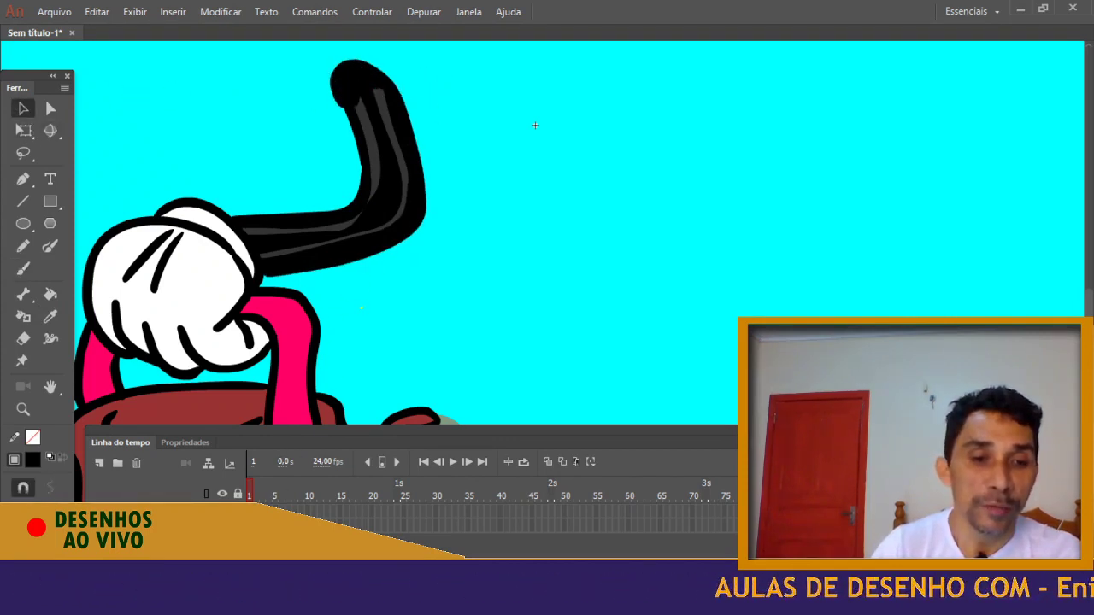
Hide the separated front arm's layer, show the layer with the bee's body, and clear the selection
{"action": "key", "text": "ctrl+a"}
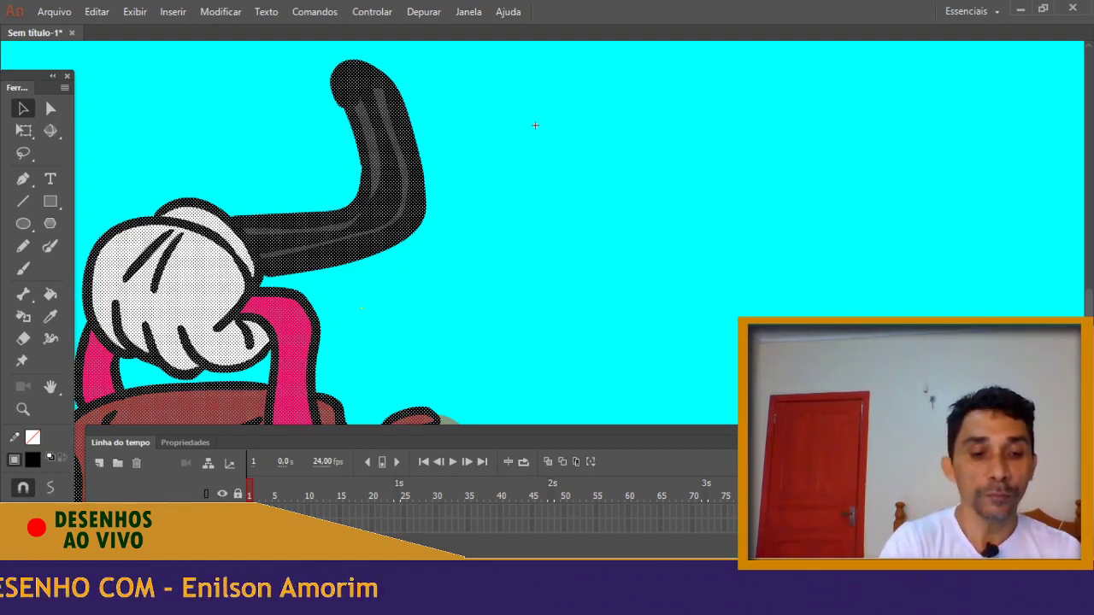
{"action": "key", "text": "l"}
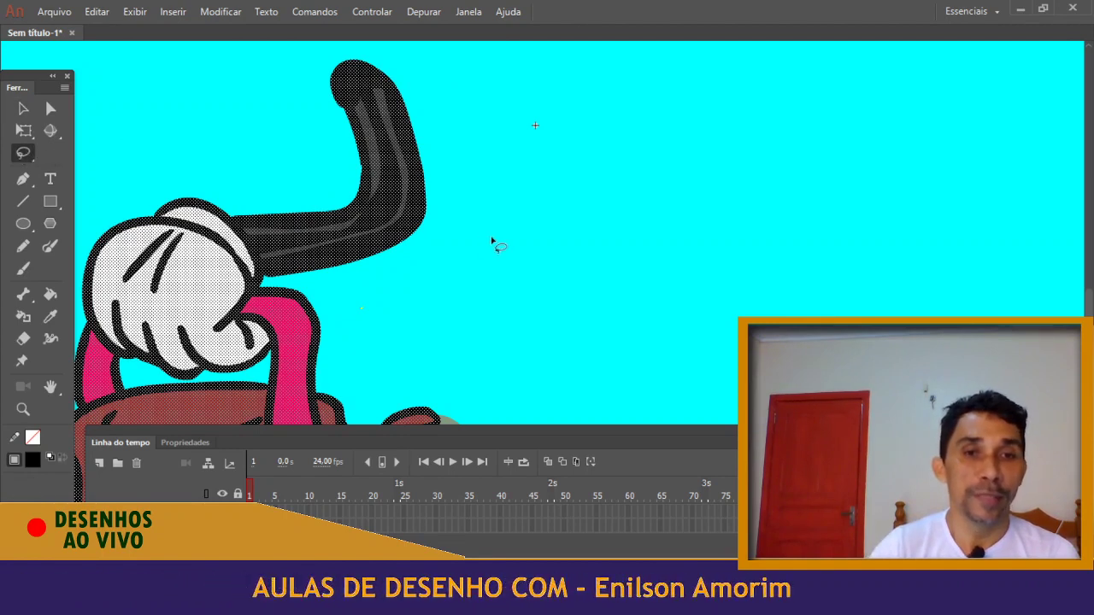
{"action": "left_click", "coordinate": [493, 245]}
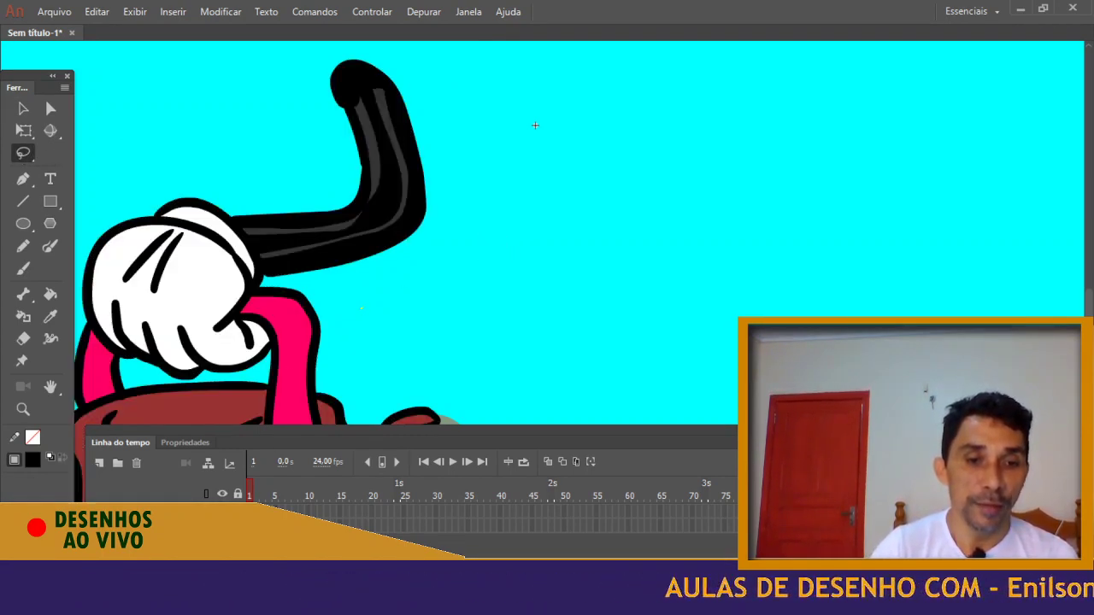
{"action": "key", "text": "Delete"}
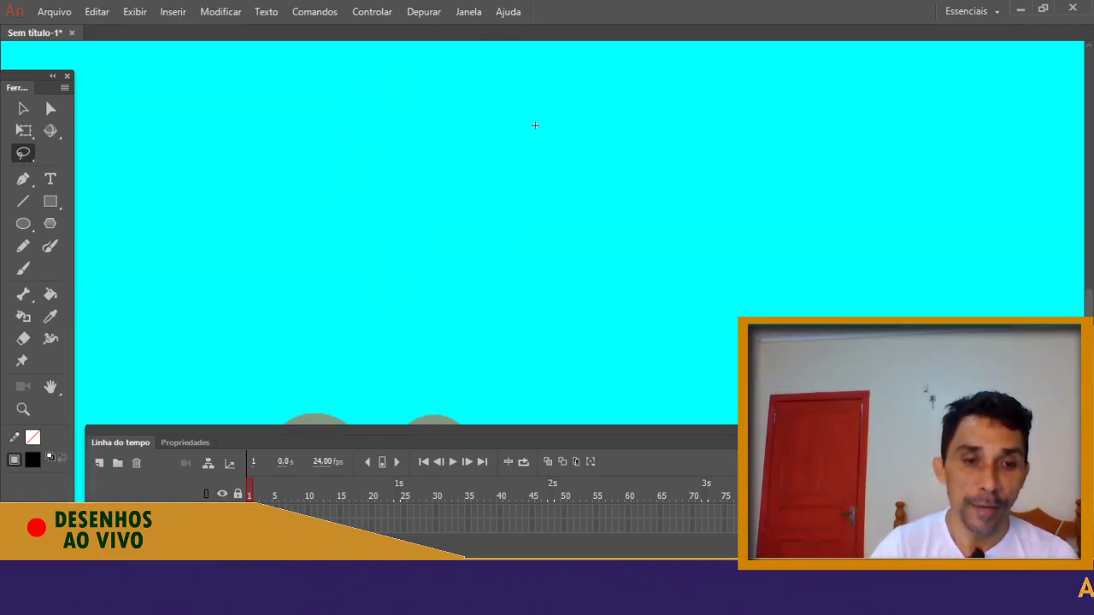
{"action": "key", "text": "ctrl+z"}
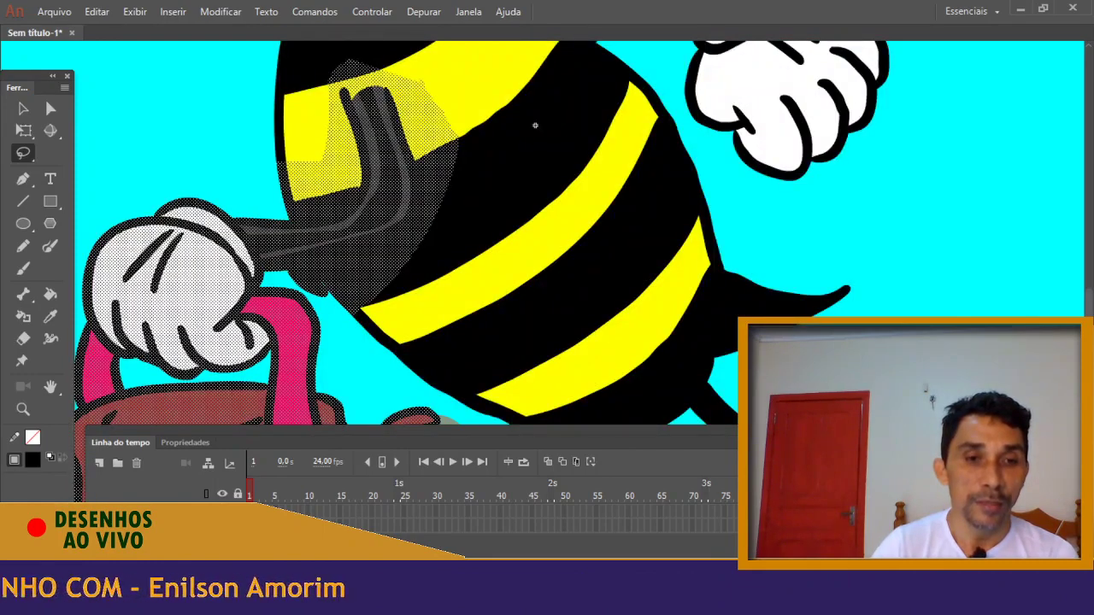
{"action": "left_click", "coordinate": [23, 109]}
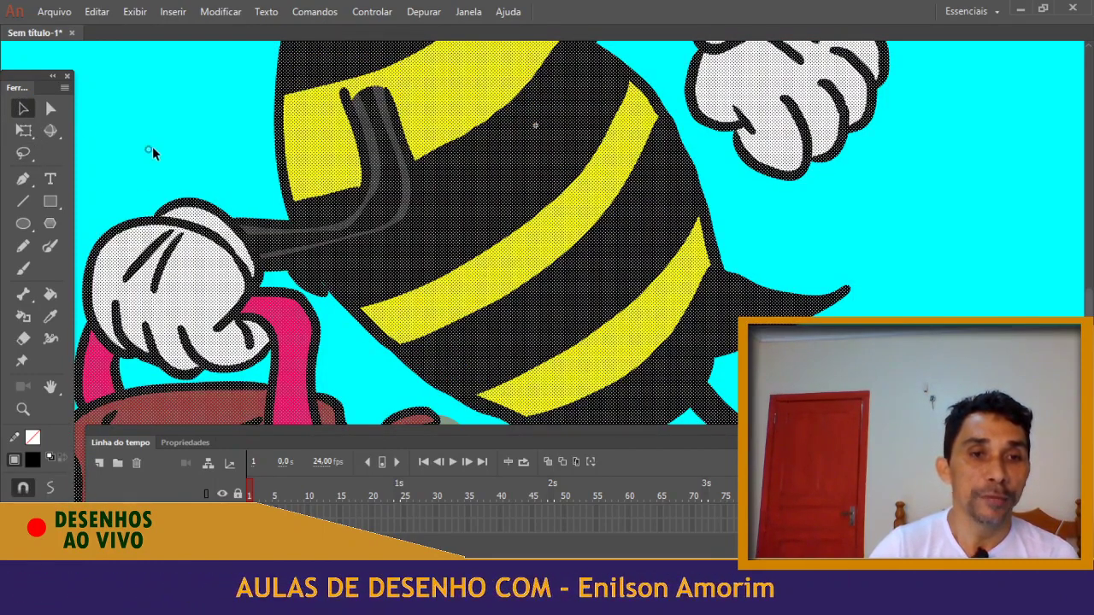
{"action": "left_click", "coordinate": [152, 148]}
Erase a cut between the original front arm and the body's edge, and delete the original glove and the connected black outlines
{"action": "mouse_move", "coordinate": [225, 294]}
{"action": "left_mouse_down"}
{"action": "mouse_move", "coordinate": [285, 168]}
{"action": "mouse_move", "coordinate": [229, 245]}
{"action": "left_mouse_up"}
{"action": "left_click", "coordinate": [23, 339]}
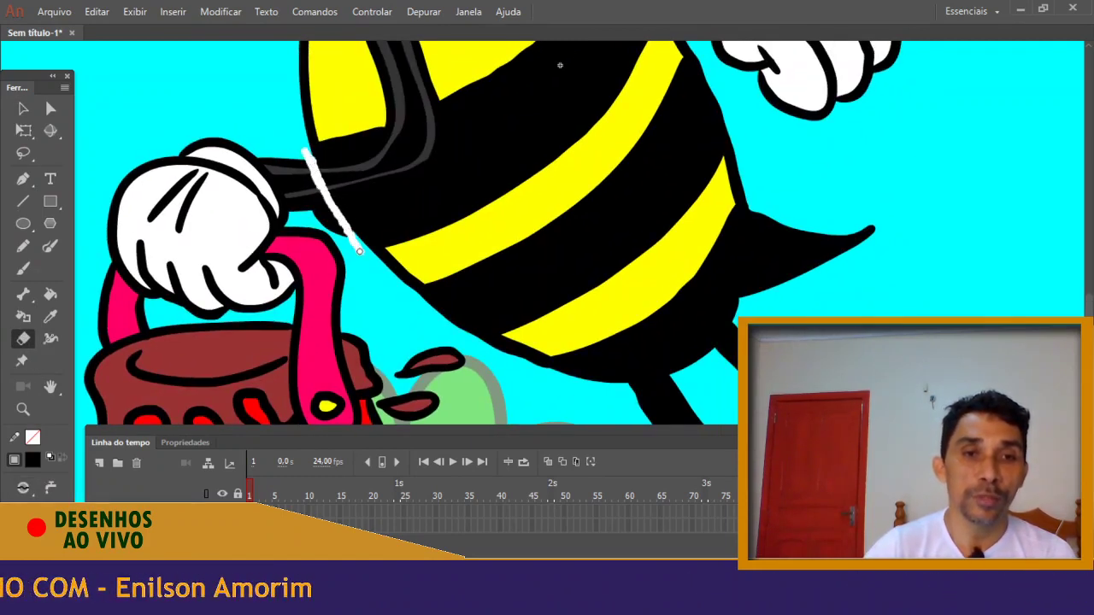
{"action": "left_click_drag", "start_coordinate": [360, 251], "coordinate": [360, 250]}
{"action": "key", "text": "v"}
{"action": "left_click", "coordinate": [248, 261]}
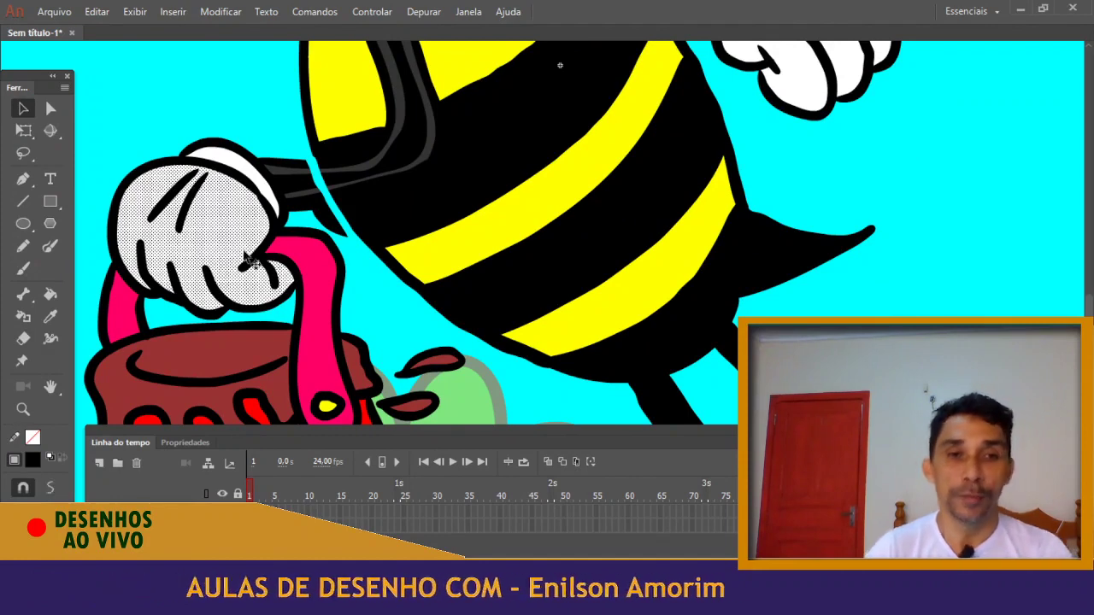
{"action": "key", "text": "Delete"}
{"action": "double_click", "coordinate": [285, 230]}
{"action": "key", "text": "Delete"}
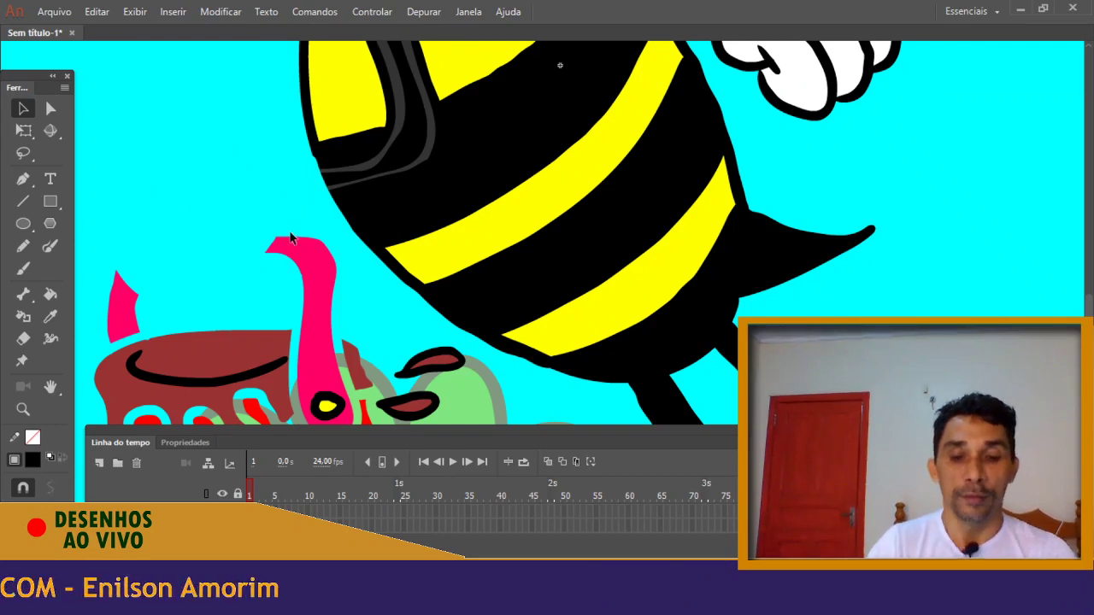
Delete the remaining pieces of the original bucket, its handle and the splashing drops from the body's layer
{"action": "key", "text": "ctrl+minus"}
{"action": "left_click_drag", "start_coordinate": [395, 313], "coordinate": [300, 210]}
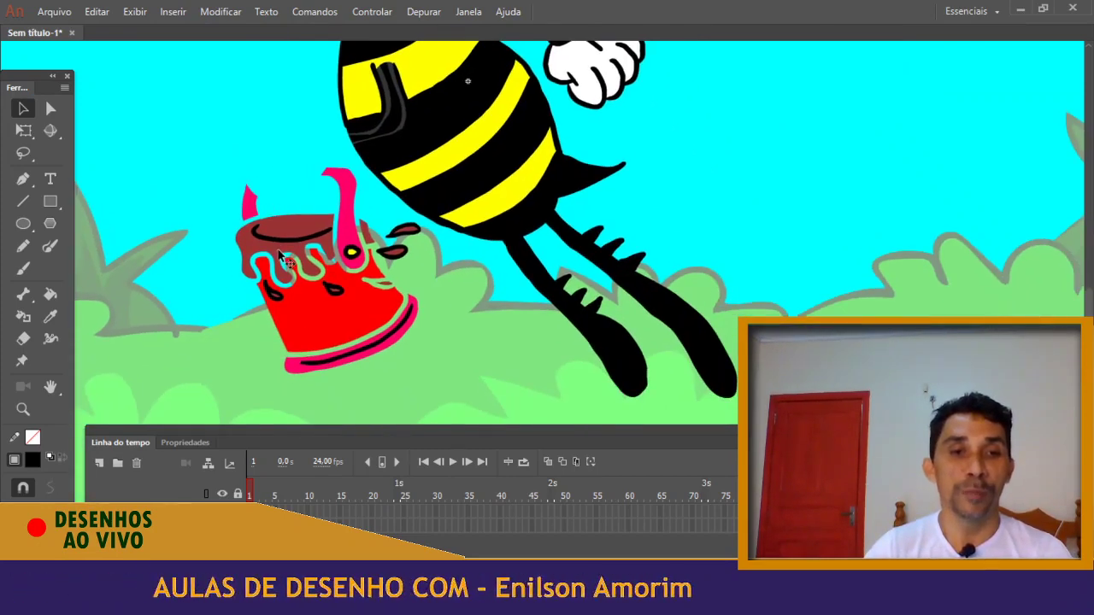
{"action": "left_click", "coordinate": [279, 254]}
{"action": "key", "text": "Delete"}
{"action": "left_click", "coordinate": [314, 237]}
{"action": "key", "text": "Delete"}
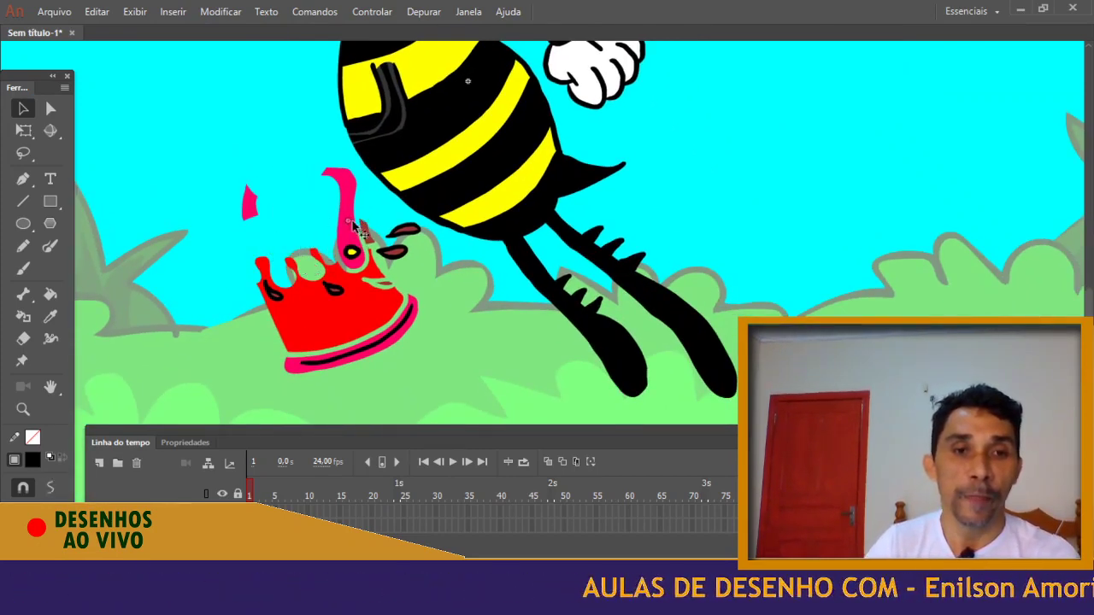
{"action": "left_click", "coordinate": [353, 227]}
{"action": "key", "text": "Delete"}
{"action": "left_click_drag", "start_coordinate": [319, 226], "coordinate": [419, 394]}
{"action": "key", "text": "Delete"}
{"action": "left_click_drag", "start_coordinate": [346, 407], "coordinate": [185, 157]}
{"action": "key", "text": "Delete"}
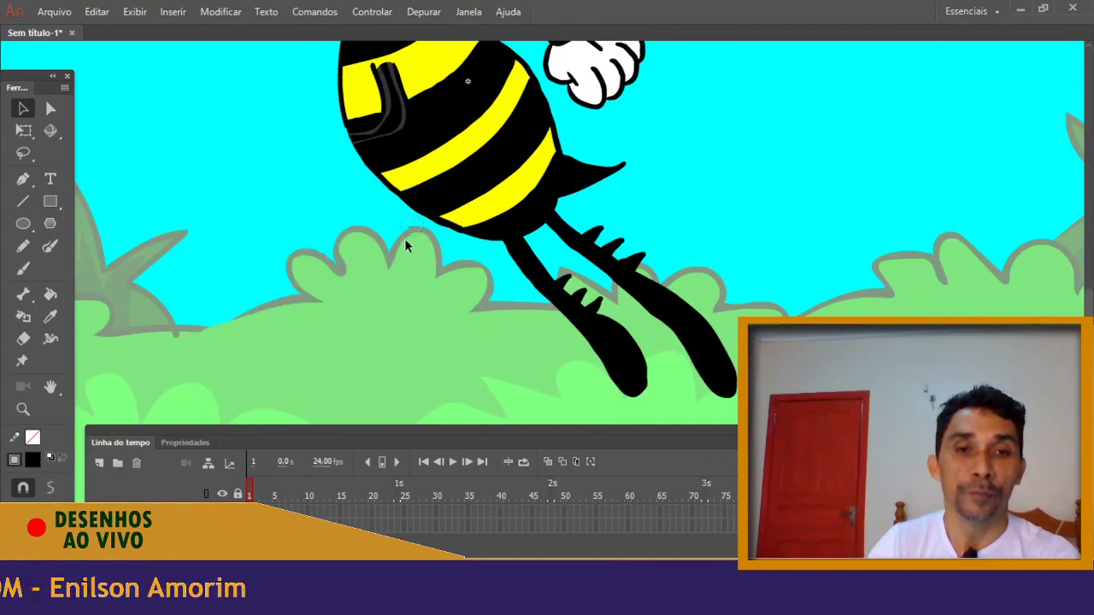
Fill the remains of the front arm crossing the bee's upper yellow stripe with the stripe's yellow
{"action": "left_click_drag", "start_coordinate": [377, 187], "coordinate": [389, 324]}
{"action": "key", "text": "ctrl+="}
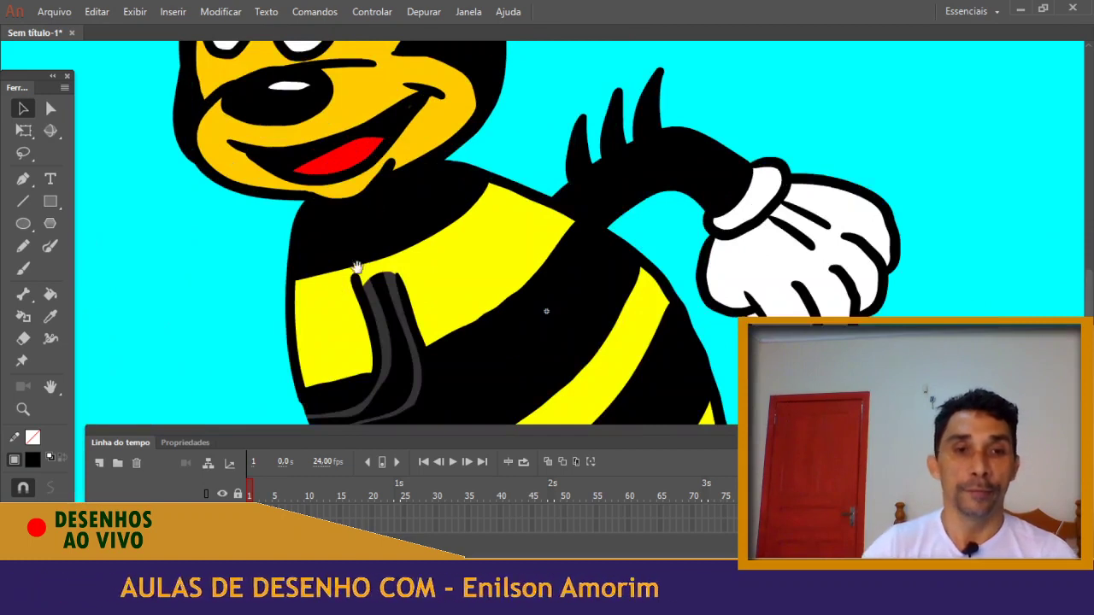
{"action": "left_click_drag", "start_coordinate": [346, 295], "coordinate": [256, 190]}
{"action": "left_click", "coordinate": [50, 294]}
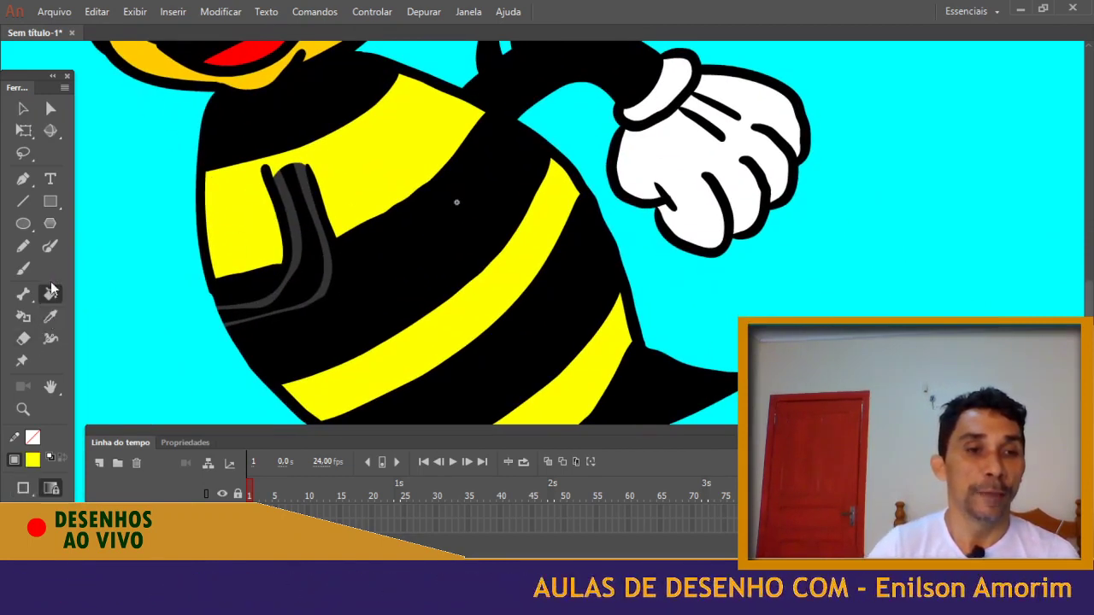
{"action": "left_click", "coordinate": [23, 270]}
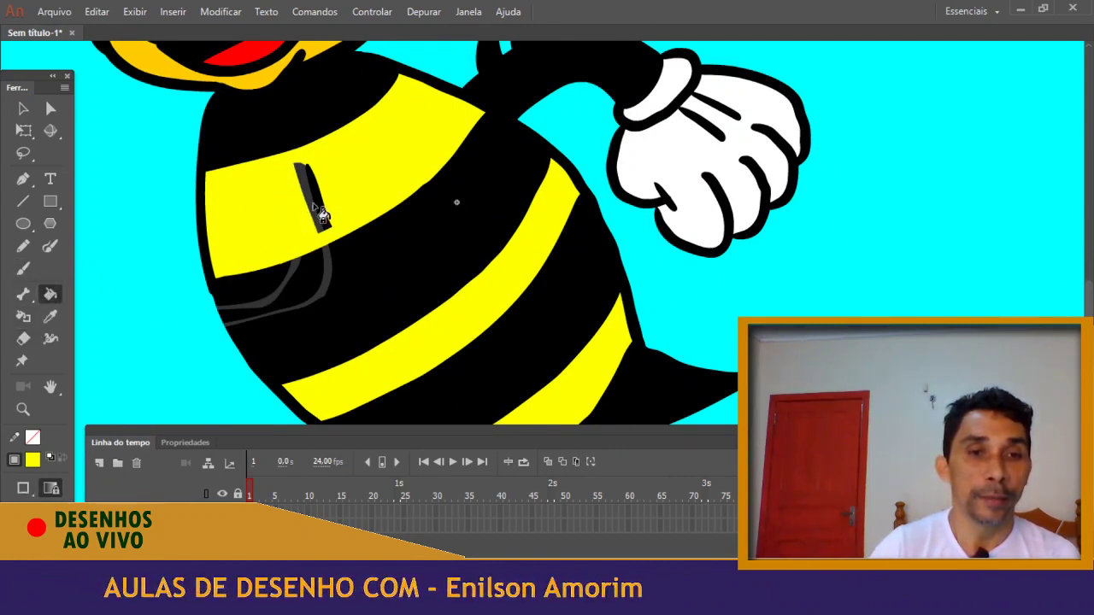
{"action": "left_click", "coordinate": [321, 236]}
Cover the grey arm lines on the black stripe with black and brush the adjoining body outline smooth
{"action": "left_click", "coordinate": [50, 316]}
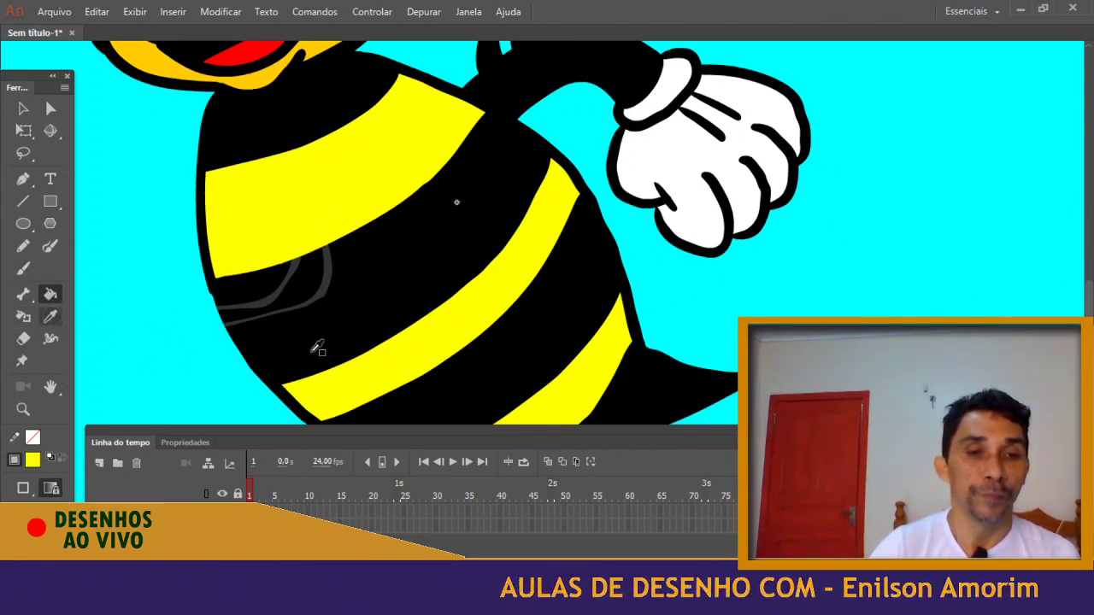
{"action": "left_click", "coordinate": [290, 299]}
{"action": "left_click", "coordinate": [304, 302]}
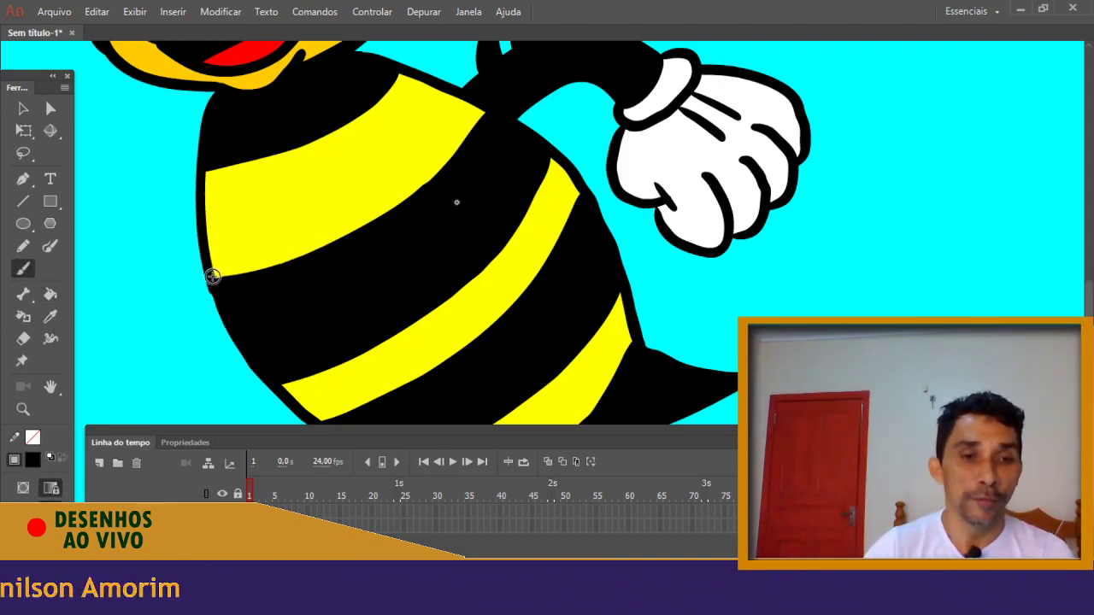
{"action": "left_click_drag", "start_coordinate": [295, 349], "coordinate": [279, 313]}
Lasso-select the back arm together with its glove and isolate a copy of it in place with the bee's body hidden
{"action": "mouse_move", "coordinate": [360, 187]}
{"action": "left_mouse_down"}
{"action": "mouse_move", "coordinate": [320, 283]}
{"action": "mouse_move", "coordinate": [317, 228]}
{"action": "left_mouse_up"}
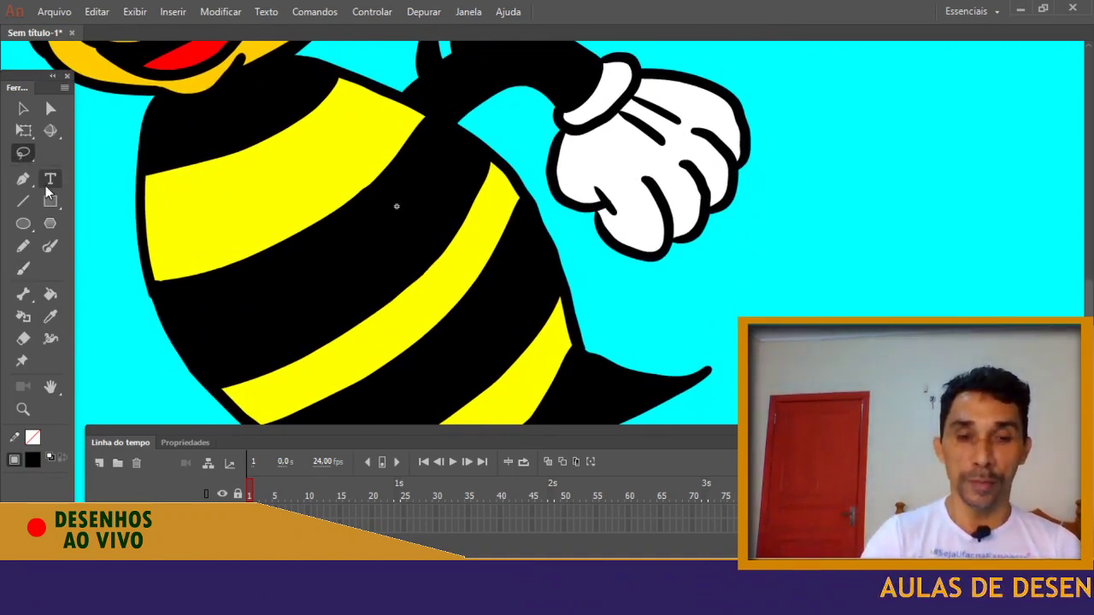
{"action": "key", "text": "ctrl+minus"}
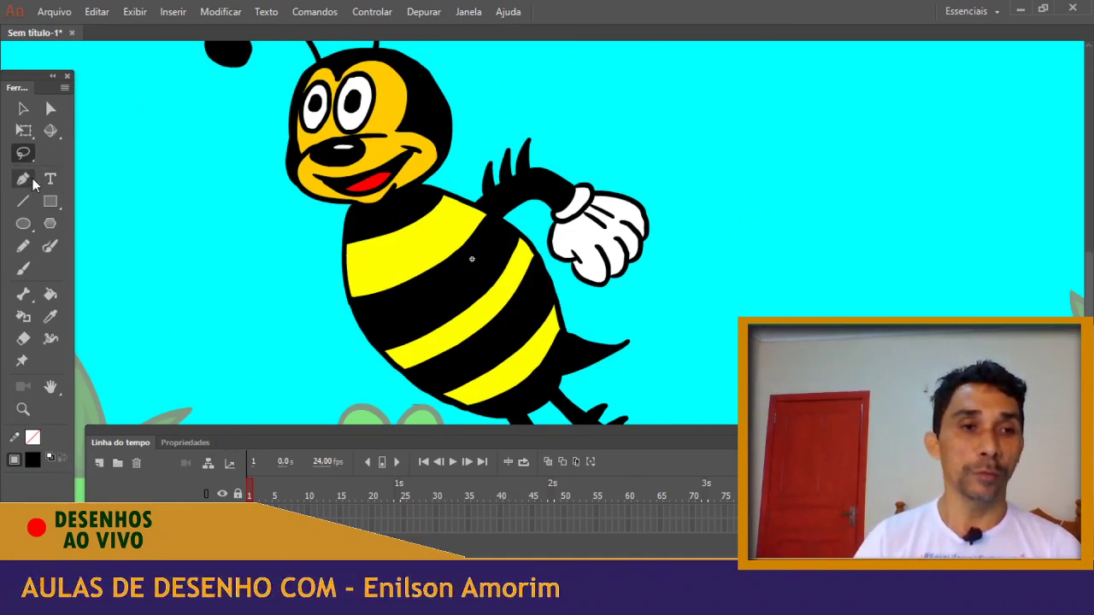
{"action": "left_click", "coordinate": [23, 152]}
{"action": "left_click", "coordinate": [523, 214]}
{"action": "mouse_move", "coordinate": [516, 225]}
{"action": "left_mouse_down"}
{"action": "mouse_move", "coordinate": [473, 212]}
{"action": "mouse_move", "coordinate": [468, 166]}
{"action": "left_mouse_up"}
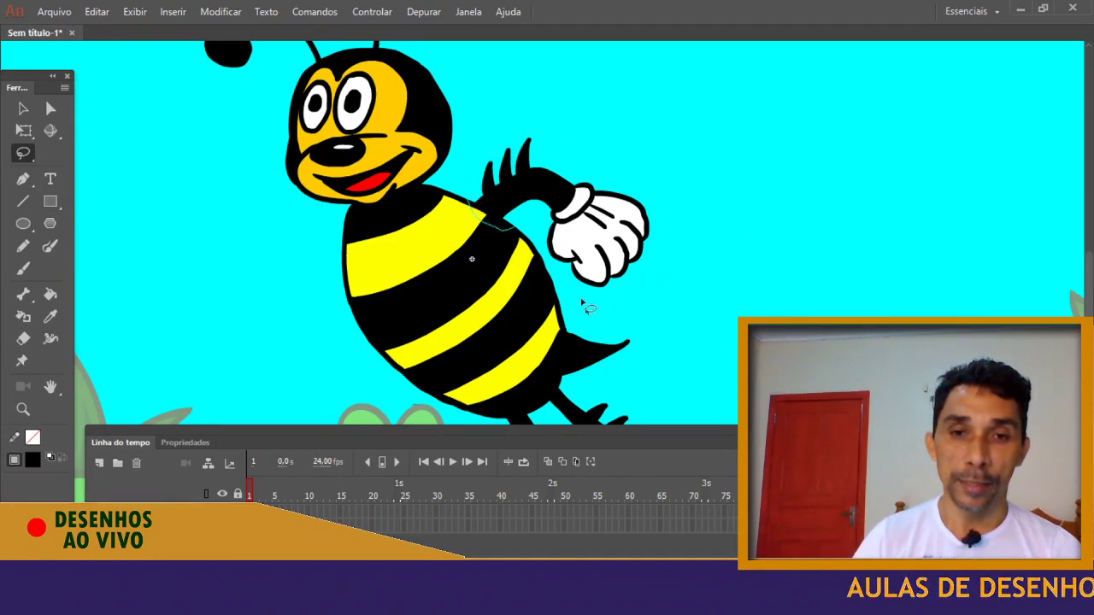
{"action": "left_click_drag", "start_coordinate": [537, 221], "coordinate": [554, 250]}
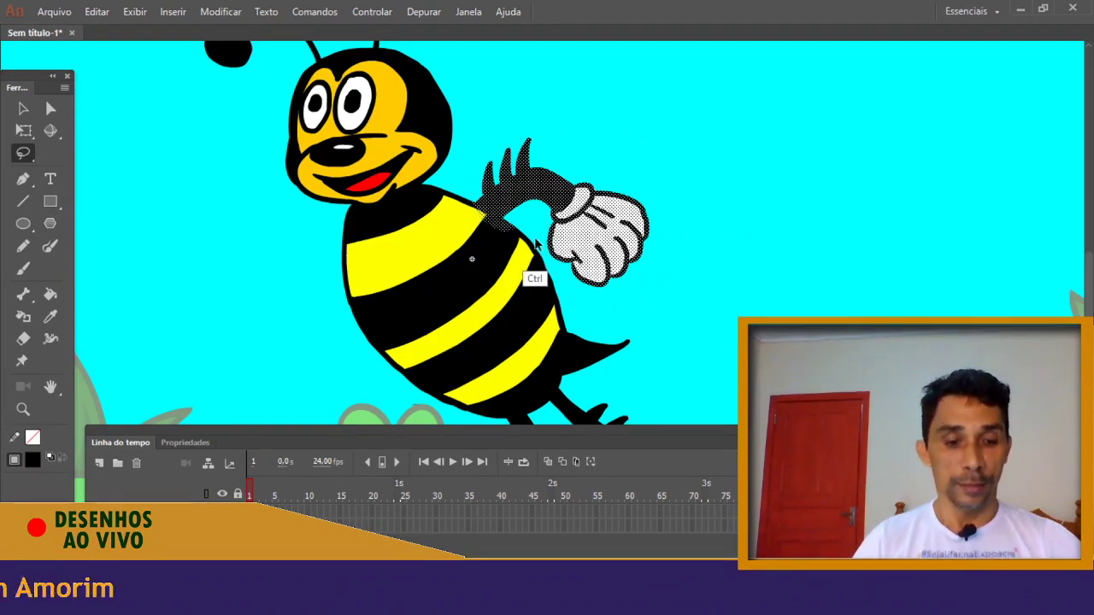
{"action": "left_click", "coordinate": [472, 259]}
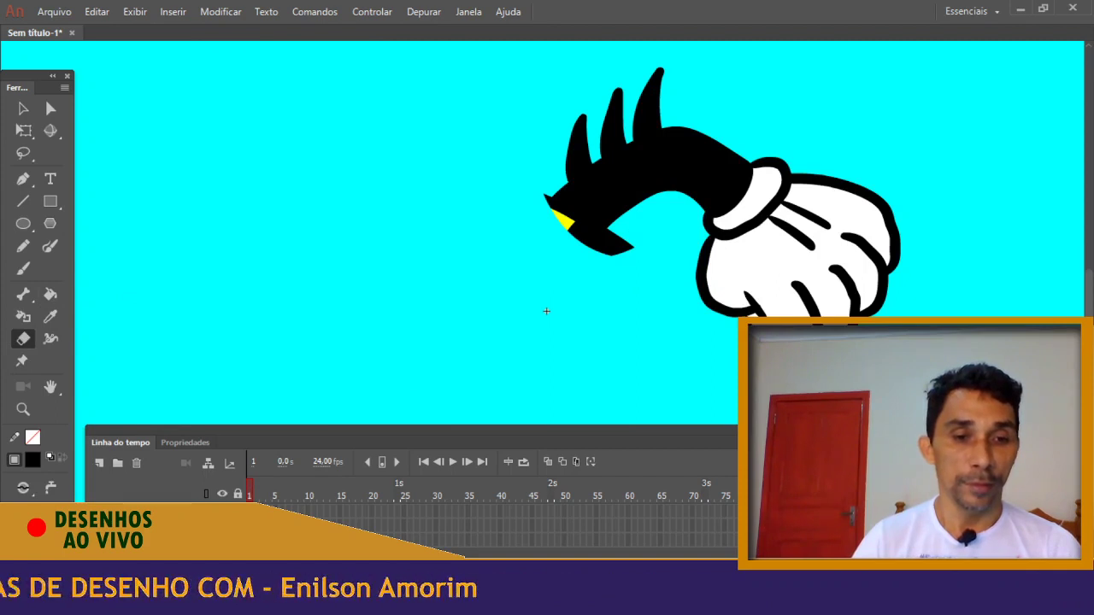
Erase the leftover body edges around the shoulder end of the isolated back arm
{"action": "key", "text": "ctrl+a"}
{"action": "left_click", "coordinate": [23, 153]}
{"action": "left_click", "coordinate": [122, 294]}
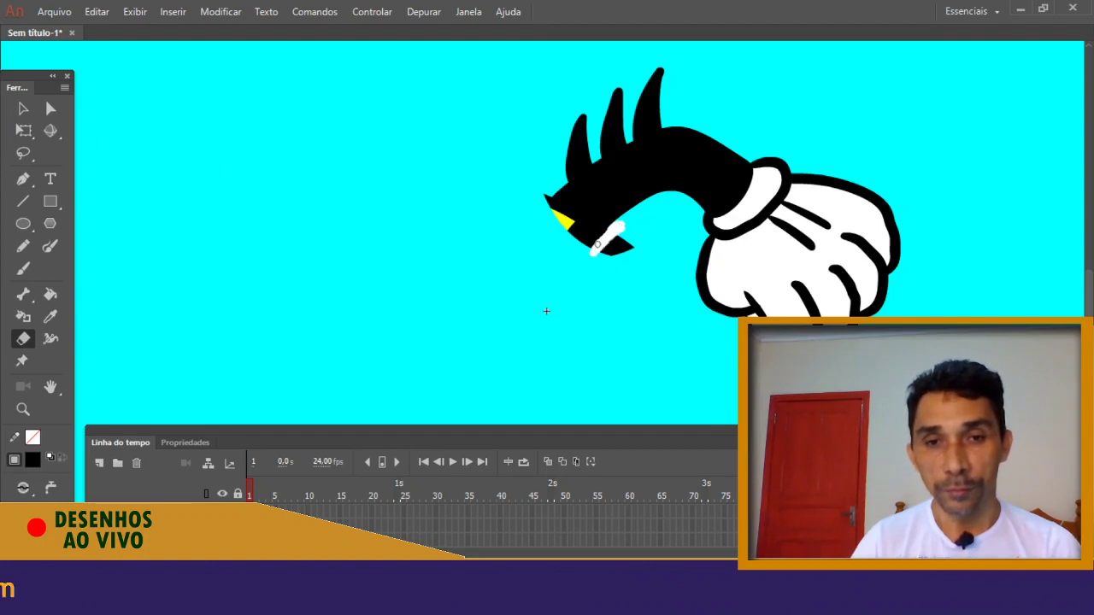
{"action": "left_click_drag", "start_coordinate": [611, 258], "coordinate": [605, 258]}
{"action": "mouse_move", "coordinate": [557, 187]}
{"action": "left_mouse_down"}
{"action": "mouse_move", "coordinate": [535, 208]}
{"action": "mouse_move", "coordinate": [548, 195]}
{"action": "left_mouse_up"}
{"action": "left_click_drag", "start_coordinate": [576, 254], "coordinate": [576, 254]}
Paint over the yellow remnant with black and extend the back arm's shoulder end with the Brush
{"action": "left_click", "coordinate": [50, 316]}
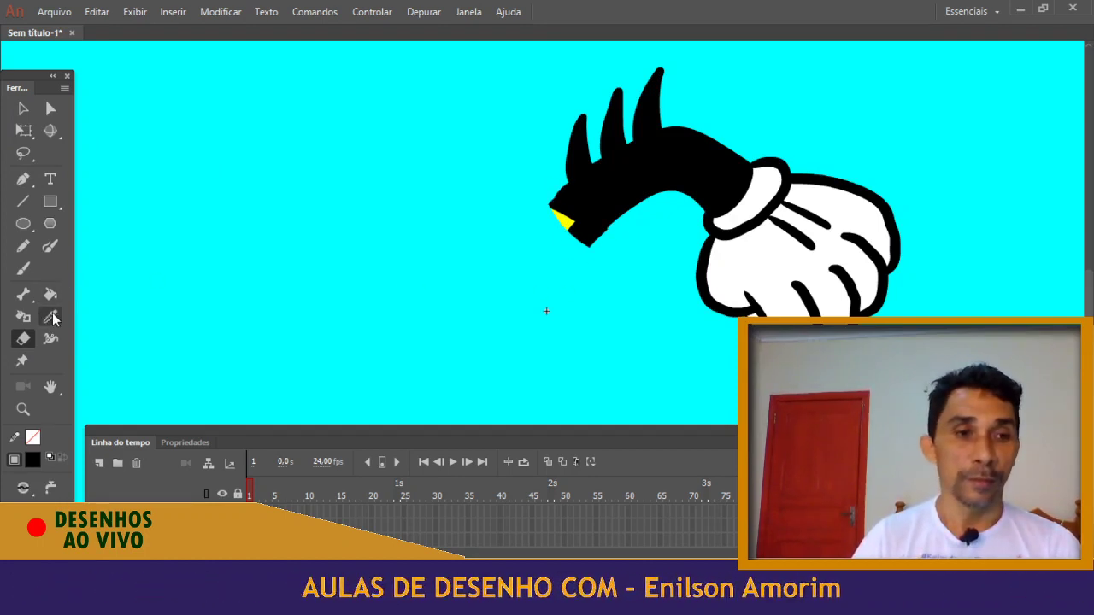
{"action": "key", "text": "b"}
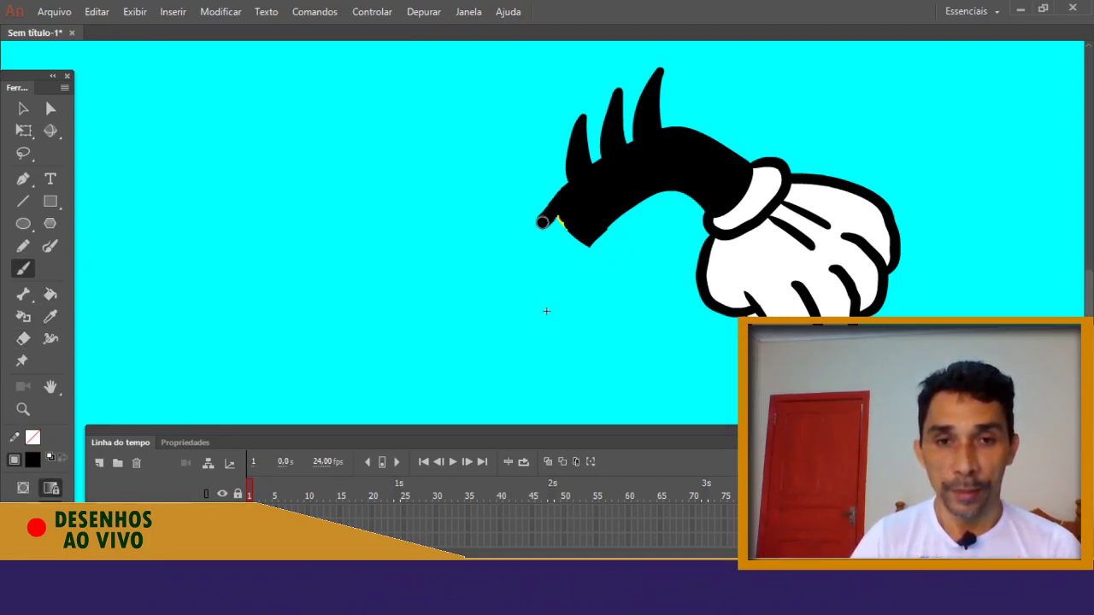
{"action": "mouse_move", "coordinate": [566, 236]}
{"action": "left_mouse_down"}
{"action": "mouse_move", "coordinate": [584, 225]}
{"action": "mouse_move", "coordinate": [577, 234]}
{"action": "left_mouse_up"}
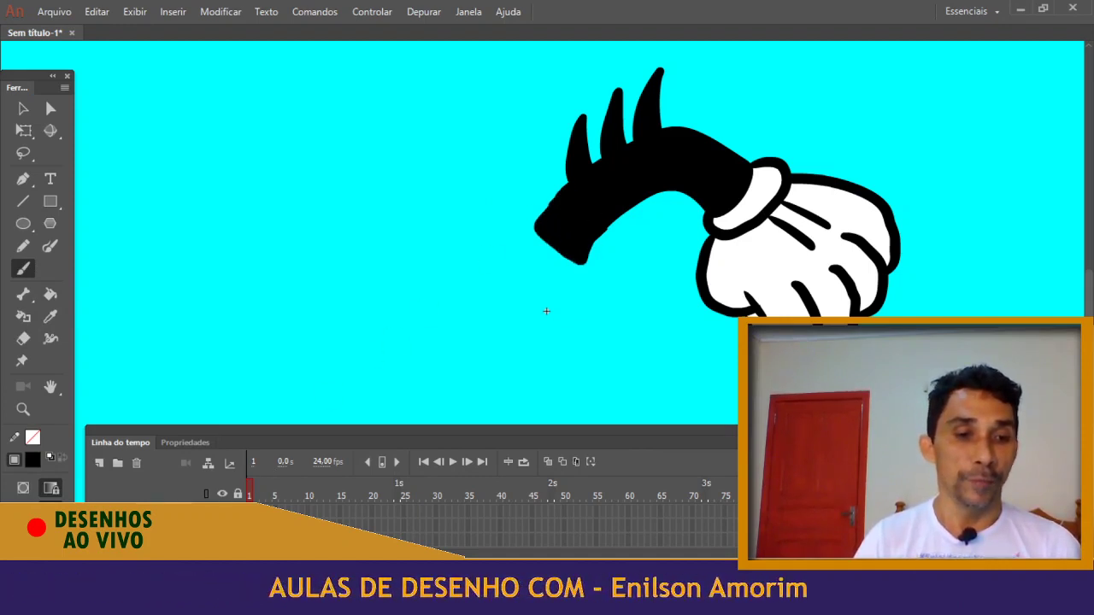
Hide the repaired back arm, show the bee's body layer, and select the original back arm there
{"action": "key", "text": "ctrl+a"}
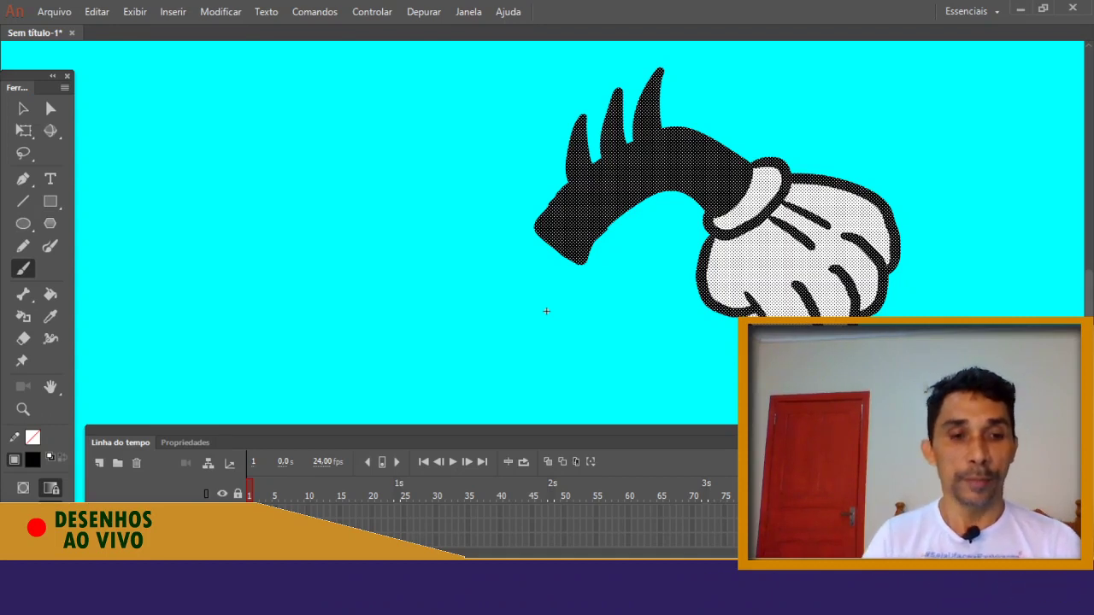
{"action": "left_click", "coordinate": [24, 153]}
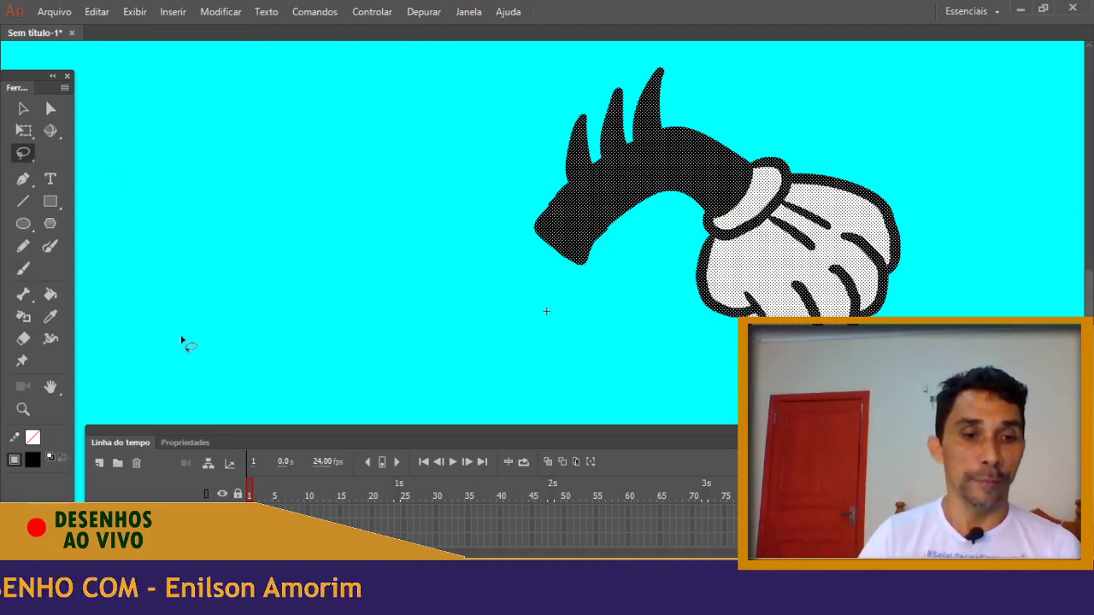
{"action": "left_click", "coordinate": [183, 342]}
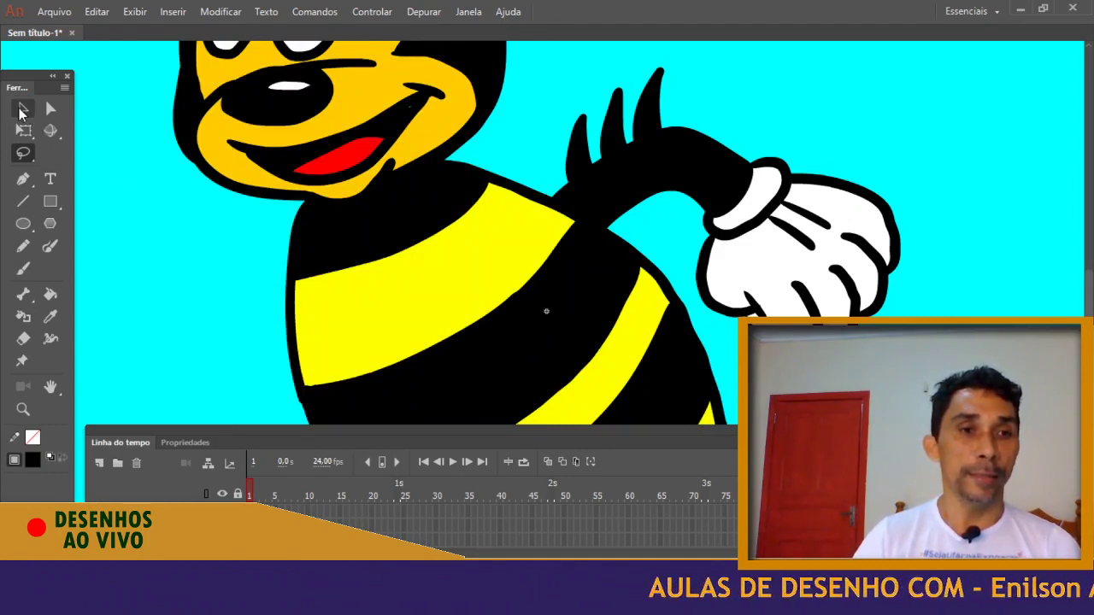
{"action": "key", "text": "ctrl+a"}
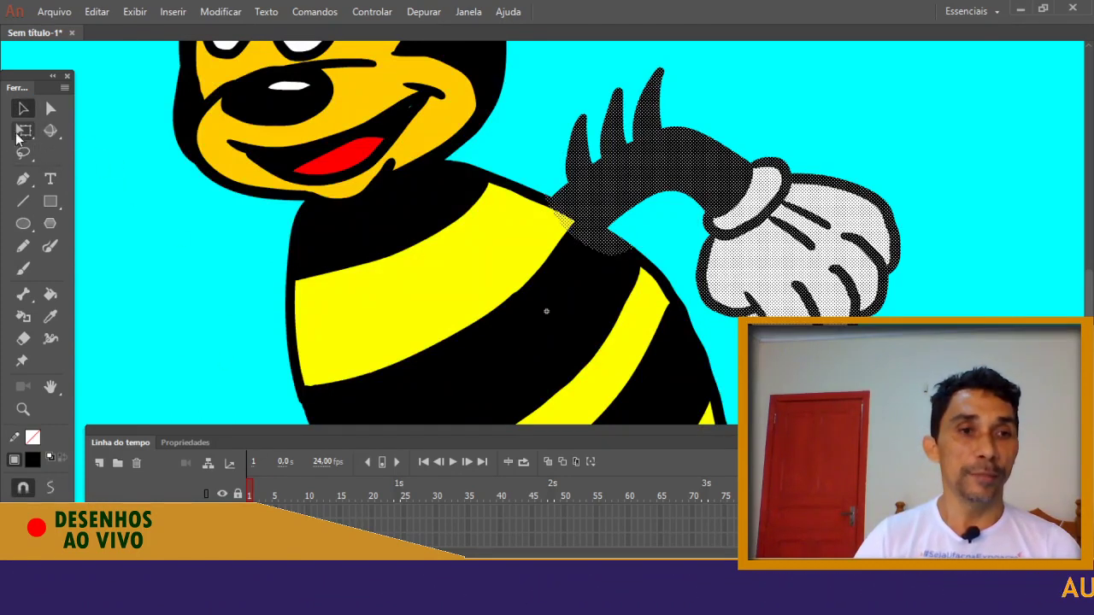
Erase a gap between the original back arm's shoulder end and the bee's body to detach the arm
{"action": "left_click", "coordinate": [795, 140]}
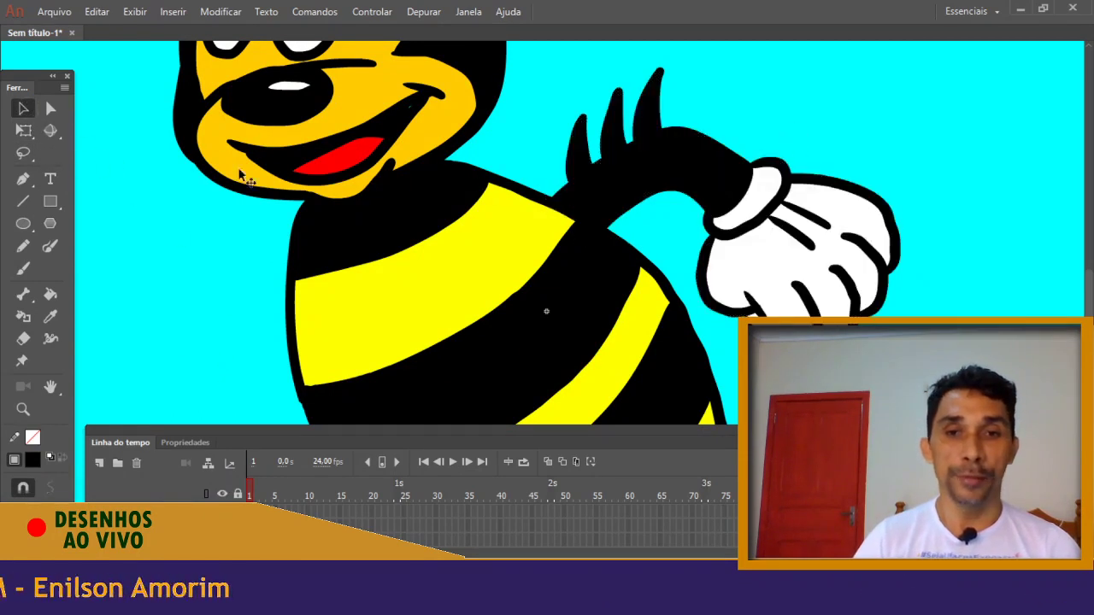
{"action": "left_click", "coordinate": [24, 340]}
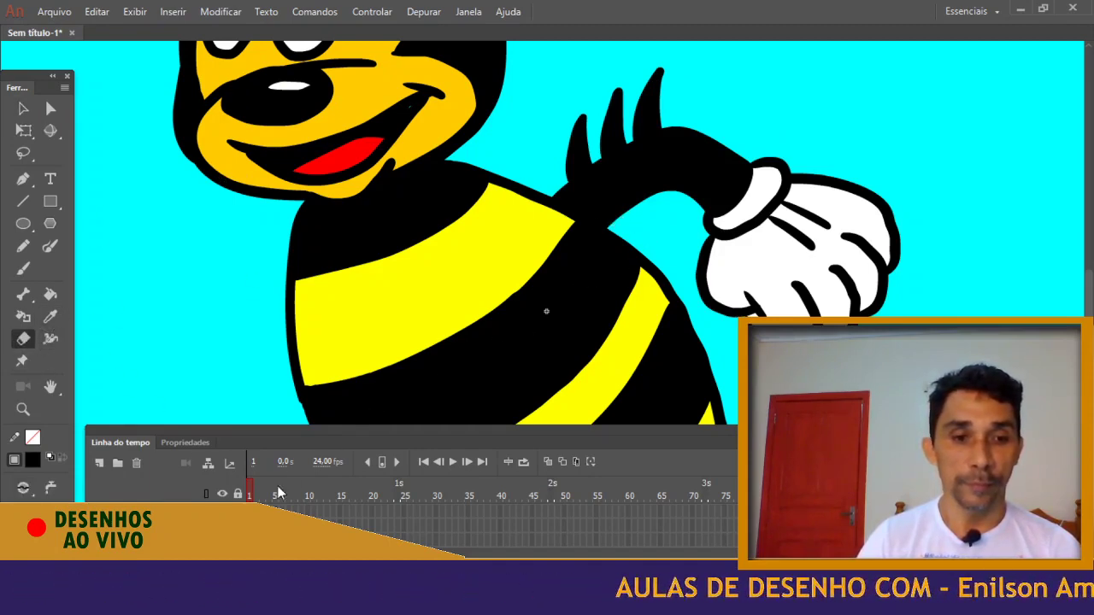
{"action": "key", "text": "ctrl+a"}
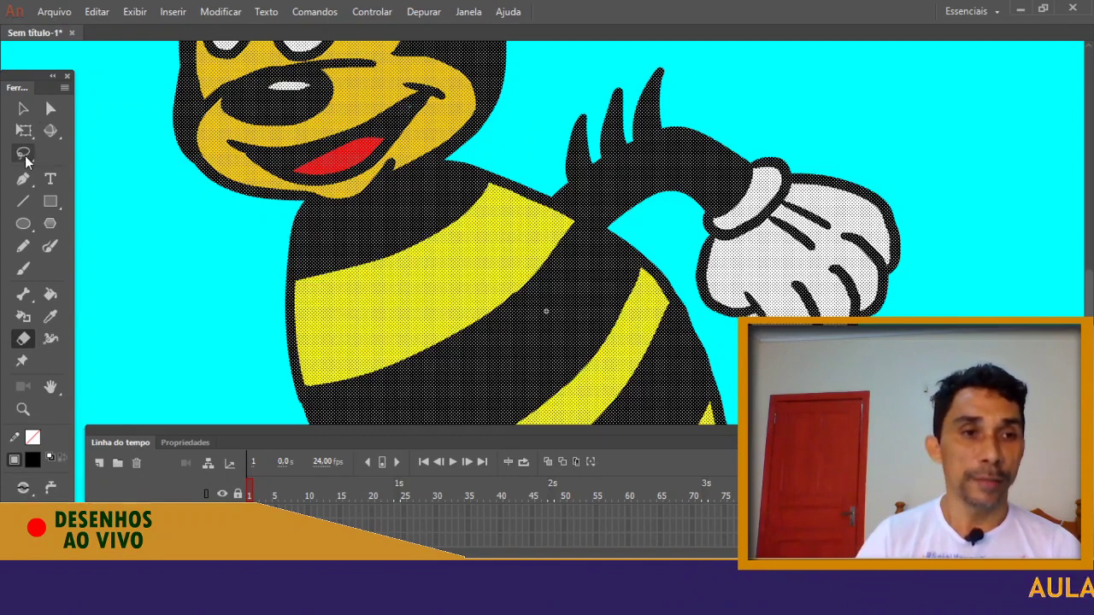
{"action": "left_click", "coordinate": [22, 272]}
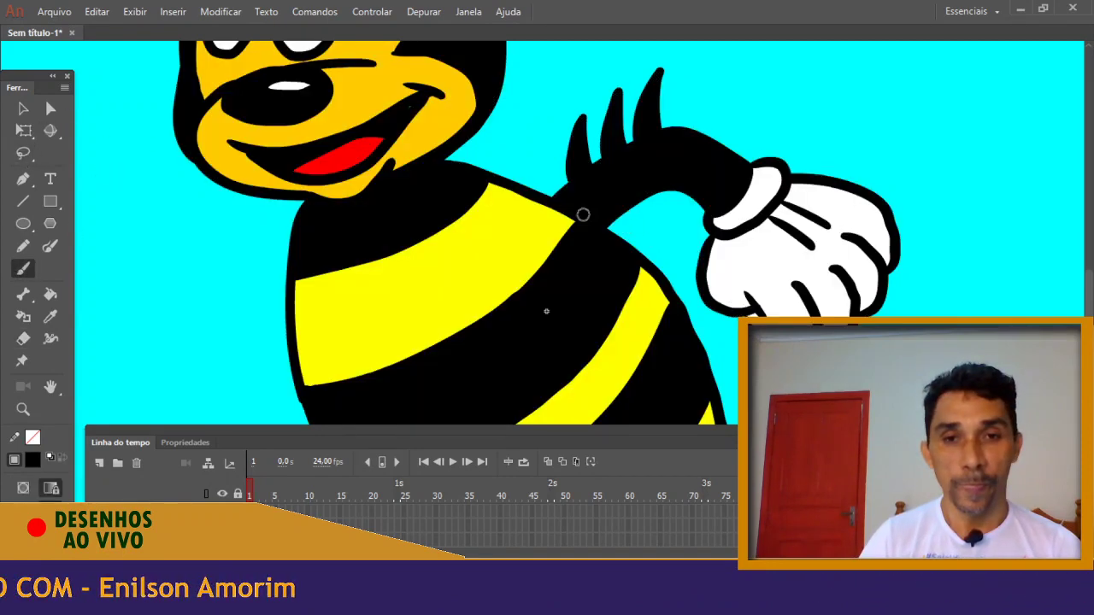
{"action": "left_click", "coordinate": [29, 340]}
{"action": "left_click_drag", "start_coordinate": [613, 228], "coordinate": [554, 193]}
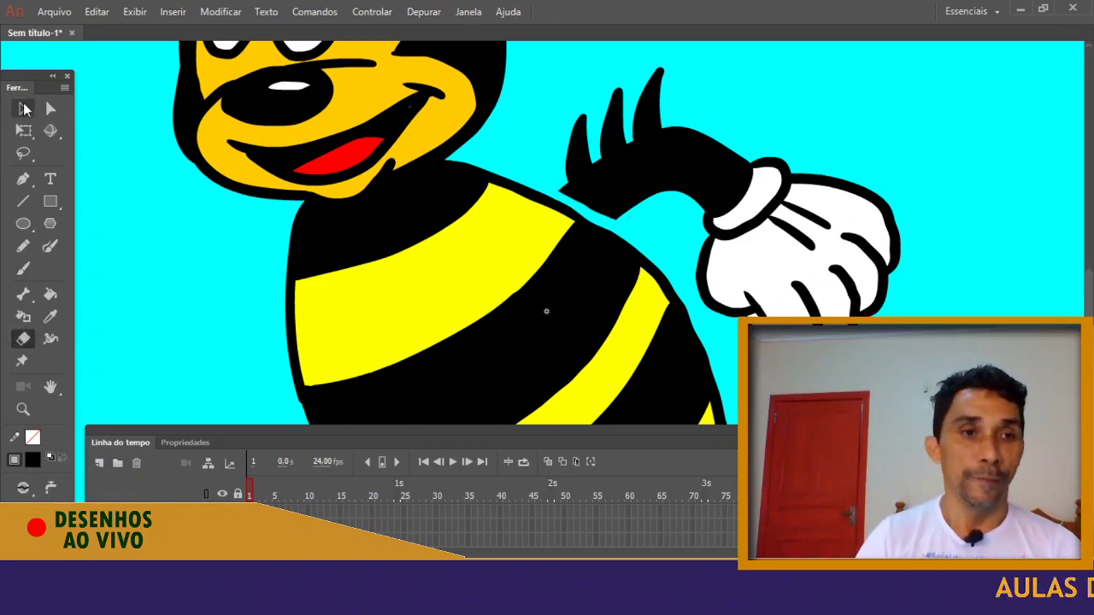
Delete the detached original back arm and its glove from the bee's body layer
{"action": "double_click", "coordinate": [629, 209]}
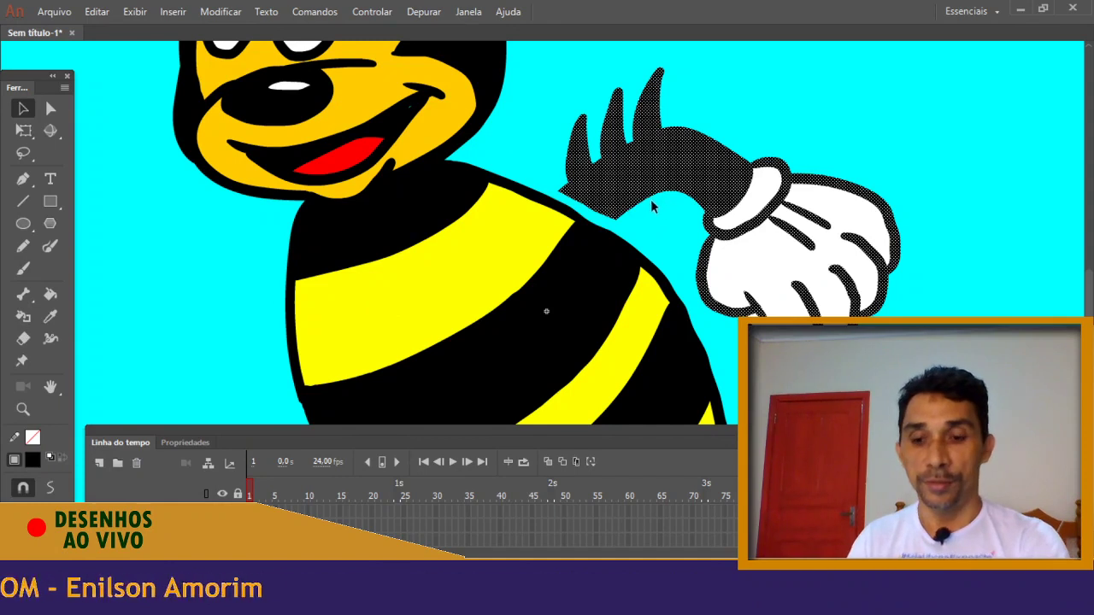
{"action": "key", "text": "Delete"}
{"action": "left_click", "coordinate": [752, 202]}
{"action": "key", "text": "Delete"}
{"action": "left_click", "coordinate": [778, 253]}
{"action": "key", "text": "Delete"}
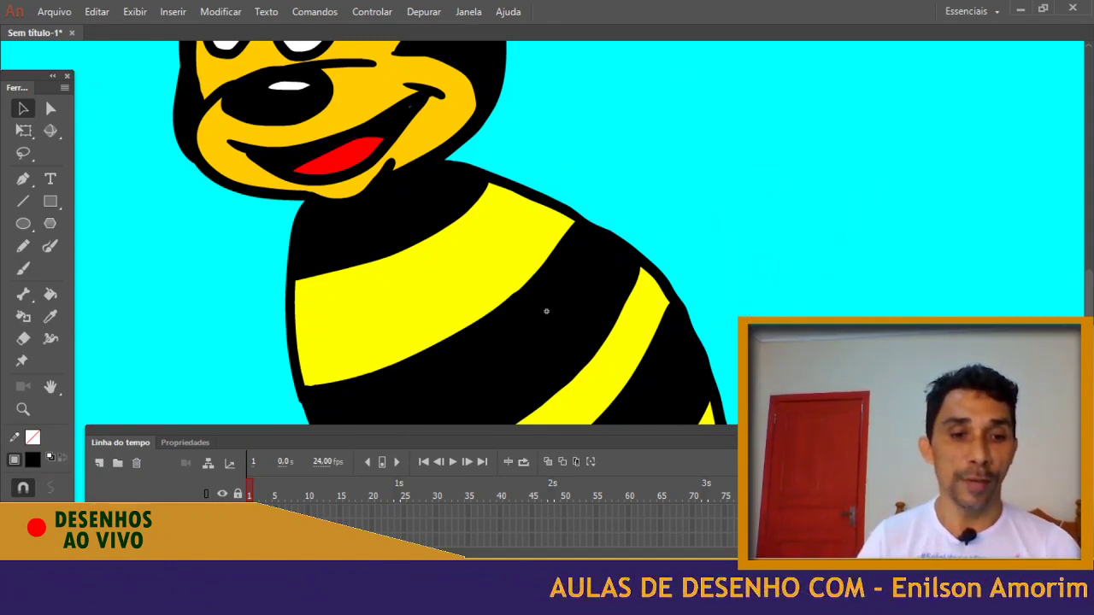
Show the repaired back arm and the front arm layers again together with the bee's body
{"action": "key", "text": "ctrl+z"}
{"action": "key", "text": "ctrl+z"}
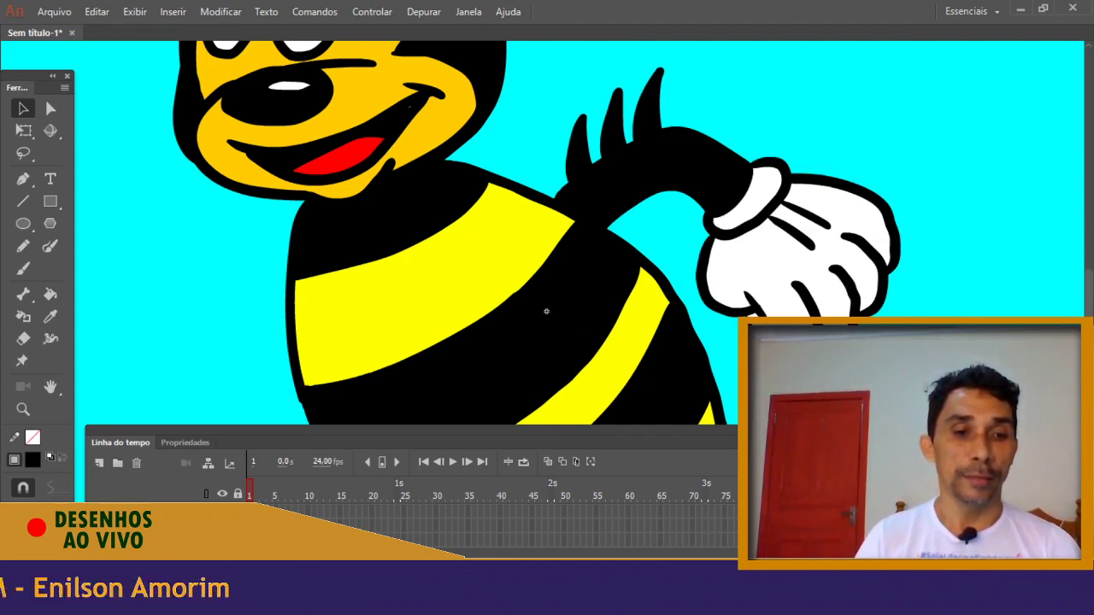
{"action": "key", "text": "ctrl+z"}
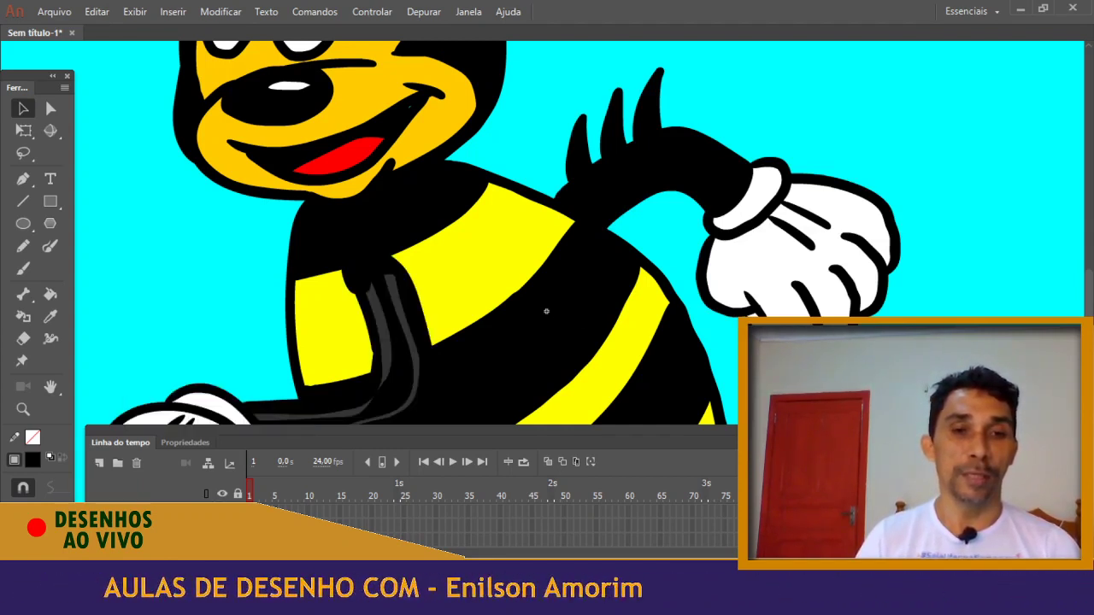
Thicken the front arm's inner edge with the black Brush and check the arm with the body layer briefly hidden
{"action": "left_click_drag", "start_coordinate": [386, 296], "coordinate": [402, 139]}
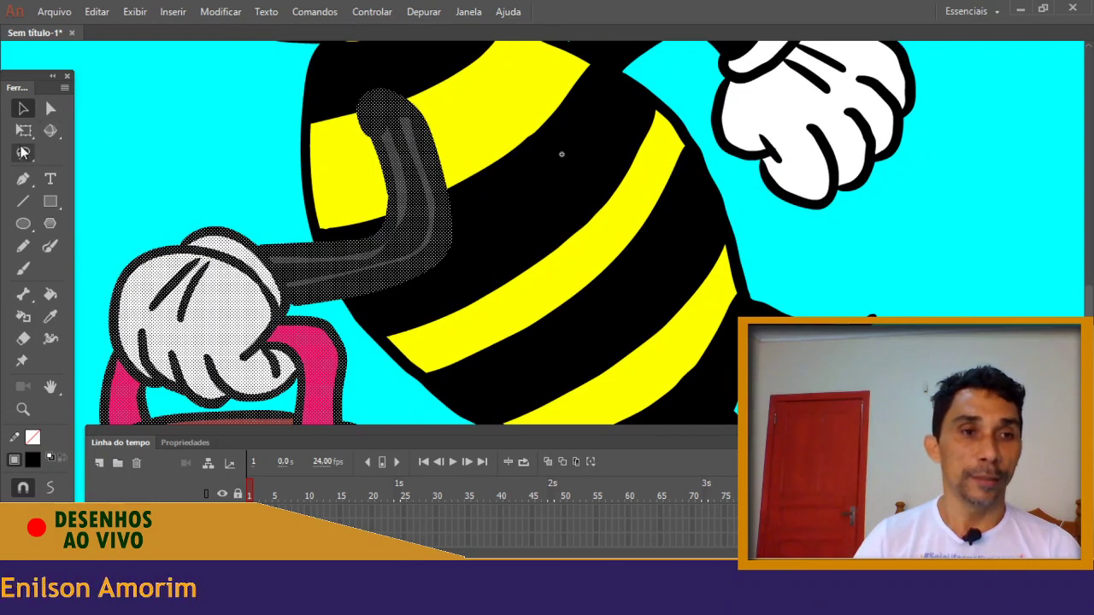
{"action": "left_click", "coordinate": [118, 151]}
{"action": "left_click", "coordinate": [25, 270]}
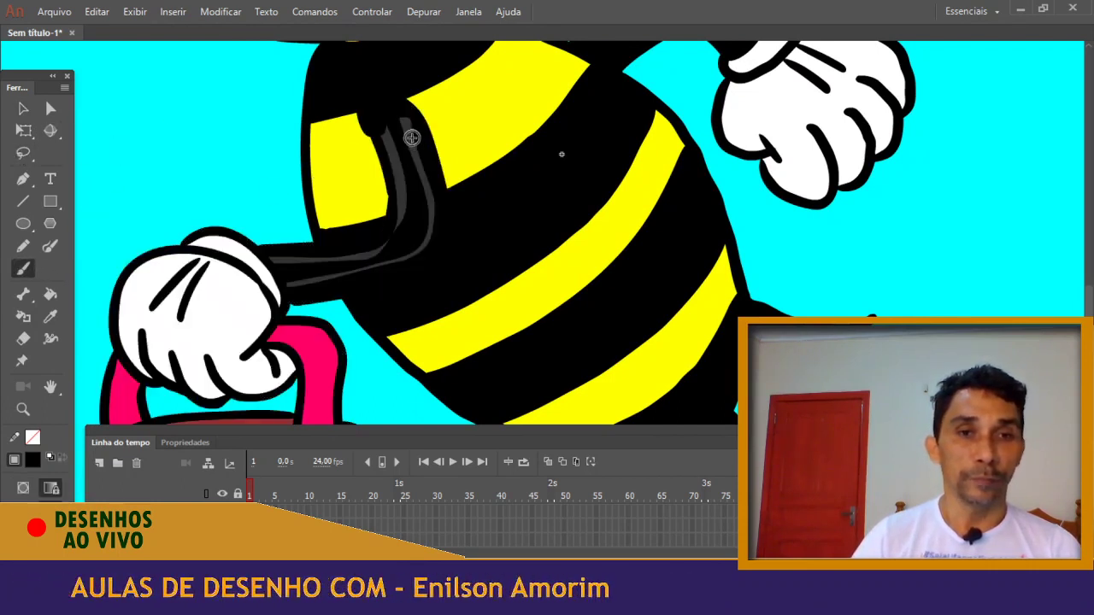
{"action": "left_click_drag", "start_coordinate": [377, 124], "coordinate": [377, 237]}
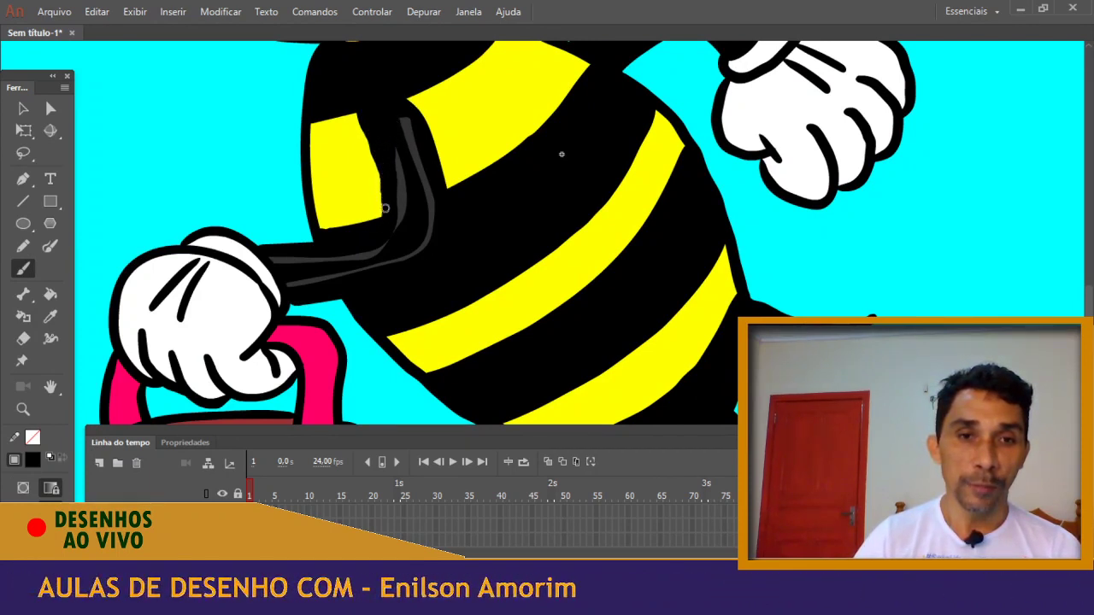
{"action": "left_click", "coordinate": [222, 523]}
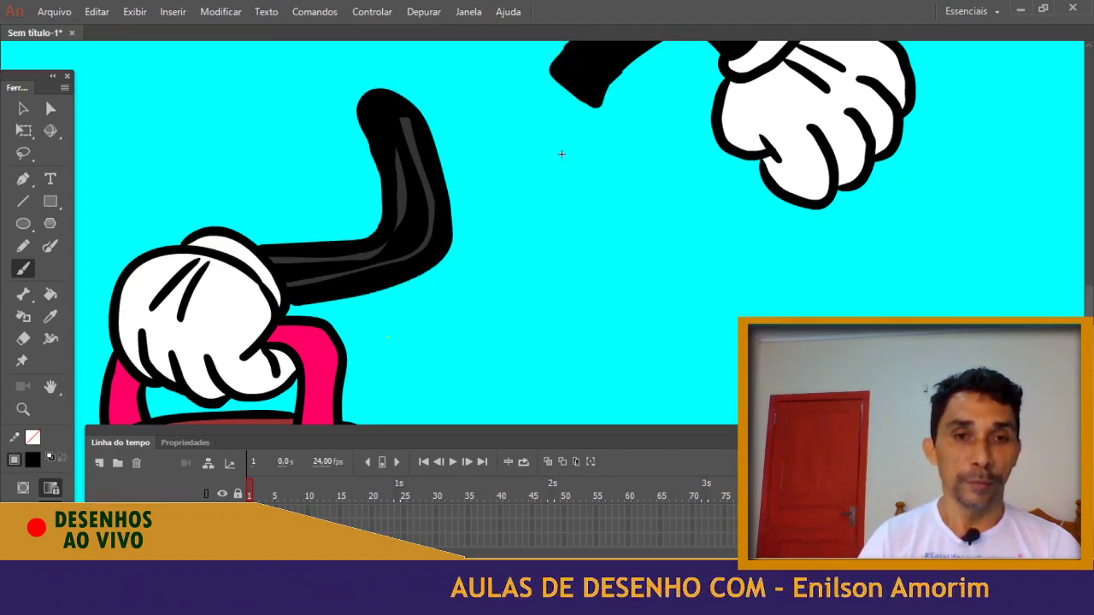
{"action": "key", "text": "ctrl+z"}
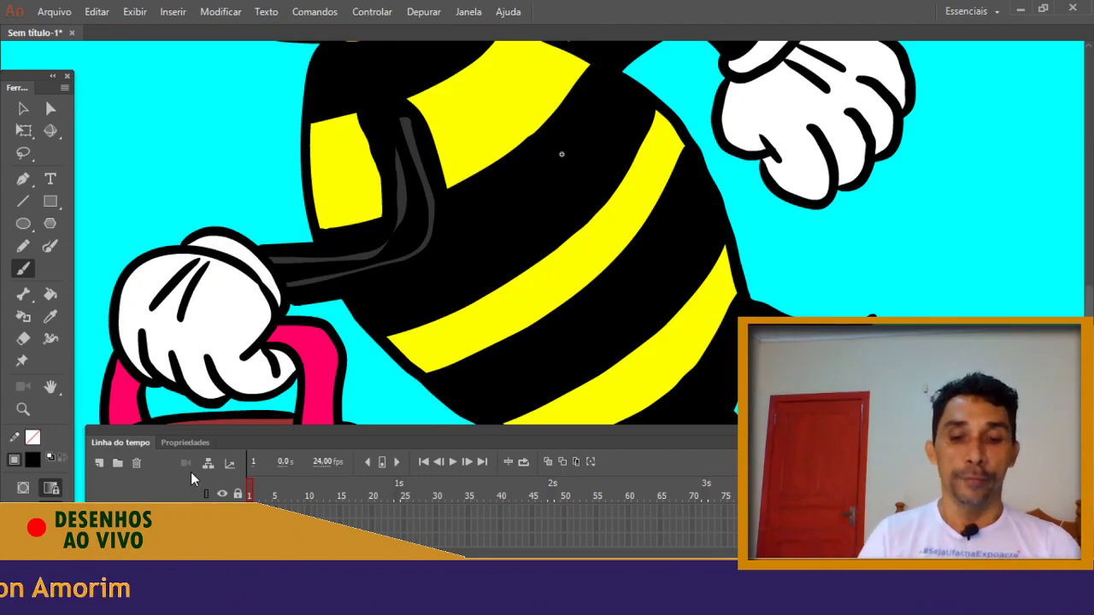
Erase thin gaps between the bee's abdomen and the tops of both legs to detach them from the body
{"action": "key", "text": "ctrl+minus"}
{"action": "key", "text": "ctrl+minus"}
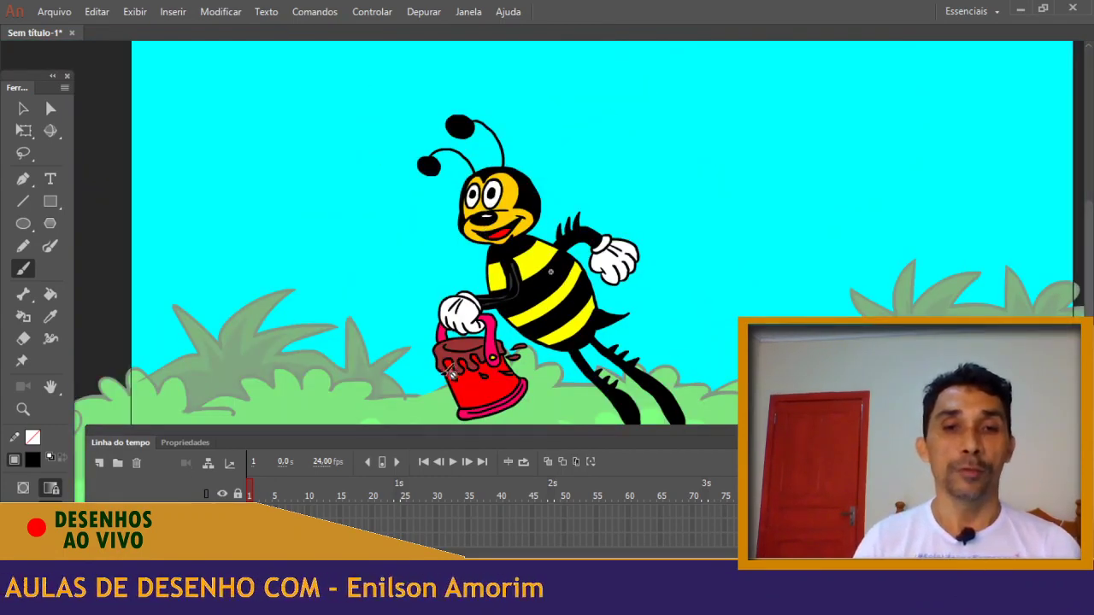
{"action": "left_click_drag", "start_coordinate": [453, 376], "coordinate": [427, 245]}
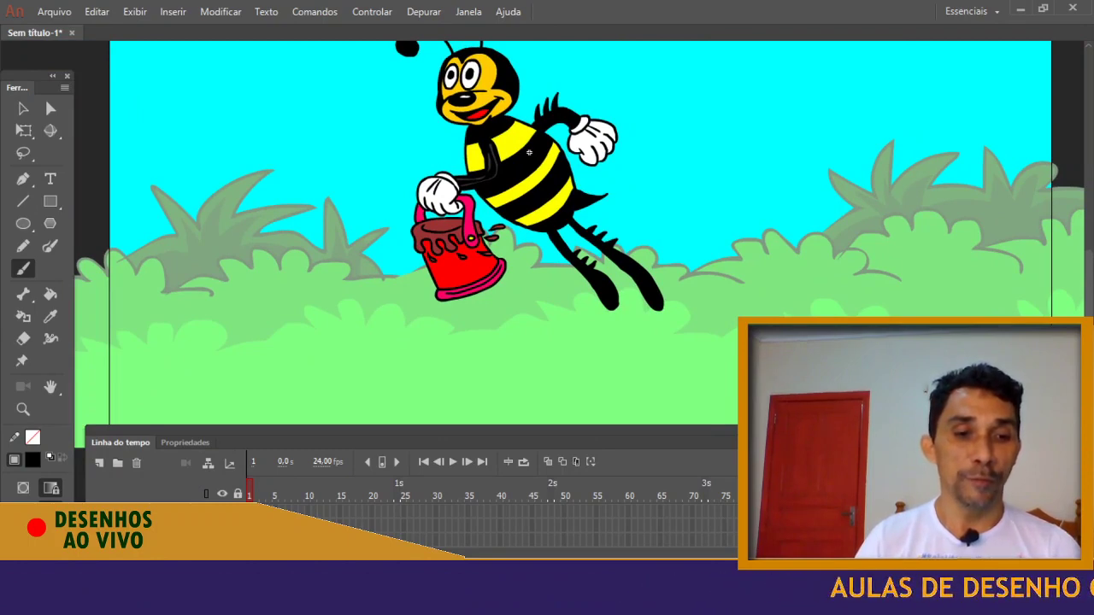
{"action": "key", "text": "ctrl+a"}
{"action": "key", "text": "ctrl+="}
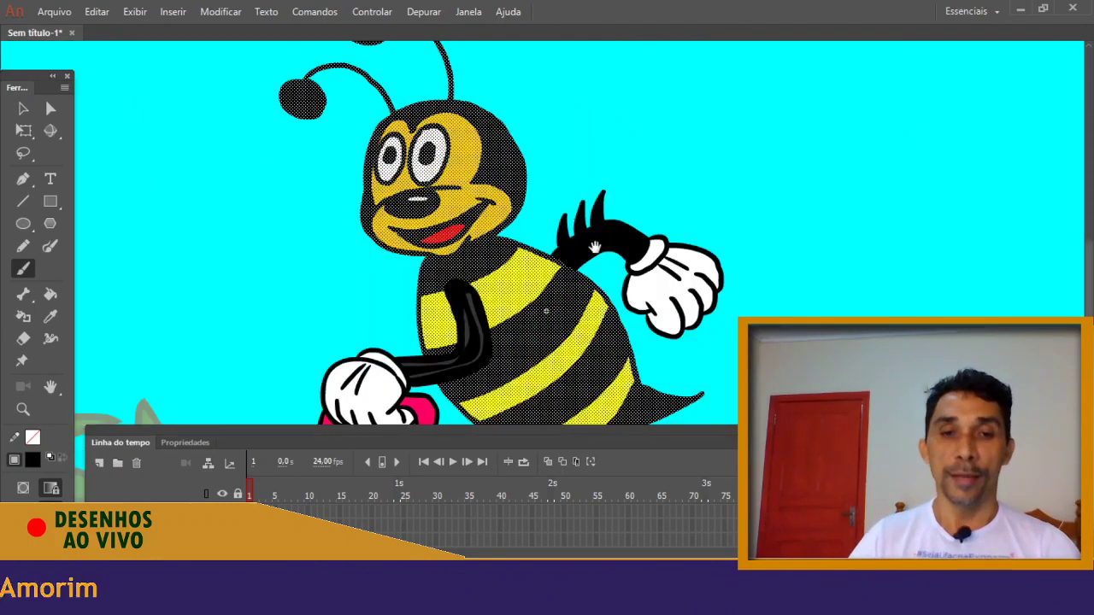
{"action": "left_click_drag", "start_coordinate": [493, 236], "coordinate": [371, 93]}
{"action": "left_click_drag", "start_coordinate": [425, 307], "coordinate": [379, 232]}
{"action": "left_click", "coordinate": [26, 157]}
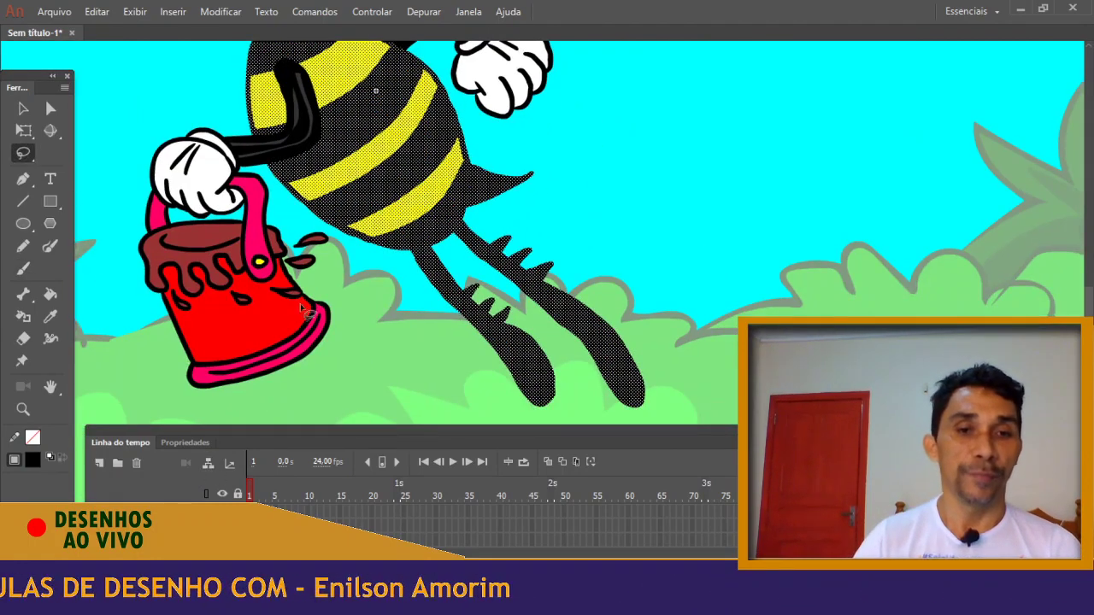
{"action": "left_click", "coordinate": [297, 301]}
{"action": "key", "text": "e"}
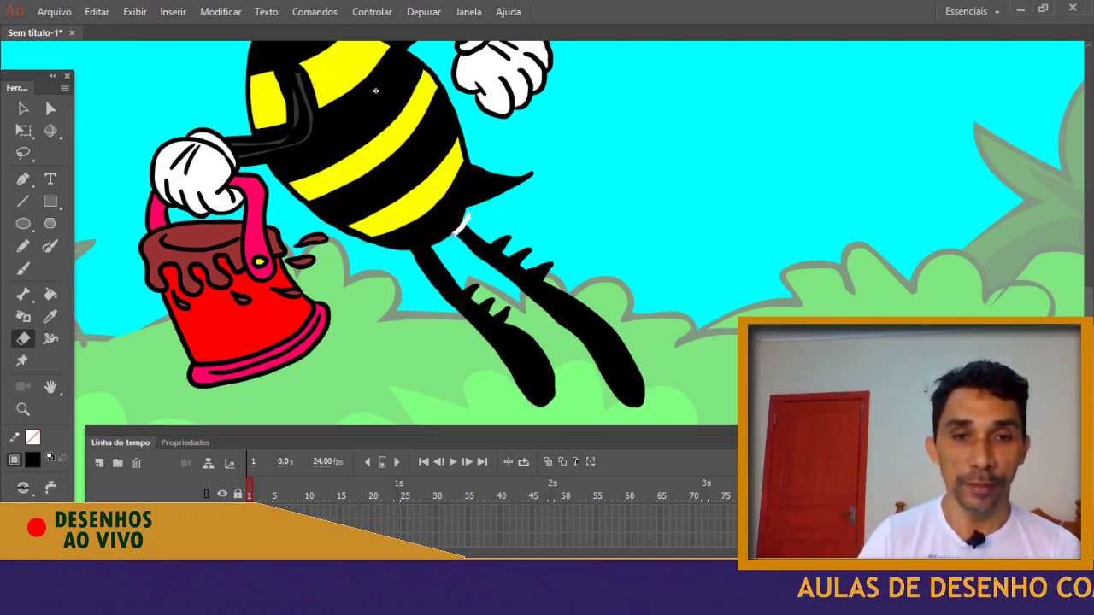
{"action": "left_click_drag", "start_coordinate": [374, 254], "coordinate": [373, 254]}
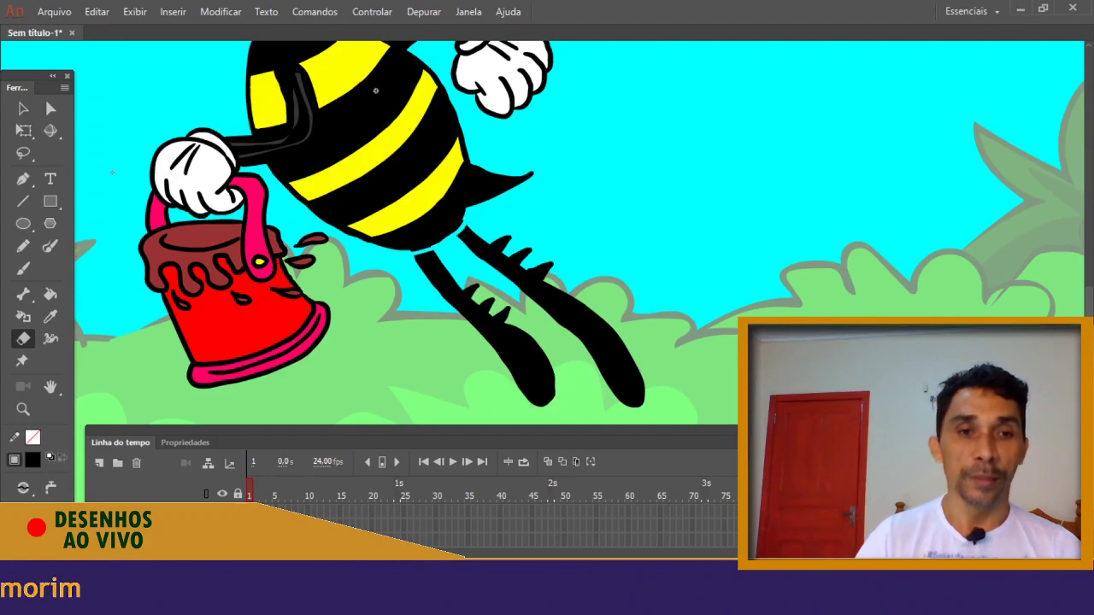
Copy both detached legs in place onto a new layer and hide that layer
{"action": "left_click", "coordinate": [25, 111]}
{"action": "left_click", "coordinate": [479, 329]}
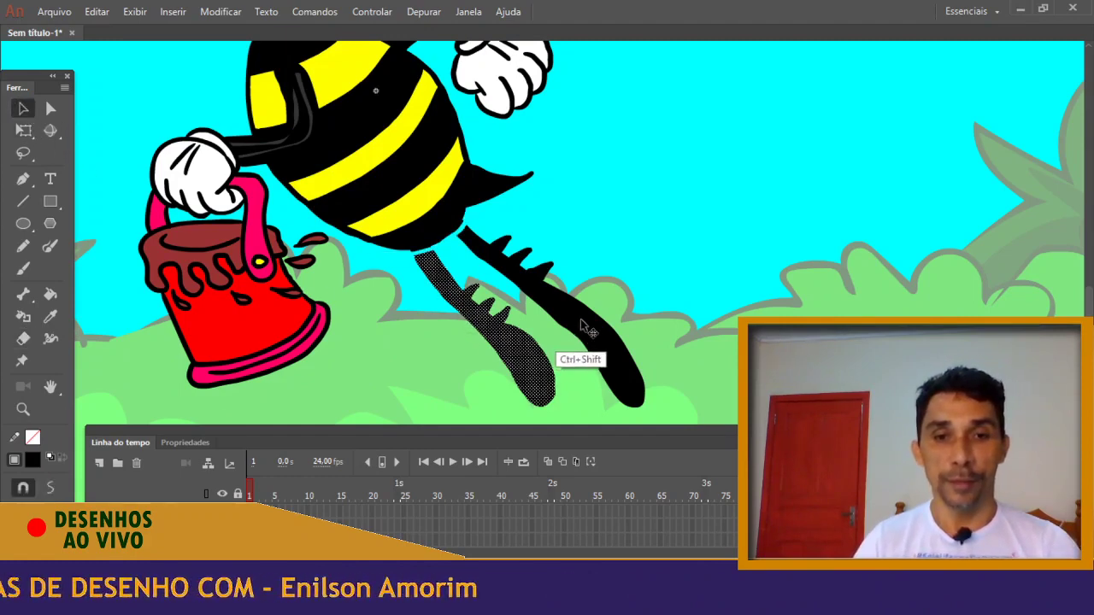
{"action": "left_click", "coordinate": [571, 320], "text": "shift"}
{"action": "key", "text": "ctrl+c"}
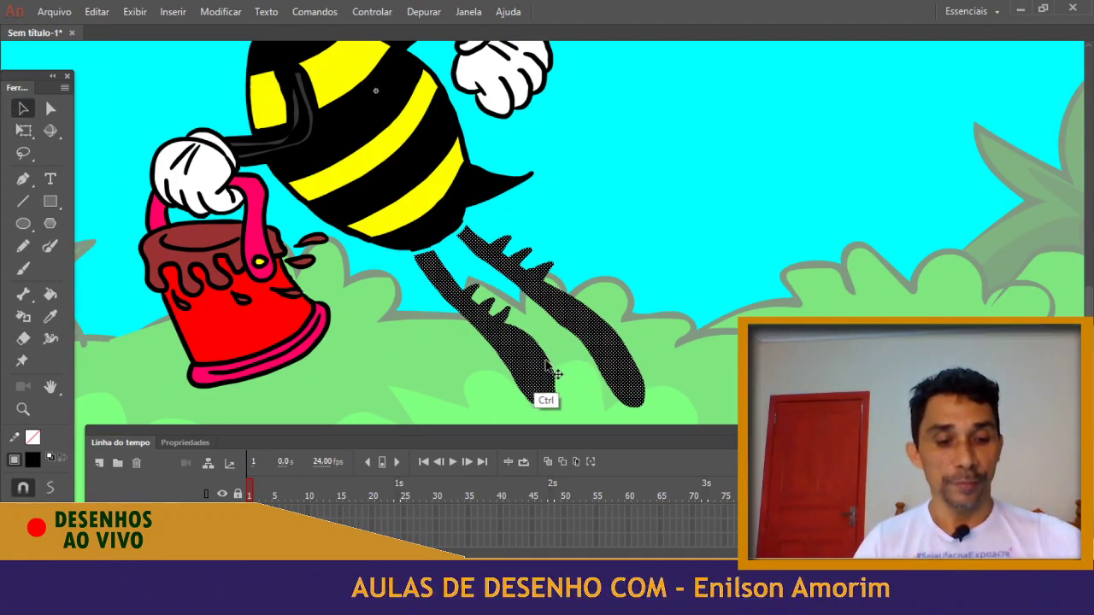
{"action": "left_click", "coordinate": [99, 462]}
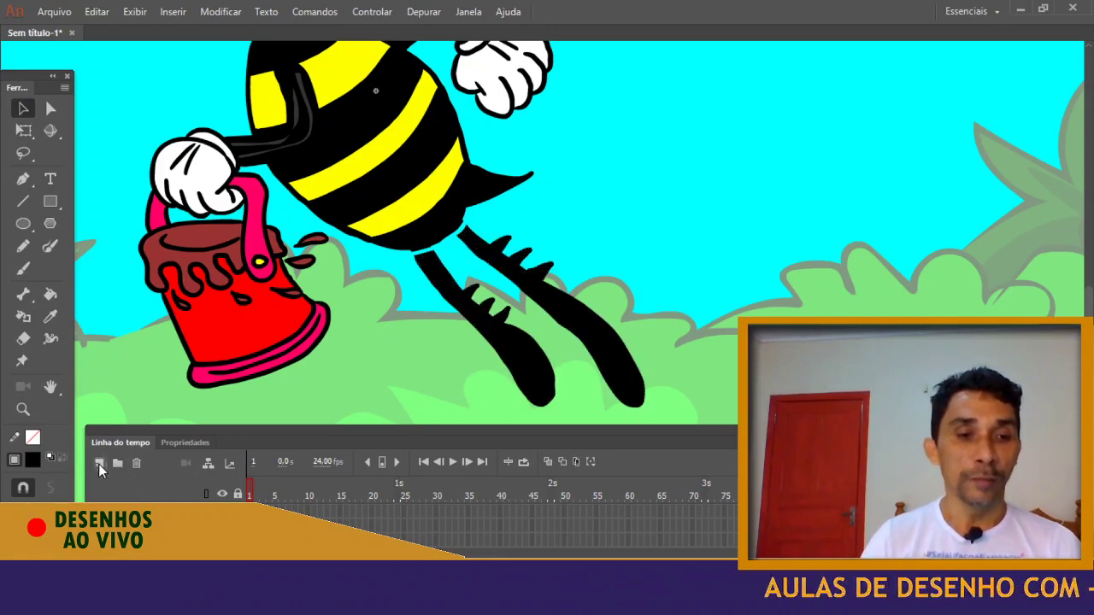
{"action": "key", "text": "ctrl+z"}
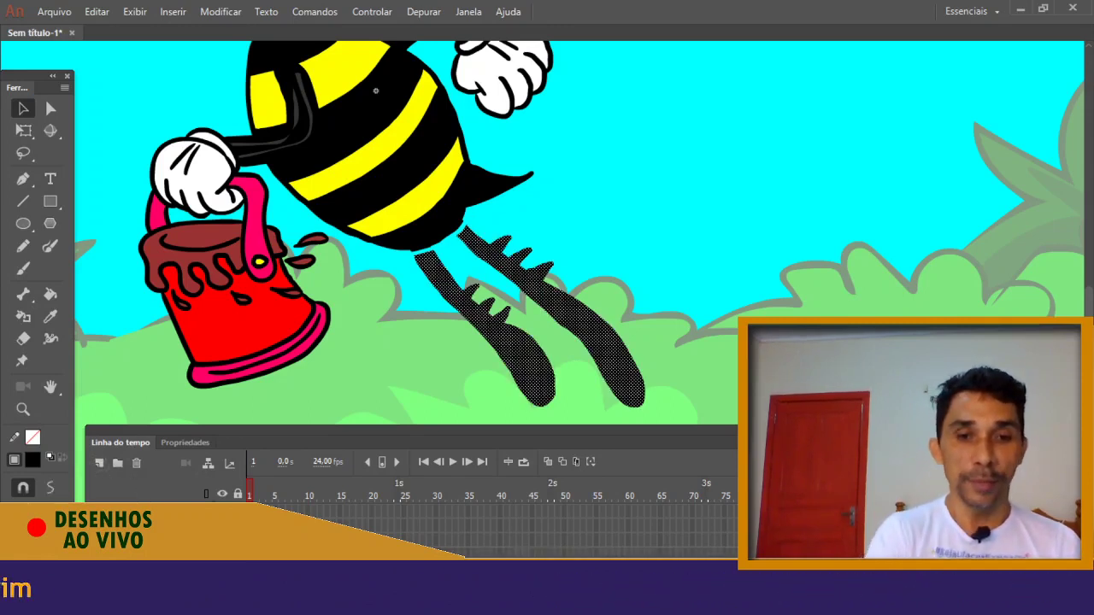
{"action": "key", "text": "ctrl+z"}
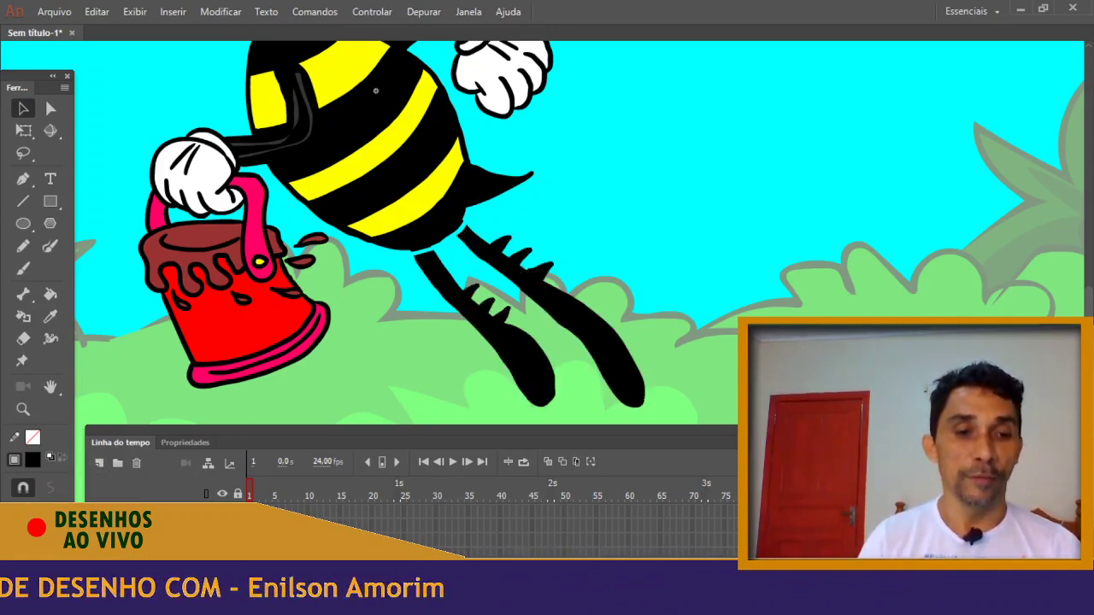
Delete the original legs from the bee's body layer
{"action": "key", "text": "ctrl+z"}
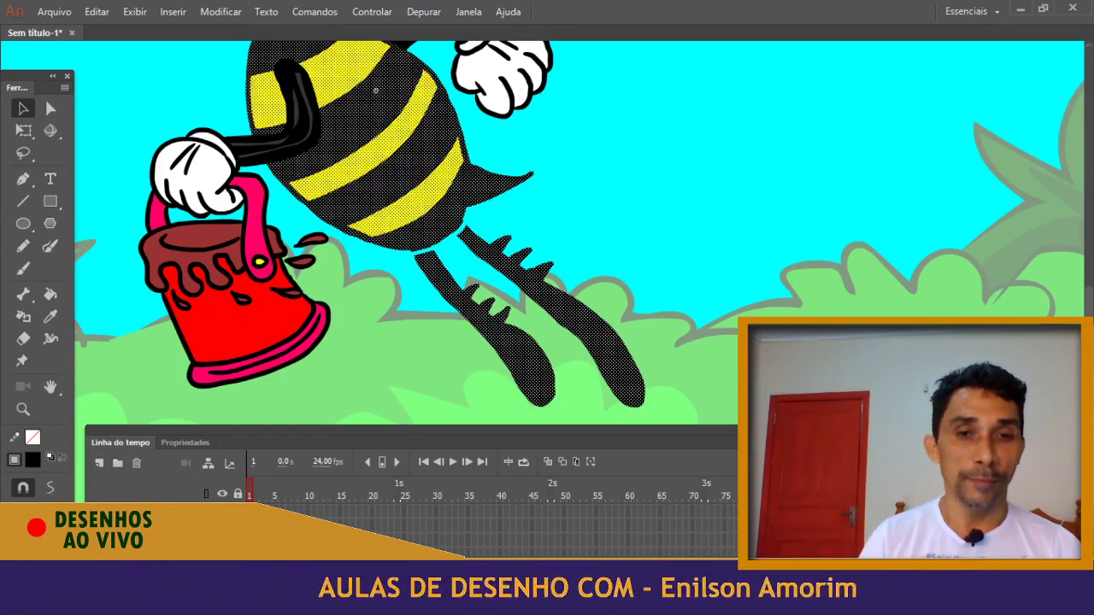
{"action": "key", "text": "ctrl+z"}
{"action": "left_click", "coordinate": [653, 257]}
{"action": "left_click", "coordinate": [605, 350]}
{"action": "key", "text": "Delete"}
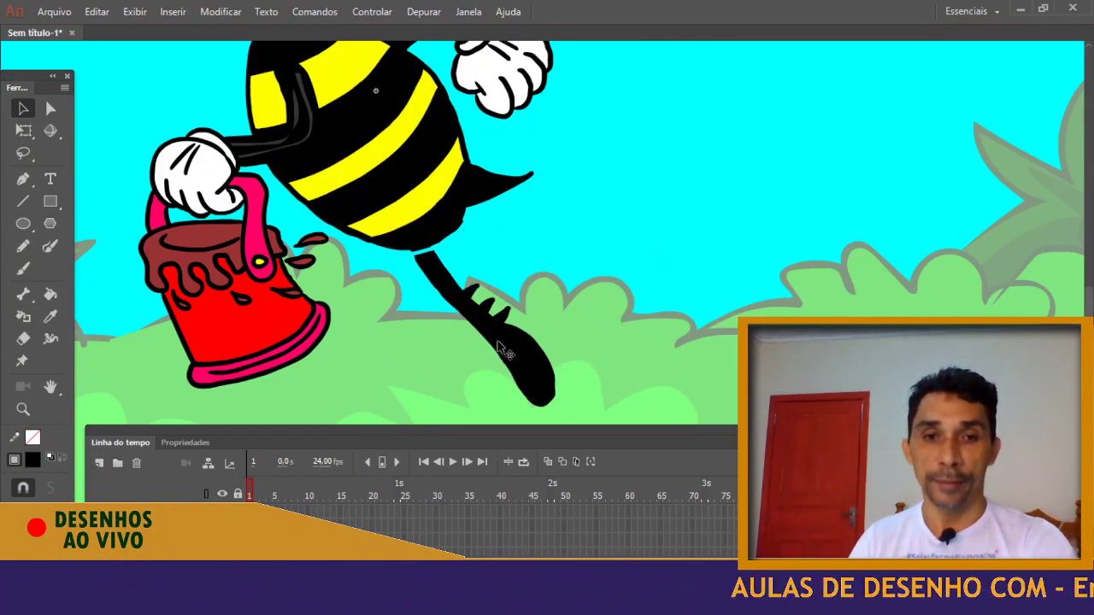
Smooth the abdomen's lower edge with the black Brush where the legs were attached
{"action": "key", "text": "ctrl+="}
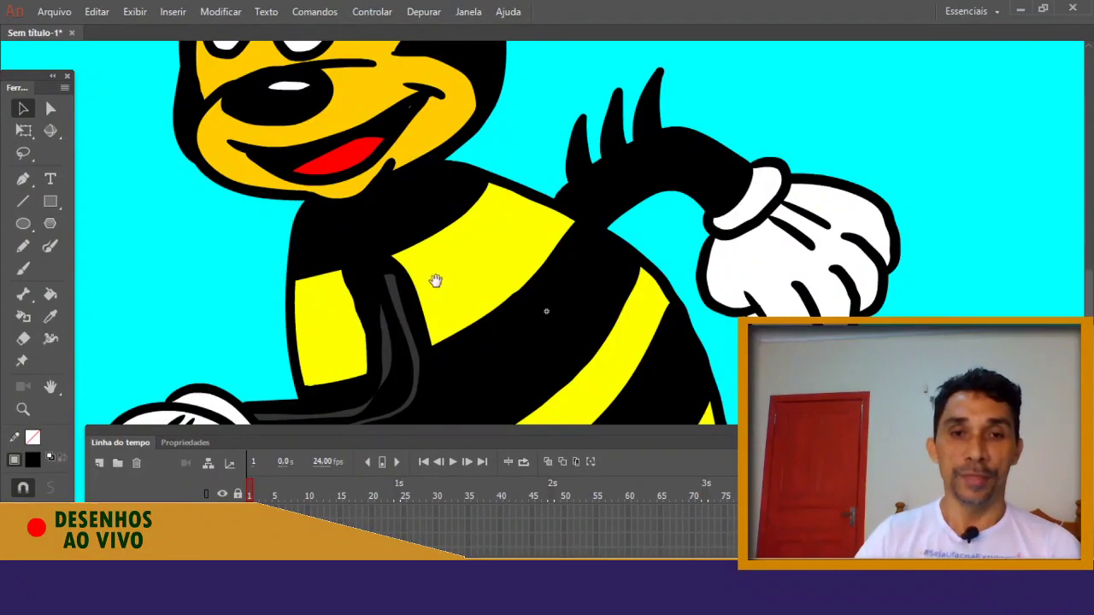
{"action": "left_click_drag", "start_coordinate": [422, 331], "coordinate": [288, 102]}
{"action": "left_click_drag", "start_coordinate": [403, 302], "coordinate": [390, 254]}
{"action": "key", "text": "ctrl+="}
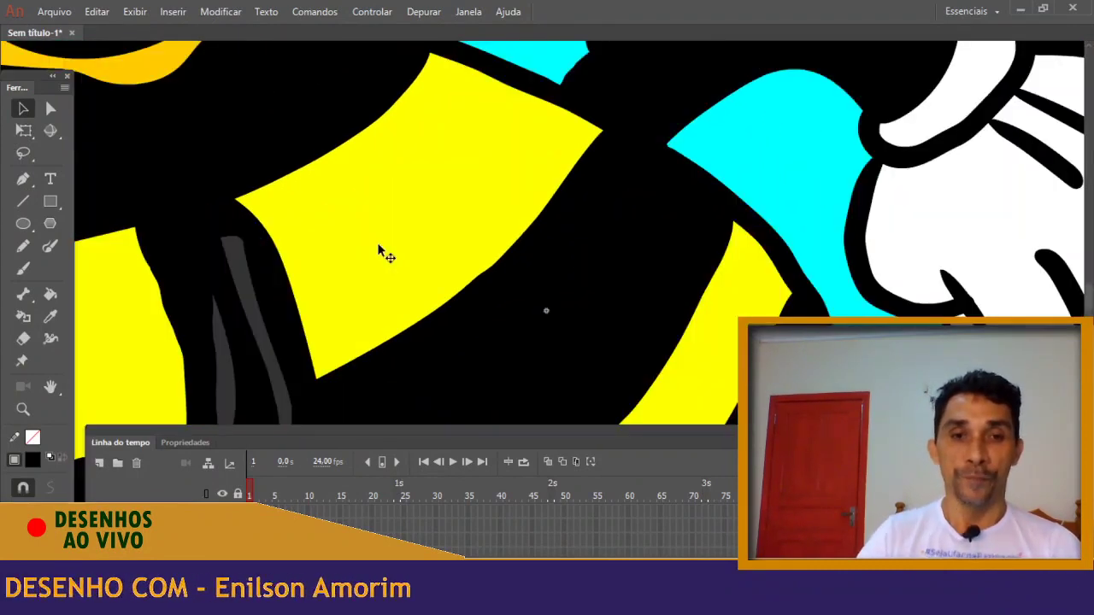
{"action": "left_click", "coordinate": [53, 388]}
{"action": "left_click_drag", "start_coordinate": [539, 398], "coordinate": [412, 161]}
{"action": "left_click_drag", "start_coordinate": [478, 402], "coordinate": [412, 230]}
{"action": "key", "text": "b"}
{"action": "mouse_move", "coordinate": [622, 165]}
{"action": "left_mouse_down"}
{"action": "mouse_move", "coordinate": [597, 219]}
{"action": "mouse_move", "coordinate": [561, 255]}
{"action": "mouse_move", "coordinate": [521, 284]}
{"action": "mouse_move", "coordinate": [453, 308]}
{"action": "left_mouse_up"}
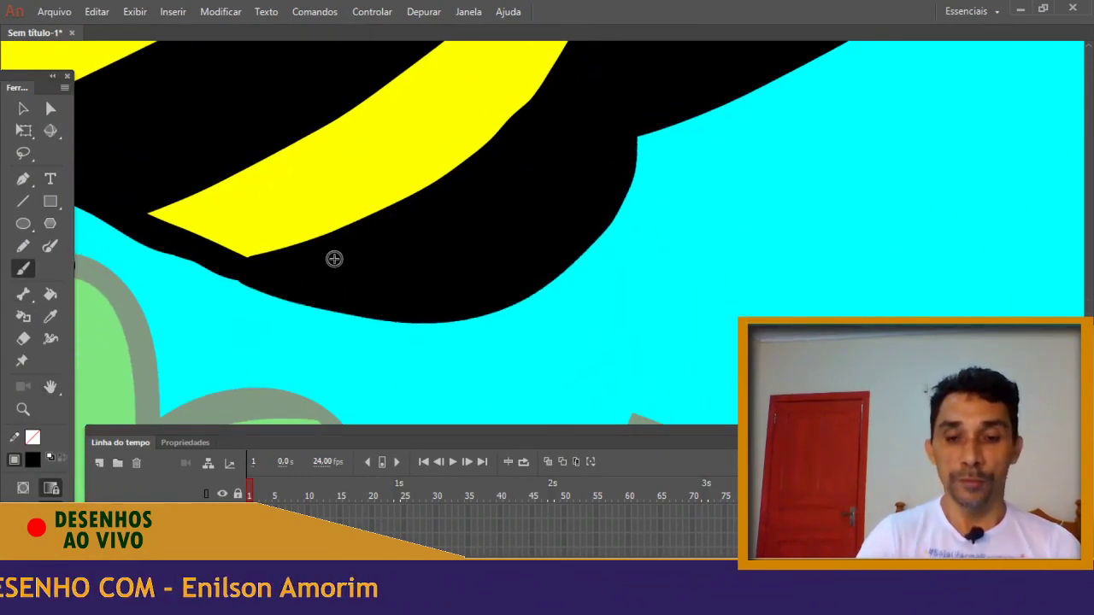
Show the legs layer, select both legs, and duplicate the layer
{"action": "key", "text": "ctrl+2"}
{"action": "left_click_drag", "start_coordinate": [394, 279], "coordinate": [324, 230]}
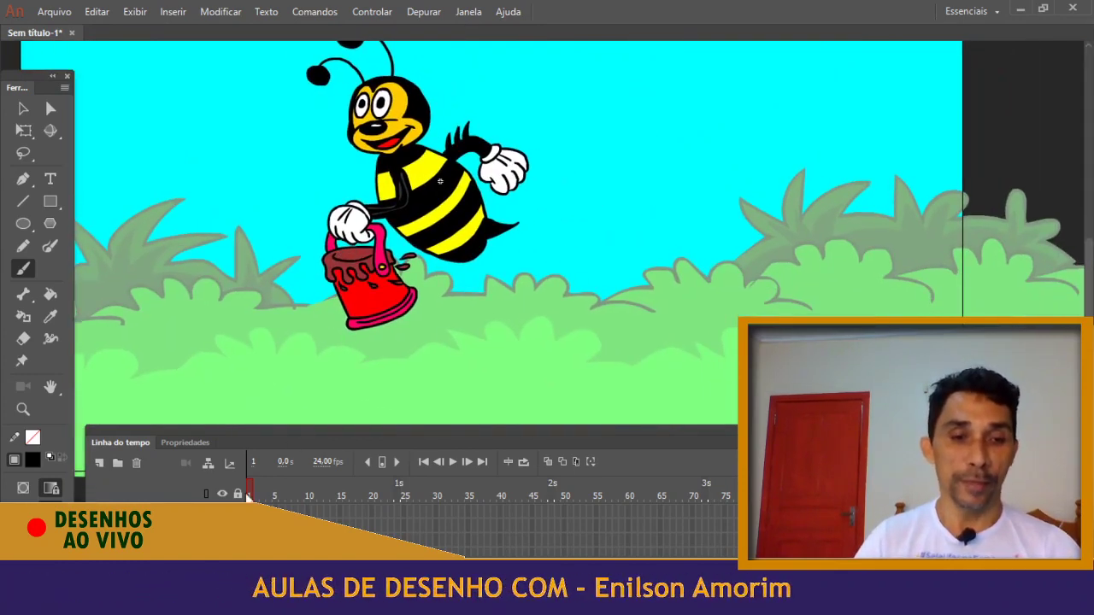
{"action": "left_click", "coordinate": [223, 525]}
{"action": "key", "text": "ctrl+a"}
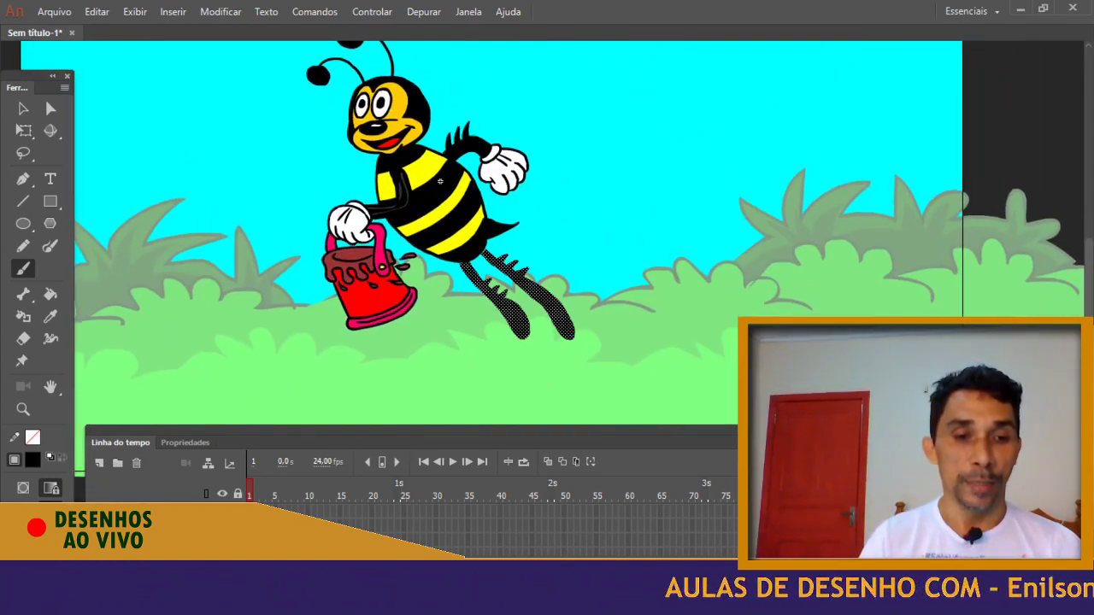
{"action": "key", "text": "ctrl+equal"}
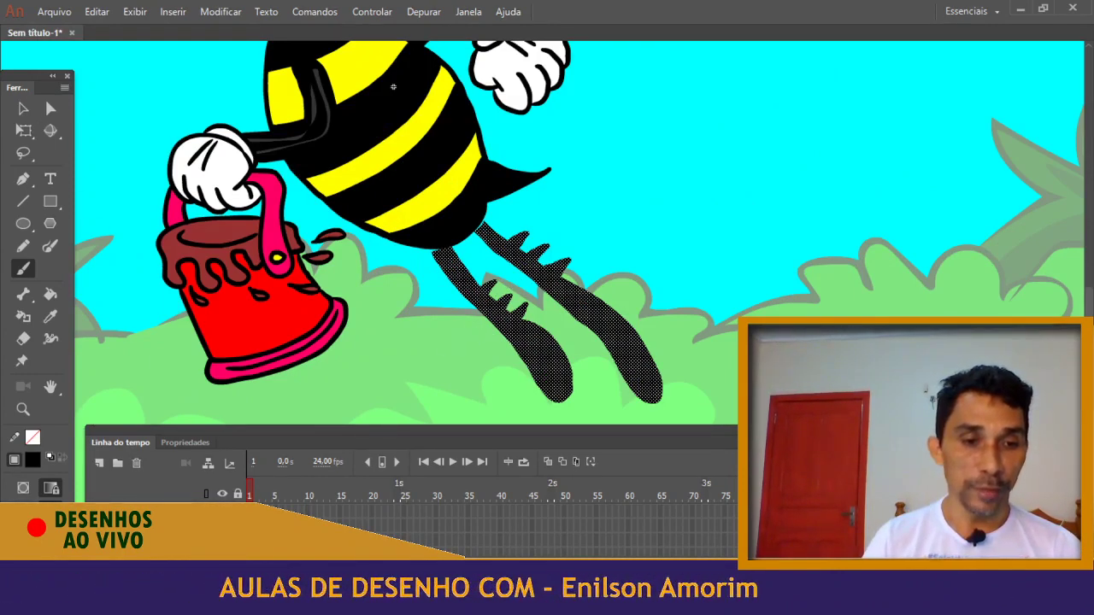
{"action": "right_click", "coordinate": [172, 523]}
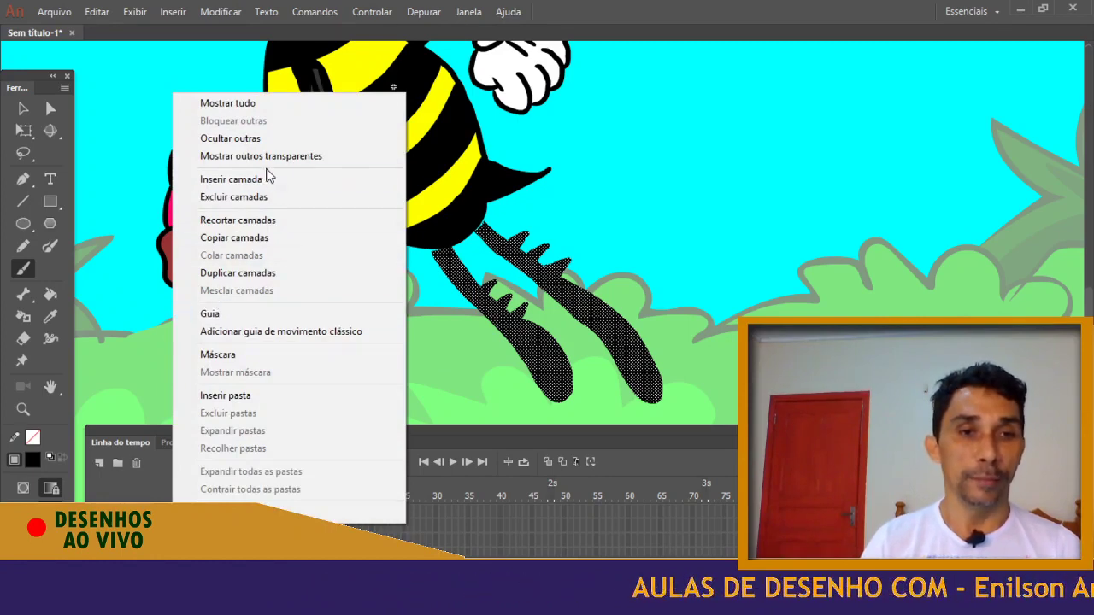
{"action": "left_click", "coordinate": [254, 273]}
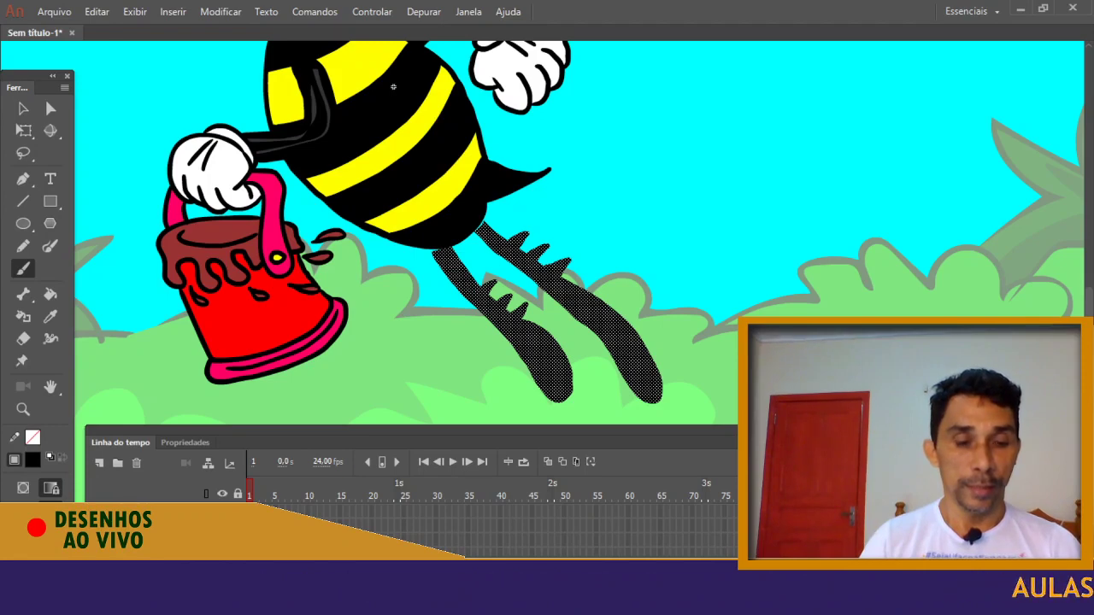
Delete the leg nearer the stinger from one of the two legs layers
{"action": "key", "text": "Escape"}
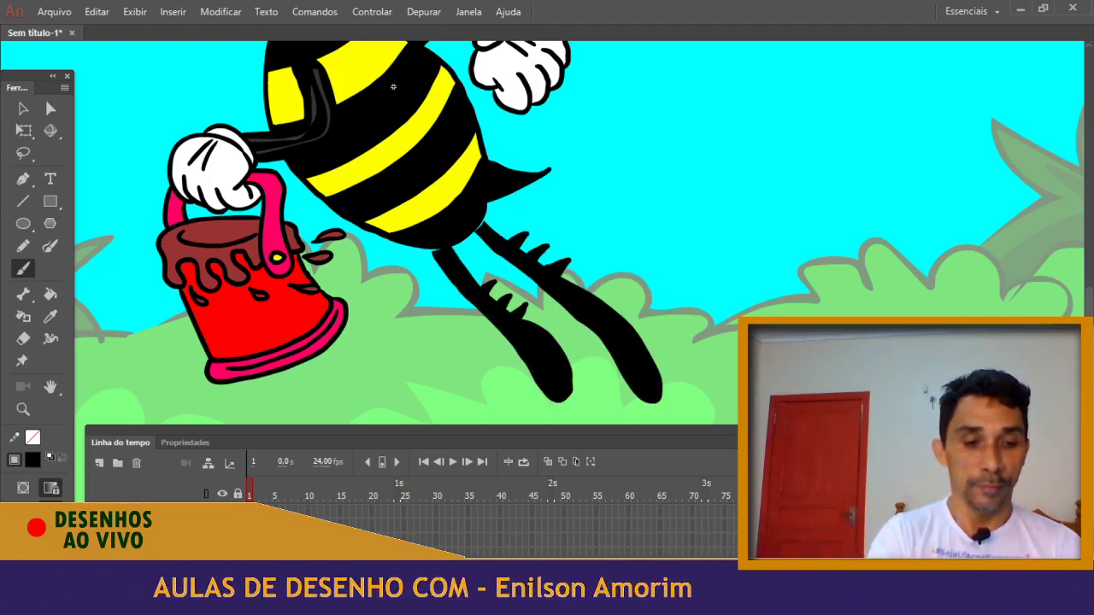
{"action": "key", "text": "l"}
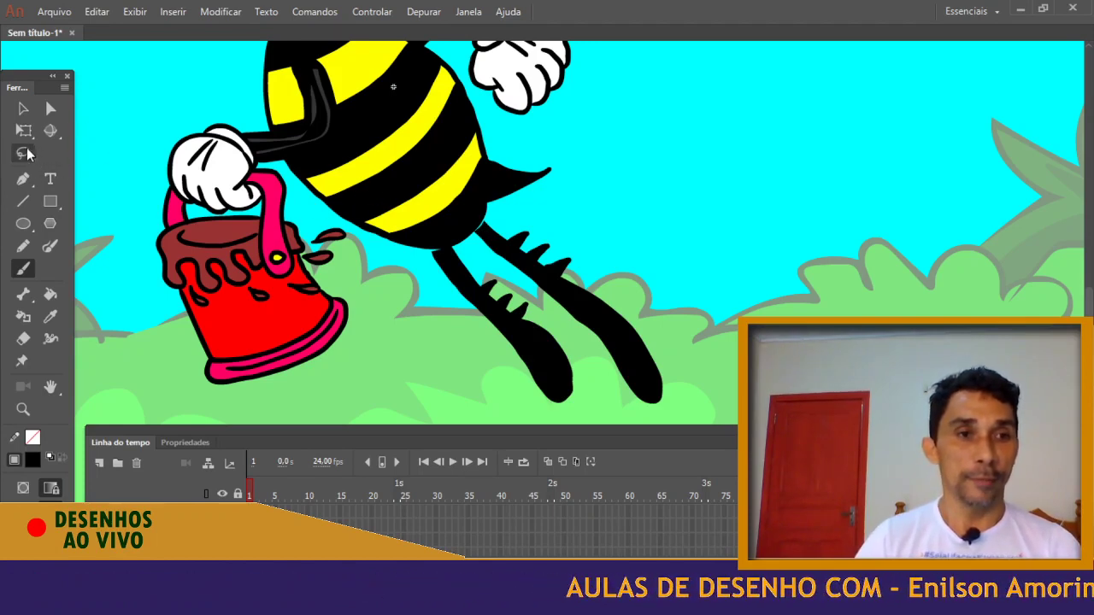
{"action": "scroll", "coordinate": [373, 266], "scroll_direction": "down", "scroll_amount": 3}
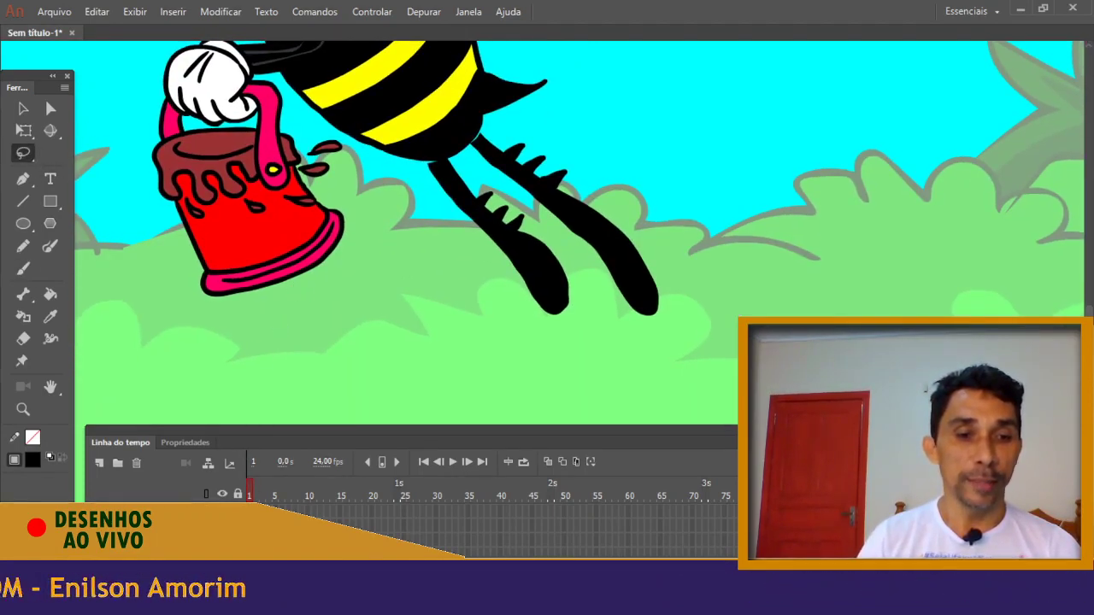
{"action": "left_click_drag", "start_coordinate": [478, 153], "coordinate": [432, 160]}
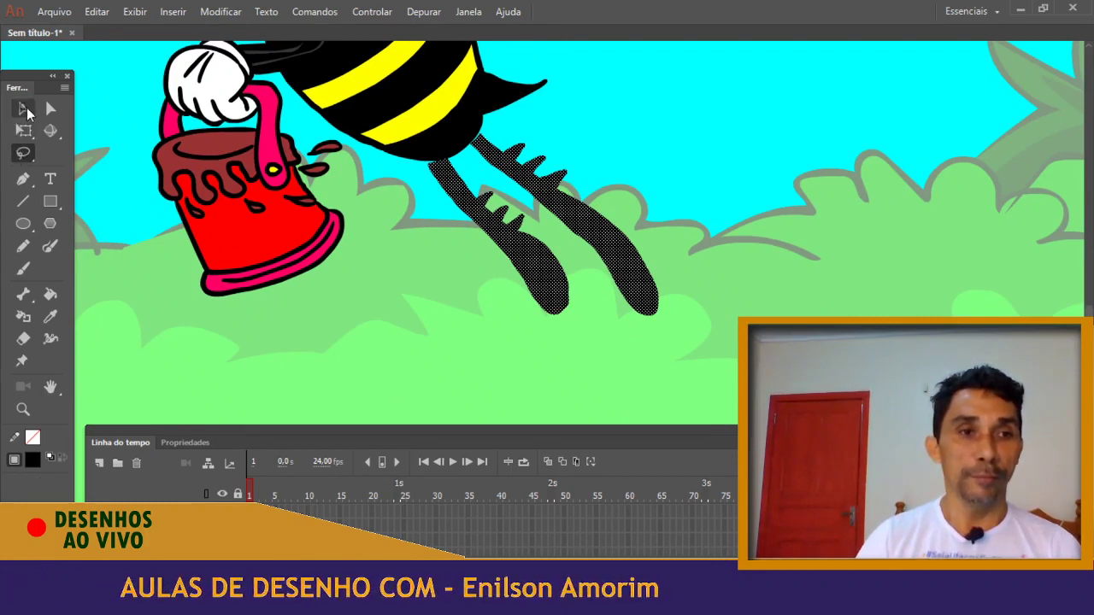
{"action": "left_click", "coordinate": [26, 109]}
{"action": "left_click", "coordinate": [644, 165]}
{"action": "left_click", "coordinate": [613, 256]}
{"action": "key", "text": "Delete"}
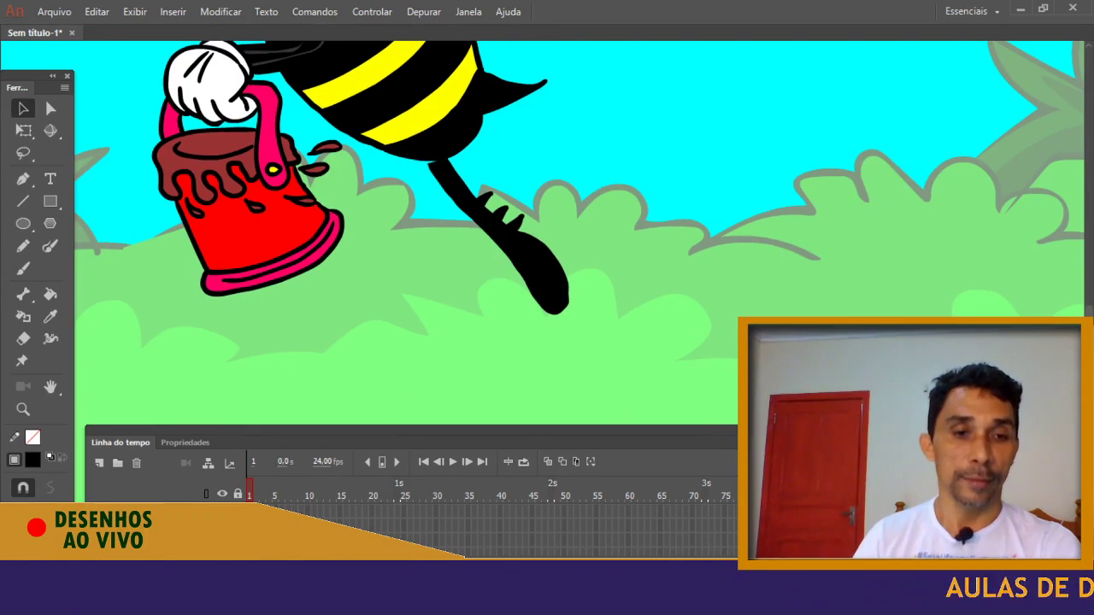
Delete the leg nearer the bucket from the other legs layer, so each layer keeps a single leg
{"action": "key", "text": "ctrl+z"}
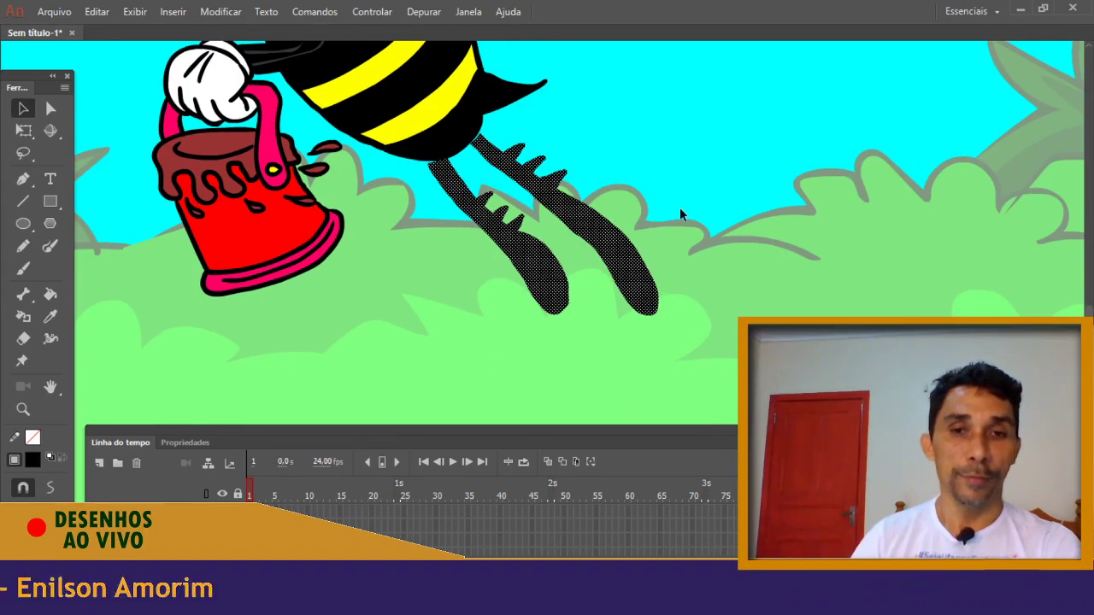
{"action": "left_click", "coordinate": [593, 295]}
{"action": "left_click", "coordinate": [561, 302]}
{"action": "left_click", "coordinate": [548, 318]}
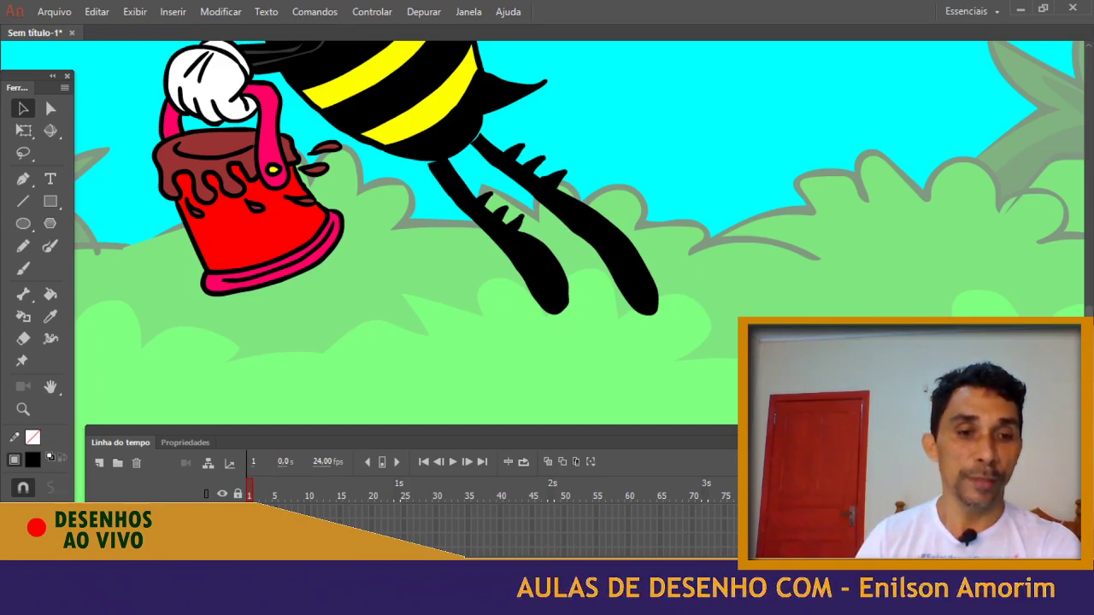
{"action": "left_click", "coordinate": [622, 257]}
{"action": "key", "text": "Escape"}
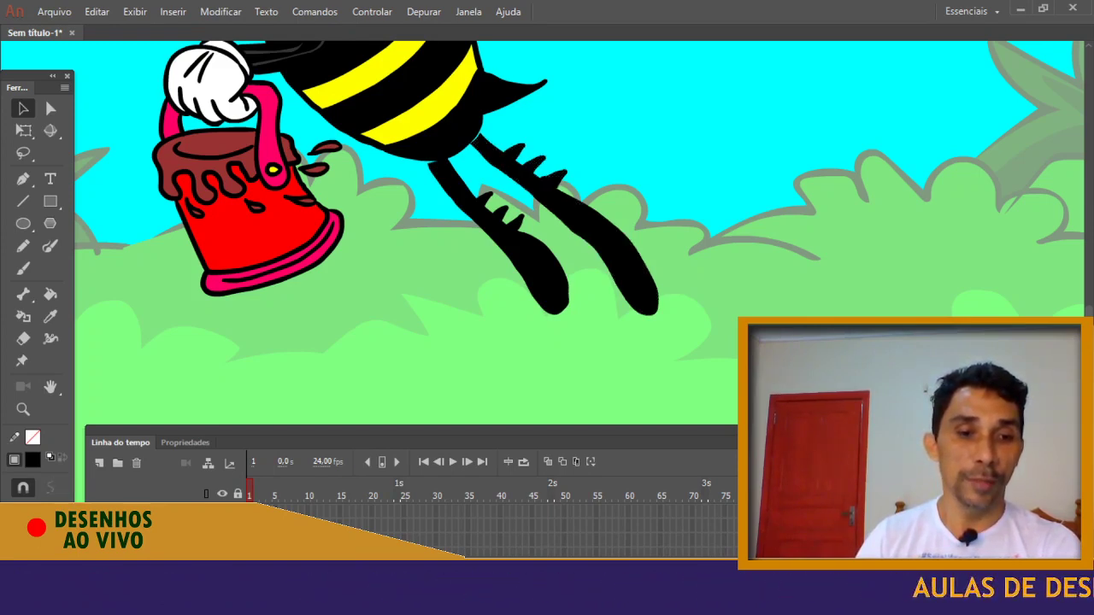
Move each leg slightly upward so its upper end overlaps the abdomen
{"action": "left_click", "coordinate": [535, 263]}
{"action": "left_click", "coordinate": [459, 315]}
{"action": "left_click", "coordinate": [545, 284]}
{"action": "left_click_drag", "start_coordinate": [534, 263], "coordinate": [540, 254]}
{"action": "left_click", "coordinate": [611, 244]}
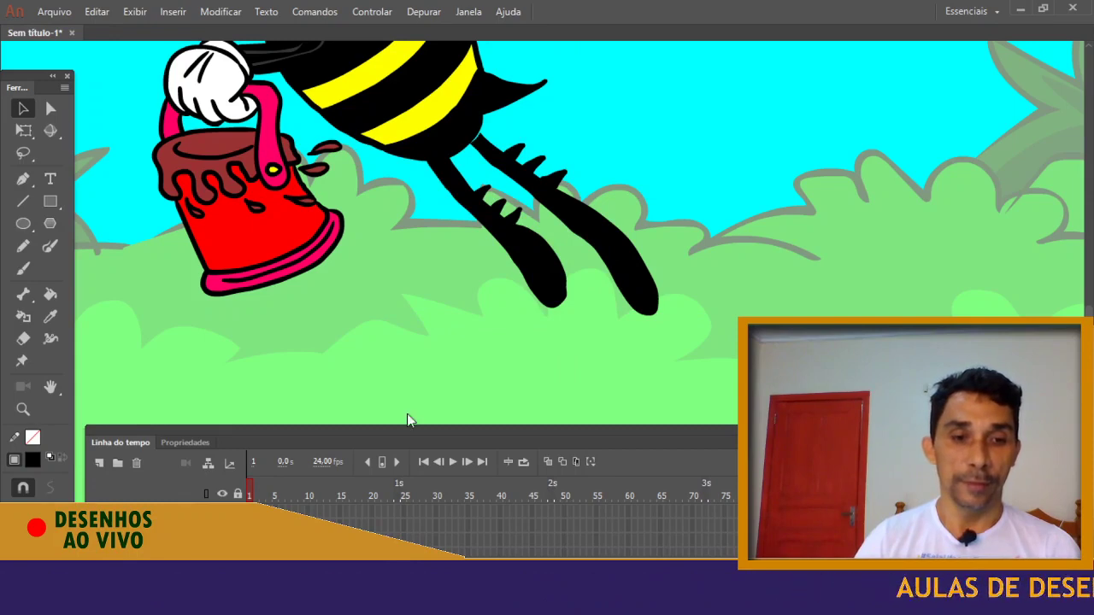
{"action": "left_click", "coordinate": [608, 248]}
{"action": "left_click_drag", "start_coordinate": [610, 256], "coordinate": [617, 244]}
{"action": "left_click", "coordinate": [676, 161]}
On the BRAÇO_1 layer, erase a thin gap between the glove and the forearm to separate the hand from the arm
{"action": "key", "text": "ctrl+minus"}
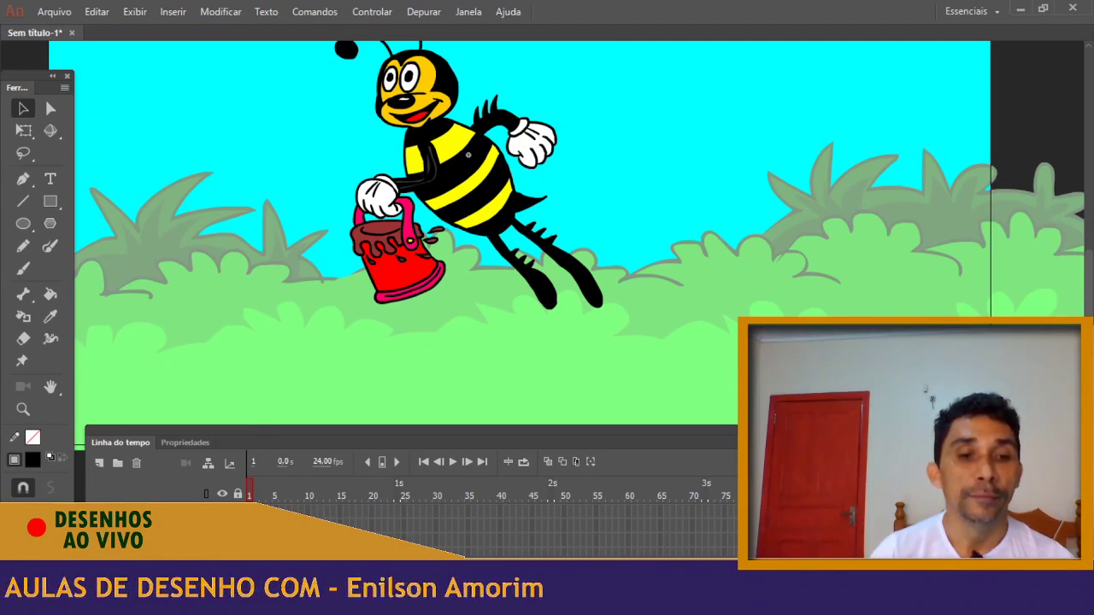
{"action": "left_click_drag", "start_coordinate": [268, 443], "coordinate": [278, 373]}
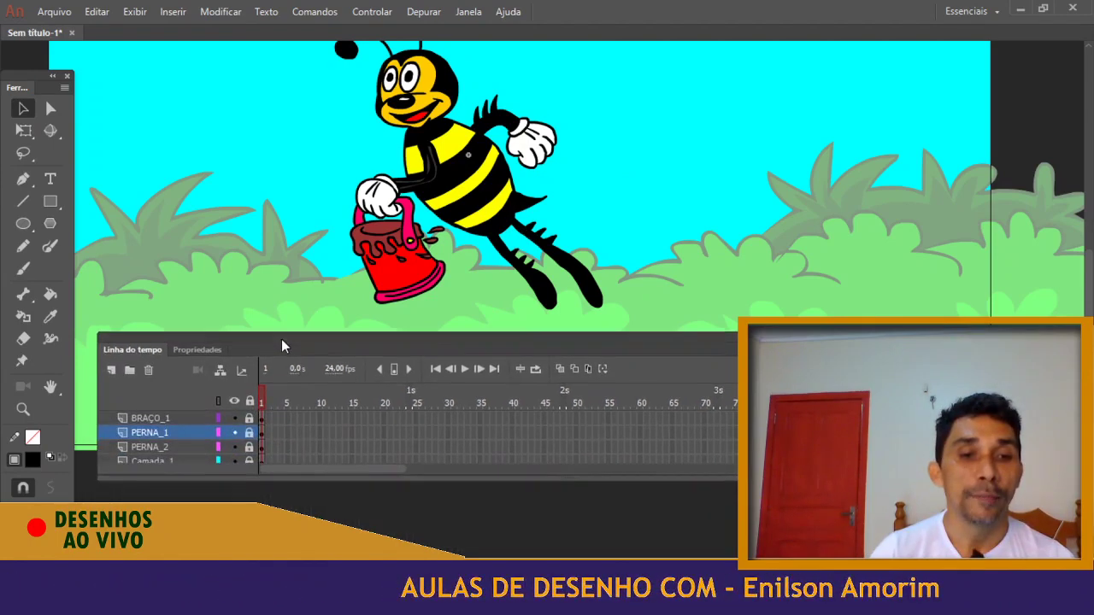
{"action": "left_click", "coordinate": [260, 442]}
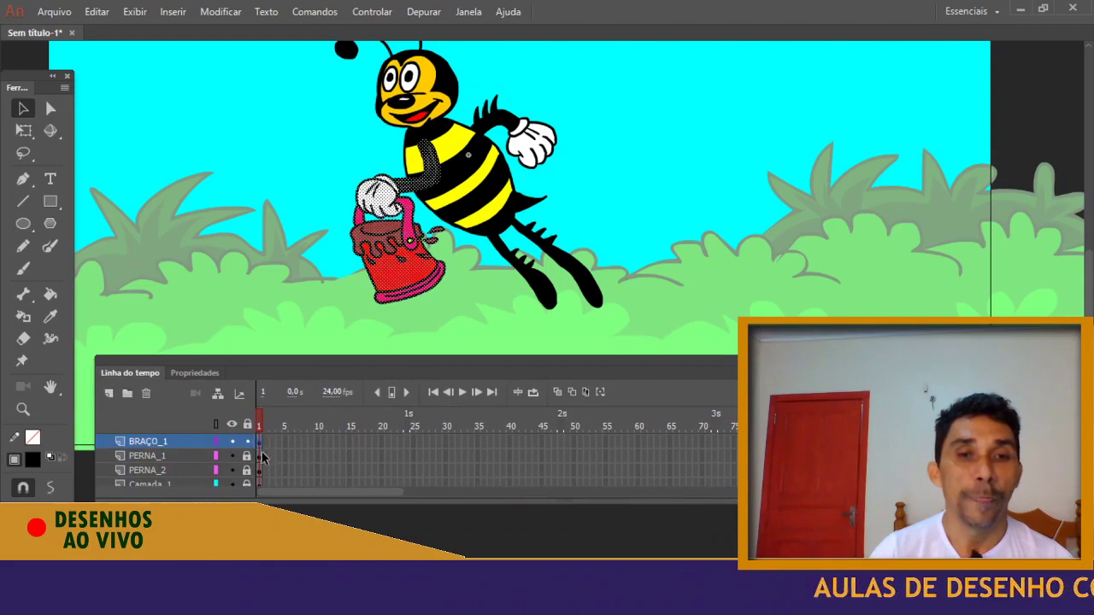
{"action": "key", "text": "ctrl+equal"}
{"action": "left_click_drag", "start_coordinate": [394, 212], "coordinate": [99, 152]}
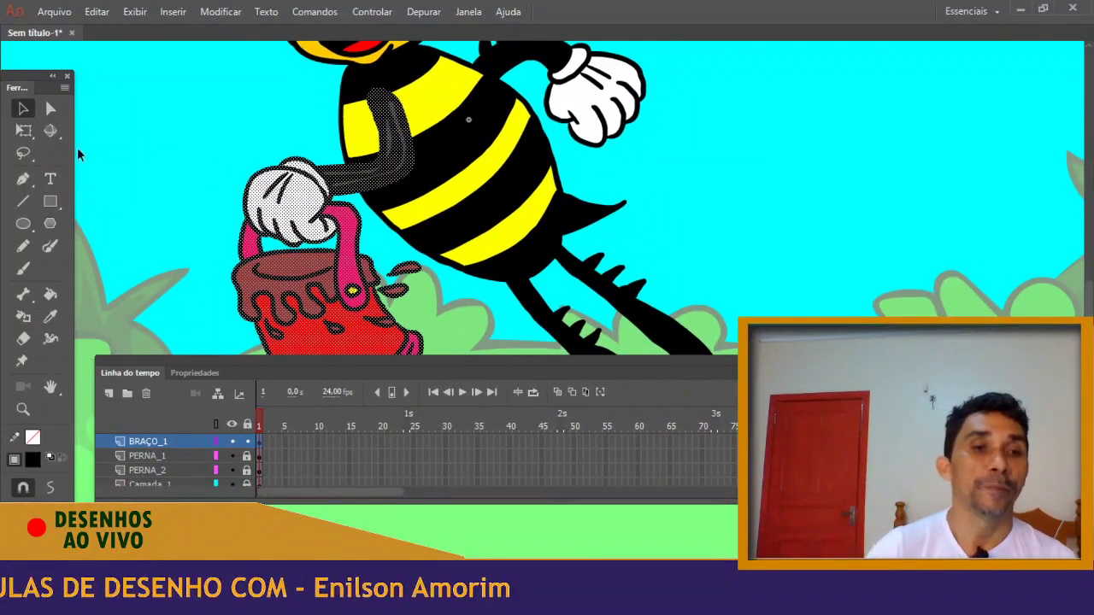
{"action": "left_click", "coordinate": [23, 153]}
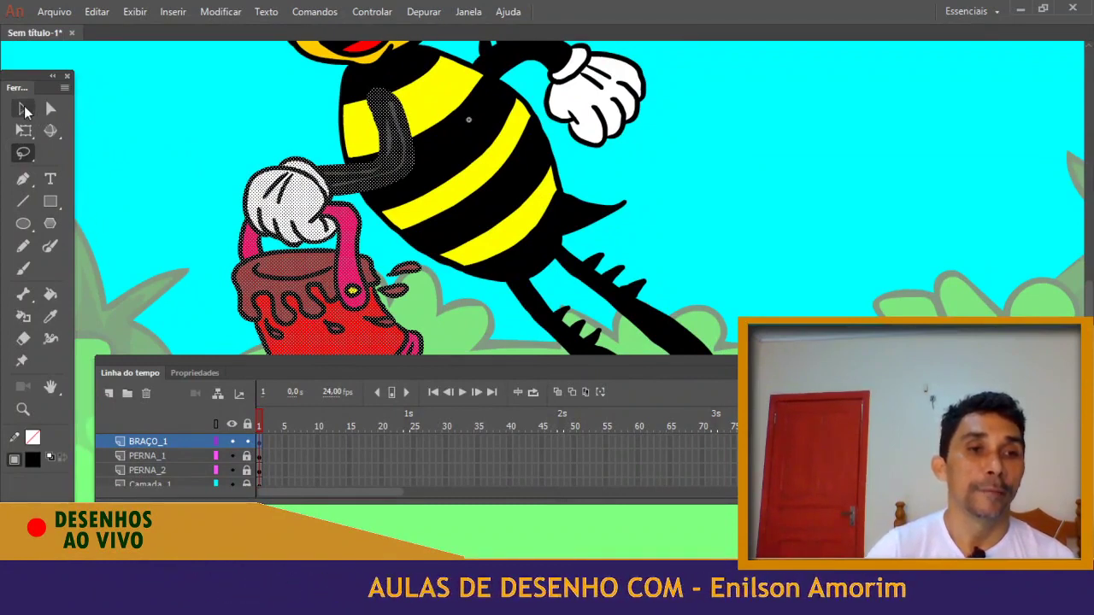
{"action": "left_click", "coordinate": [23, 109]}
{"action": "left_click", "coordinate": [127, 148]}
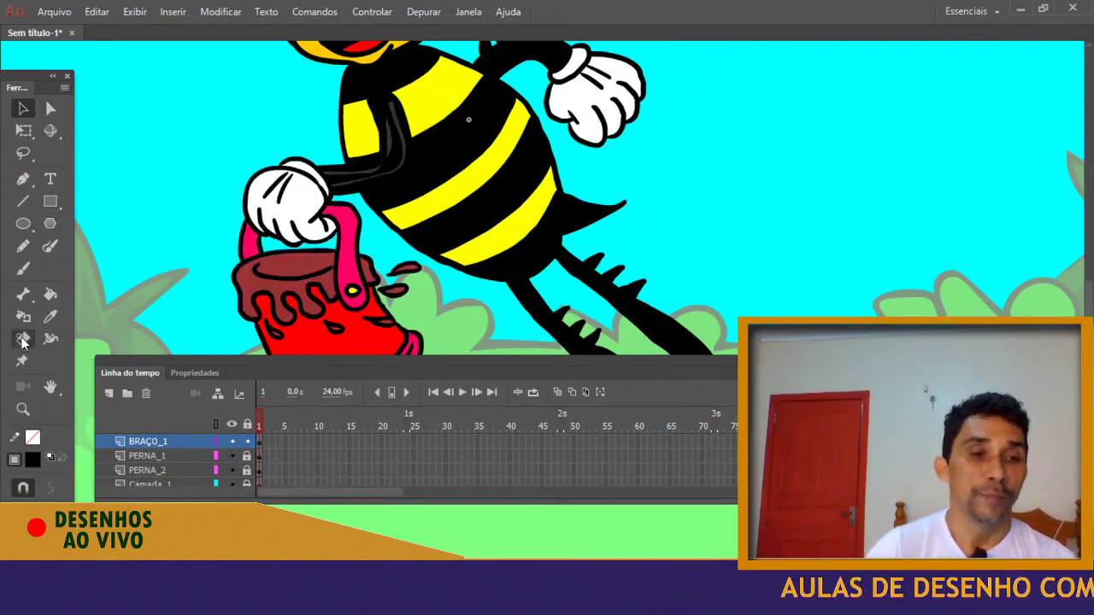
{"action": "key", "text": "ctrl+equal"}
{"action": "left_click_drag", "start_coordinate": [286, 295], "coordinate": [372, 84]}
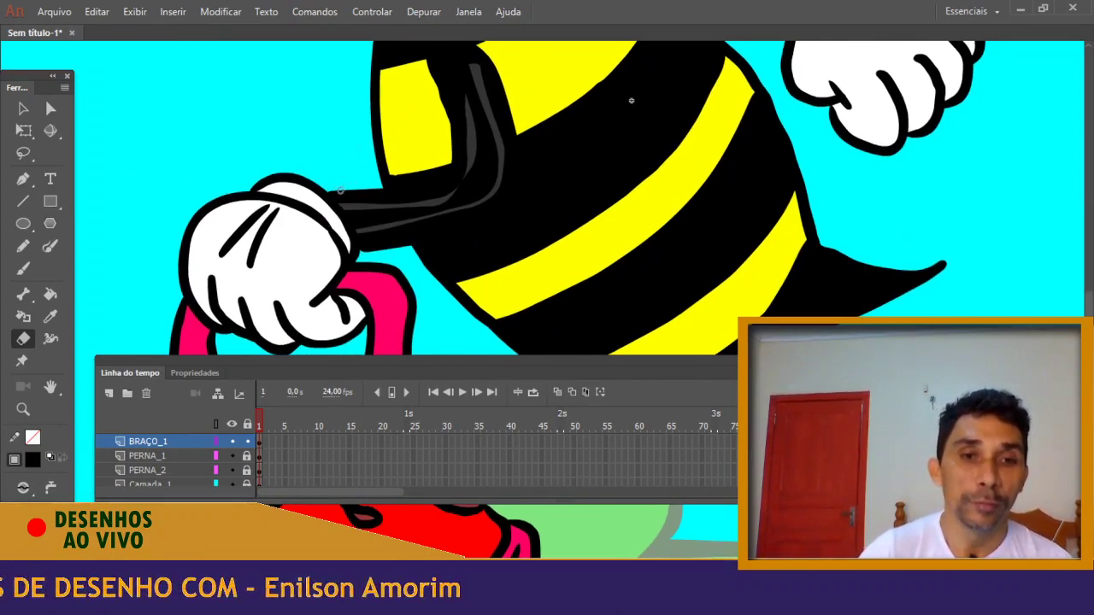
{"action": "left_click_drag", "start_coordinate": [328, 189], "coordinate": [359, 254]}
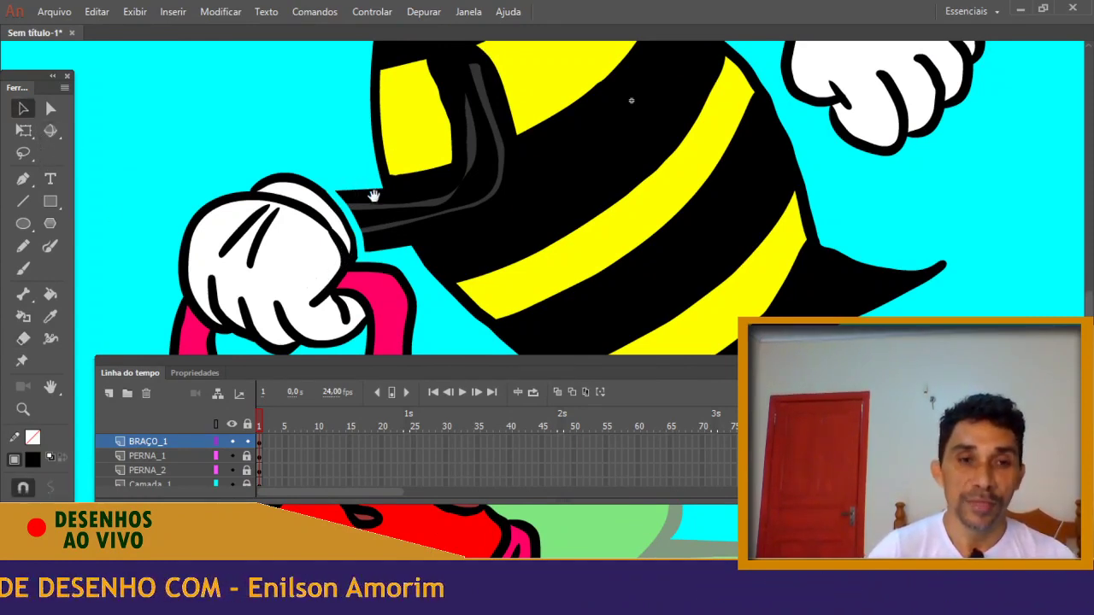
Select the detached glove's outline and fill together with the bucket's pink handle, yellow rivet and brown paint rim
{"action": "left_click_drag", "start_coordinate": [350, 265], "coordinate": [404, 182]}
{"action": "left_click_drag", "start_coordinate": [492, 380], "coordinate": [521, 497]}
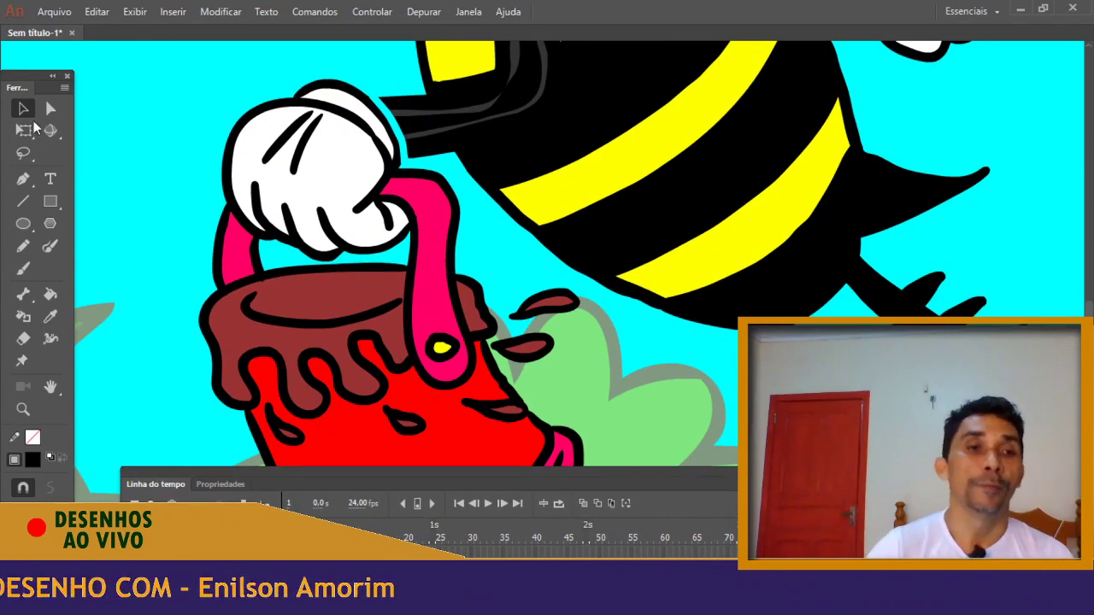
{"action": "left_click", "coordinate": [362, 115], "text": "shift"}
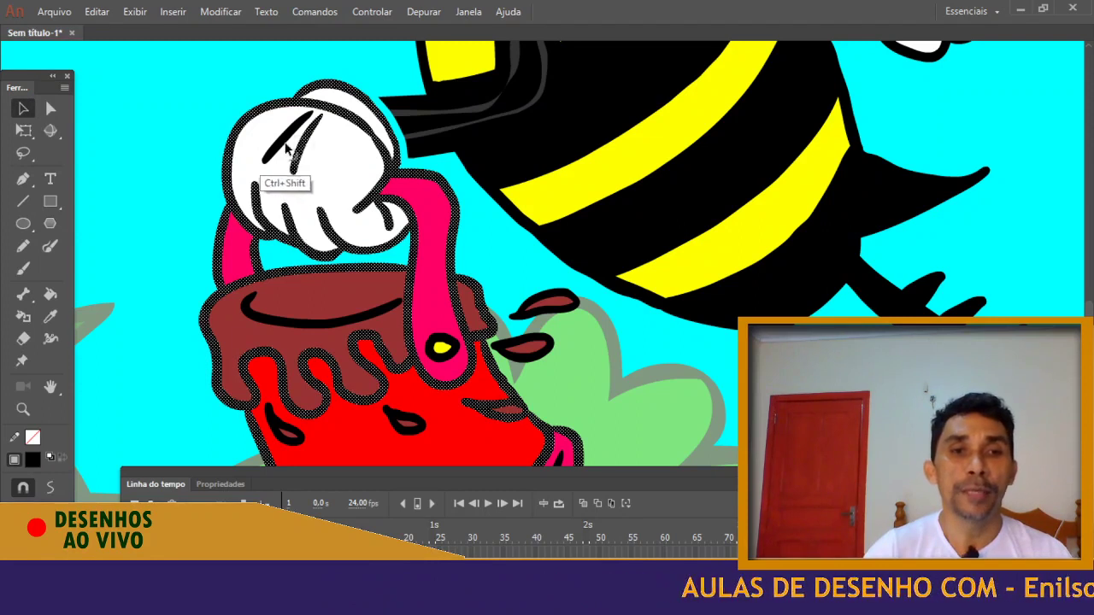
{"action": "left_click", "coordinate": [343, 190], "text": "ctrl+shift"}
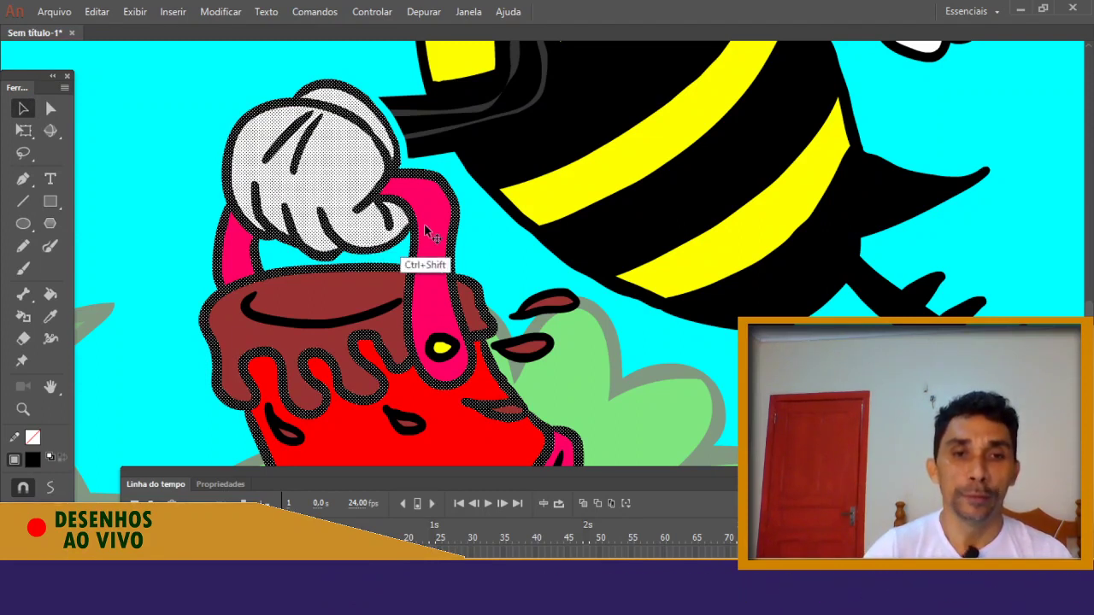
{"action": "left_click", "coordinate": [435, 236], "text": "ctrl+shift"}
{"action": "left_click", "coordinate": [444, 358], "text": "ctrl+shift"}
{"action": "left_click", "coordinate": [442, 347], "text": "ctrl+shift"}
{"action": "left_click", "coordinate": [231, 250], "text": "ctrl+shift"}
{"action": "left_click", "coordinate": [293, 303], "text": "ctrl+shift"}
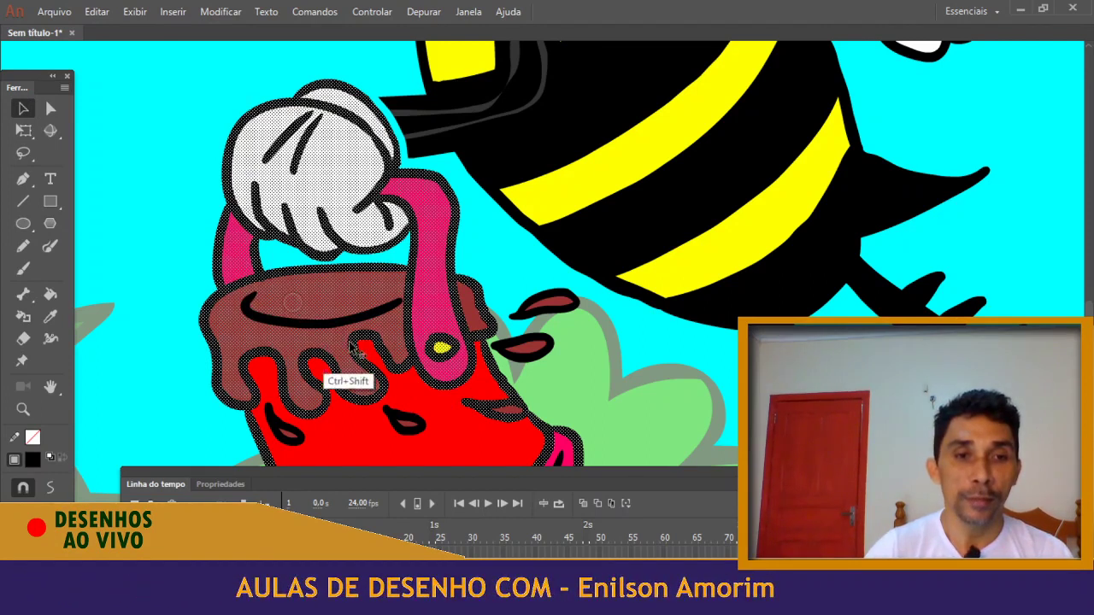
{"action": "left_click", "coordinate": [347, 324], "text": "ctrl+shift"}
{"action": "left_click", "coordinate": [482, 323], "text": "ctrl+shift"}
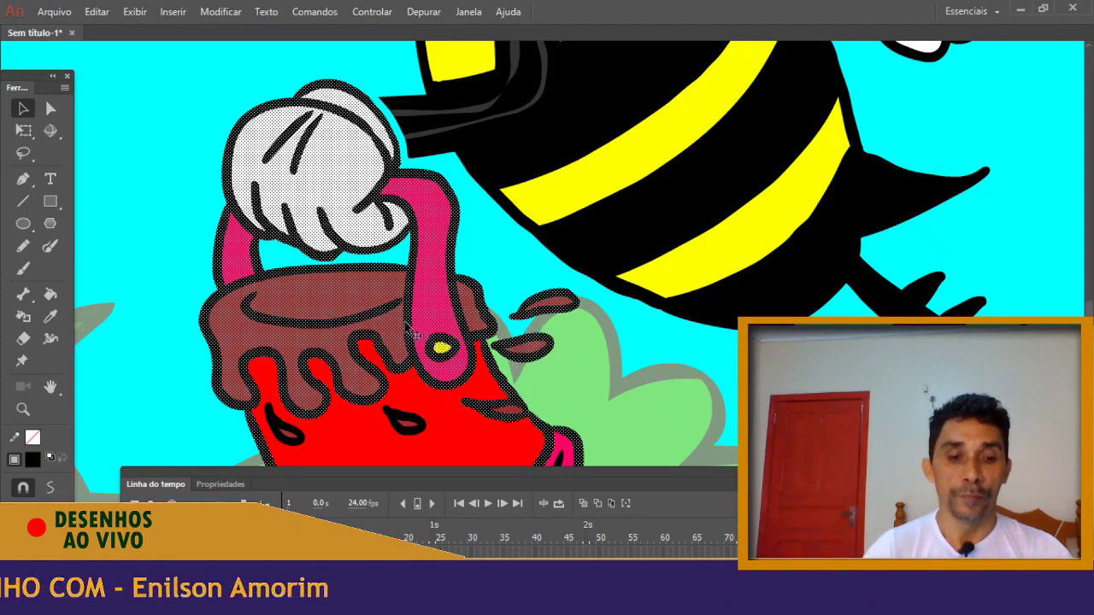
Add the paint drips, red bucket body and pink base to the glove and bucket selection
{"action": "left_click_drag", "start_coordinate": [354, 386], "coordinate": [309, 233]}
{"action": "left_click", "coordinate": [254, 285], "text": "ctrl+shift"}
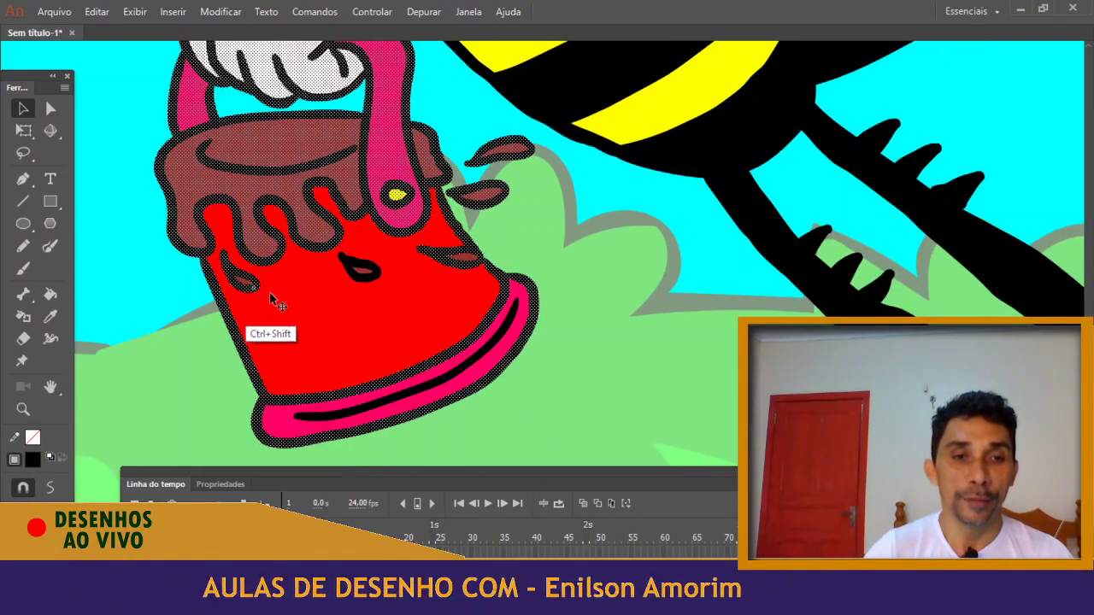
{"action": "left_click", "coordinate": [246, 282], "text": "ctrl+shift"}
{"action": "left_click", "coordinate": [363, 272], "text": "ctrl+shift"}
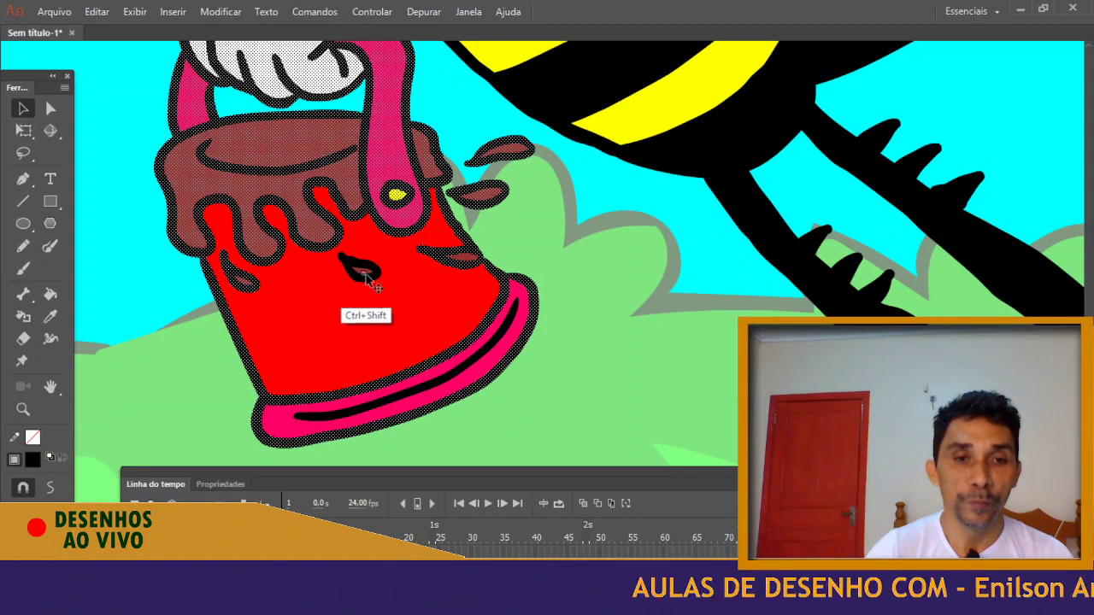
{"action": "left_click", "coordinate": [402, 249], "text": "ctrl+shift"}
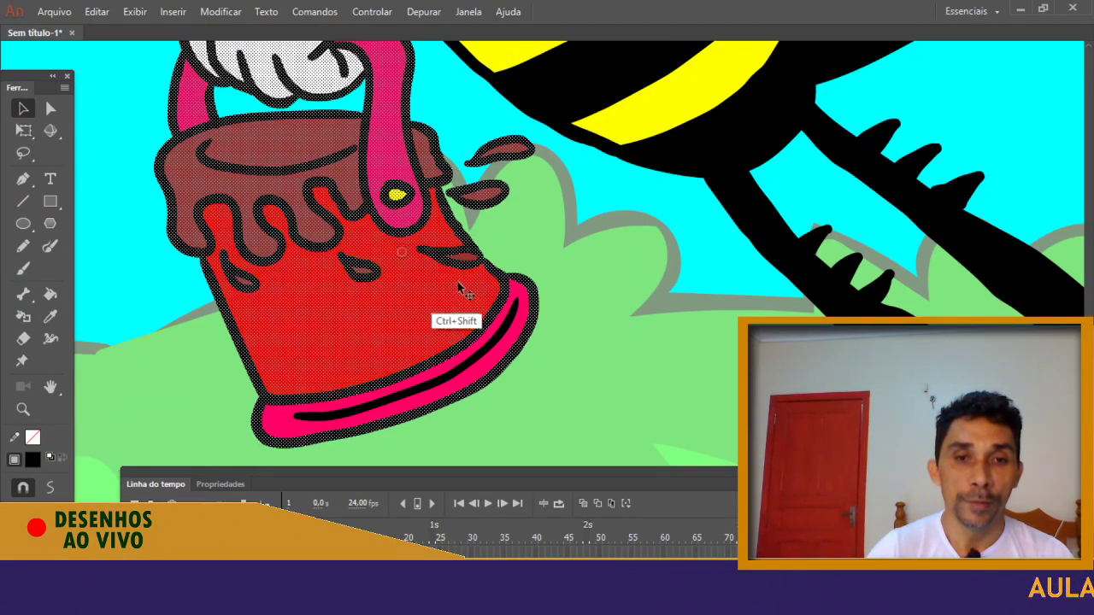
{"action": "left_click", "coordinate": [489, 351], "text": "ctrl+shift"}
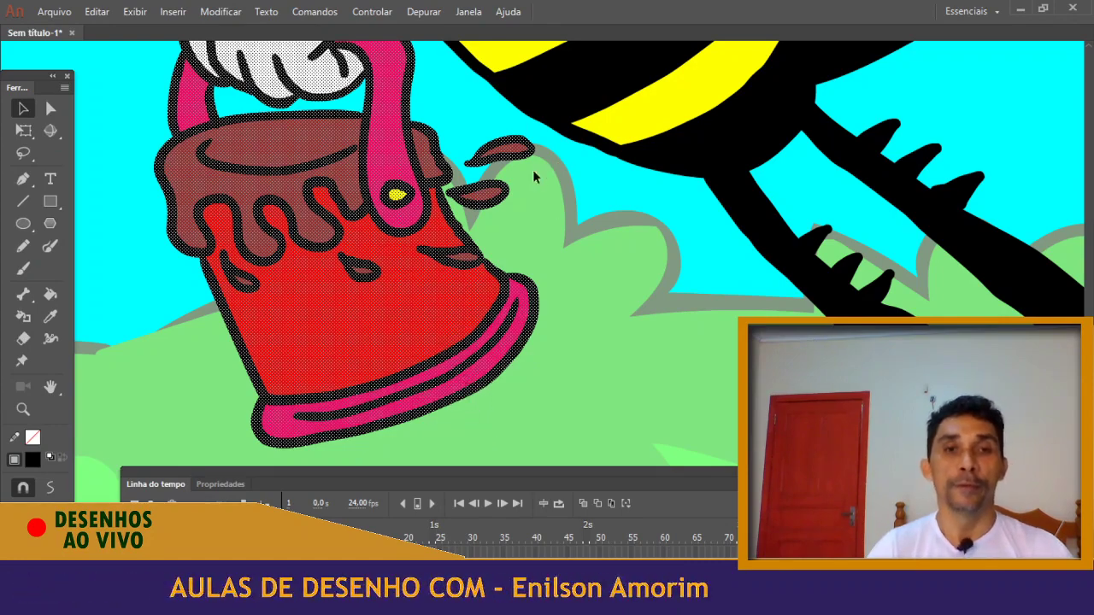
Convert the selected glove and bucket into a graphic symbol, test moving it, and undo the test move
{"action": "scroll", "coordinate": [427, 183], "scroll_direction": "up", "scroll_amount": 5}
{"action": "left_click", "coordinate": [221, 12]}
{"action": "left_click", "coordinate": [256, 49]}
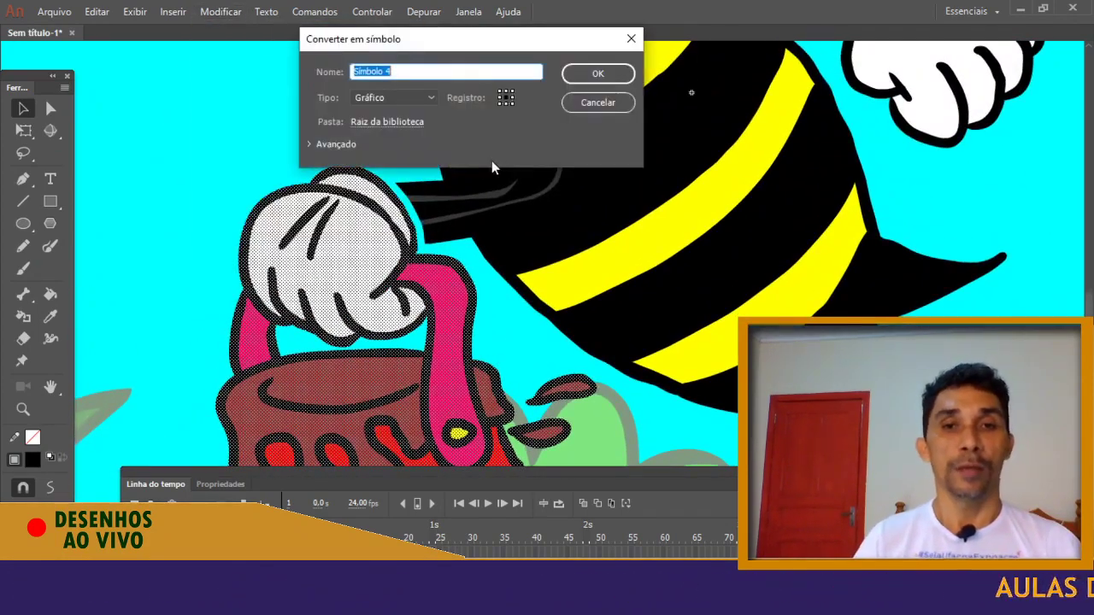
{"action": "left_click", "coordinate": [596, 75]}
{"action": "left_click_drag", "start_coordinate": [453, 341], "coordinate": [341, 333]}
{"action": "left_click_drag", "start_coordinate": [314, 396], "coordinate": [414, 328]}
{"action": "key", "text": "ctrl+z"}
Convert the bent black arm with its grey highlight lines into a symbol and shift it against the glove
{"action": "left_click_drag", "start_coordinate": [542, 216], "coordinate": [355, 361]}
{"action": "left_click", "coordinate": [300, 174]}
{"action": "left_click", "coordinate": [445, 233]}
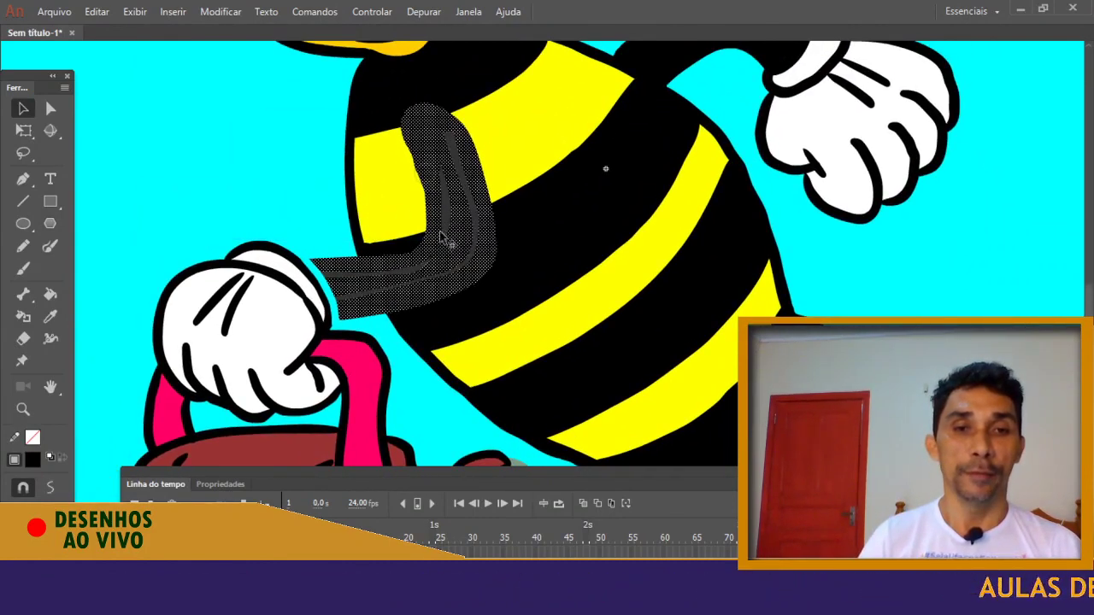
{"action": "left_click", "coordinate": [471, 250], "text": "ctrl+shift"}
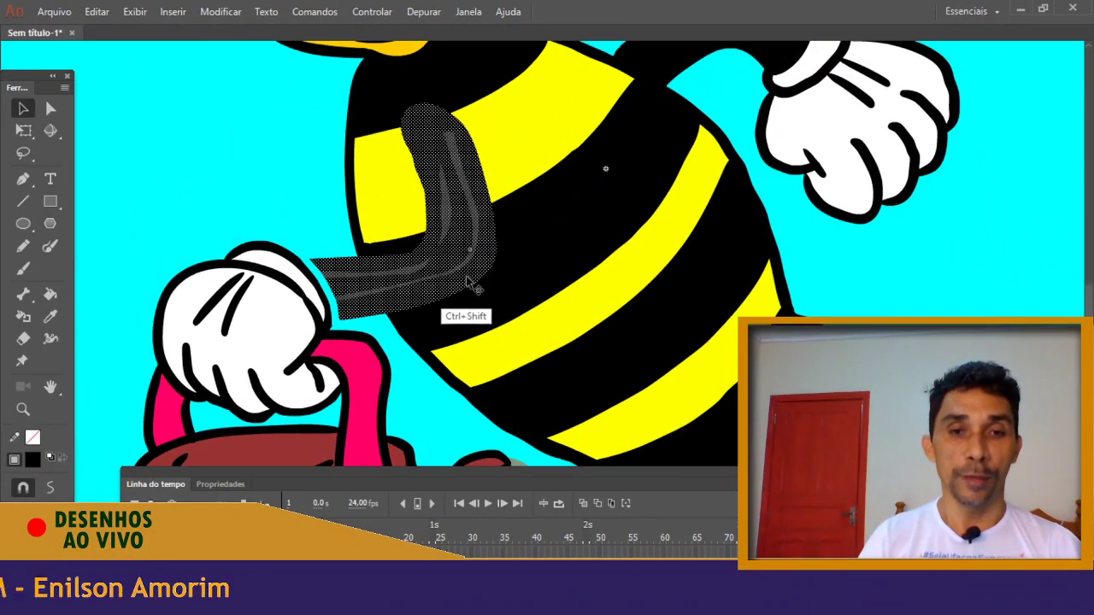
{"action": "left_click", "coordinate": [231, 12]}
{"action": "left_click", "coordinate": [242, 55]}
{"action": "left_click", "coordinate": [596, 75]}
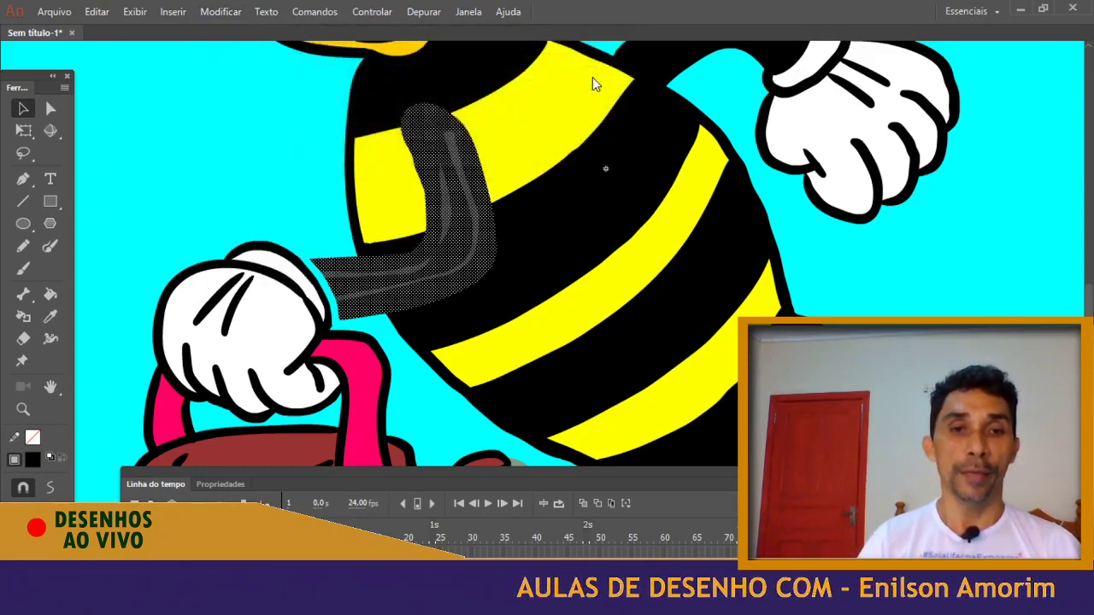
{"action": "mouse_move", "coordinate": [430, 266]}
{"action": "left_mouse_down"}
{"action": "mouse_move", "coordinate": [477, 272]}
{"action": "mouse_move", "coordinate": [436, 252]}
{"action": "mouse_move", "coordinate": [471, 245]}
{"action": "mouse_move", "coordinate": [432, 253]}
{"action": "left_mouse_up"}
Link the arm symbol to the glove and bucket symbol with a bone running from the shoulder to the bucket's rim
{"action": "left_click_drag", "start_coordinate": [233, 216], "coordinate": [253, 159]}
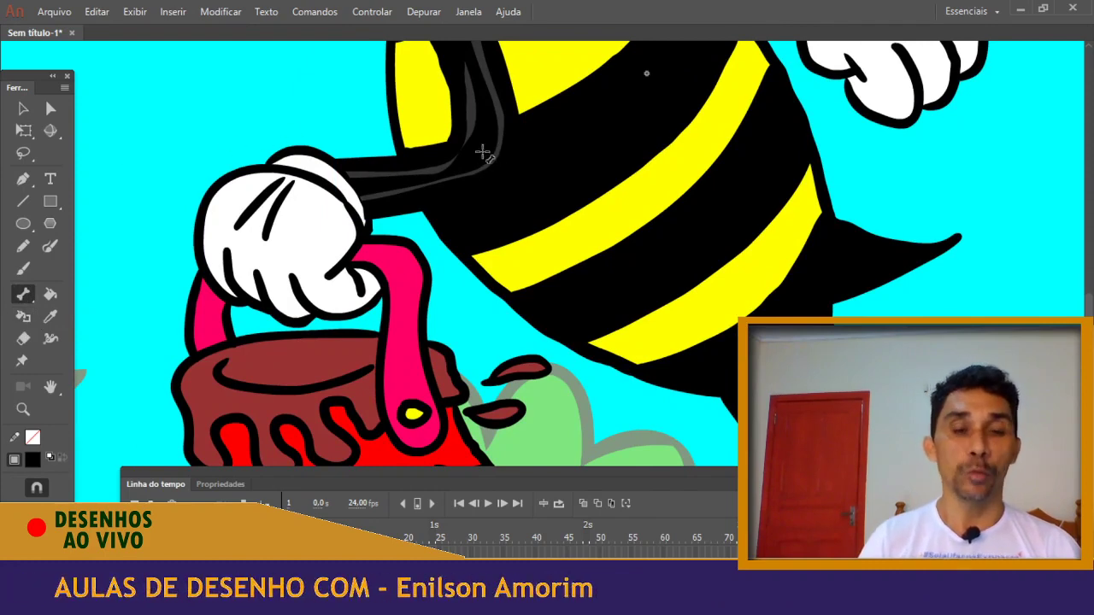
{"action": "left_click_drag", "start_coordinate": [458, 158], "coordinate": [451, 223]}
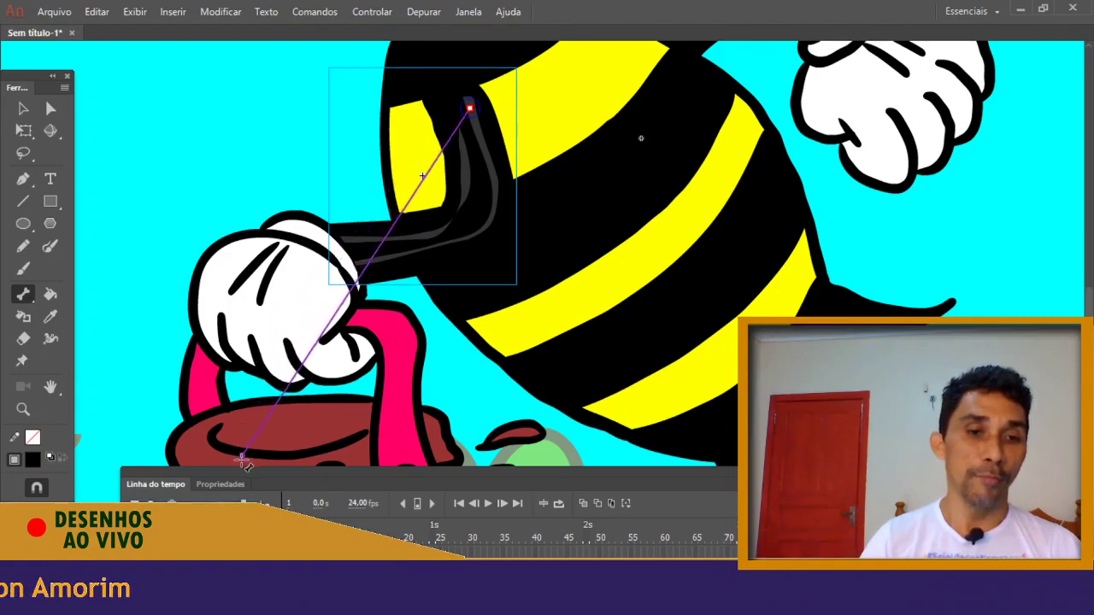
{"action": "left_click_drag", "start_coordinate": [229, 466], "coordinate": [197, 454]}
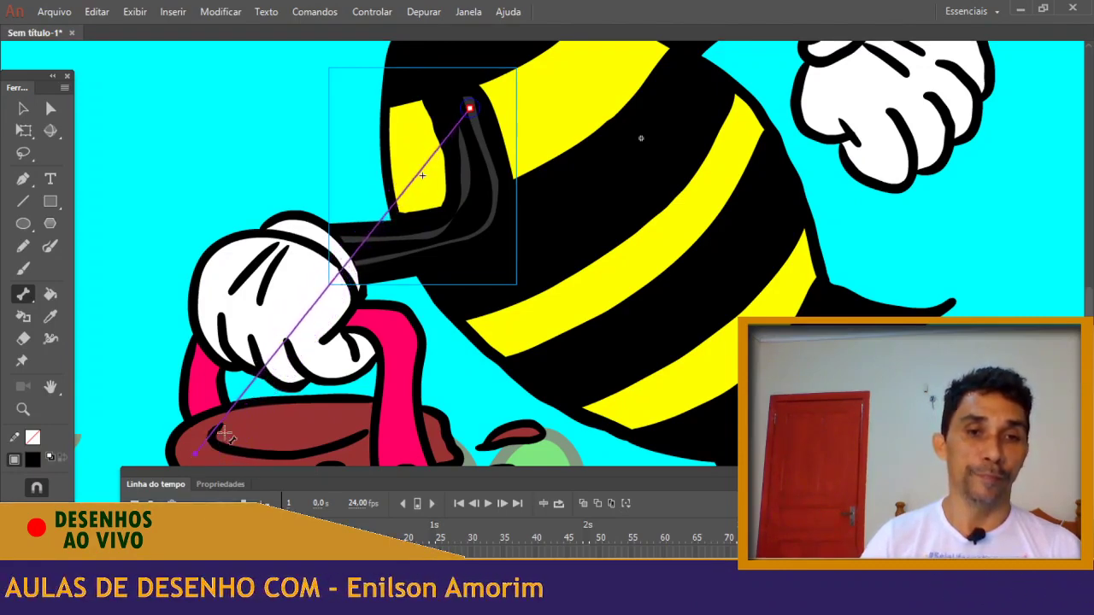
{"action": "left_click", "coordinate": [24, 109]}
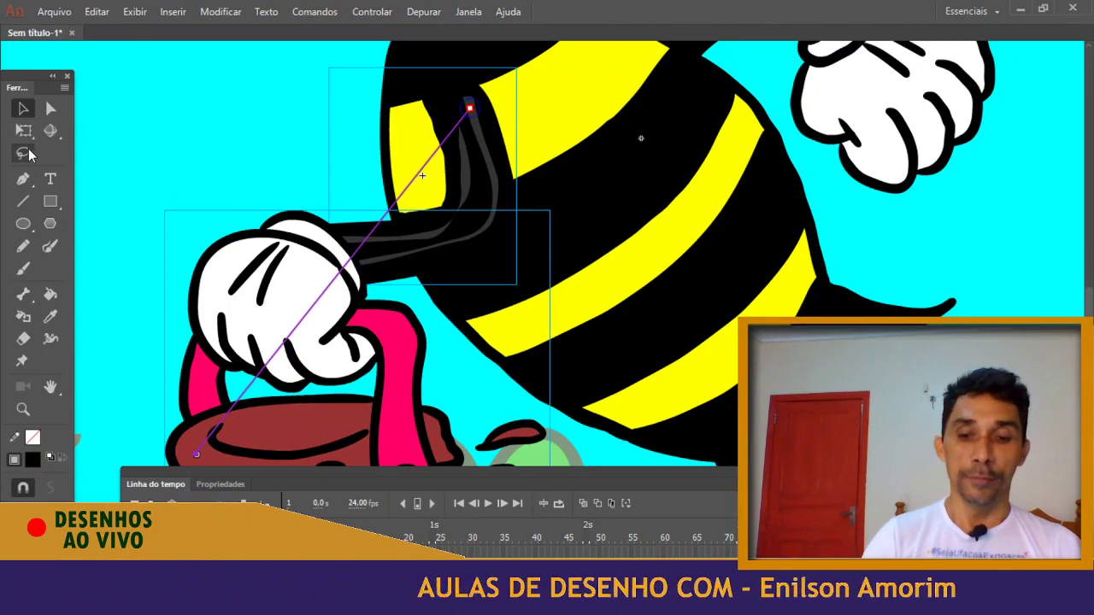
{"action": "key", "text": "ctrl+minus"}
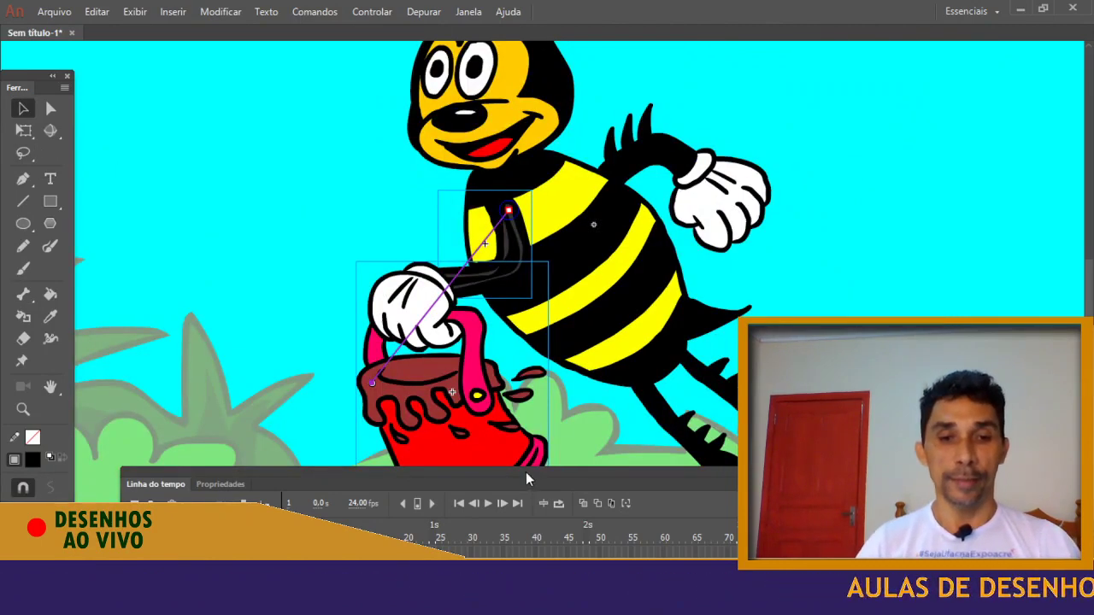
Reveal the timeline's layer list and delete the leftover BRAÇO_1 layer beneath the armature layer
{"action": "left_click_drag", "start_coordinate": [527, 472], "coordinate": [496, 332]}
{"action": "left_click_drag", "start_coordinate": [554, 473], "coordinate": [562, 547]}
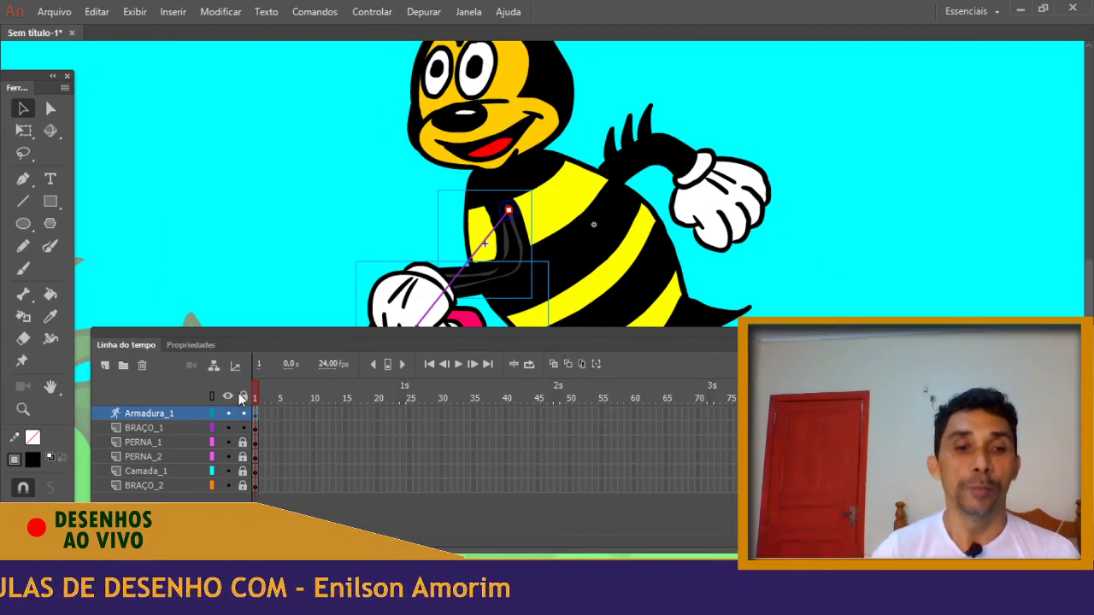
{"action": "left_click", "coordinate": [183, 427]}
{"action": "right_click", "coordinate": [183, 429]}
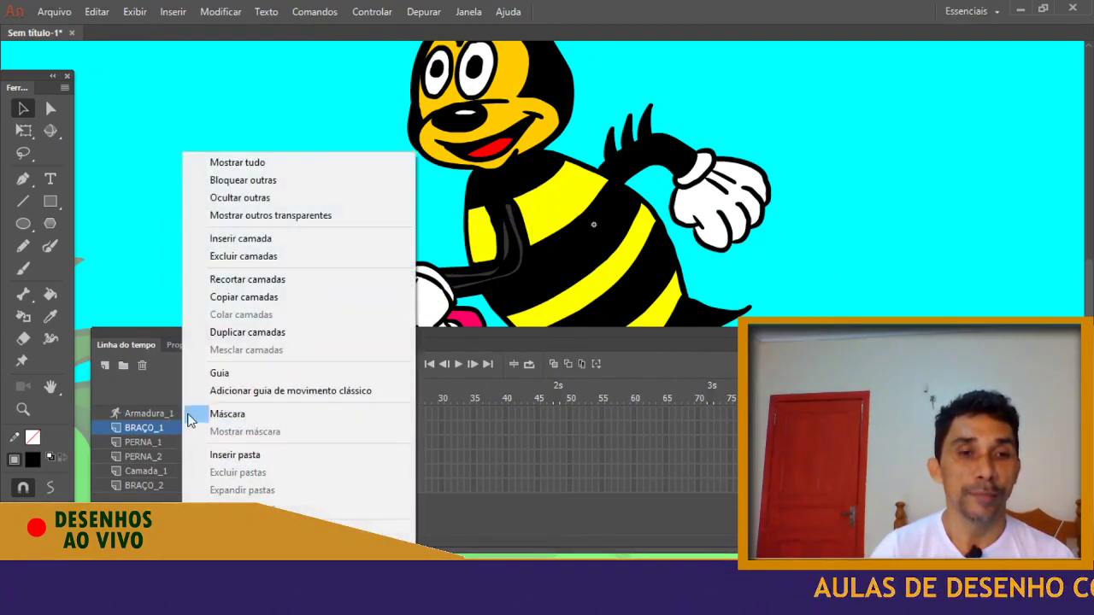
{"action": "left_click", "coordinate": [240, 256]}
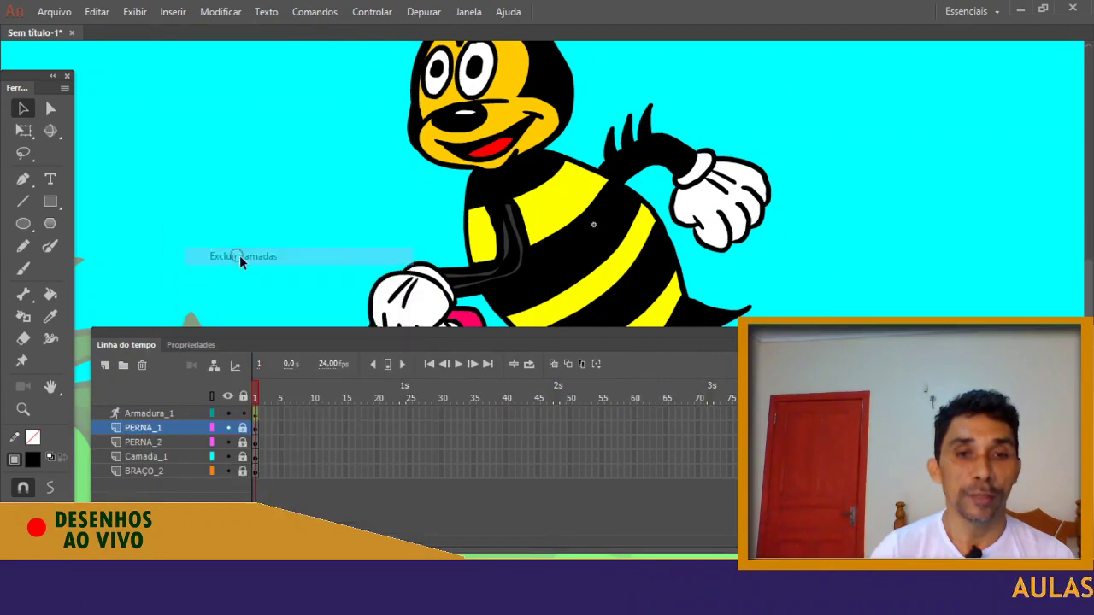
Rename the armature layer Armadura_1 as BRAÇO_1
{"action": "left_click", "coordinate": [256, 413]}
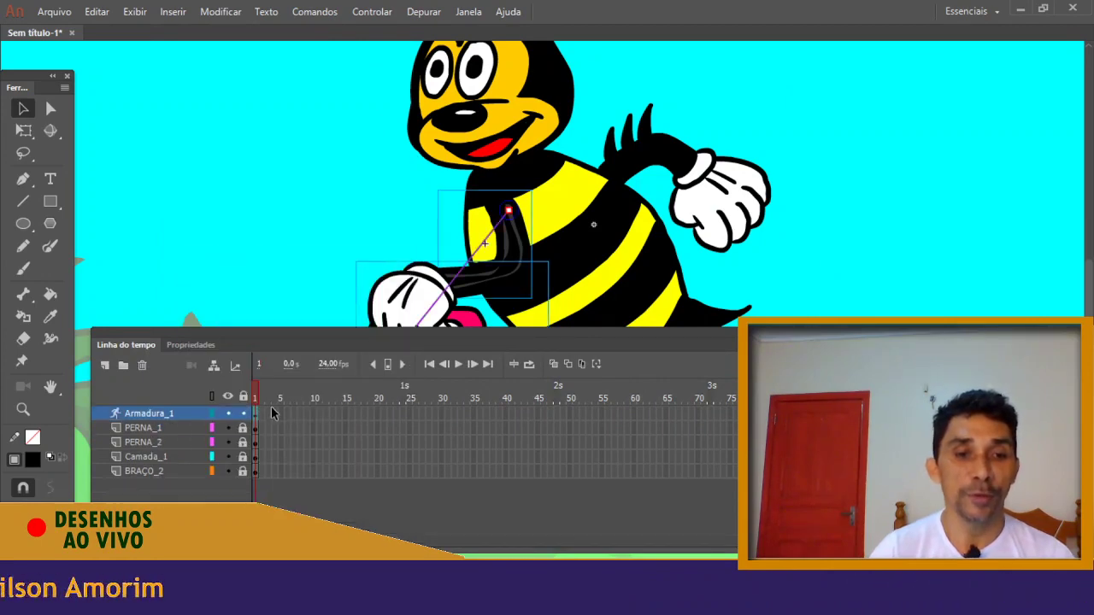
{"action": "double_click", "coordinate": [174, 413]}
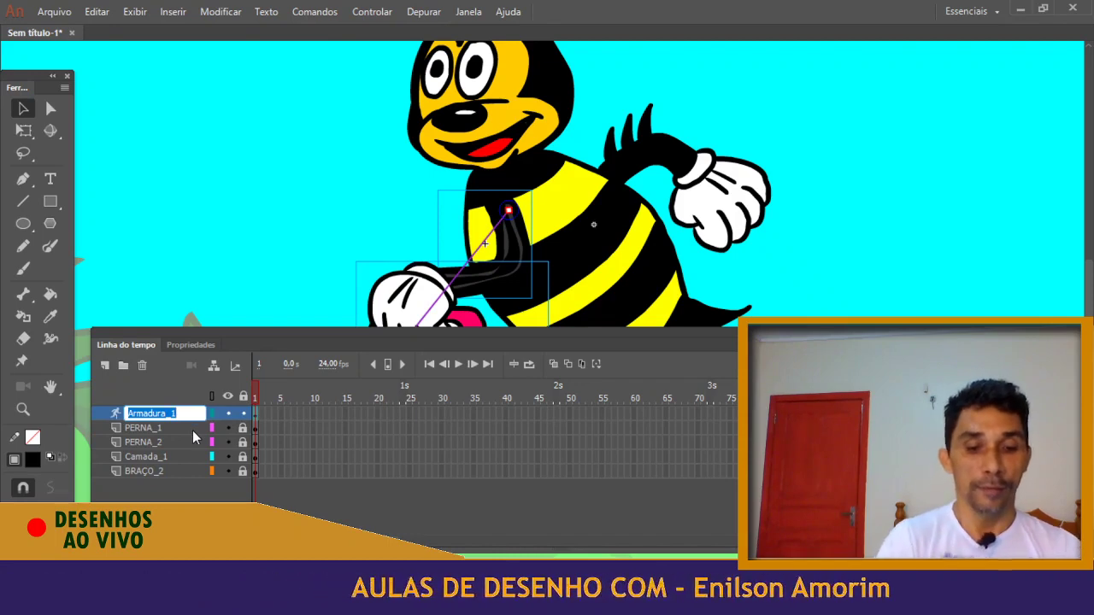
{"action": "type", "text": "BRAÇO"}
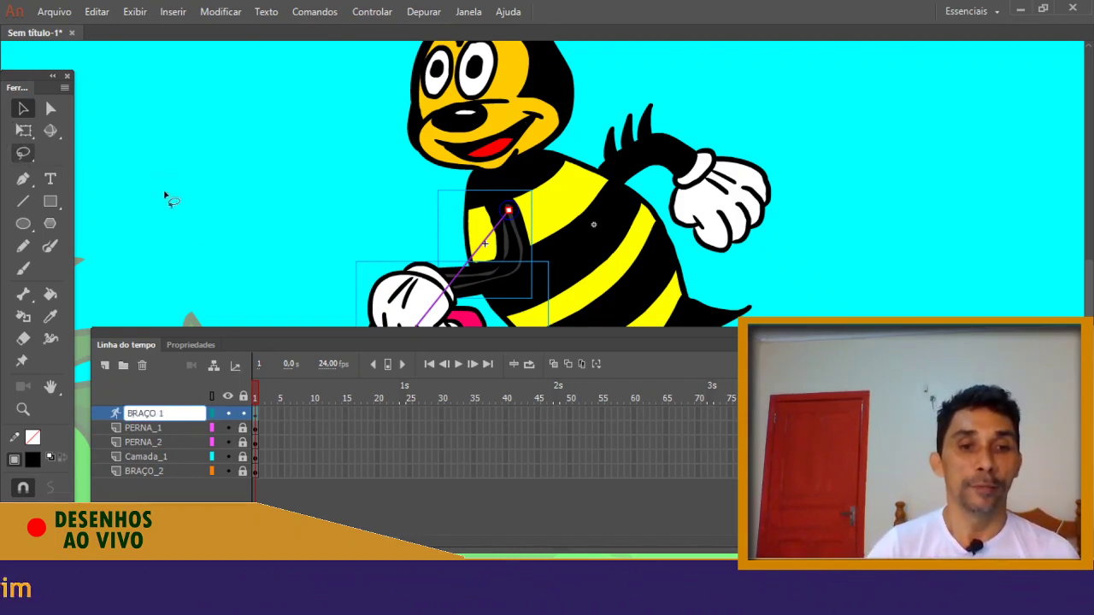
Extend the frame span of the BRAÇO_1 armature layer from frame 1 to frame 101
{"action": "left_click", "coordinate": [259, 414]}
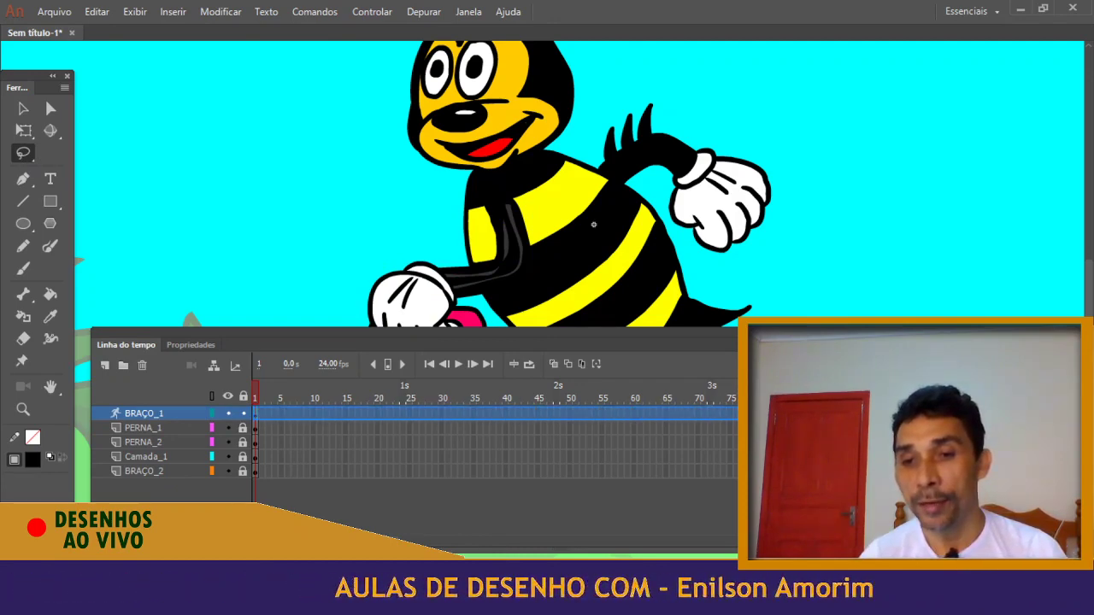
{"action": "left_click_drag", "start_coordinate": [258, 414], "coordinate": [895, 414]}
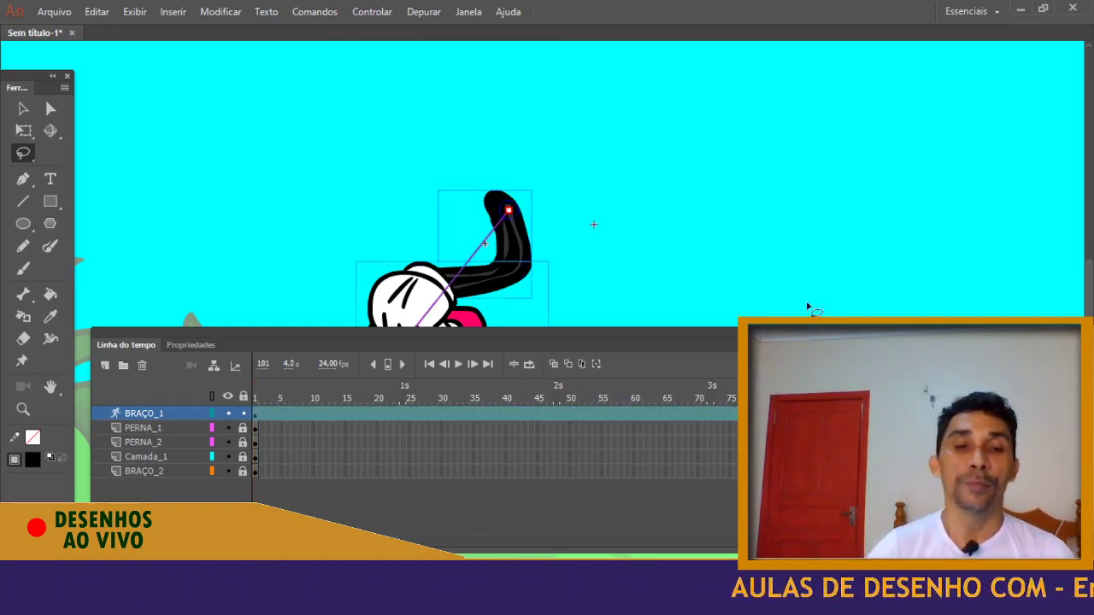
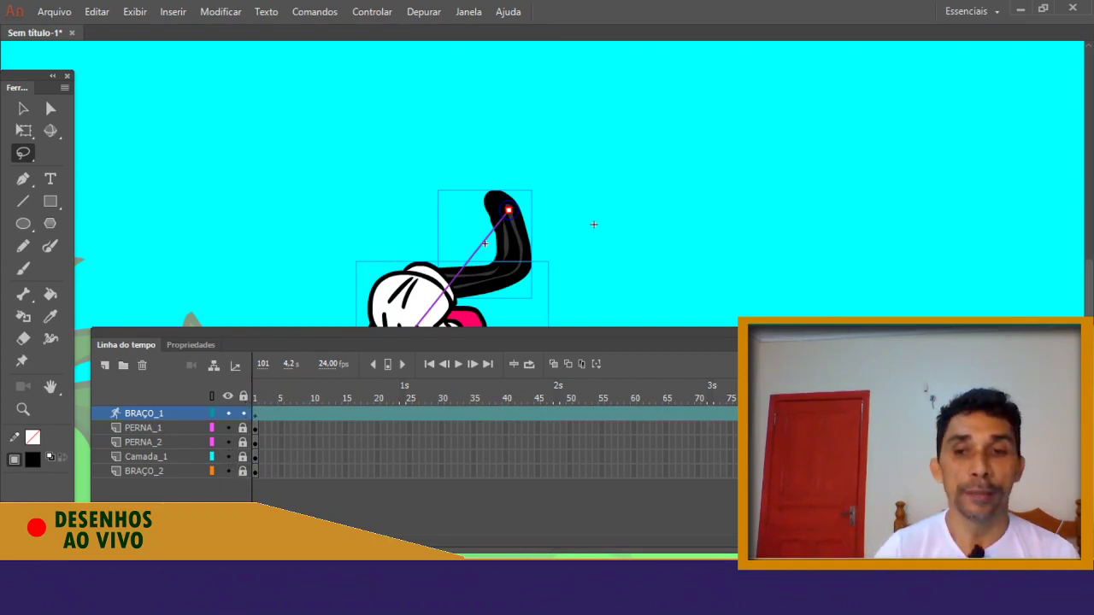
{"action": "left_click", "coordinate": [190, 417]}
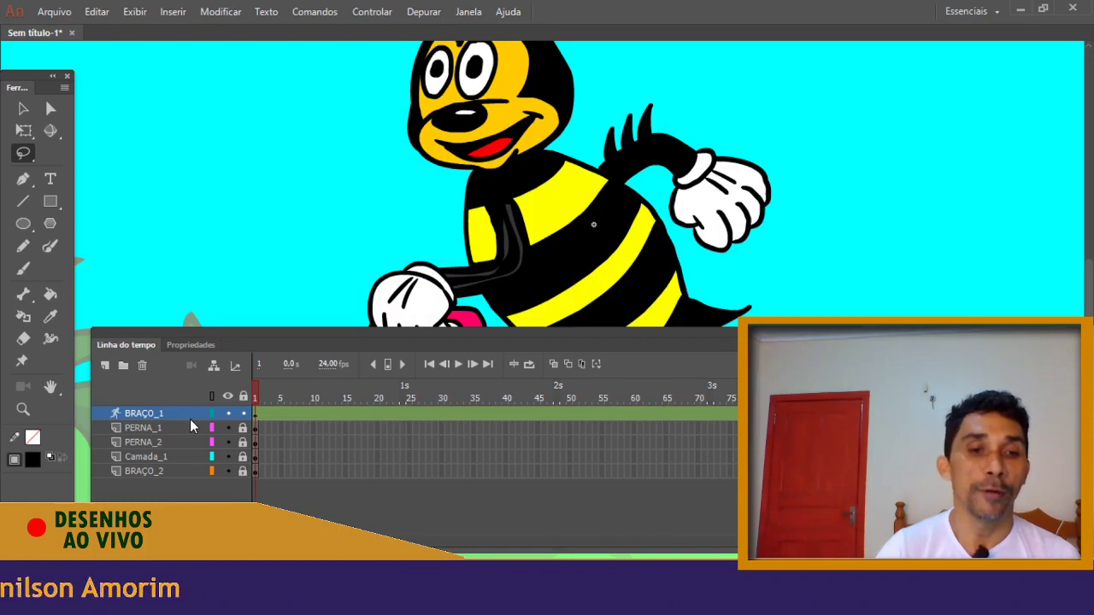
Check which artwork Camada_1 holds by toggling its visibility, unlock it and rename it CORPO DA ABELHA
{"action": "left_click", "coordinate": [229, 457]}
{"action": "left_click", "coordinate": [228, 457]}
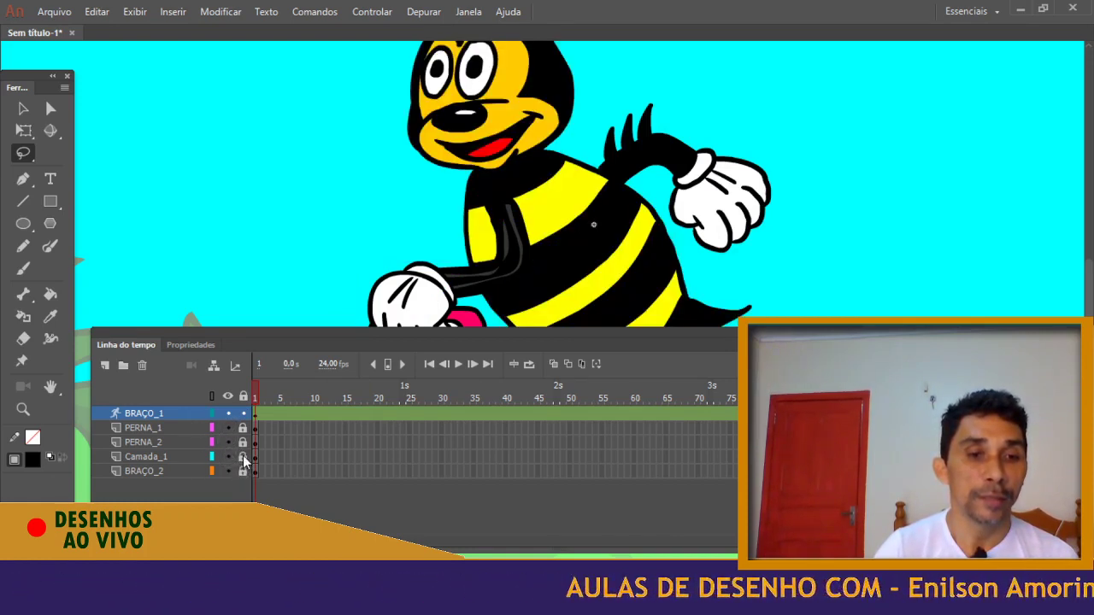
{"action": "double_click", "coordinate": [163, 459]}
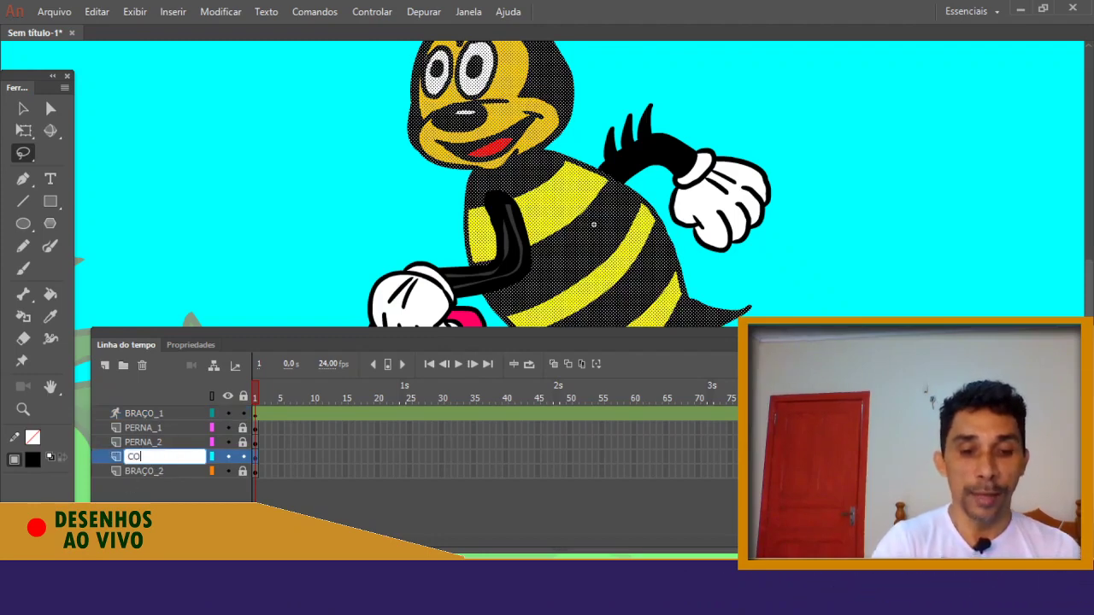
{"action": "type", "text": "CORPO DA ABELHA"}
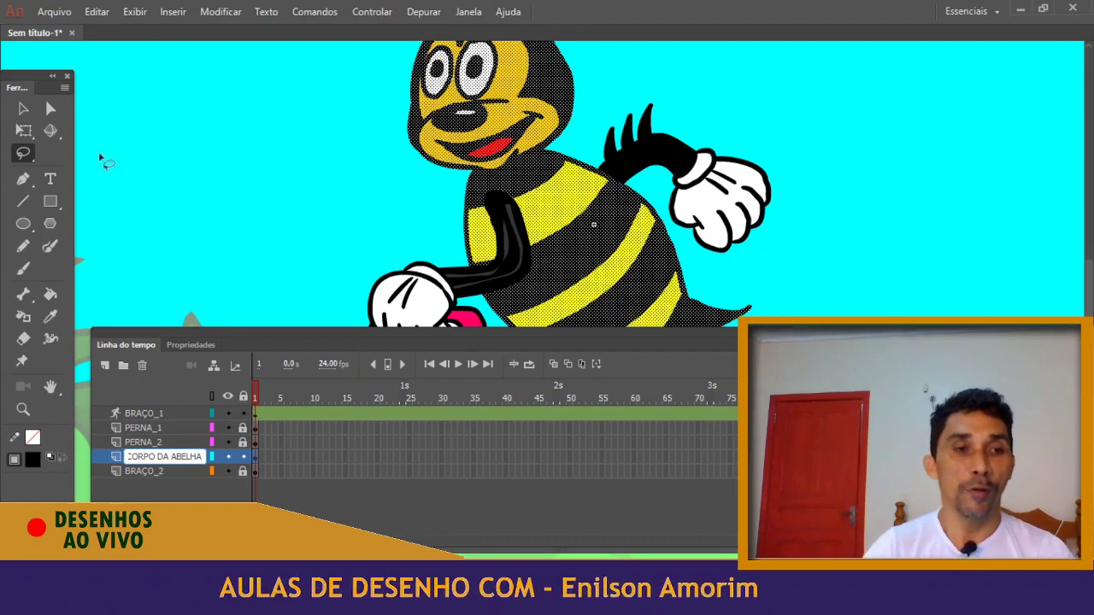
{"action": "left_click_drag", "start_coordinate": [24, 153], "coordinate": [164, 181]}
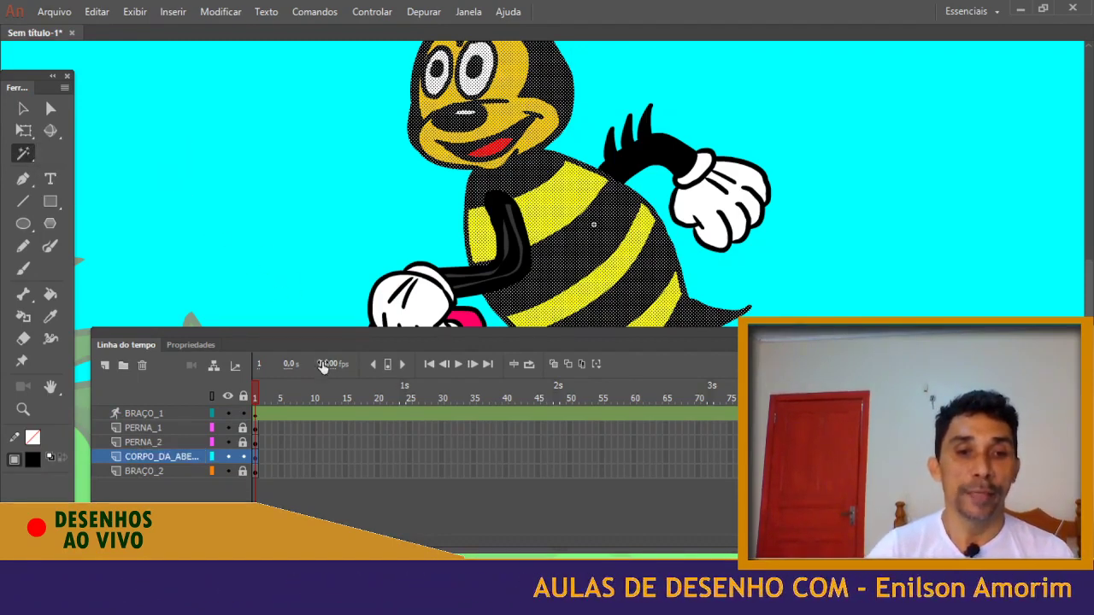
Copy frame 1 of the bee's body layer and select frame 101 on the same layer as the destination
{"action": "right_click", "coordinate": [258, 459]}
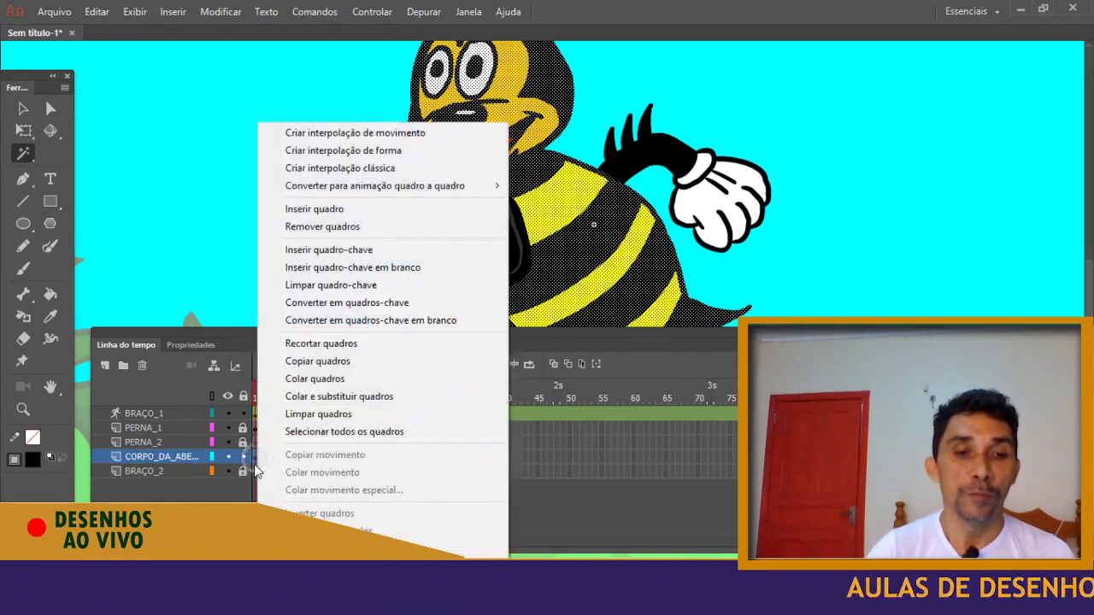
{"action": "left_click", "coordinate": [314, 366]}
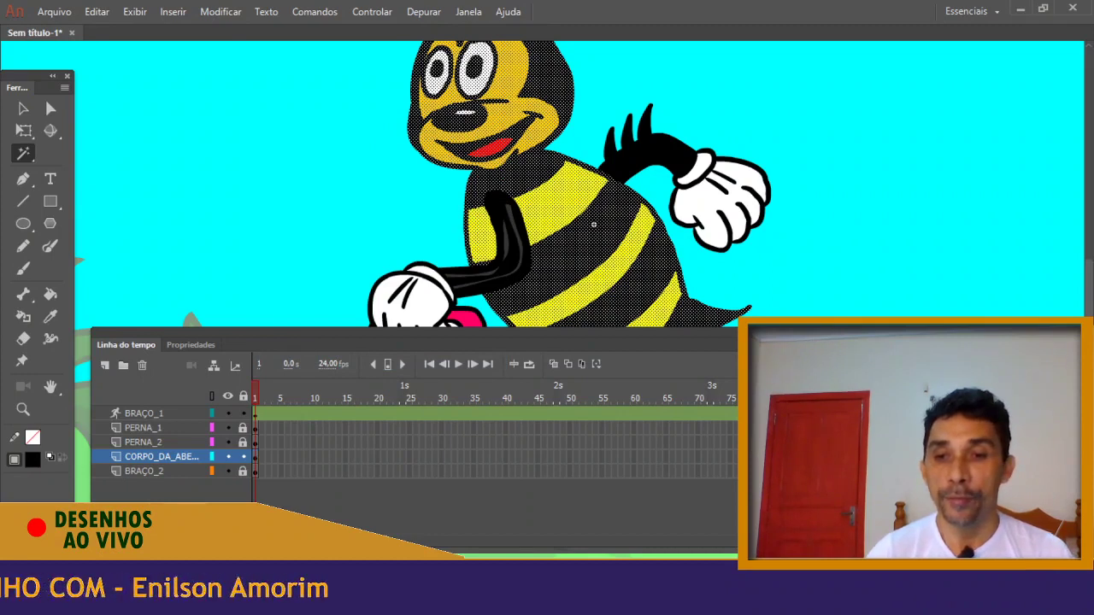
{"action": "left_click", "coordinate": [898, 457]}
{"action": "right_click", "coordinate": [897, 458]}
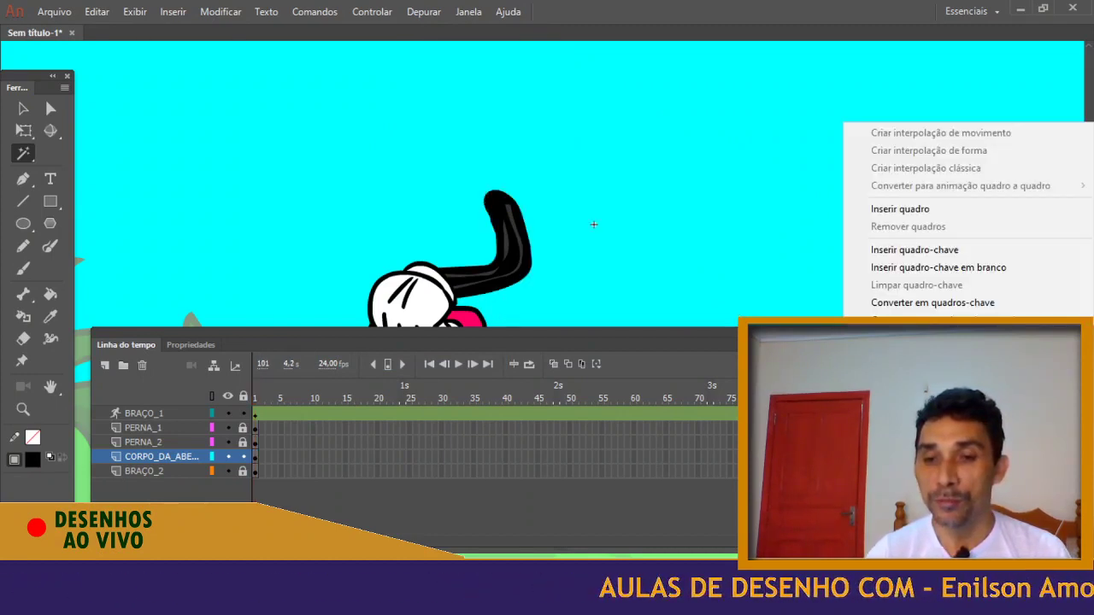
Extend the CORPO_DA_ABELHA layer's frames to frame 101 and lock the layer
{"action": "left_click", "coordinate": [902, 380]}
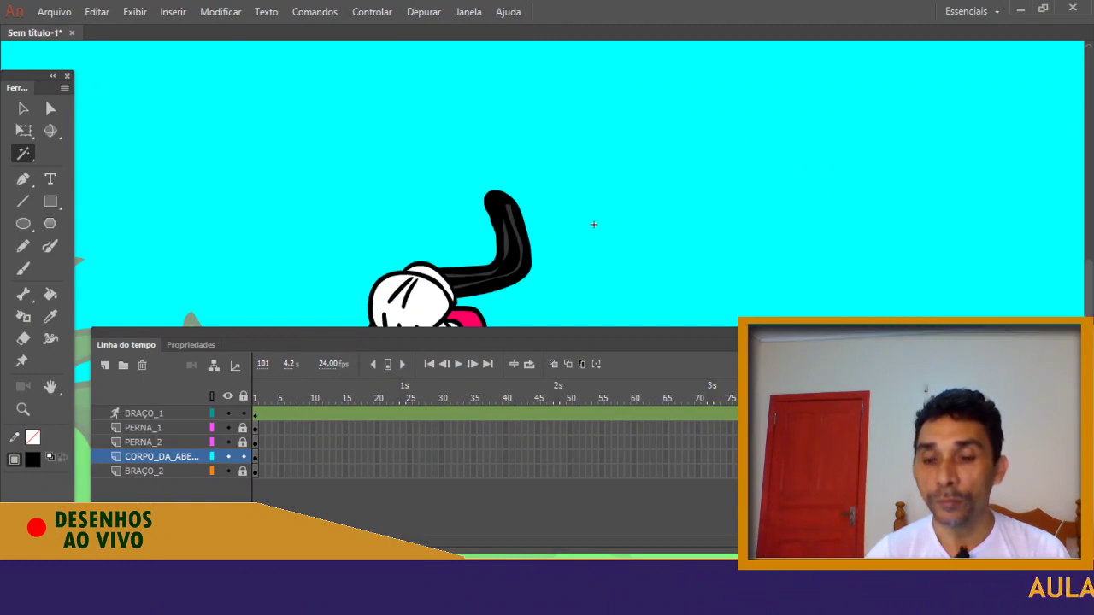
{"action": "left_click_drag", "start_coordinate": [895, 398], "coordinate": [818, 398]}
{"action": "left_click", "coordinate": [372, 366]}
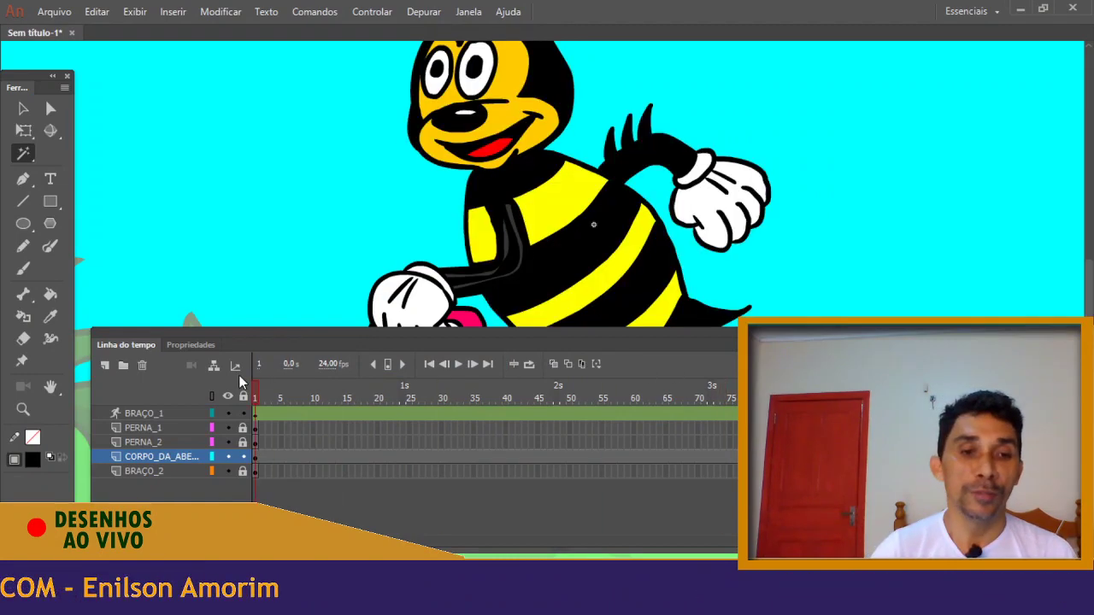
{"action": "left_click_drag", "start_coordinate": [254, 395], "coordinate": [319, 401]}
{"action": "left_click", "coordinate": [244, 459]}
Pose the BRAÇO_1 armature swinging the arm and bucket forward at frame 15 and farther forward and up at frame 29
{"action": "left_click", "coordinate": [345, 416]}
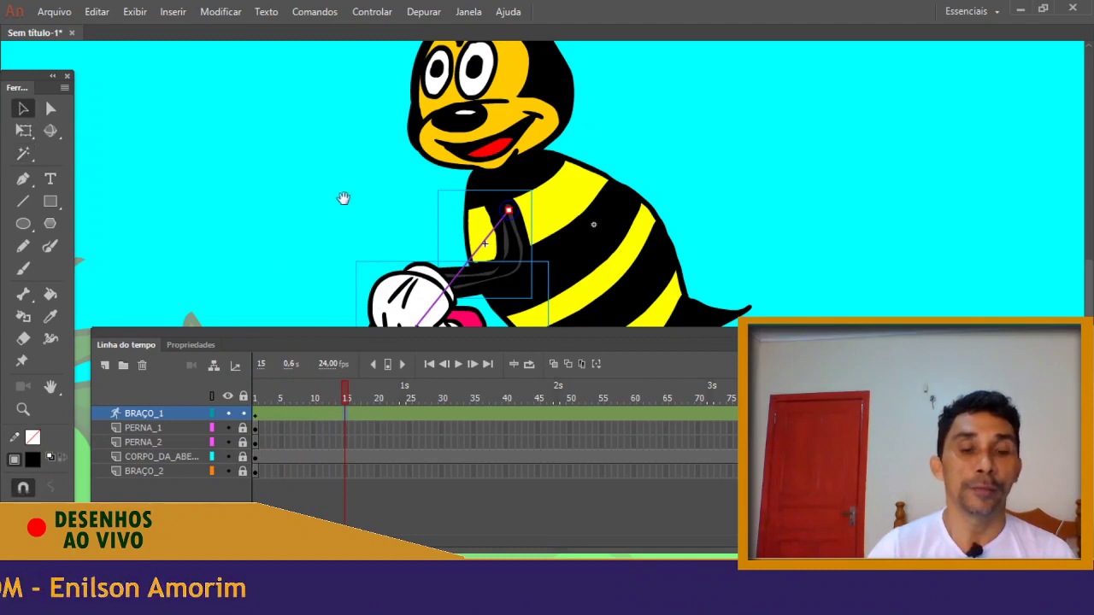
{"action": "left_click_drag", "start_coordinate": [359, 221], "coordinate": [315, 122]}
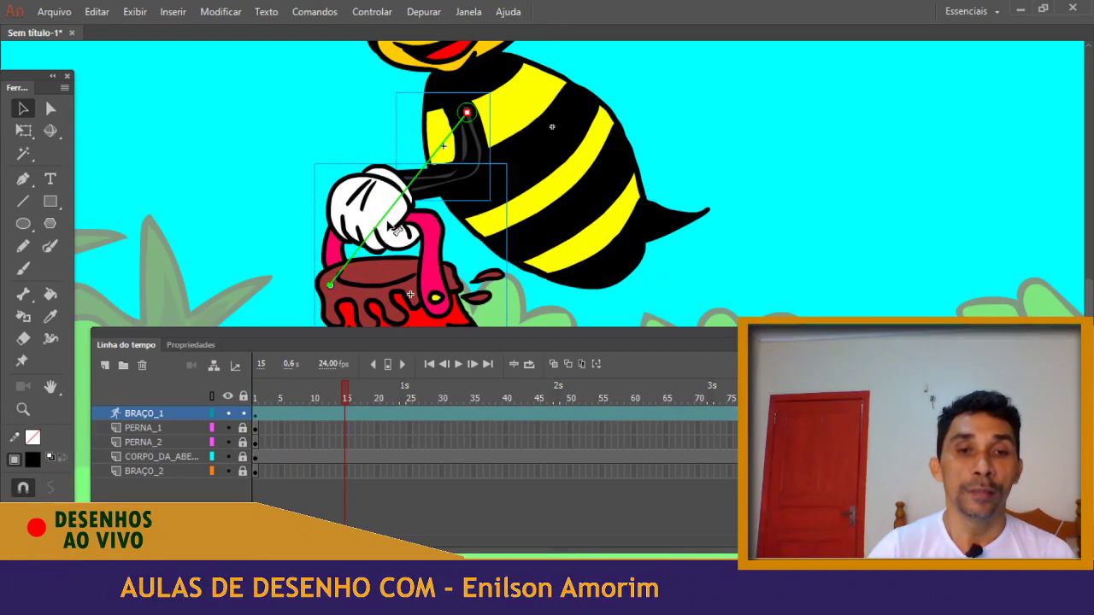
{"action": "left_click_drag", "start_coordinate": [389, 229], "coordinate": [359, 226]}
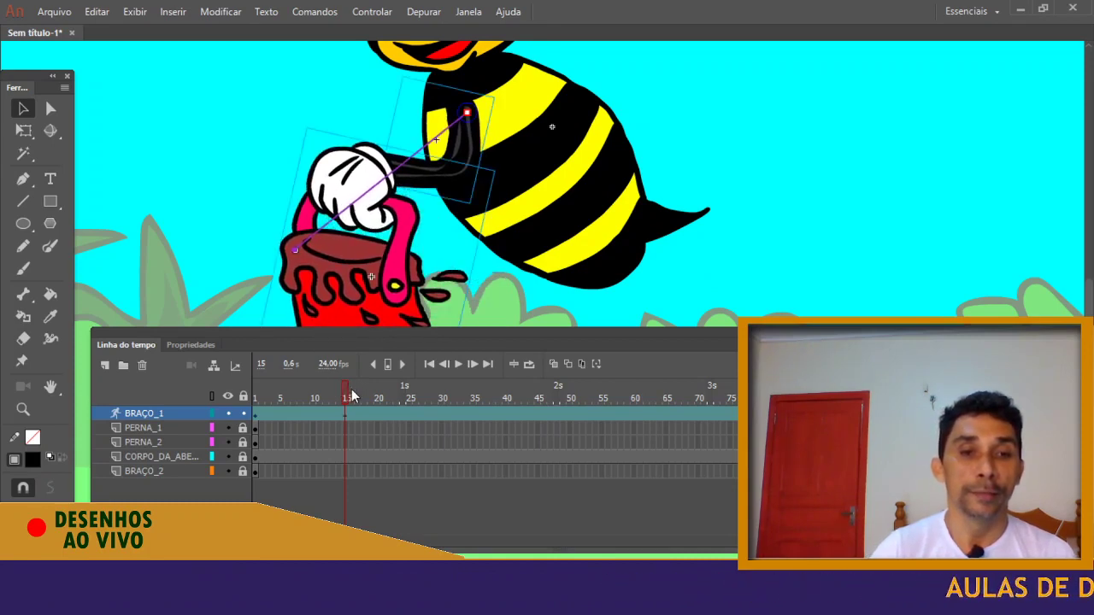
{"action": "left_click_drag", "start_coordinate": [252, 389], "coordinate": [435, 399]}
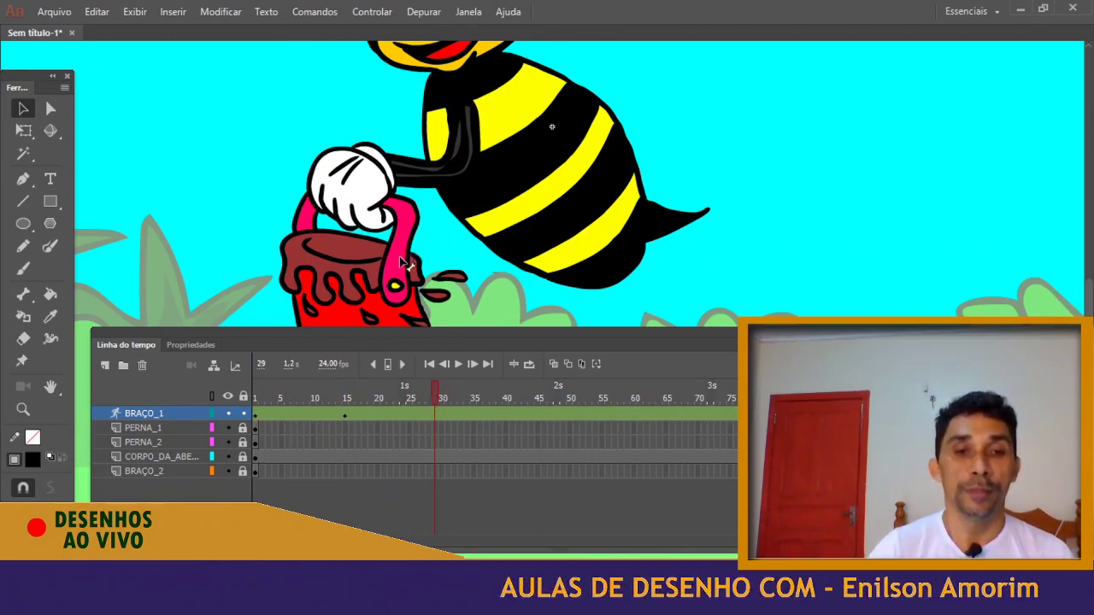
{"action": "left_click", "coordinate": [371, 276]}
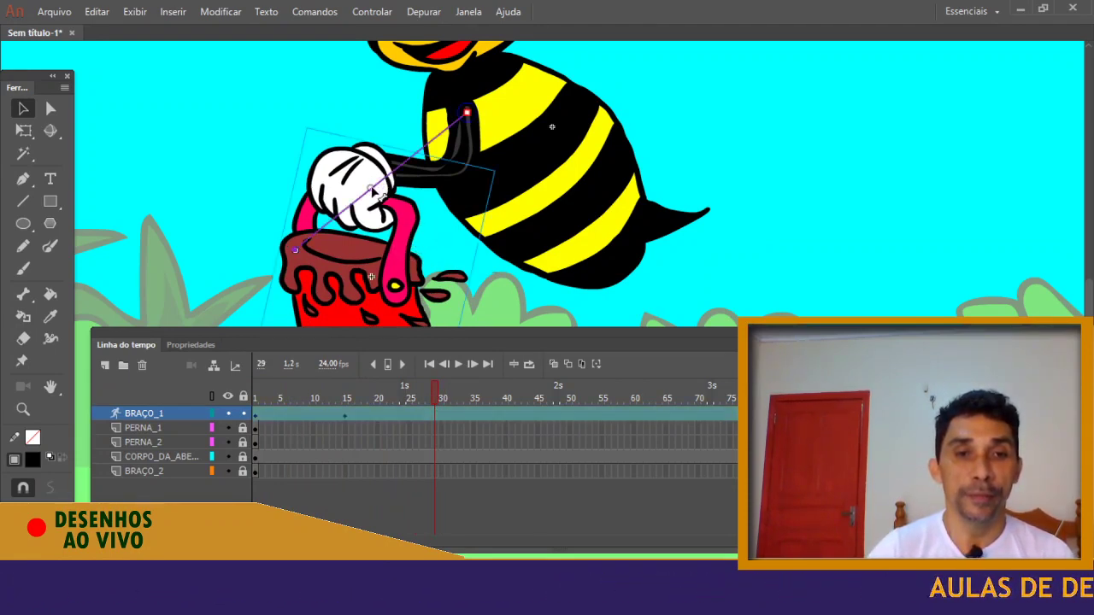
{"action": "left_click_drag", "start_coordinate": [368, 193], "coordinate": [350, 166]}
Return the BRAÇO_1 arm to its starting pose at frame 45 and swing it slightly backward at frame 61
{"action": "left_click_drag", "start_coordinate": [346, 391], "coordinate": [515, 406]}
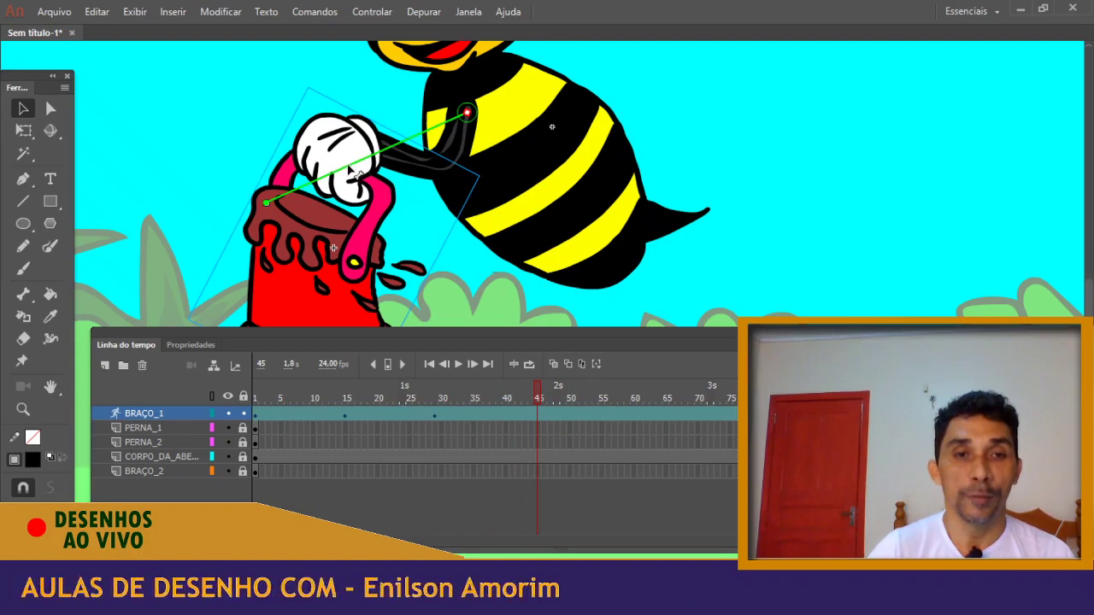
{"action": "left_click_drag", "start_coordinate": [362, 168], "coordinate": [400, 231]}
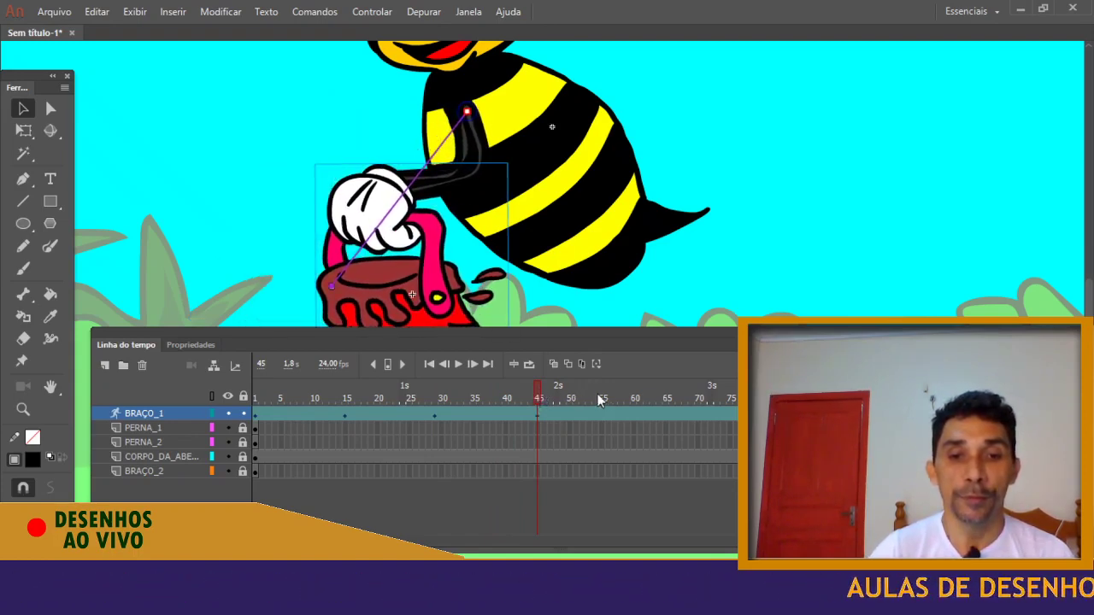
{"action": "left_click_drag", "start_coordinate": [596, 397], "coordinate": [641, 399]}
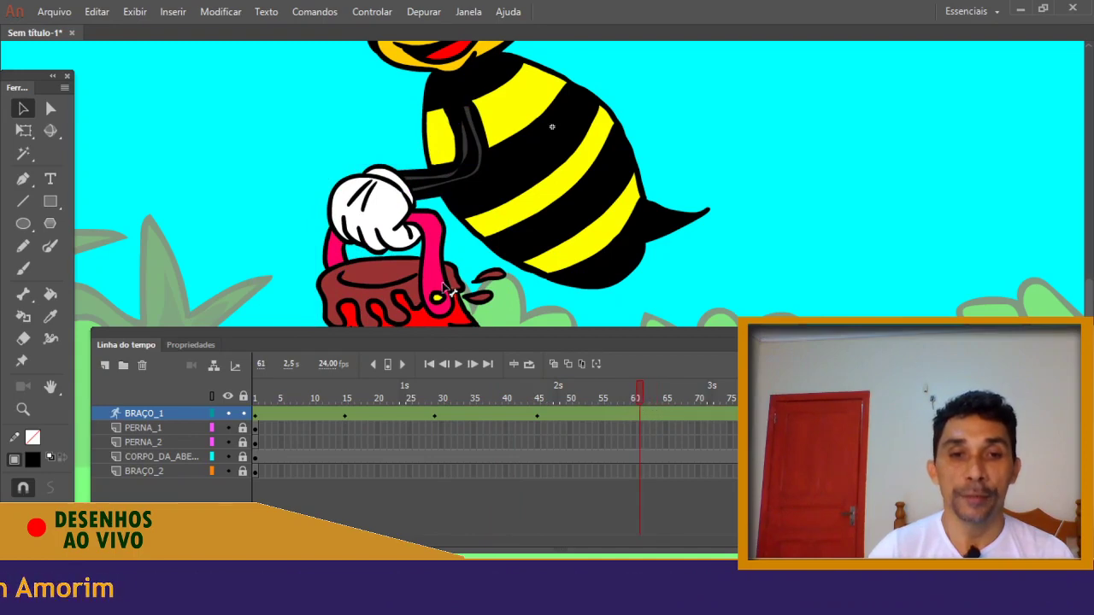
{"action": "left_click", "coordinate": [437, 183]}
{"action": "left_click_drag", "start_coordinate": [416, 189], "coordinate": [420, 252]}
Pose the BRAÇO_1 arm and bucket farther back across the body at frame 75 and farther still at frame 86
{"action": "left_click_drag", "start_coordinate": [713, 398], "coordinate": [733, 398]}
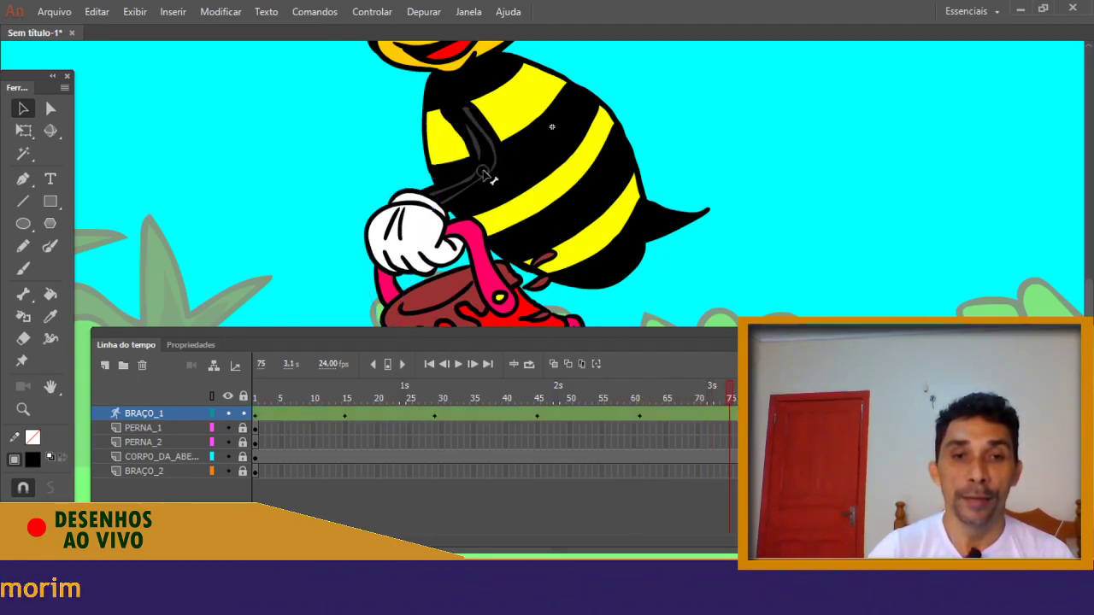
{"action": "left_click_drag", "start_coordinate": [446, 233], "coordinate": [501, 235]}
{"action": "left_click", "coordinate": [819, 399]}
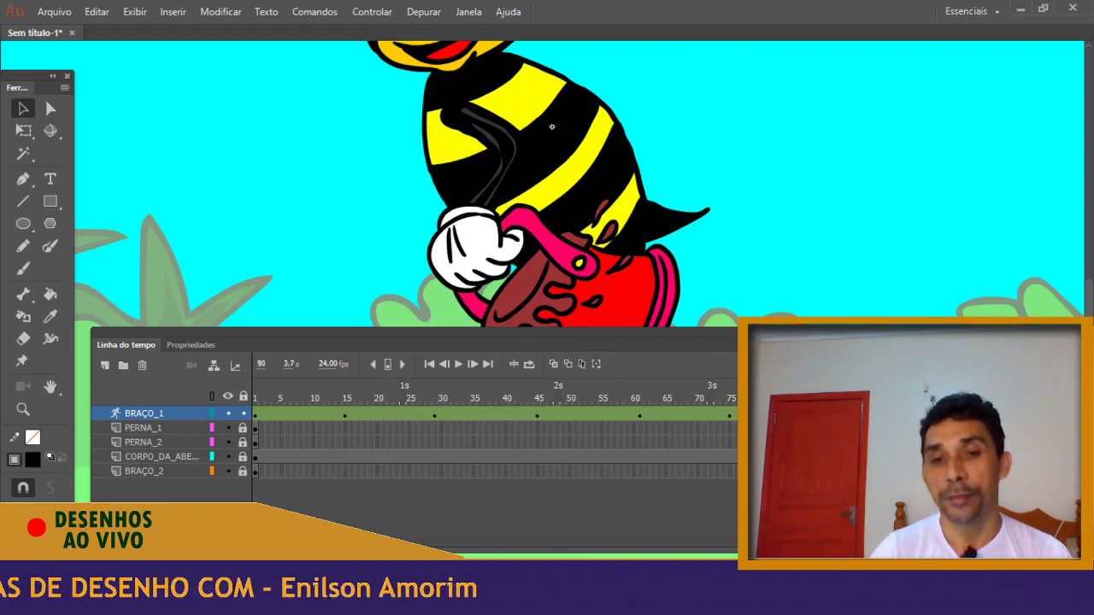
{"action": "key", "text": "comma"}
{"action": "key", "text": "comma"}
{"action": "key", "text": "comma"}
{"action": "key", "text": "comma"}
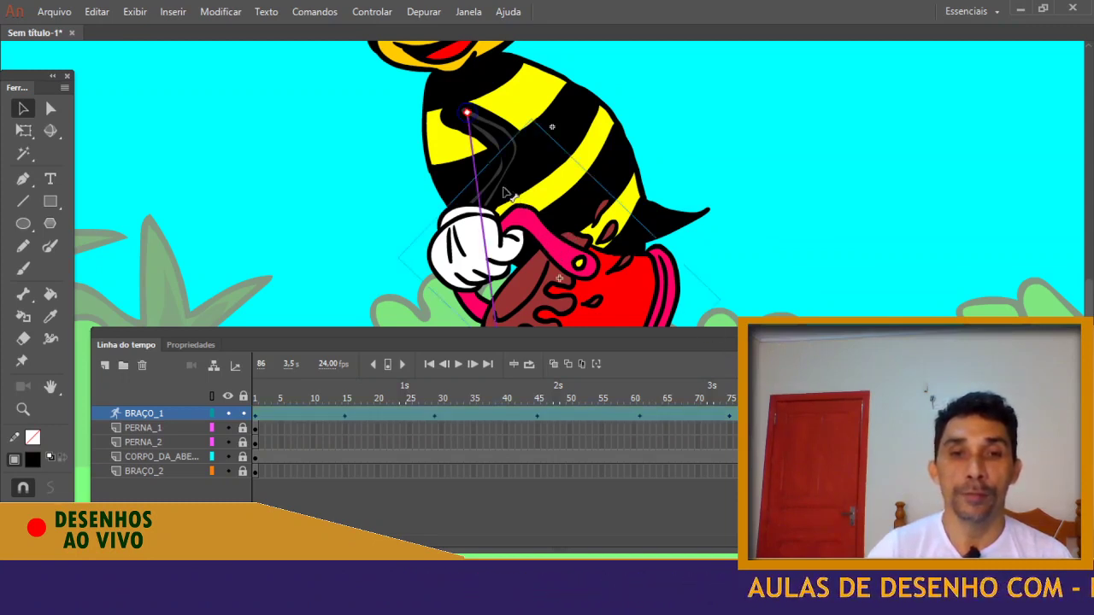
{"action": "left_click_drag", "start_coordinate": [484, 208], "coordinate": [517, 222]}
{"action": "key", "text": "Return"}
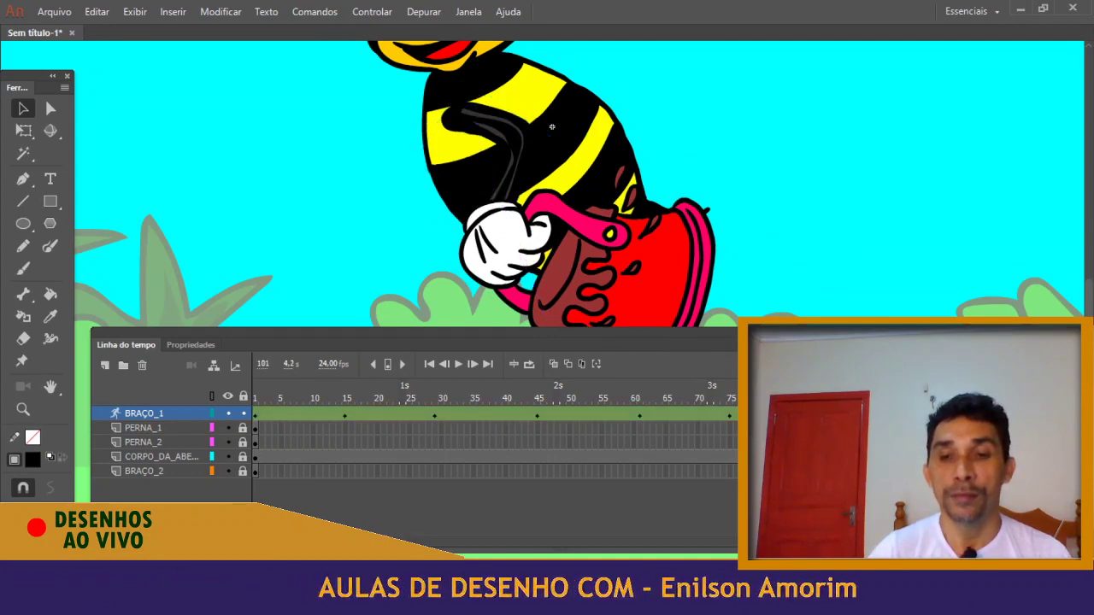
Swing the BRAÇO_1 arm back toward the front at frame 98, return to frame 1 and lock the layer
{"action": "left_click_drag", "start_coordinate": [896, 395], "coordinate": [872, 399]}
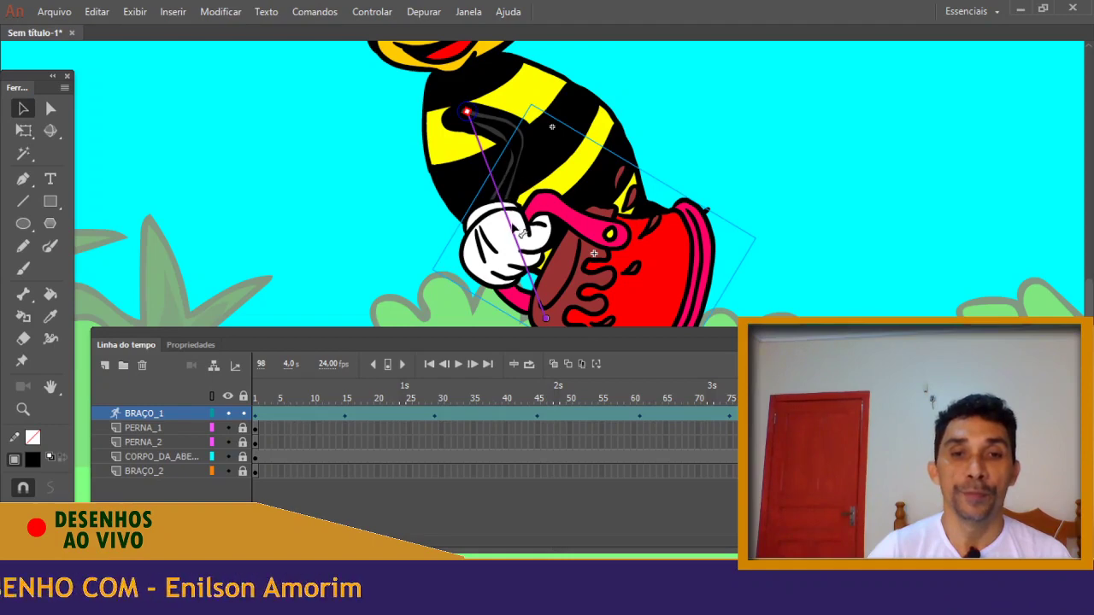
{"action": "left_click_drag", "start_coordinate": [523, 233], "coordinate": [438, 268]}
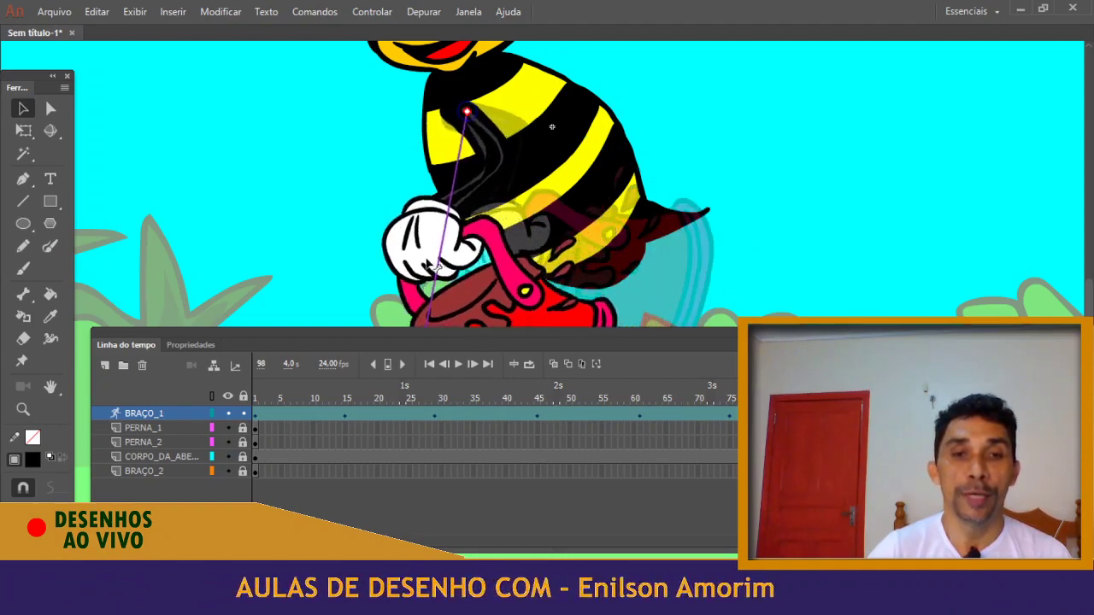
{"action": "left_click", "coordinate": [273, 394]}
{"action": "left_click_drag", "start_coordinate": [273, 395], "coordinate": [243, 402]}
{"action": "left_click", "coordinate": [243, 414]}
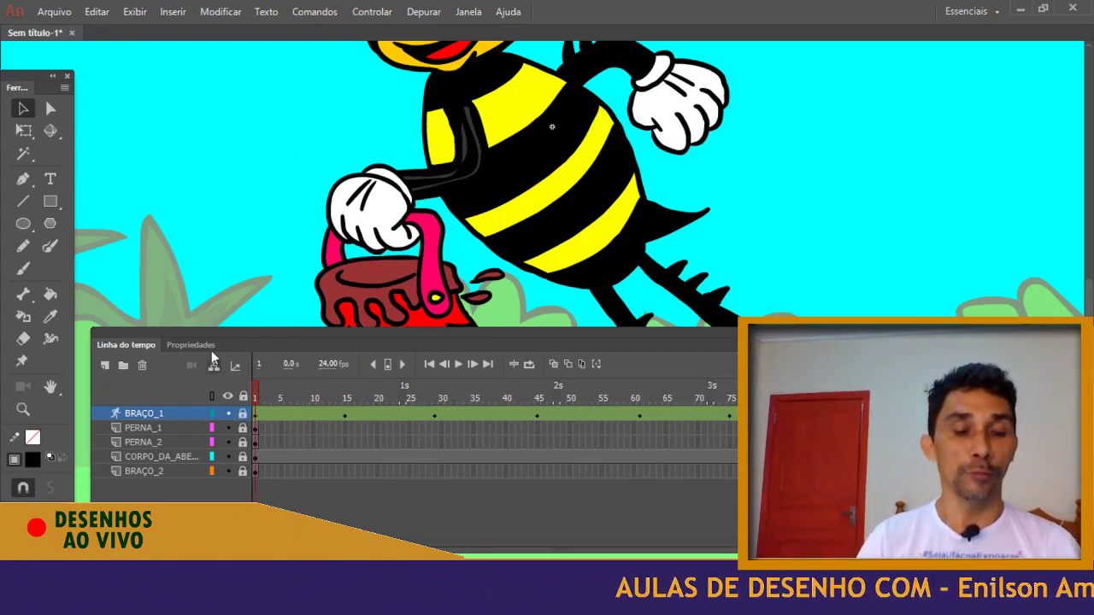
Erase a thin gap between the arm and glove on BRAÇO_2 and repaint the black outline along the glove's cuff
{"action": "left_click", "coordinate": [260, 473]}
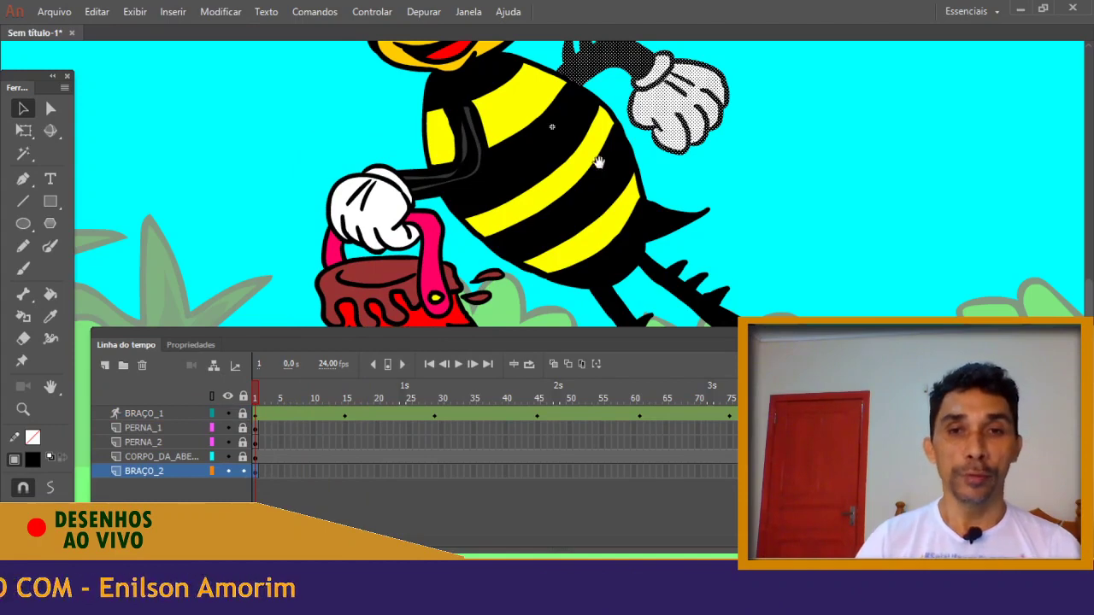
{"action": "left_click_drag", "start_coordinate": [512, 195], "coordinate": [474, 215]}
{"action": "key", "text": "ctrl+equal"}
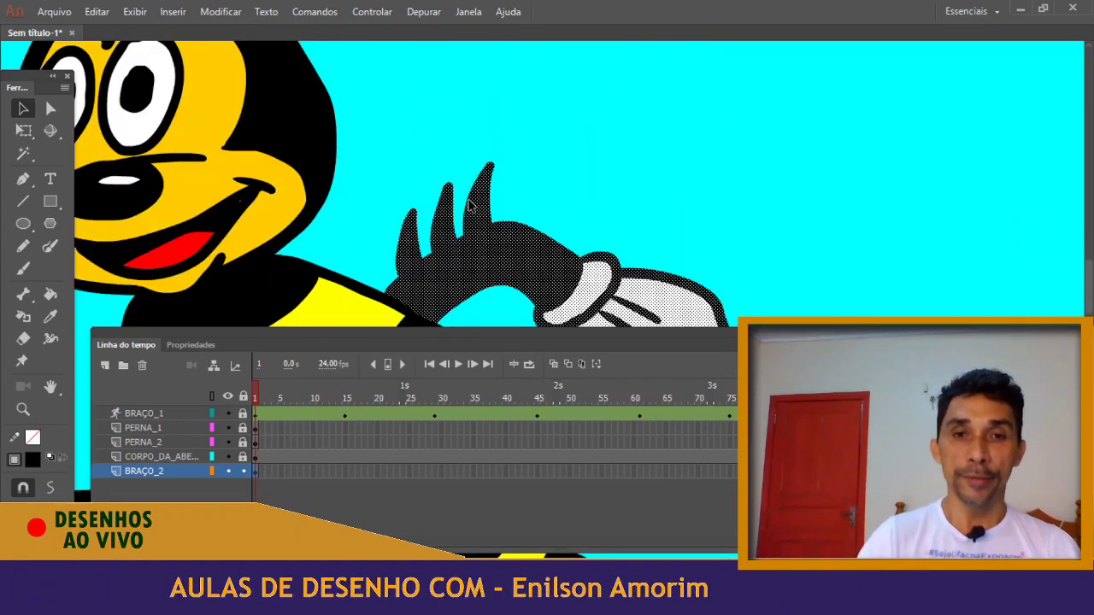
{"action": "left_click_drag", "start_coordinate": [377, 202], "coordinate": [295, 86]}
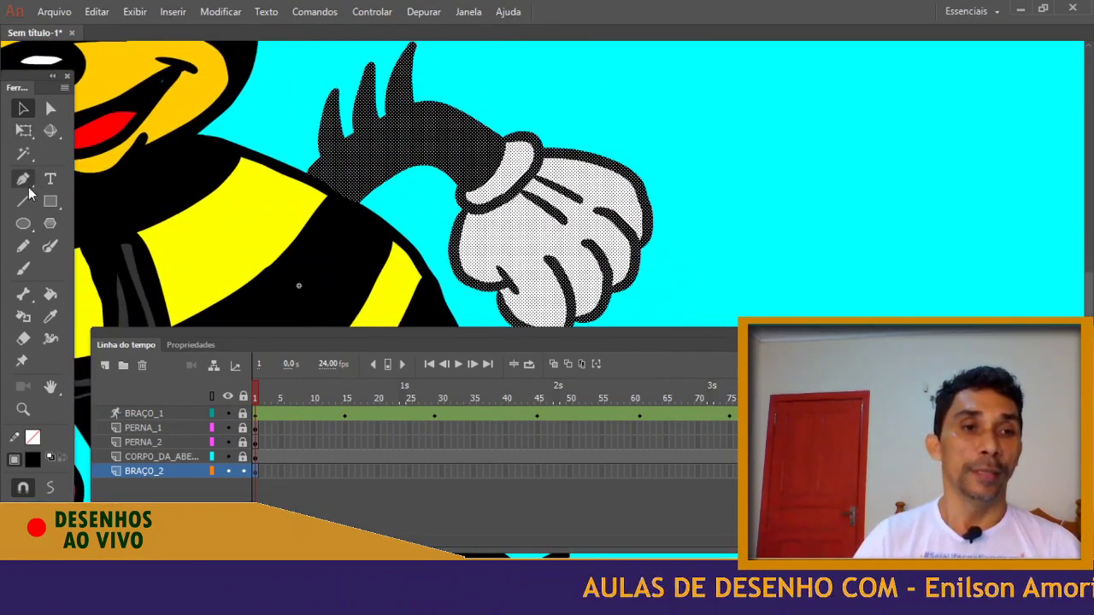
{"action": "left_click", "coordinate": [252, 129]}
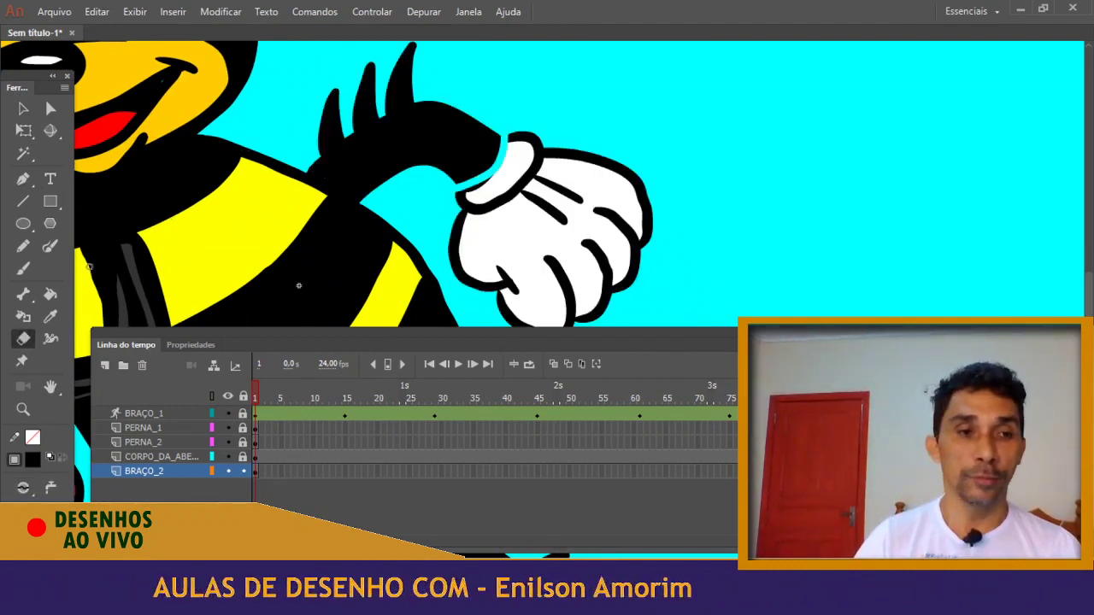
{"action": "left_click", "coordinate": [59, 320]}
{"action": "left_click", "coordinate": [349, 168]}
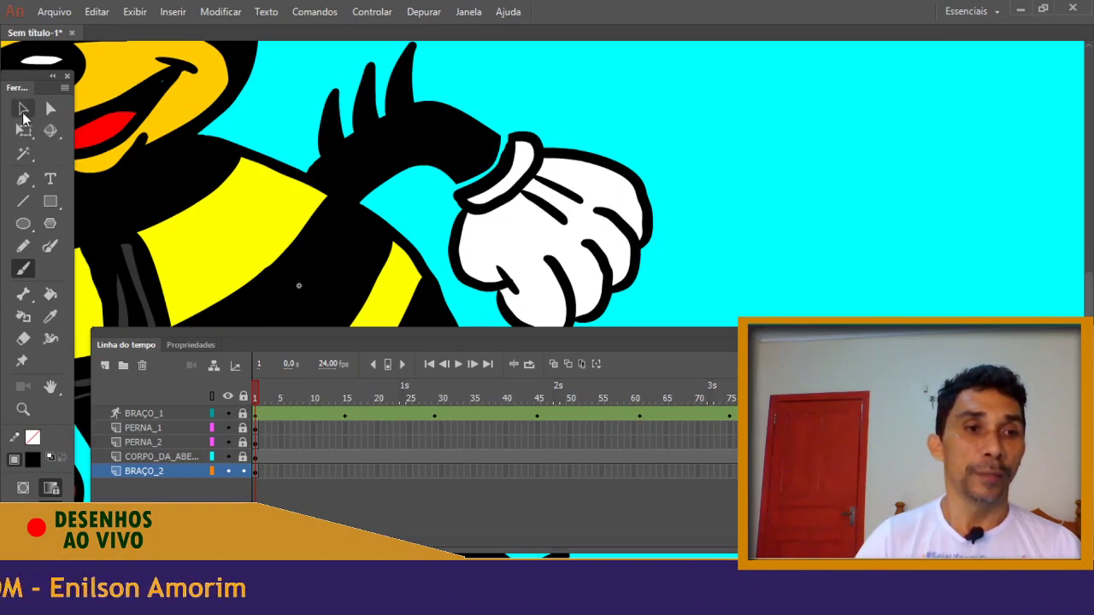
Convert the separated black arm piece on BRAÇO_2 into a Gráfico symbol
{"action": "left_click", "coordinate": [409, 150]}
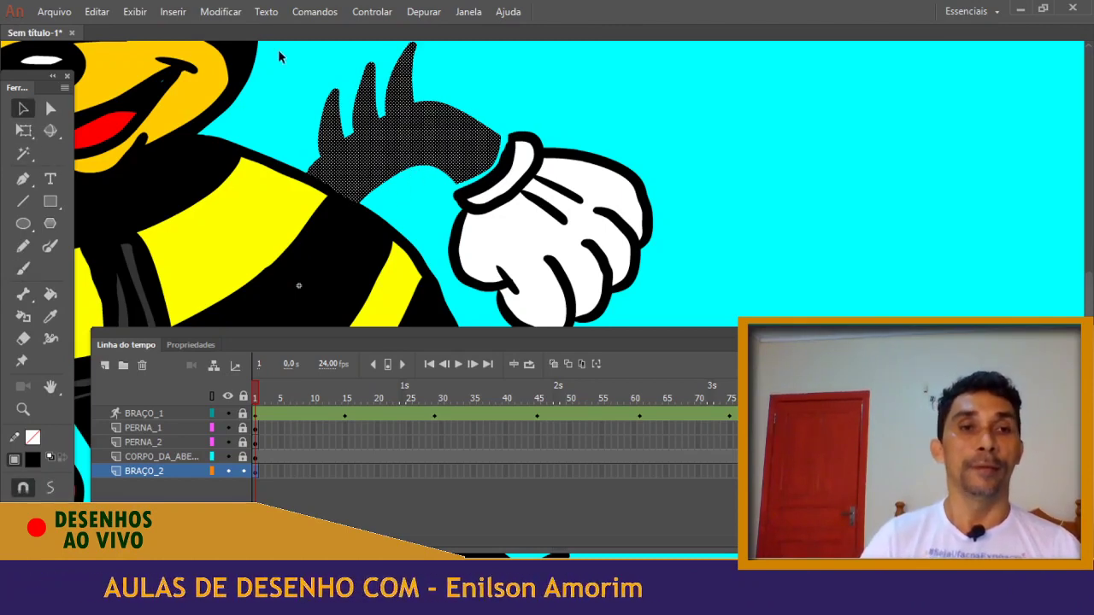
{"action": "left_click", "coordinate": [221, 12]}
{"action": "left_click", "coordinate": [252, 53]}
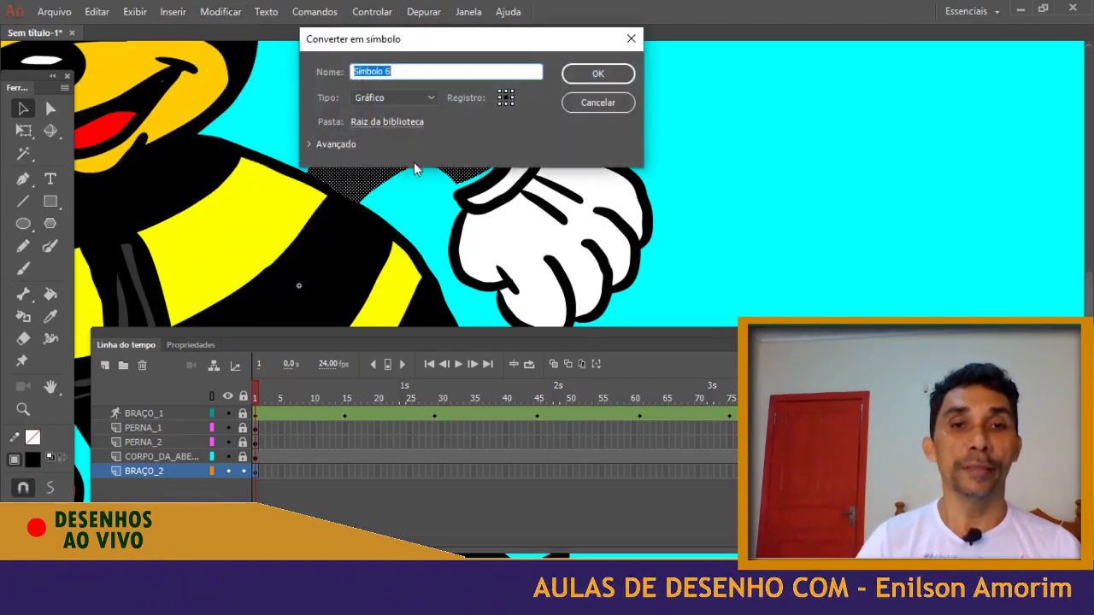
{"action": "left_click", "coordinate": [597, 79]}
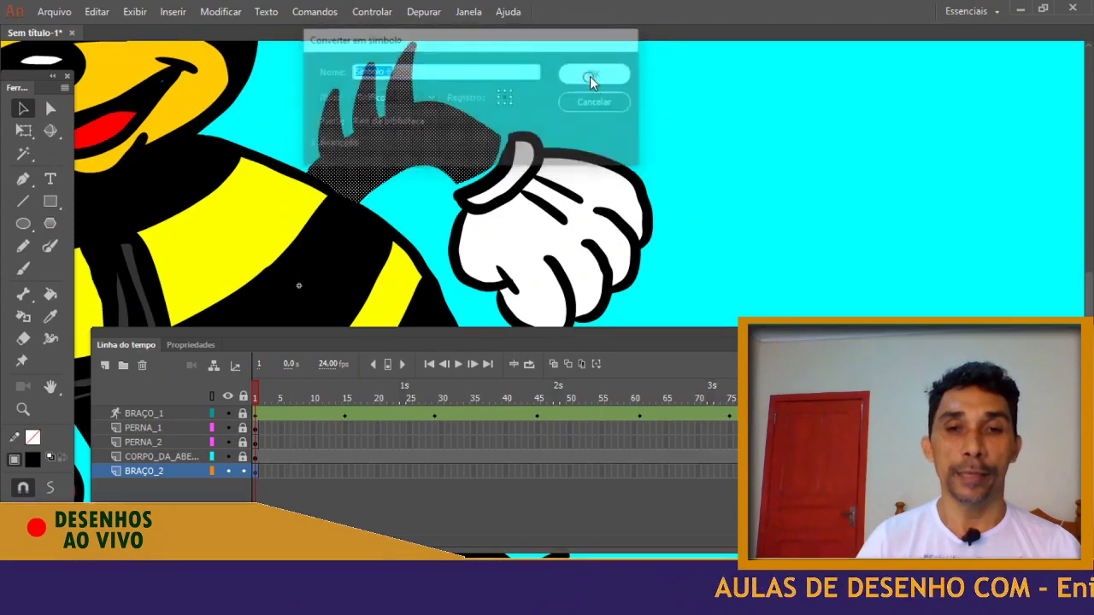
Convert the whole white glove on BRAÇO_2 into a symbol and move it against the arm to close the gap
{"action": "left_click", "coordinate": [528, 200]}
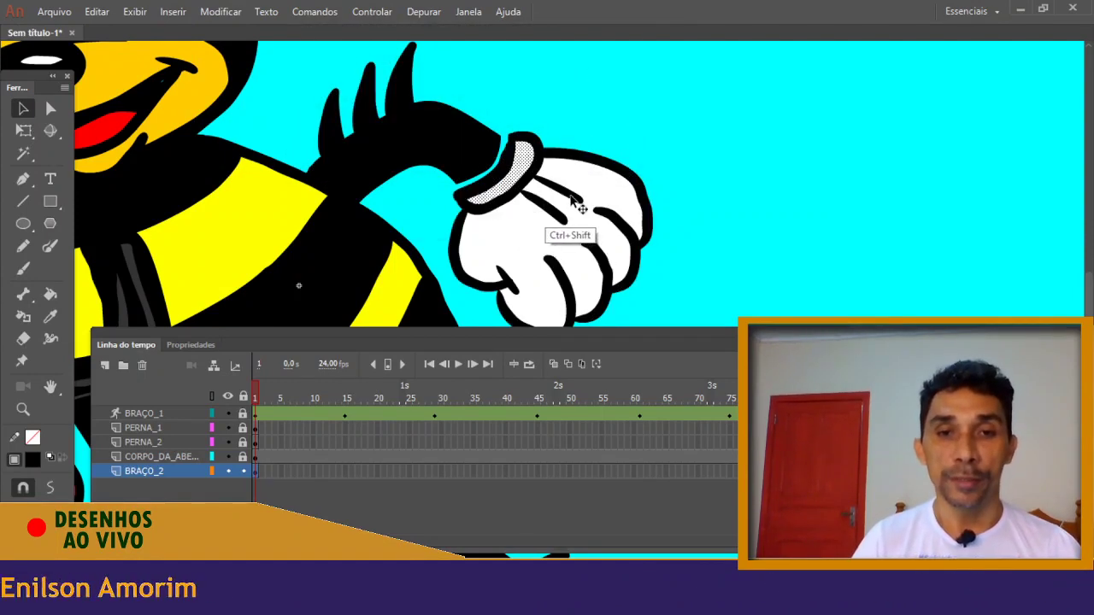
{"action": "left_click", "coordinate": [537, 246], "text": "shift"}
{"action": "left_click", "coordinate": [534, 295], "text": "shift"}
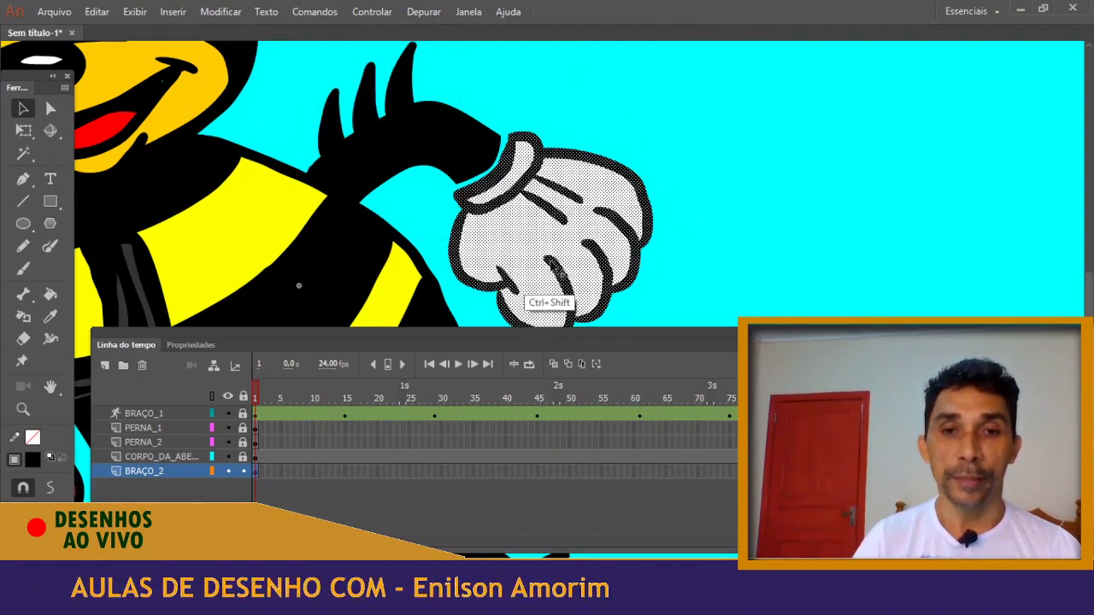
{"action": "left_click", "coordinate": [220, 11]}
{"action": "left_click", "coordinate": [248, 51]}
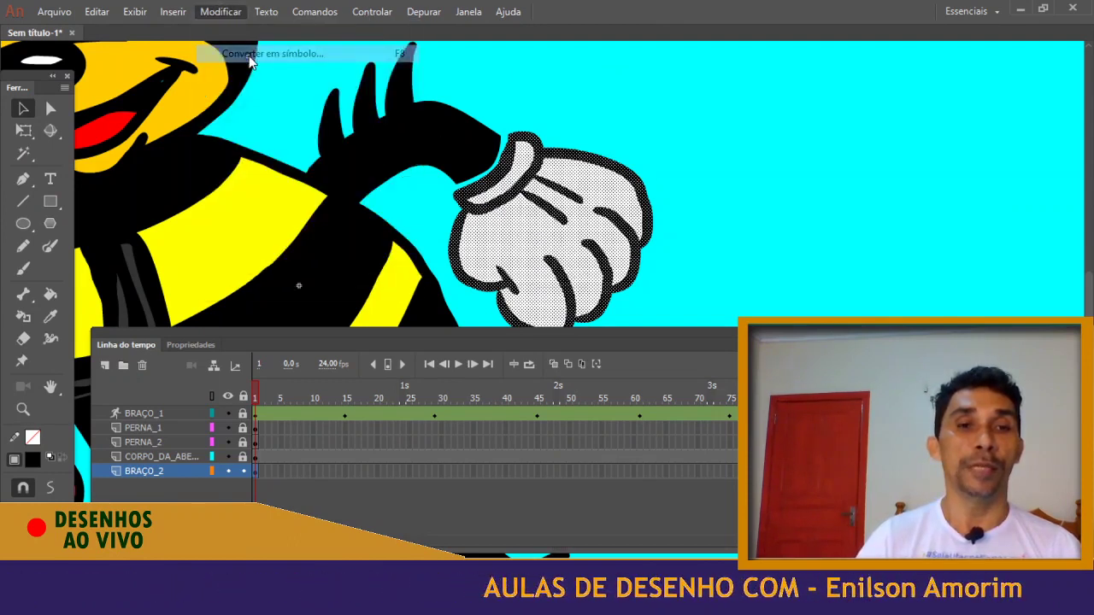
{"action": "left_click", "coordinate": [584, 77]}
{"action": "mouse_move", "coordinate": [542, 219]}
{"action": "left_mouse_down"}
{"action": "mouse_move", "coordinate": [643, 196]}
{"action": "mouse_move", "coordinate": [547, 244]}
{"action": "mouse_move", "coordinate": [535, 229]}
{"action": "mouse_move", "coordinate": [547, 233]}
{"action": "left_mouse_up"}
{"action": "left_click", "coordinate": [681, 242]}
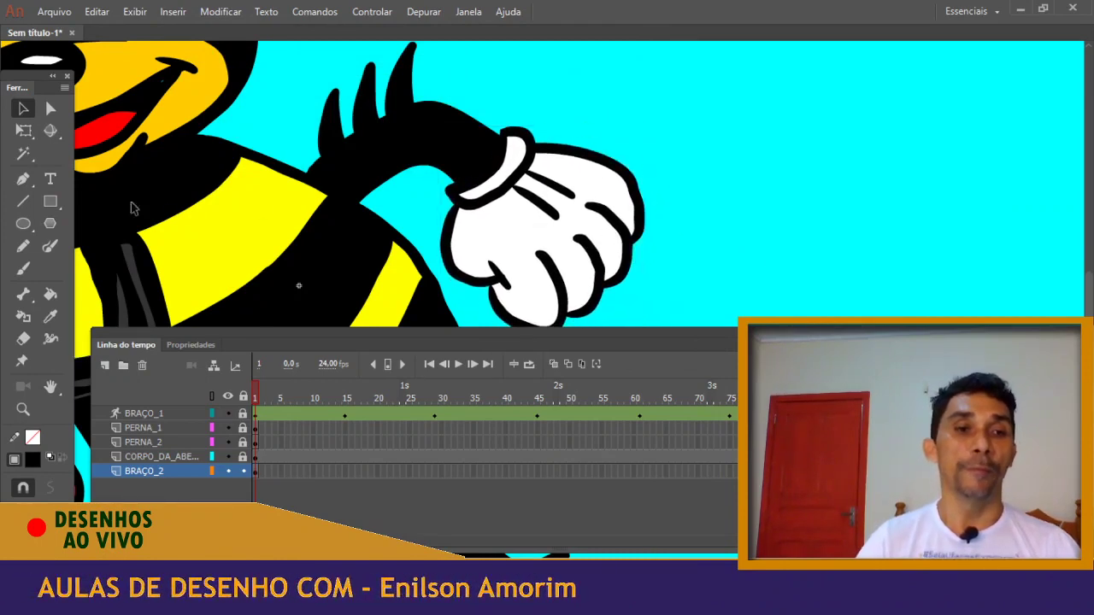
Add a bone from the shoulder end of the rear arm to the glove
{"action": "left_click", "coordinate": [24, 297]}
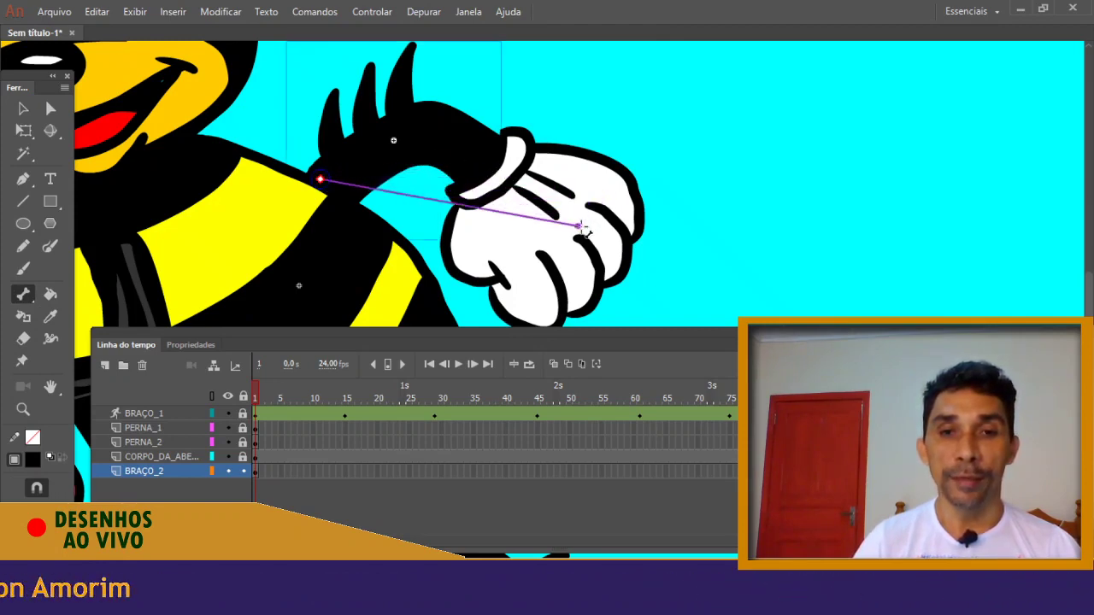
{"action": "left_click_drag", "start_coordinate": [598, 230], "coordinate": [599, 230]}
{"action": "key", "text": "v"}
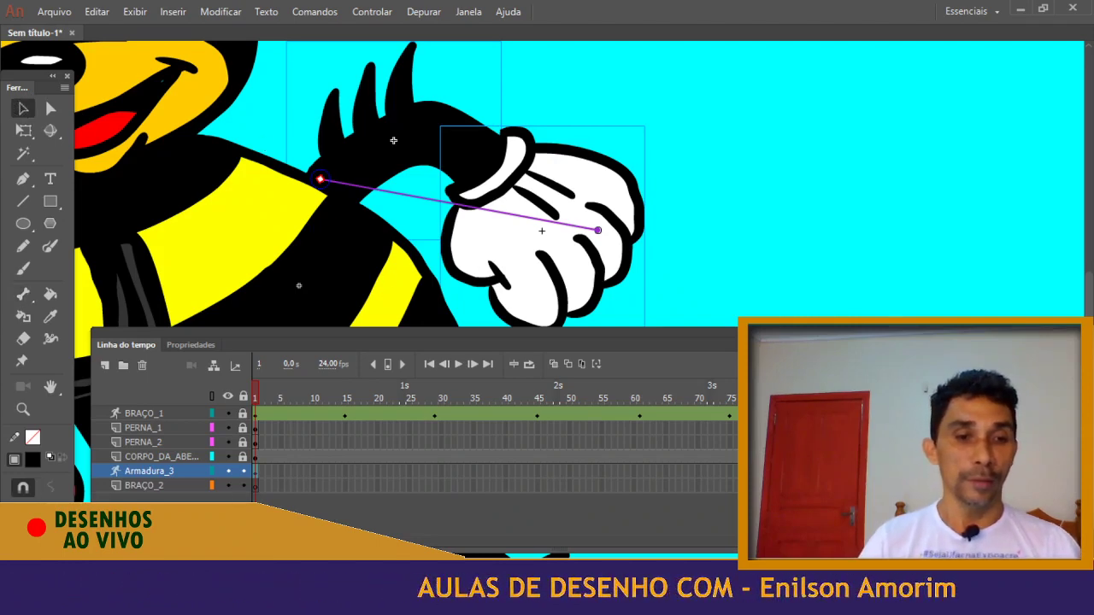
Rename the new armature layer as BRAÇO_2 and delete the old, emptied BRAÇO_2 layer
{"action": "right_click", "coordinate": [174, 477]}
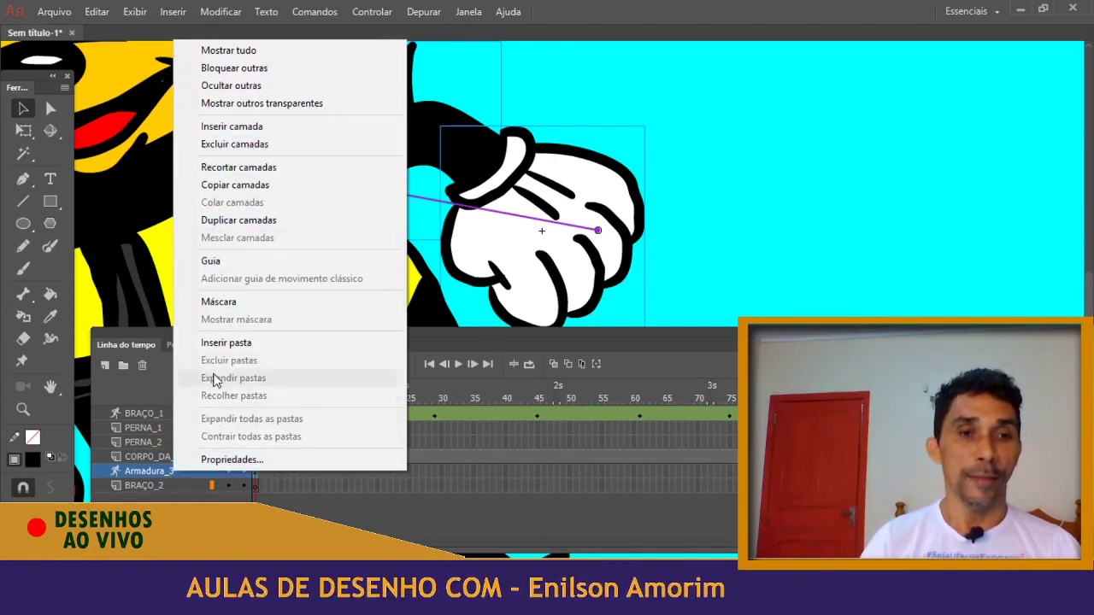
{"action": "left_click", "coordinate": [149, 475]}
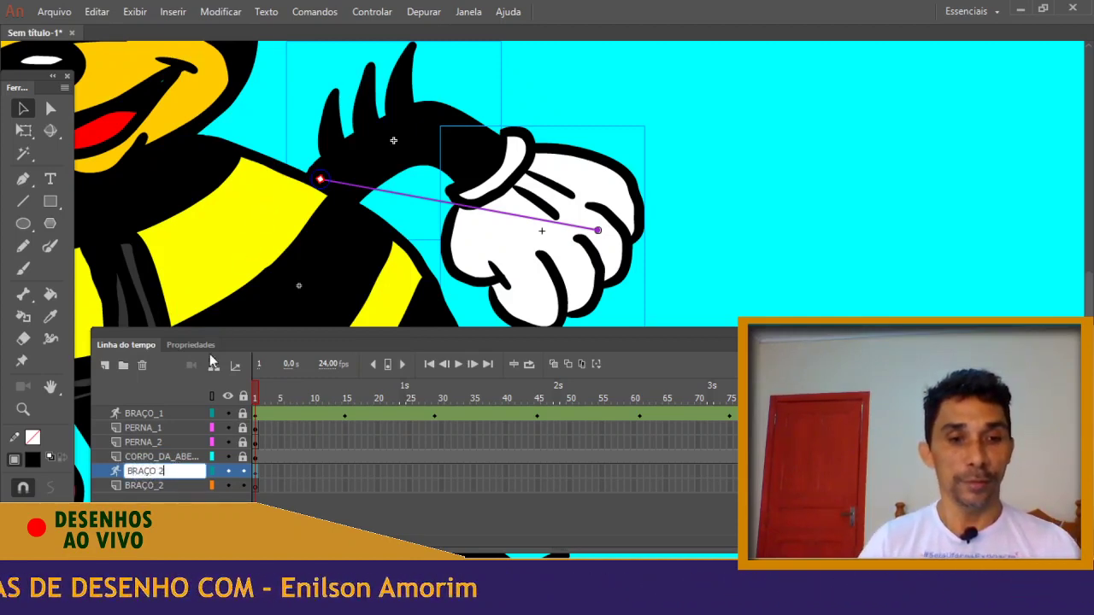
{"action": "left_click", "coordinate": [176, 485]}
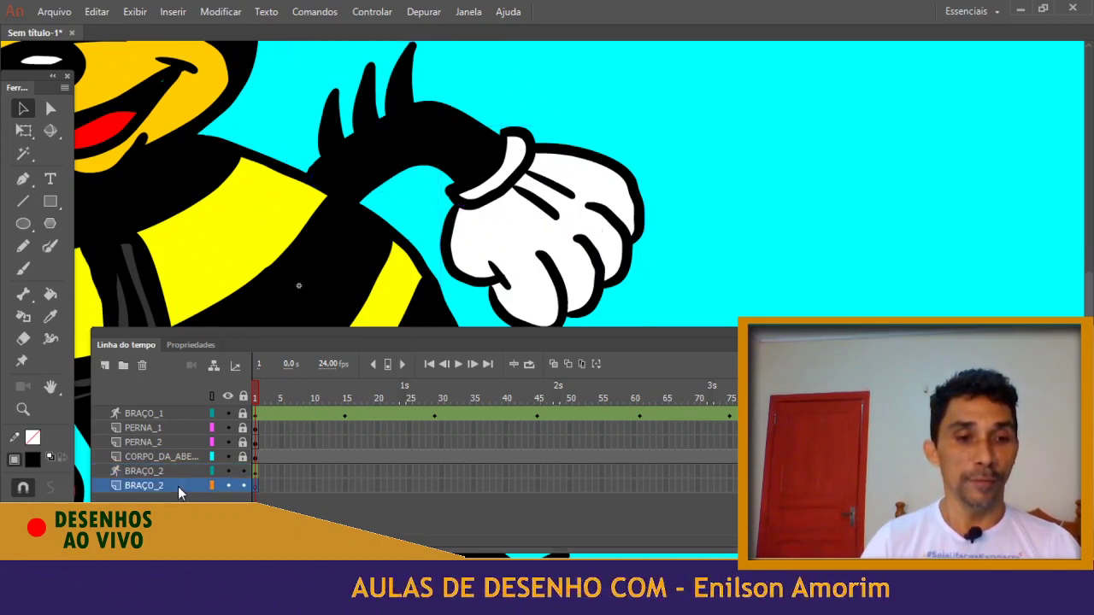
{"action": "right_click", "coordinate": [178, 486]}
{"action": "left_click", "coordinate": [267, 162]}
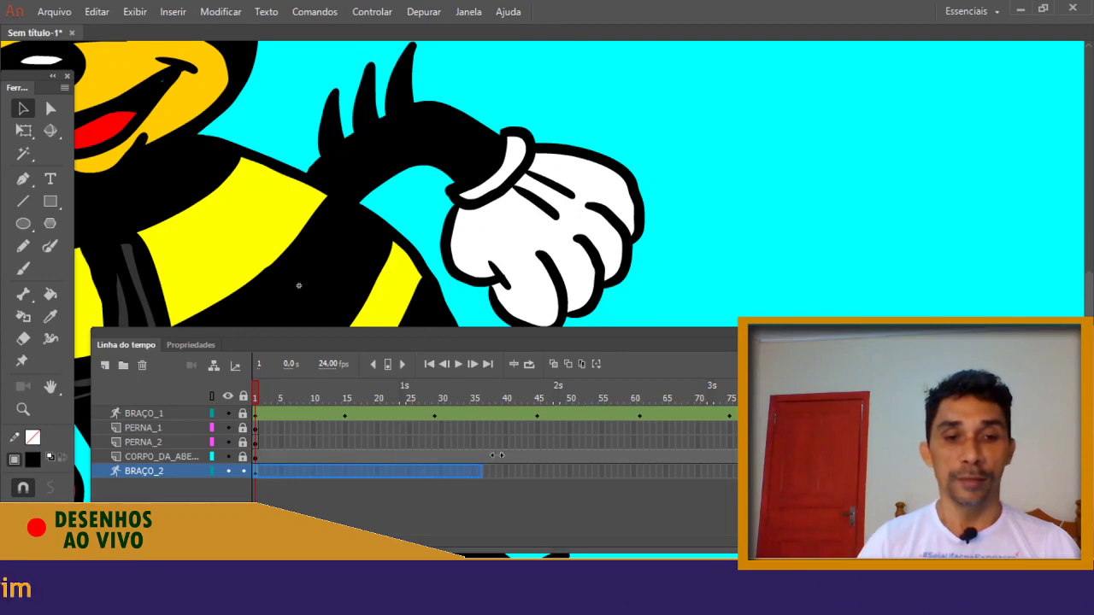
Extend the BRAÇO_2 armature span to about frame 100 and return to frame 1
{"action": "left_click", "coordinate": [393, 140]}
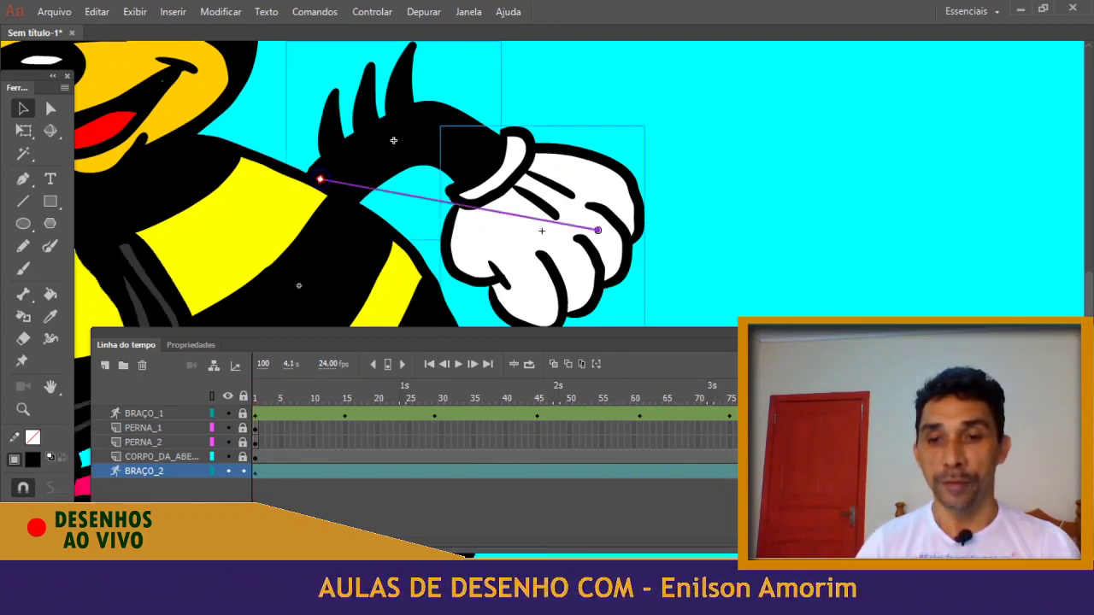
{"action": "left_click_drag", "start_coordinate": [434, 395], "coordinate": [248, 395]}
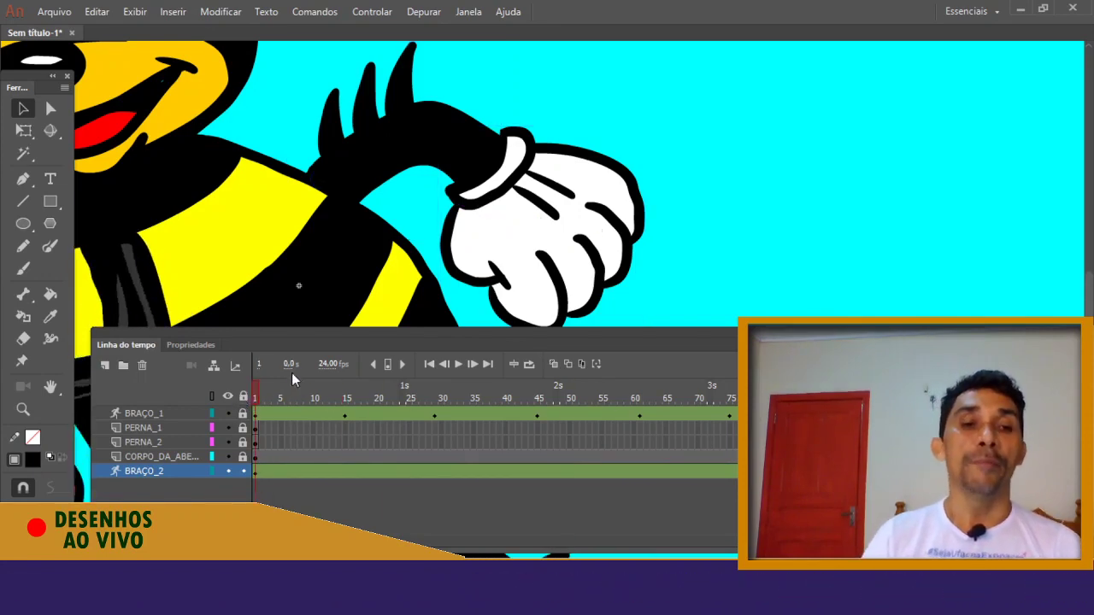
At frame 15, rotate the rear arm's bone slightly downward so the glove drops toward the body
{"action": "key", "text": "ctrl+minus"}
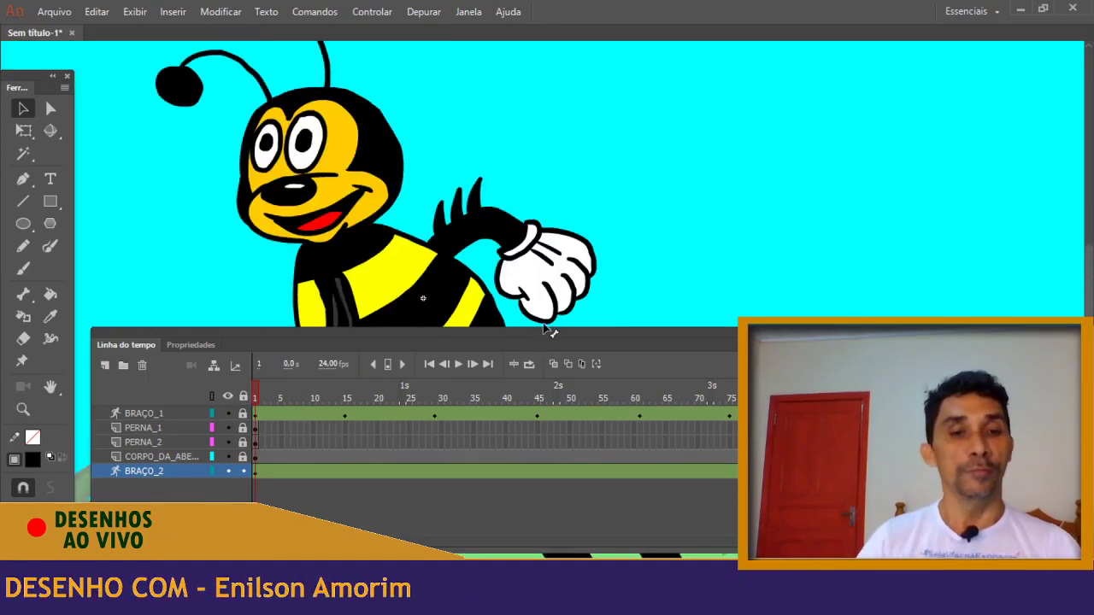
{"action": "left_click_drag", "start_coordinate": [534, 333], "coordinate": [537, 381]}
{"action": "left_click_drag", "start_coordinate": [464, 291], "coordinate": [457, 205]}
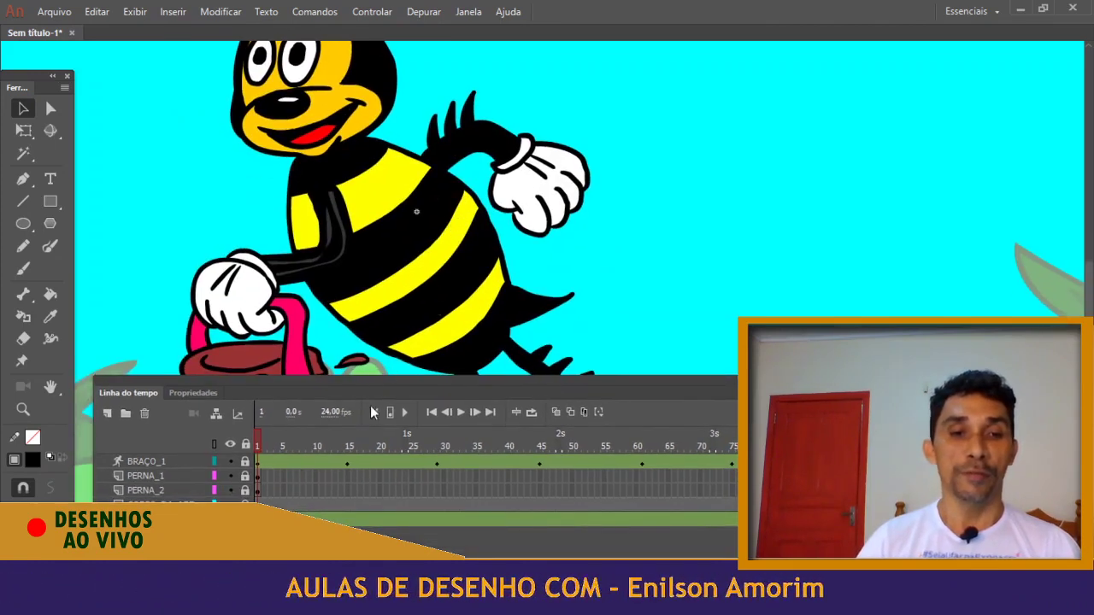
{"action": "left_click", "coordinate": [342, 441]}
{"action": "mouse_move", "coordinate": [344, 441]}
{"action": "left_mouse_down"}
{"action": "mouse_move", "coordinate": [254, 440]}
{"action": "mouse_move", "coordinate": [350, 447]}
{"action": "left_mouse_up"}
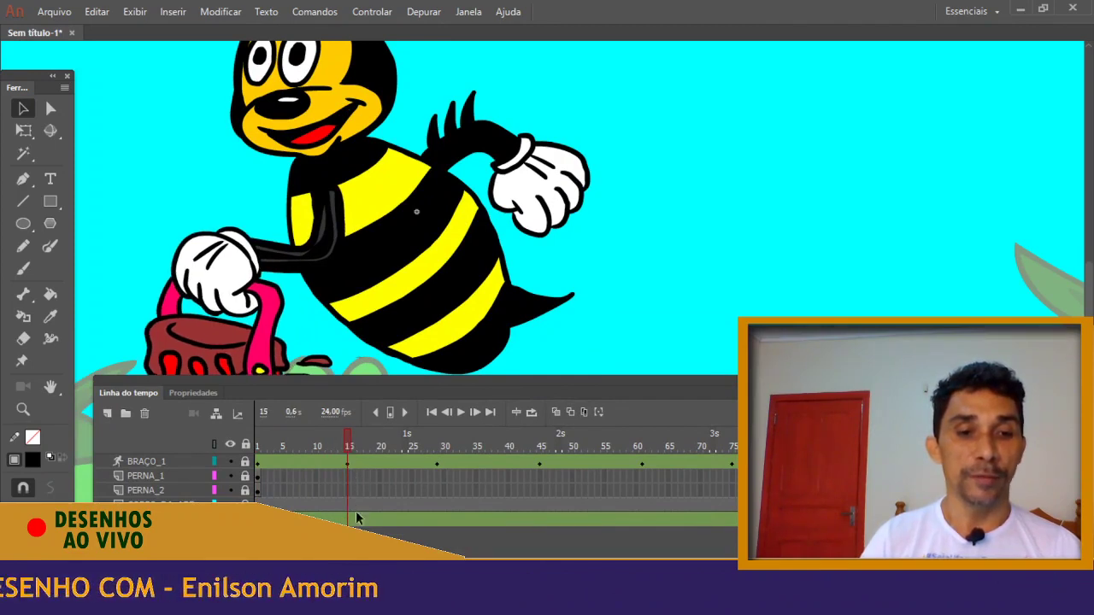
{"action": "left_click", "coordinate": [523, 144]}
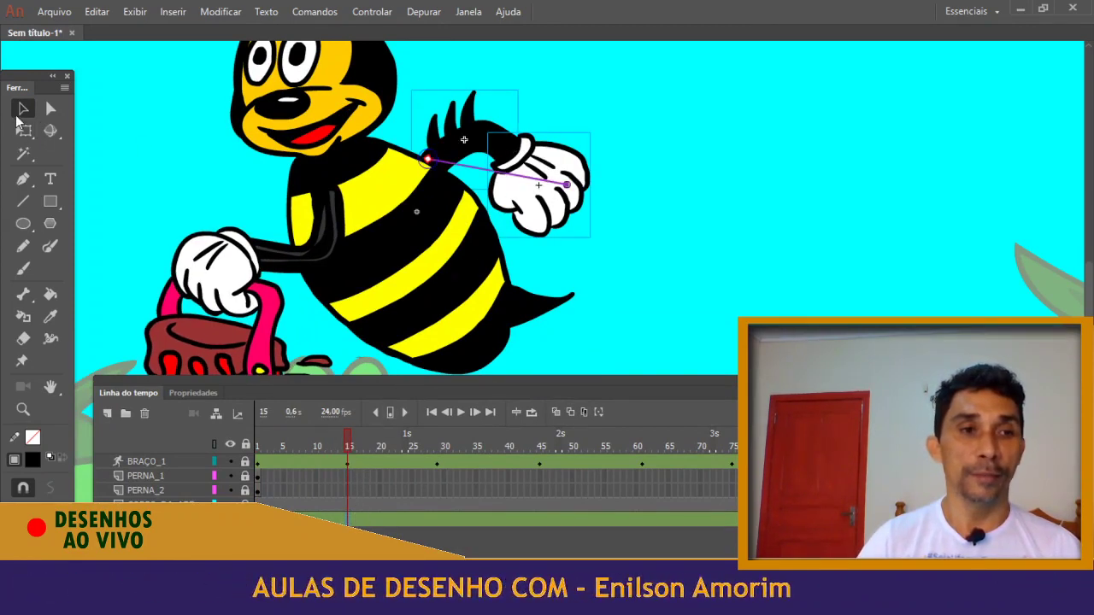
{"action": "left_click", "coordinate": [488, 173]}
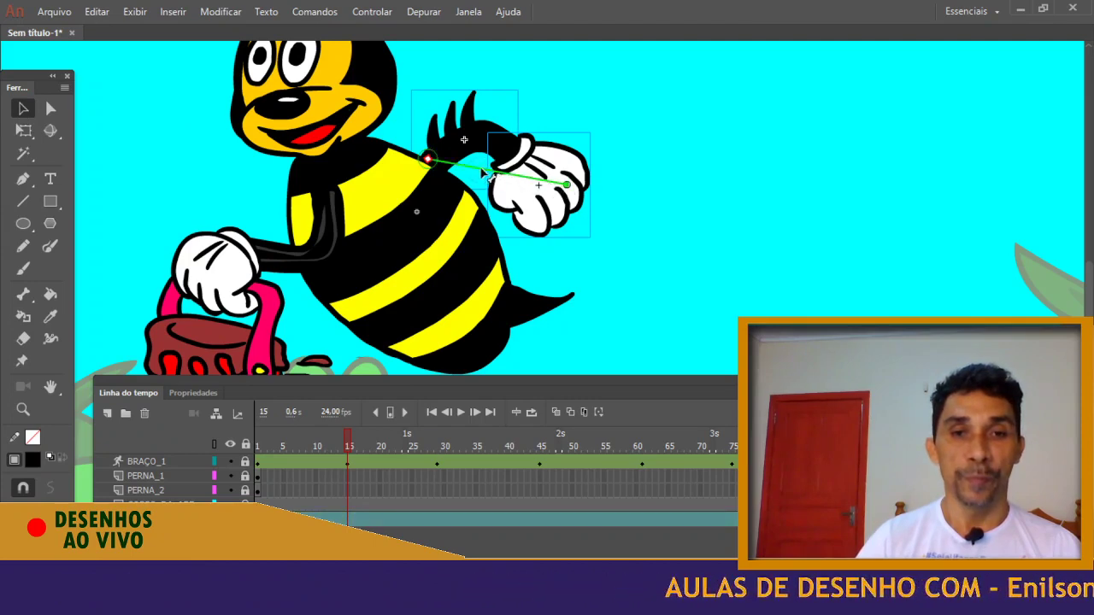
{"action": "left_click_drag", "start_coordinate": [570, 179], "coordinate": [564, 213]}
{"action": "key", "text": "ctrl+z"}
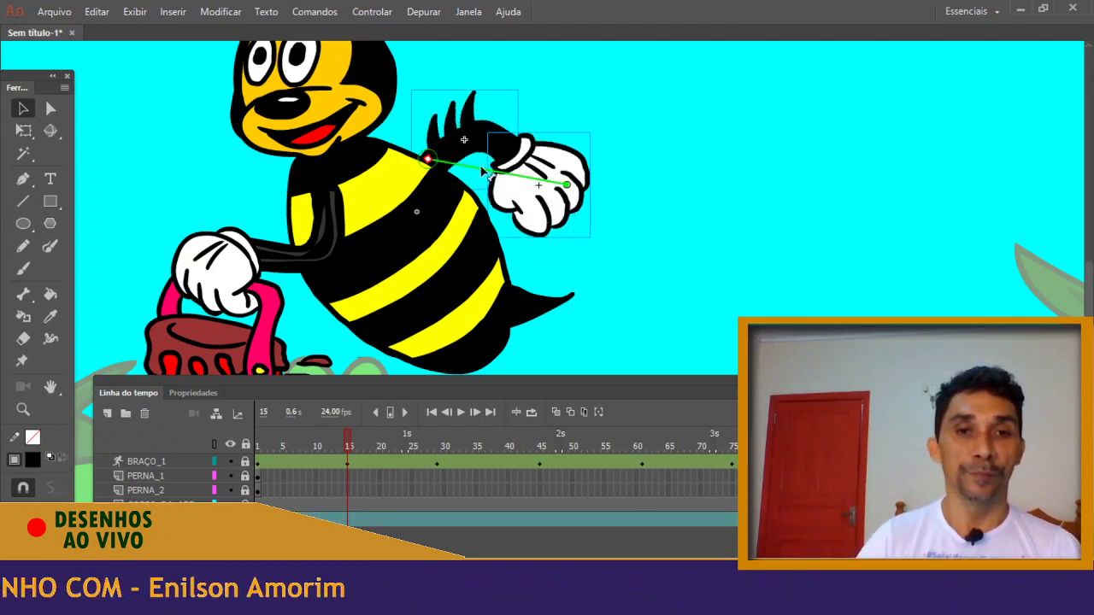
{"action": "left_click_drag", "start_coordinate": [480, 172], "coordinate": [476, 192]}
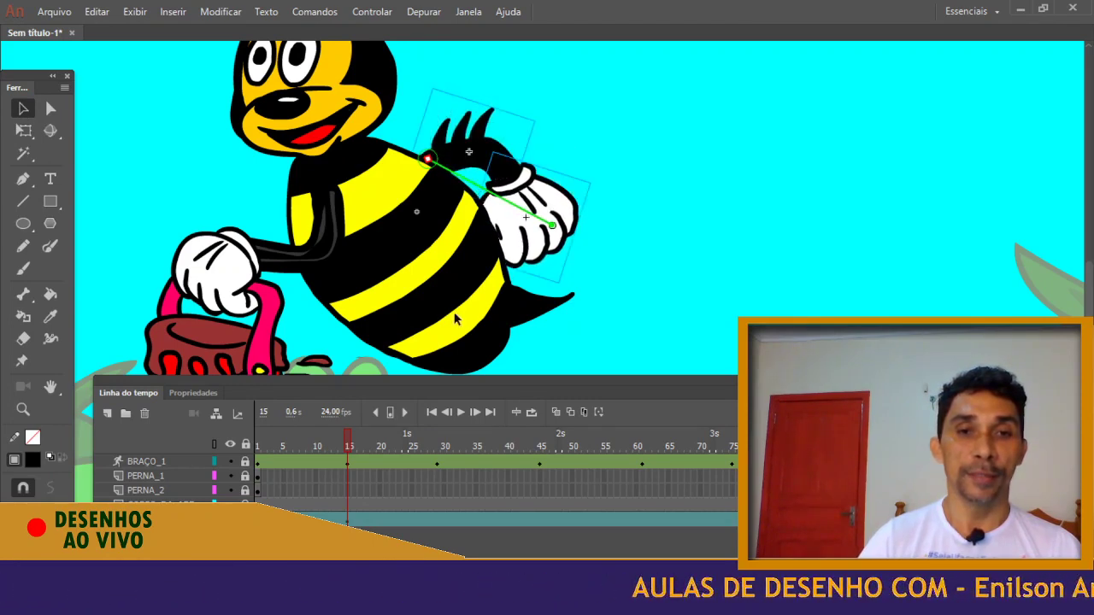
At frame 28, rotate the rear arm's bone further down so the glove rests beside the lower body
{"action": "left_click_drag", "start_coordinate": [281, 445], "coordinate": [431, 462]}
{"action": "left_click", "coordinate": [475, 188]}
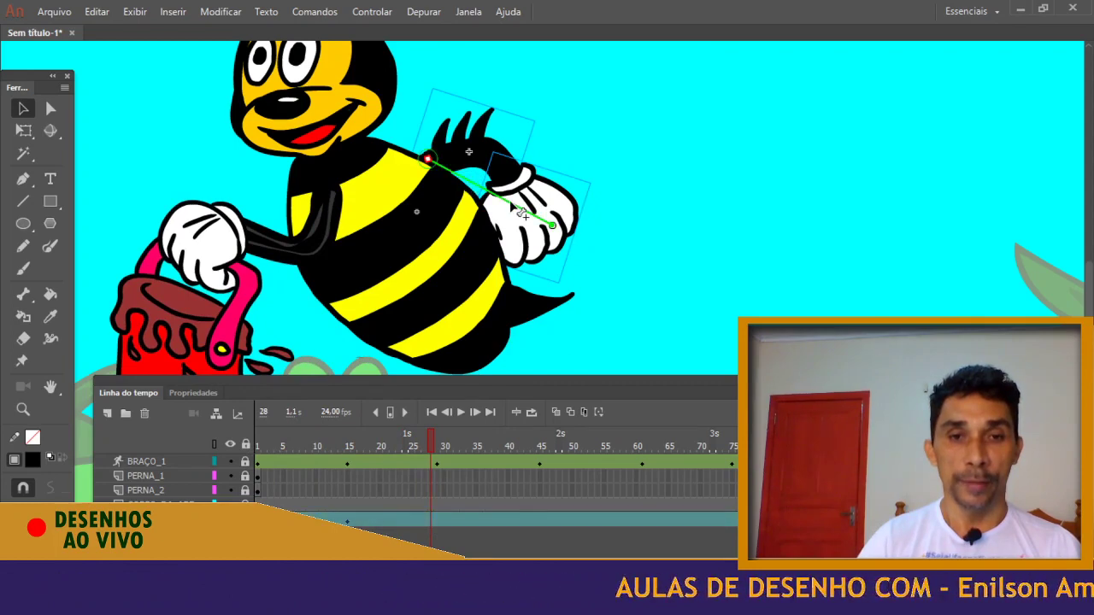
{"action": "left_click_drag", "start_coordinate": [471, 185], "coordinate": [510, 231]}
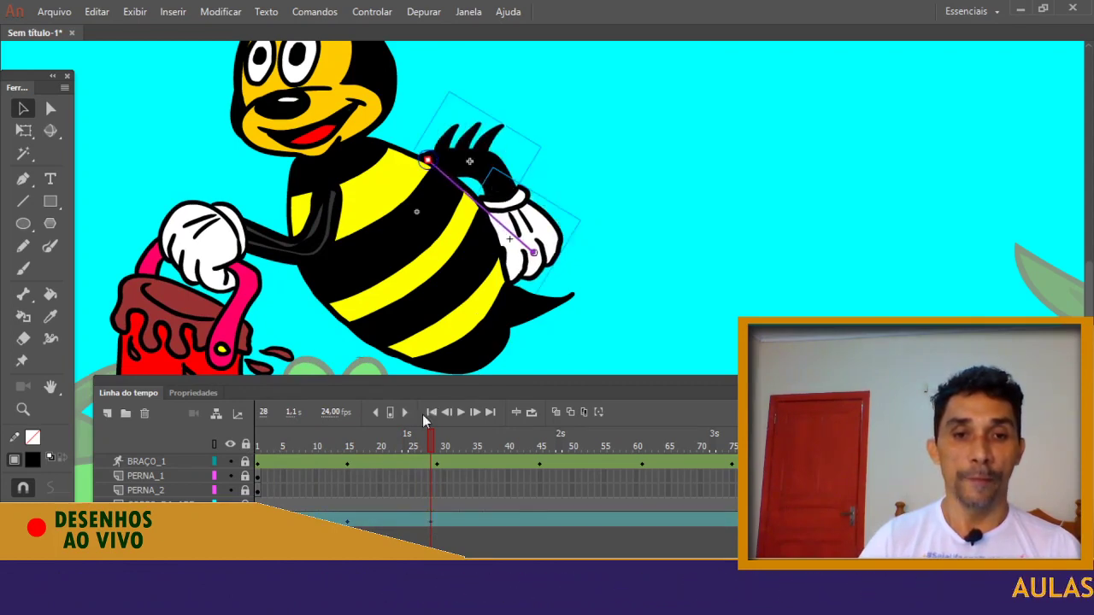
At frame 61, swing the rear arm's bone back up until it is nearly horizontal
{"action": "left_click_drag", "start_coordinate": [430, 448], "coordinate": [642, 447]}
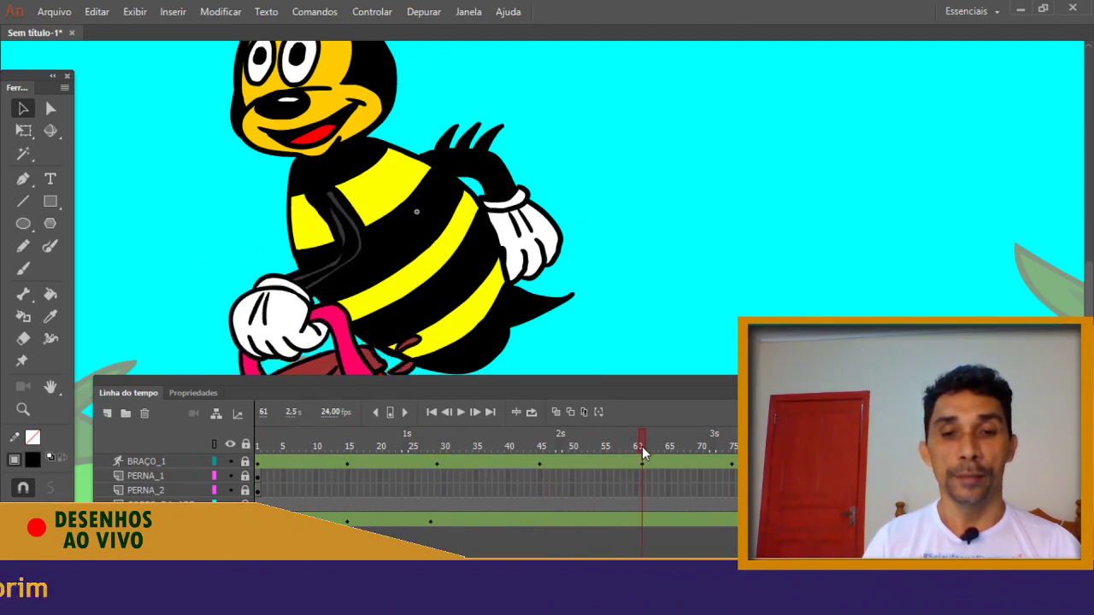
{"action": "left_click", "coordinate": [512, 195]}
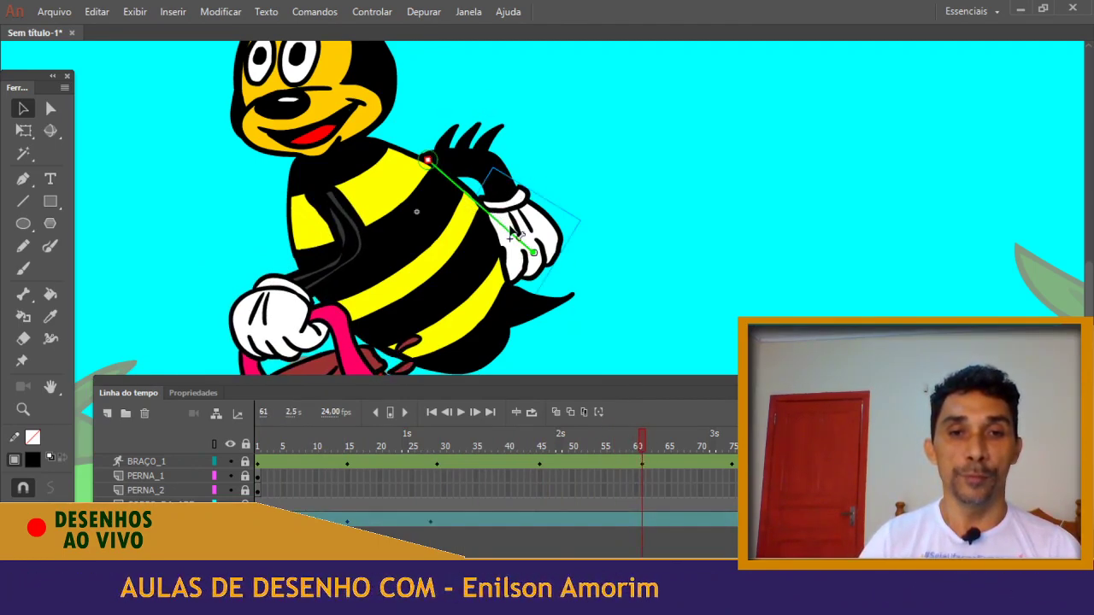
{"action": "left_click_drag", "start_coordinate": [511, 238], "coordinate": [538, 174]}
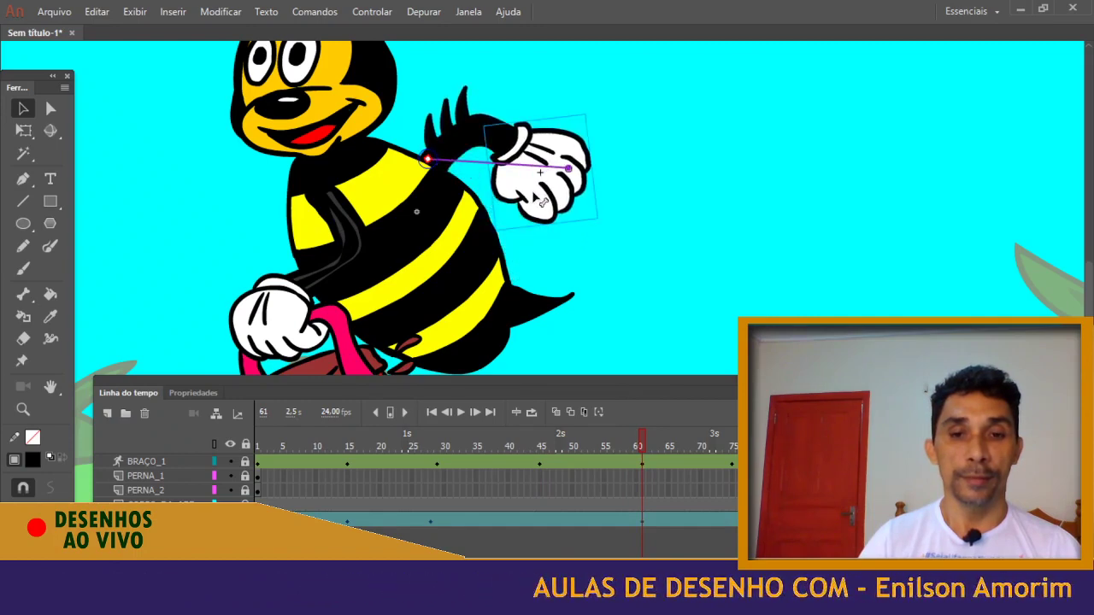
At frame 101, lower the rear arm against the body, and play the animation from frame 1
{"action": "left_click_drag", "start_coordinate": [491, 446], "coordinate": [622, 456]}
{"action": "key", "text": "Return"}
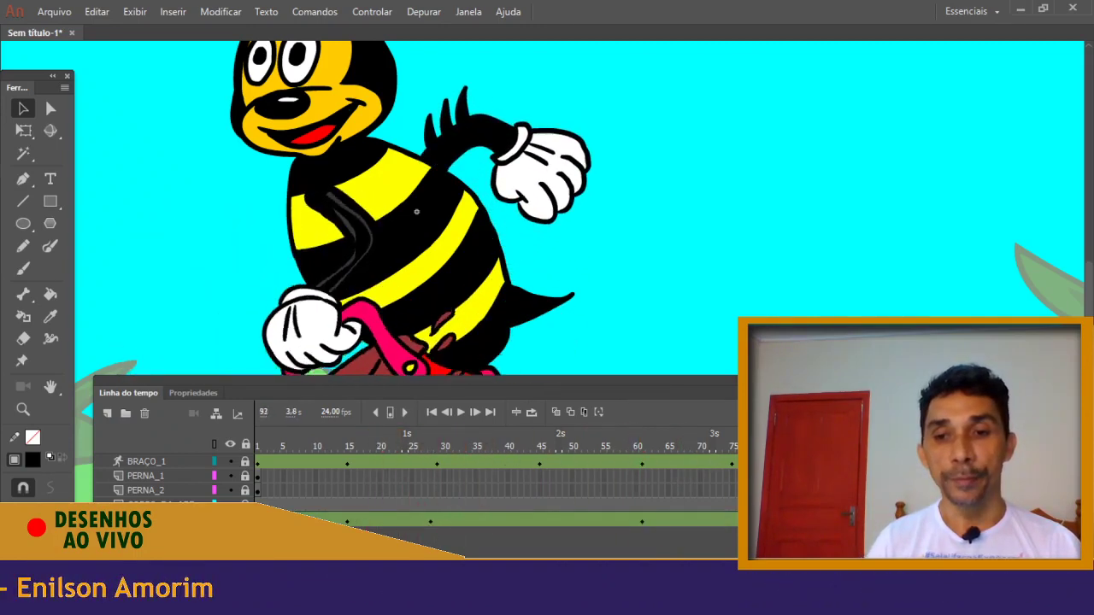
{"action": "left_click", "coordinate": [531, 172]}
{"action": "left_click_drag", "start_coordinate": [532, 172], "coordinate": [494, 243]}
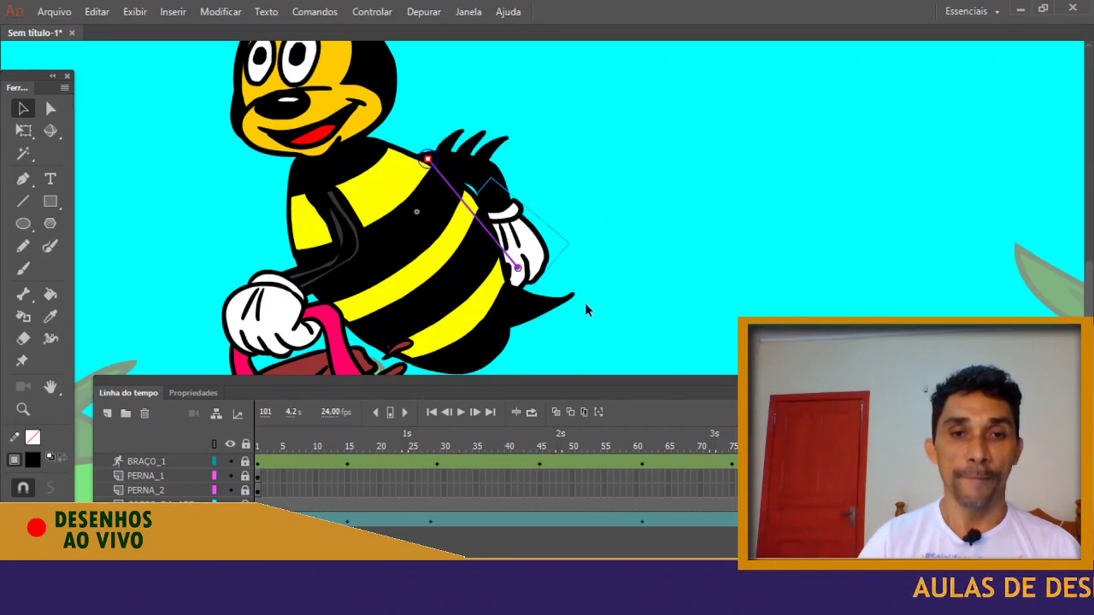
{"action": "left_click_drag", "start_coordinate": [894, 446], "coordinate": [257, 446]}
{"action": "key", "text": "Return"}
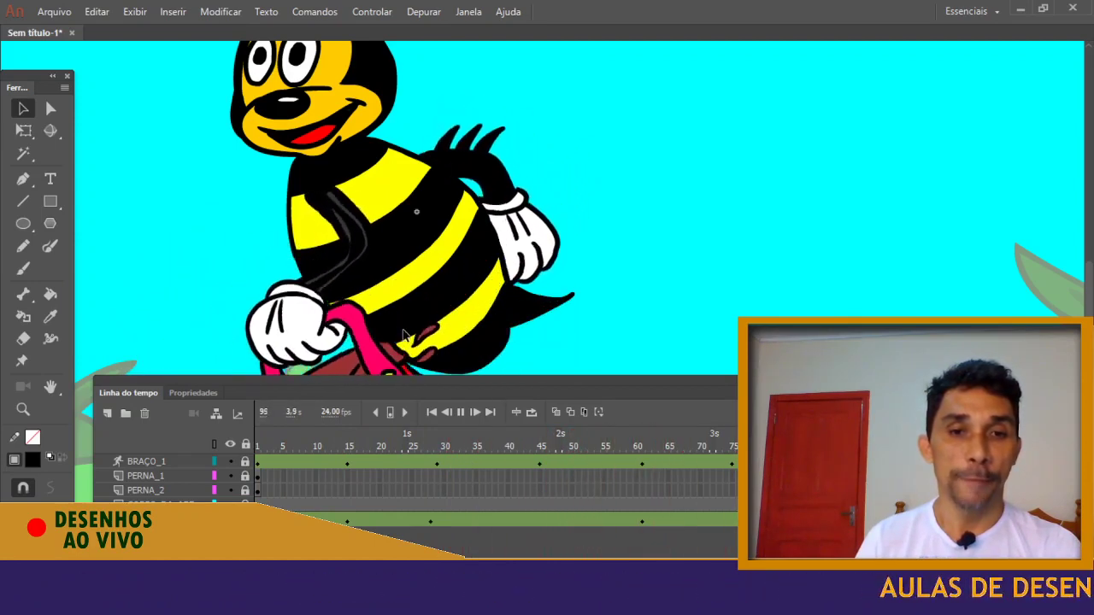
Unlock PERNA_2 and erase a thin cut across its leg just below the spikes to split it in two
{"action": "left_click_drag", "start_coordinate": [399, 288], "coordinate": [421, 161]}
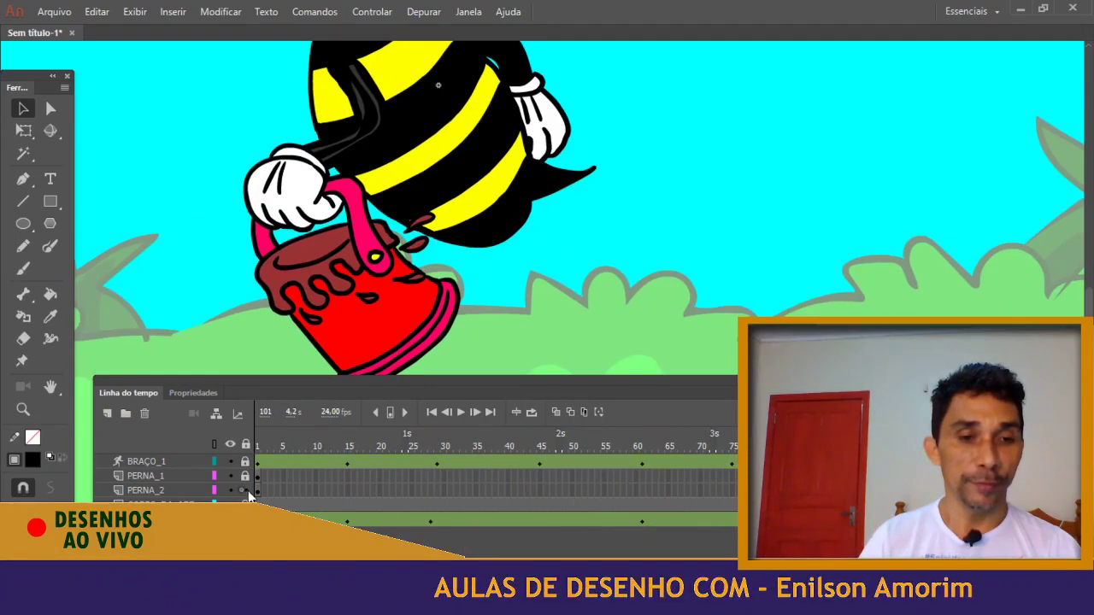
{"action": "left_click", "coordinate": [259, 491]}
{"action": "left_click_drag", "start_coordinate": [565, 211], "coordinate": [493, 143]}
{"action": "key", "text": "ctrl+equal"}
{"action": "left_click_drag", "start_coordinate": [504, 248], "coordinate": [313, 15]}
{"action": "left_click_drag", "start_coordinate": [337, 247], "coordinate": [270, 78]}
{"action": "left_click_drag", "start_coordinate": [405, 288], "coordinate": [324, 223]}
{"action": "key", "text": "e"}
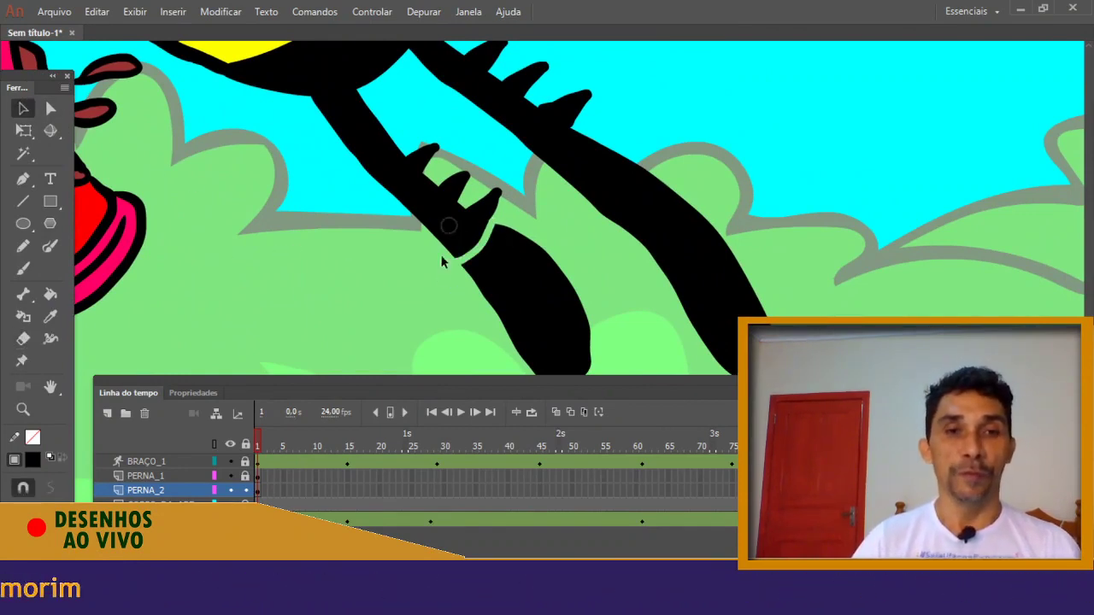
Convert the upper, spiked piece of the leg on PERNA_2 into a symbol
{"action": "left_click", "coordinate": [445, 257]}
{"action": "left_click", "coordinate": [220, 12]}
{"action": "left_click", "coordinate": [244, 49]}
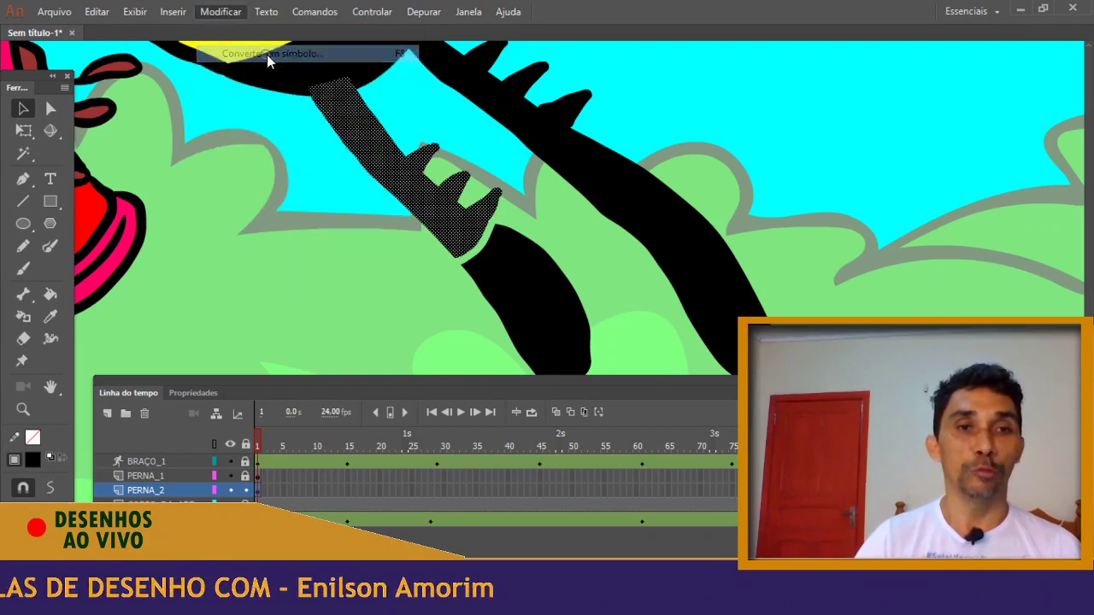
{"action": "left_click", "coordinate": [596, 74]}
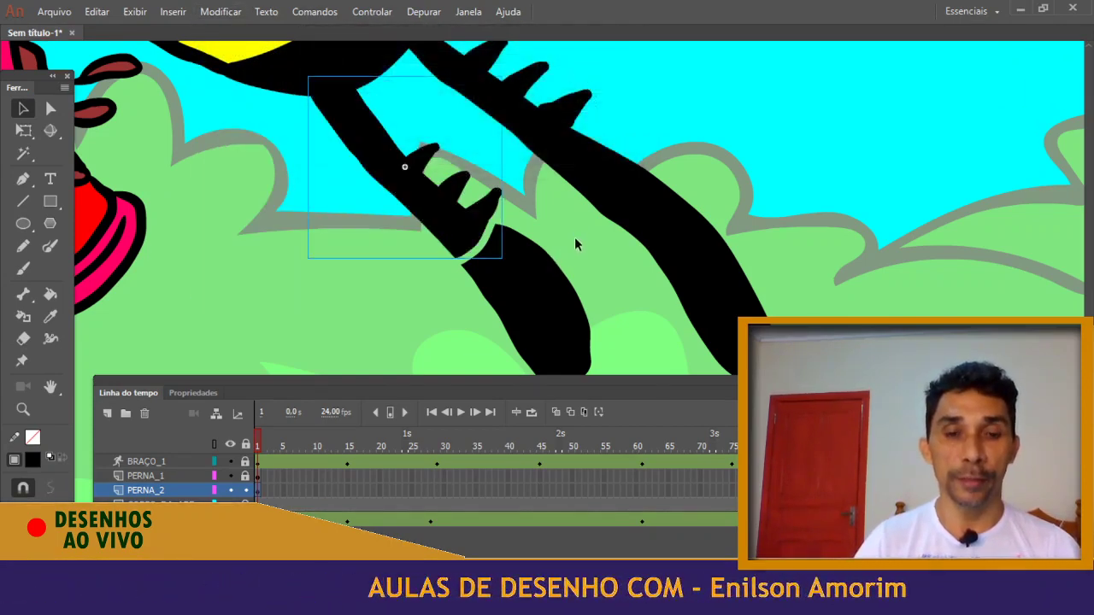
Convert the lower piece of the leg on PERNA_2 into a symbol
{"action": "left_click", "coordinate": [519, 293]}
{"action": "left_click", "coordinate": [220, 12]}
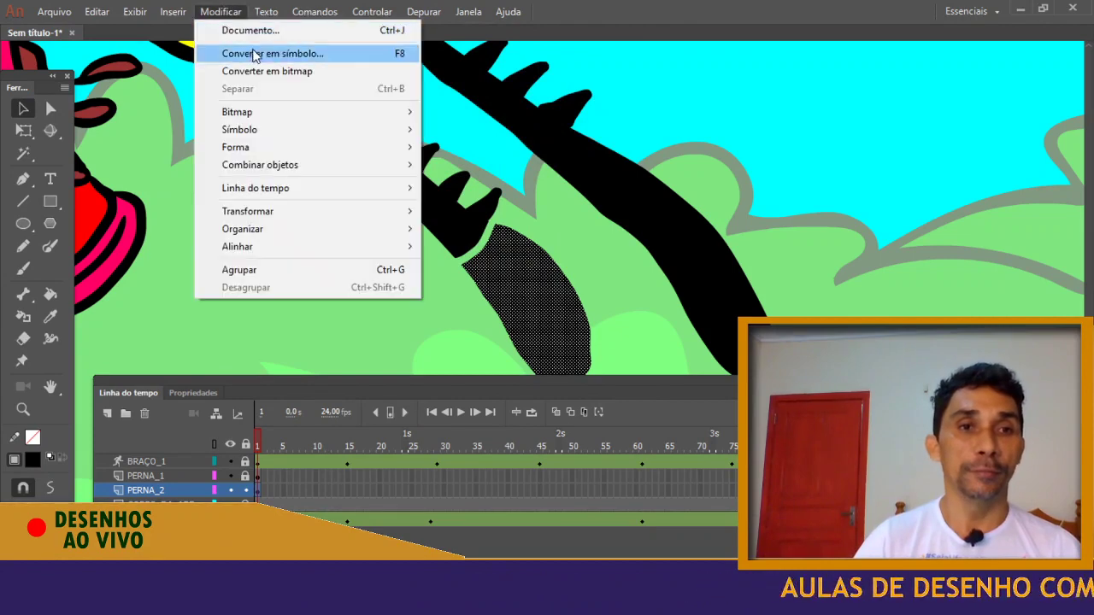
{"action": "left_click", "coordinate": [253, 54]}
{"action": "left_click", "coordinate": [612, 71]}
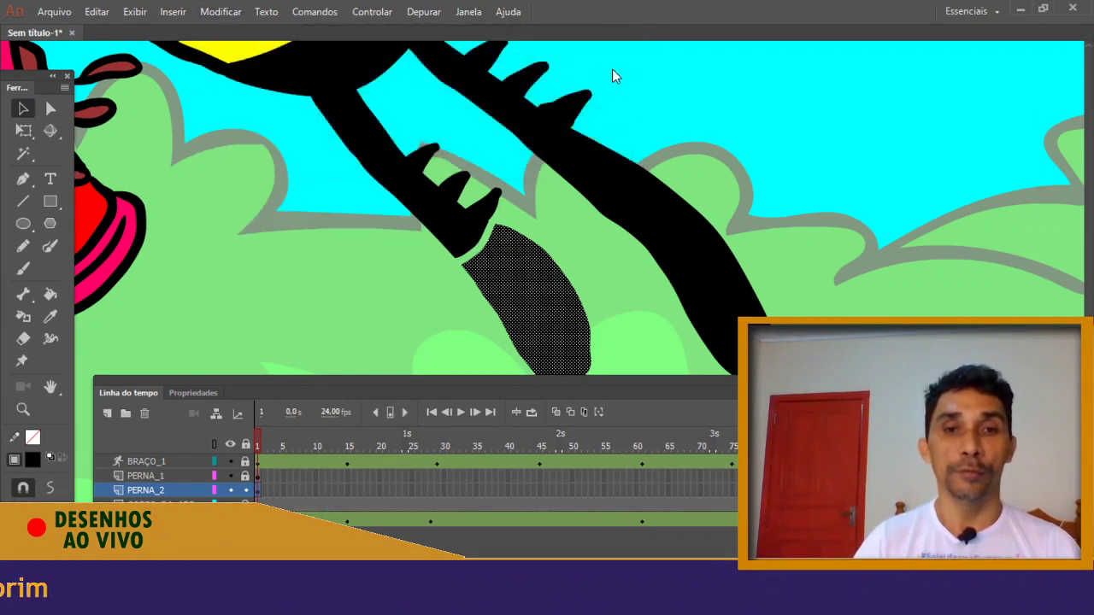
Move the lower leg piece against the upper one to close the gap, and add a bone from the hip to it
{"action": "left_click_drag", "start_coordinate": [527, 292], "coordinate": [518, 281]}
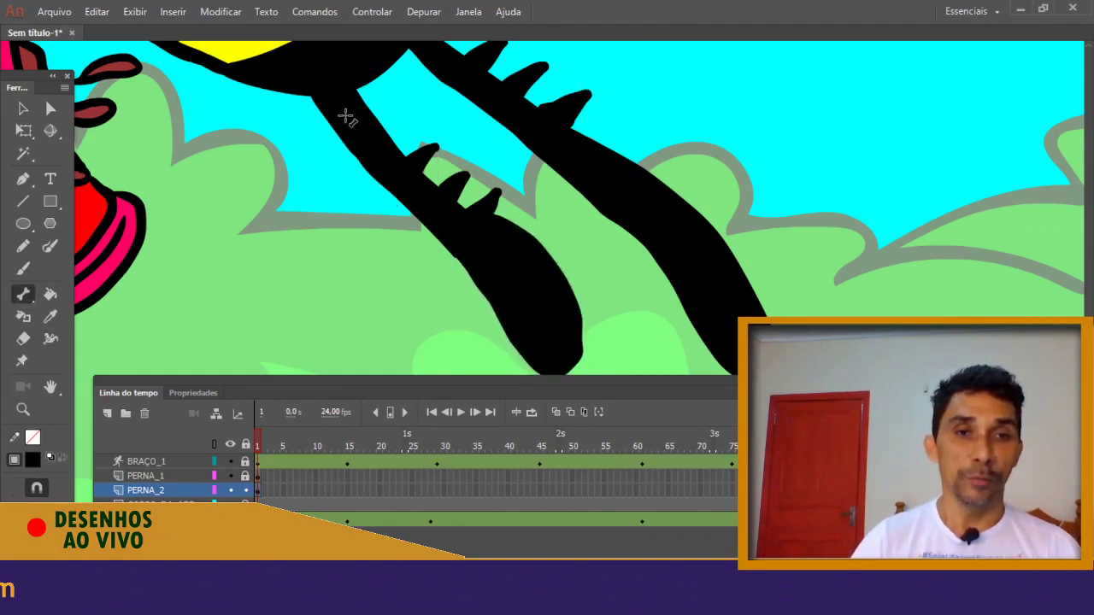
{"action": "mouse_move", "coordinate": [535, 309]}
{"action": "left_mouse_down"}
{"action": "mouse_move", "coordinate": [379, 146]}
{"action": "mouse_move", "coordinate": [533, 305]}
{"action": "left_mouse_up"}
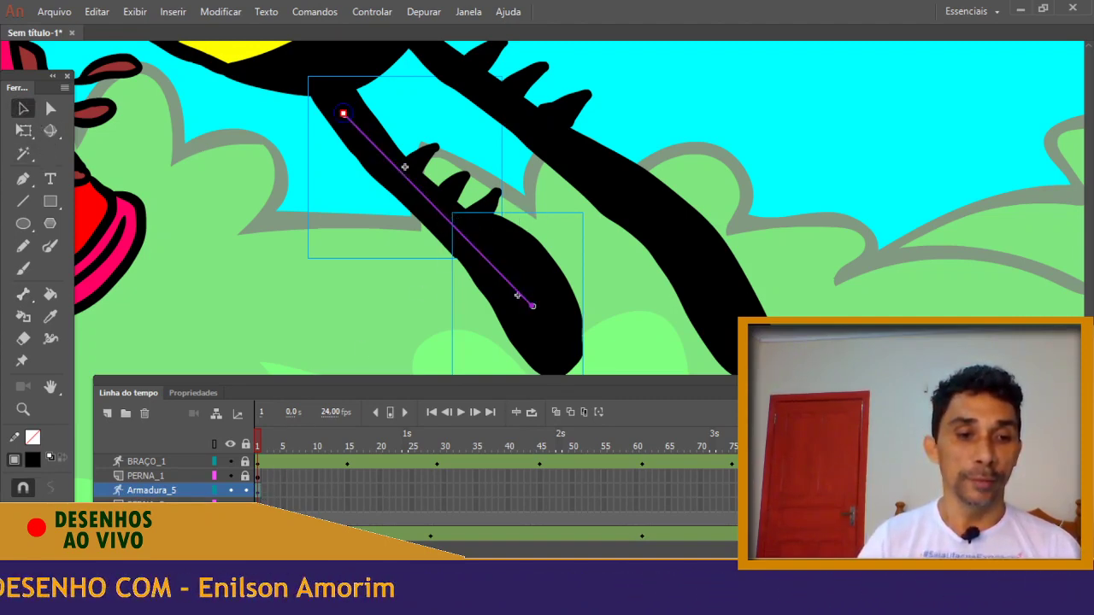
Rename the new leg armature layer as PERNA_2
{"action": "double_click", "coordinate": [156, 490]}
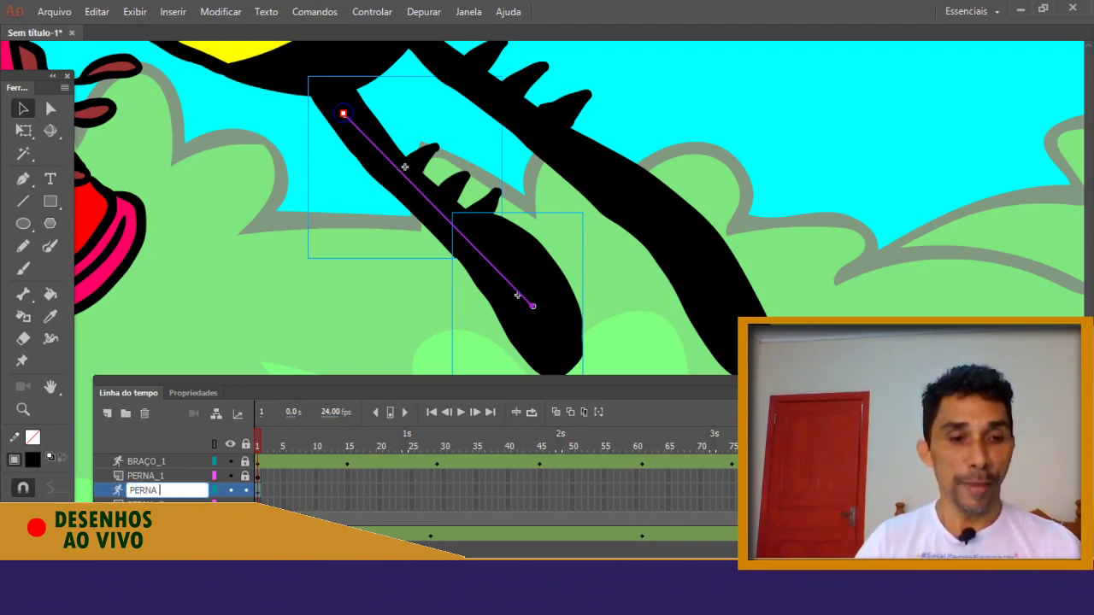
{"action": "type", "text": "PERNA_2"}
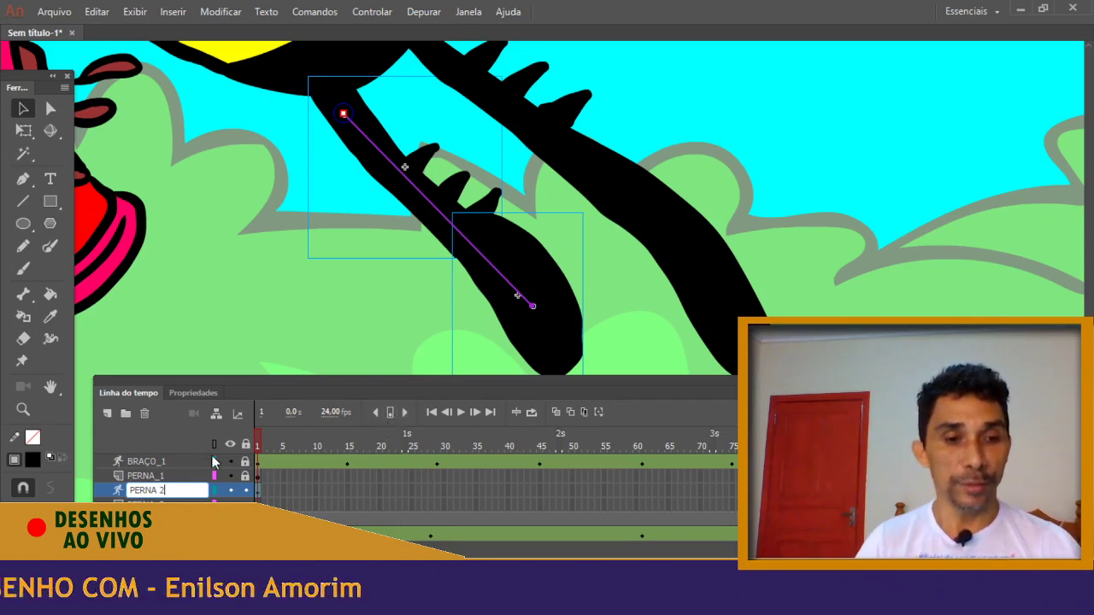
{"action": "key", "text": "Return"}
Delete the old, emptied PERNA_2 layer and extend the new leg armature span to frame 101
{"action": "right_click", "coordinate": [130, 510]}
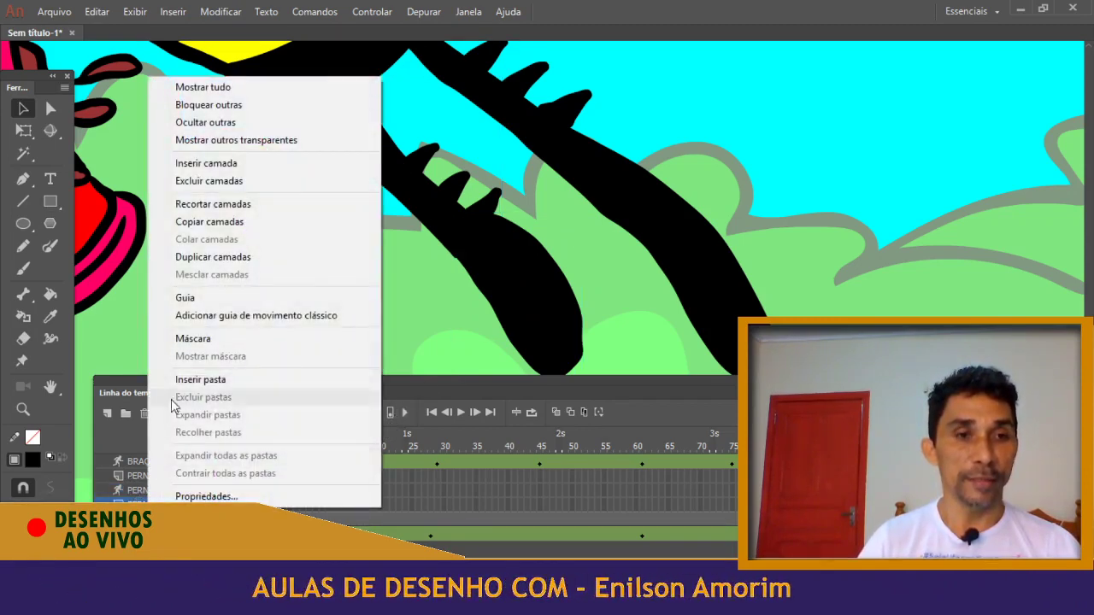
{"action": "left_click", "coordinate": [176, 178]}
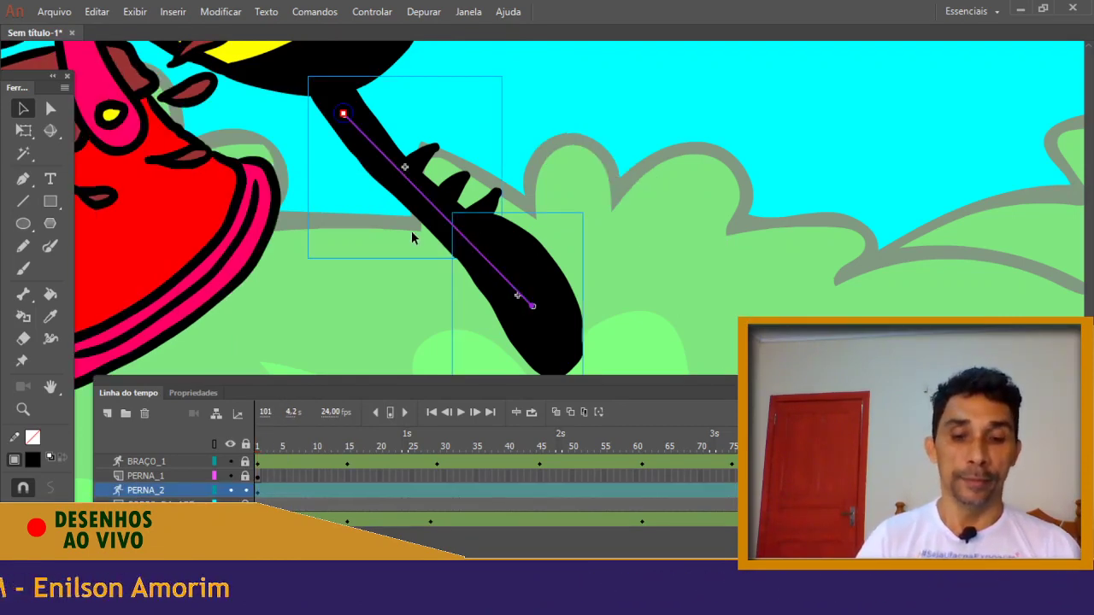
At frame 15, rotate the bone of the leg on PERNA_2 outward and up, away from the bucket
{"action": "key", "text": "ctrl+minus"}
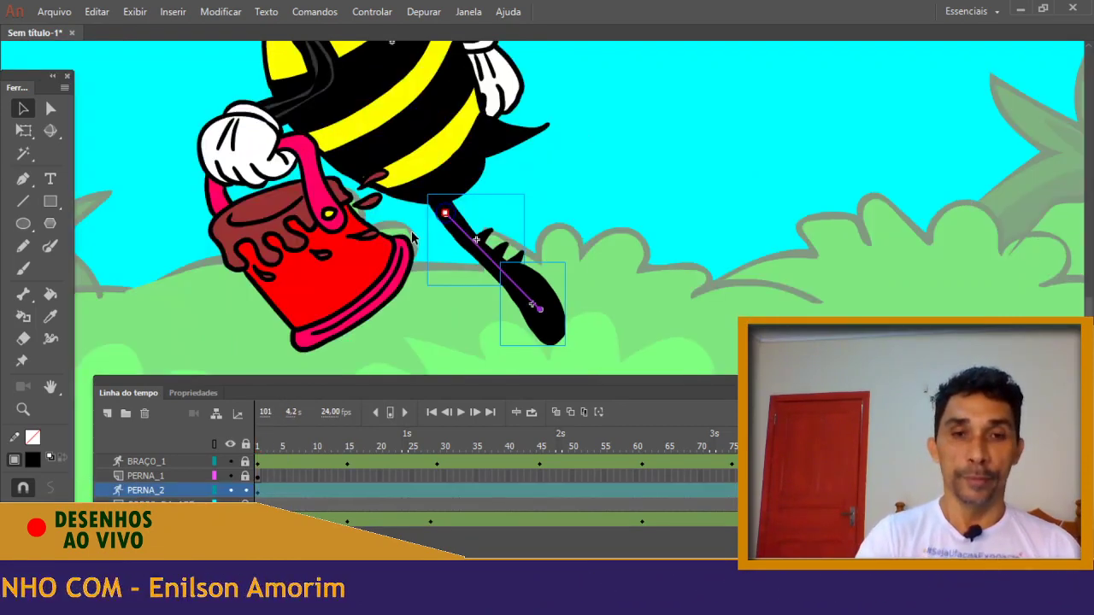
{"action": "left_click_drag", "start_coordinate": [565, 436], "coordinate": [346, 449]}
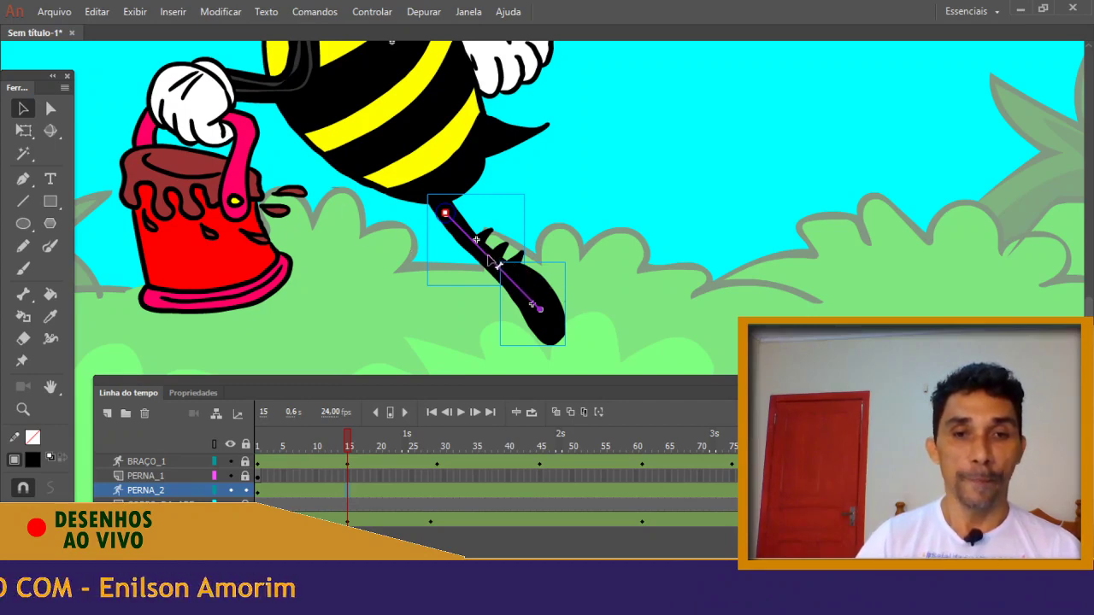
{"action": "left_click_drag", "start_coordinate": [491, 259], "coordinate": [525, 265]}
At frame 29, rotate the bone of the leg on PERNA_2 back down so the foot points lower
{"action": "left_click", "coordinate": [254, 441]}
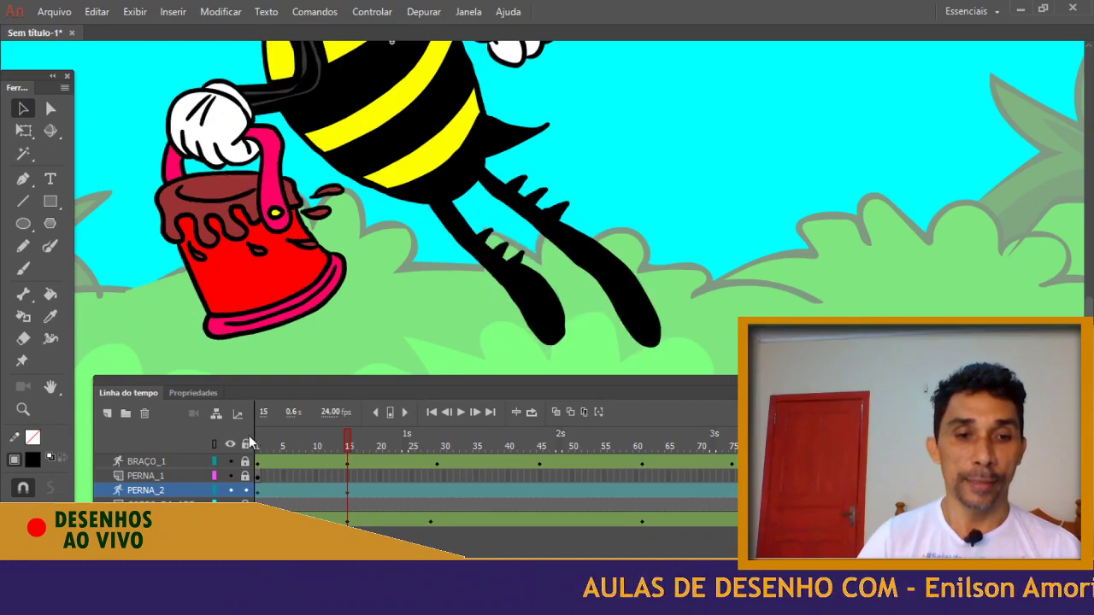
{"action": "left_click_drag", "start_coordinate": [263, 448], "coordinate": [436, 465]}
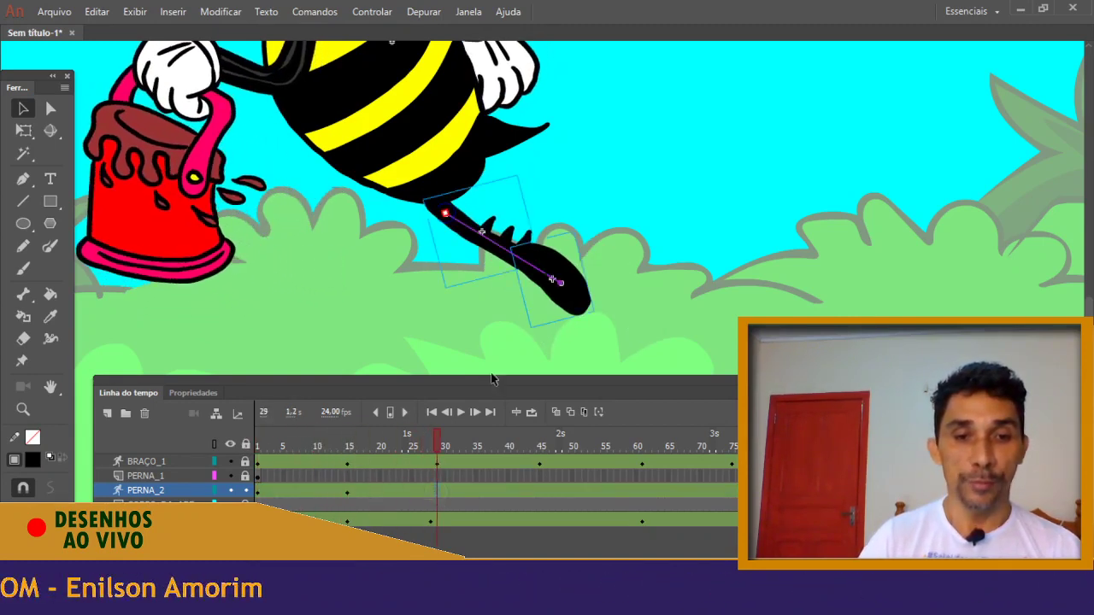
{"action": "mouse_move", "coordinate": [549, 280]}
{"action": "left_mouse_down"}
{"action": "mouse_move", "coordinate": [566, 258]}
{"action": "mouse_move", "coordinate": [568, 275]}
{"action": "left_mouse_up"}
{"action": "left_click_drag", "start_coordinate": [549, 277], "coordinate": [546, 284]}
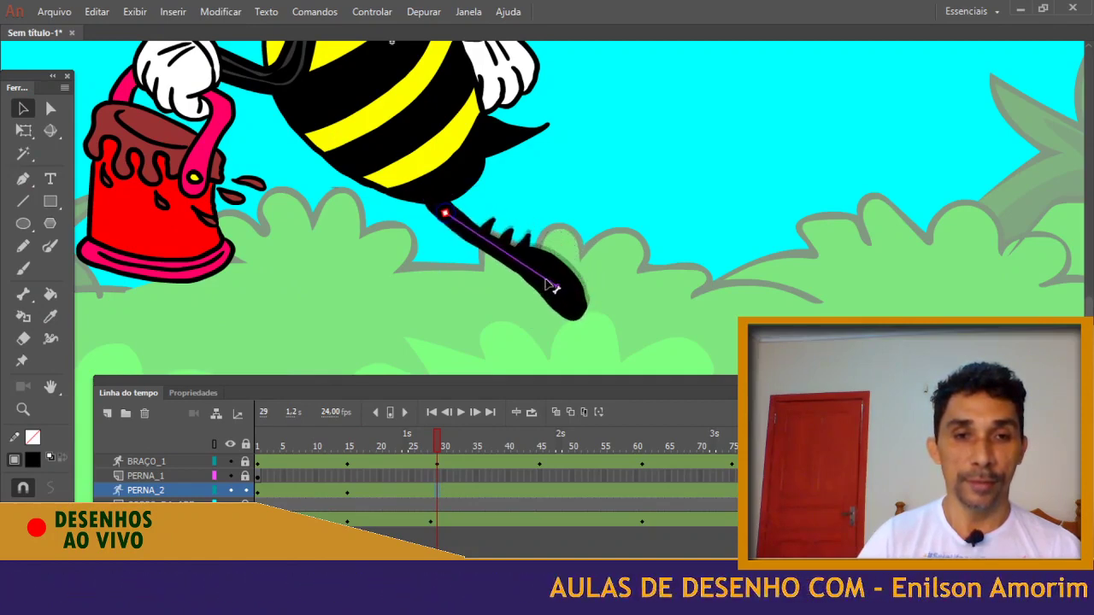
{"action": "left_click_drag", "start_coordinate": [344, 448], "coordinate": [440, 457]}
{"action": "left_click", "coordinate": [552, 283]}
{"action": "left_click", "coordinate": [556, 283]}
{"action": "left_click_drag", "start_coordinate": [561, 282], "coordinate": [528, 324]}
Rotate the bone of the leg on PERNA_2 outward and up at frame 45, and back down at frame 61
{"action": "left_click_drag", "start_coordinate": [312, 450], "coordinate": [538, 459]}
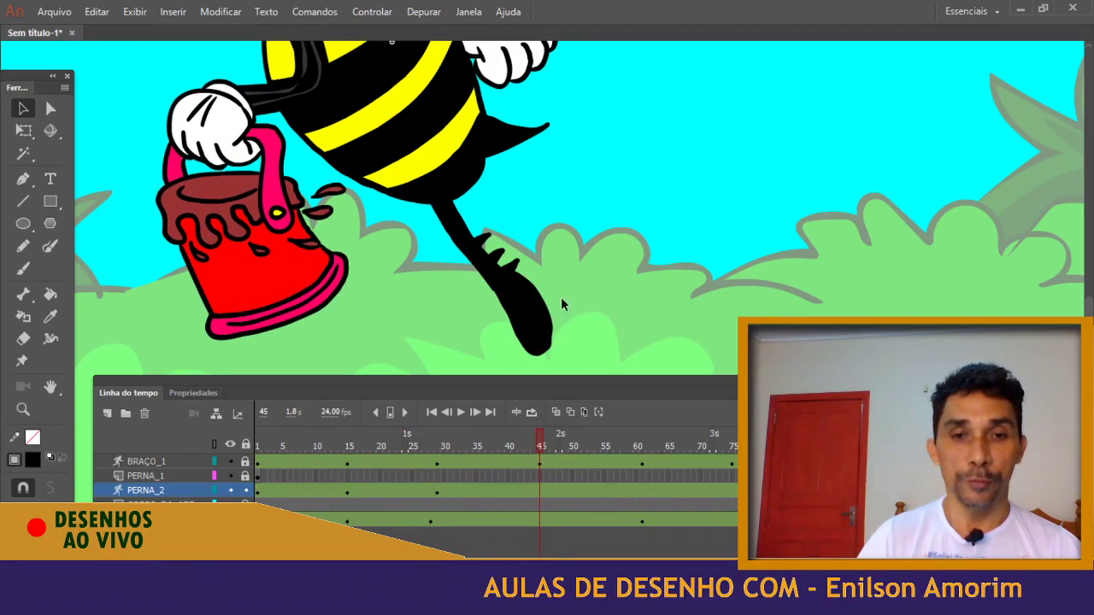
{"action": "left_click", "coordinate": [519, 296]}
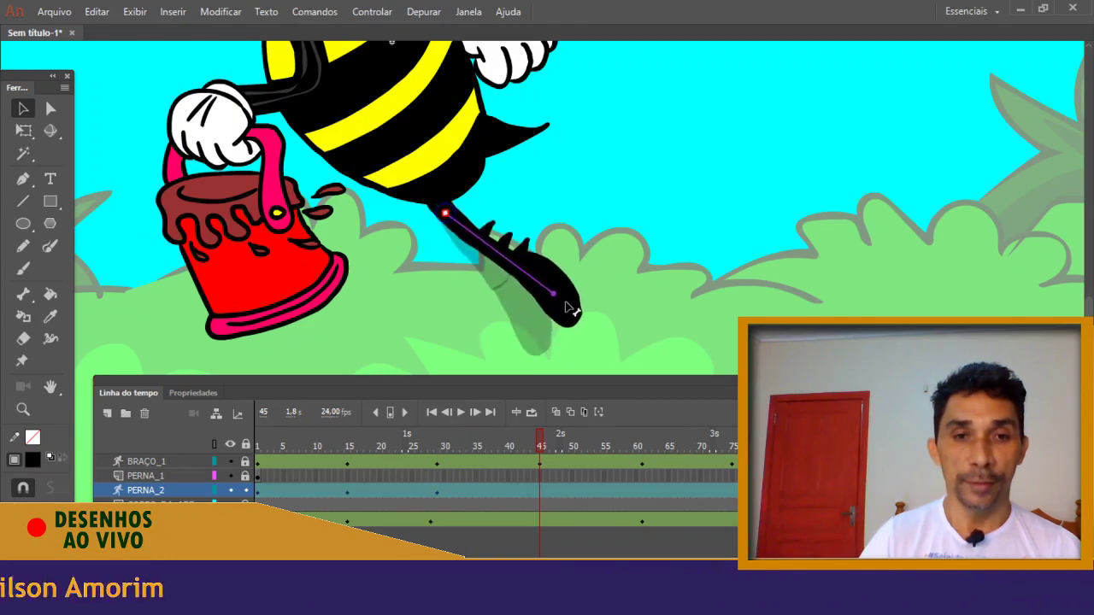
{"action": "left_click_drag", "start_coordinate": [570, 309], "coordinate": [571, 311]}
{"action": "left_click_drag", "start_coordinate": [324, 444], "coordinate": [643, 443]}
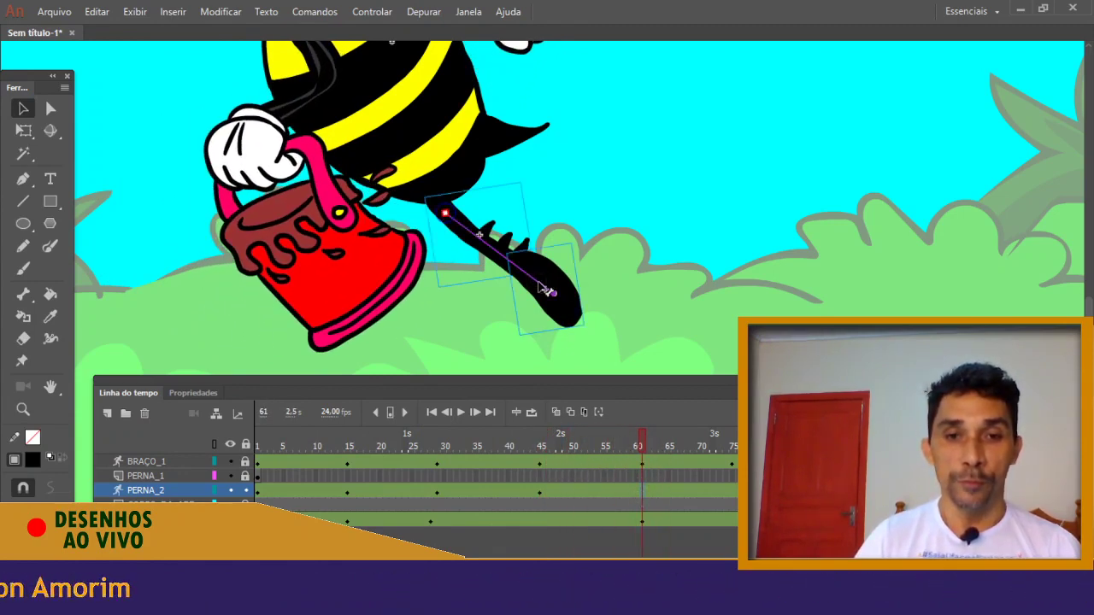
{"action": "left_click_drag", "start_coordinate": [541, 317], "coordinate": [496, 335]}
At frame 101, rotate the bone of the leg on PERNA_2 outward and up, and play the animation to check the leg
{"action": "left_click_drag", "start_coordinate": [648, 448], "coordinate": [894, 465]}
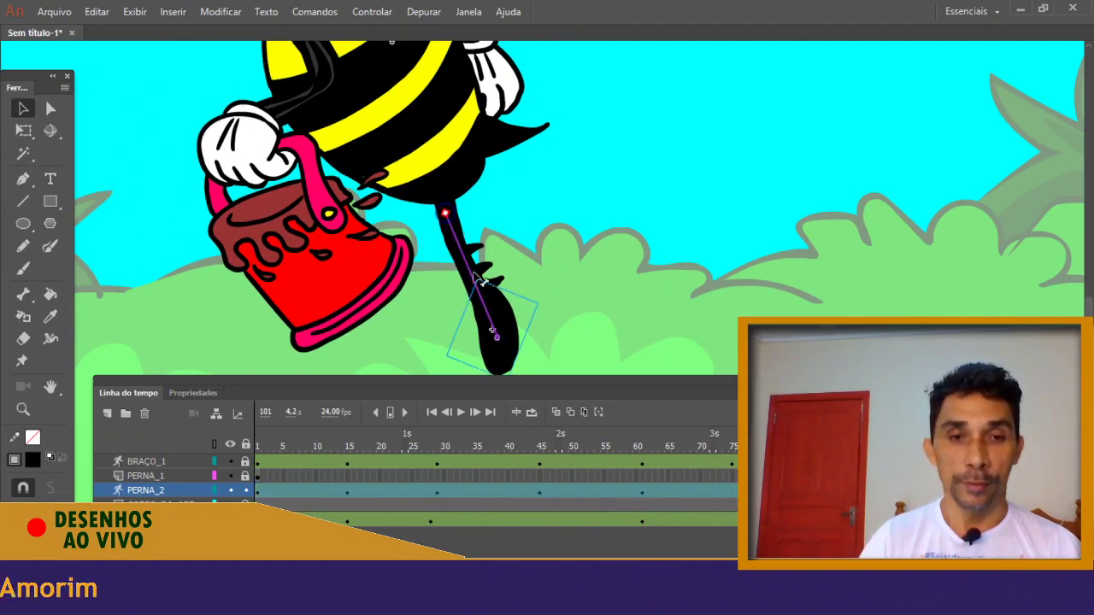
{"action": "left_click_drag", "start_coordinate": [489, 316], "coordinate": [556, 296]}
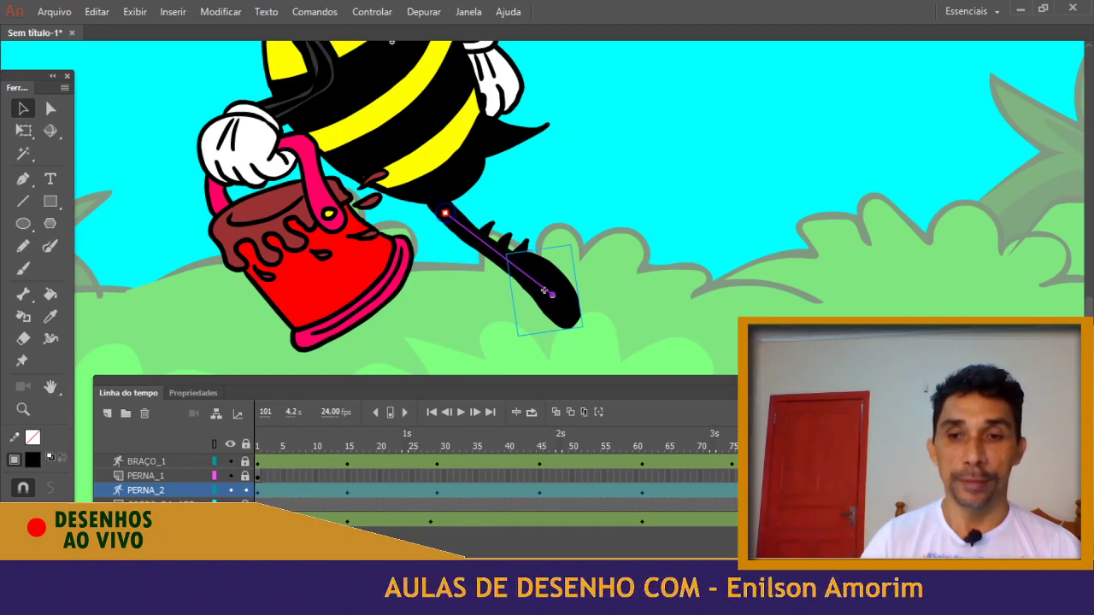
{"action": "left_click_drag", "start_coordinate": [359, 444], "coordinate": [212, 418]}
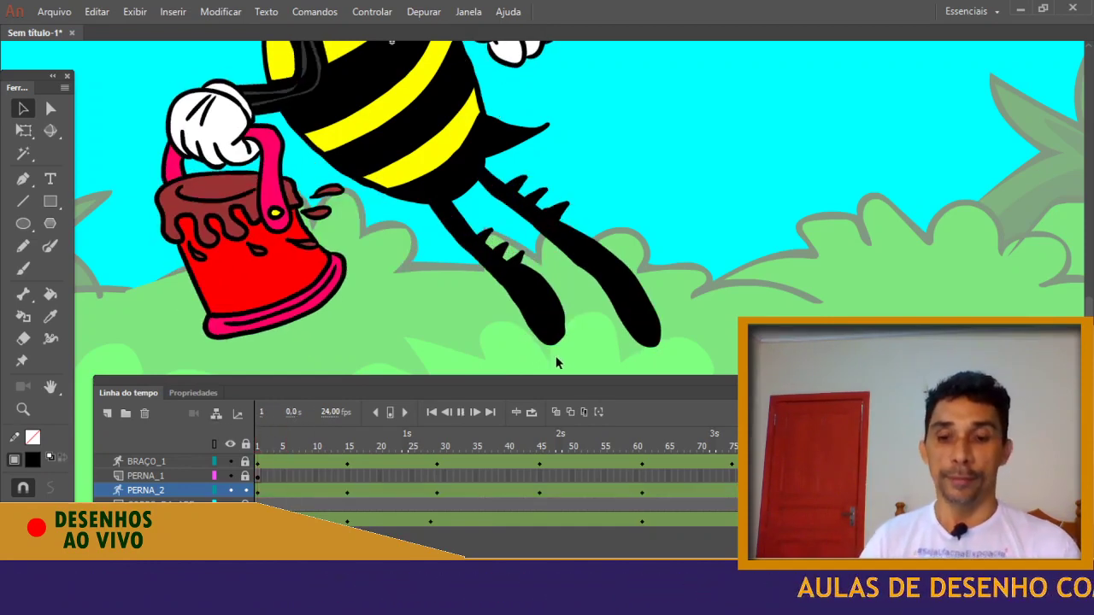
{"action": "key", "text": "Return"}
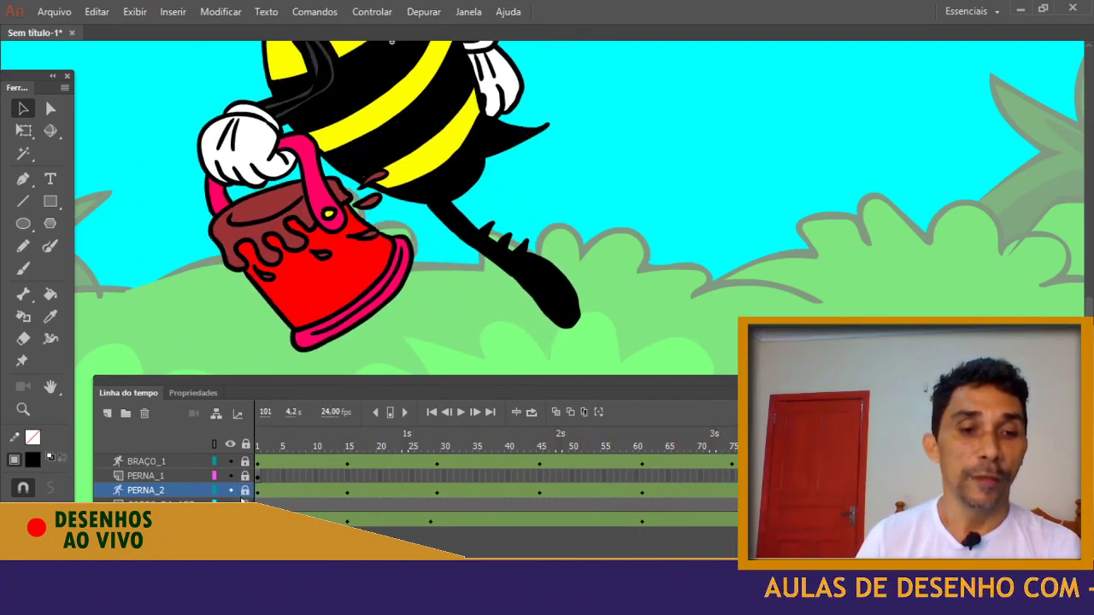
At frame 1, cut the leg on PERNA_1 in two with a thin erased line across it just above the foot
{"action": "left_click", "coordinate": [258, 476]}
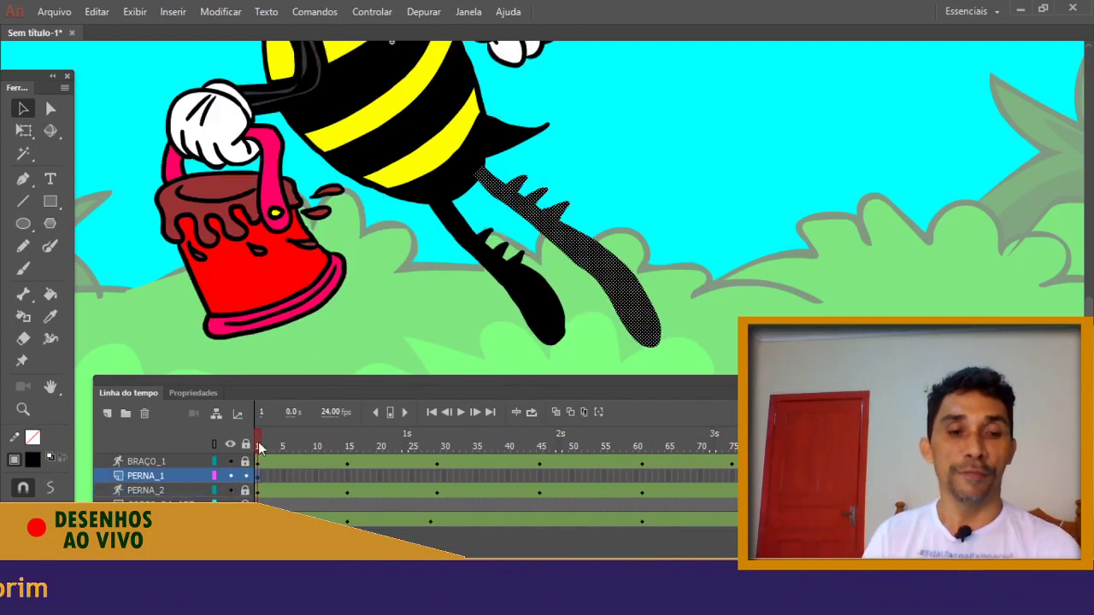
{"action": "key", "text": "ctrl+equal"}
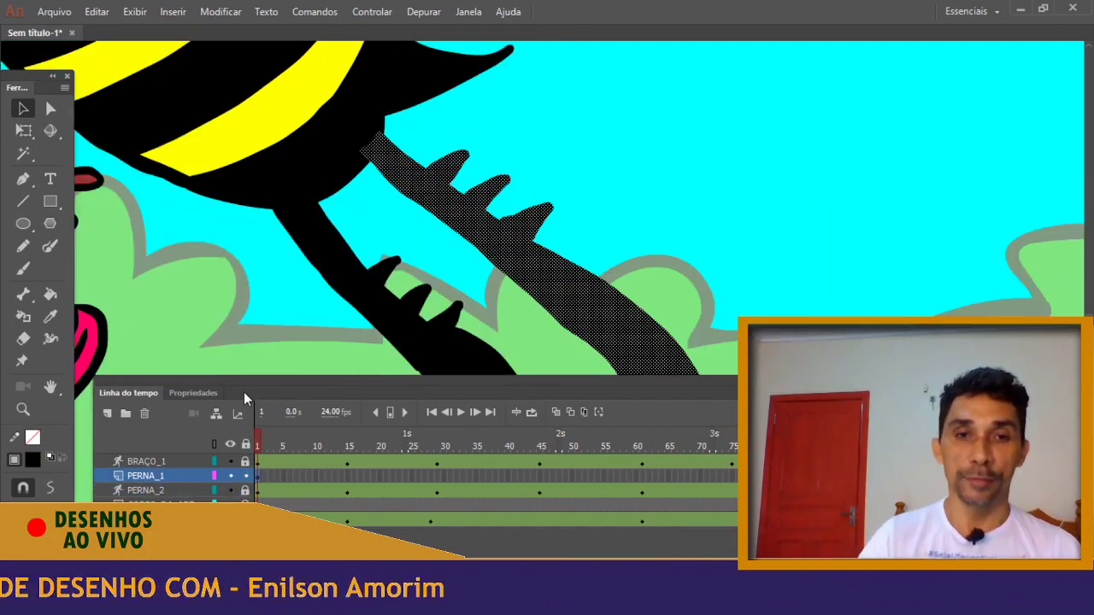
{"action": "left_click_drag", "start_coordinate": [628, 252], "coordinate": [481, 152]}
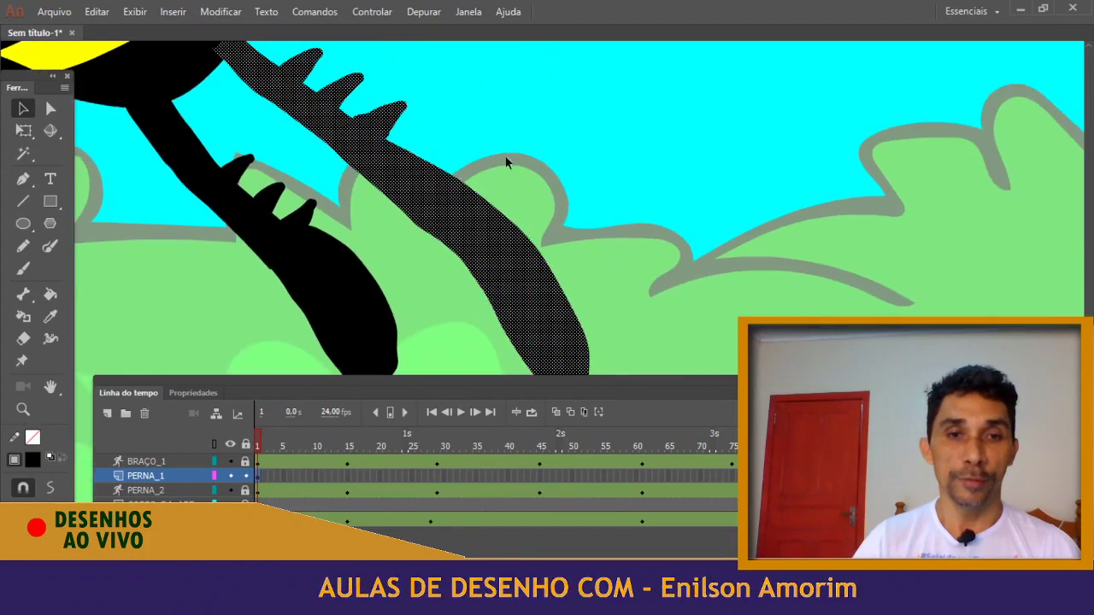
{"action": "left_click", "coordinate": [520, 161]}
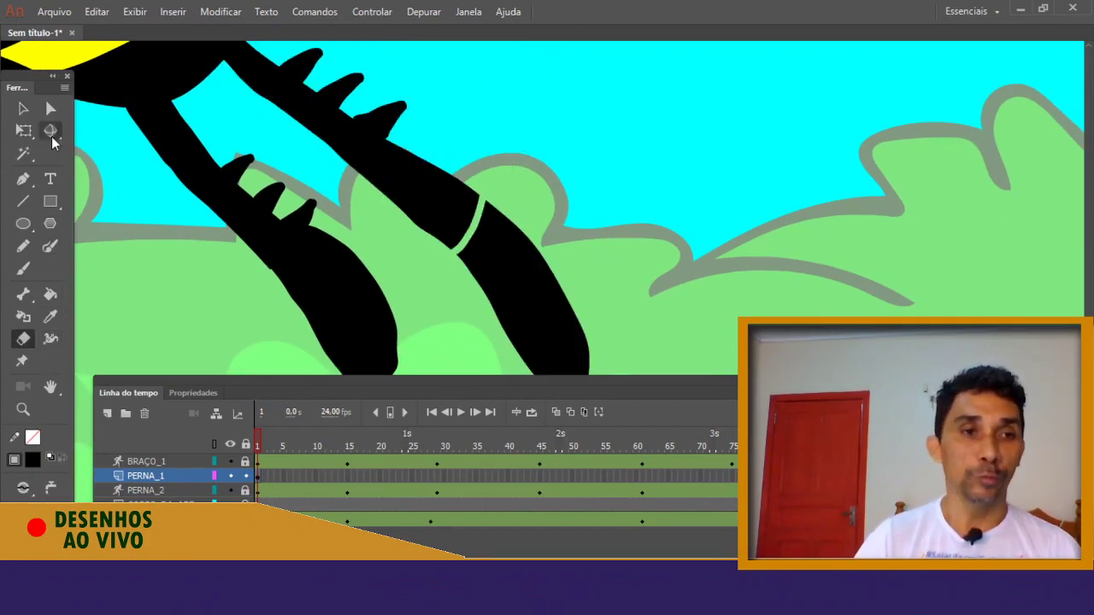
Convert the upper piece of the cut leg on PERNA_1 to a symbol
{"action": "left_click", "coordinate": [359, 152]}
{"action": "left_click", "coordinate": [221, 11]}
{"action": "left_click", "coordinate": [257, 49]}
{"action": "left_click", "coordinate": [597, 73]}
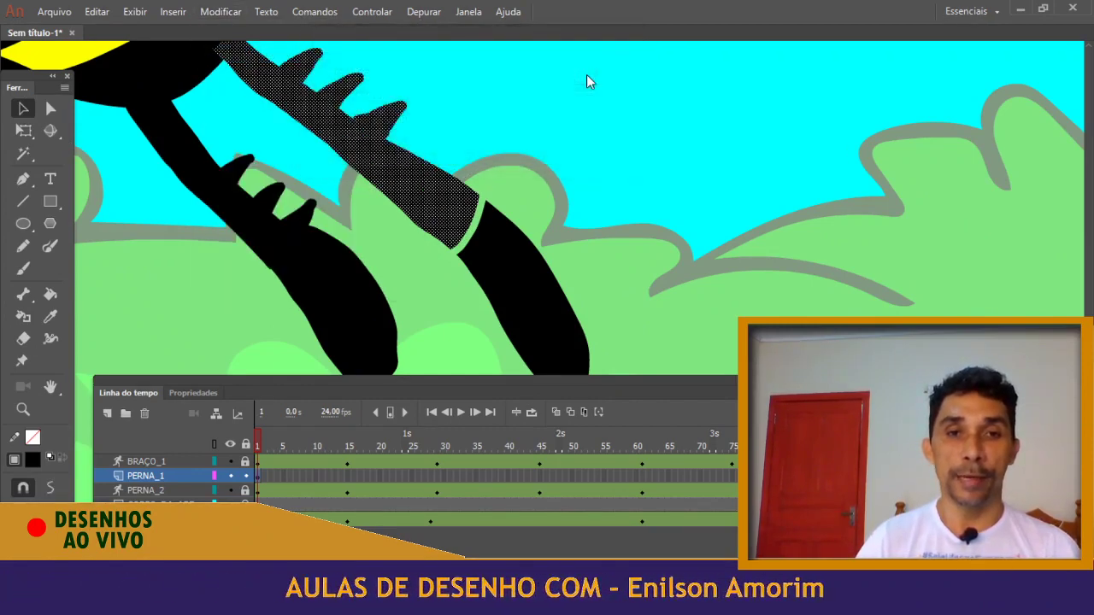
Convert the lower foot piece of the cut leg on PERNA_1 to a symbol
{"action": "left_click", "coordinate": [585, 170]}
{"action": "left_click", "coordinate": [510, 278]}
{"action": "left_click", "coordinate": [221, 11]}
{"action": "left_click", "coordinate": [252, 51]}
{"action": "left_click", "coordinate": [588, 94]}
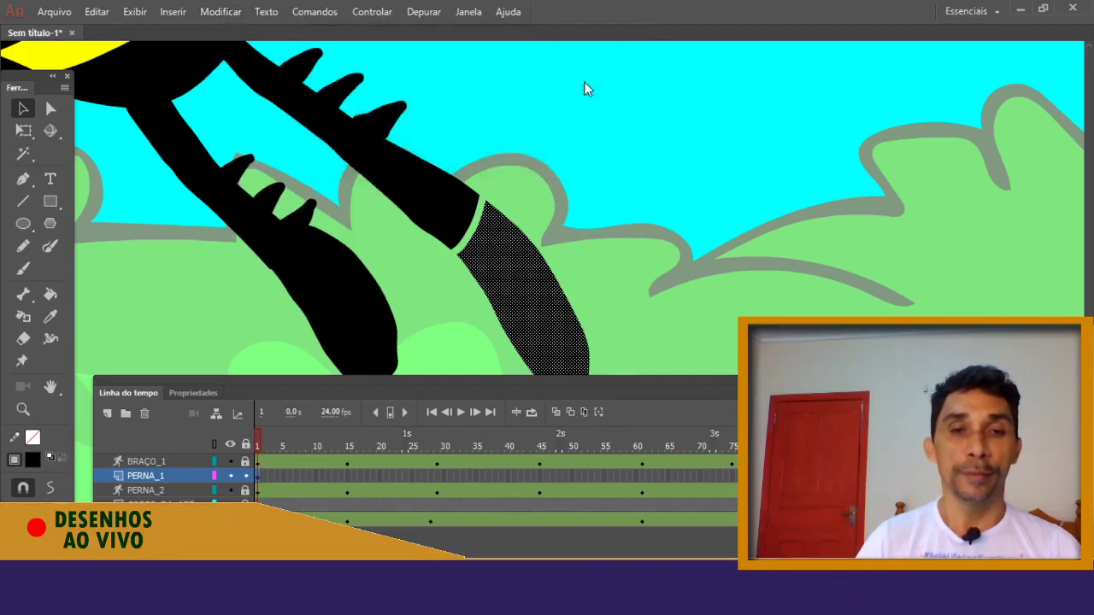
Move the foot piece against the upper leg to close the gap, and link both pieces with a bone from hip to foot
{"action": "mouse_move", "coordinate": [528, 286]}
{"action": "left_mouse_down"}
{"action": "mouse_move", "coordinate": [509, 260]}
{"action": "mouse_move", "coordinate": [525, 285]}
{"action": "left_mouse_up"}
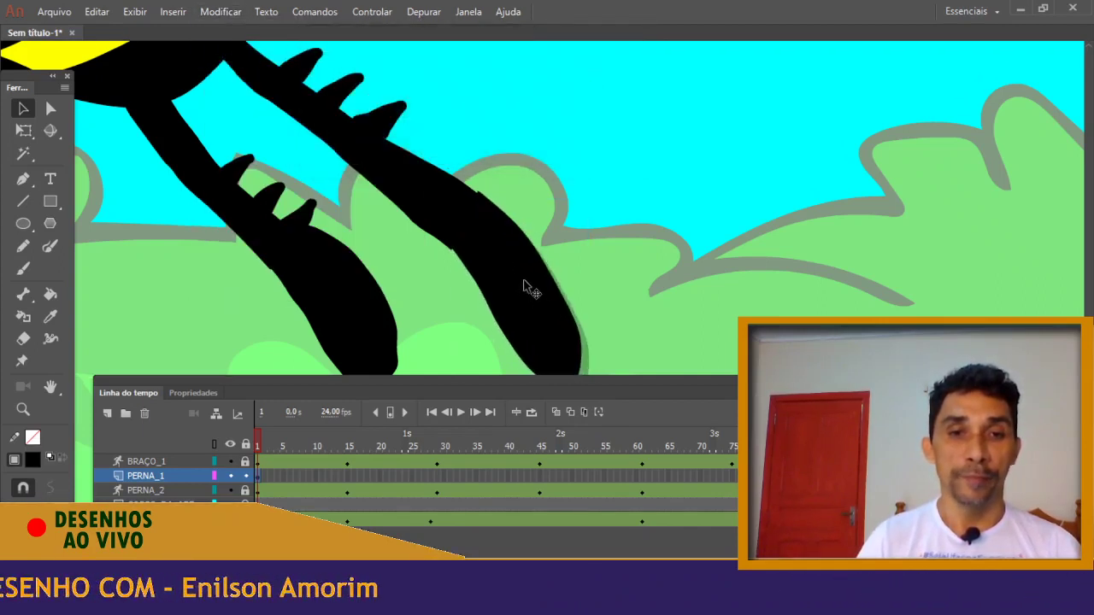
{"action": "left_click", "coordinate": [23, 293]}
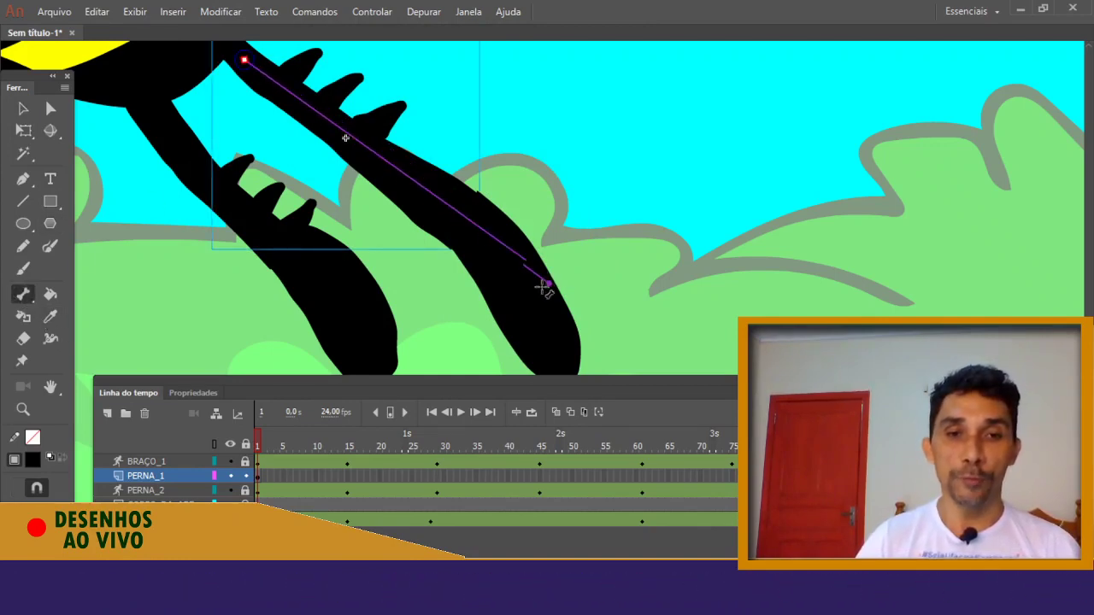
{"action": "left_click_drag", "start_coordinate": [533, 300], "coordinate": [535, 300]}
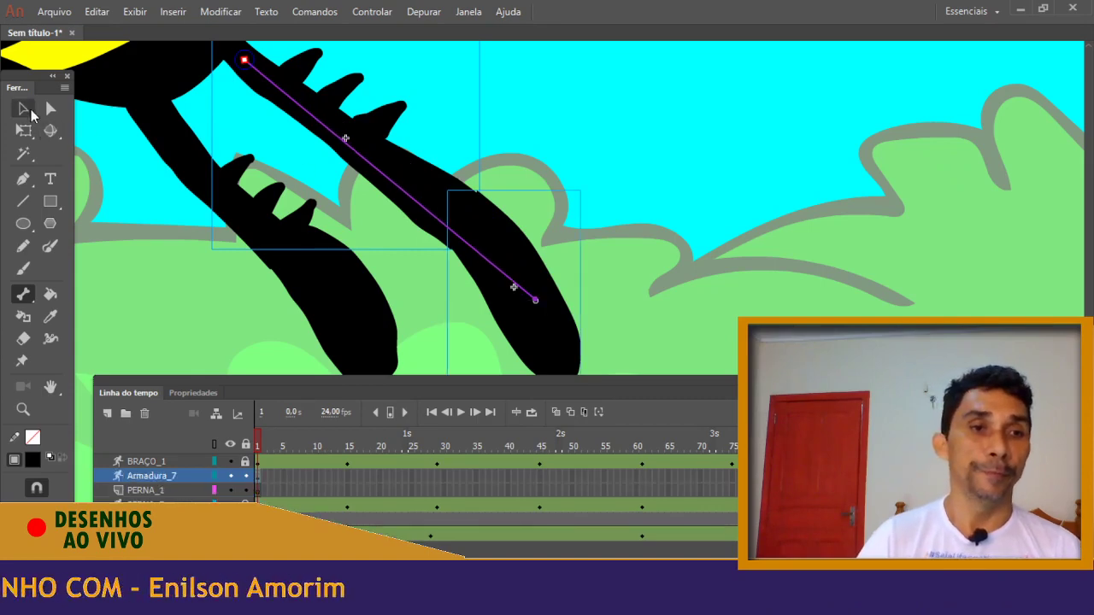
{"action": "left_click", "coordinate": [24, 109]}
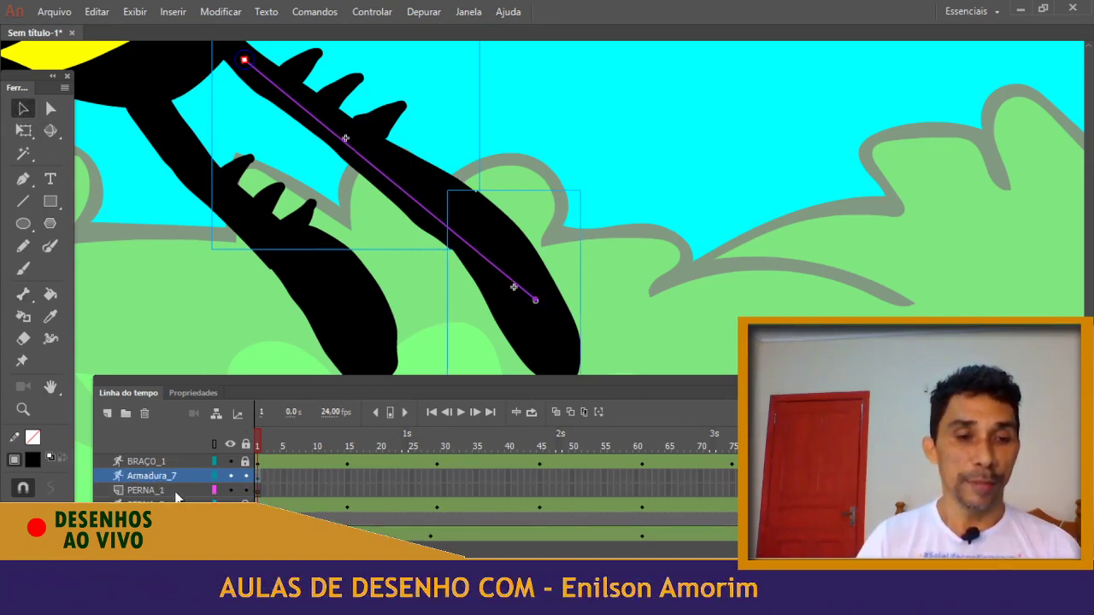
Delete the old, emptied PERNA_1 layer
{"action": "left_click", "coordinate": [145, 490]}
{"action": "right_click", "coordinate": [176, 489]}
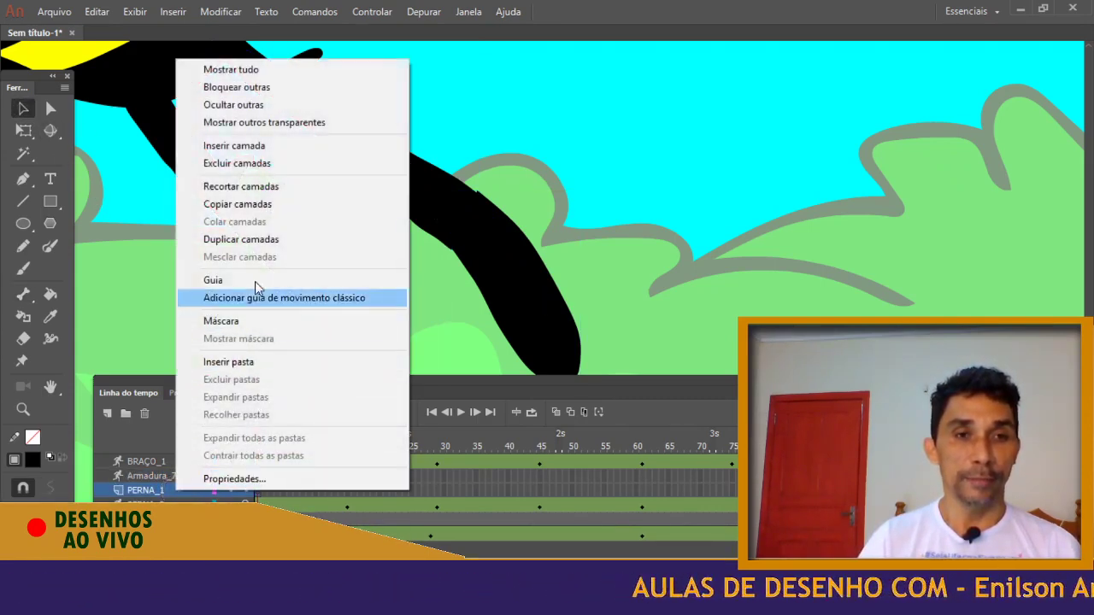
{"action": "left_click", "coordinate": [236, 163]}
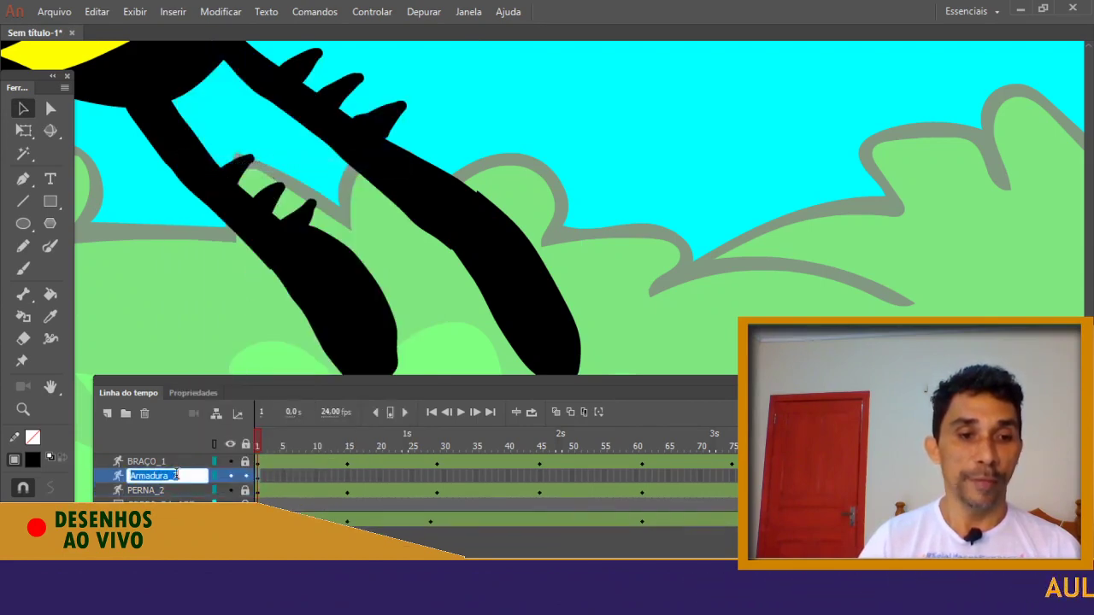
Rename the new leg armature layer as PERNA_1 and extend its span to frame 101
{"action": "type", "text": "PERNA 1"}
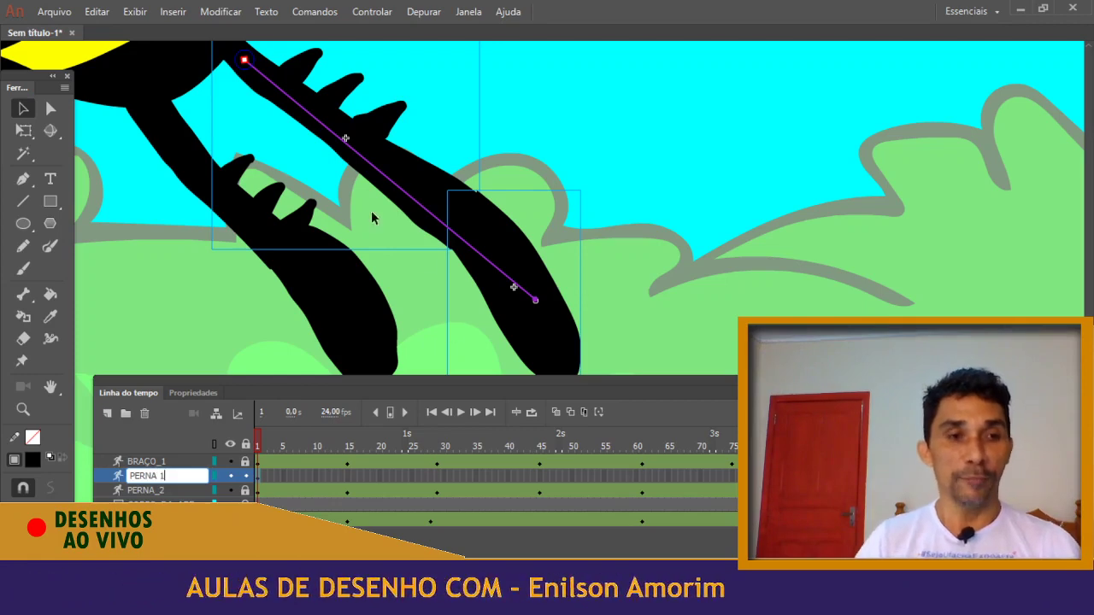
{"action": "left_click", "coordinate": [128, 202]}
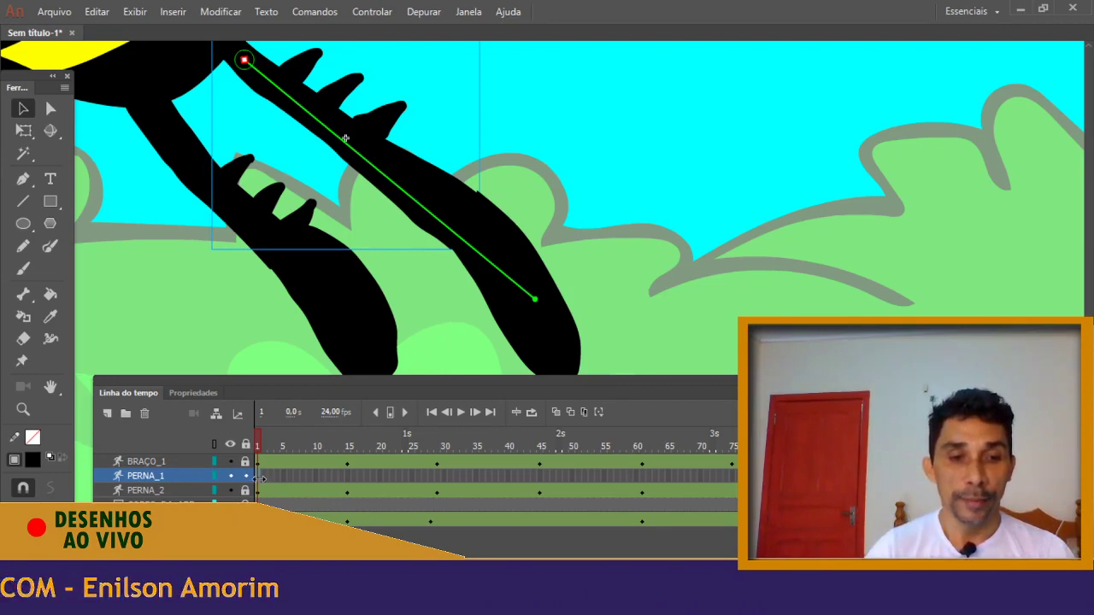
{"action": "left_click_drag", "start_coordinate": [450, 485], "coordinate": [891, 483]}
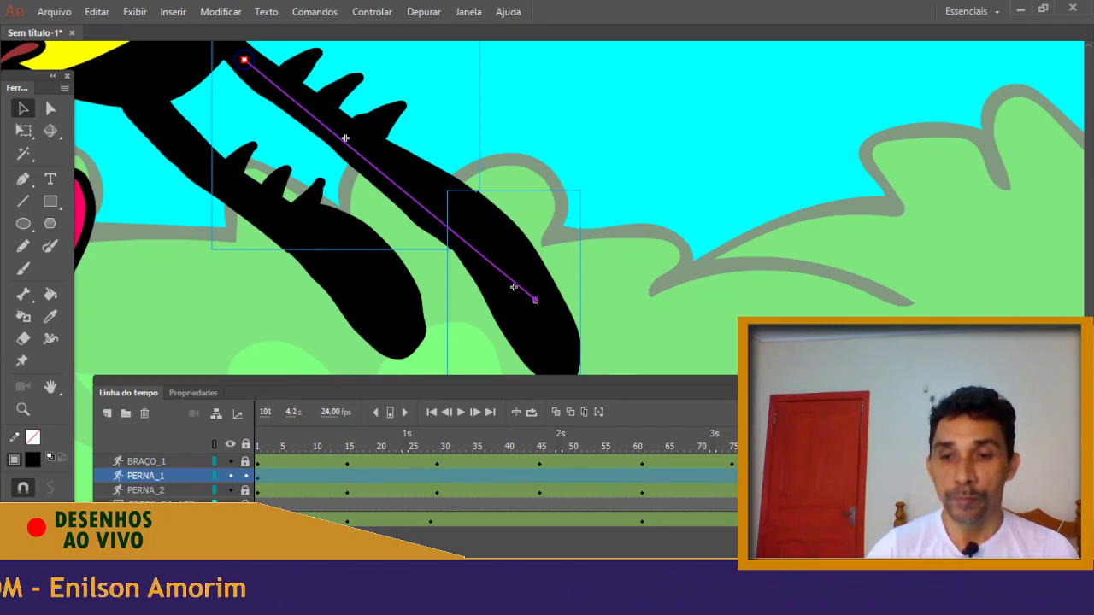
Rotate the bone of the leg on PERNA_1 outward and up at frame 15, and back down at frame 45
{"action": "left_click_drag", "start_coordinate": [280, 439], "coordinate": [348, 429]}
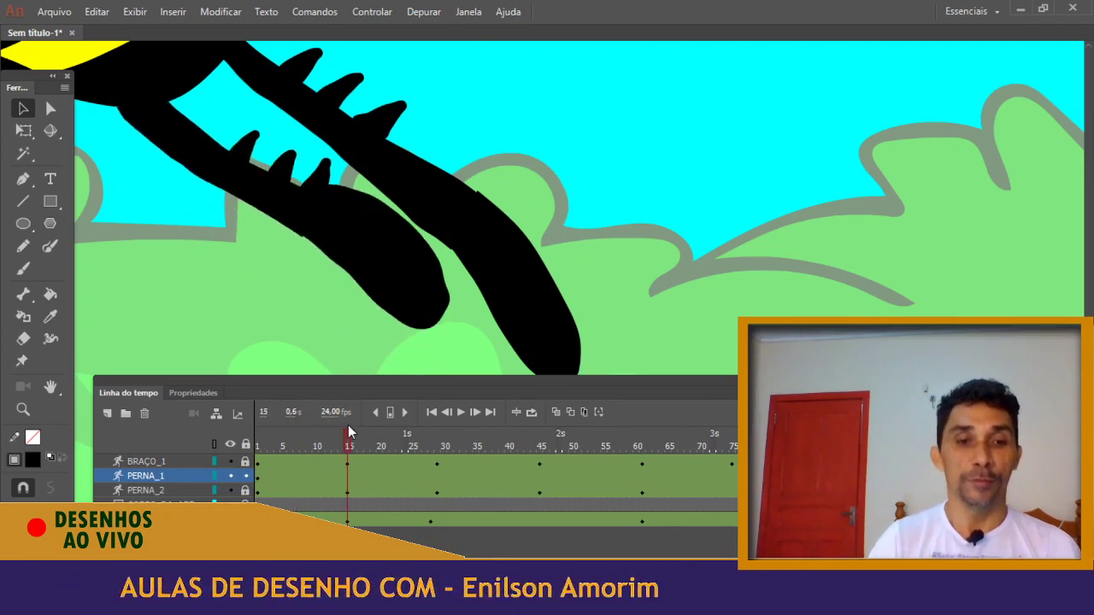
{"action": "left_click", "coordinate": [461, 224]}
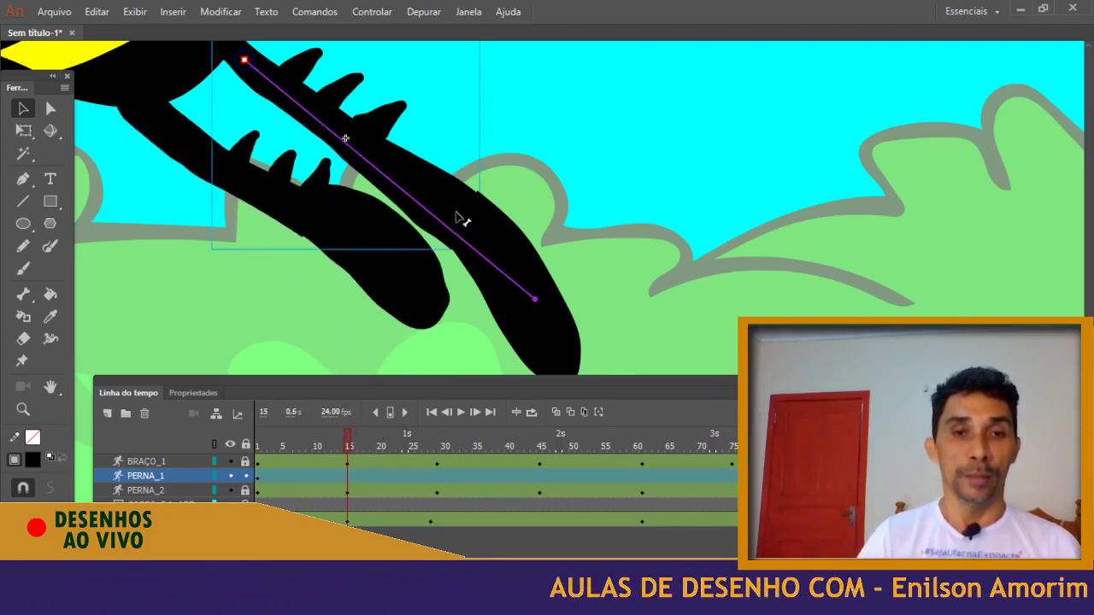
{"action": "left_click_drag", "start_coordinate": [539, 297], "coordinate": [587, 215]}
{"action": "left_click_drag", "start_coordinate": [282, 442], "coordinate": [541, 448]}
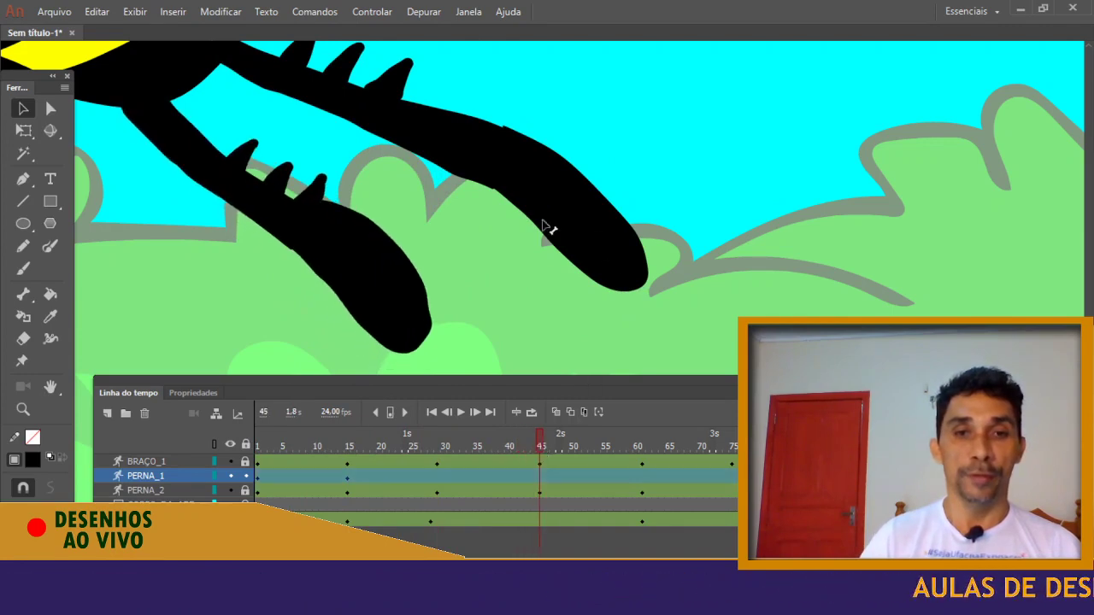
{"action": "left_click_drag", "start_coordinate": [530, 197], "coordinate": [487, 269]}
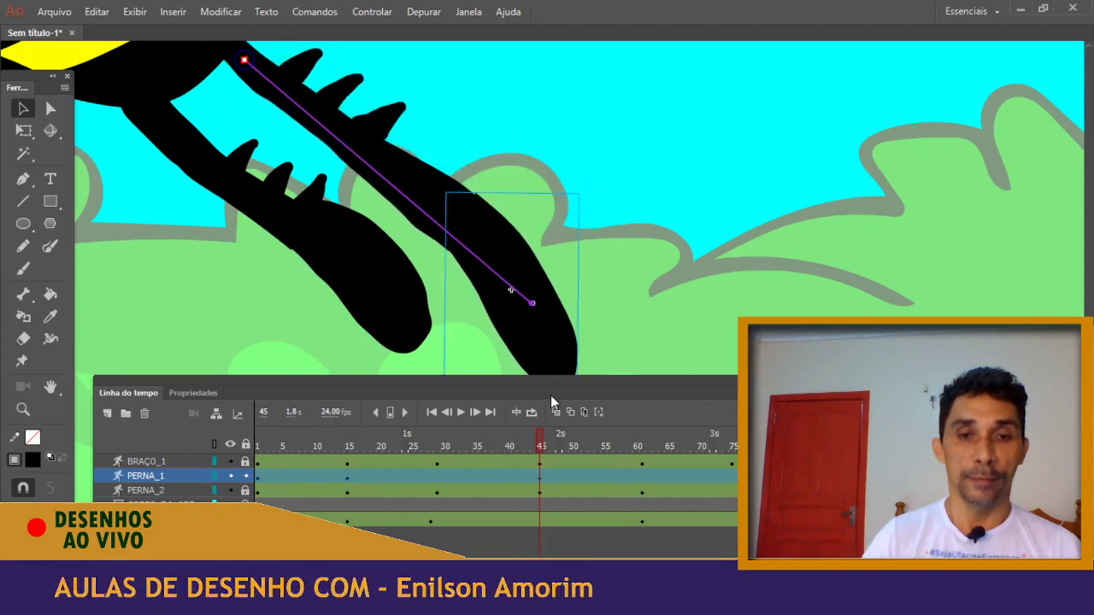
At frame 60, rotate the bone of the leg on PERNA_1 outward and up
{"action": "left_click_drag", "start_coordinate": [542, 442], "coordinate": [636, 456]}
{"action": "left_click", "coordinate": [533, 306]}
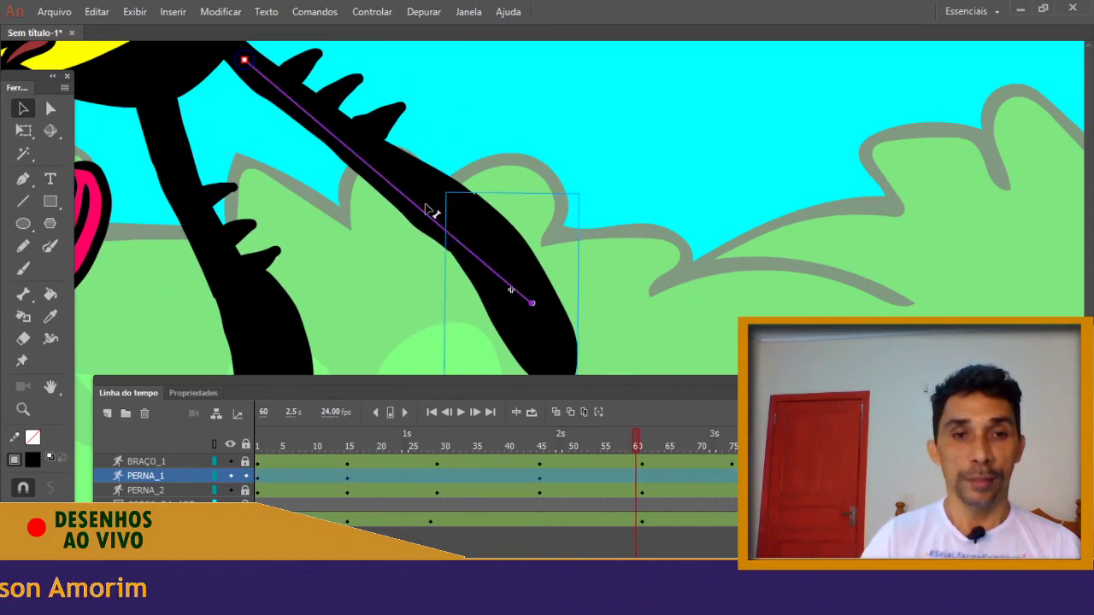
{"action": "left_click_drag", "start_coordinate": [432, 224], "coordinate": [518, 153]}
At frame 79, rotate the bone of the leg on PERNA_1 back down
{"action": "left_click_drag", "start_coordinate": [640, 445], "coordinate": [757, 444]}
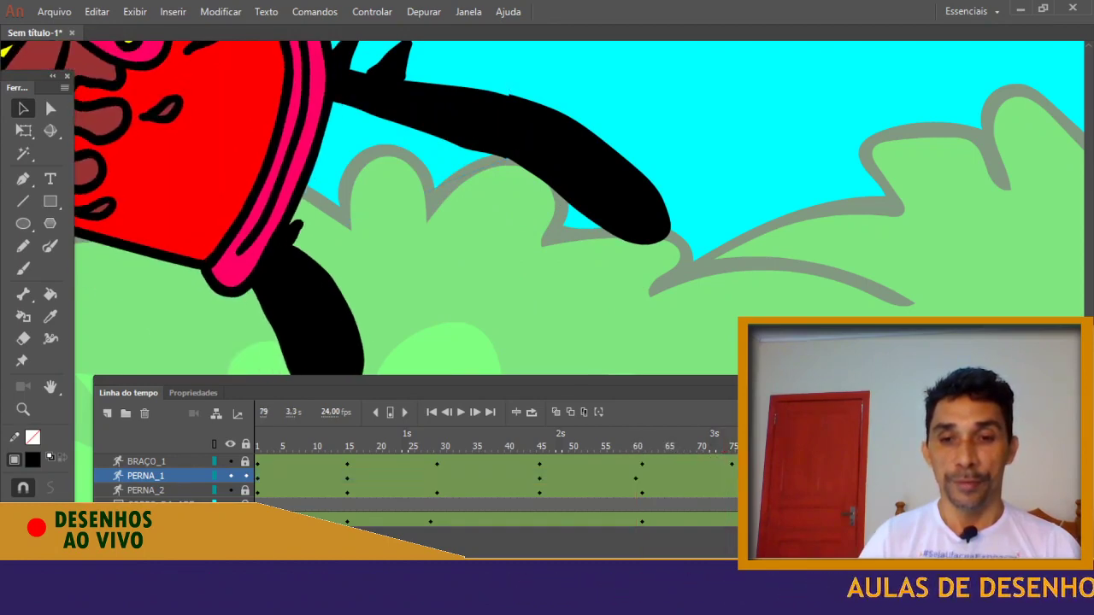
{"action": "key", "text": "ctrl+minus"}
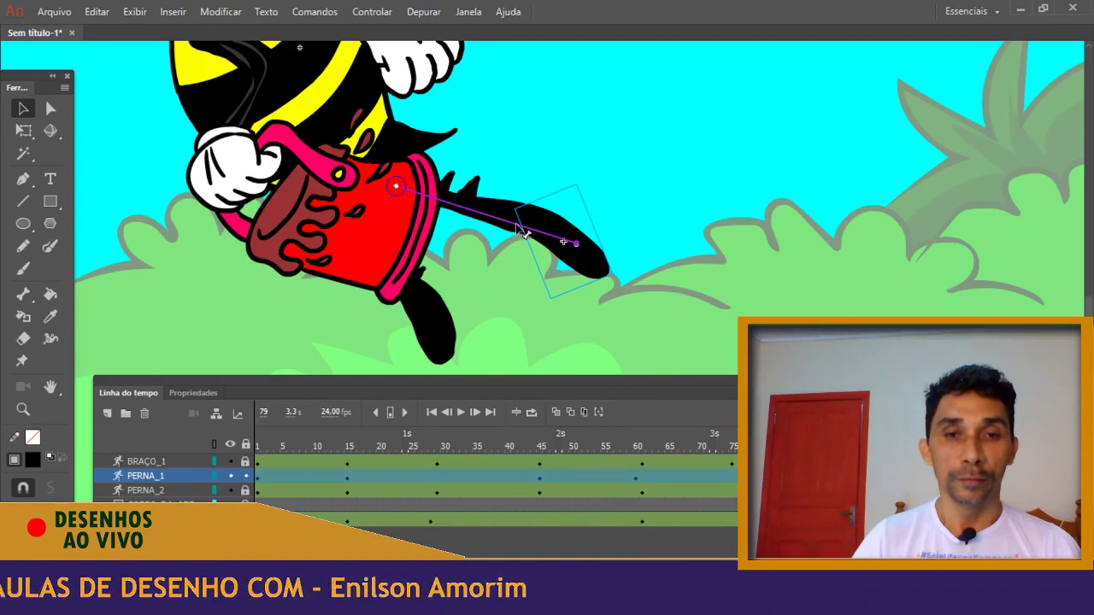
{"action": "left_click_drag", "start_coordinate": [516, 229], "coordinate": [504, 265]}
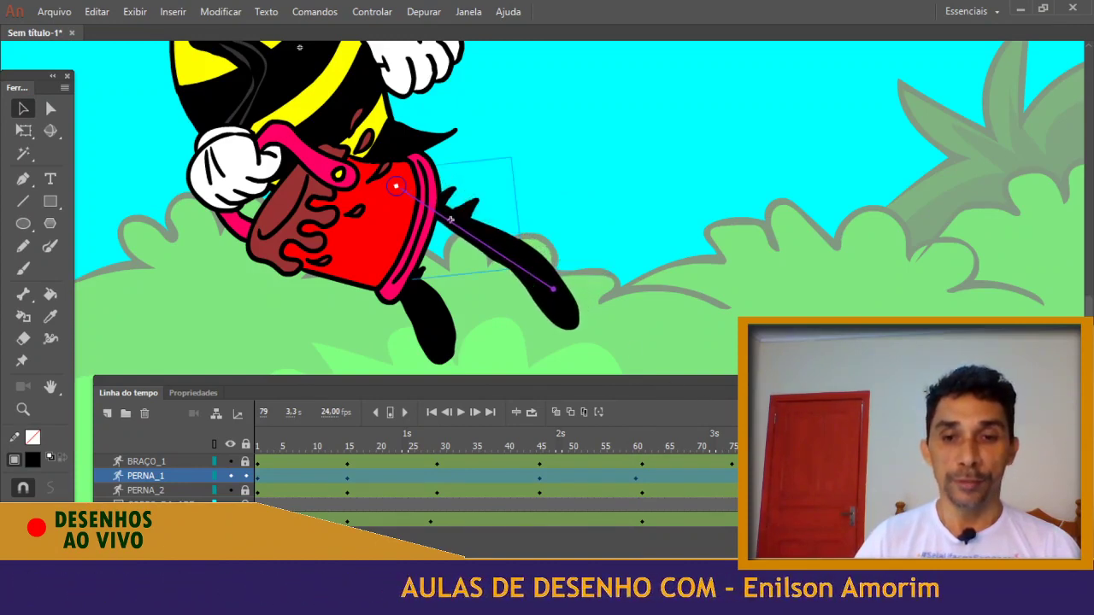
At frame 98, rotate the bone of the leg on PERNA_1 outward and up, and review the animation on the whole stage
{"action": "key", "text": "Return"}
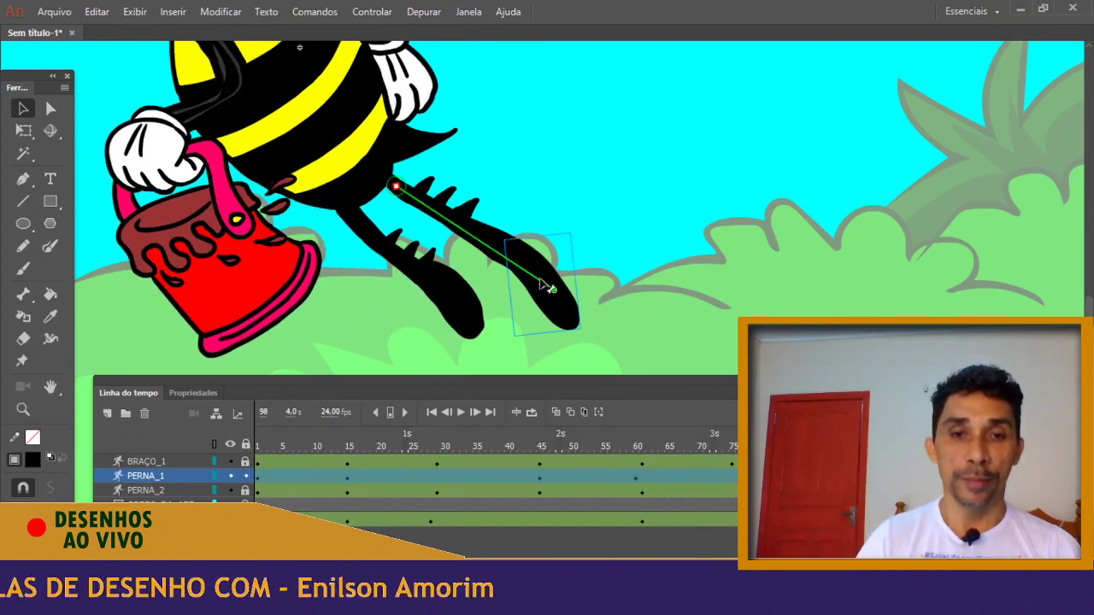
{"action": "left_click_drag", "start_coordinate": [547, 288], "coordinate": [575, 259]}
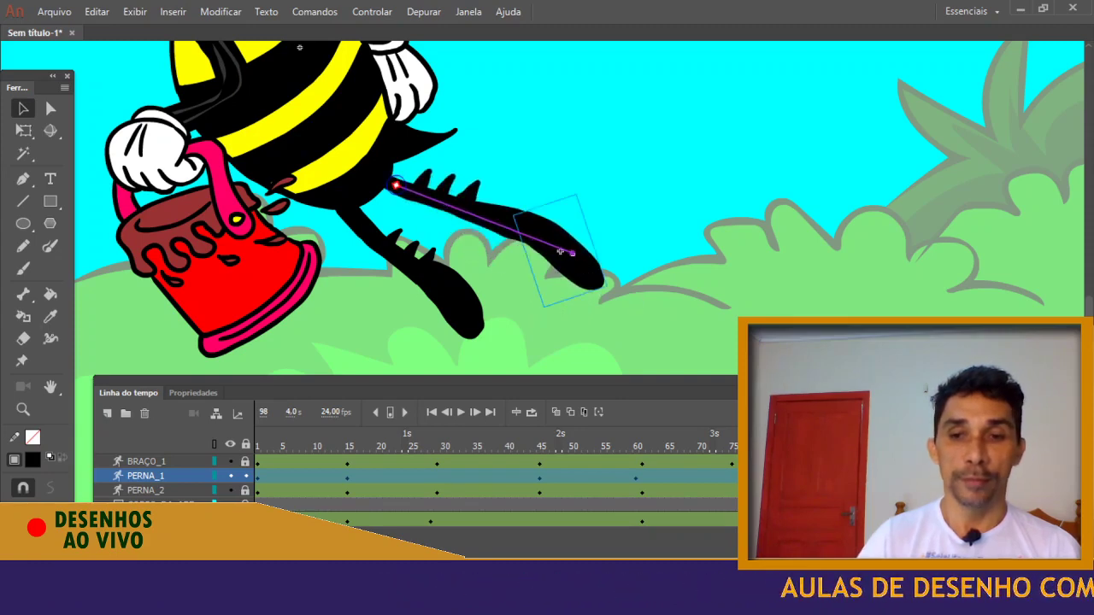
{"action": "left_click_drag", "start_coordinate": [659, 420], "coordinate": [248, 431]}
{"action": "key", "text": "ctrl+minus"}
{"action": "key", "text": "ctrl+minus"}
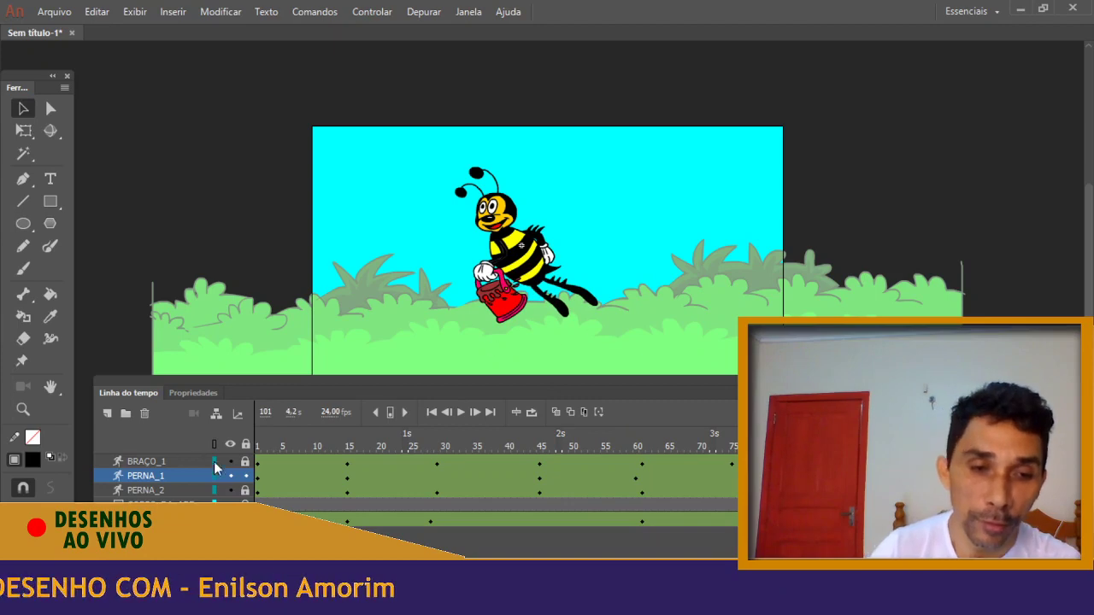
Add a new layer directly above PERNA_1 and make its frame 1 the current frame
{"action": "left_click", "coordinate": [107, 413]}
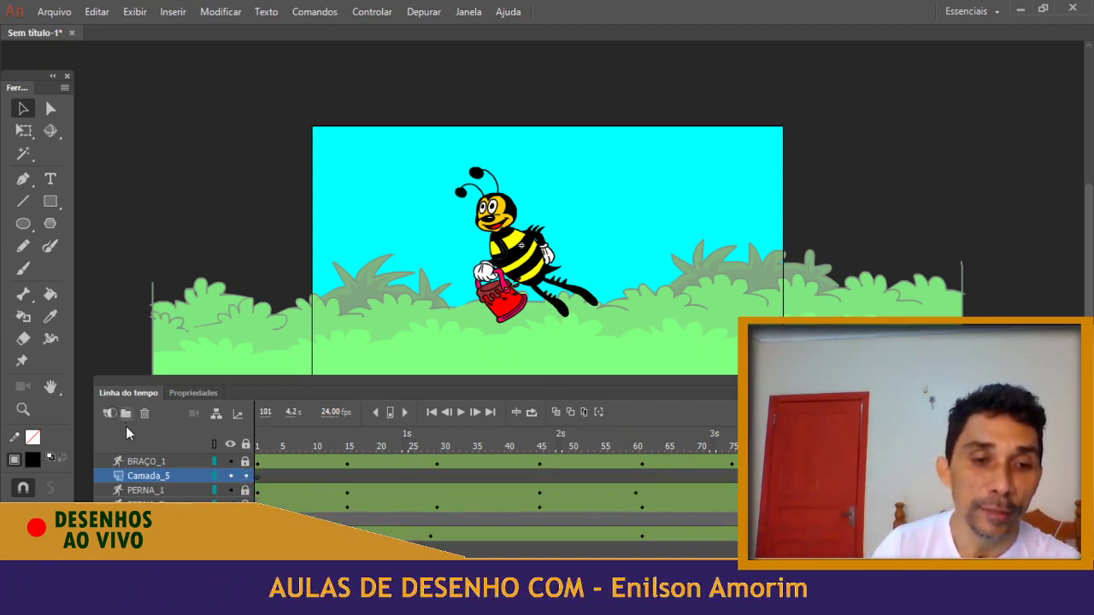
{"action": "left_click", "coordinate": [259, 477]}
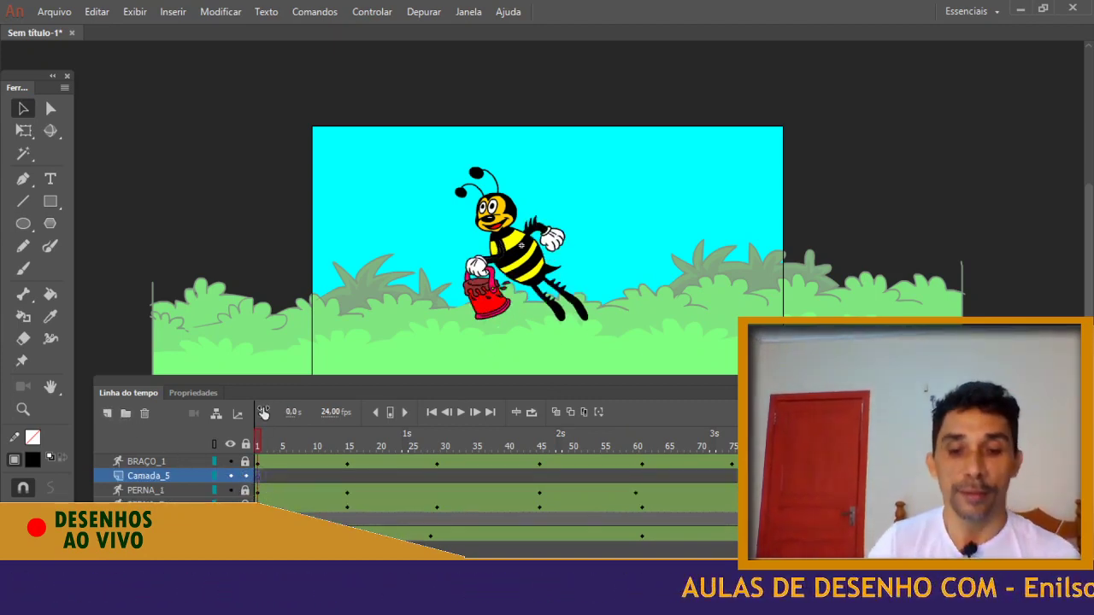
Try drawing a long rounded wing outline with a centre line with the Brush, extending from the bee's back on the new layer
{"action": "key", "text": "ctrl+equal"}
{"action": "key", "text": "ctrl+equal"}
{"action": "left_click_drag", "start_coordinate": [491, 267], "coordinate": [250, 207]}
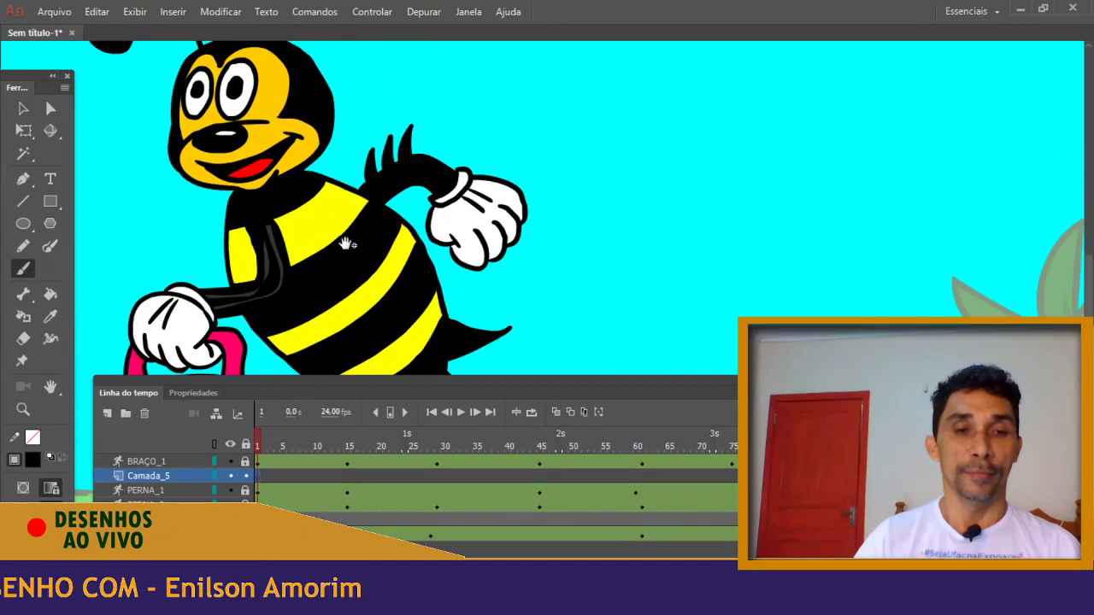
{"action": "left_click_drag", "start_coordinate": [354, 237], "coordinate": [278, 317]}
{"action": "left_click_drag", "start_coordinate": [317, 254], "coordinate": [363, 179]}
{"action": "mouse_move", "coordinate": [335, 213]}
{"action": "left_mouse_down"}
{"action": "mouse_move", "coordinate": [478, 105]}
{"action": "mouse_move", "coordinate": [326, 294]}
{"action": "left_mouse_up"}
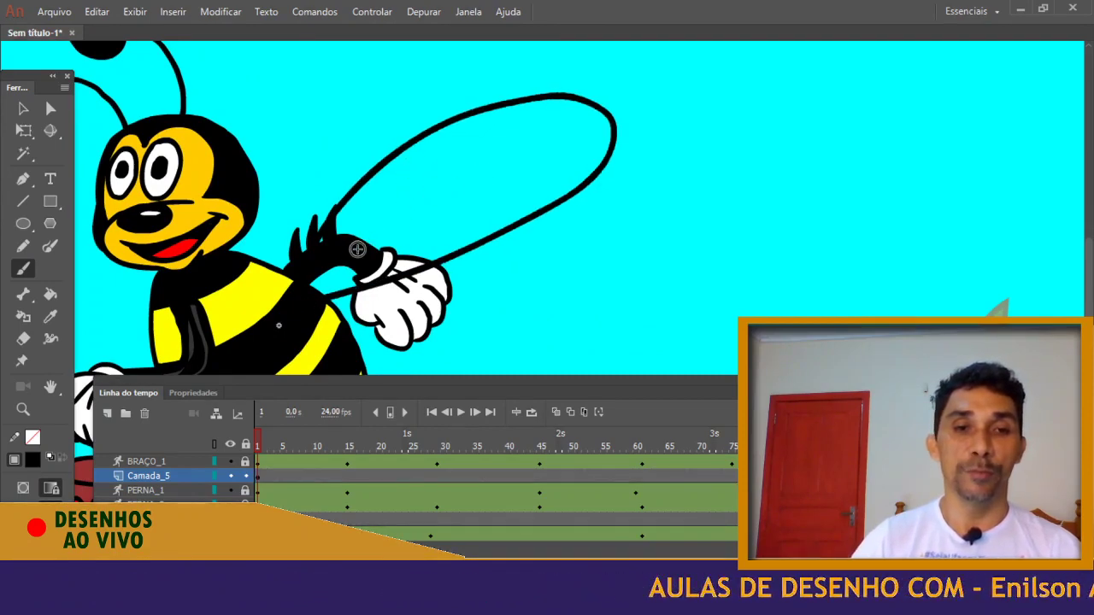
{"action": "left_click_drag", "start_coordinate": [378, 240], "coordinate": [416, 223]}
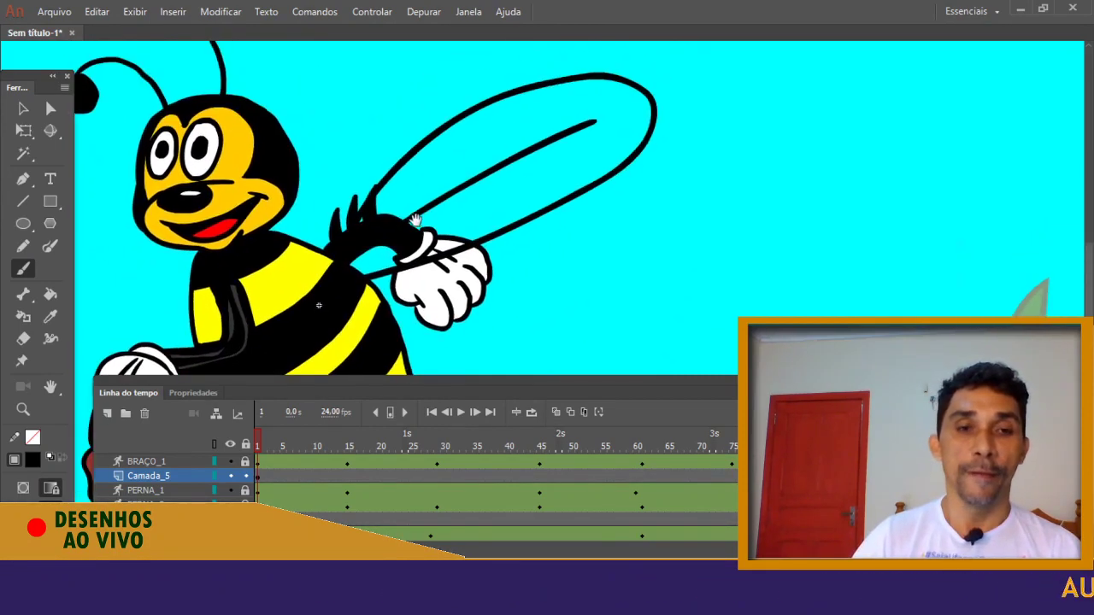
{"action": "left_click_drag", "start_coordinate": [349, 241], "coordinate": [357, 287]}
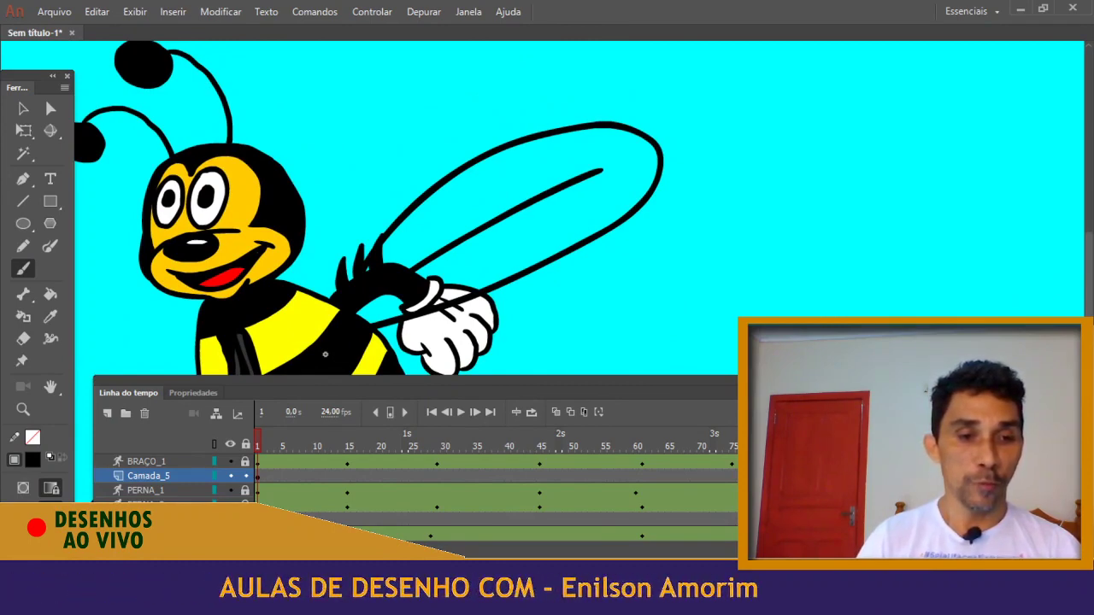
Temporarily hide the bee's body layer to check the base of the wing, and select the wing strokes in frame 1
{"action": "left_click", "coordinate": [230, 519]}
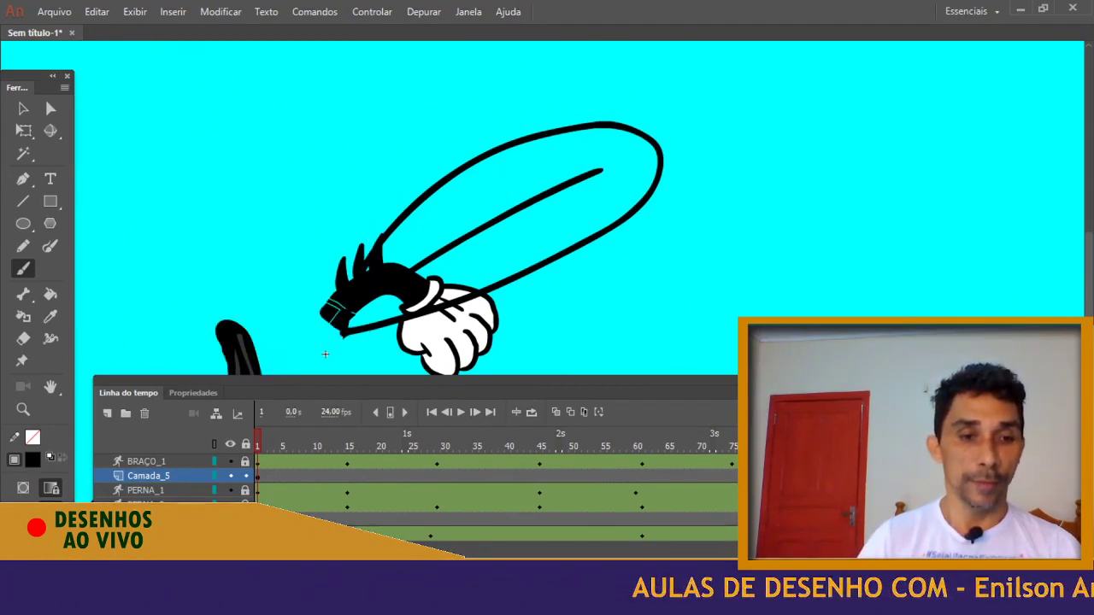
{"action": "double_click", "coordinate": [214, 520]}
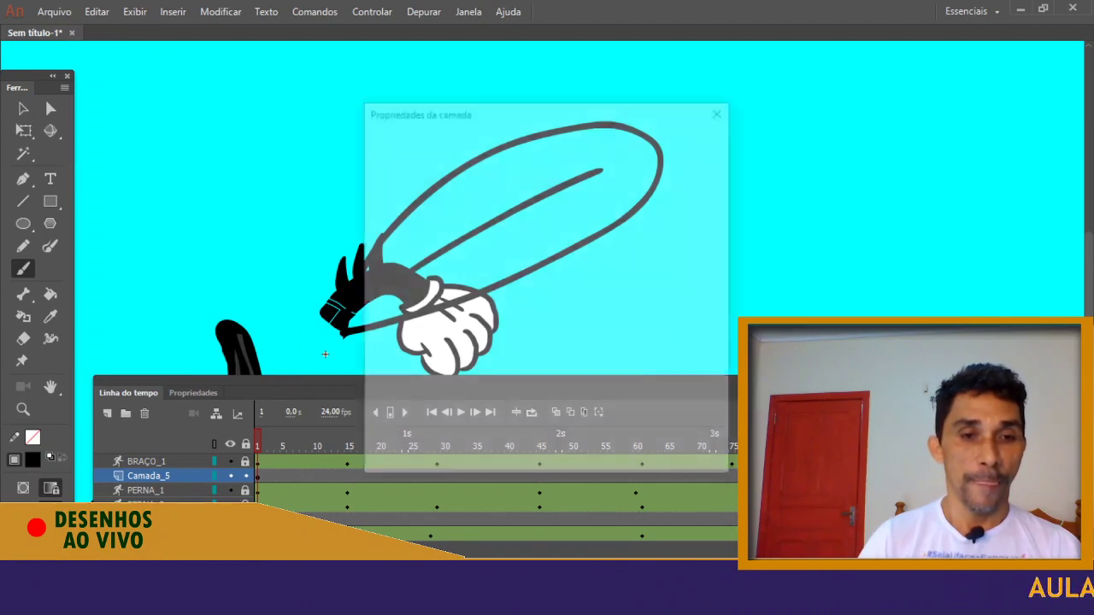
{"action": "left_click", "coordinate": [726, 112]}
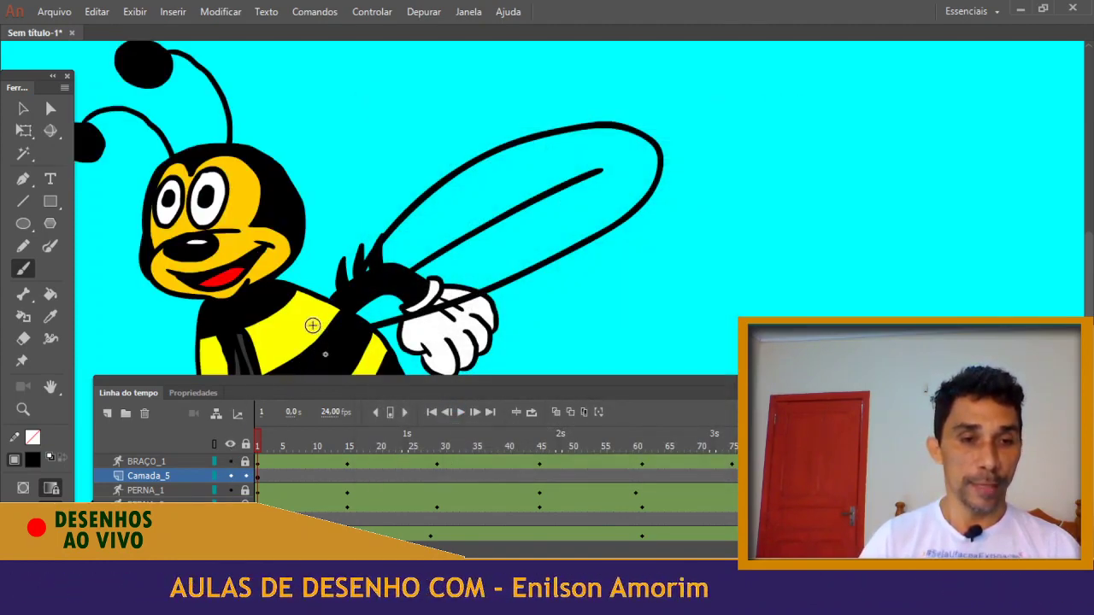
{"action": "left_click", "coordinate": [258, 477]}
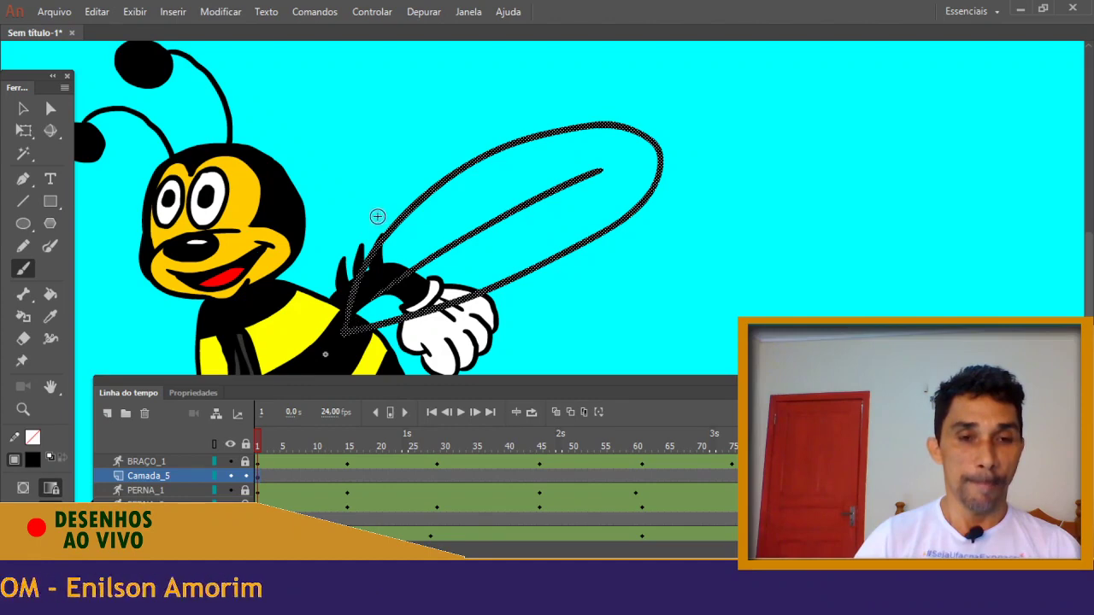
Undo all the wing brush strokes on the new layer
{"action": "key", "text": "ctrl+z"}
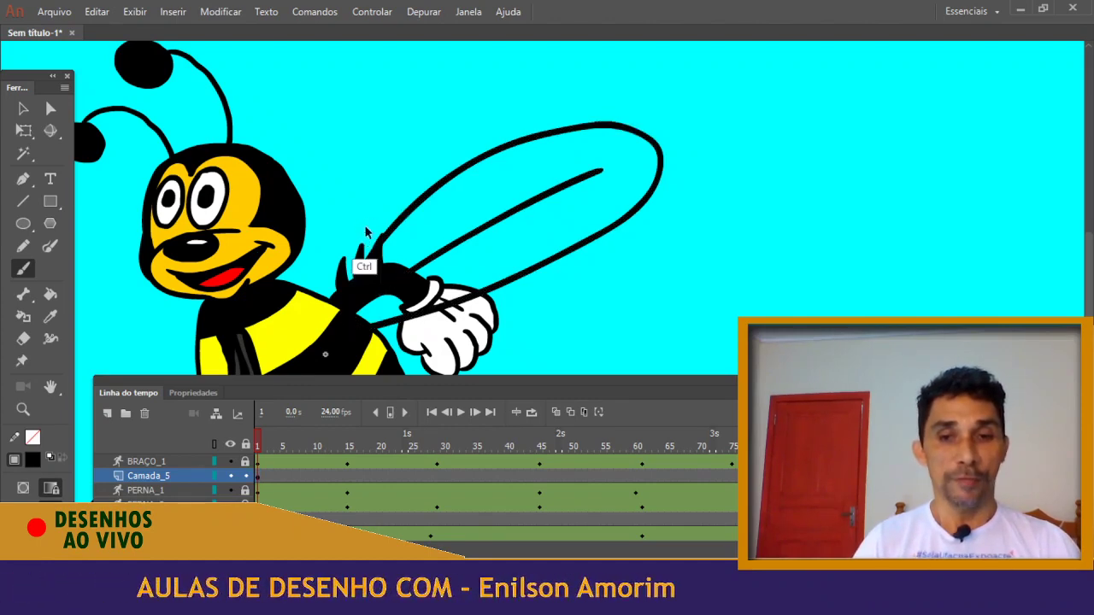
{"action": "key", "text": "ctrl+z"}
{"action": "key", "text": "ctrl+z"}
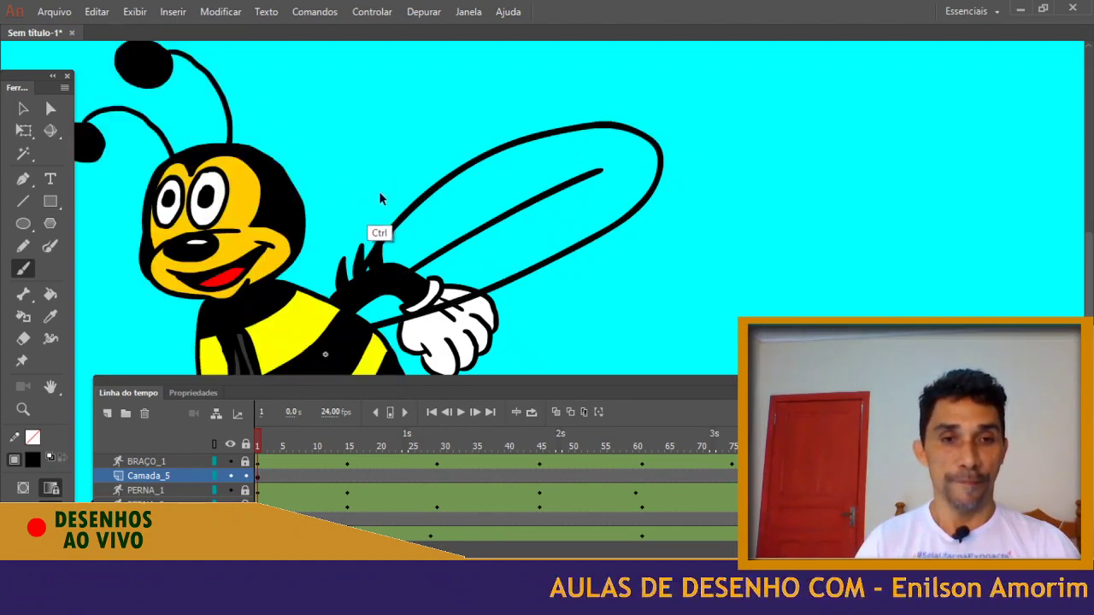
{"action": "key", "text": "ctrl+z"}
{"action": "key", "text": "ctrl+z"}
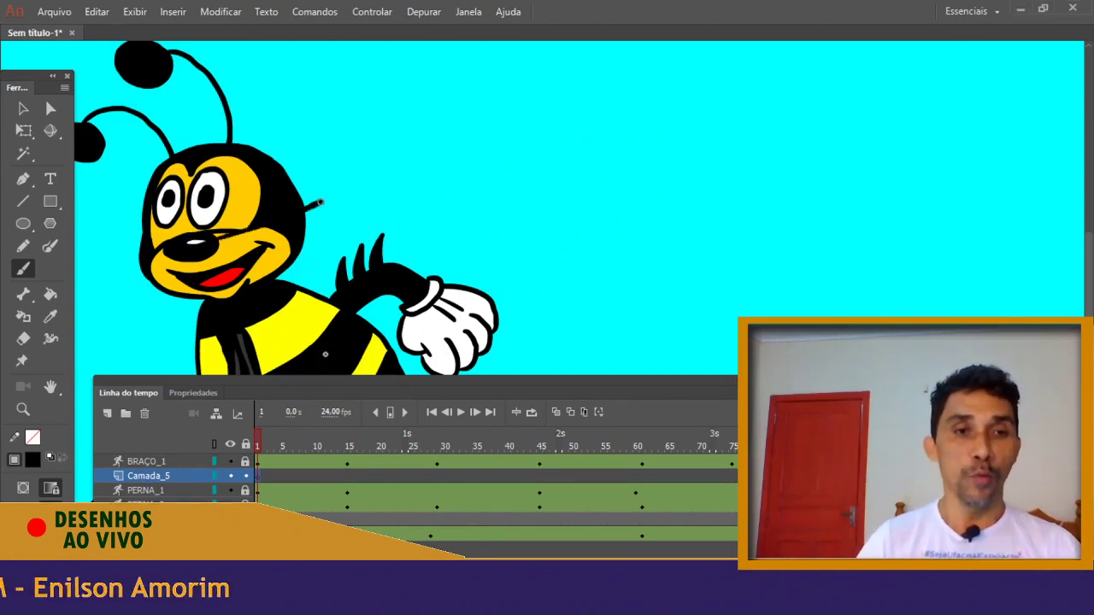
Try to select both of the bee's eyes with their outlines in the body artwork
{"action": "left_click", "coordinate": [50, 389]}
{"action": "left_click_drag", "start_coordinate": [146, 359], "coordinate": [282, 316]}
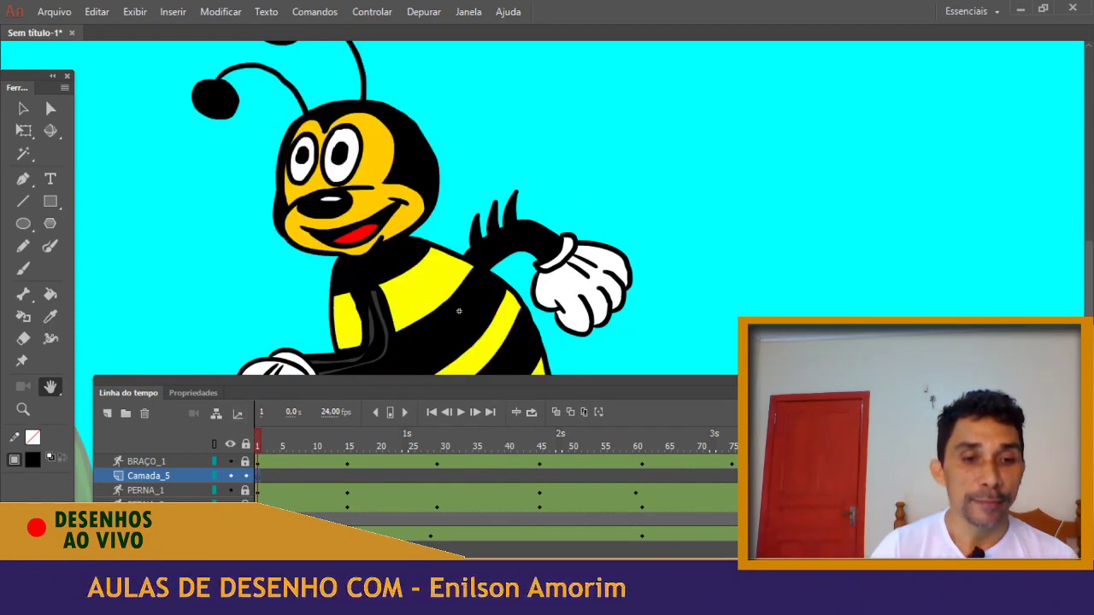
{"action": "key", "text": "ctrl+a"}
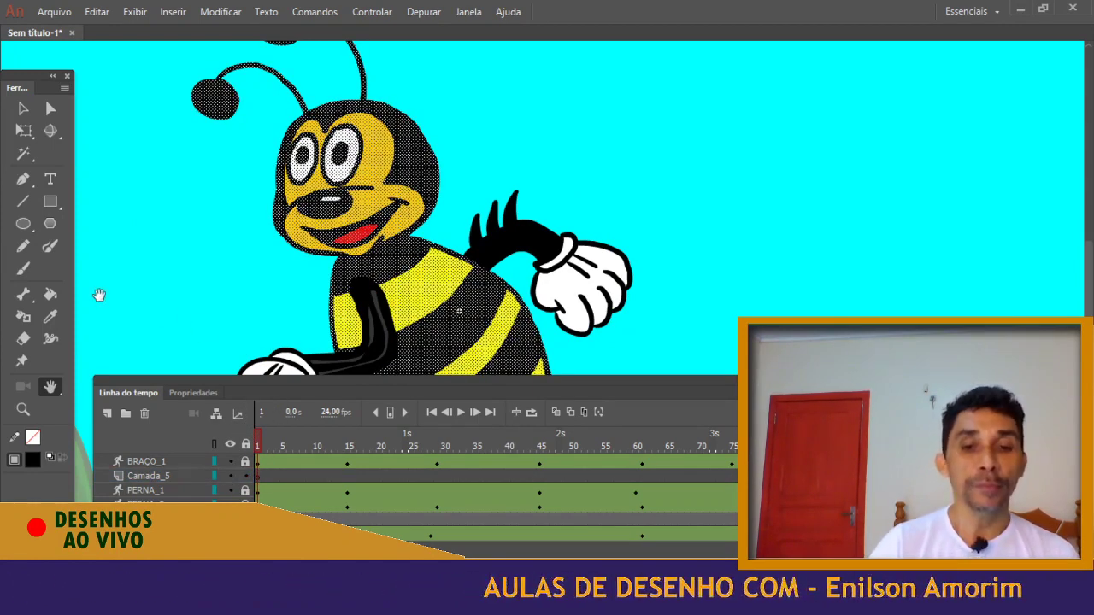
{"action": "key", "text": "ctrl+equal"}
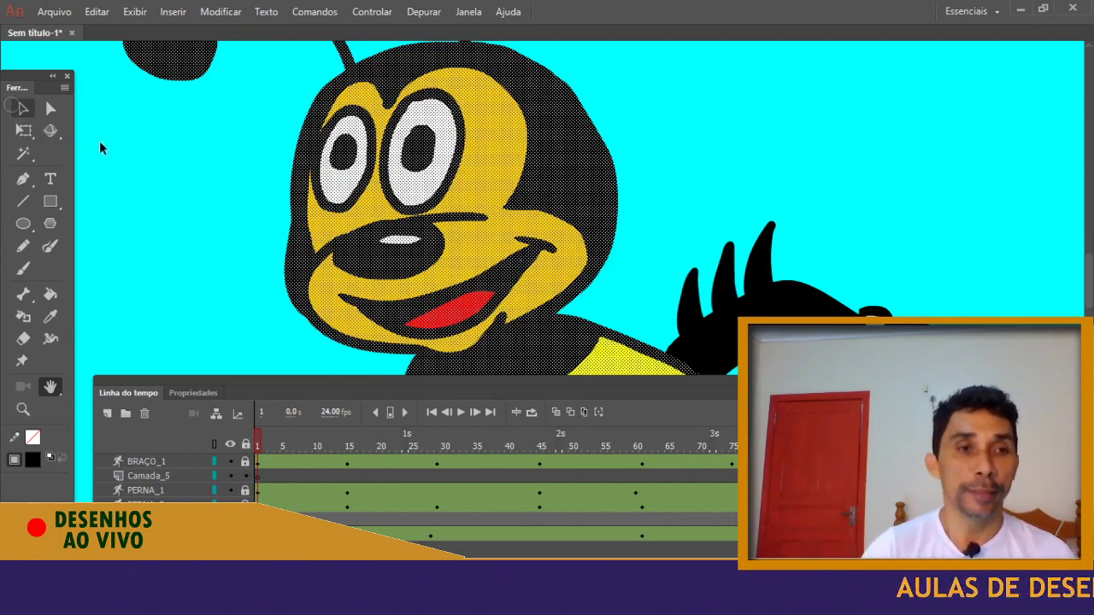
{"action": "left_click", "coordinate": [351, 175]}
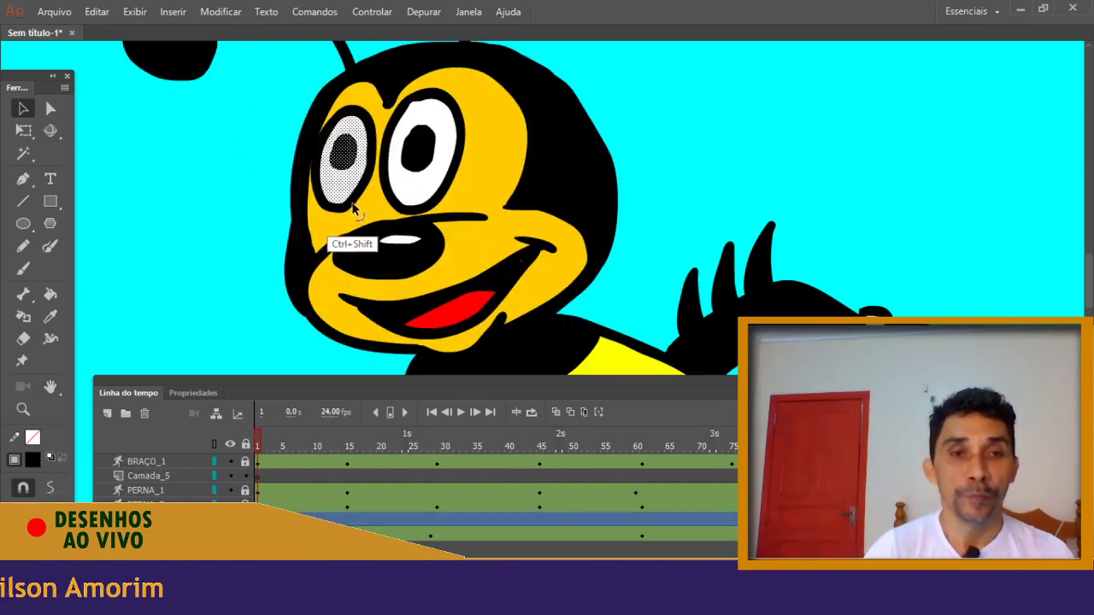
{"action": "left_click", "coordinate": [389, 216], "text": "shift"}
{"action": "key", "text": "ctrl+z"}
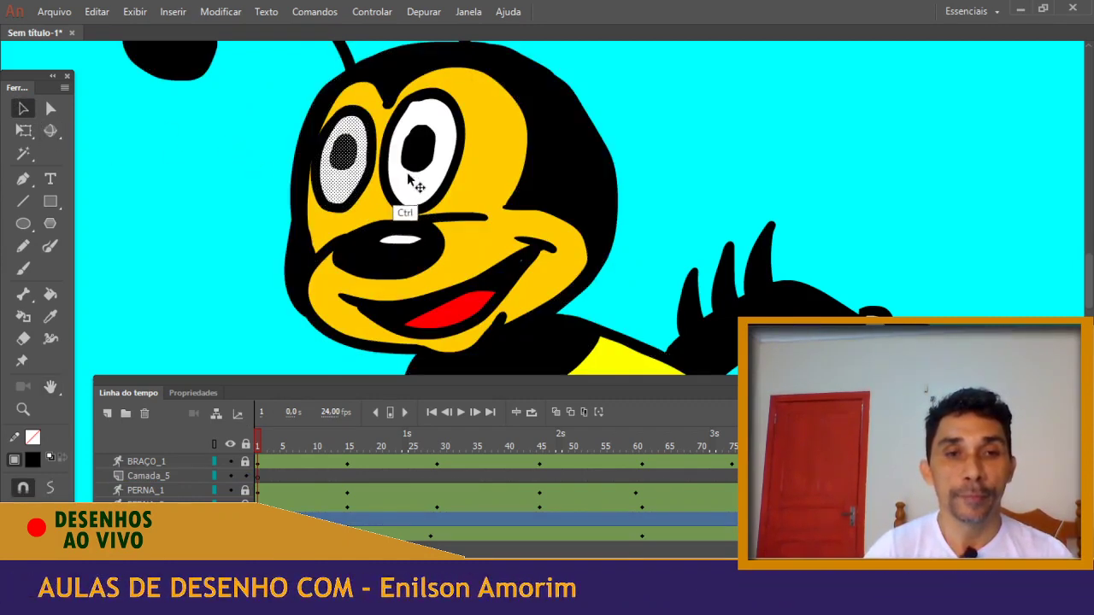
{"action": "left_click", "coordinate": [416, 164], "text": "shift"}
{"action": "left_click", "coordinate": [413, 196], "text": "shift"}
{"action": "left_click", "coordinate": [427, 208], "text": "shift"}
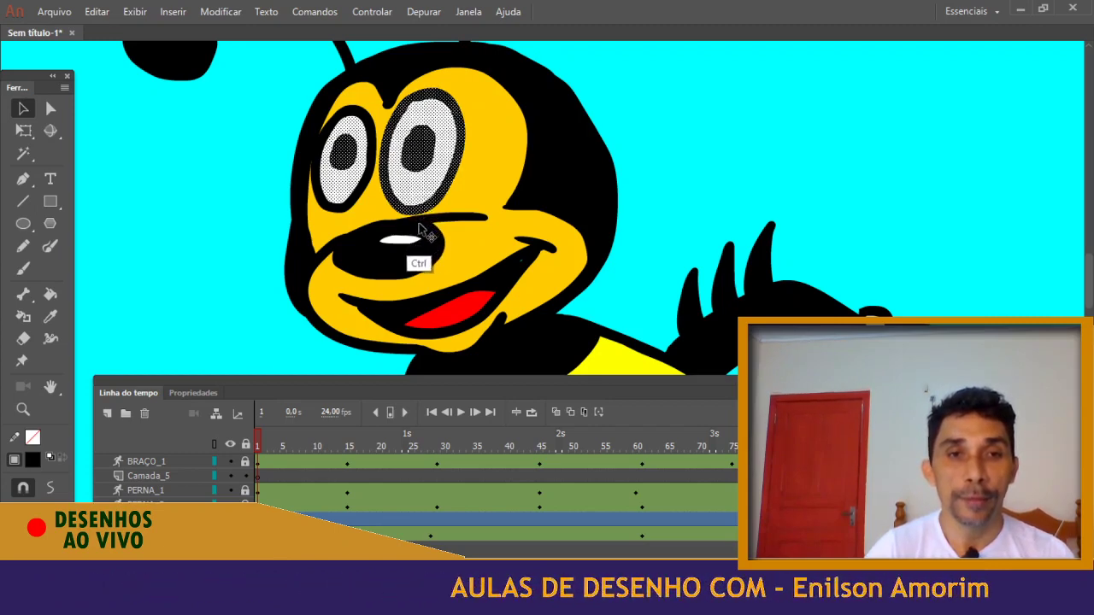
{"action": "key", "text": "ctrl+equal"}
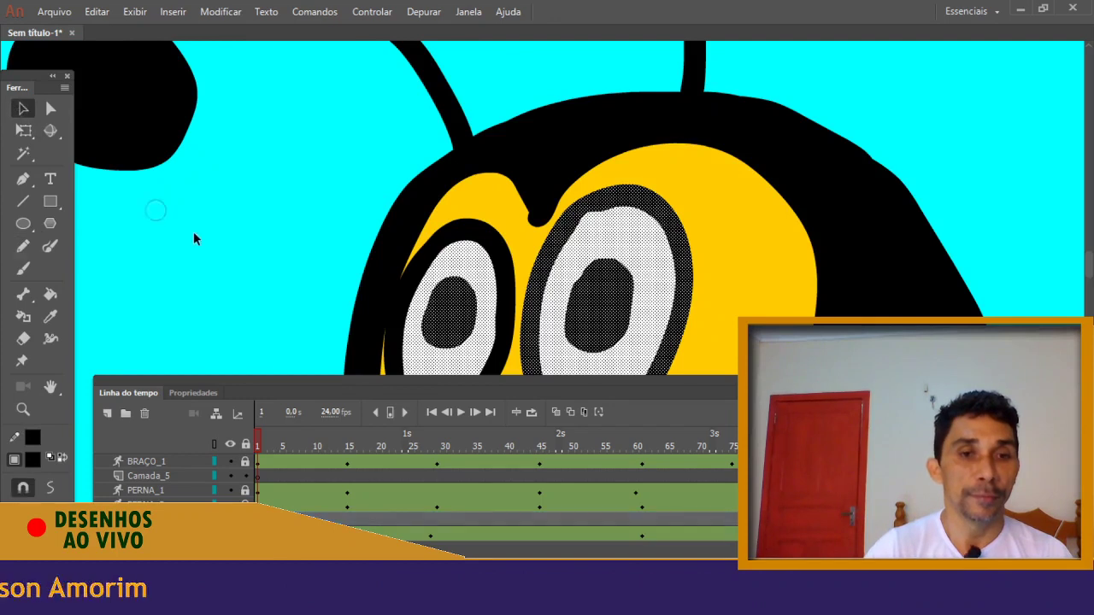
Sample the yellow of the face and paint a gap separating the smaller eye's outline from the black edge of the head
{"action": "left_click", "coordinate": [190, 230]}
{"action": "left_click_drag", "start_coordinate": [202, 239], "coordinate": [140, 121]}
{"action": "left_click", "coordinate": [51, 318]}
{"action": "left_click", "coordinate": [318, 277]}
{"action": "key", "text": "b"}
{"action": "mouse_move", "coordinate": [384, 94]}
{"action": "left_mouse_down"}
{"action": "mouse_move", "coordinate": [338, 165]}
{"action": "mouse_move", "coordinate": [319, 242]}
{"action": "left_mouse_up"}
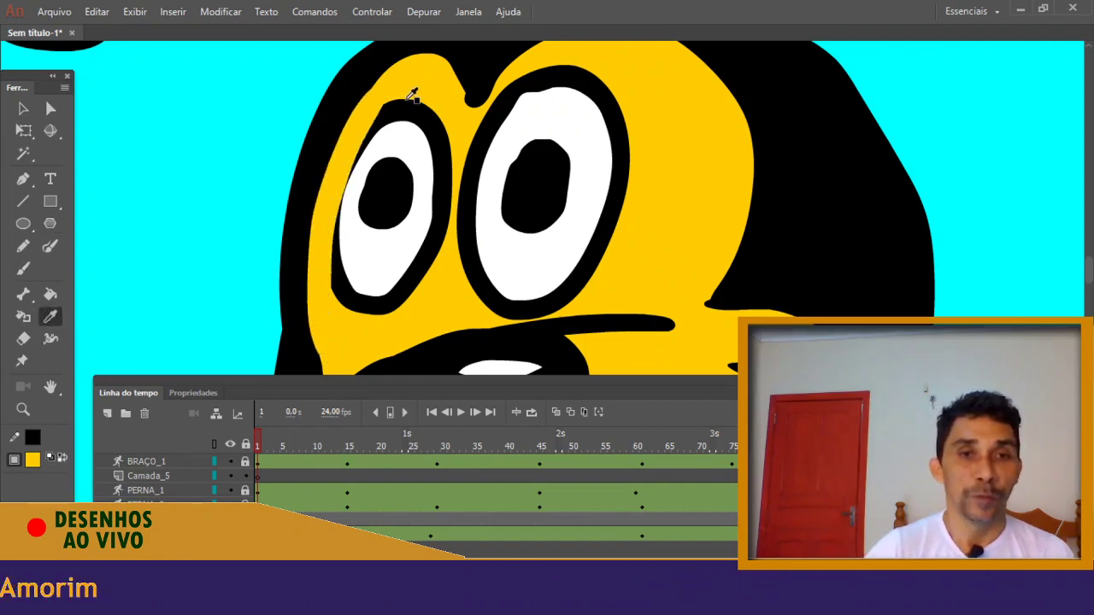
Repaint the outer side of the smaller eye's outline in black with the Brush
{"action": "left_click", "coordinate": [32, 272]}
{"action": "mouse_move", "coordinate": [398, 110]}
{"action": "left_mouse_down"}
{"action": "mouse_move", "coordinate": [351, 161]}
{"action": "mouse_move", "coordinate": [333, 209]}
{"action": "left_mouse_up"}
{"action": "key", "text": "ctrl+z"}
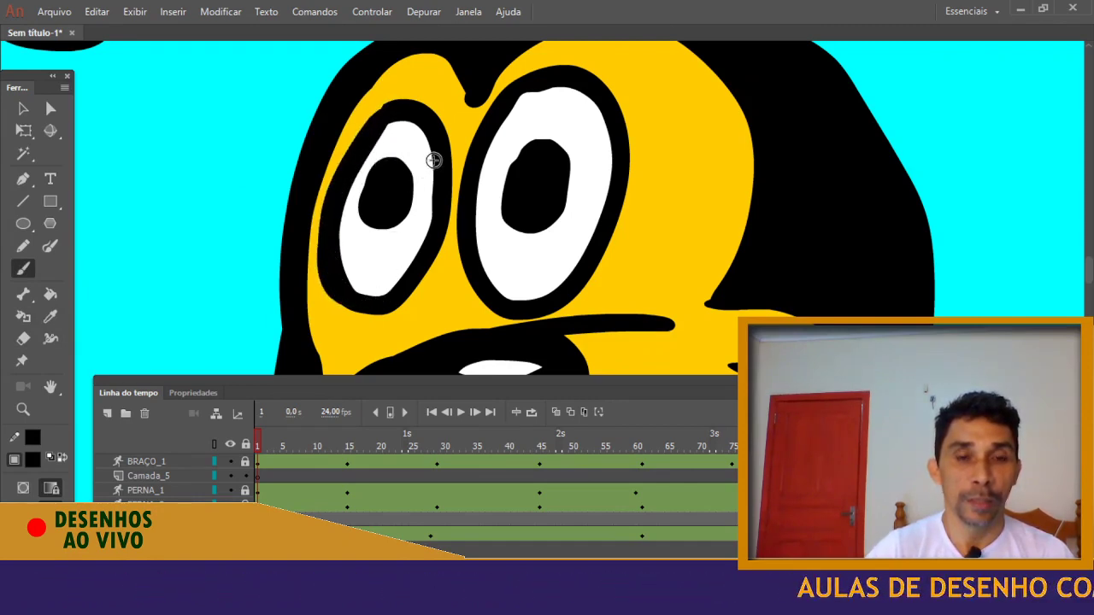
Select both eyes with their pupils, whites and outlines, and paste them in place on frame 1 of Camada_5
{"action": "left_click", "coordinate": [418, 272]}
{"action": "left_click", "coordinate": [395, 207], "text": "shift"}
{"action": "left_click", "coordinate": [398, 251], "text": "shift"}
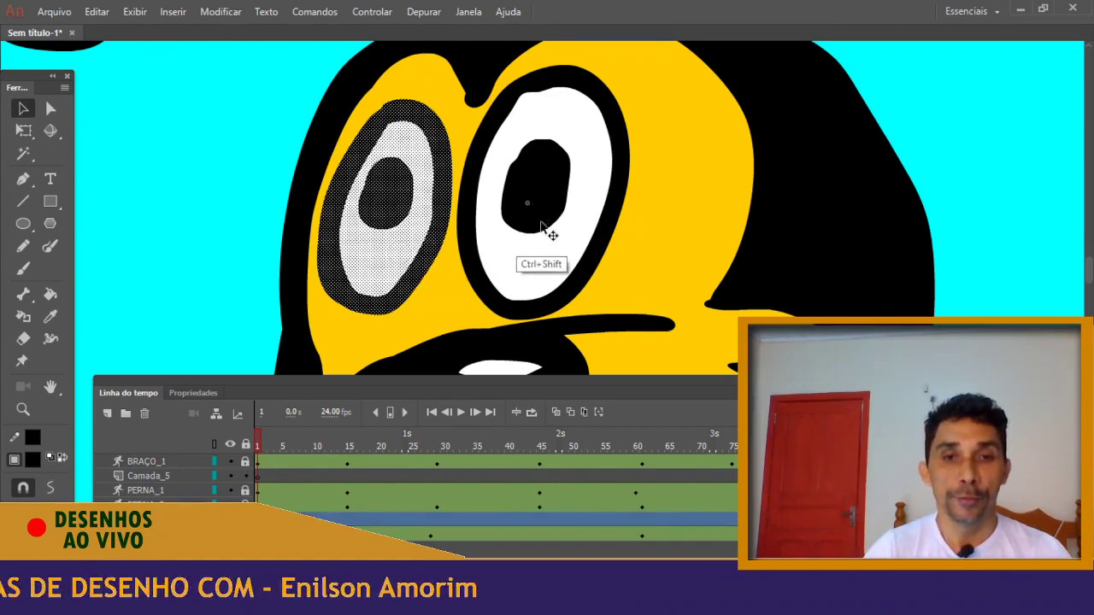
{"action": "left_click", "coordinate": [547, 229], "text": "shift"}
{"action": "left_click", "coordinate": [542, 274], "text": "shift"}
{"action": "left_click", "coordinate": [561, 303], "text": "shift"}
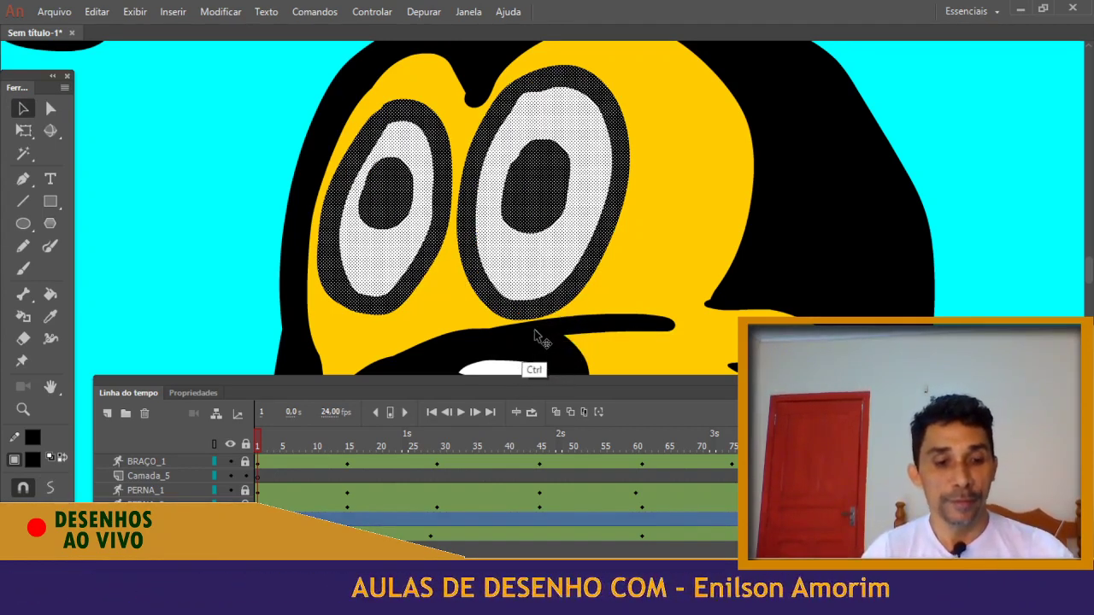
{"action": "left_click", "coordinate": [266, 487]}
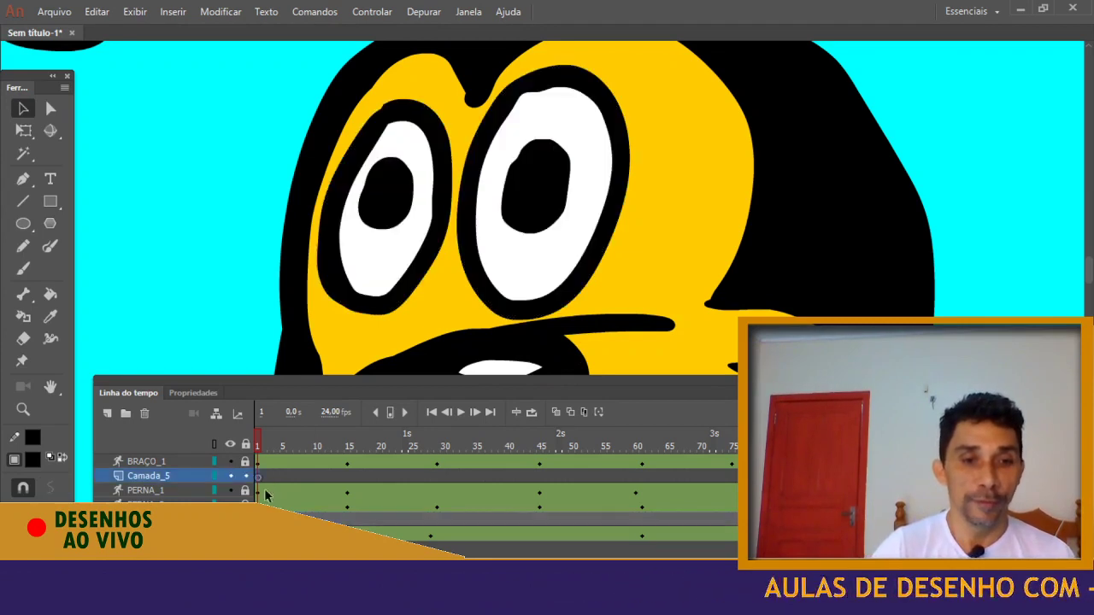
{"action": "key", "text": "ctrl+shift+v"}
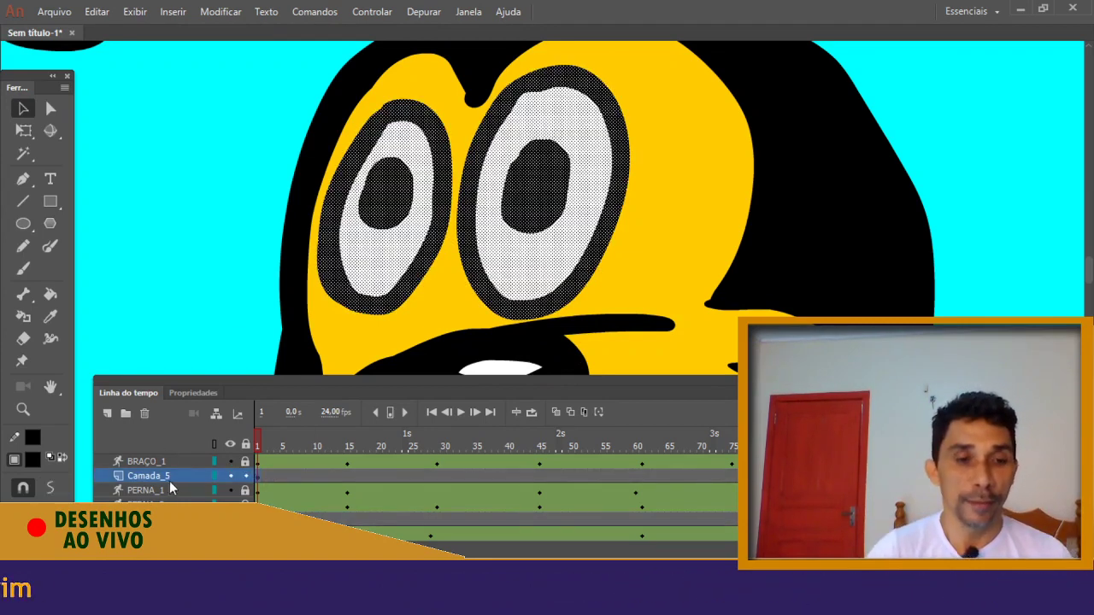
Rename the layer holding the pasted eyes as OLHO_
{"action": "type", "text": "OL"}
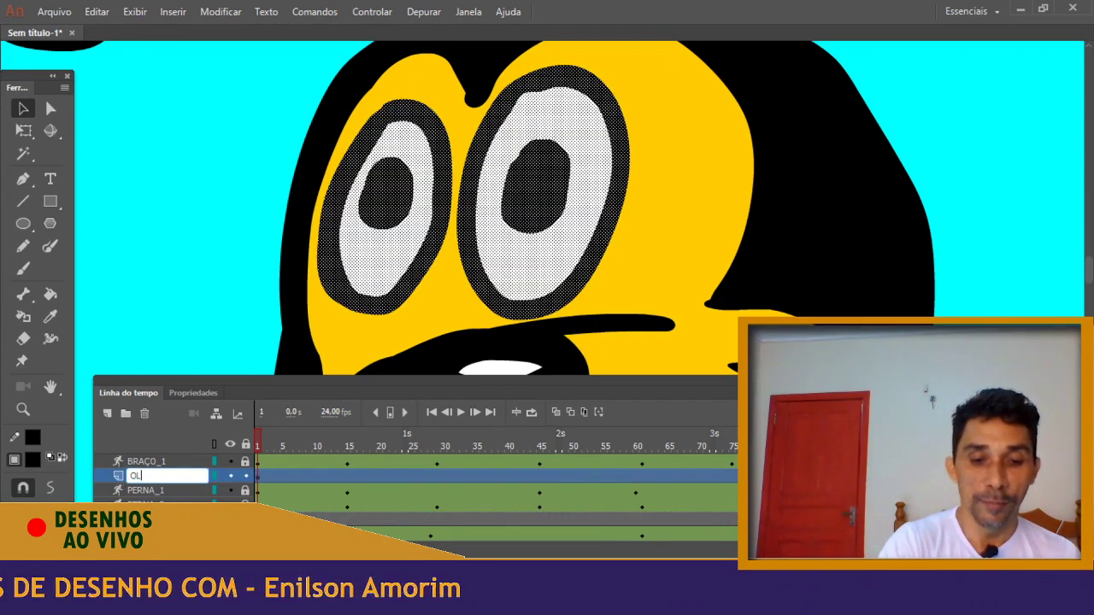
{"action": "type", "text": "HO_"}
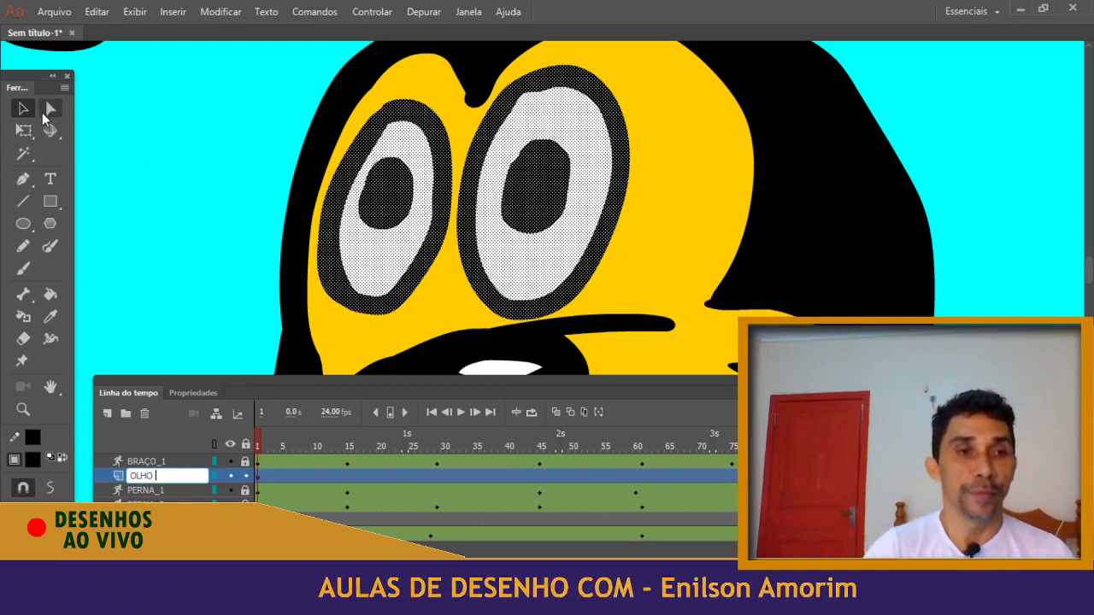
{"action": "left_click", "coordinate": [142, 164]}
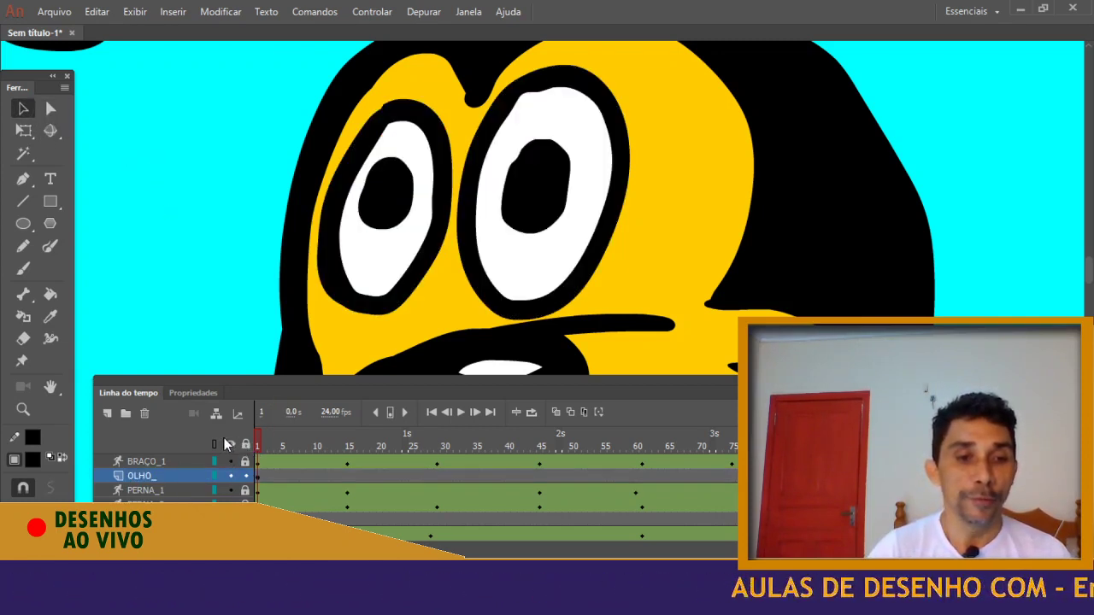
Copy frame 1 of the OLHO_ layer and paste it into frame 2
{"action": "left_click", "coordinate": [259, 478]}
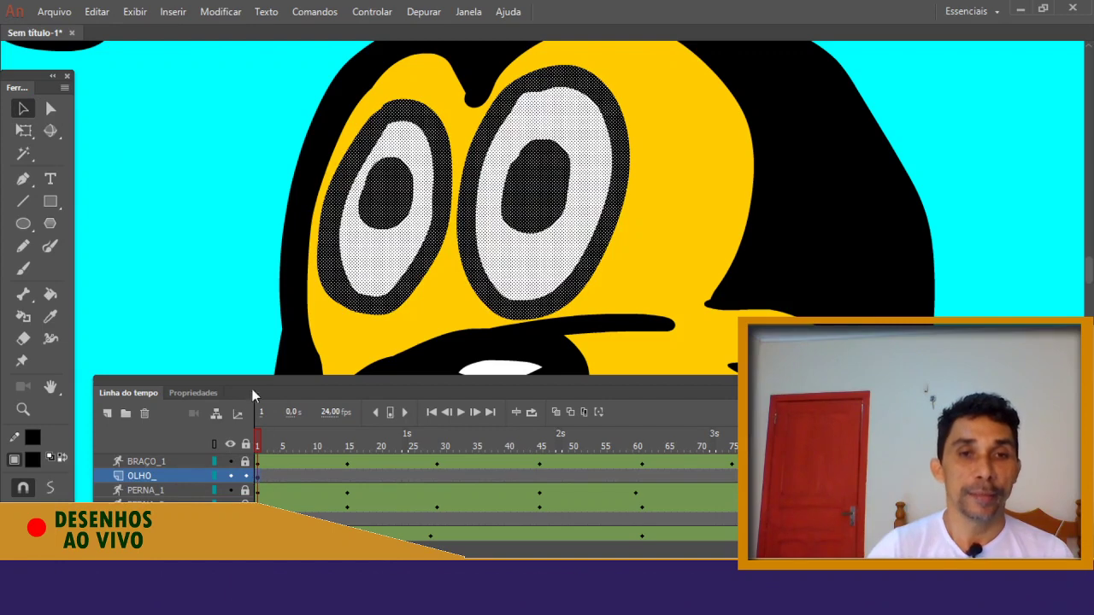
{"action": "left_click", "coordinate": [52, 110]}
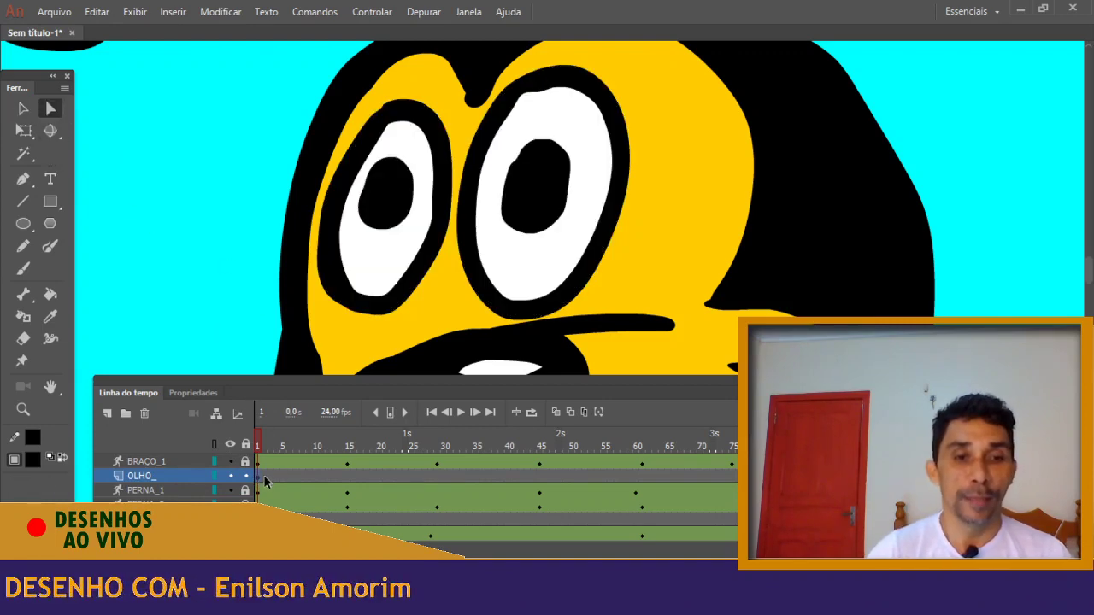
{"action": "right_click", "coordinate": [258, 477]}
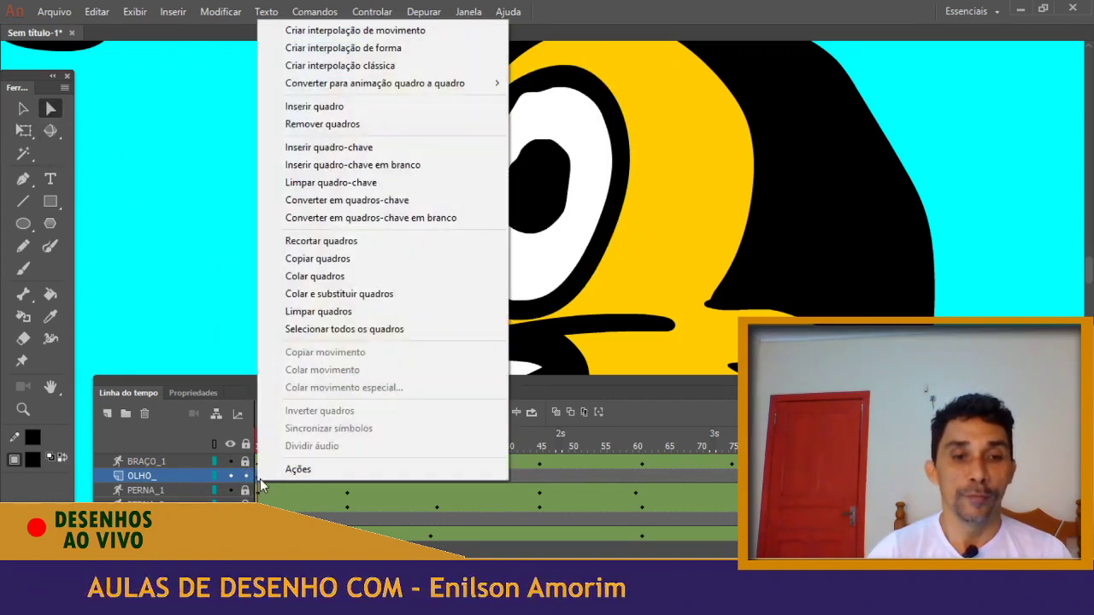
{"action": "left_click", "coordinate": [317, 258]}
{"action": "right_click", "coordinate": [265, 476]}
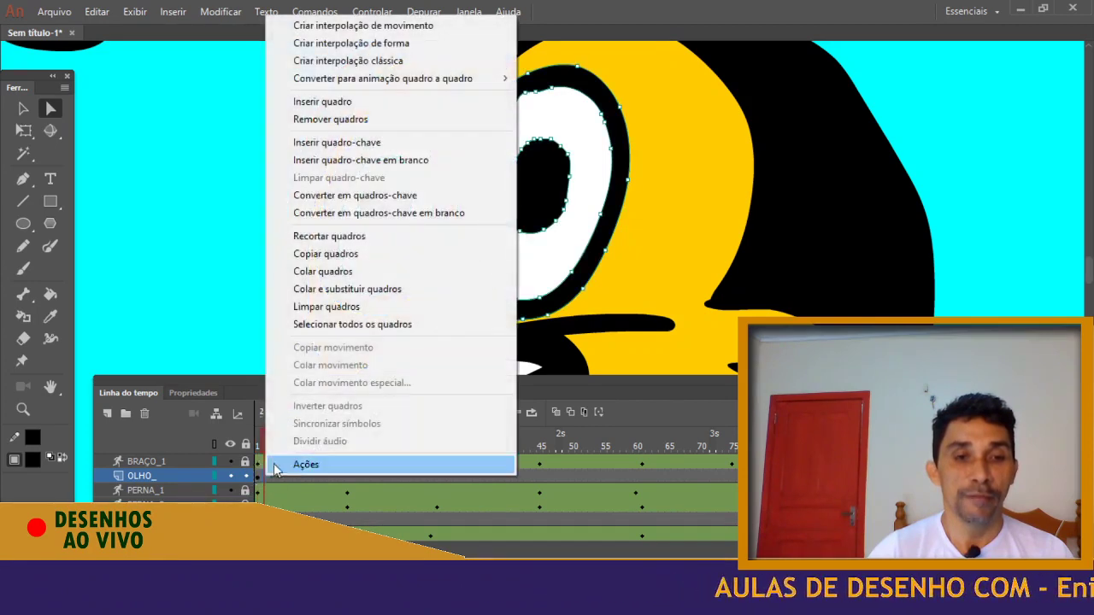
{"action": "left_click", "coordinate": [322, 271]}
Paste the copied open-eyes frame into frame 3 of the OLHO_ layer
{"action": "left_click", "coordinate": [271, 479]}
{"action": "right_click", "coordinate": [272, 483]}
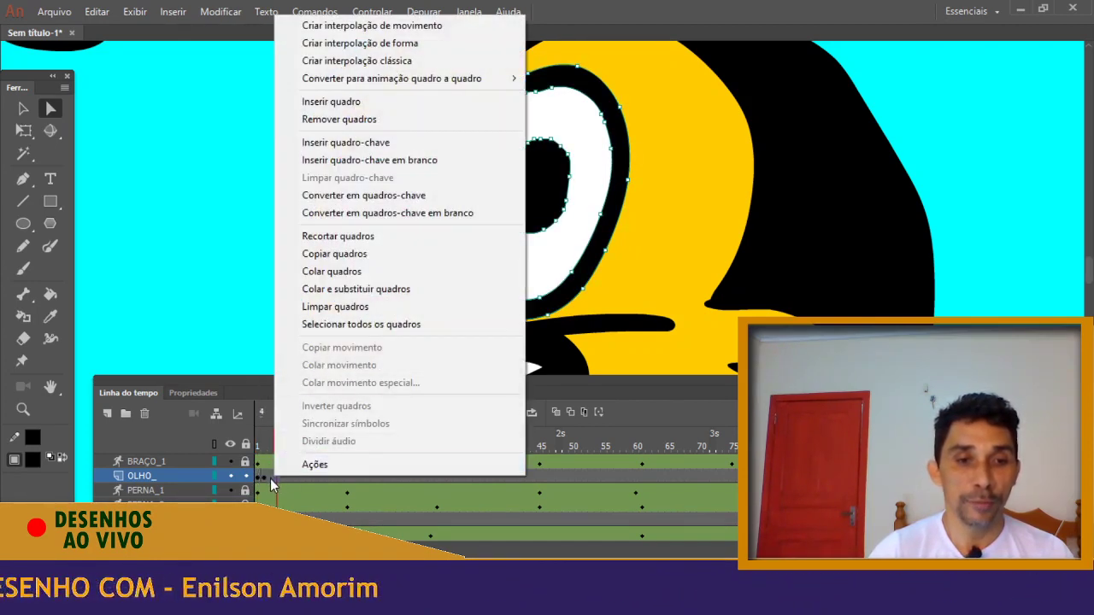
{"action": "left_click", "coordinate": [268, 479]}
{"action": "right_click", "coordinate": [268, 479]}
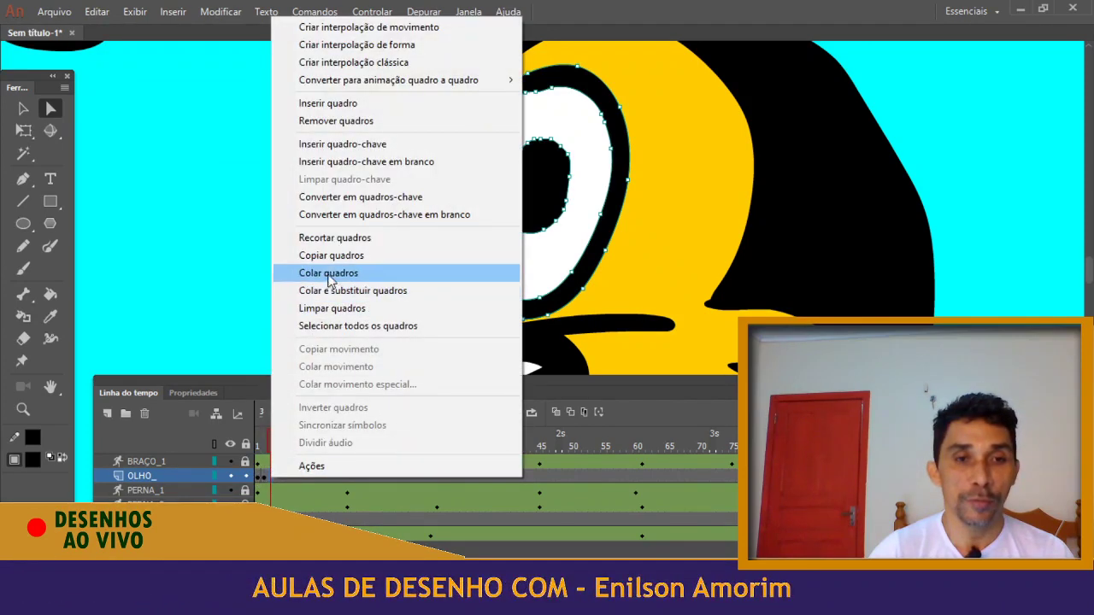
{"action": "left_click", "coordinate": [327, 273]}
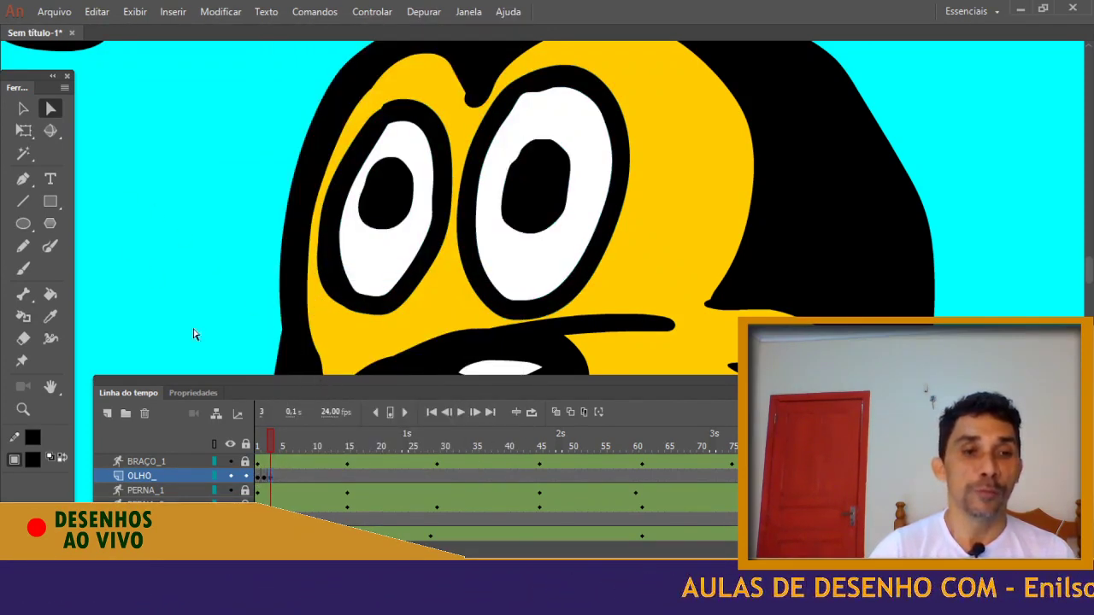
On frame 2, brush a black eyelid line across both eyes and fill the areas above it with brown
{"action": "left_click_drag", "start_coordinate": [275, 446], "coordinate": [242, 448]}
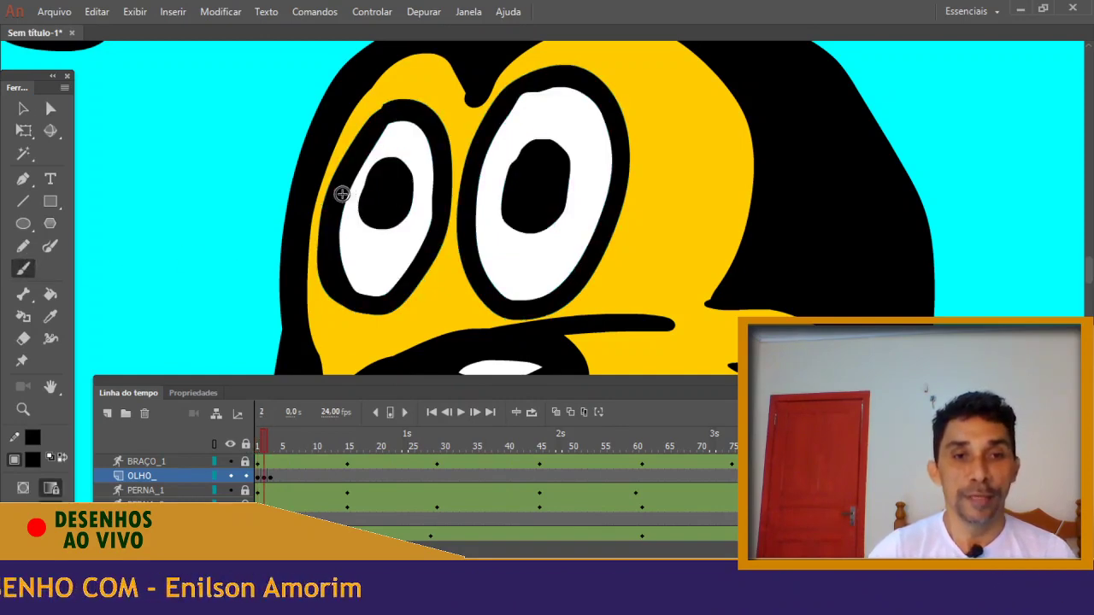
{"action": "left_click_drag", "start_coordinate": [476, 196], "coordinate": [598, 209]}
{"action": "left_click", "coordinate": [33, 460]}
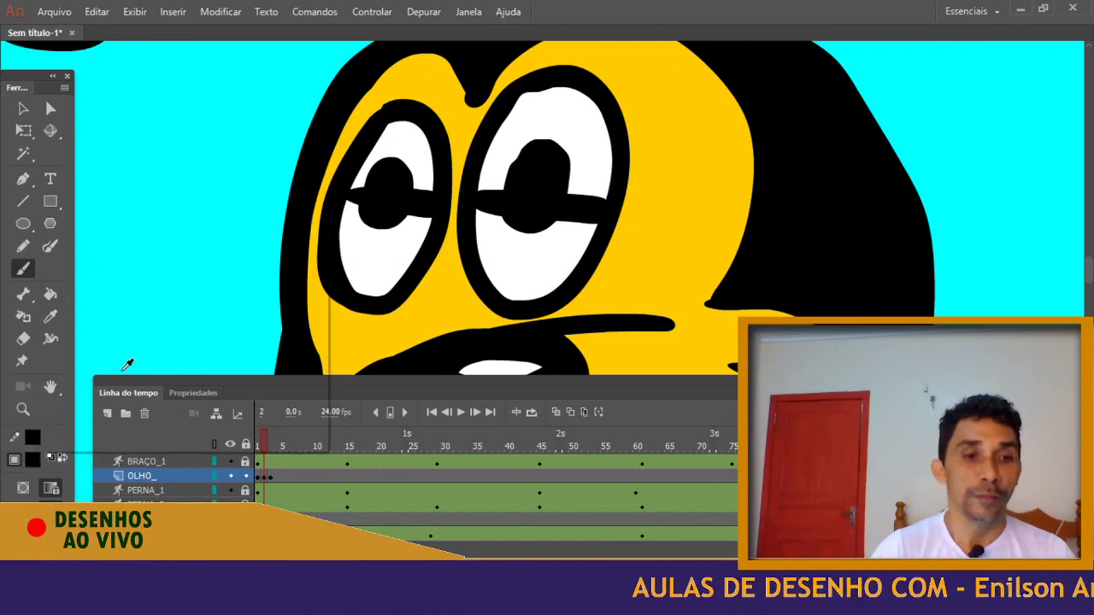
{"action": "left_click", "coordinate": [139, 370]}
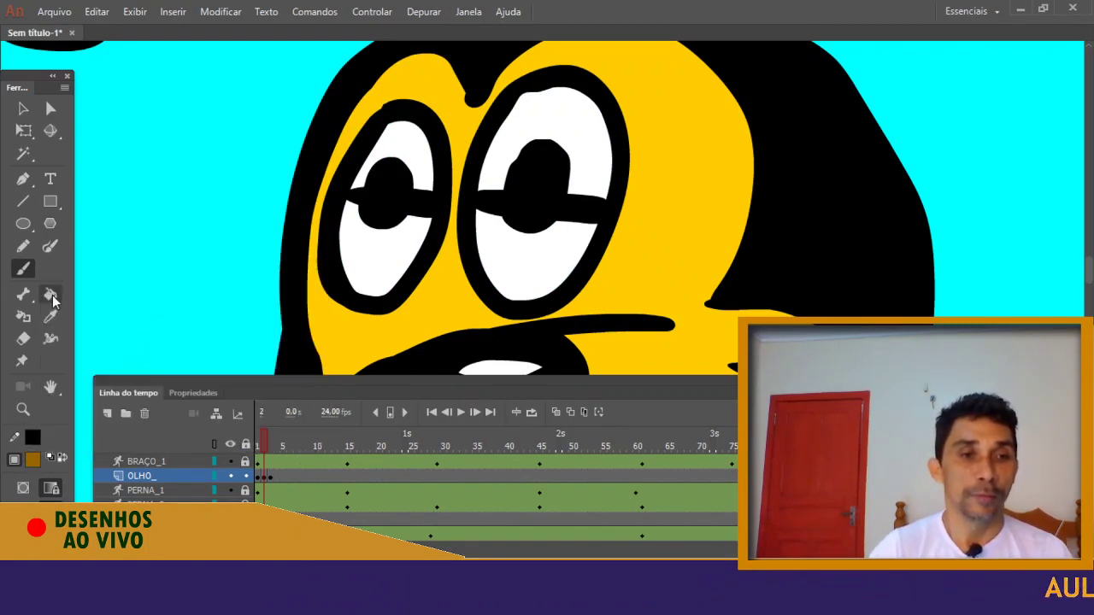
{"action": "left_click", "coordinate": [525, 153]}
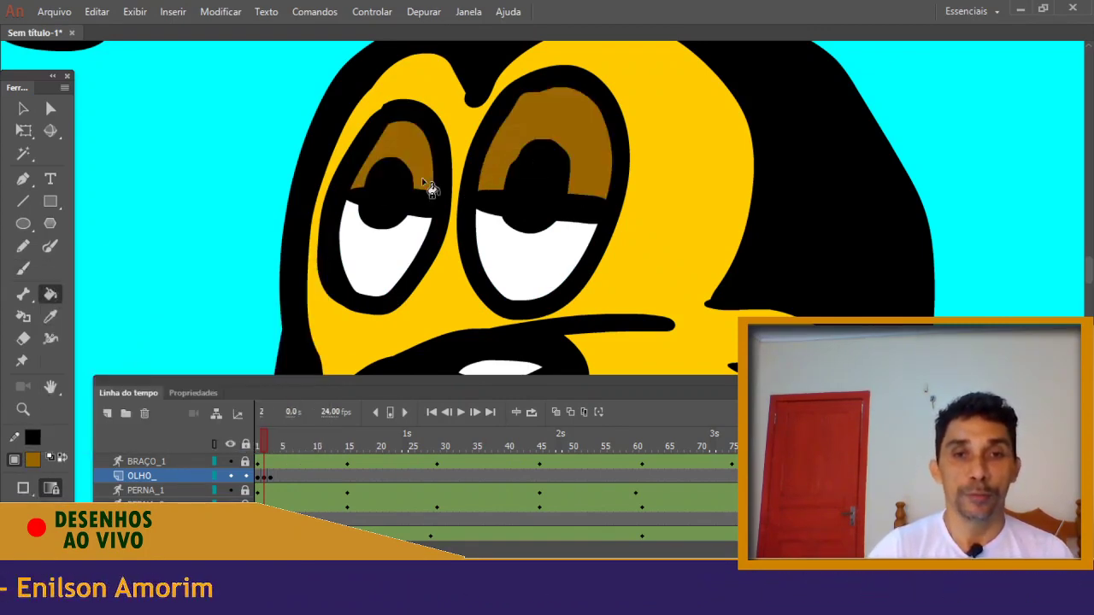
Brush brown over the pupil parts above the eyelid lines, and repaint both lid edges in black
{"action": "left_click", "coordinate": [49, 316]}
{"action": "left_click", "coordinate": [26, 268]}
{"action": "left_click_drag", "start_coordinate": [421, 182], "coordinate": [385, 166]}
{"action": "left_click_drag", "start_coordinate": [505, 176], "coordinate": [580, 184]}
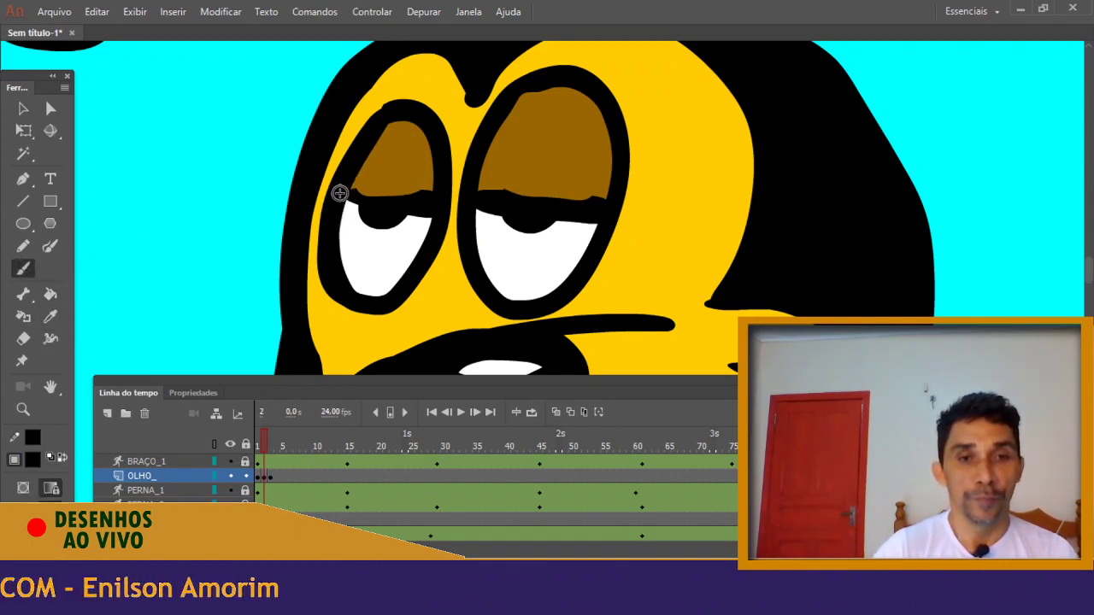
{"action": "left_click_drag", "start_coordinate": [476, 191], "coordinate": [593, 200]}
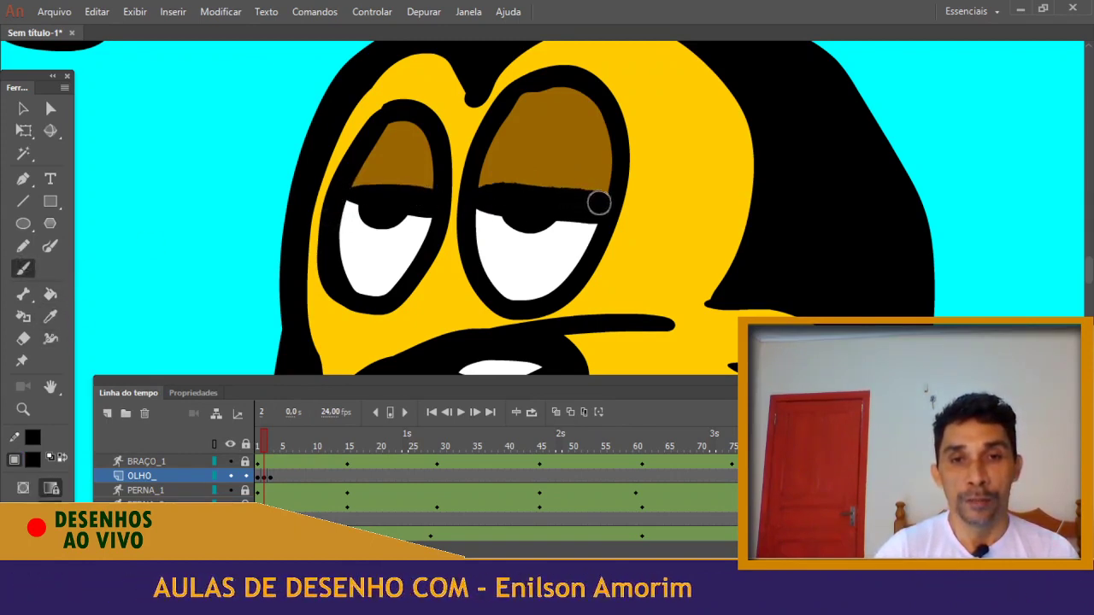
On frame 3, fill the whites and pupils of both eyes with the brown sampled from frame 2's eyelids
{"action": "left_click", "coordinate": [271, 477]}
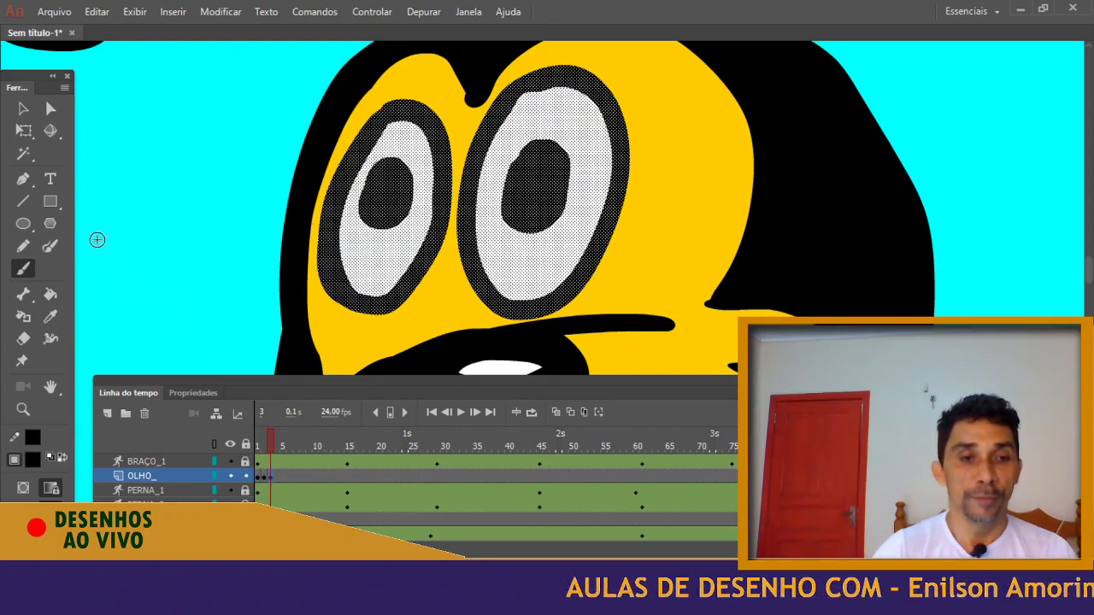
{"action": "left_click", "coordinate": [150, 167]}
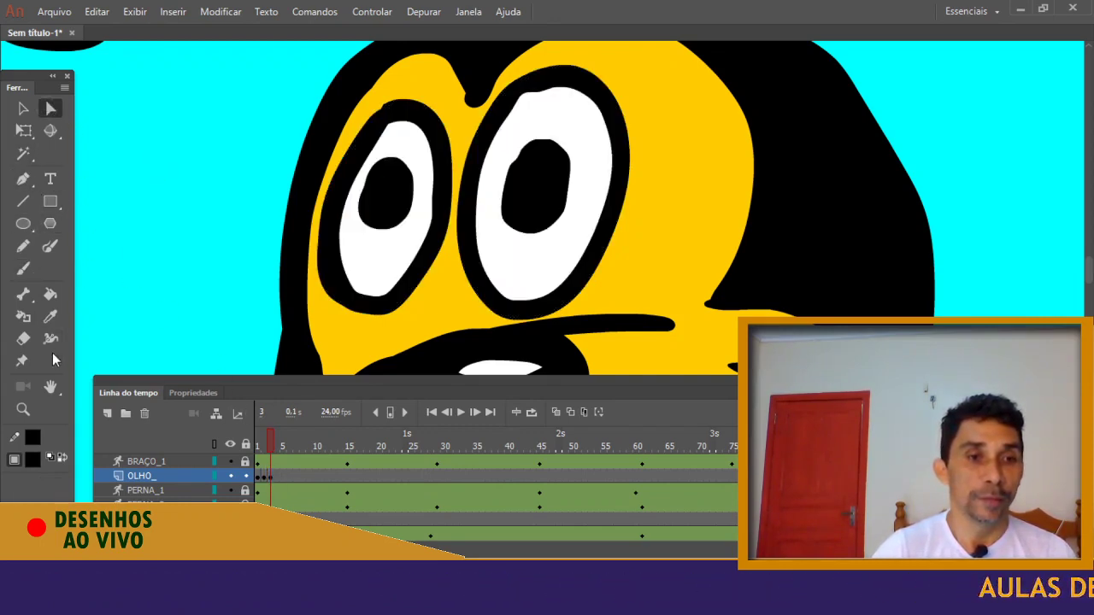
{"action": "key", "text": "comma"}
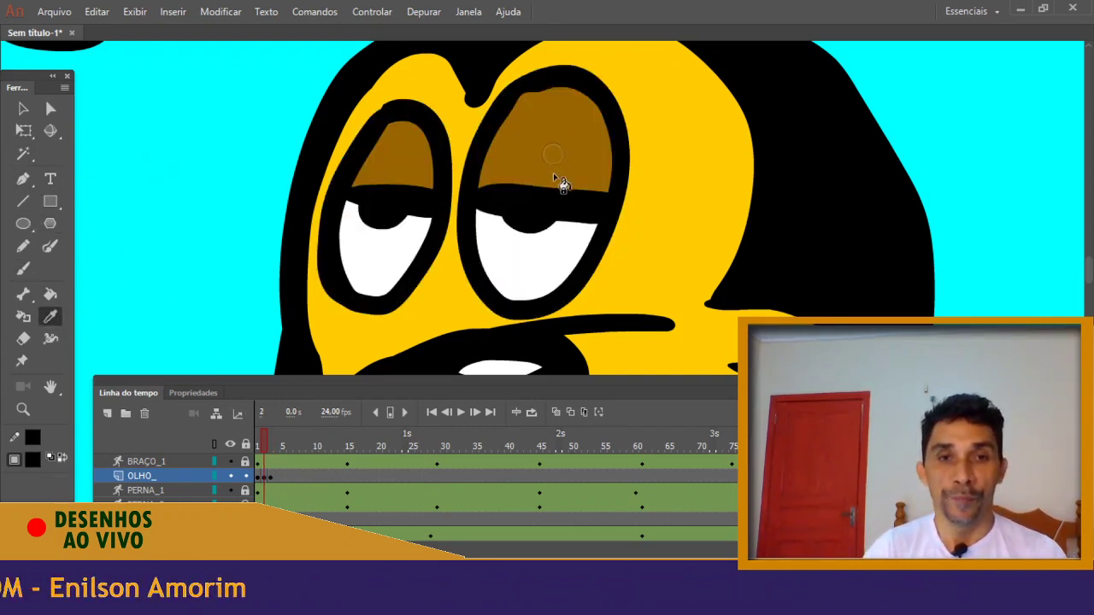
{"action": "left_click", "coordinate": [552, 175]}
{"action": "key", "text": "period"}
{"action": "left_click", "coordinate": [564, 162]}
{"action": "left_click", "coordinate": [571, 135]}
{"action": "left_click", "coordinate": [421, 207]}
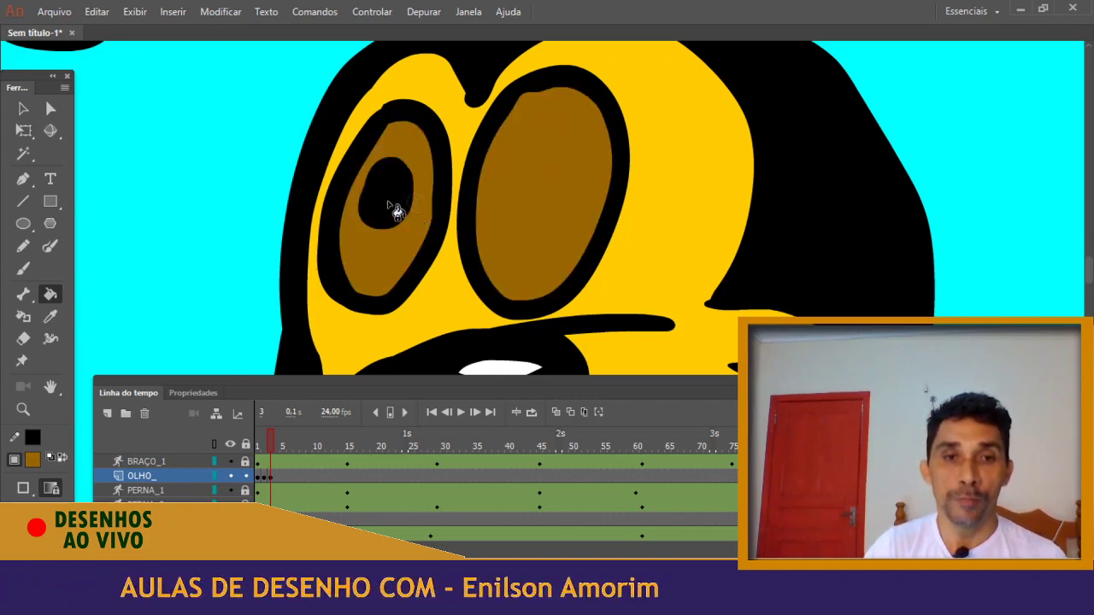
{"action": "left_click", "coordinate": [396, 212]}
Sample the black outline colour and brush a closed-lid line along the lower edge of both brown eyes
{"action": "key", "text": "period"}
{"action": "left_click", "coordinate": [50, 316]}
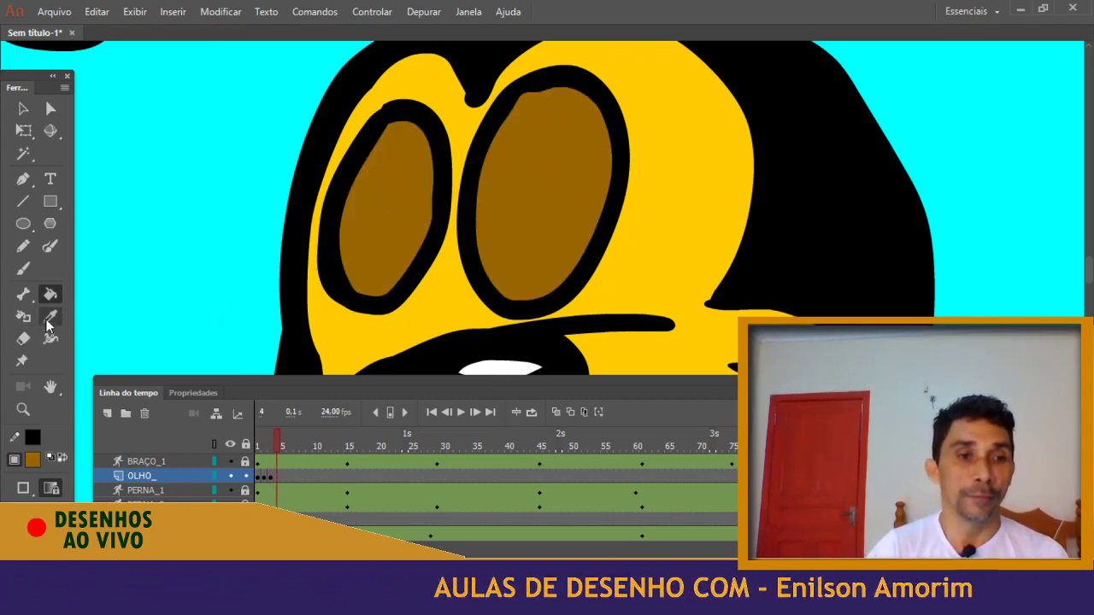
{"action": "left_click", "coordinate": [330, 266]}
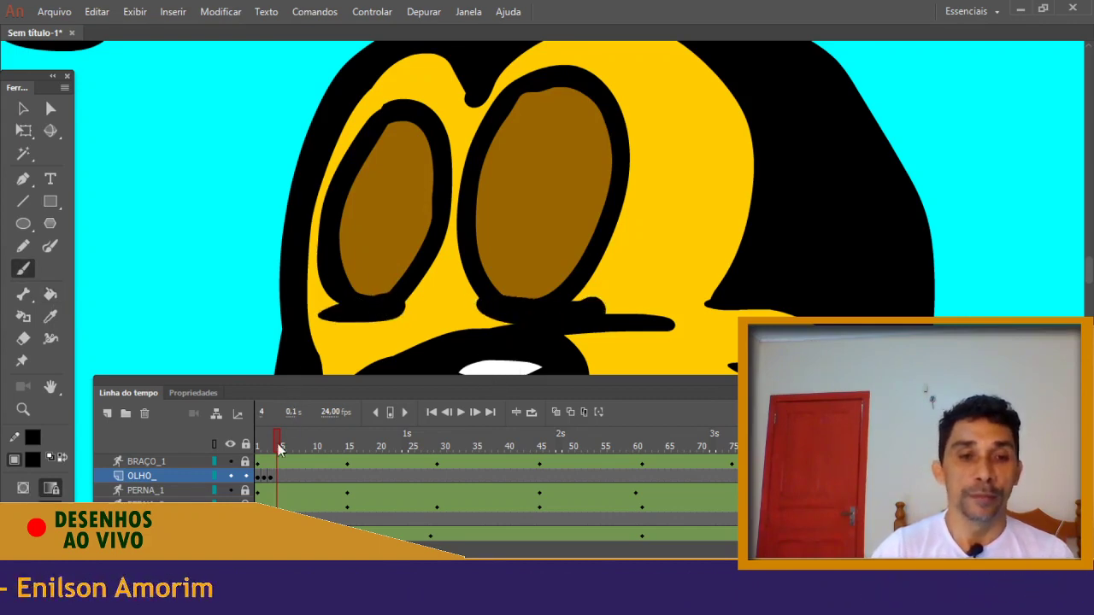
Copy the half-closed eyes from frame 2 of the OLHO_ layer and paste them into frame 4
{"action": "left_click_drag", "start_coordinate": [278, 450], "coordinate": [263, 456]}
{"action": "right_click", "coordinate": [266, 477]}
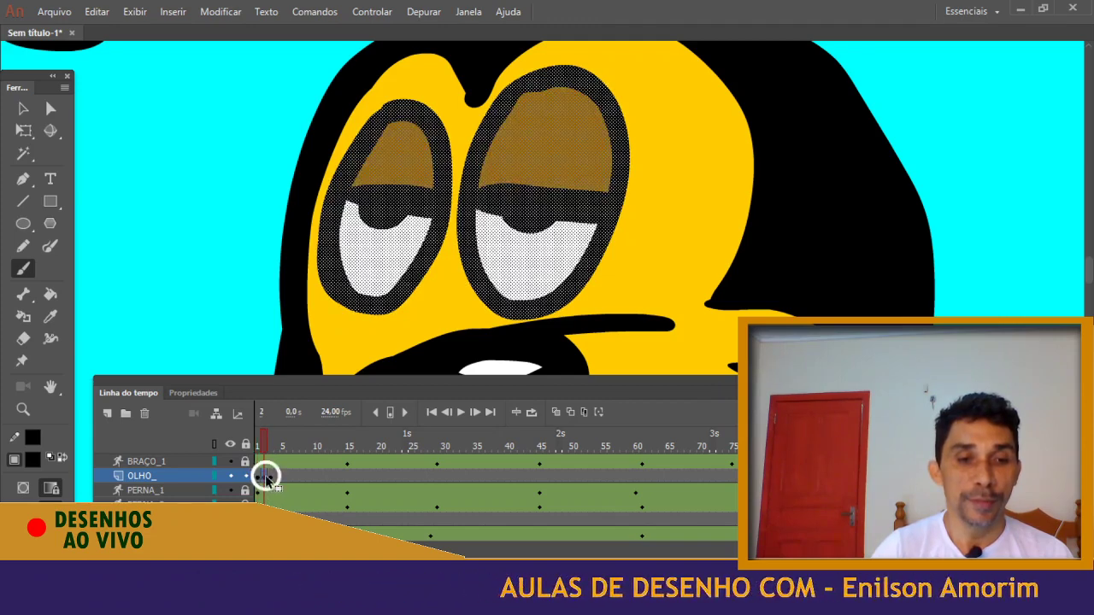
{"action": "left_click", "coordinate": [327, 255]}
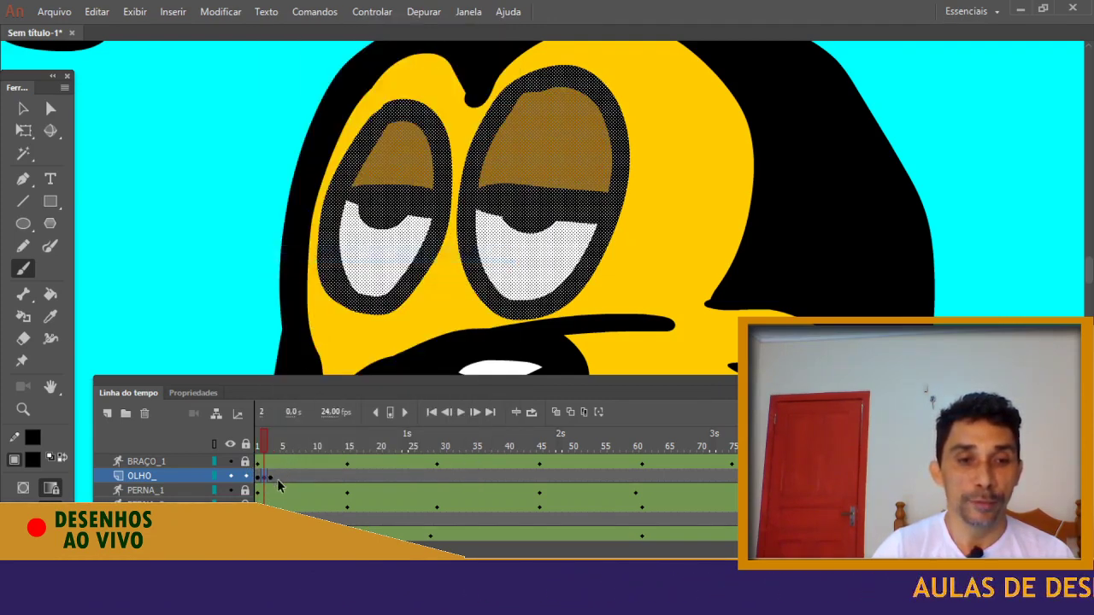
{"action": "left_click", "coordinate": [275, 475]}
{"action": "right_click", "coordinate": [277, 476]}
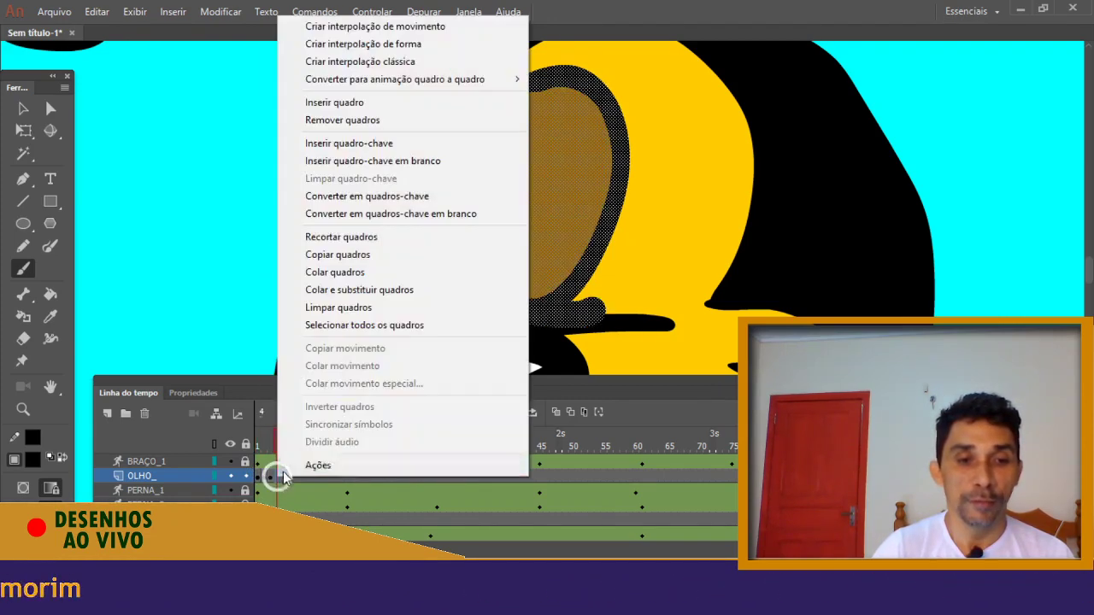
{"action": "left_click", "coordinate": [338, 272]}
Copy the open eyes from frame 1 of the OLHO_ layer, paste them into frame 5 and preview the blink
{"action": "left_click", "coordinate": [258, 479]}
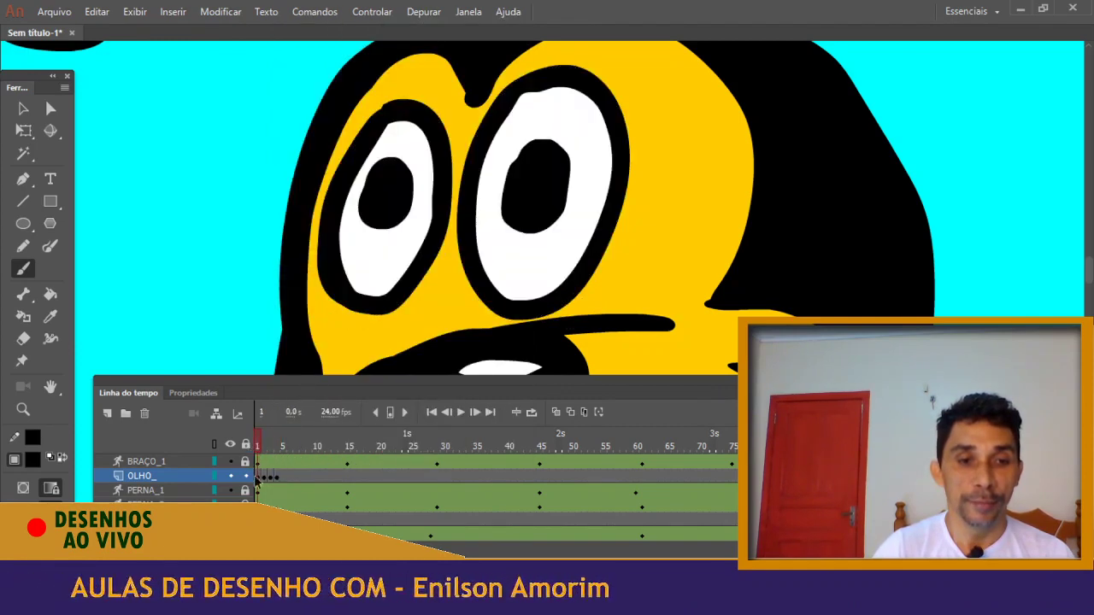
{"action": "left_click", "coordinate": [258, 477]}
{"action": "right_click", "coordinate": [256, 476]}
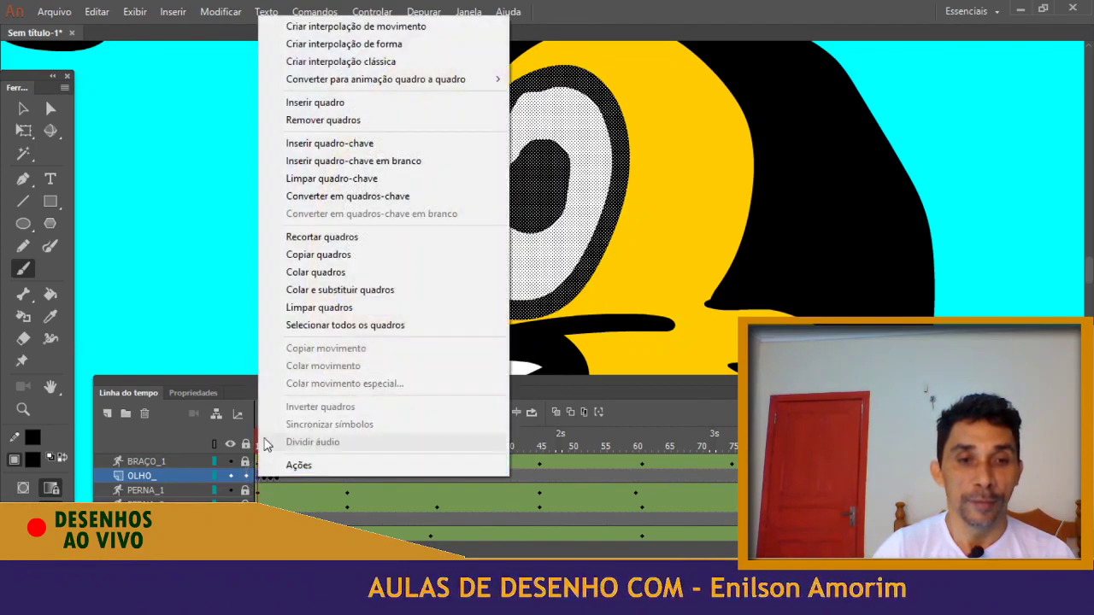
{"action": "left_click", "coordinate": [320, 255]}
{"action": "left_click", "coordinate": [283, 476]}
{"action": "right_click", "coordinate": [282, 476]}
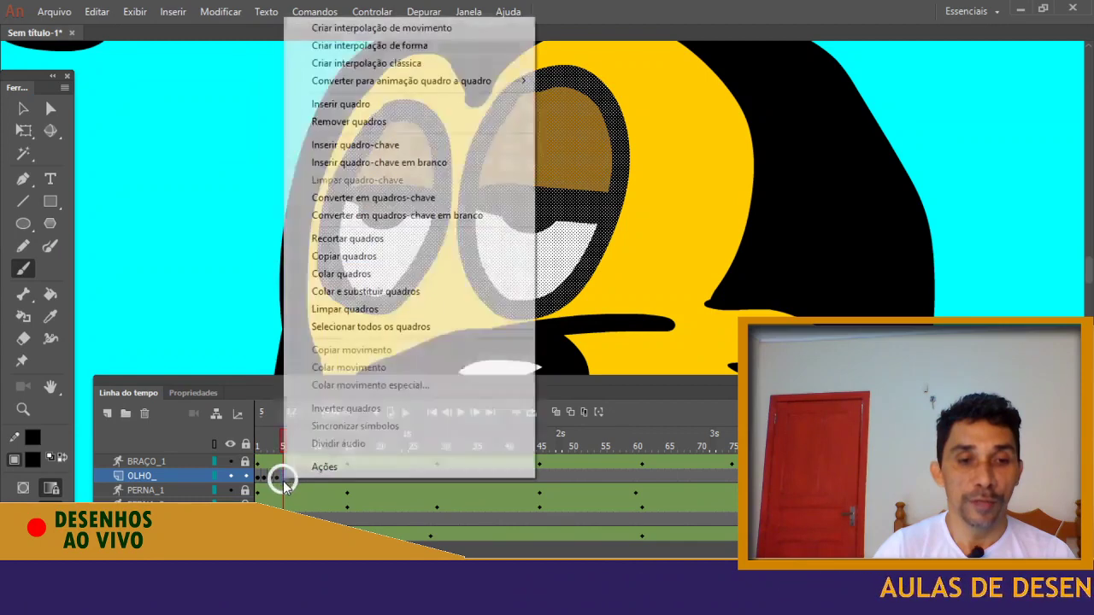
{"action": "left_click", "coordinate": [329, 273]}
{"action": "left_click", "coordinate": [279, 447]}
{"action": "mouse_move", "coordinate": [279, 447]}
{"action": "left_mouse_down"}
{"action": "mouse_move", "coordinate": [259, 445]}
{"action": "mouse_move", "coordinate": [285, 451]}
{"action": "left_mouse_up"}
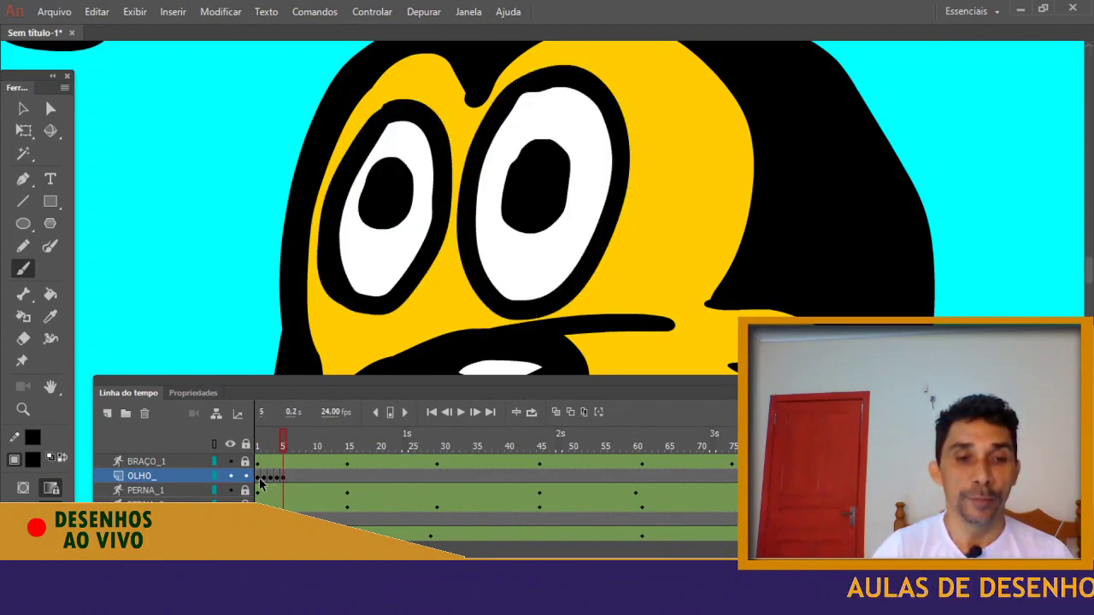
Copy the blink in frames 1 to 5 of the OLHO_ layer and paste it at frame 29
{"action": "left_click_drag", "start_coordinate": [261, 482], "coordinate": [285, 482]}
{"action": "right_click", "coordinate": [282, 479]}
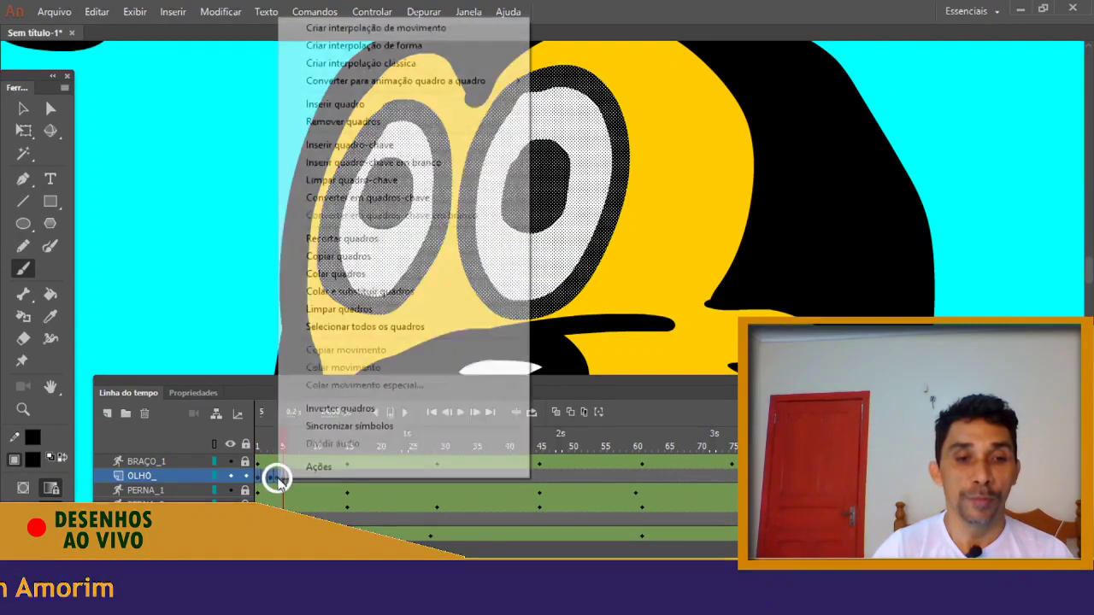
{"action": "left_click", "coordinate": [303, 258]}
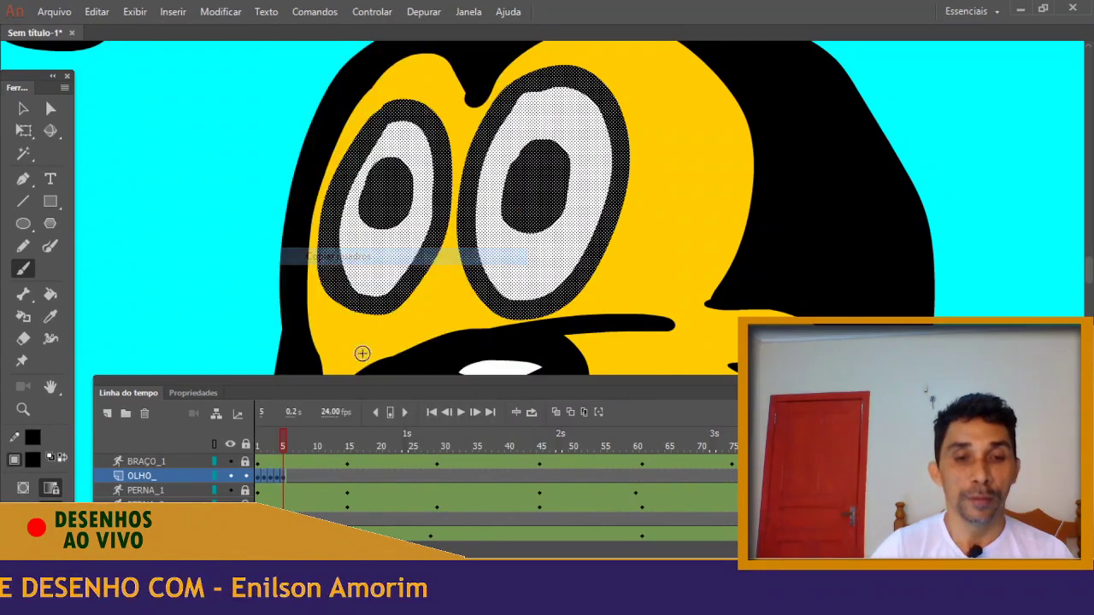
{"action": "left_click", "coordinate": [438, 478]}
{"action": "right_click", "coordinate": [438, 478]}
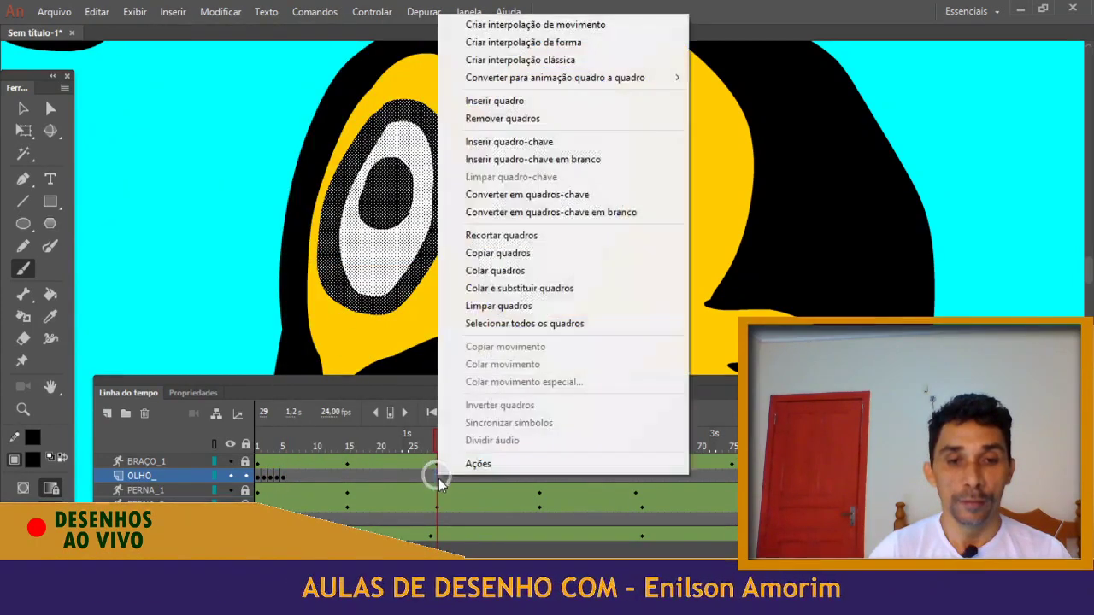
{"action": "left_click", "coordinate": [494, 271]}
Paste the copied blink frames at frame 61 of the OLHO_ layer
{"action": "left_click_drag", "start_coordinate": [440, 445], "coordinate": [641, 453]}
{"action": "left_click", "coordinate": [646, 479]}
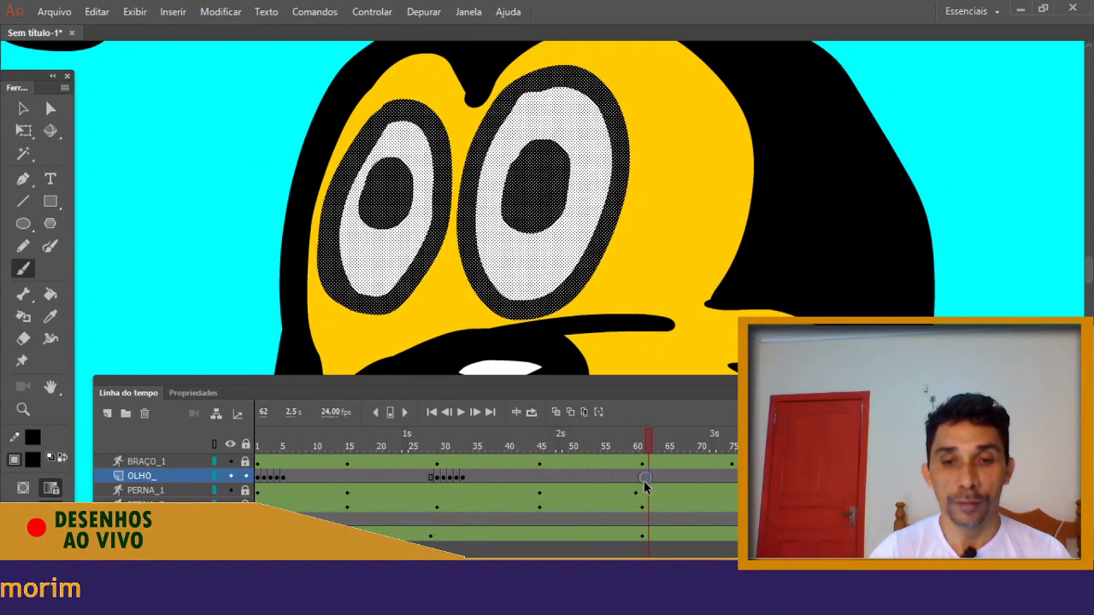
{"action": "right_click", "coordinate": [644, 483]}
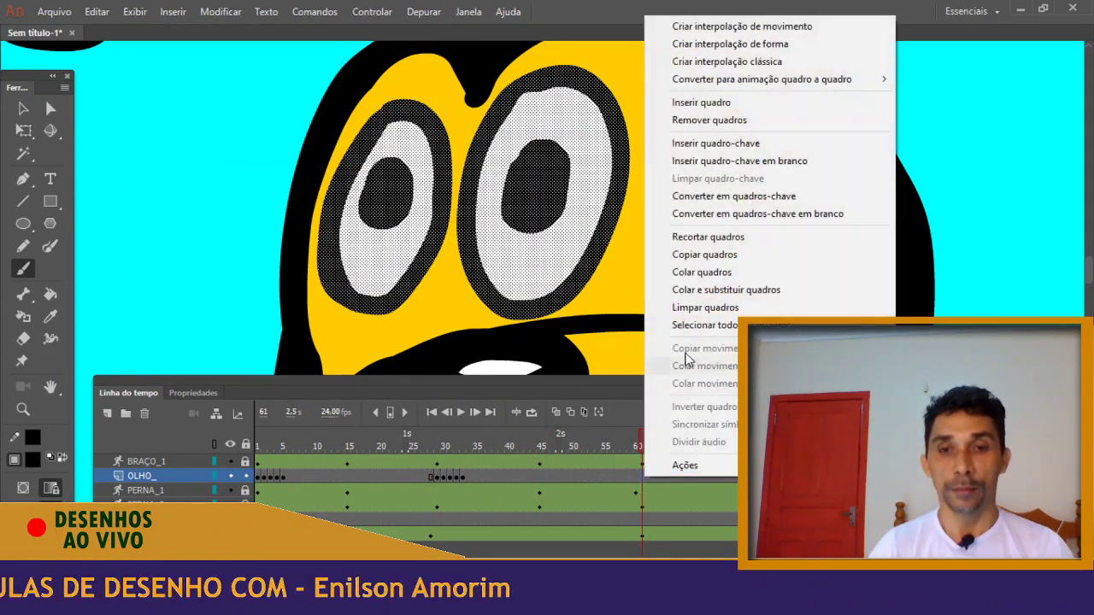
{"action": "left_click", "coordinate": [676, 271]}
Remove the surplus OLHO_ frames that extend past the end of the bee's animation, and return to frame 1
{"action": "left_click", "coordinate": [808, 477]}
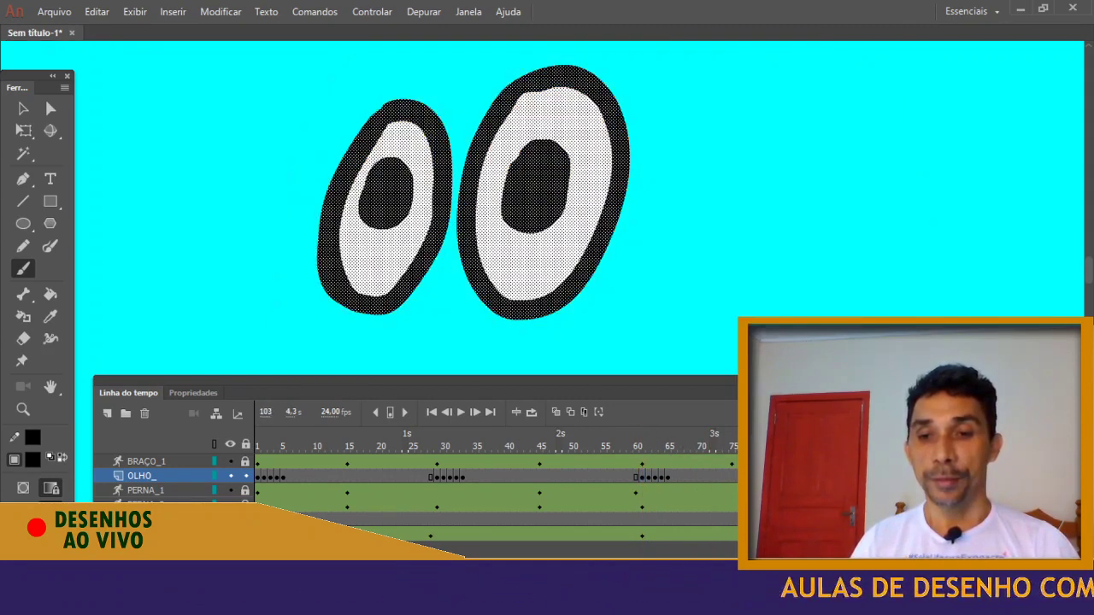
{"action": "left_click", "coordinate": [904, 477]}
{"action": "double_click", "coordinate": [904, 477]}
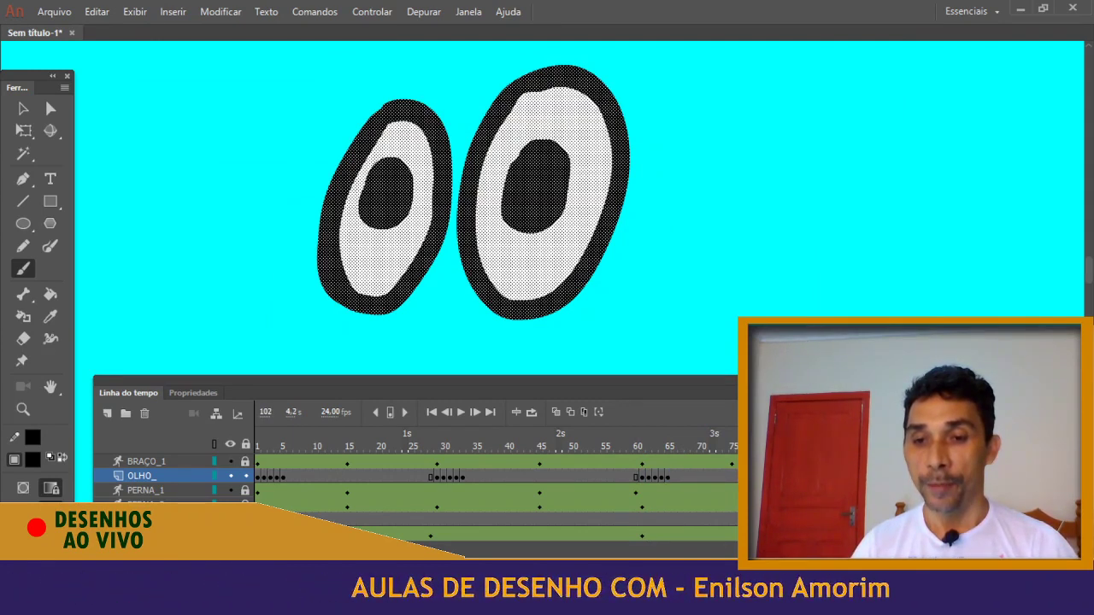
{"action": "right_click", "coordinate": [904, 477]}
{"action": "left_click", "coordinate": [919, 119]}
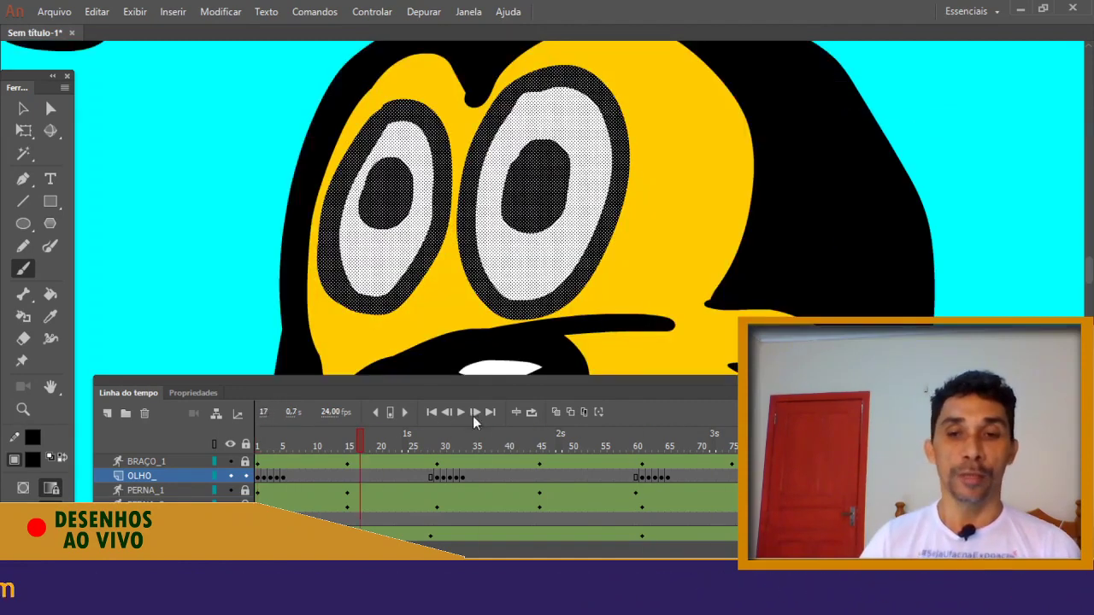
{"action": "left_click_drag", "start_coordinate": [651, 417], "coordinate": [245, 442]}
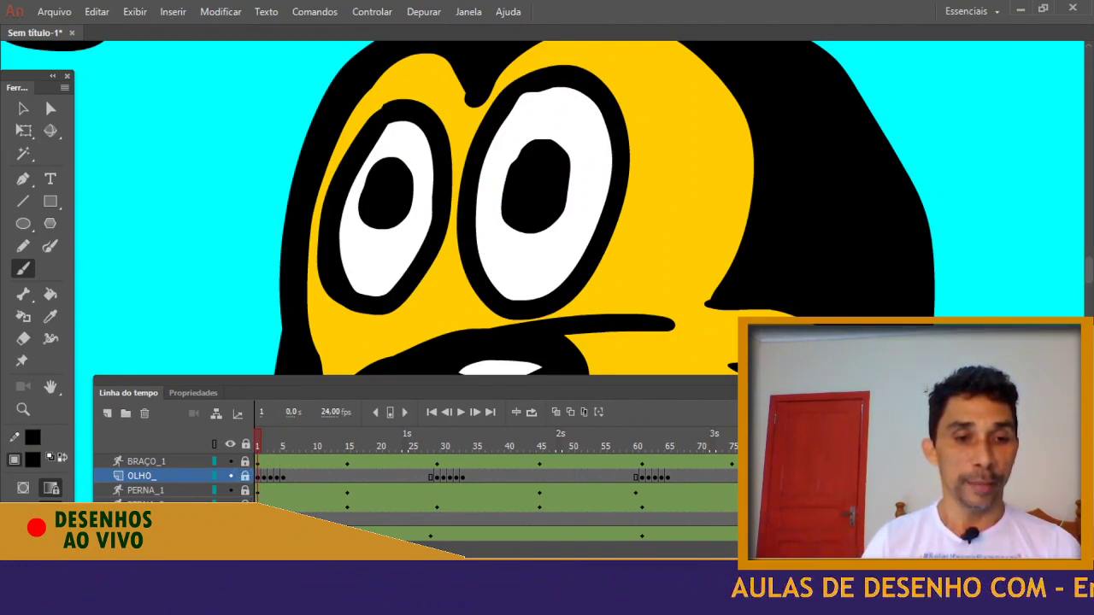
Copy frame 1 of the layer holding the bee's head and body and paste it at frame 101
{"action": "left_click", "coordinate": [147, 520]}
{"action": "right_click", "coordinate": [259, 513]}
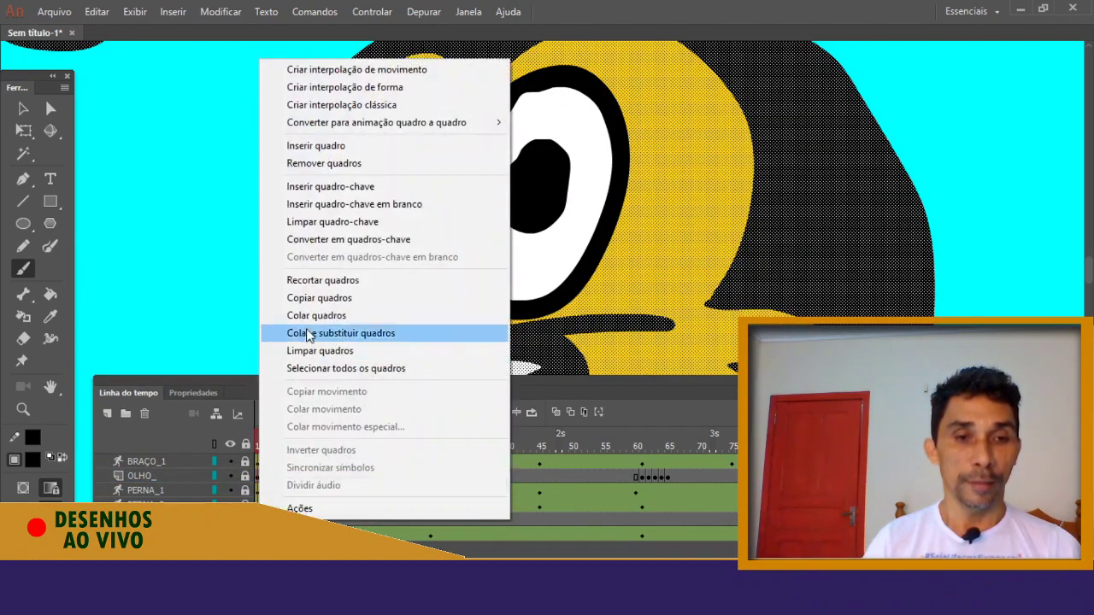
{"action": "left_click", "coordinate": [290, 296]}
{"action": "left_click", "coordinate": [898, 520]}
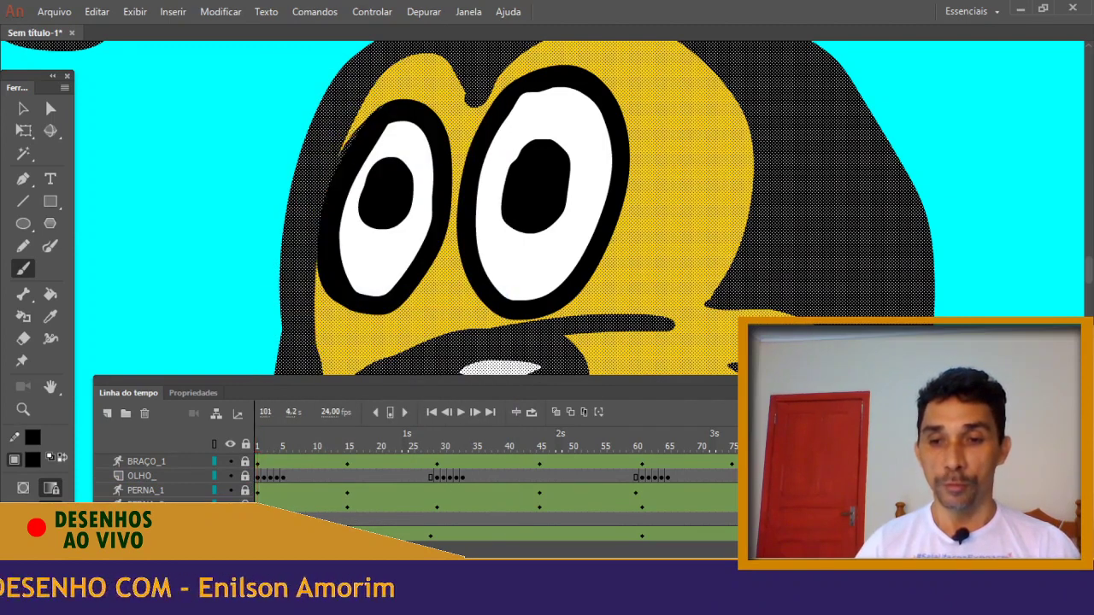
{"action": "right_click", "coordinate": [898, 519]}
{"action": "left_click", "coordinate": [900, 316]}
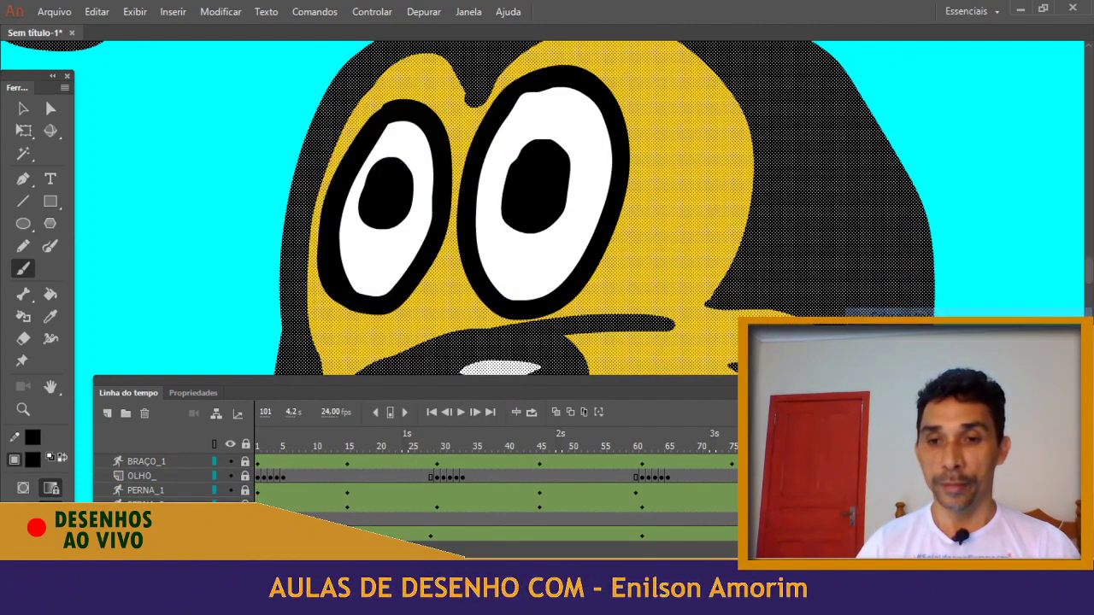
{"action": "left_click", "coordinate": [789, 446]}
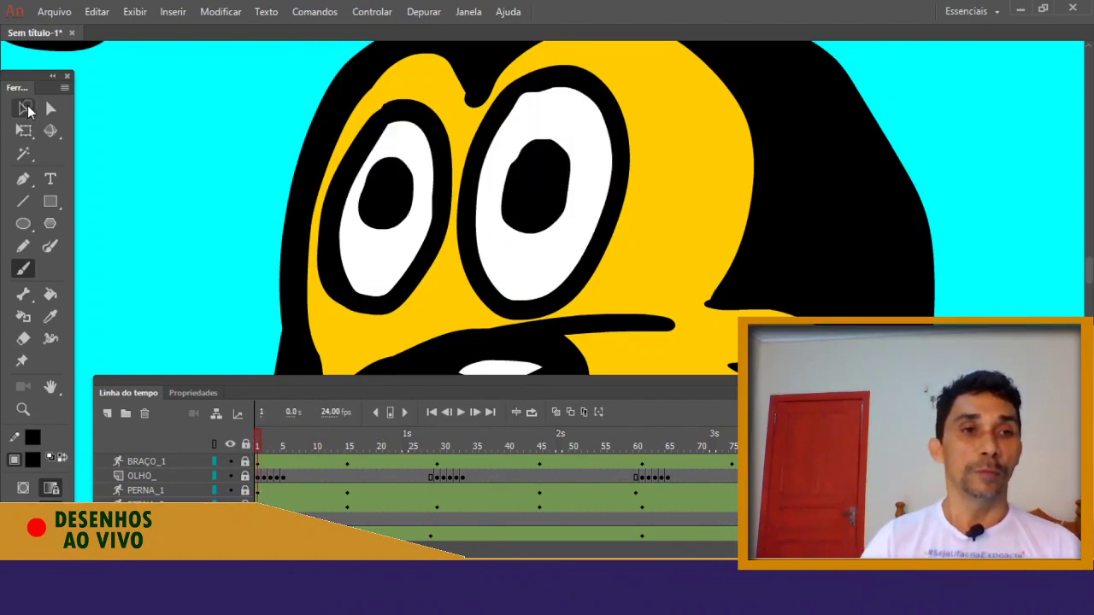
Exit the bee symbol to the main timeline, then copy frame 1 of the abelha_ layer and paste it at frame 101
{"action": "double_click", "coordinate": [177, 156]}
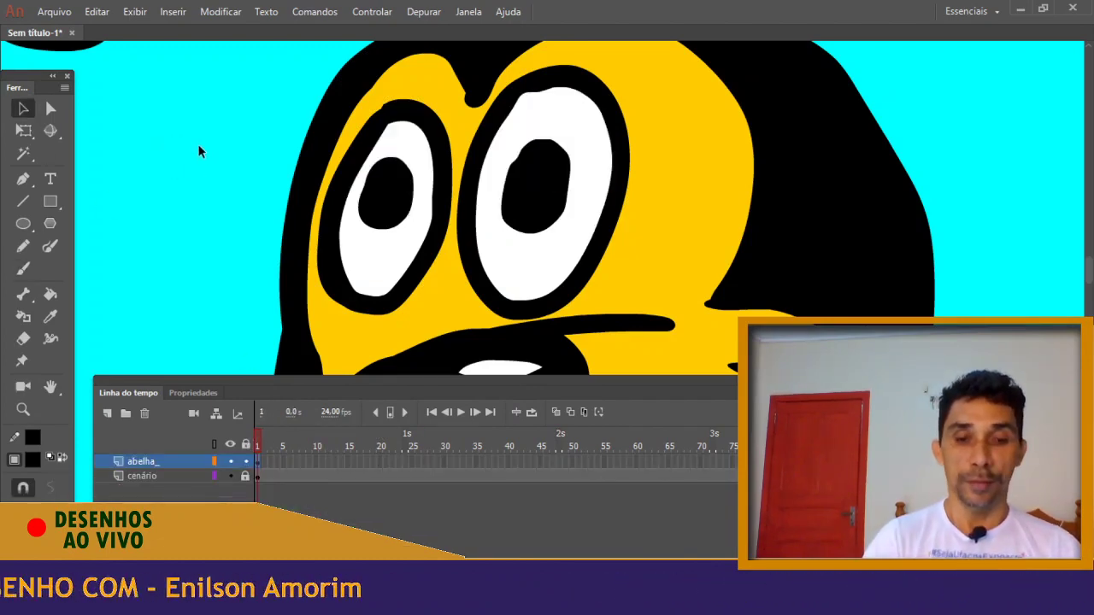
{"action": "key", "text": "ctrl+minus"}
{"action": "key", "text": "ctrl+minus"}
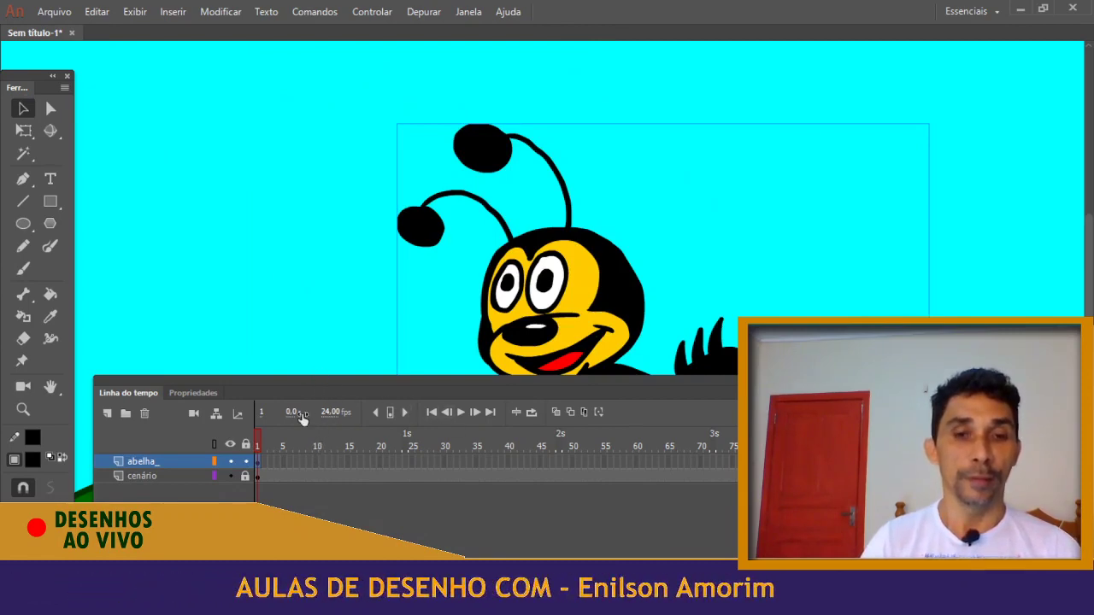
{"action": "right_click", "coordinate": [256, 462]}
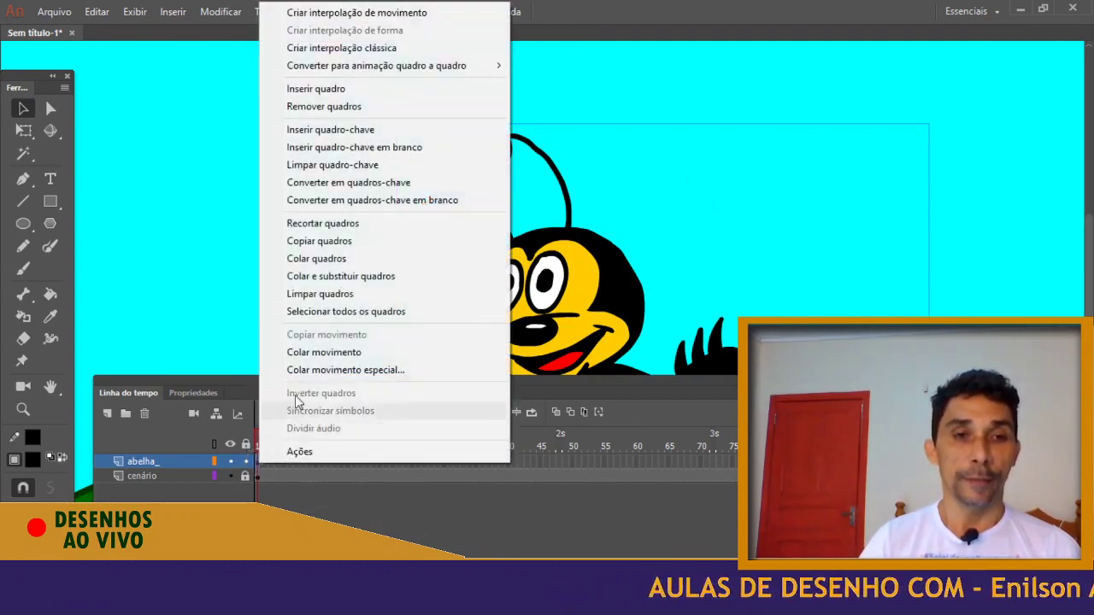
{"action": "left_click", "coordinate": [371, 245]}
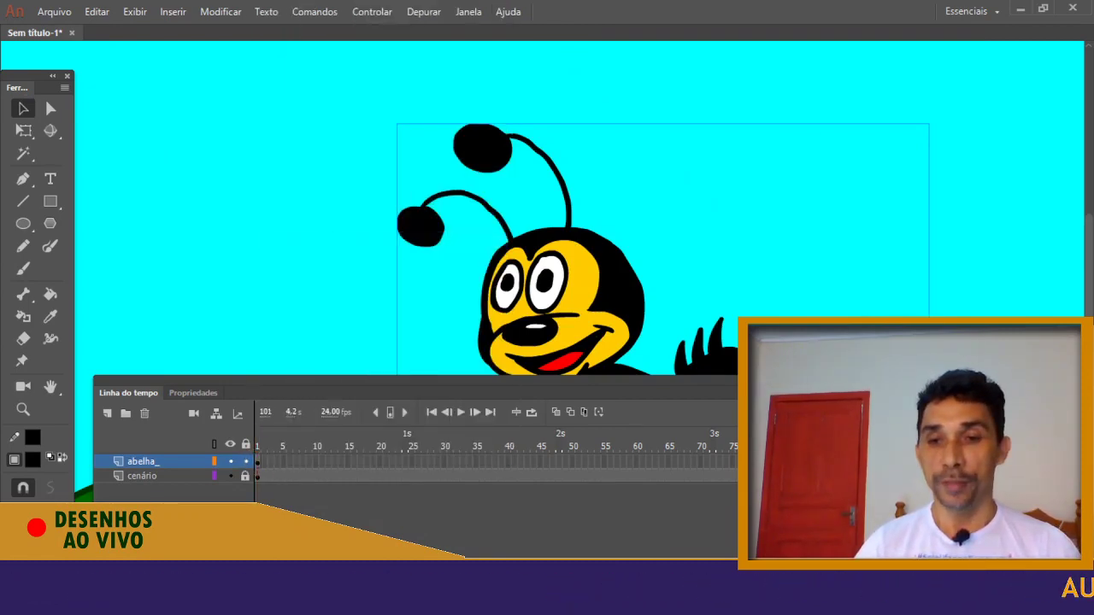
{"action": "right_click", "coordinate": [900, 462]}
{"action": "left_click", "coordinate": [915, 260]}
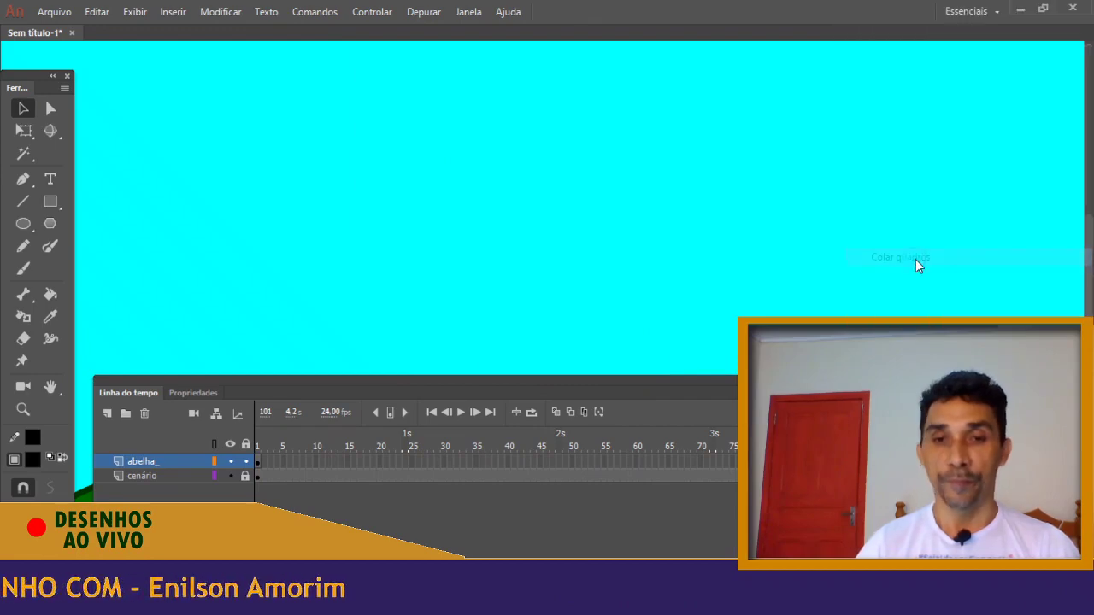
Lock the abelha_ layer, unlock cenário, and move the frame 1 scenery left until its right end meets the stage's right edge
{"action": "key", "text": "ctrl+minus"}
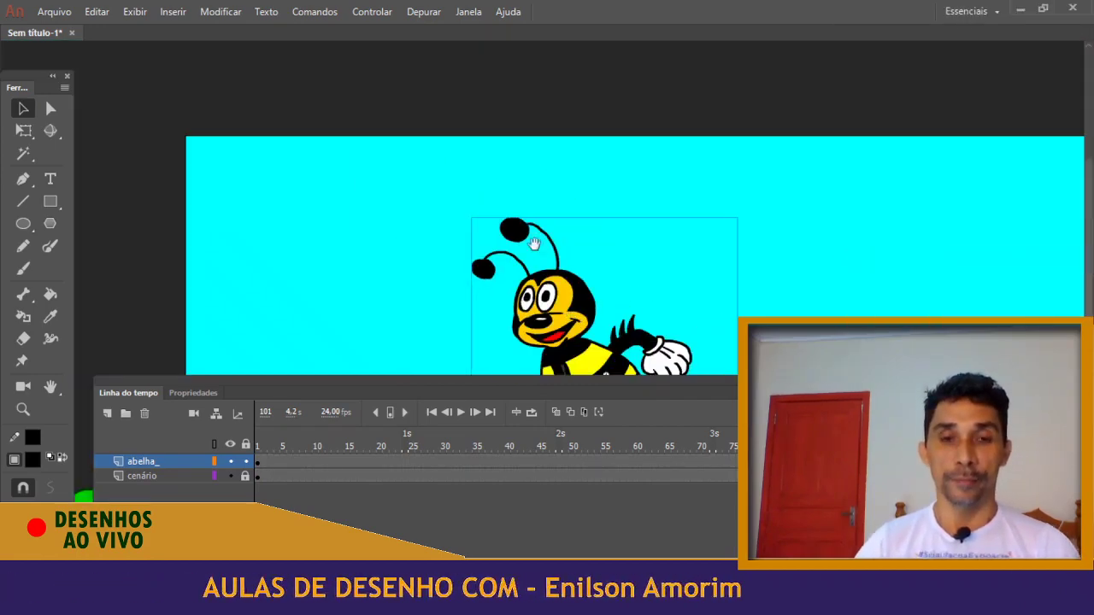
{"action": "left_click_drag", "start_coordinate": [534, 256], "coordinate": [521, 85]}
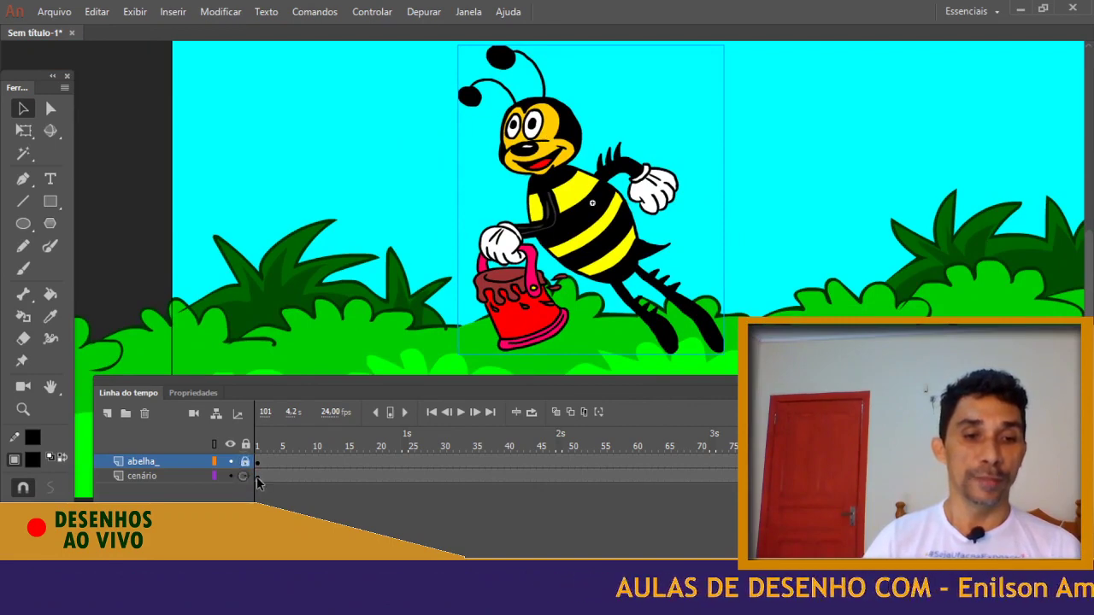
{"action": "left_click", "coordinate": [256, 476]}
{"action": "key", "text": "ctrl+minus"}
{"action": "key", "text": "ctrl+minus"}
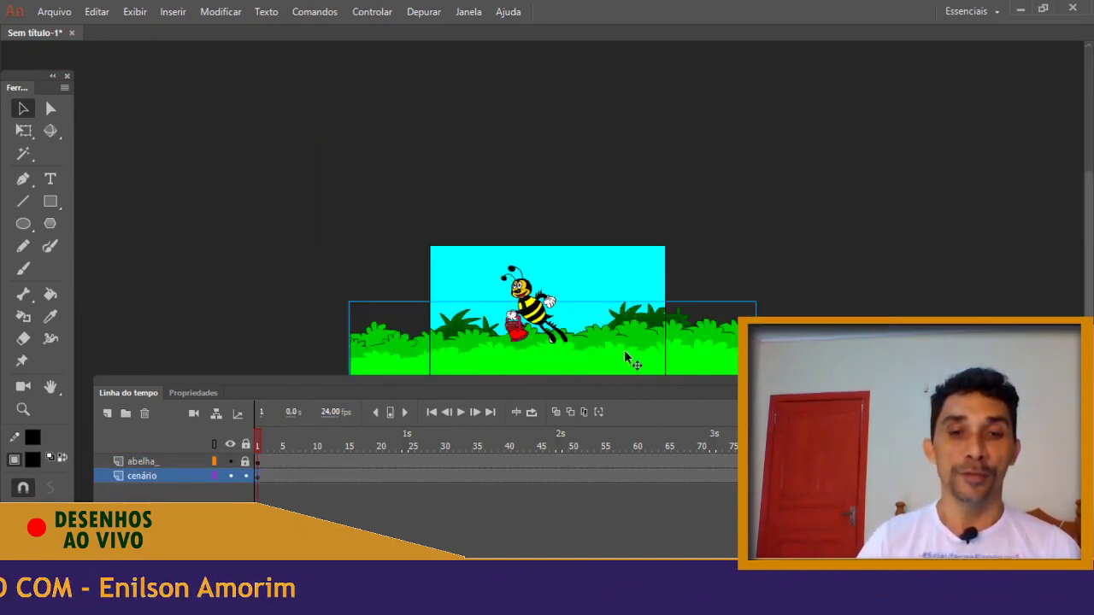
{"action": "left_click_drag", "start_coordinate": [641, 346], "coordinate": [550, 346]}
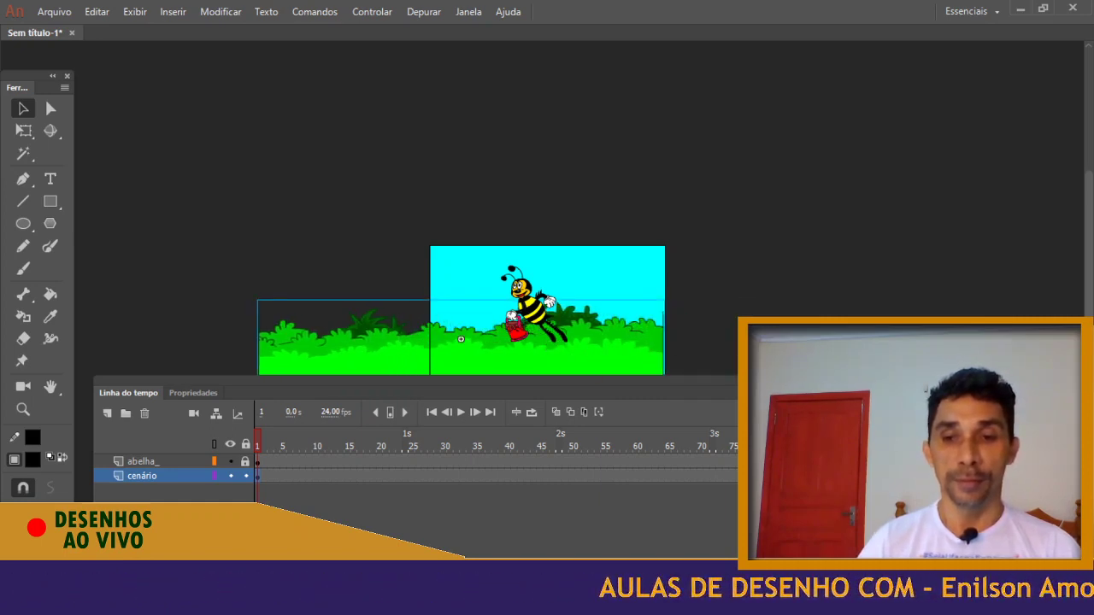
Shift the scenery at frame 101 to the right until its left end meets the stage's left edge
{"action": "left_click_drag", "start_coordinate": [461, 340], "coordinate": [631, 356]}
{"action": "left_click_drag", "start_coordinate": [565, 447], "coordinate": [227, 447]}
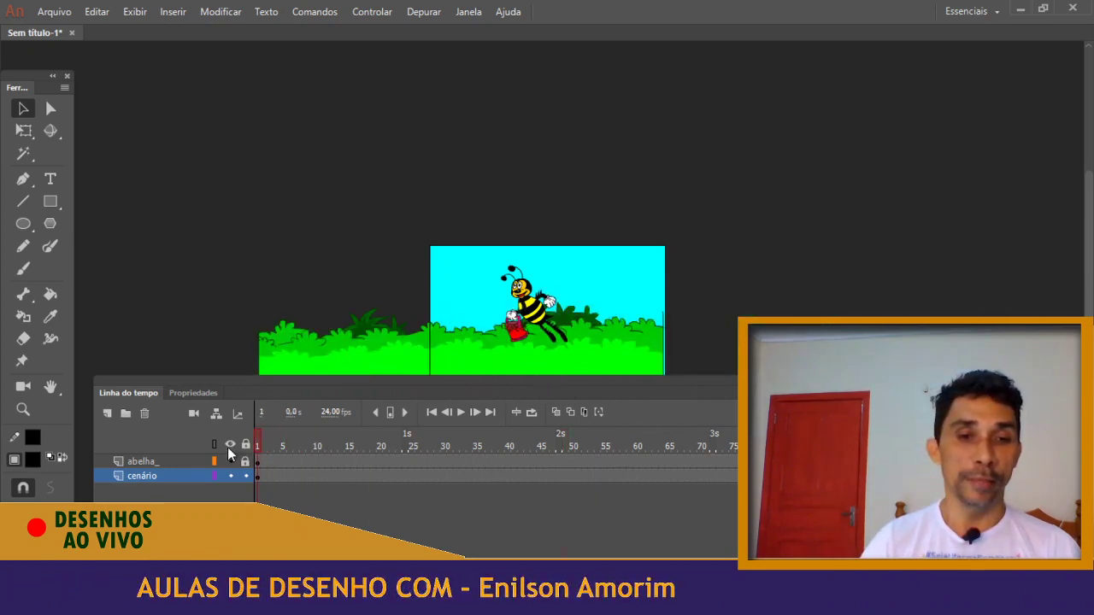
{"action": "left_click", "coordinate": [535, 373]}
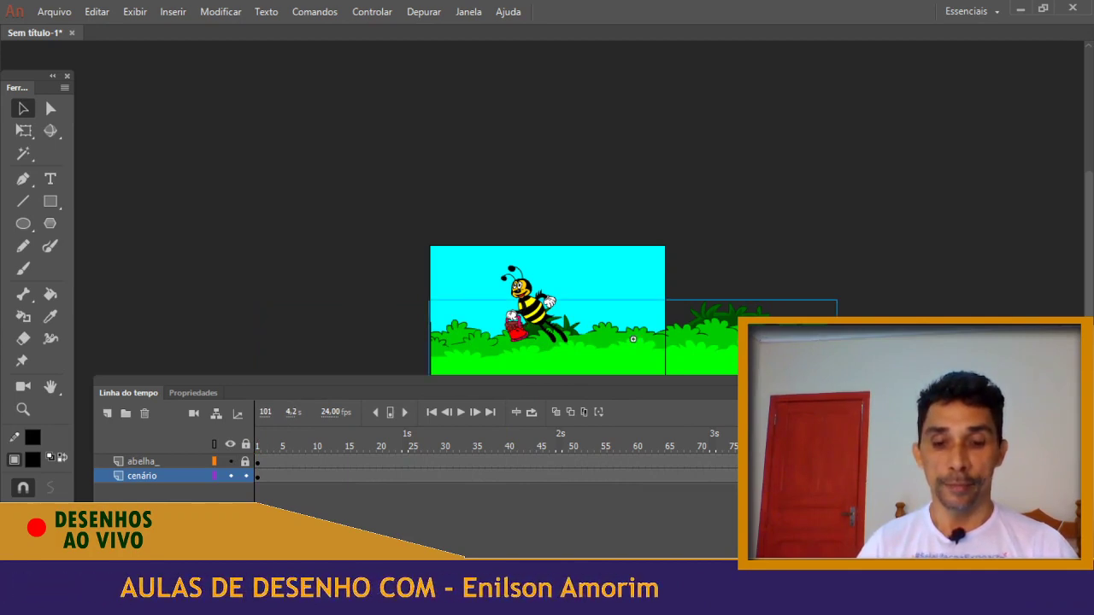
Create a classic tween between the cenário layer's two keyframes and play back the scenery movement
{"action": "right_click", "coordinate": [551, 479]}
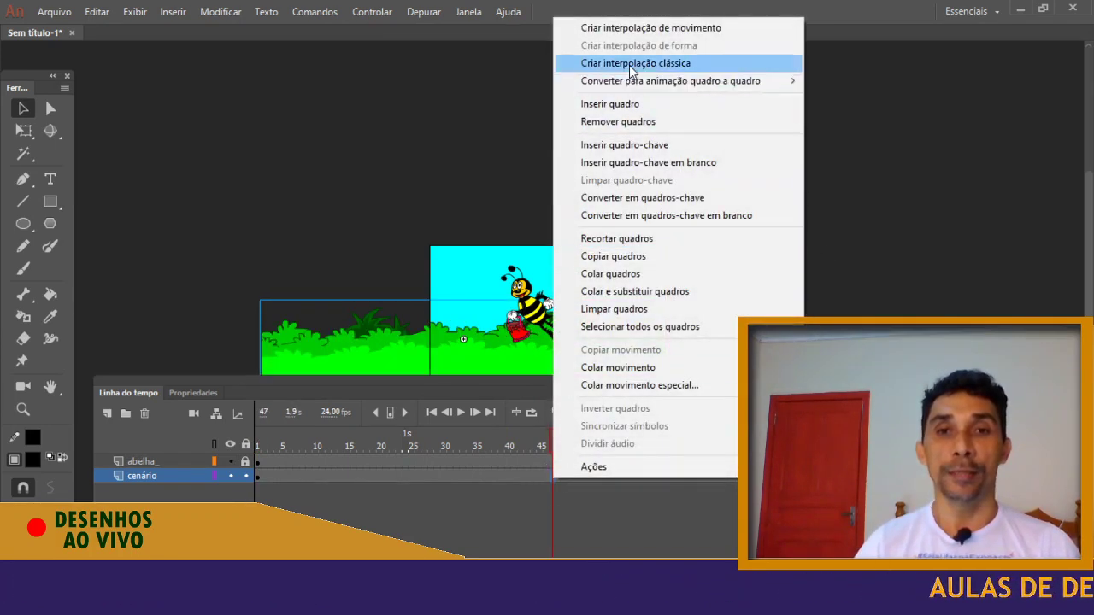
{"action": "left_click", "coordinate": [633, 65]}
{"action": "left_click_drag", "start_coordinate": [503, 437], "coordinate": [485, 415]}
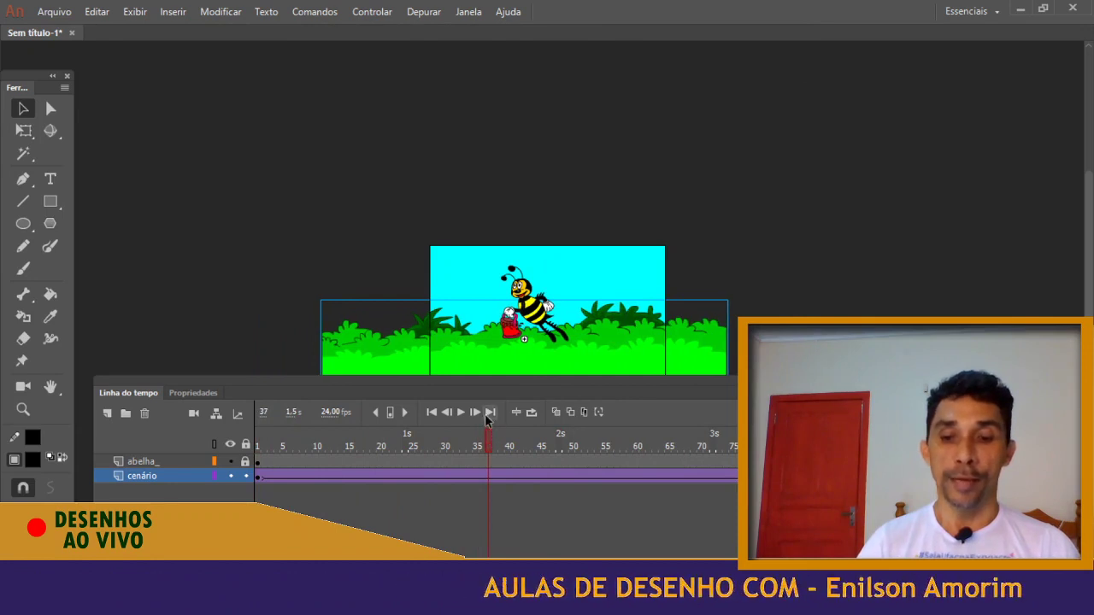
{"action": "key", "text": "Return"}
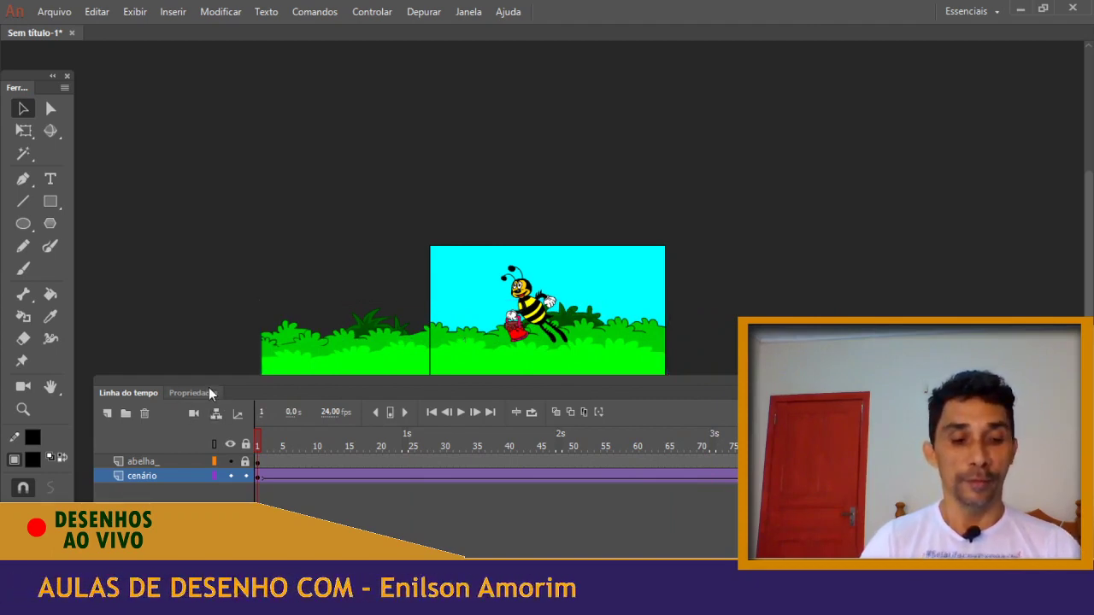
Test the movie in Flash Player, watch the animation in full screen, and close the preview
{"action": "key", "text": "ctrl+Return"}
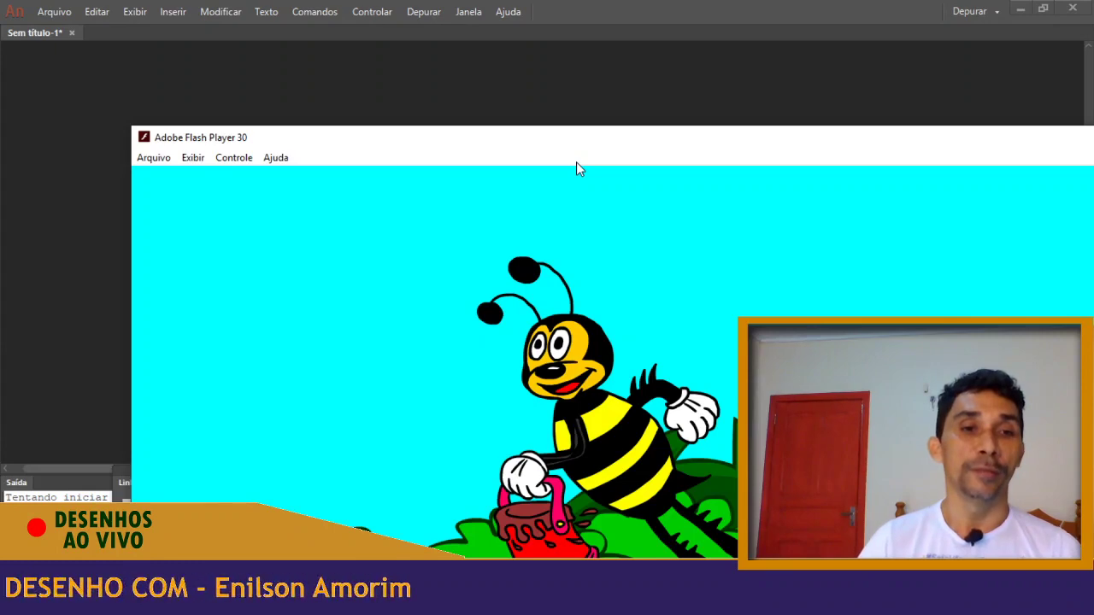
{"action": "left_click", "coordinate": [192, 157]}
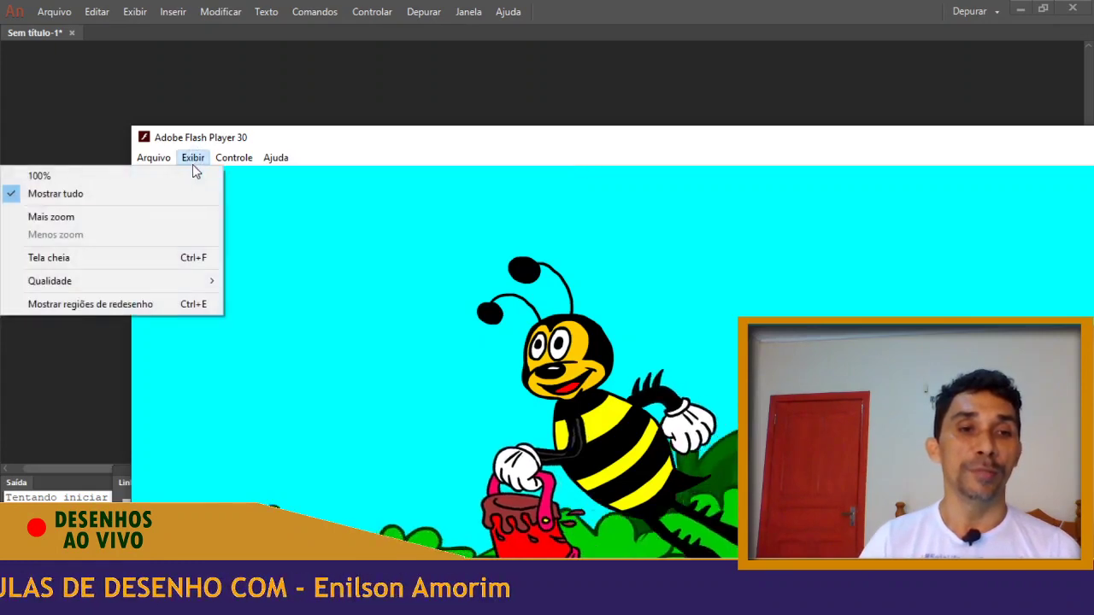
{"action": "left_click", "coordinate": [179, 259]}
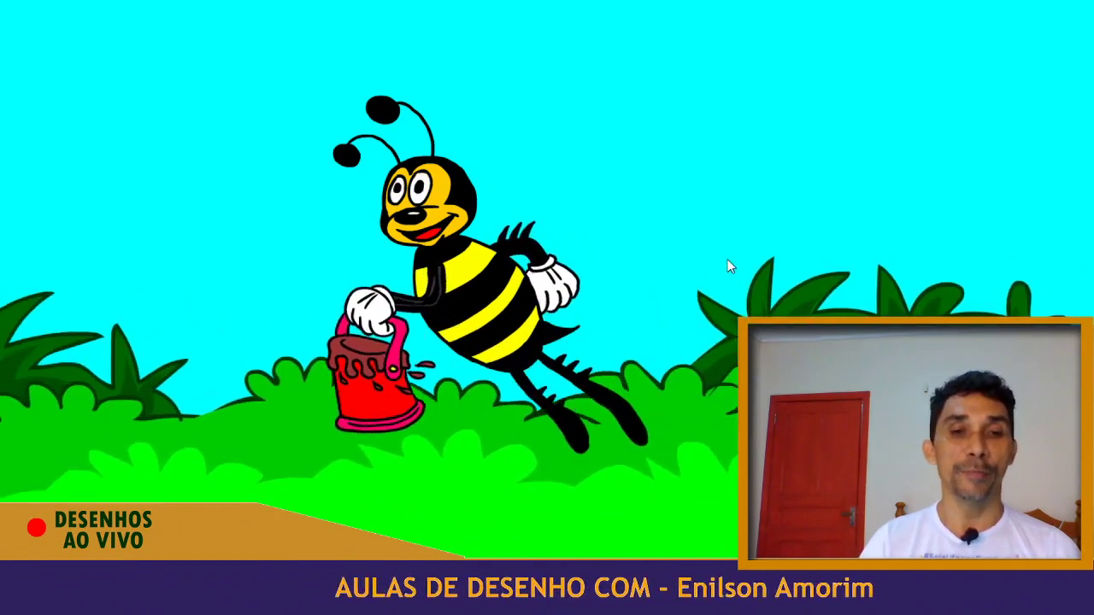
{"action": "key", "text": "Escape"}
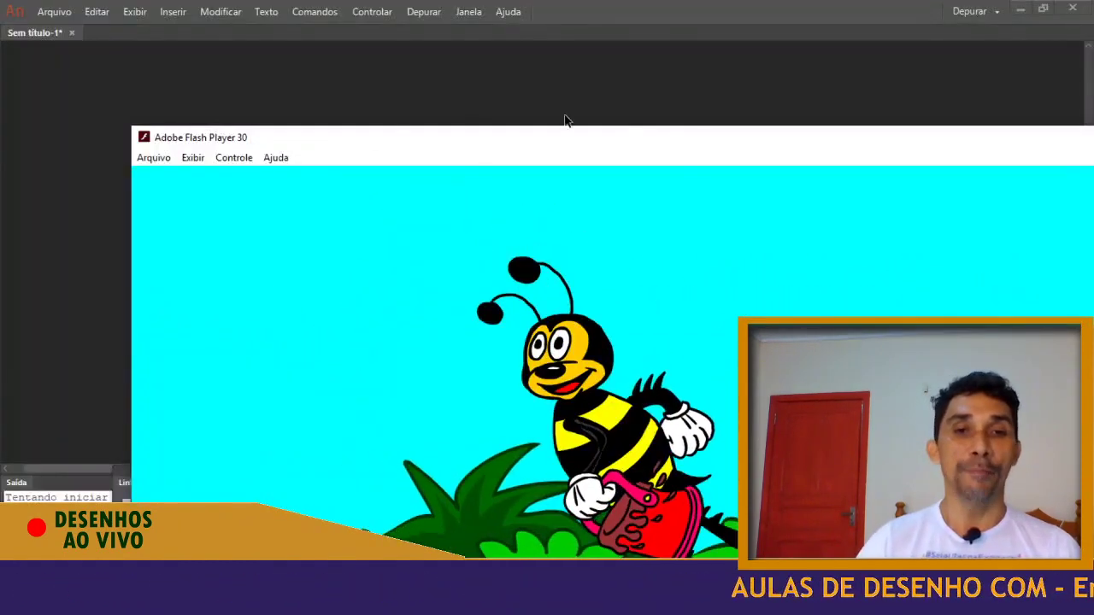
{"action": "right_click", "coordinate": [680, 145]}
{"action": "left_click", "coordinate": [720, 170]}
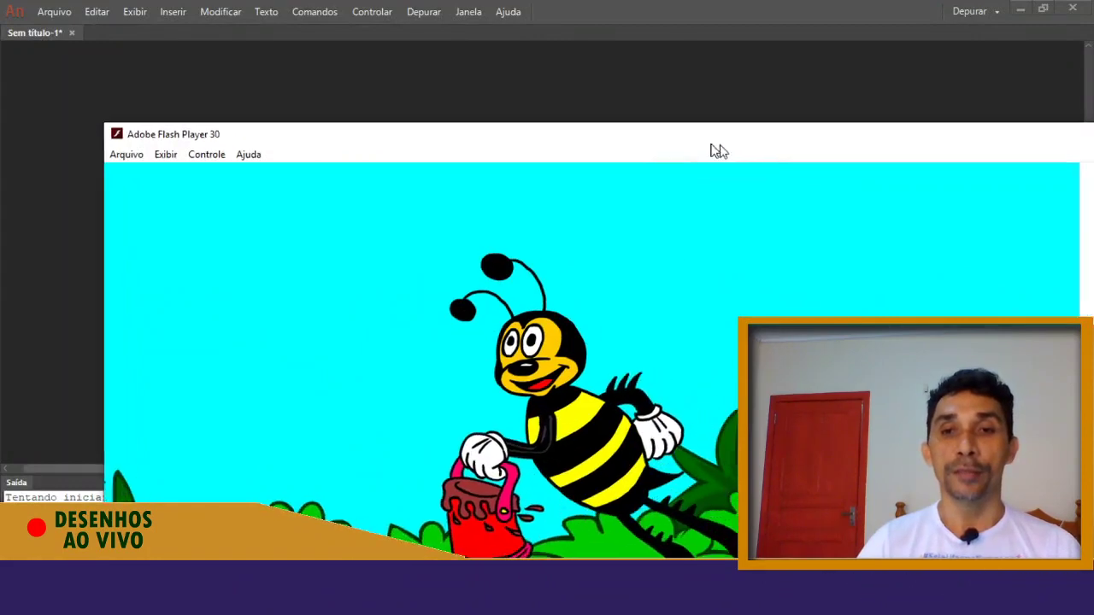
{"action": "left_click", "coordinate": [953, 120]}
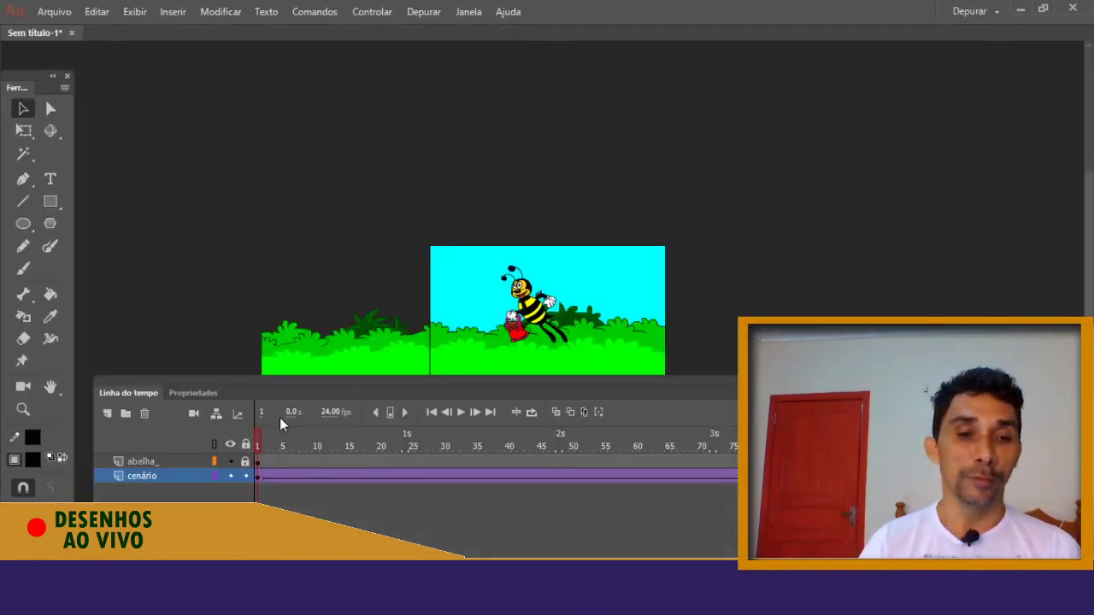
Lock the existing layers and add a layer named ASA above abelha_
{"action": "left_click", "coordinate": [180, 462]}
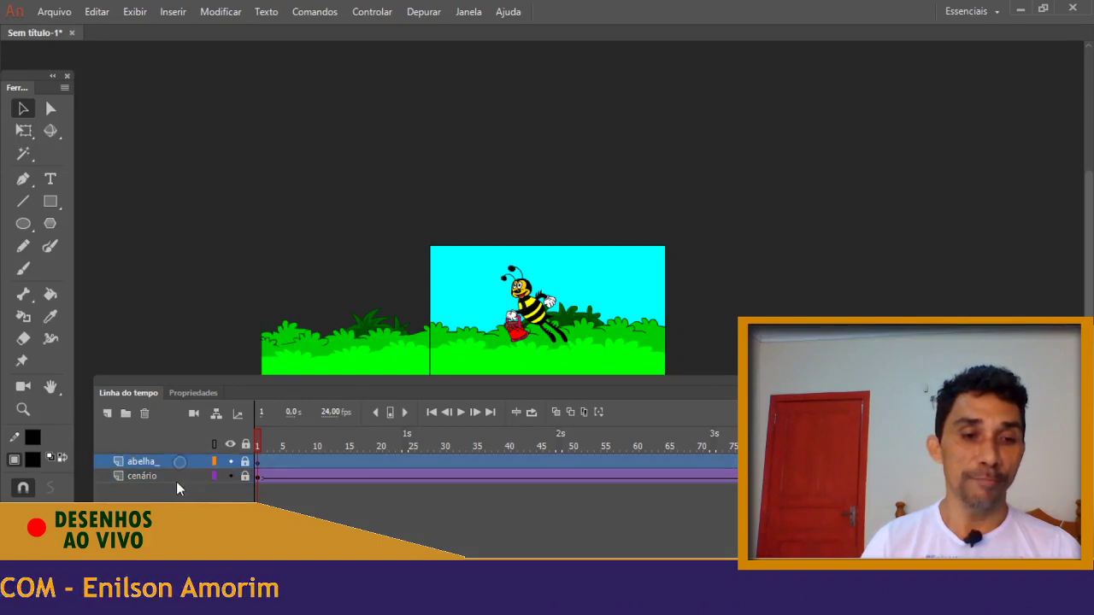
{"action": "left_click", "coordinate": [108, 414]}
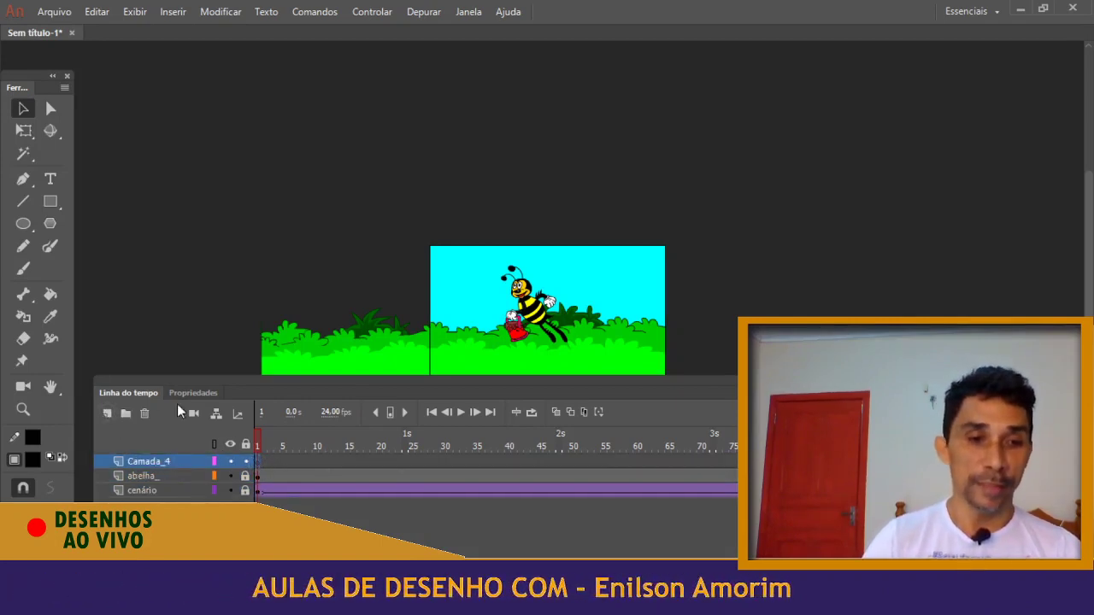
{"action": "double_click", "coordinate": [169, 461]}
{"action": "type", "text": "AS"}
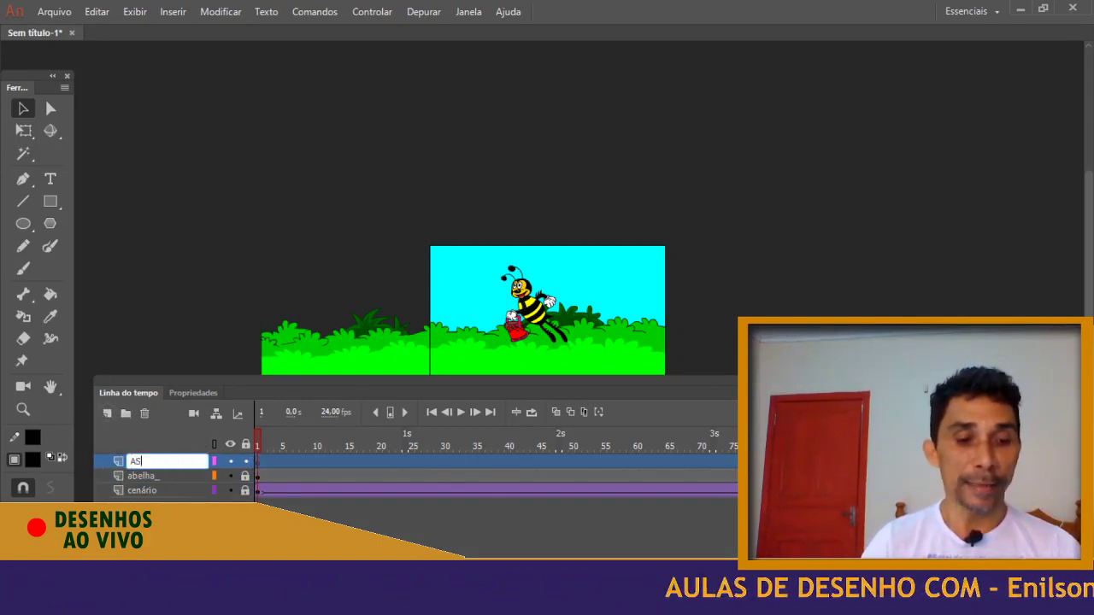
{"action": "left_click", "coordinate": [234, 261]}
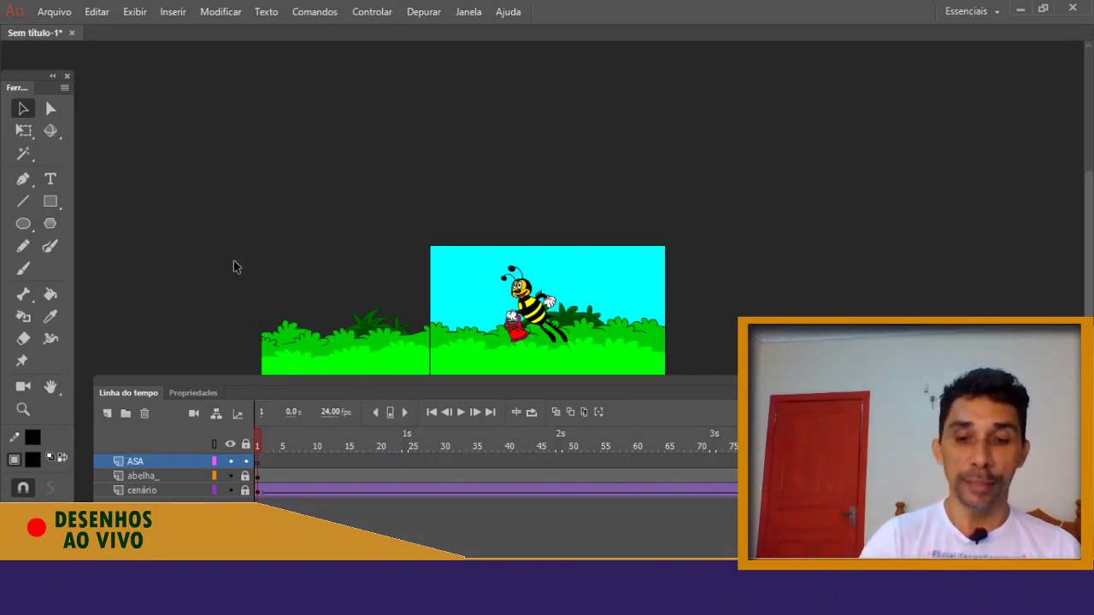
Set both the fill and stroke colours to the same dark grey for painting the wings with the Brush tool
{"action": "key", "text": "ctrl+equal"}
{"action": "key", "text": "ctrl+equal"}
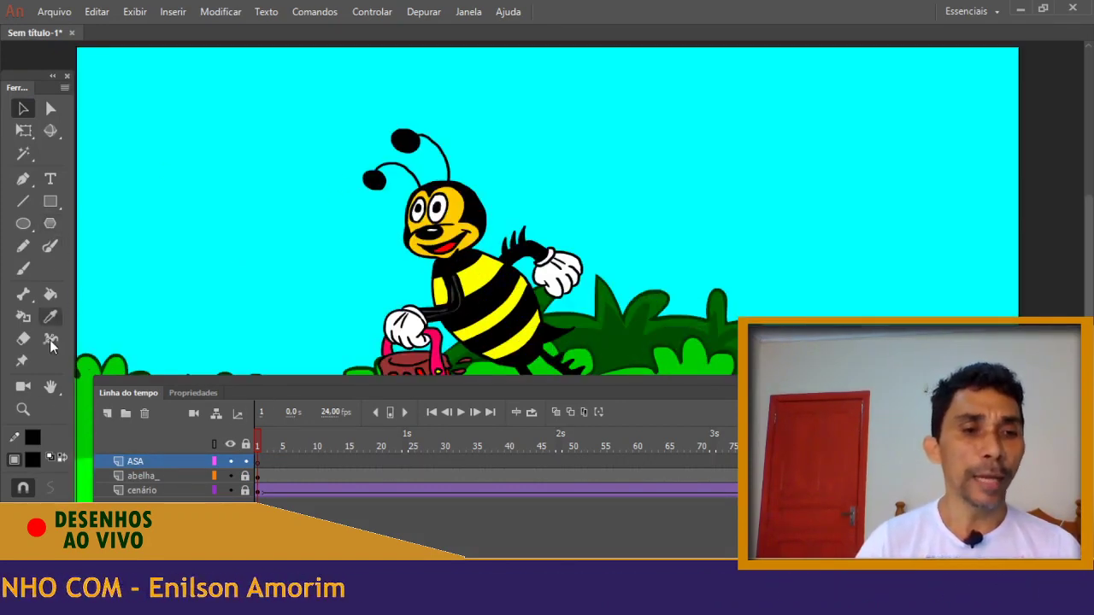
{"action": "left_click", "coordinate": [33, 460]}
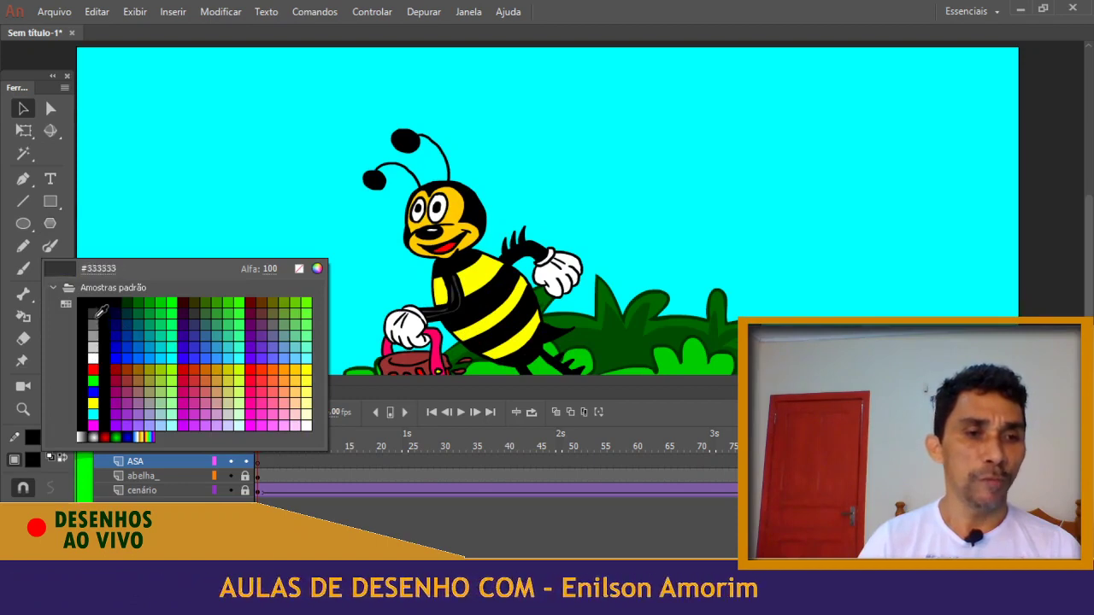
{"action": "left_click", "coordinate": [98, 321]}
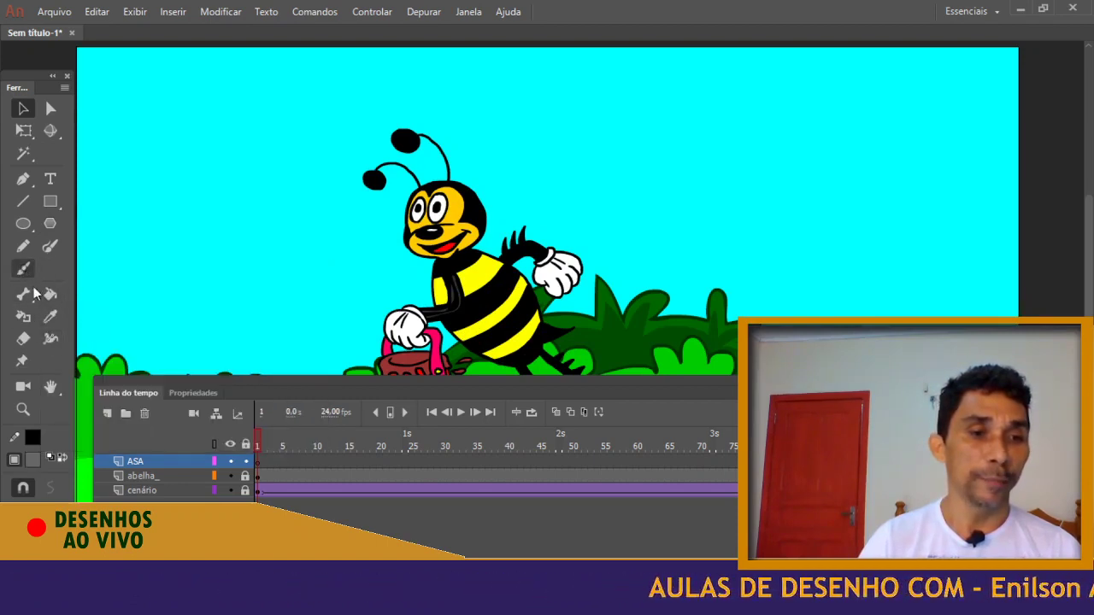
{"action": "left_click", "coordinate": [32, 438]}
{"action": "left_click", "coordinate": [94, 304]}
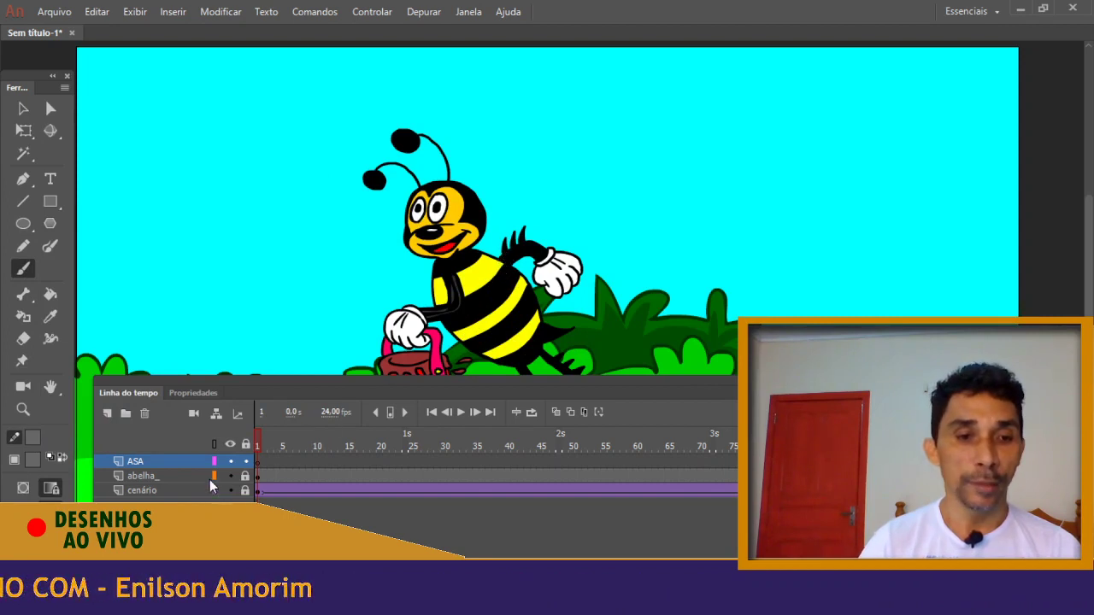
Place the ASA layer beneath abelha_ and brush the outlines of two wings with central veins on the bee's back
{"action": "left_click_drag", "start_coordinate": [182, 465], "coordinate": [190, 482]}
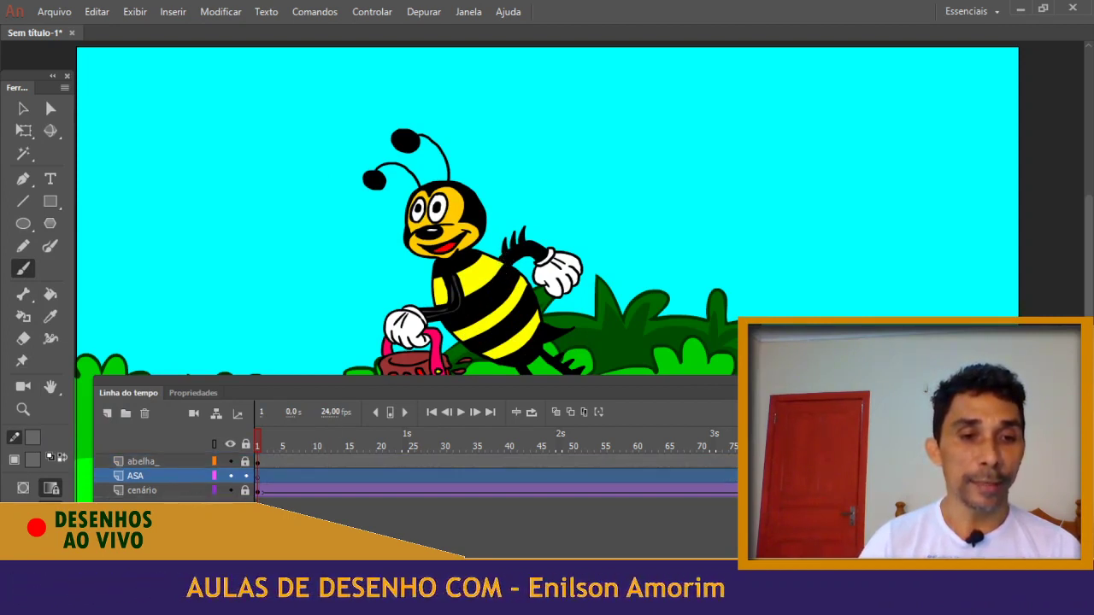
{"action": "left_click_drag", "start_coordinate": [506, 281], "coordinate": [581, 222]}
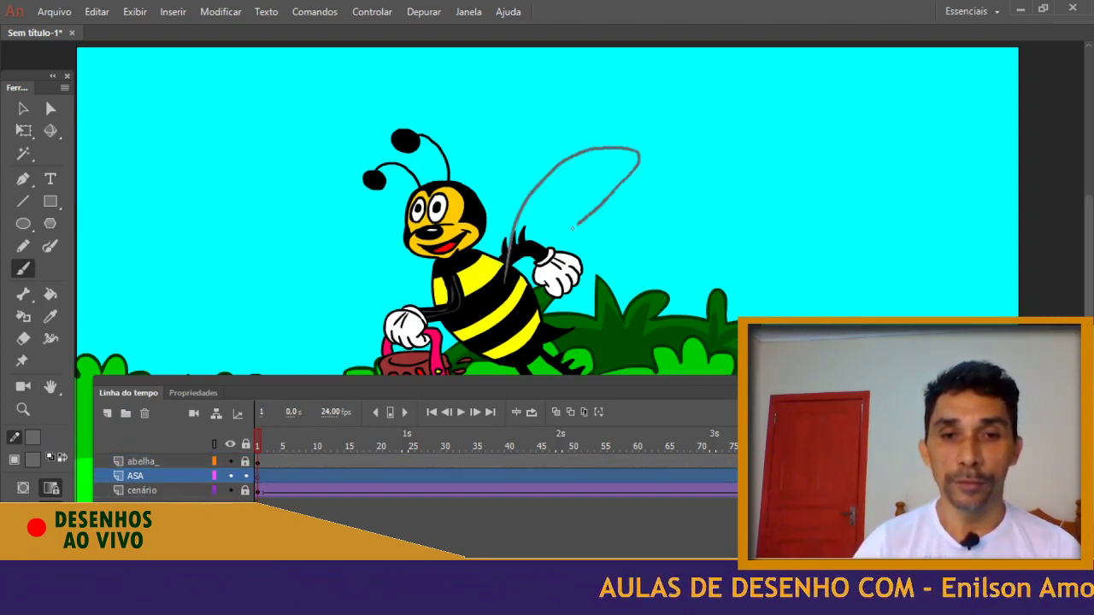
{"action": "left_click_drag", "start_coordinate": [497, 284], "coordinate": [513, 265]}
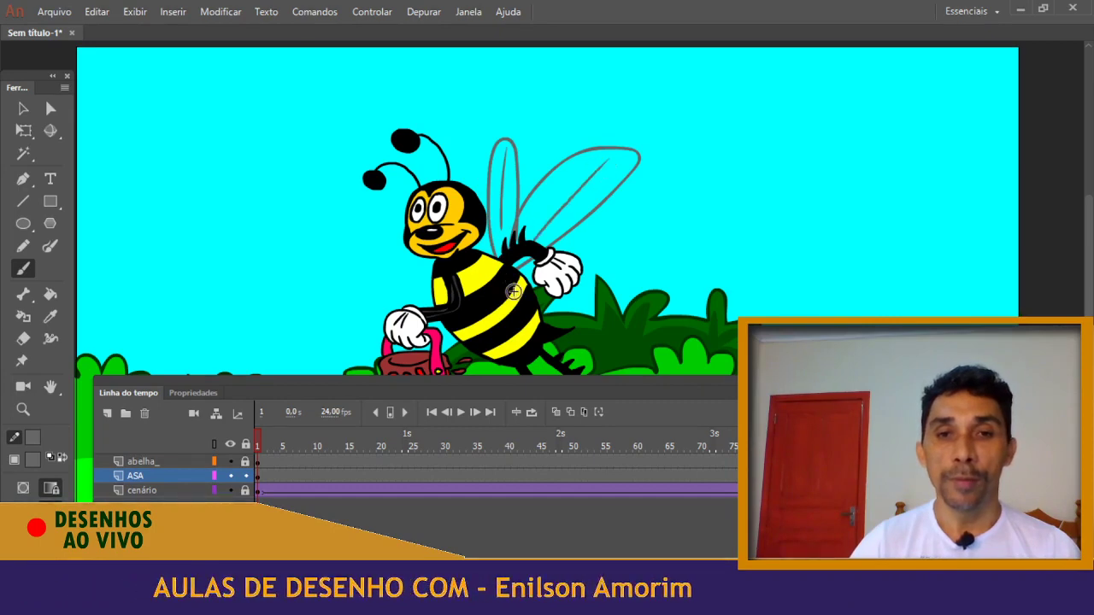
Fill both wings with the lighter grey #999999
{"action": "left_click", "coordinate": [34, 459]}
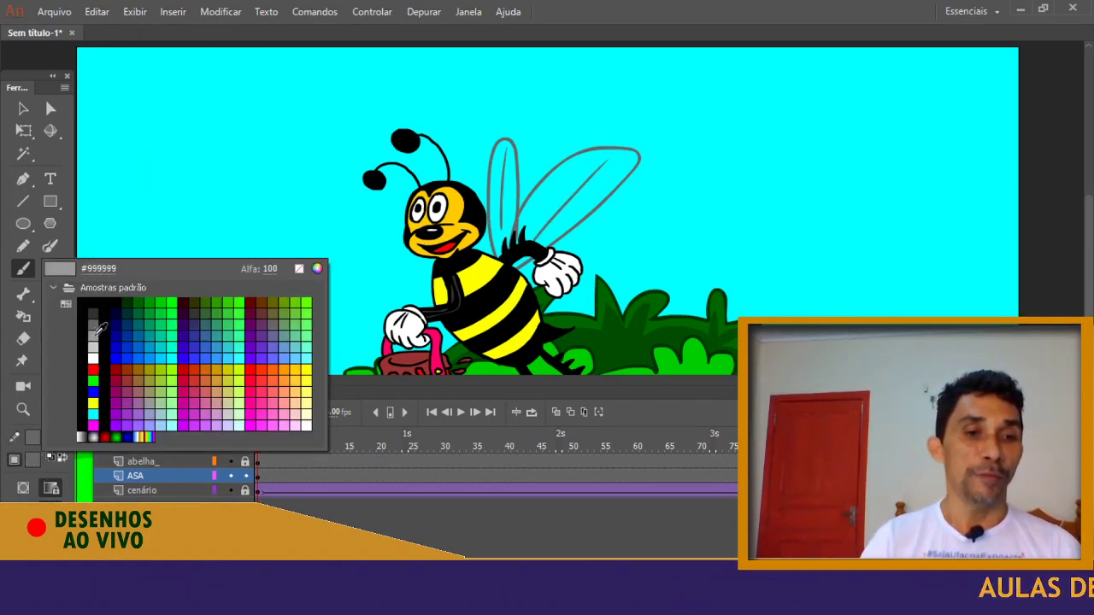
{"action": "left_click", "coordinate": [95, 334]}
{"action": "left_click", "coordinate": [50, 295]}
{"action": "left_click", "coordinate": [568, 231]}
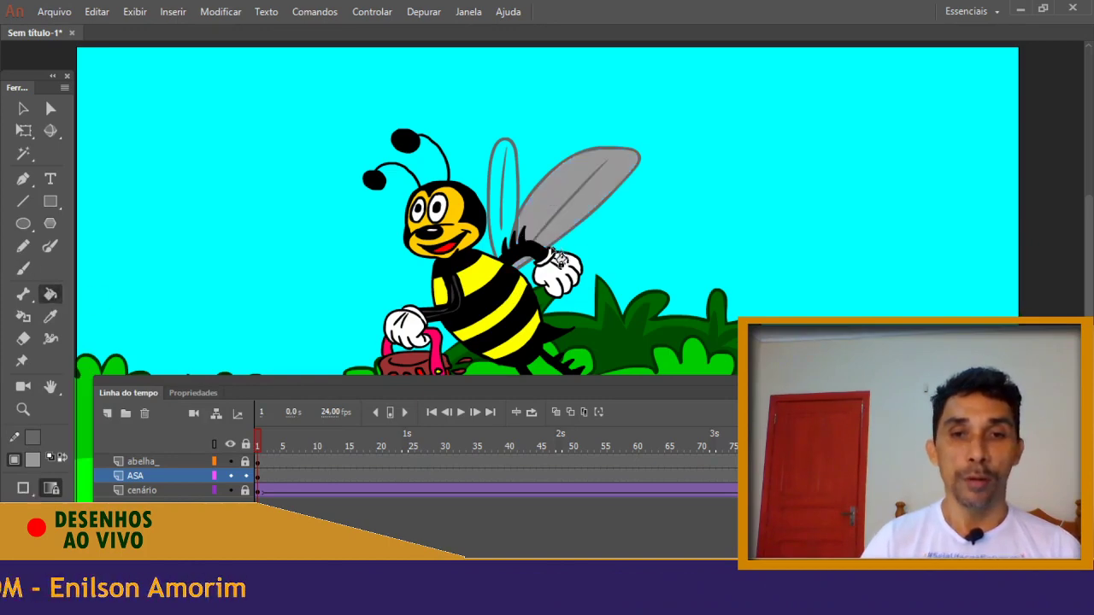
{"action": "left_click", "coordinate": [510, 207]}
Convert the two wings on the ASA layer into a symbol and open it for editing
{"action": "left_click", "coordinate": [23, 108]}
{"action": "left_click_drag", "start_coordinate": [391, 89], "coordinate": [725, 381]}
{"action": "left_click", "coordinate": [220, 11]}
{"action": "left_click", "coordinate": [256, 49]}
{"action": "left_click", "coordinate": [596, 75]}
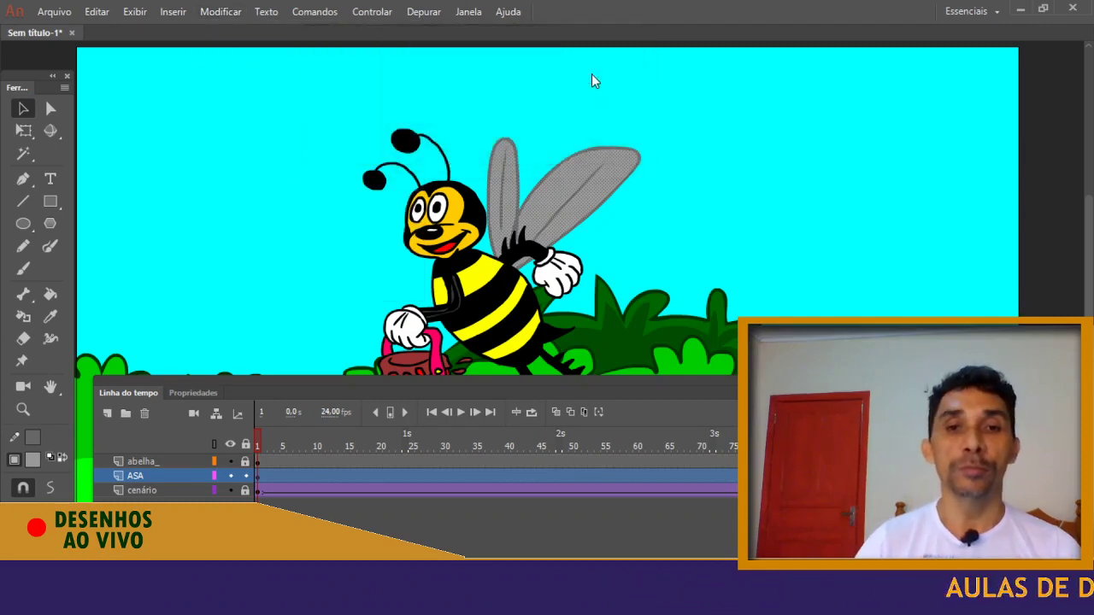
{"action": "double_click", "coordinate": [564, 231]}
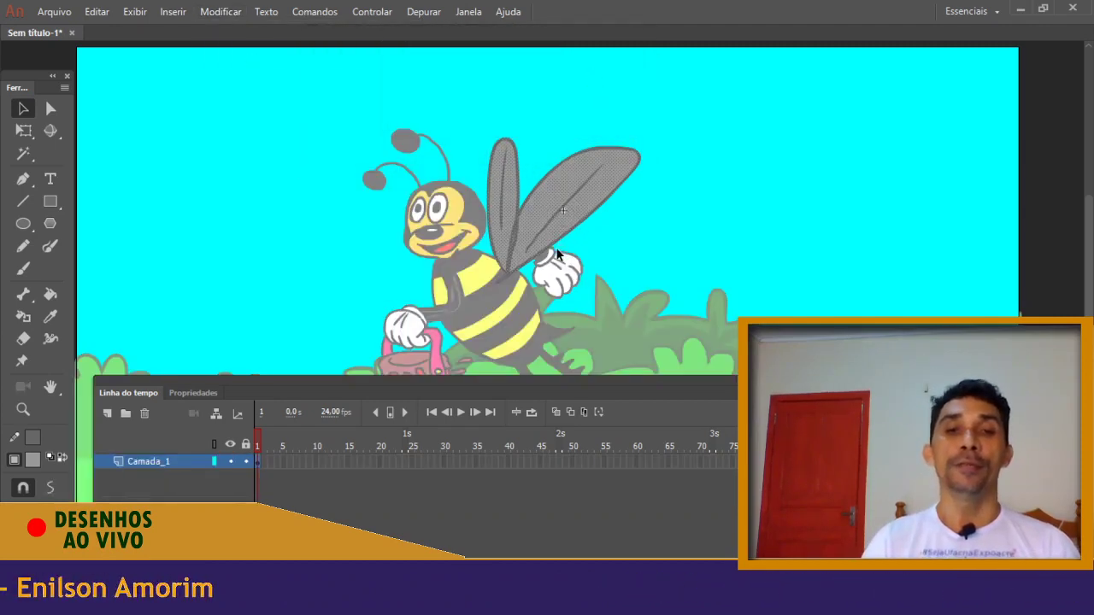
Convert the wing artwork inside the wings symbol into a nested Graphic symbol
{"action": "left_click", "coordinate": [220, 11]}
{"action": "left_click", "coordinate": [239, 53]}
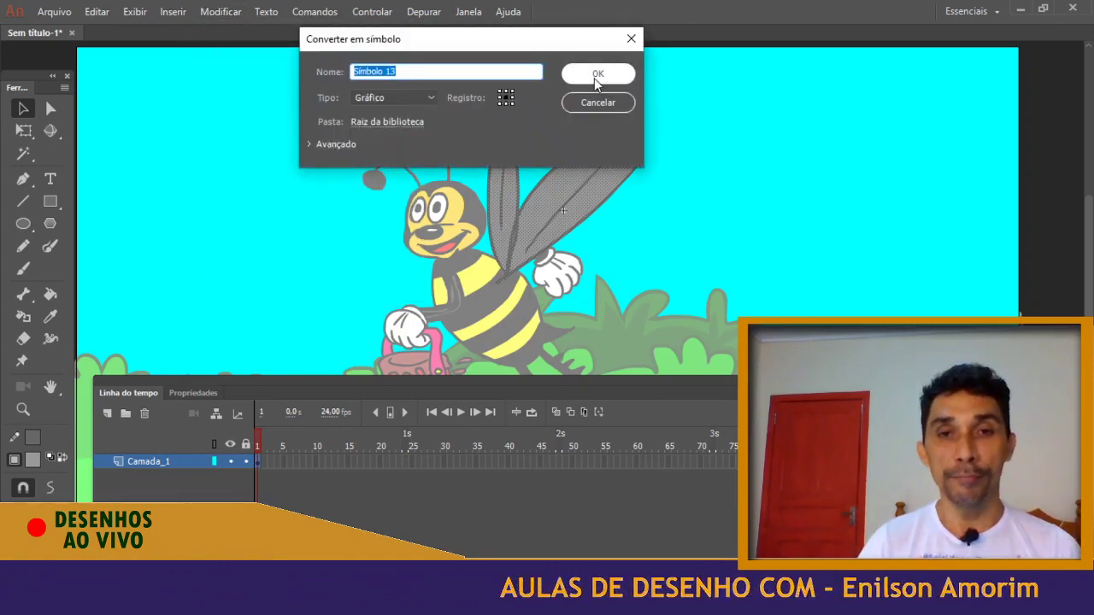
{"action": "left_click", "coordinate": [598, 74]}
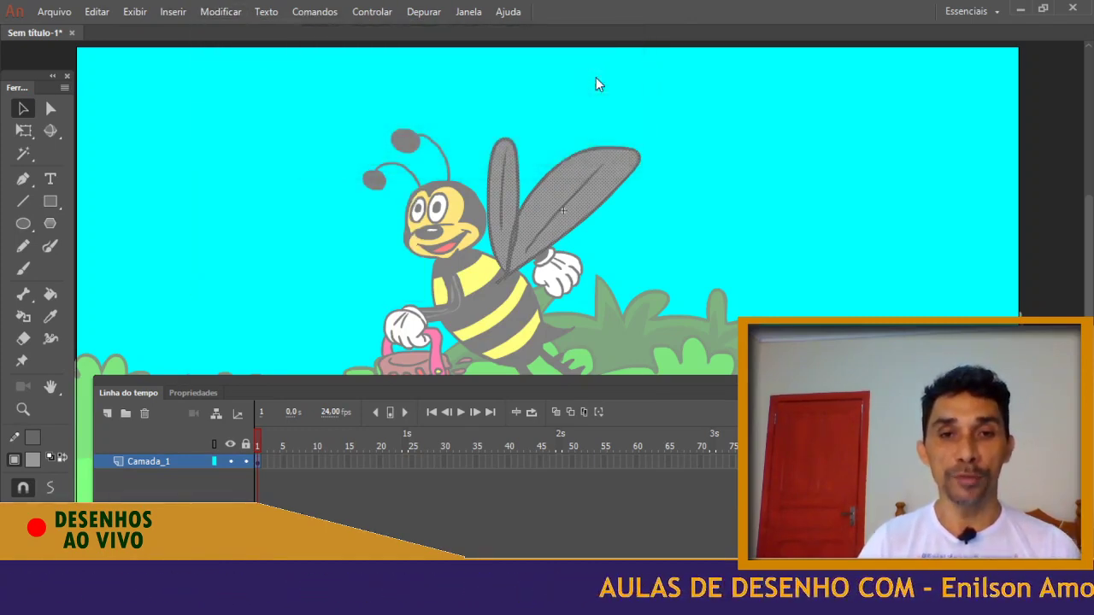
Apply an Alpha colour effect to the wings instance in frame 1 and lower it until the wings are almost transparent
{"action": "left_click", "coordinate": [200, 394]}
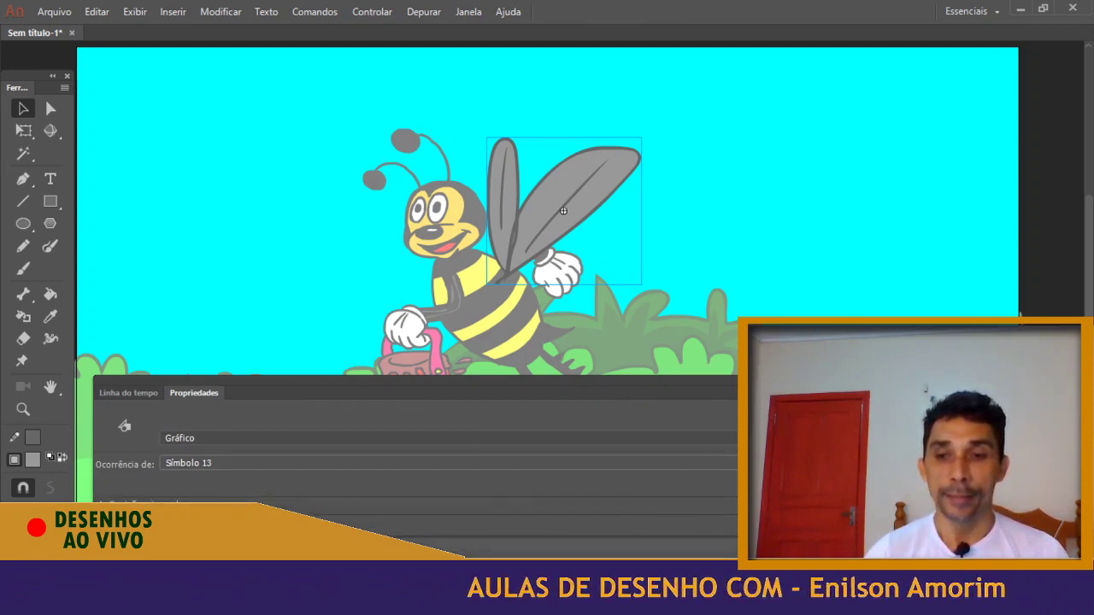
{"action": "left_click", "coordinate": [274, 544]}
{"action": "left_click", "coordinate": [205, 527]}
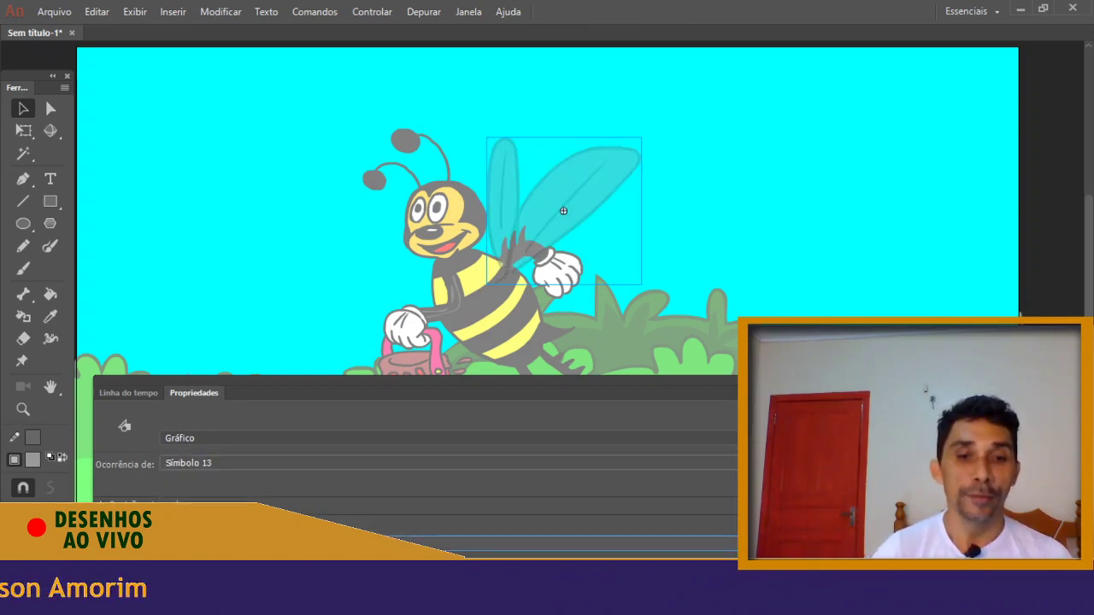
{"action": "left_click_drag", "start_coordinate": [547, 568], "coordinate": [504, 567]}
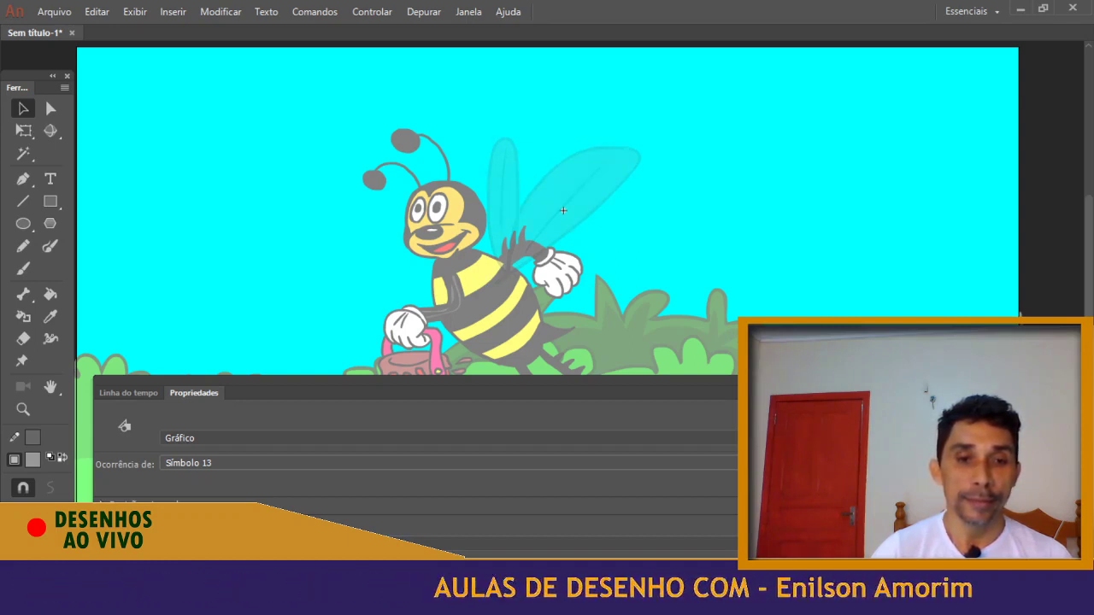
Copy frame 1 of Camada_1 and paste it into frame 2
{"action": "left_click", "coordinate": [147, 395]}
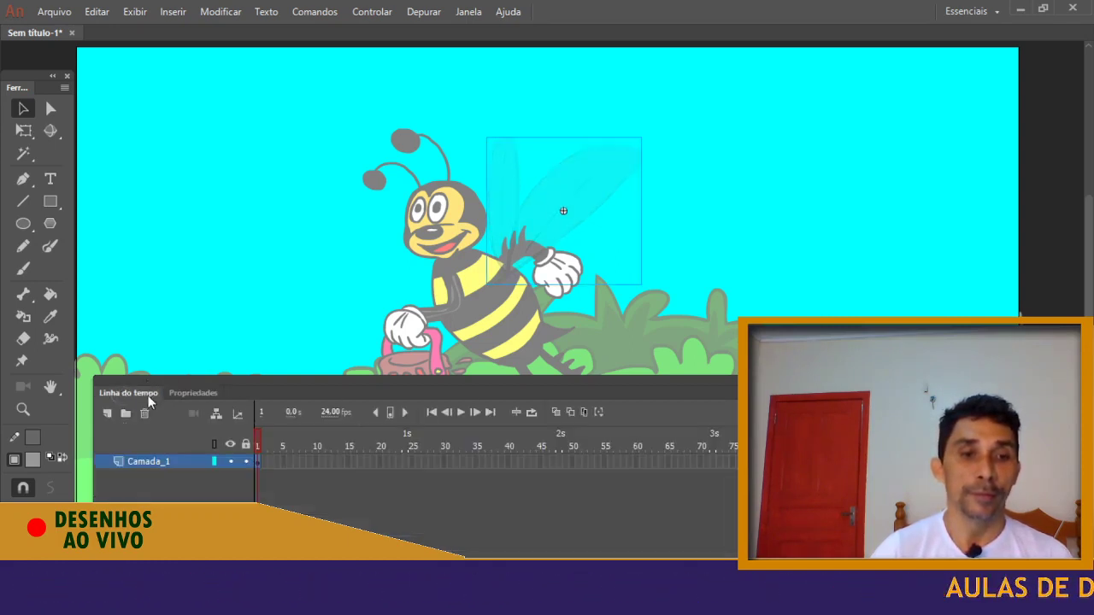
{"action": "right_click", "coordinate": [259, 462]}
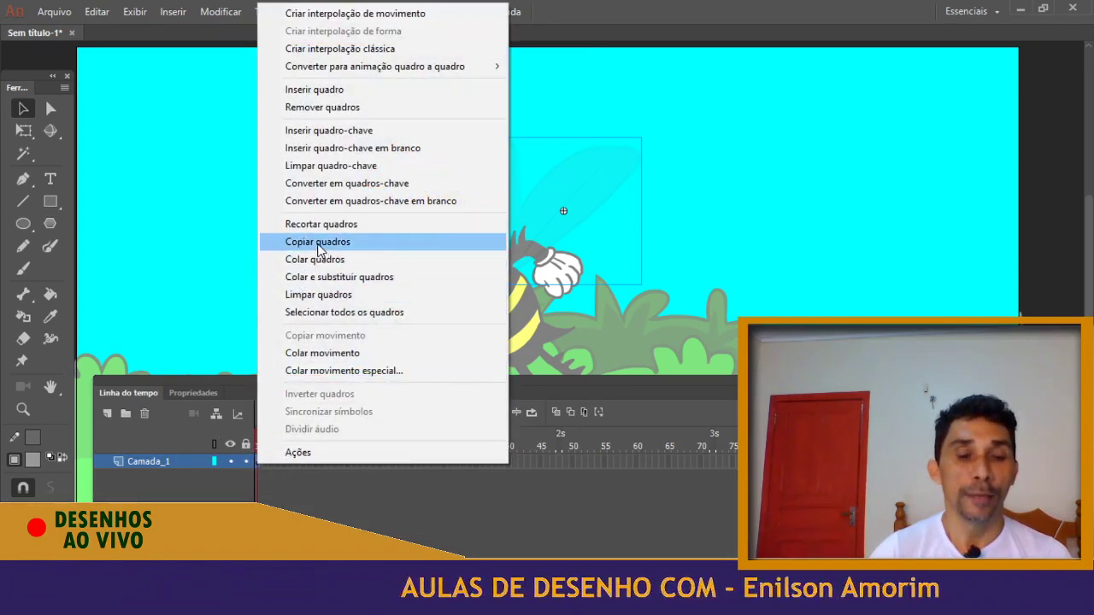
{"action": "left_click", "coordinate": [318, 242]}
{"action": "right_click", "coordinate": [265, 462]}
{"action": "left_click", "coordinate": [329, 259]}
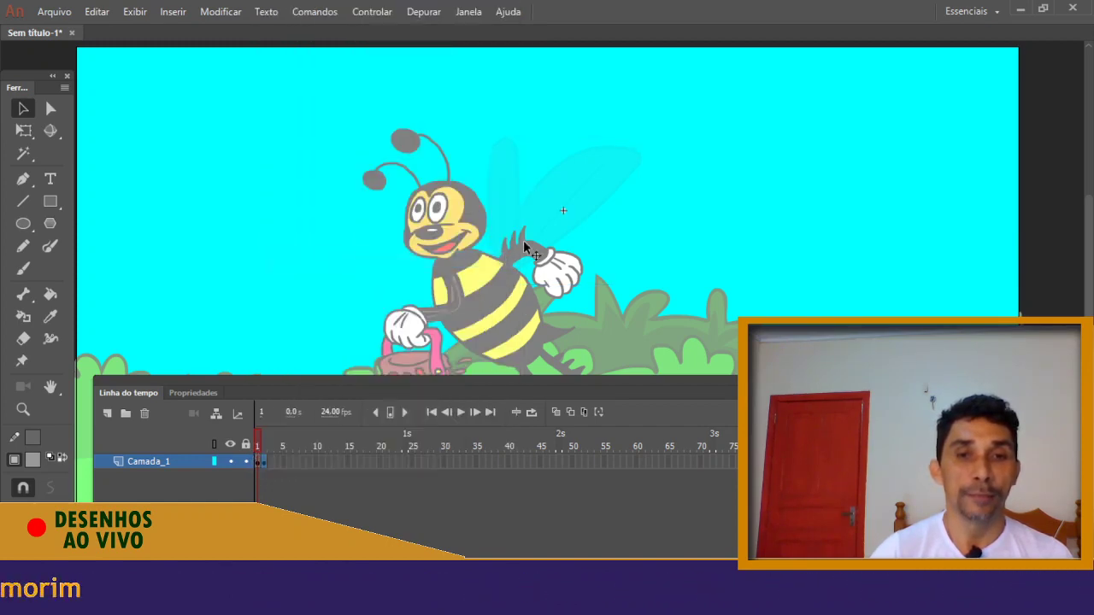
Raise the opacity of the wings in frame 2 to semi-transparent and scrub frames 1 and 2 to compare them
{"action": "left_click", "coordinate": [266, 463]}
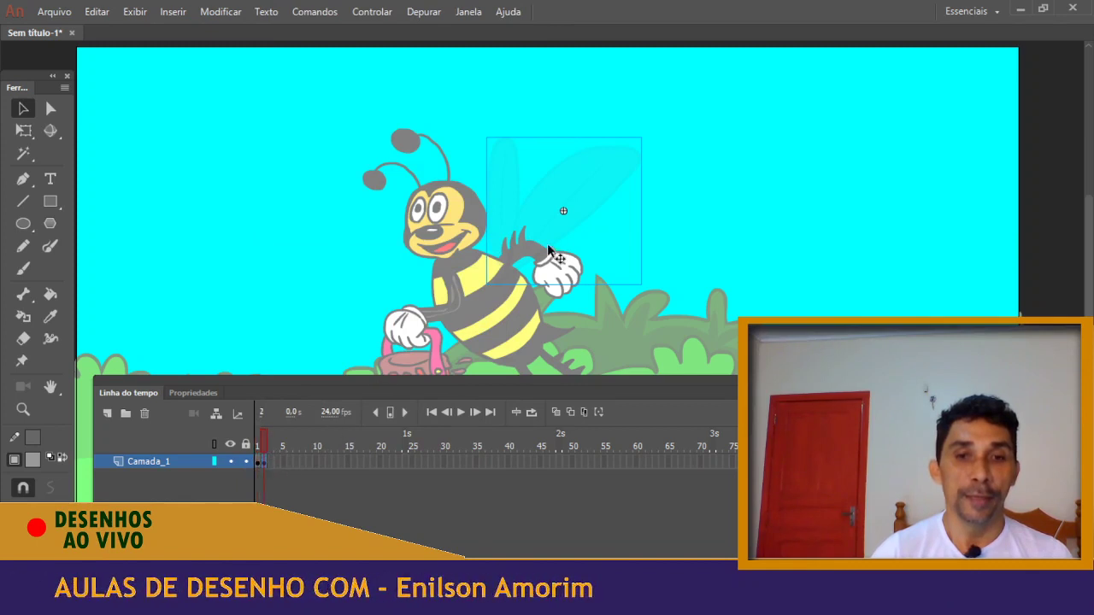
{"action": "left_click", "coordinate": [193, 393]}
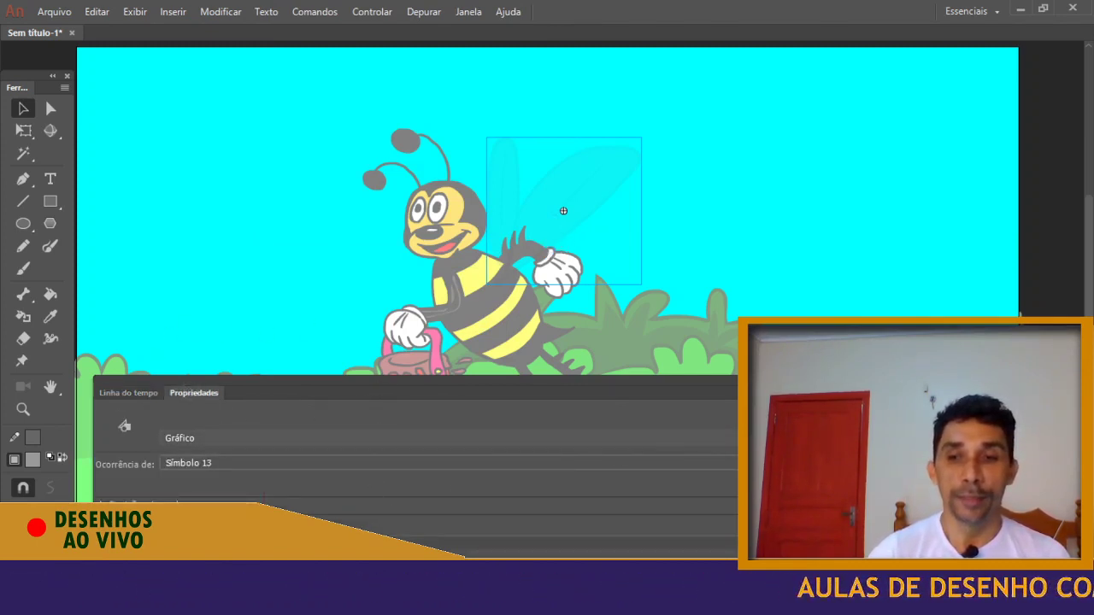
{"action": "left_click", "coordinate": [196, 438]}
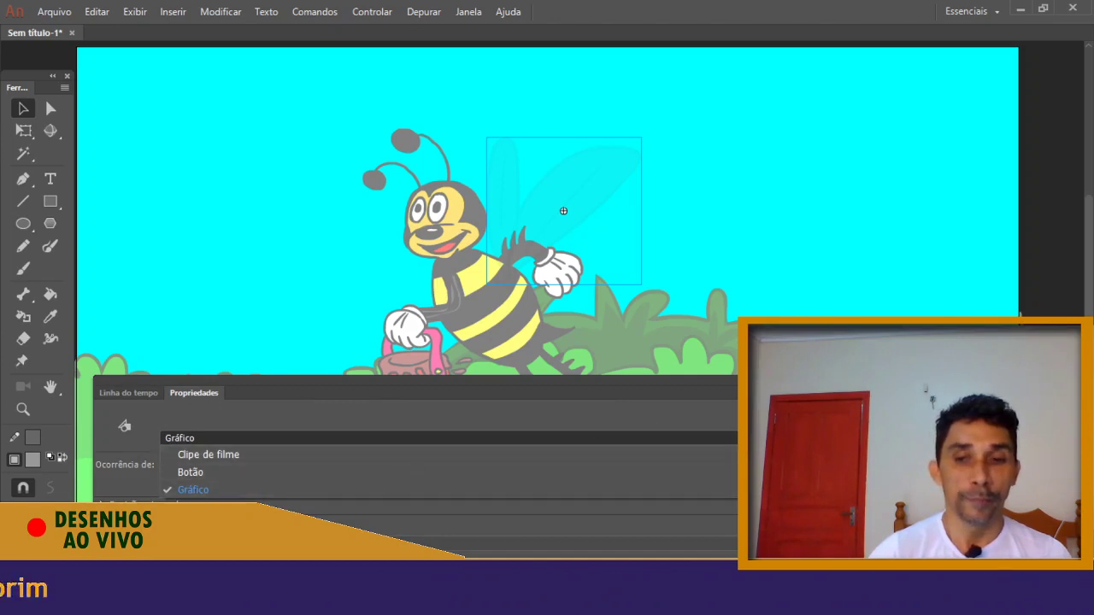
{"action": "left_click", "coordinate": [193, 489]}
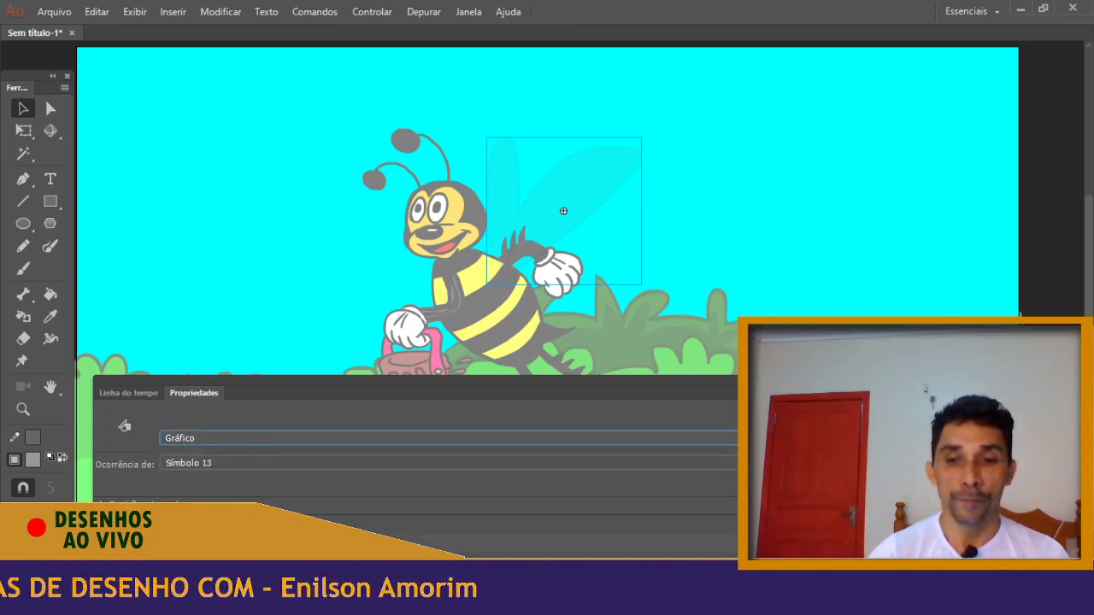
{"action": "left_click", "coordinate": [257, 543]}
{"action": "left_click", "coordinate": [256, 527]}
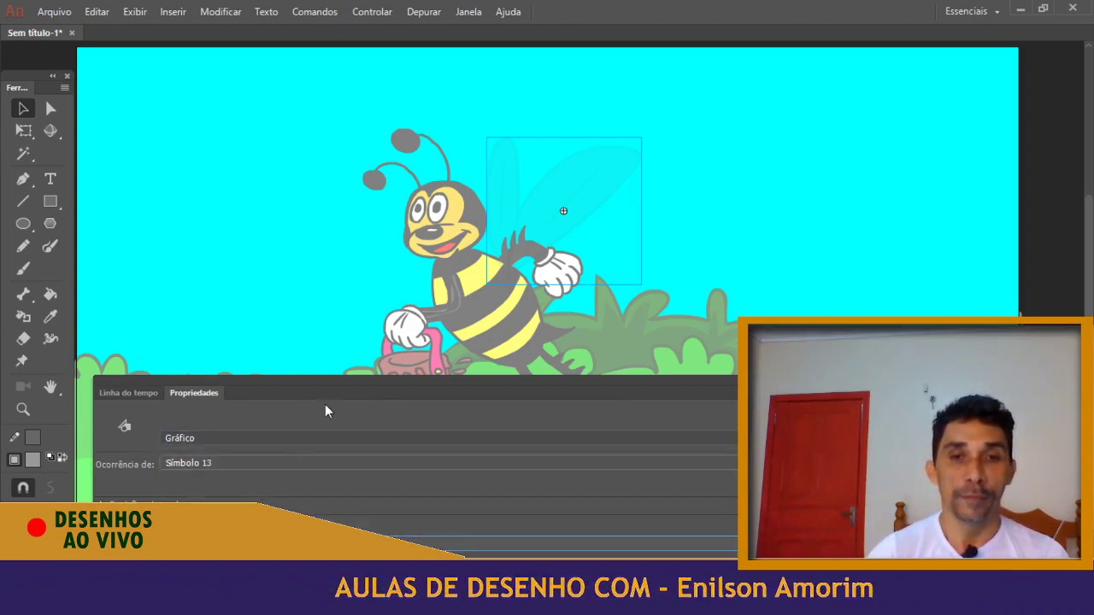
{"action": "key", "text": "ctrl+h"}
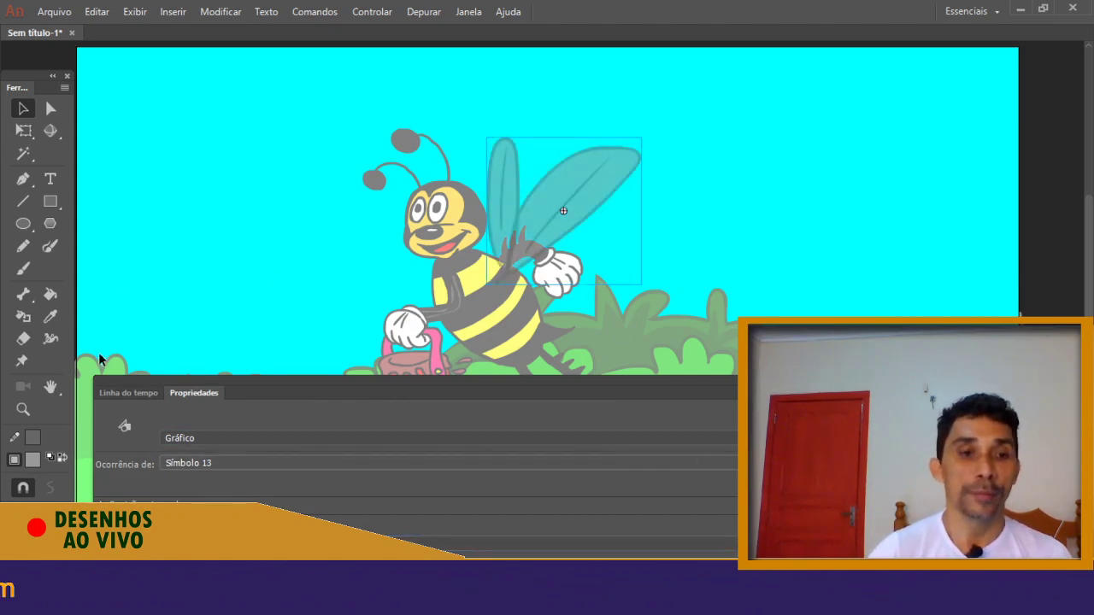
{"action": "left_click", "coordinate": [125, 394]}
{"action": "left_click_drag", "start_coordinate": [266, 443], "coordinate": [261, 445]}
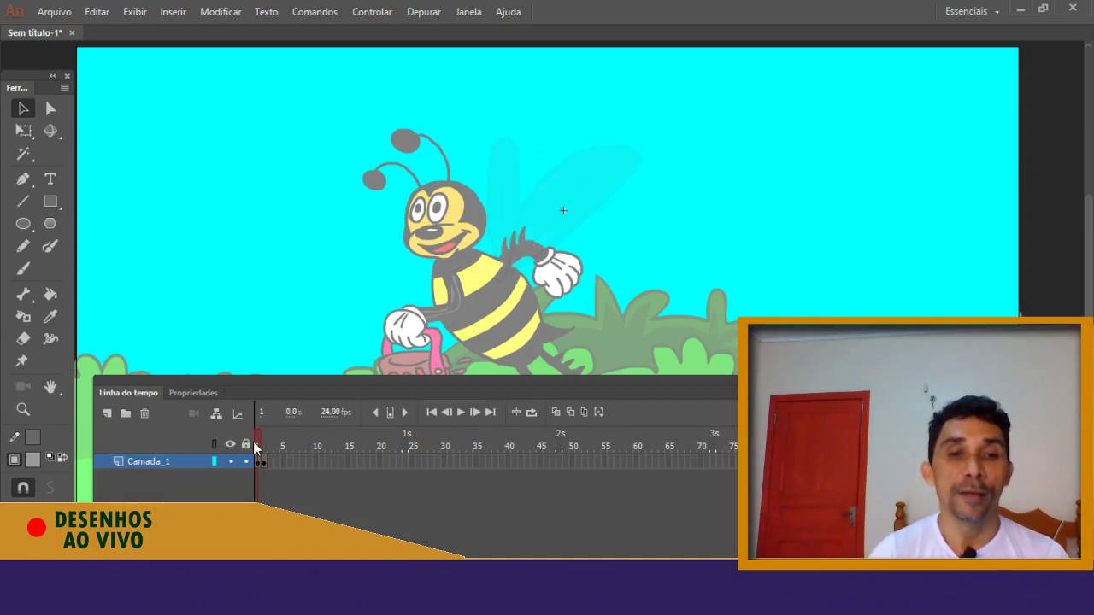
{"action": "left_click_drag", "start_coordinate": [260, 449], "coordinate": [259, 446]}
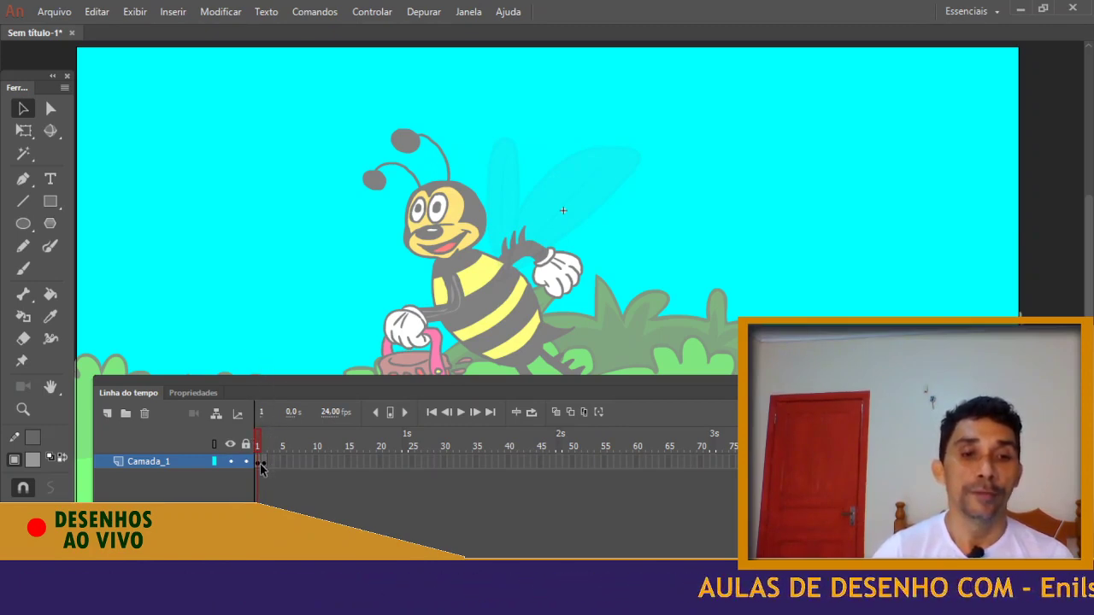
Copy frames 1–2 of the wing flicker and paste them at frames 3, 5 and 7 of Camada_1
{"action": "right_click", "coordinate": [265, 462]}
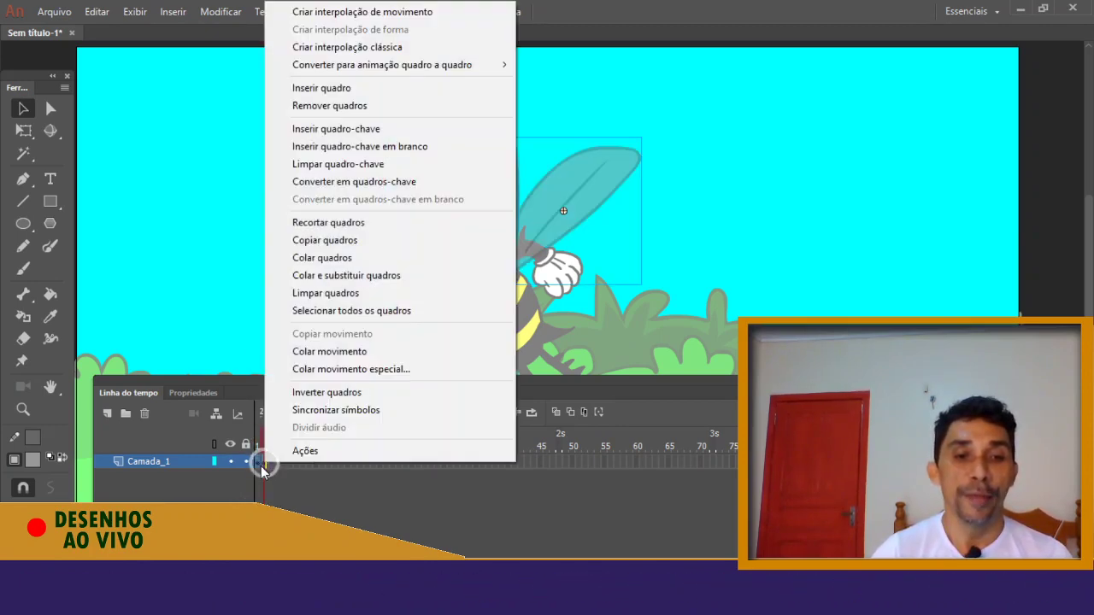
{"action": "left_click", "coordinate": [325, 241]}
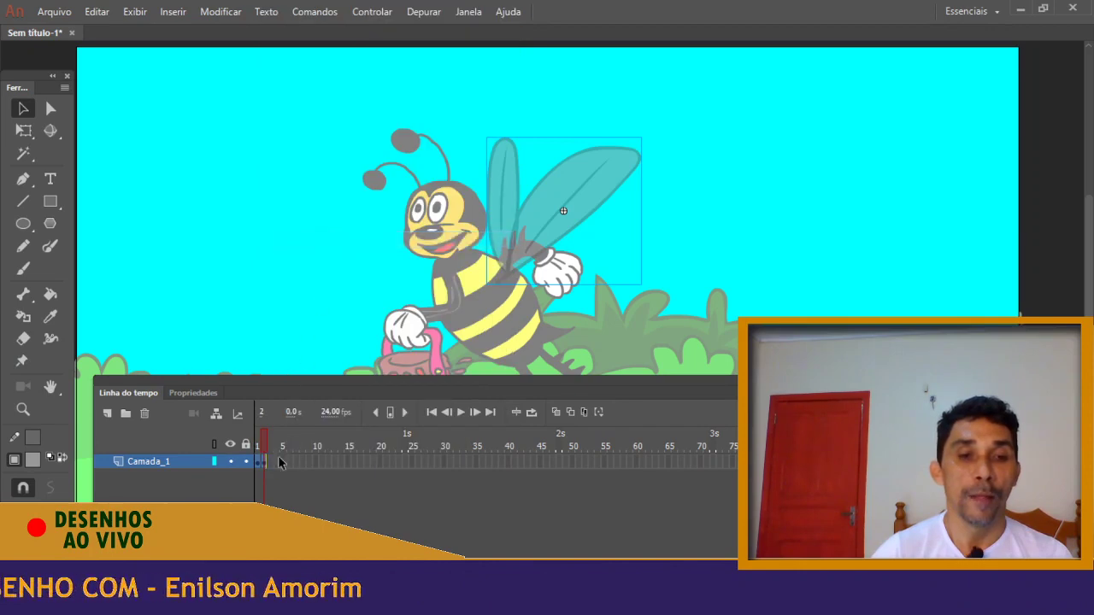
{"action": "right_click", "coordinate": [269, 466]}
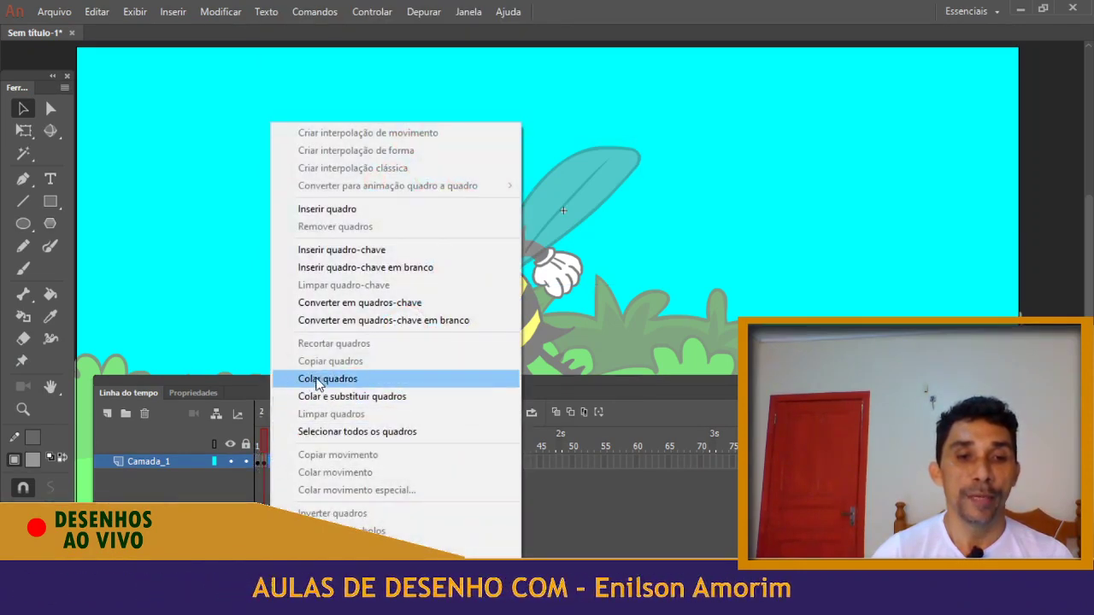
{"action": "left_click", "coordinate": [313, 379]}
{"action": "left_click", "coordinate": [276, 462]}
{"action": "right_click", "coordinate": [276, 461]}
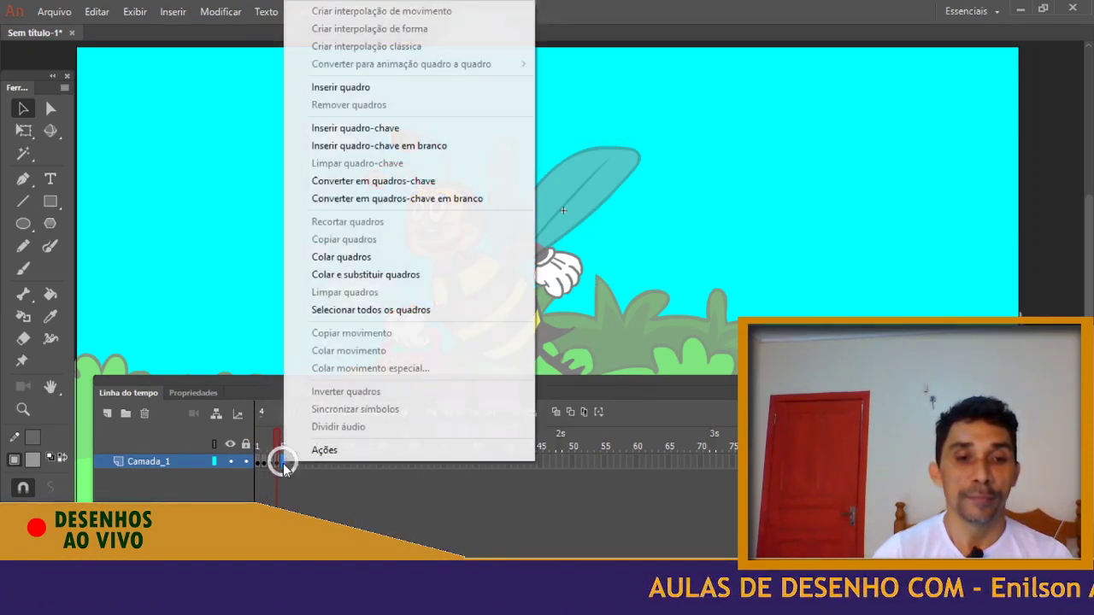
{"action": "left_click", "coordinate": [343, 257]}
{"action": "right_click", "coordinate": [297, 468]}
{"action": "left_click", "coordinate": [364, 263]}
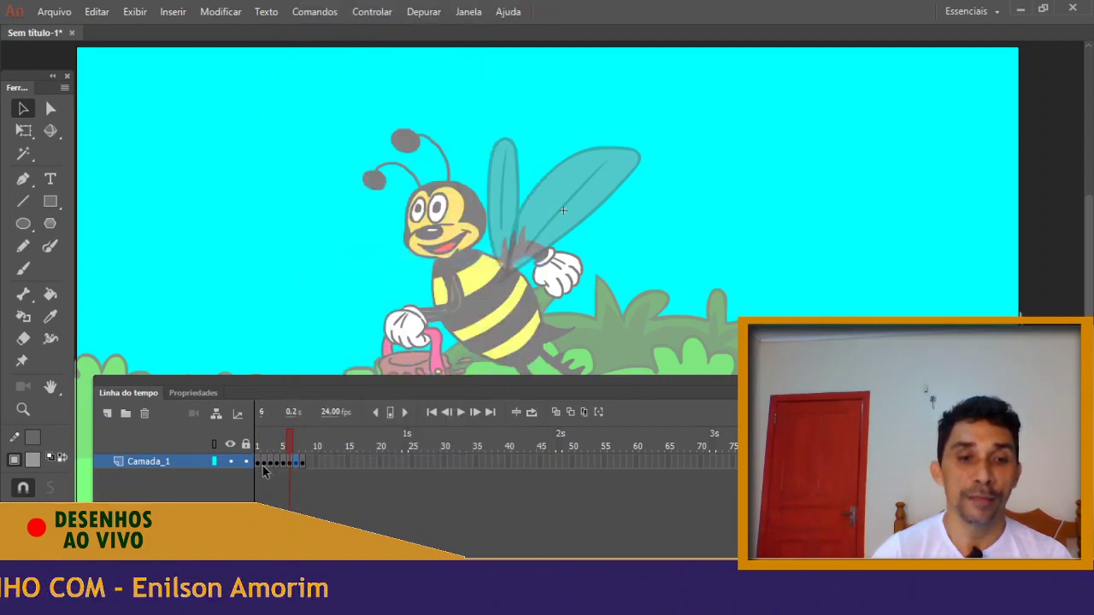
Copy frames 1–8 of Camada_1 and paste them starting at frame 9
{"action": "left_click", "coordinate": [301, 465]}
{"action": "right_click", "coordinate": [290, 467]}
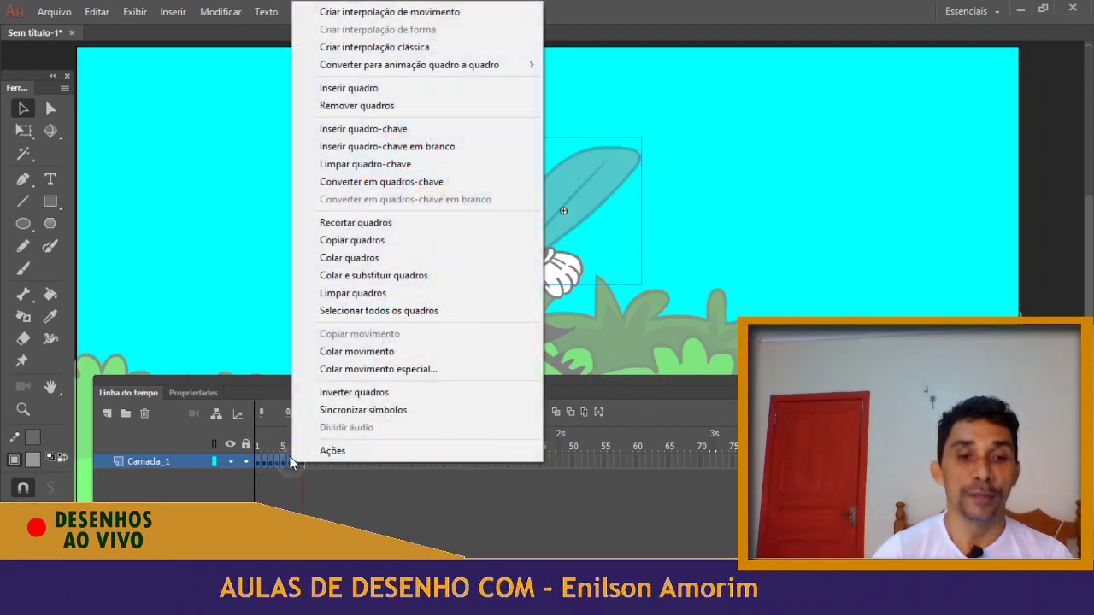
{"action": "left_click", "coordinate": [343, 258]}
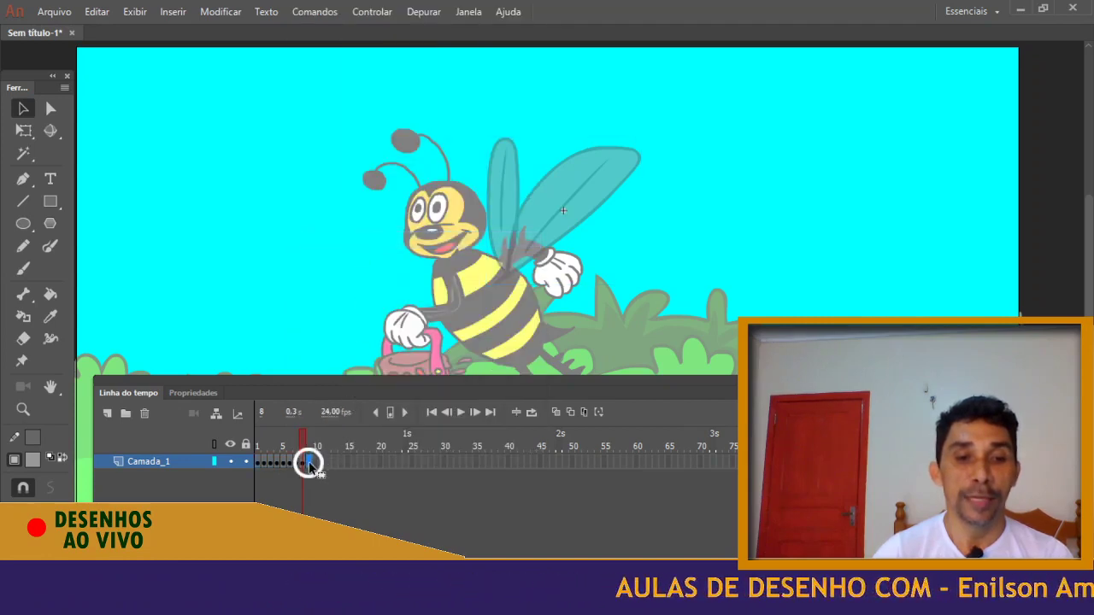
{"action": "right_click", "coordinate": [309, 463]}
{"action": "left_click", "coordinate": [364, 253]}
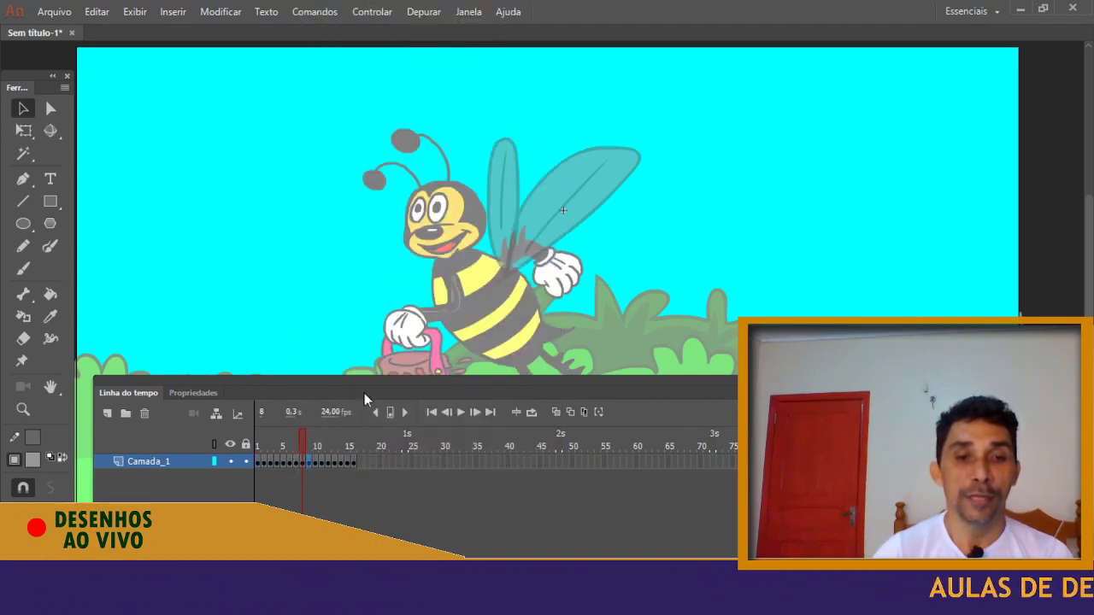
Copy frames 1–16 of Camada_1 and paste them starting at frame 17
{"action": "left_click", "coordinate": [259, 464]}
{"action": "right_click", "coordinate": [349, 464]}
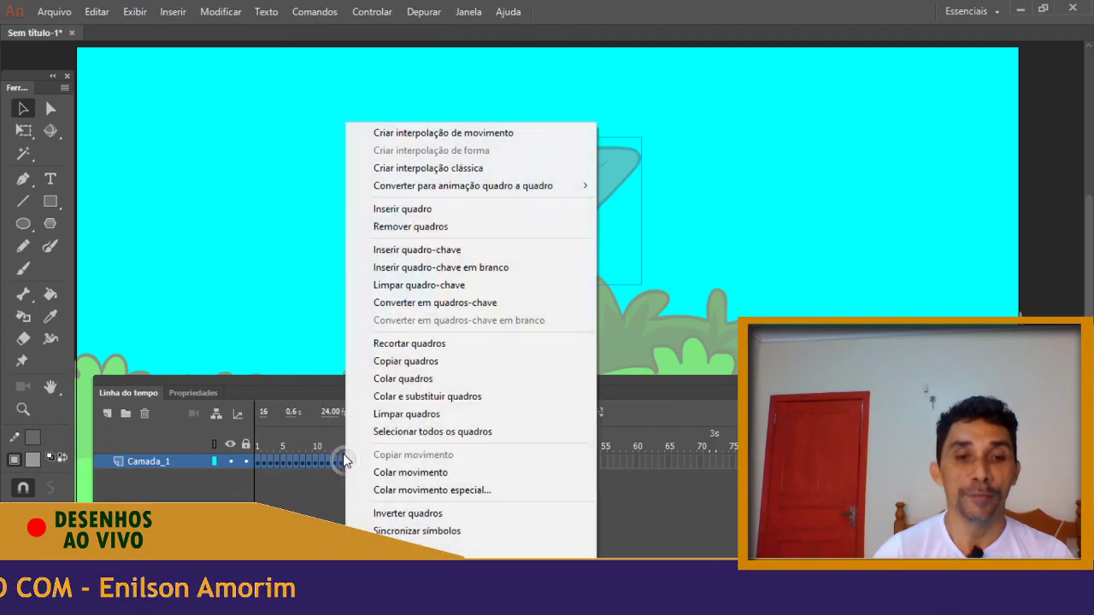
{"action": "left_click", "coordinate": [401, 359]}
{"action": "left_click", "coordinate": [363, 462]}
{"action": "right_click", "coordinate": [363, 464]}
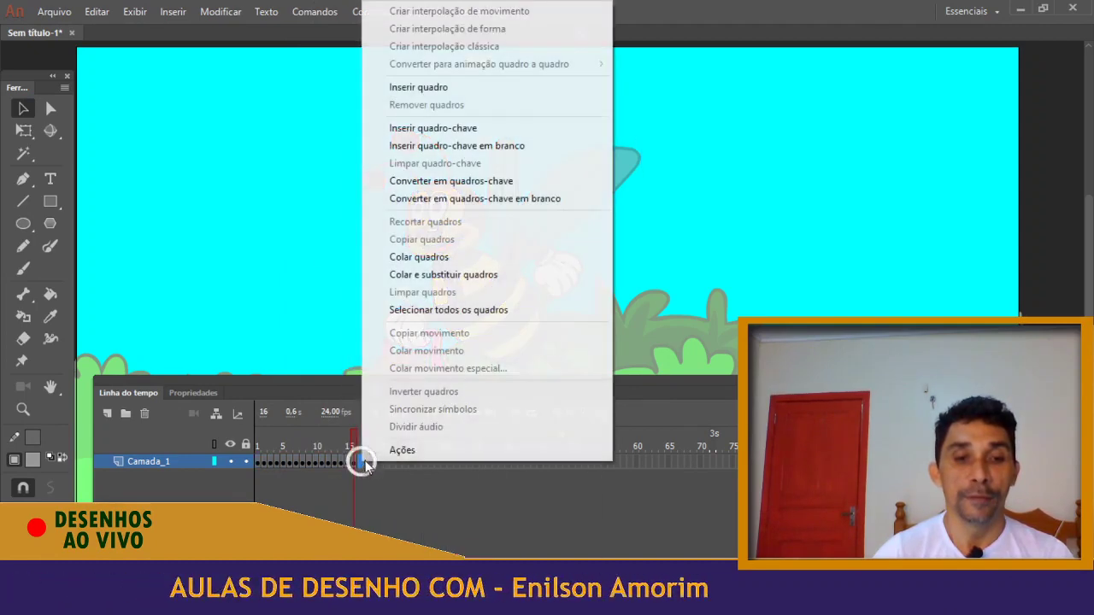
{"action": "left_click", "coordinate": [449, 262]}
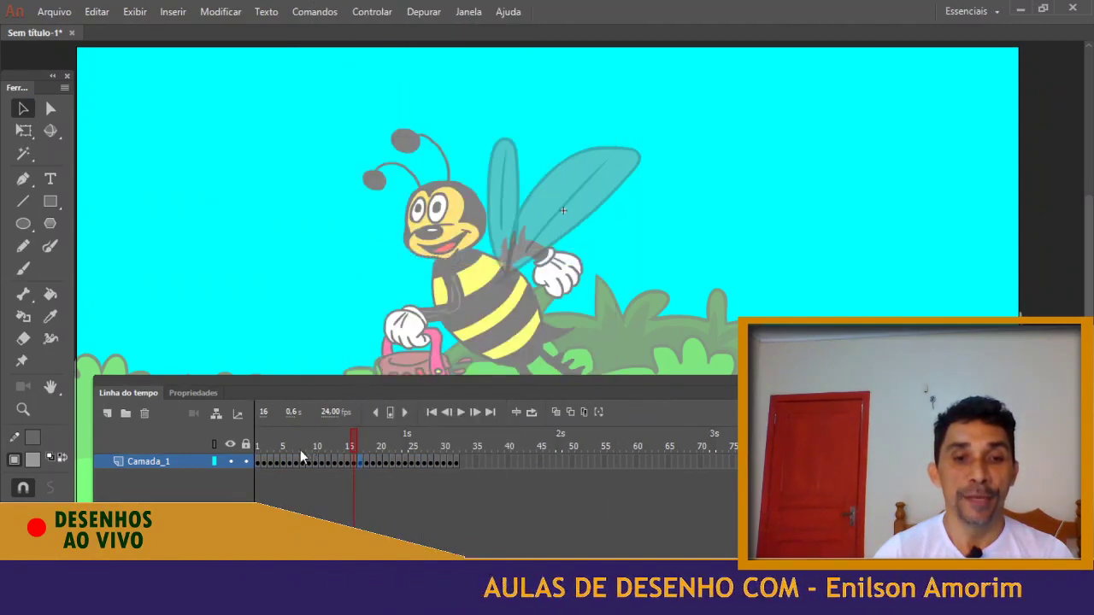
Copy frames 1–32 of Camada_1 and paste them starting at frames 33, 65 and 97
{"action": "left_click", "coordinate": [257, 463]}
{"action": "left_click", "coordinate": [456, 462], "text": "shift"}
{"action": "right_click", "coordinate": [441, 462]}
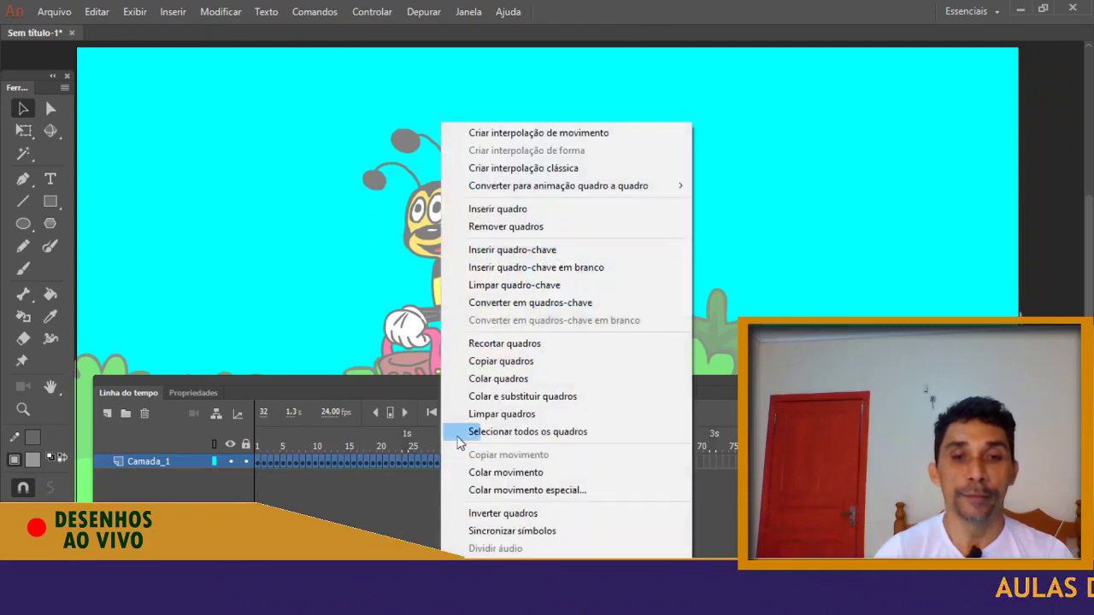
{"action": "left_click", "coordinate": [488, 362]}
{"action": "right_click", "coordinate": [464, 465]}
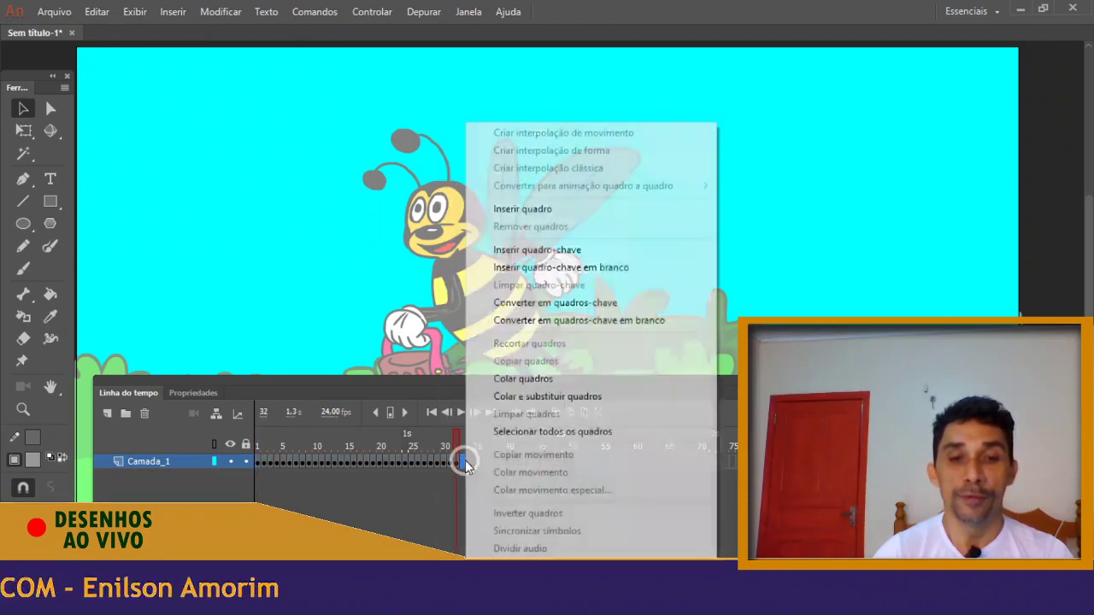
{"action": "left_click", "coordinate": [505, 379]}
{"action": "left_click", "coordinate": [663, 462]}
{"action": "right_click", "coordinate": [665, 462]}
{"action": "left_click", "coordinate": [718, 379]}
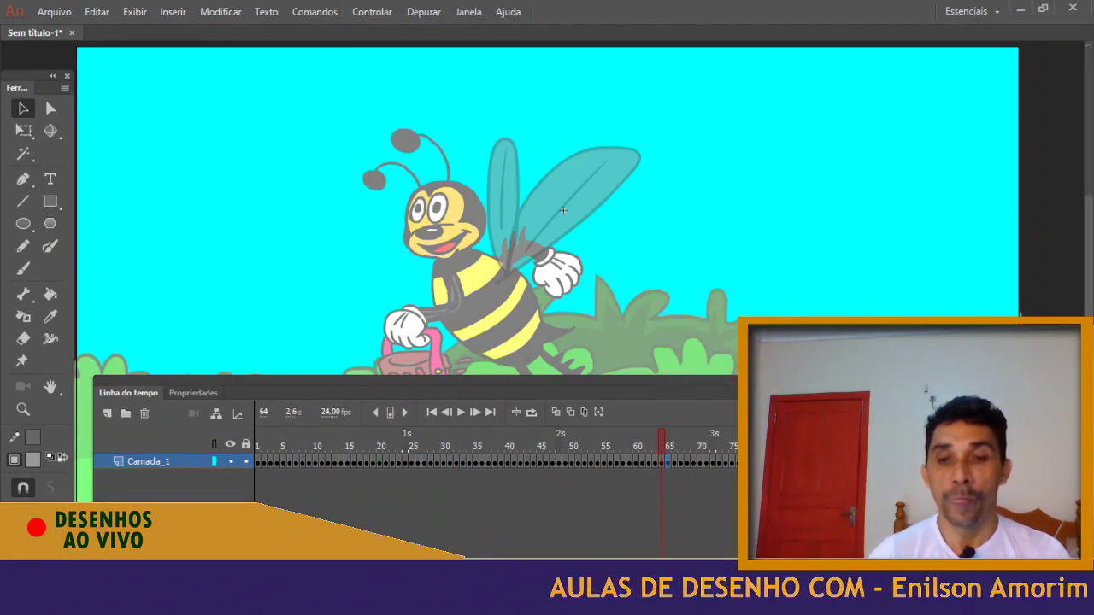
{"action": "right_click", "coordinate": [868, 462]}
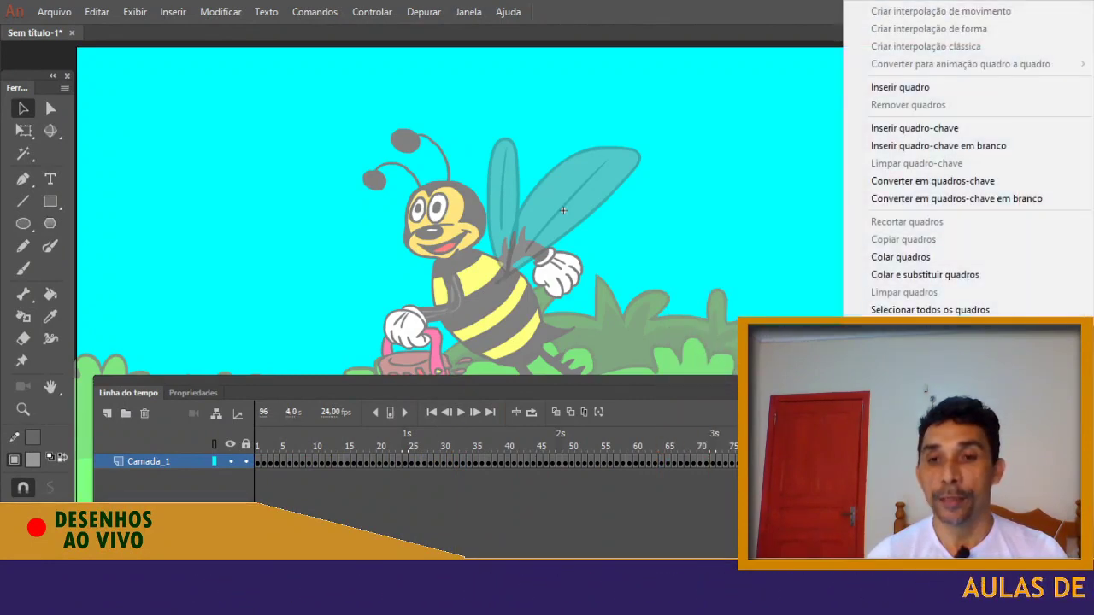
{"action": "left_click", "coordinate": [922, 261]}
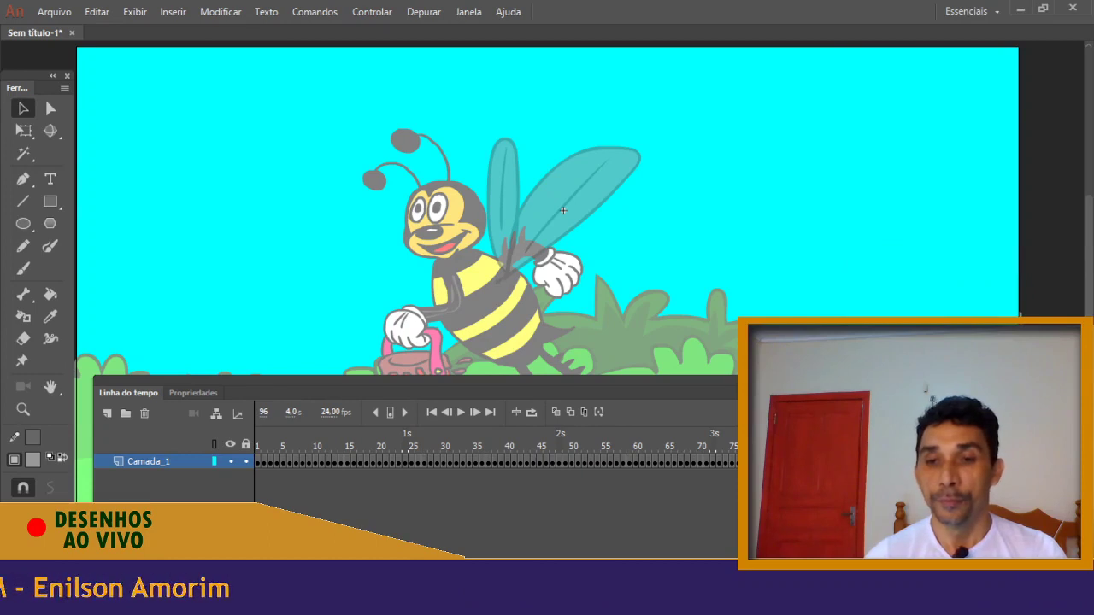
Remove all the wing frames after frame 100 from Camada_1
{"action": "left_click_drag", "start_coordinate": [940, 393], "coordinate": [670, 376]}
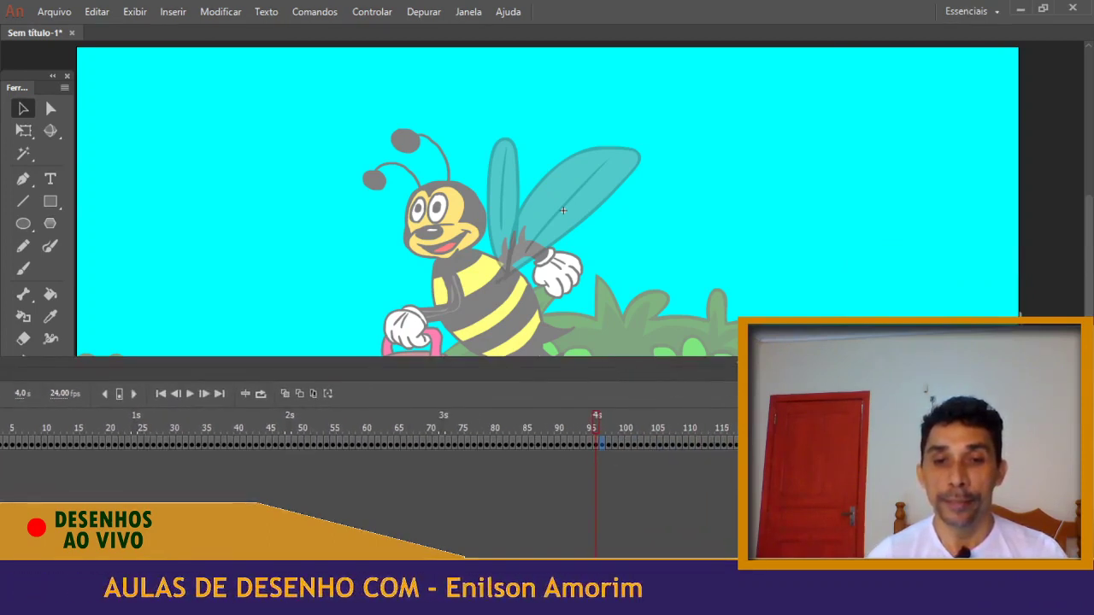
{"action": "left_click", "coordinate": [634, 440]}
{"action": "left_click", "coordinate": [804, 444], "text": "shift"}
{"action": "right_click", "coordinate": [773, 444]}
{"action": "left_click", "coordinate": [839, 227]}
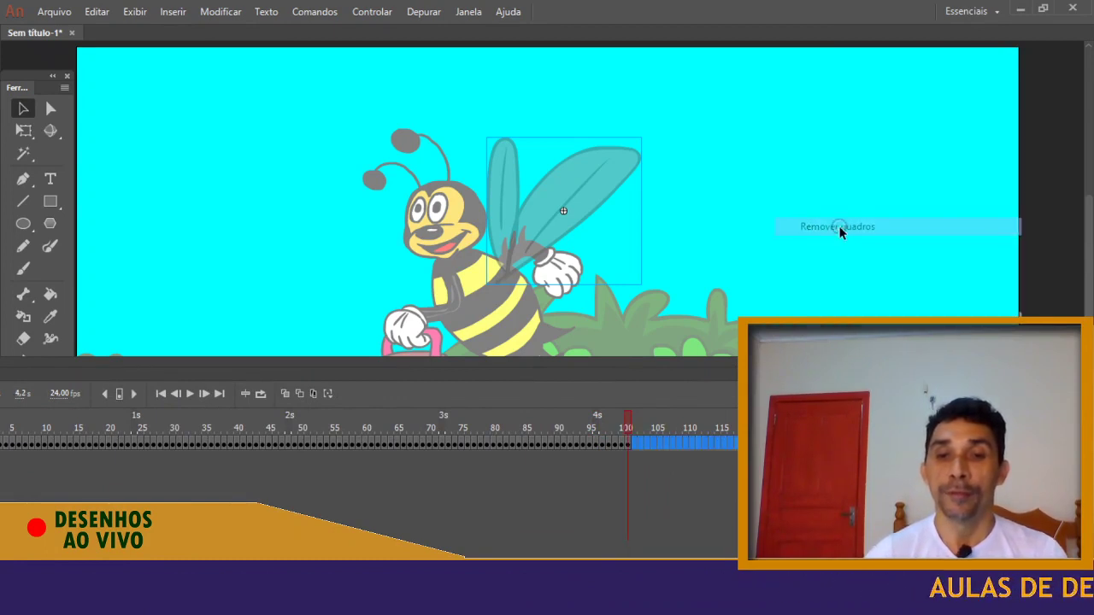
Return the playhead to frame 1, reposition the timeline over the stage and lock Camada_1
{"action": "left_click_drag", "start_coordinate": [459, 422], "coordinate": [33, 419]}
{"action": "left_click_drag", "start_coordinate": [167, 361], "coordinate": [613, 314]}
{"action": "left_click_drag", "start_coordinate": [485, 377], "coordinate": [432, 377]}
{"action": "left_click", "coordinate": [420, 395]}
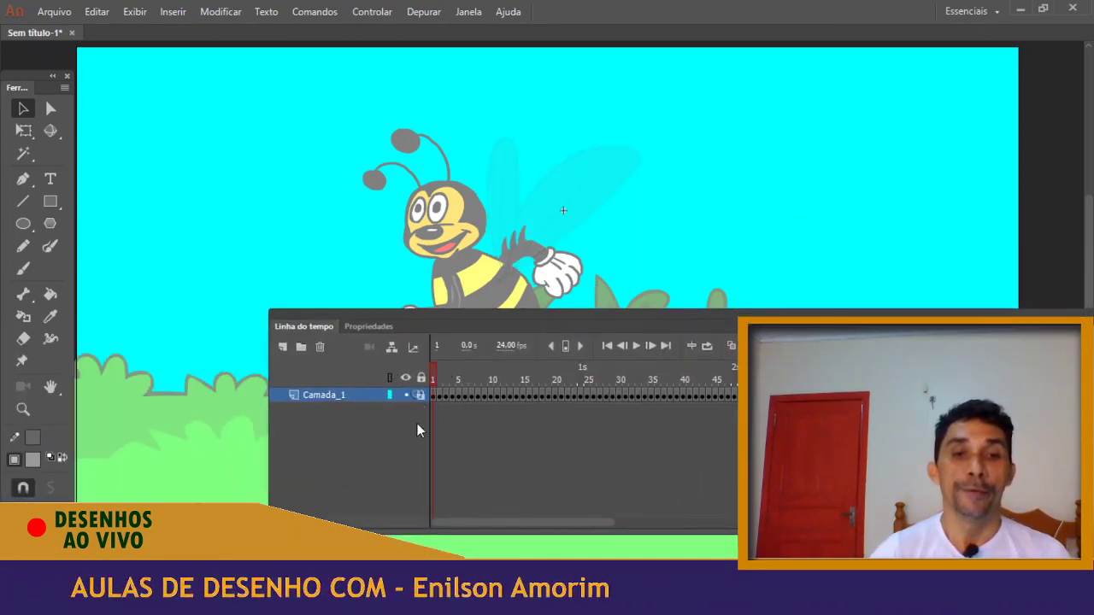
Return to the main scene, test the movie in full screen and close the test player
{"action": "double_click", "coordinate": [248, 202]}
{"action": "left_click_drag", "start_coordinate": [473, 368], "coordinate": [418, 408]}
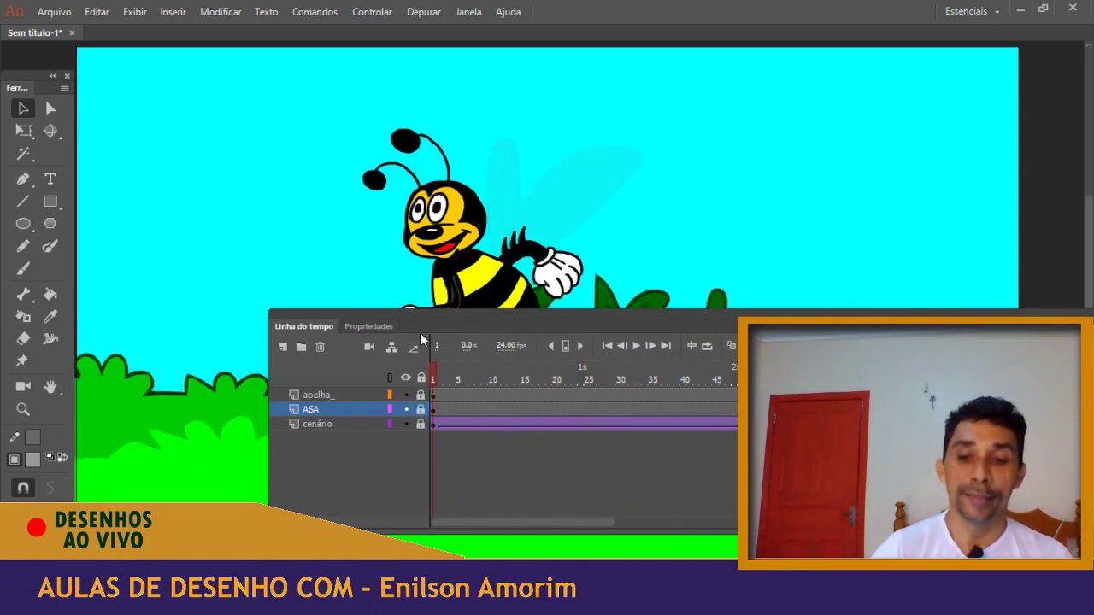
{"action": "key", "text": "ctrl+Return"}
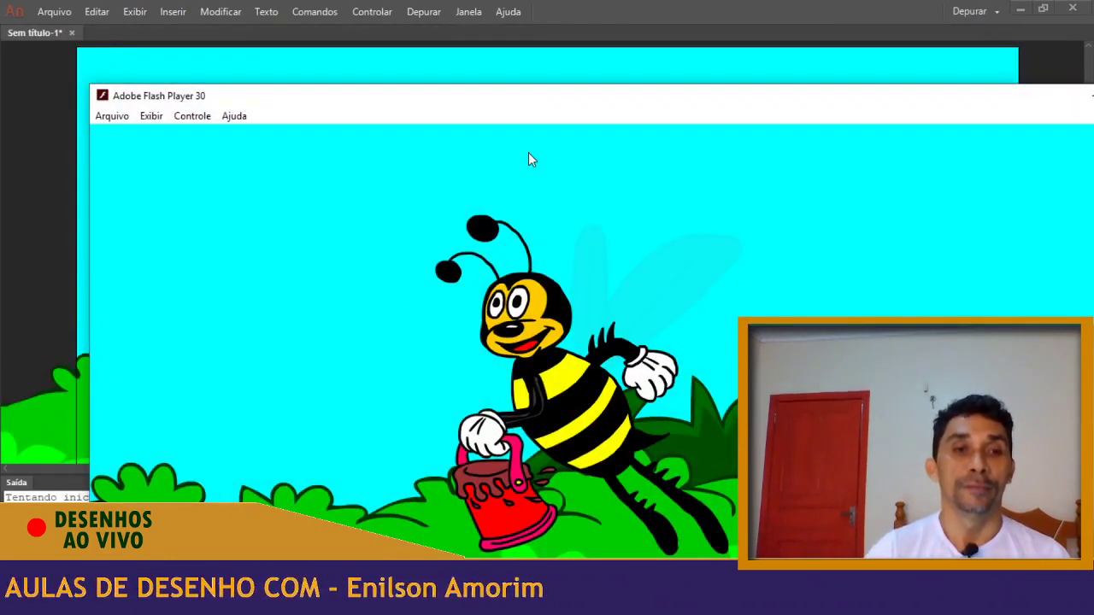
{"action": "left_click", "coordinate": [163, 119]}
{"action": "left_click", "coordinate": [115, 224]}
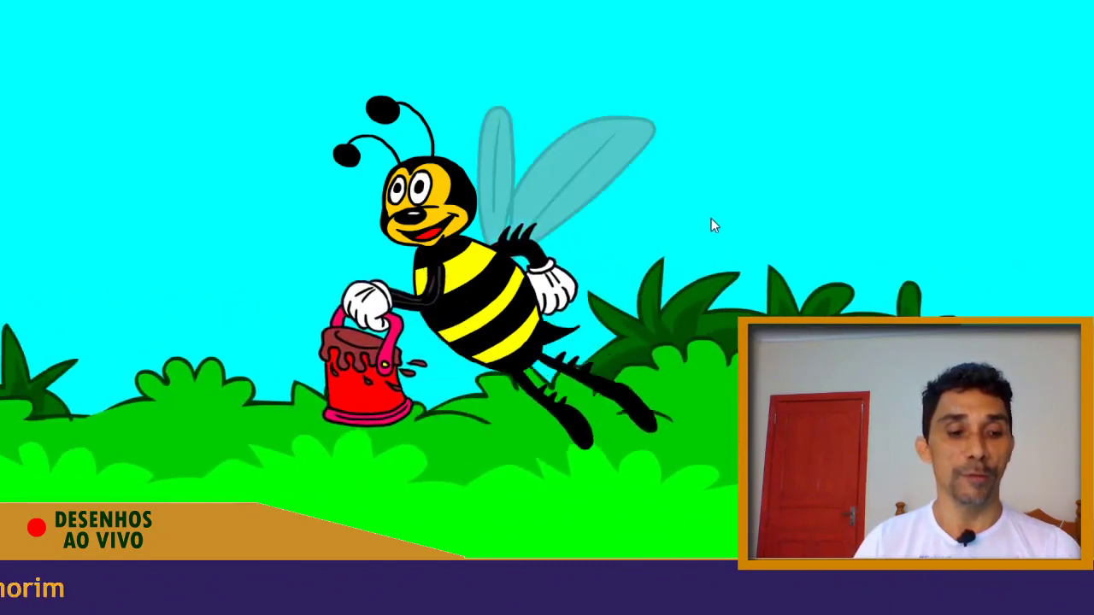
{"action": "key", "text": "Escape"}
{"action": "right_click", "coordinate": [690, 102]}
{"action": "left_click", "coordinate": [730, 126]}
{"action": "left_click", "coordinate": [576, 106]}
{"action": "left_click", "coordinate": [929, 91]}
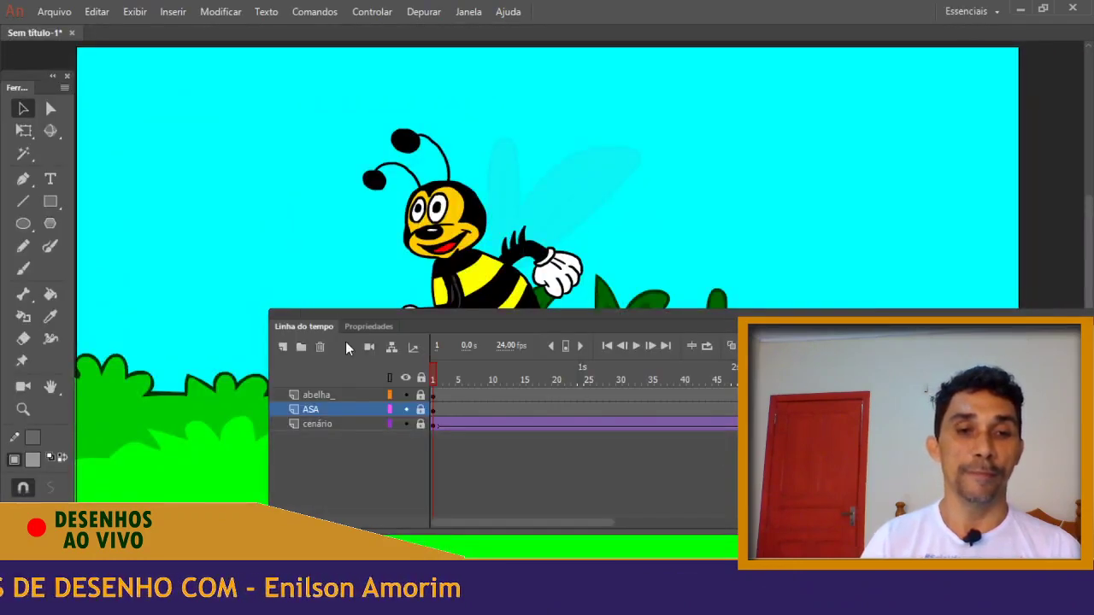
Add a new layer and place it beneath the cenário layer
{"action": "left_click", "coordinate": [309, 394]}
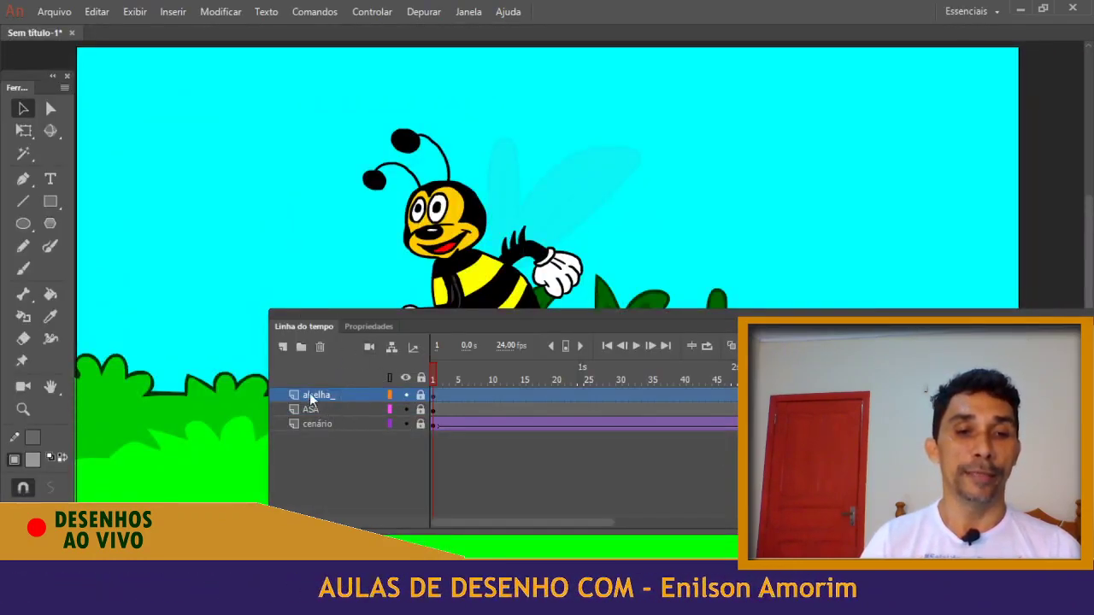
{"action": "left_click", "coordinate": [283, 347]}
{"action": "left_click_drag", "start_coordinate": [494, 322], "coordinate": [475, 421]}
{"action": "left_click_drag", "start_coordinate": [344, 490], "coordinate": [344, 539]}
Sketch four cloud outlines of different sizes in the sky around the bee with the Pencil tool
{"action": "key", "text": "ctrl+minus"}
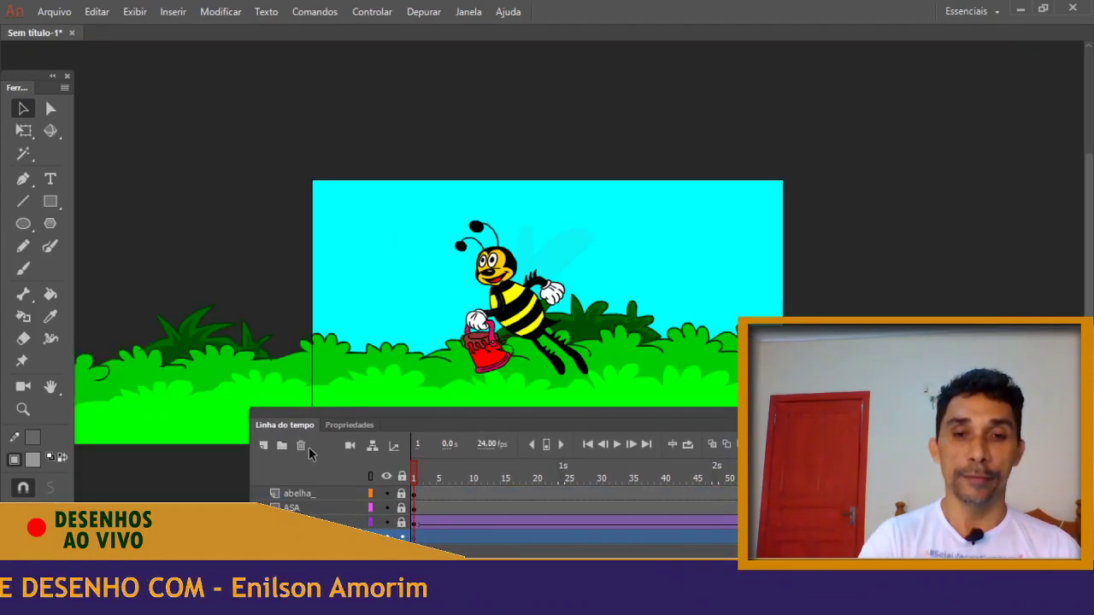
{"action": "left_click", "coordinate": [23, 247]}
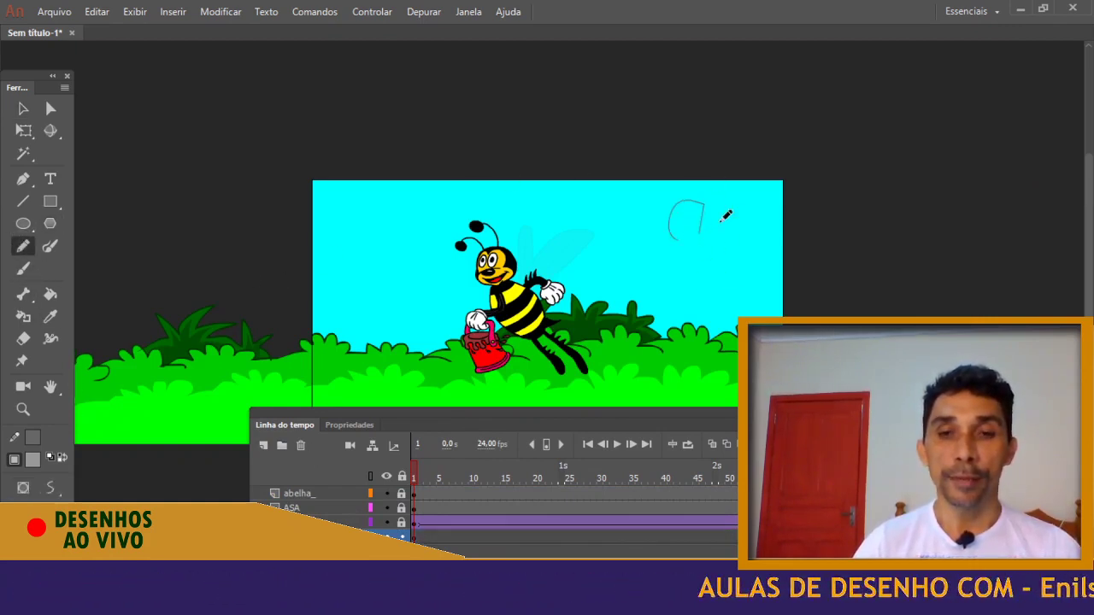
{"action": "key", "text": "ctrl+equal"}
{"action": "left_click_drag", "start_coordinate": [593, 168], "coordinate": [492, 220]}
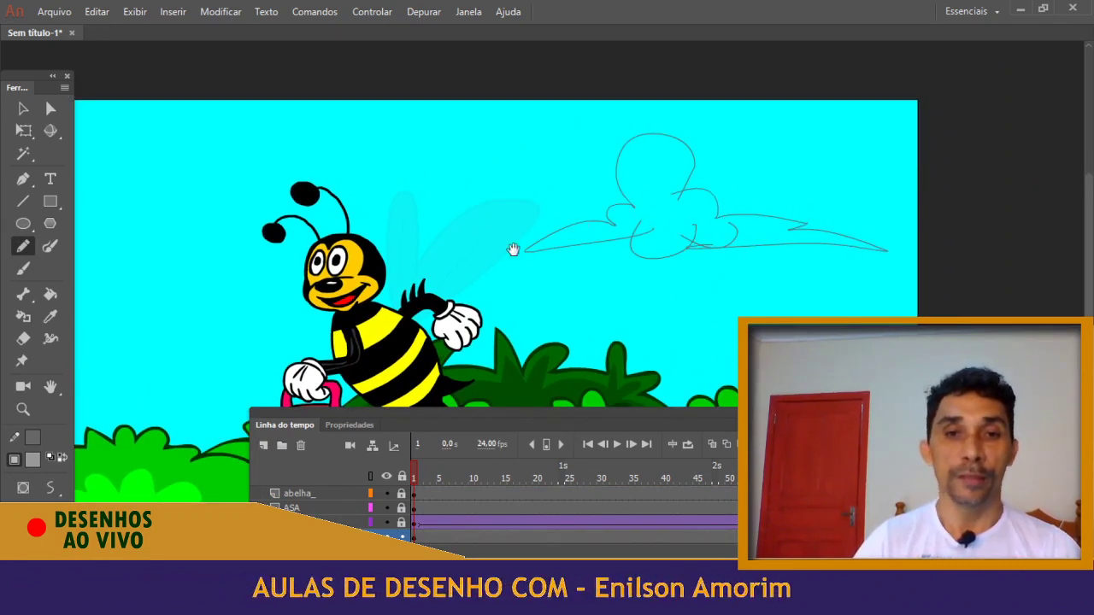
{"action": "left_click_drag", "start_coordinate": [538, 239], "coordinate": [727, 240]}
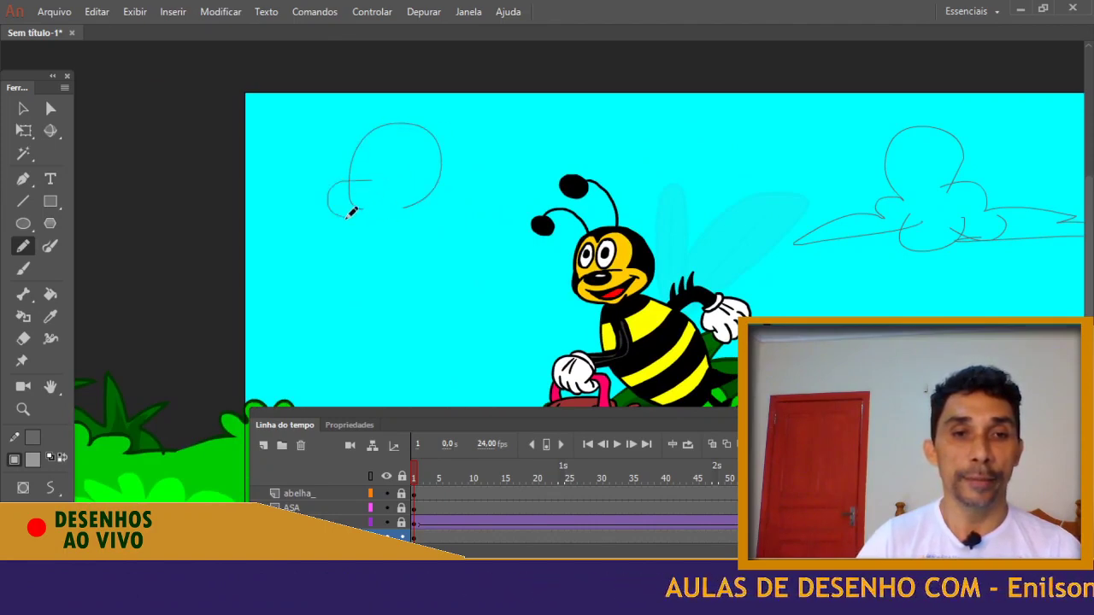
{"action": "mouse_move", "coordinate": [925, 205]}
{"action": "left_mouse_down"}
{"action": "mouse_move", "coordinate": [608, 211]}
{"action": "mouse_move", "coordinate": [466, 197]}
{"action": "left_mouse_up"}
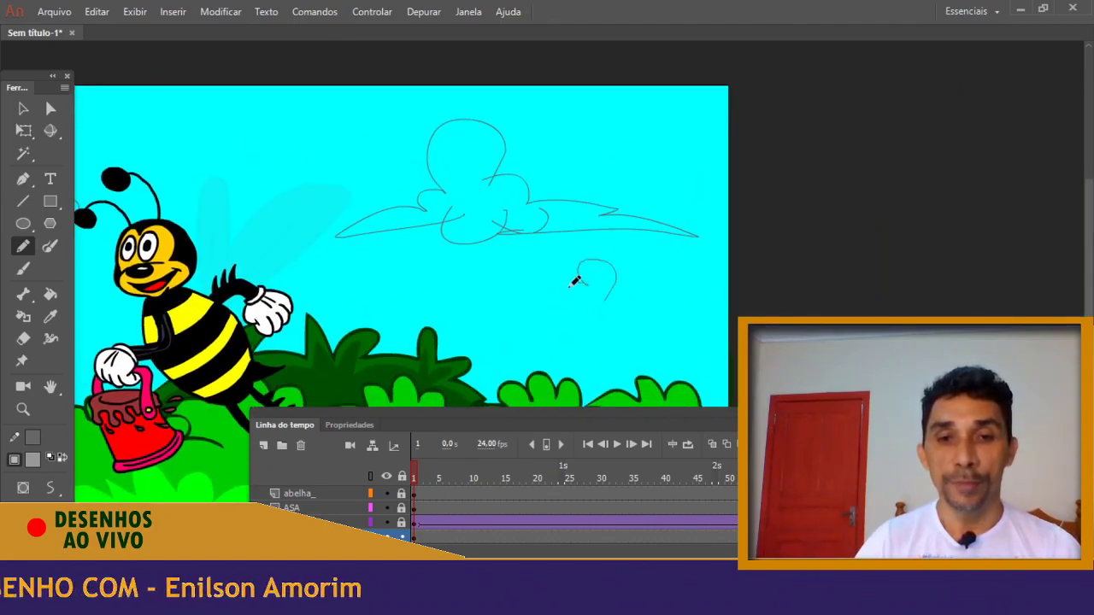
{"action": "left_click_drag", "start_coordinate": [671, 305], "coordinate": [637, 309]}
{"action": "left_click_drag", "start_coordinate": [285, 176], "coordinate": [573, 188]}
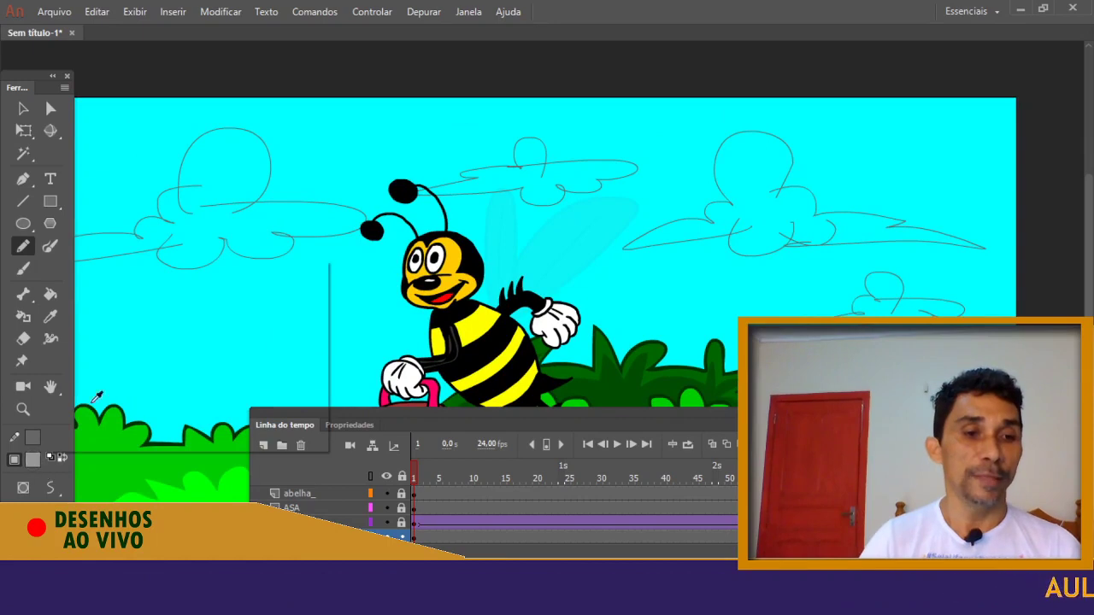
Fill all four cloud outlines with white using the Paint Bucket
{"action": "left_click", "coordinate": [32, 437]}
{"action": "left_click", "coordinate": [95, 357]}
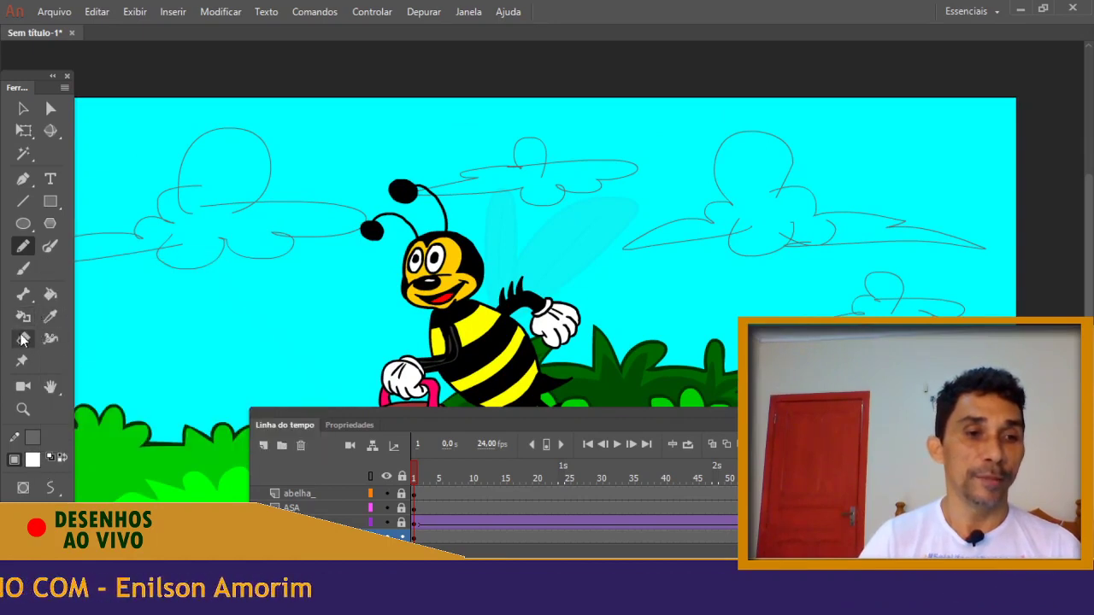
{"action": "left_click", "coordinate": [25, 340]}
{"action": "left_click", "coordinate": [51, 294]}
{"action": "left_click", "coordinate": [224, 252]}
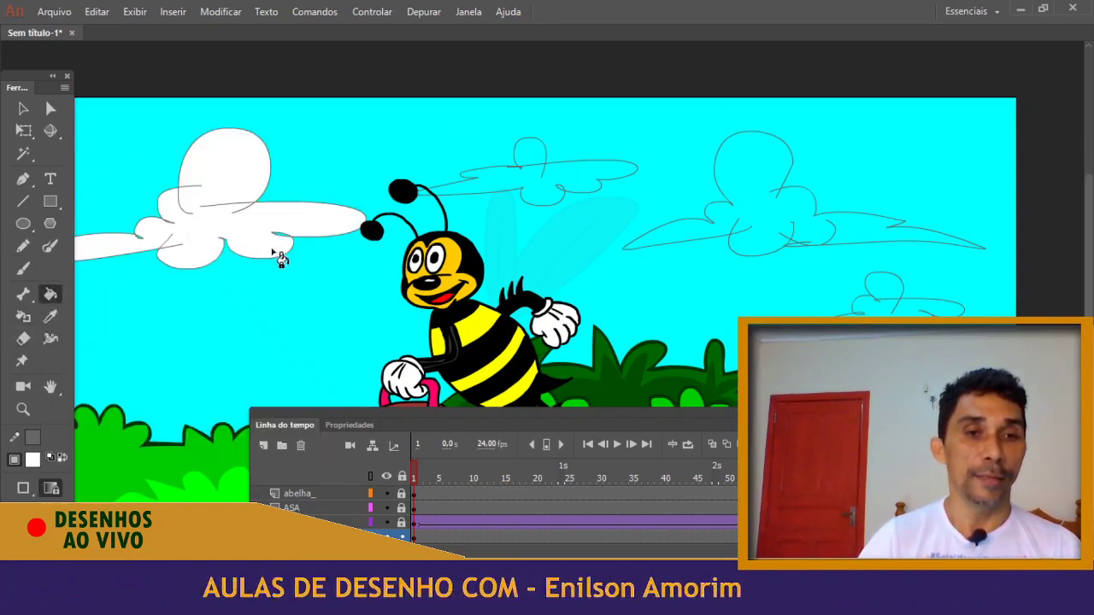
{"action": "left_click", "coordinate": [558, 190]}
{"action": "left_click", "coordinate": [755, 225]}
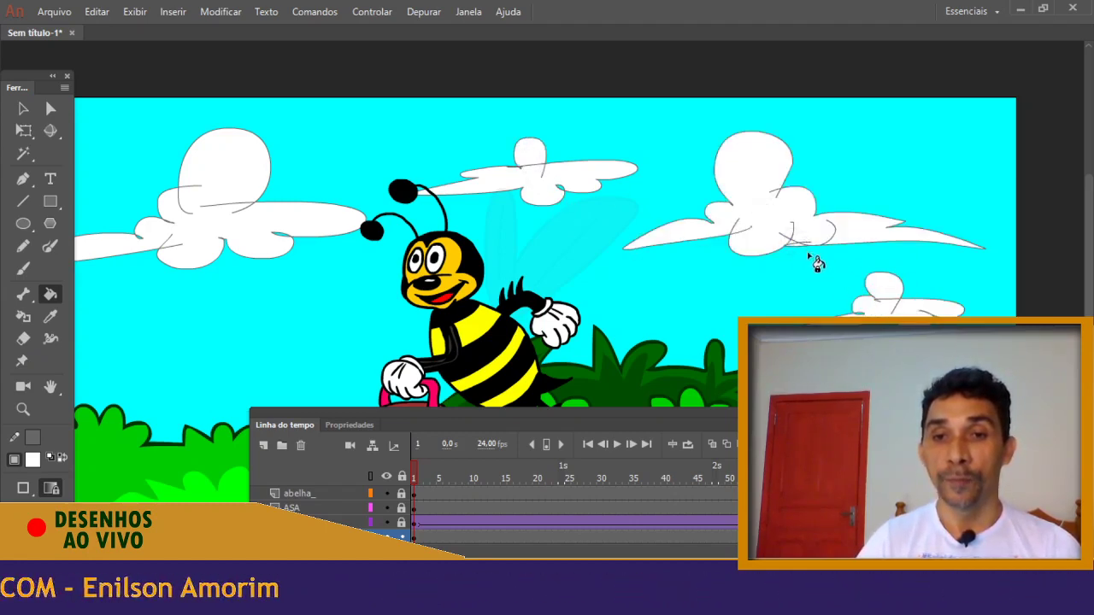
{"action": "left_click_drag", "start_coordinate": [342, 244], "coordinate": [479, 212]}
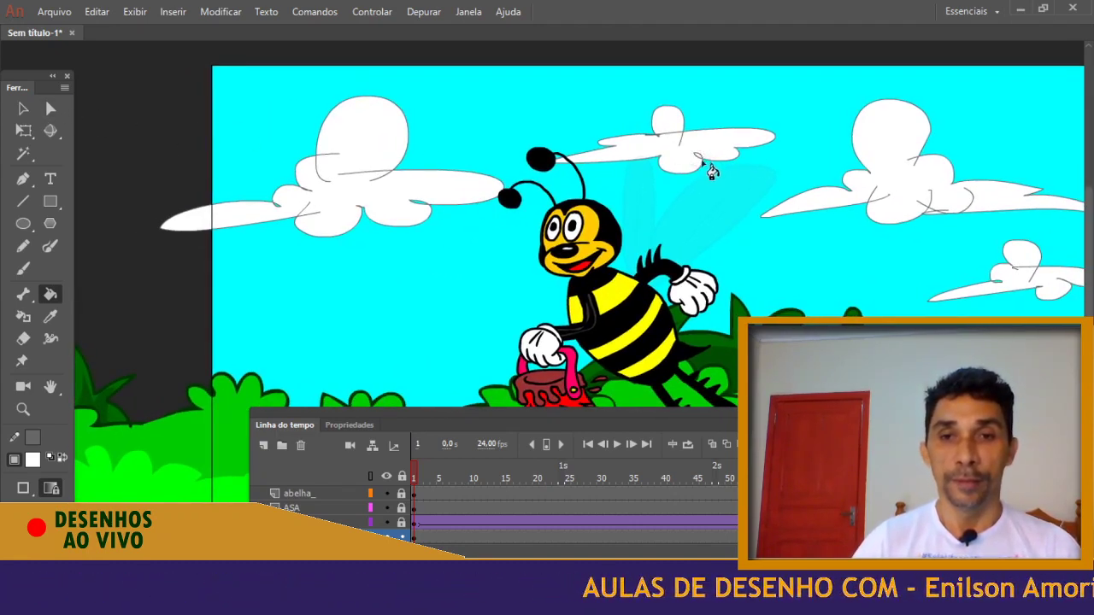
Select all the clouds and set their stroke to none
{"action": "key", "text": "ctrl+minus"}
{"action": "left_click", "coordinate": [24, 110]}
{"action": "left_click_drag", "start_coordinate": [198, 120], "coordinate": [923, 374]}
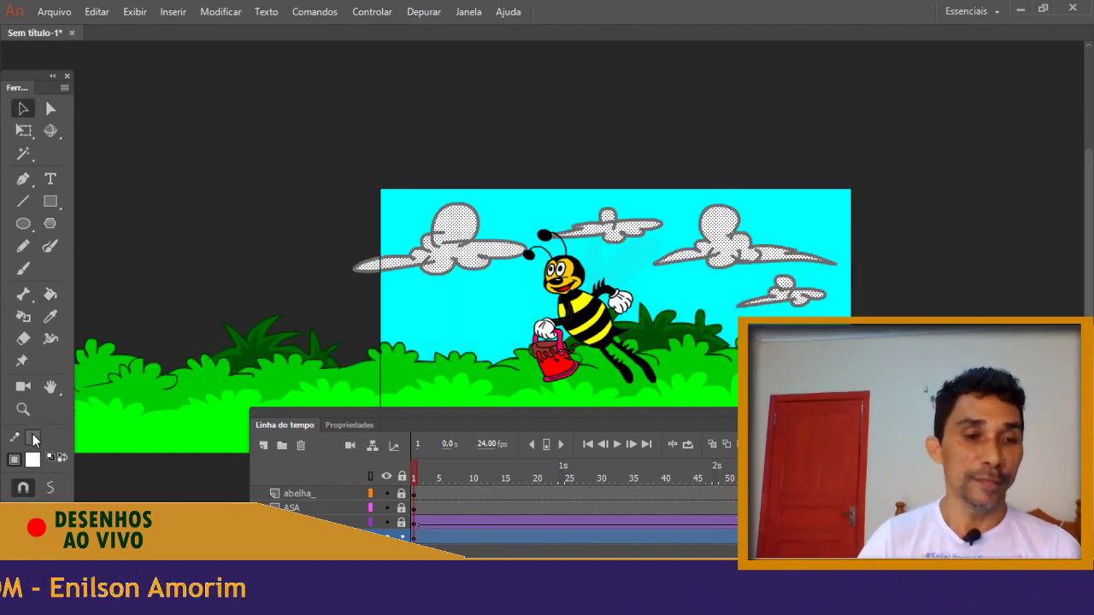
{"action": "left_click", "coordinate": [299, 246]}
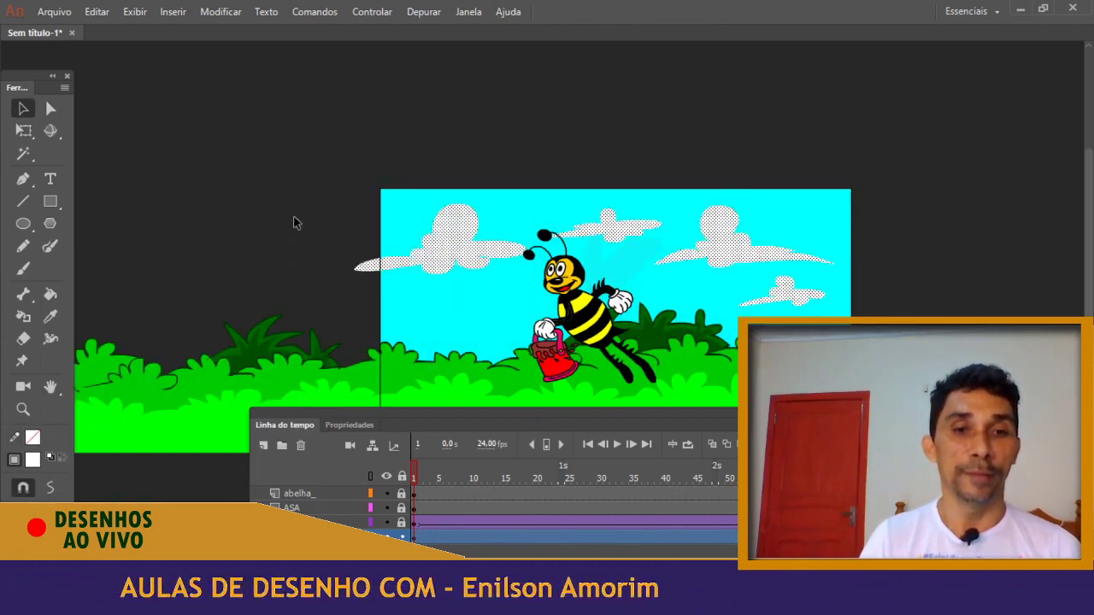
Convert the selected clouds into a graphic symbol and shift it left so it partly overhangs the stage's left edge
{"action": "left_click", "coordinate": [293, 214]}
{"action": "left_click", "coordinate": [225, 11]}
{"action": "left_click", "coordinate": [255, 54]}
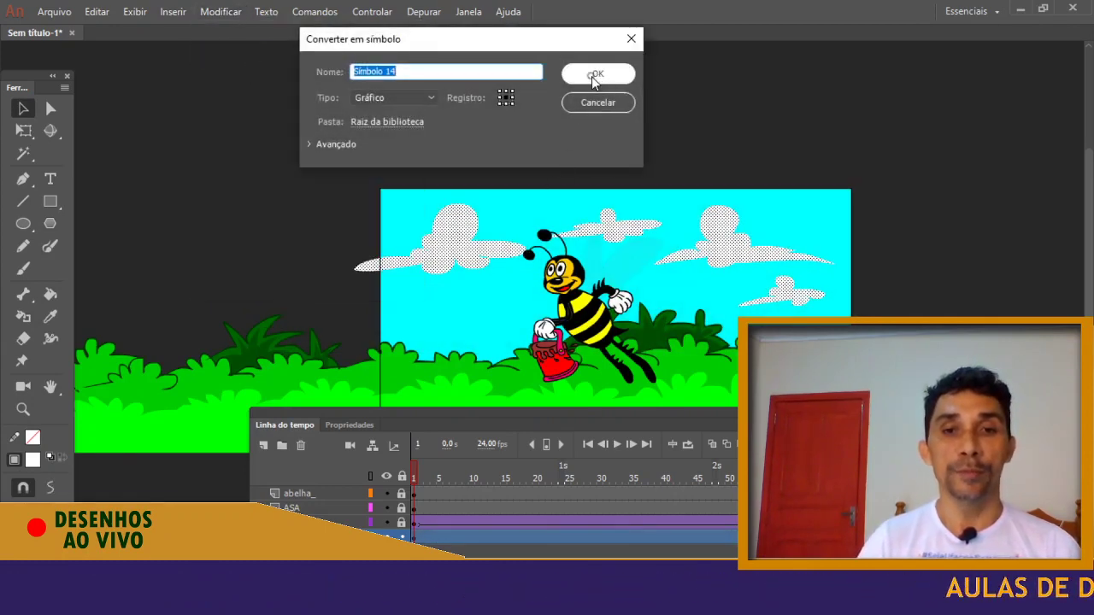
{"action": "left_click", "coordinate": [593, 75]}
{"action": "left_click_drag", "start_coordinate": [745, 257], "coordinate": [516, 250]}
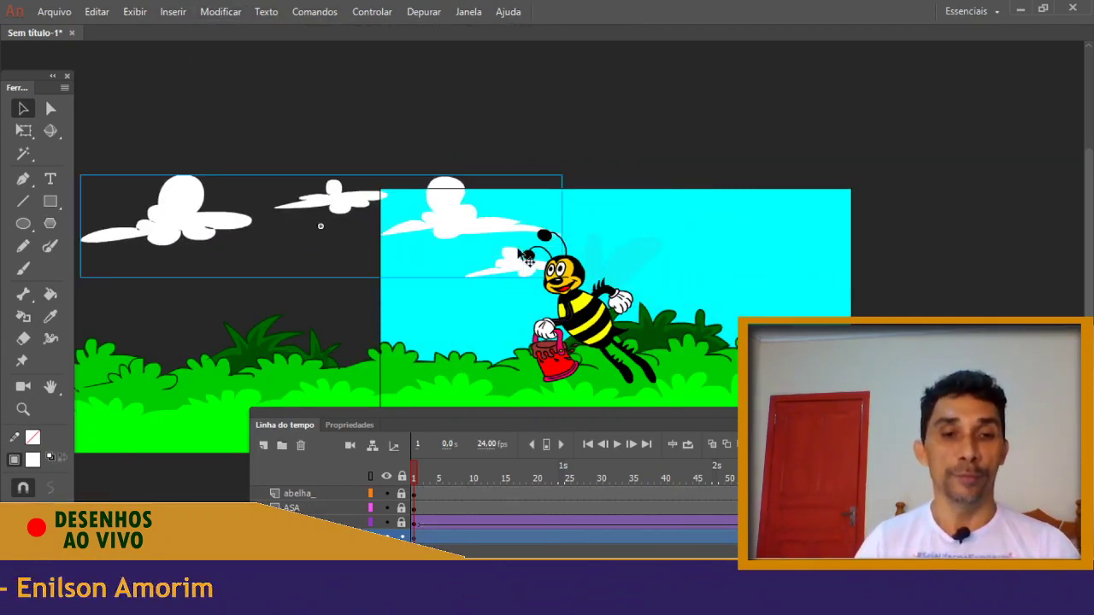
Duplicate the cloud symbol, shrink the copy and place it in the right part of the sky
{"action": "key", "text": "ctrl+c"}
{"action": "key", "text": "ctrl+v"}
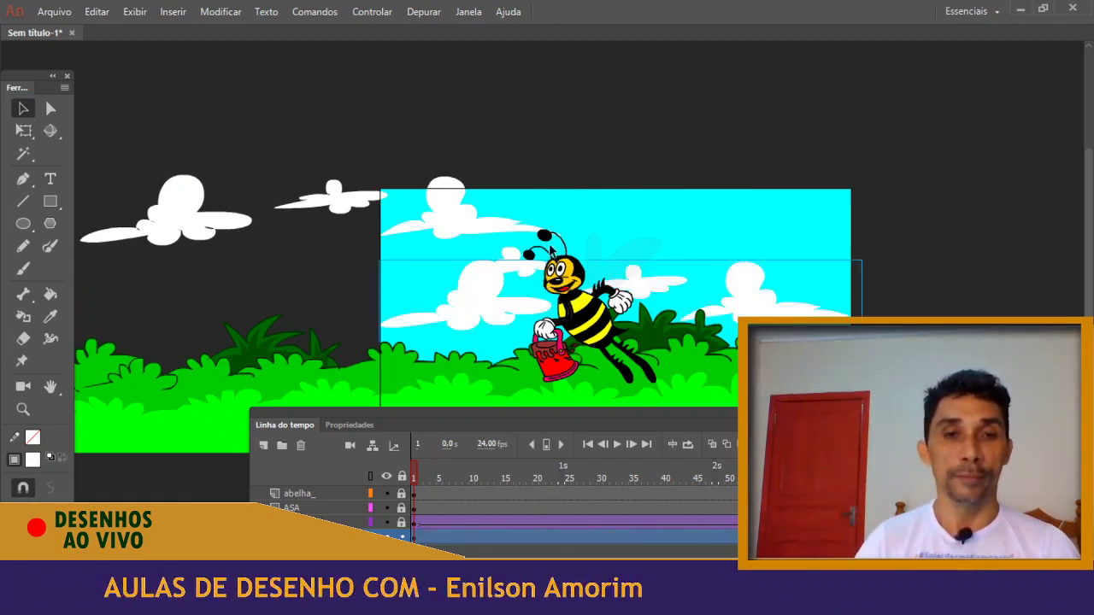
{"action": "left_click_drag", "start_coordinate": [491, 295], "coordinate": [725, 242]}
{"action": "left_click_drag", "start_coordinate": [936, 265], "coordinate": [760, 181]}
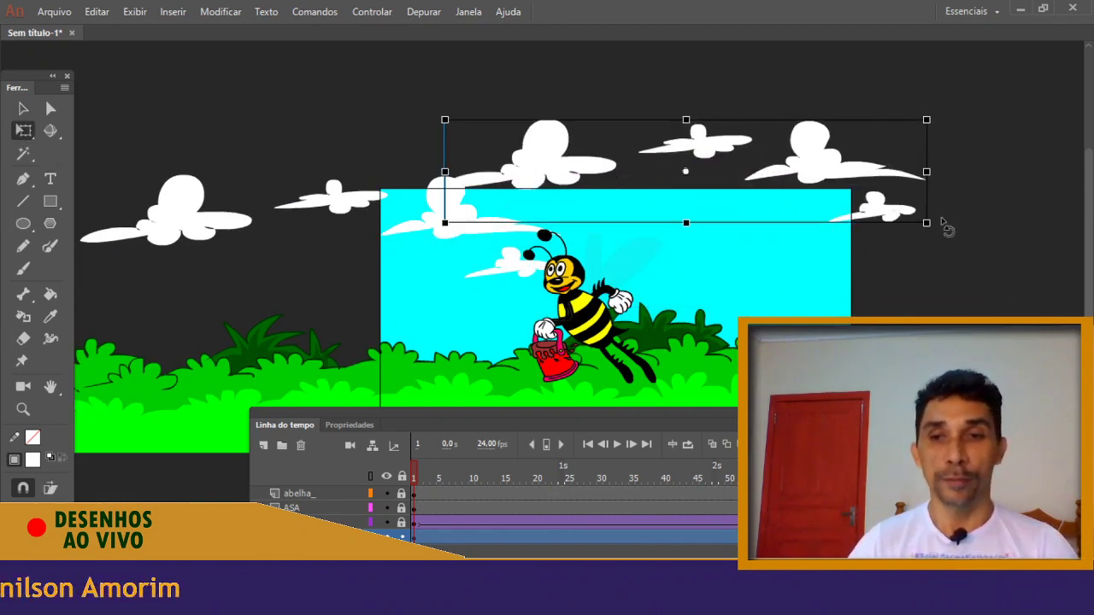
{"action": "left_click_drag", "start_coordinate": [855, 198], "coordinate": [861, 266]}
{"action": "left_click", "coordinate": [850, 162]}
Select the large and small cloud sets and combine them into a single object
{"action": "key", "text": "ctrl+minus"}
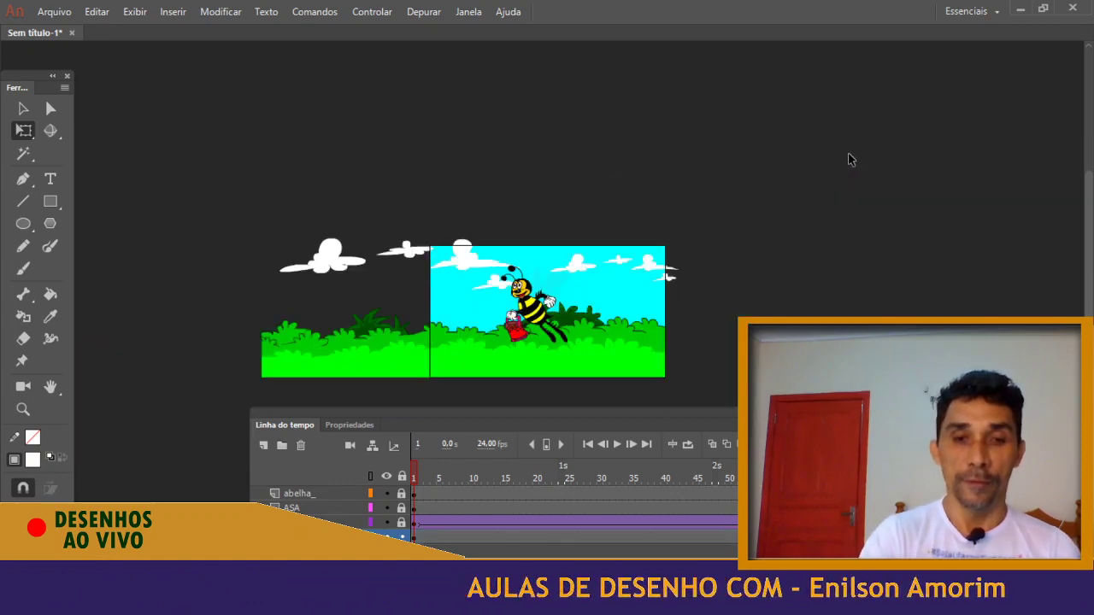
{"action": "left_click_drag", "start_coordinate": [453, 224], "coordinate": [733, 296]}
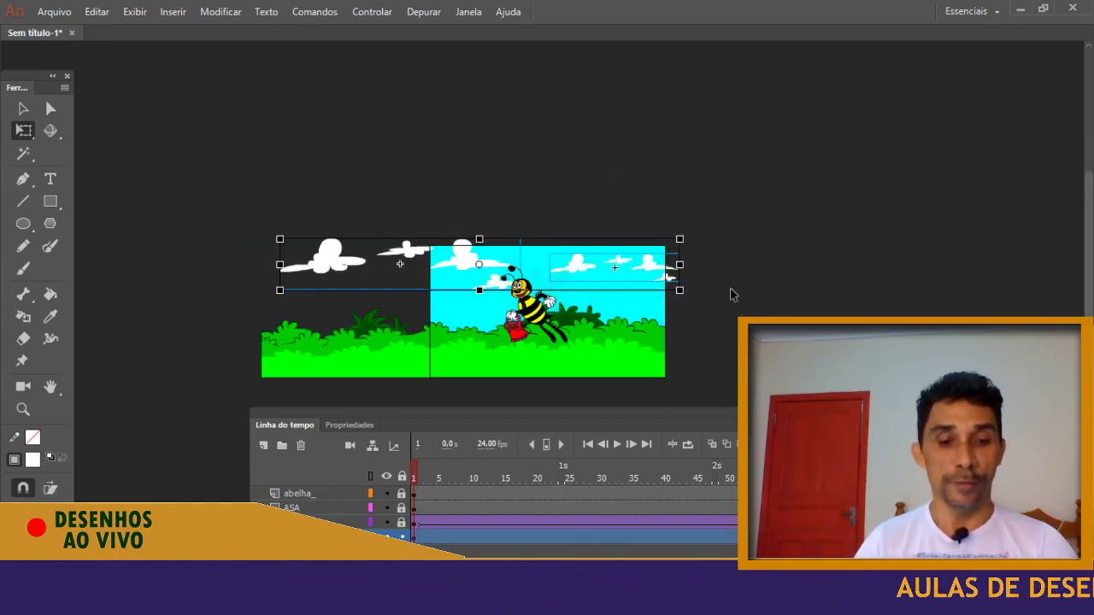
{"action": "left_click_drag", "start_coordinate": [722, 415], "coordinate": [632, 391]}
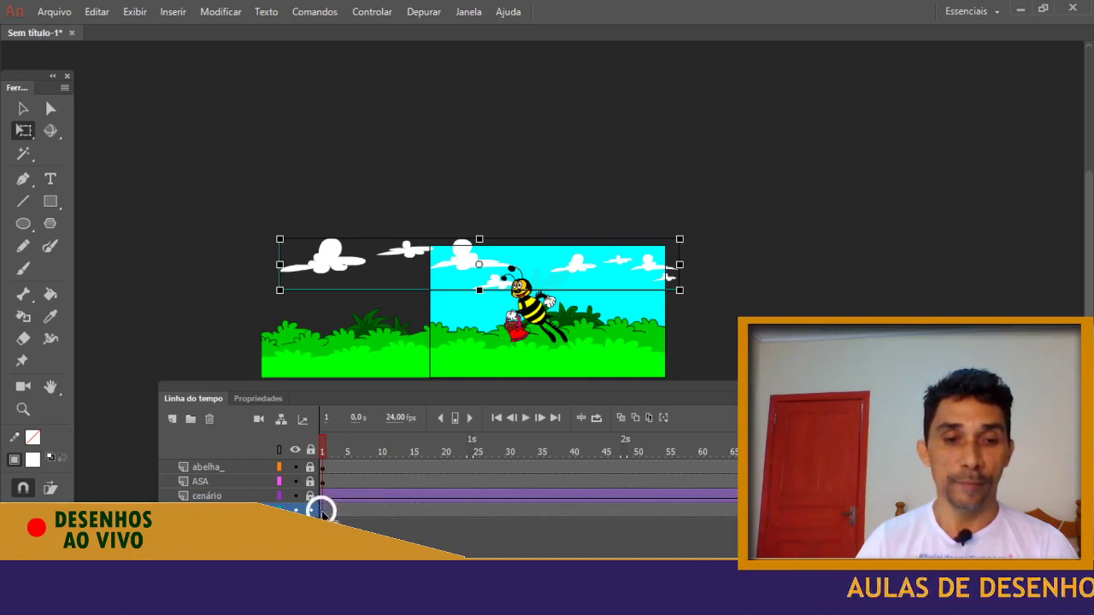
Copy frame 1 of the cloud layer to frame 101 and move the clouds there just beyond the stage's right edge
{"action": "right_click", "coordinate": [323, 512]}
{"action": "left_click", "coordinate": [376, 289]}
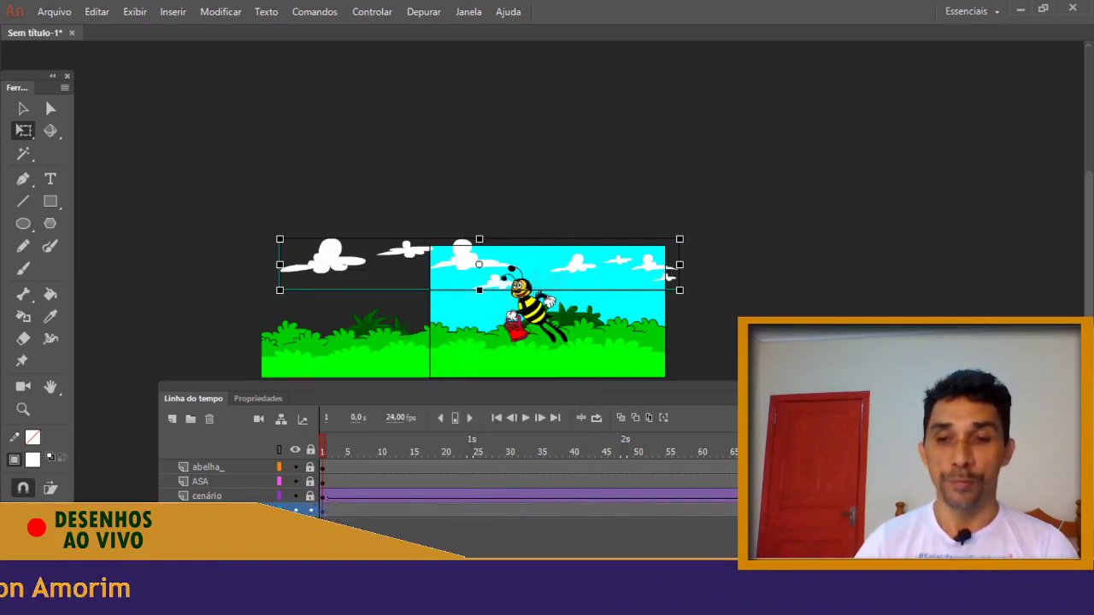
{"action": "left_click", "coordinate": [963, 511]}
{"action": "right_click", "coordinate": [963, 511]}
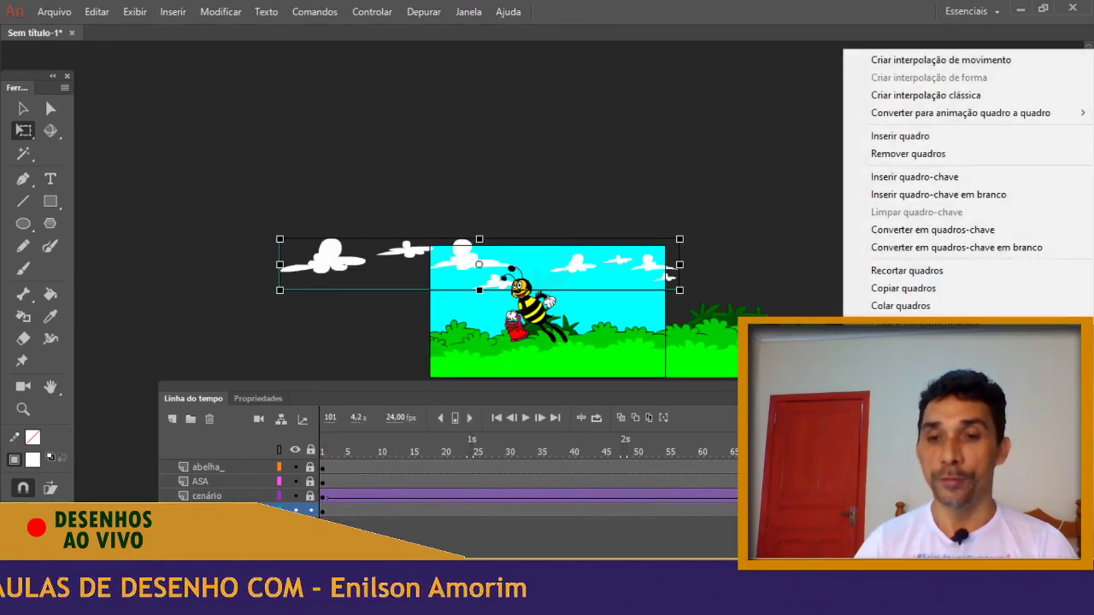
{"action": "left_click", "coordinate": [925, 306]}
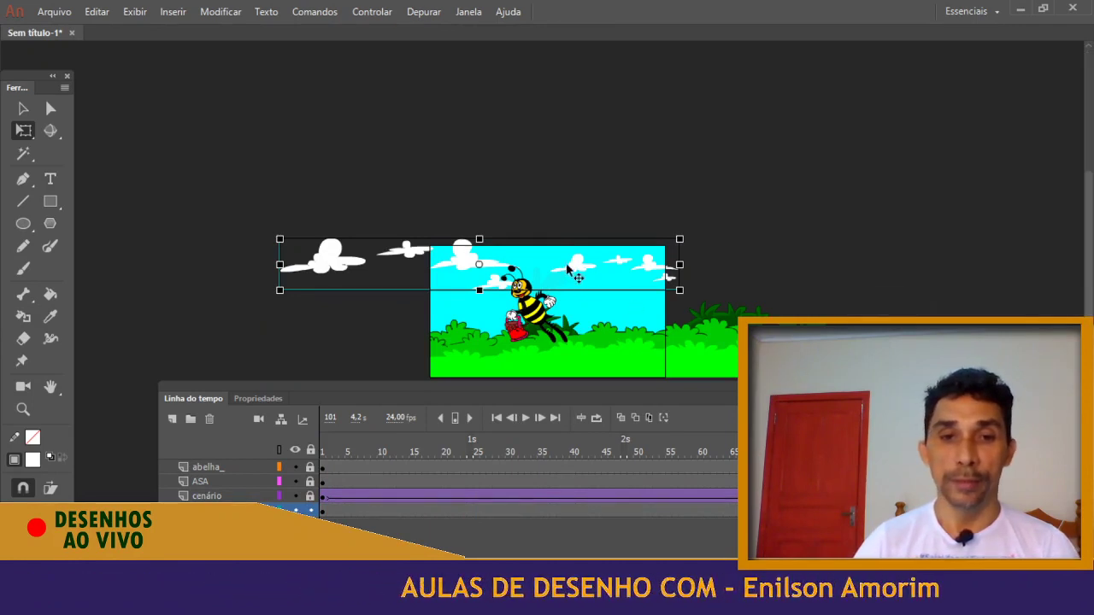
{"action": "left_click_drag", "start_coordinate": [605, 288], "coordinate": [736, 308]}
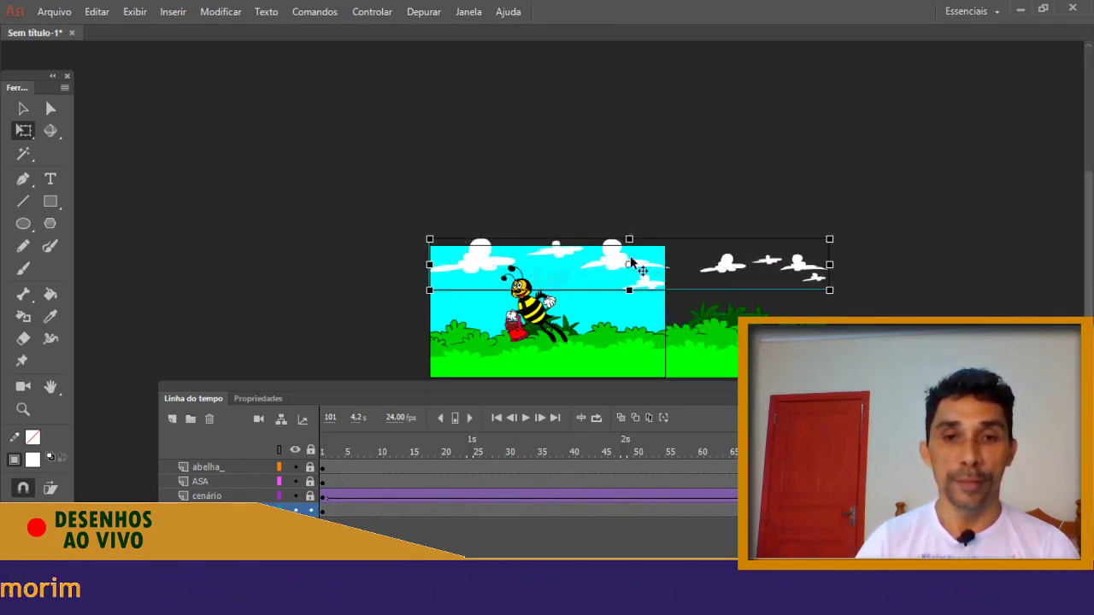
{"action": "left_click_drag", "start_coordinate": [634, 306], "coordinate": [866, 300]}
Create a classic tween between frames 1 and 101 of the cloud layer and play it back
{"action": "left_click", "coordinate": [642, 511]}
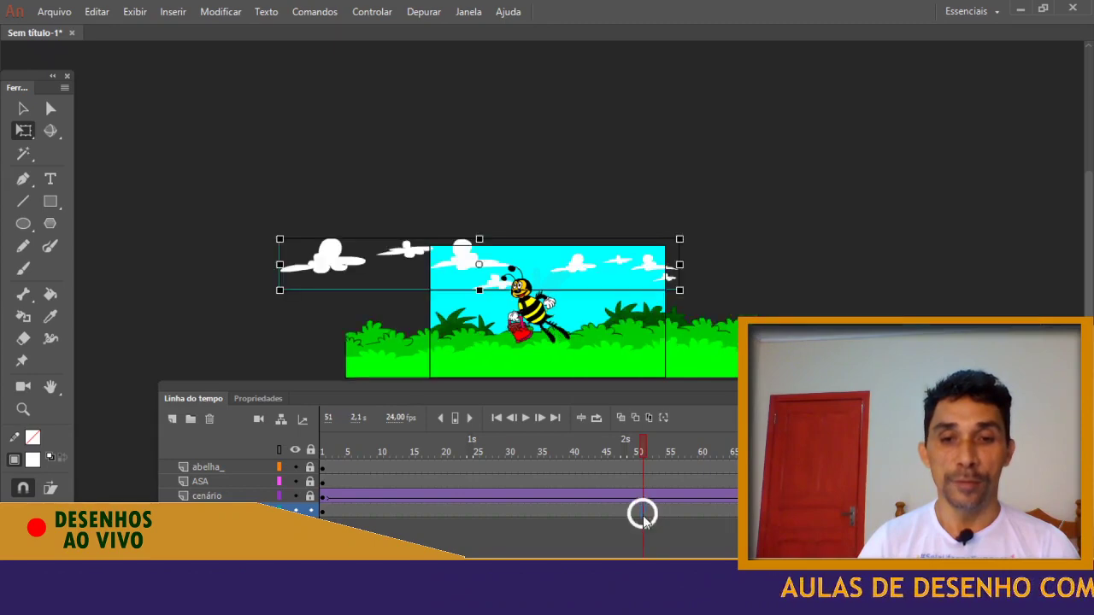
{"action": "right_click", "coordinate": [642, 511]}
{"action": "left_click", "coordinate": [720, 99]}
{"action": "left_click_drag", "start_coordinate": [643, 448], "coordinate": [518, 449]}
{"action": "key", "text": "Return"}
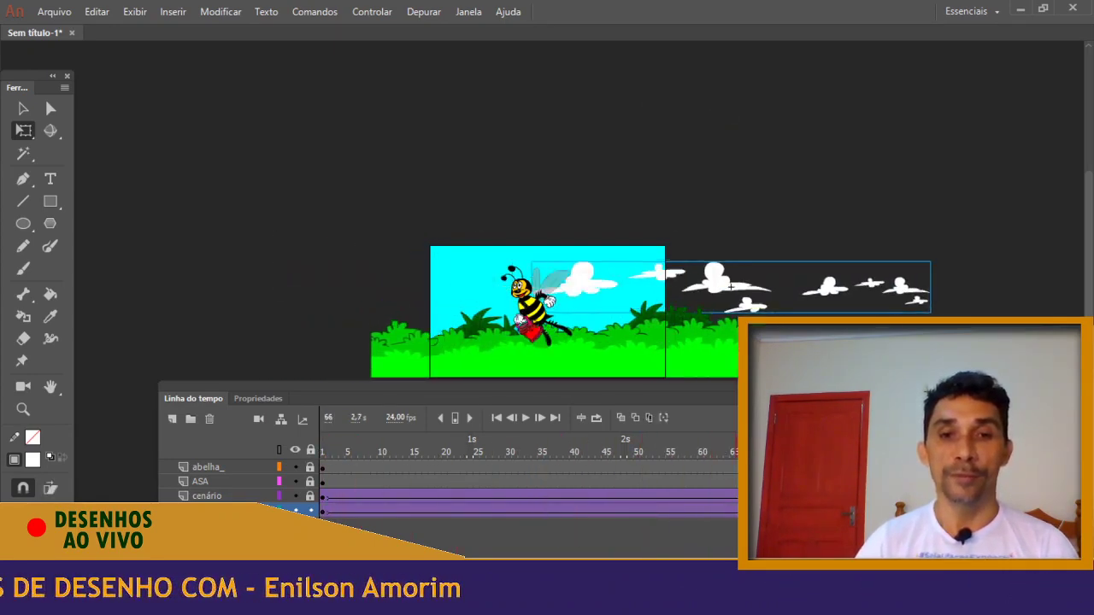
Test the movie, watch the bee animation in full screen, and close the preview
{"action": "key", "text": "ctrl+Return"}
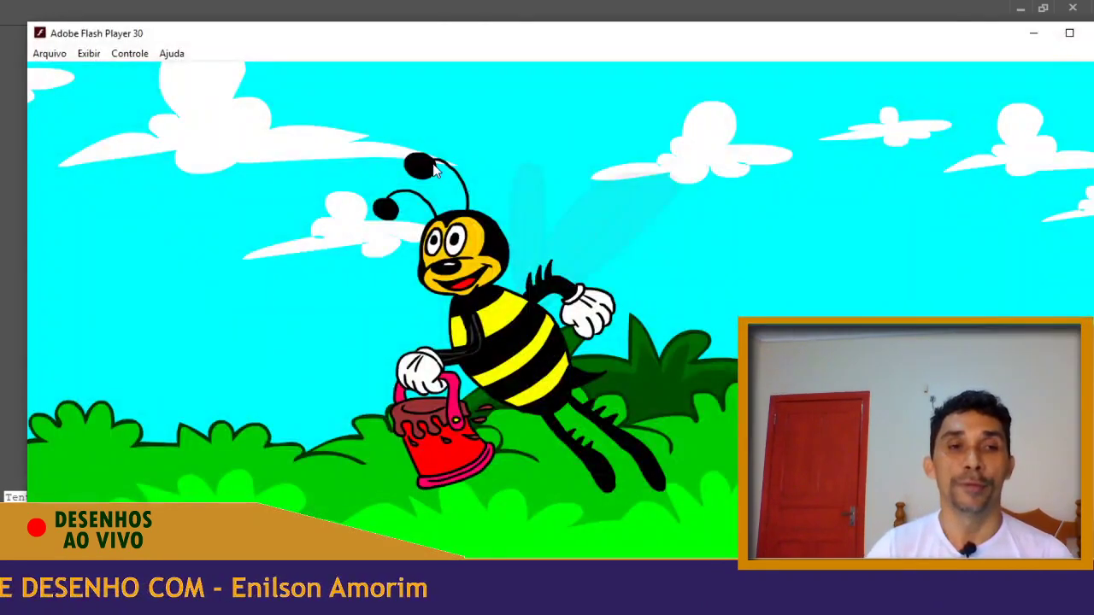
{"action": "left_click", "coordinate": [89, 53]}
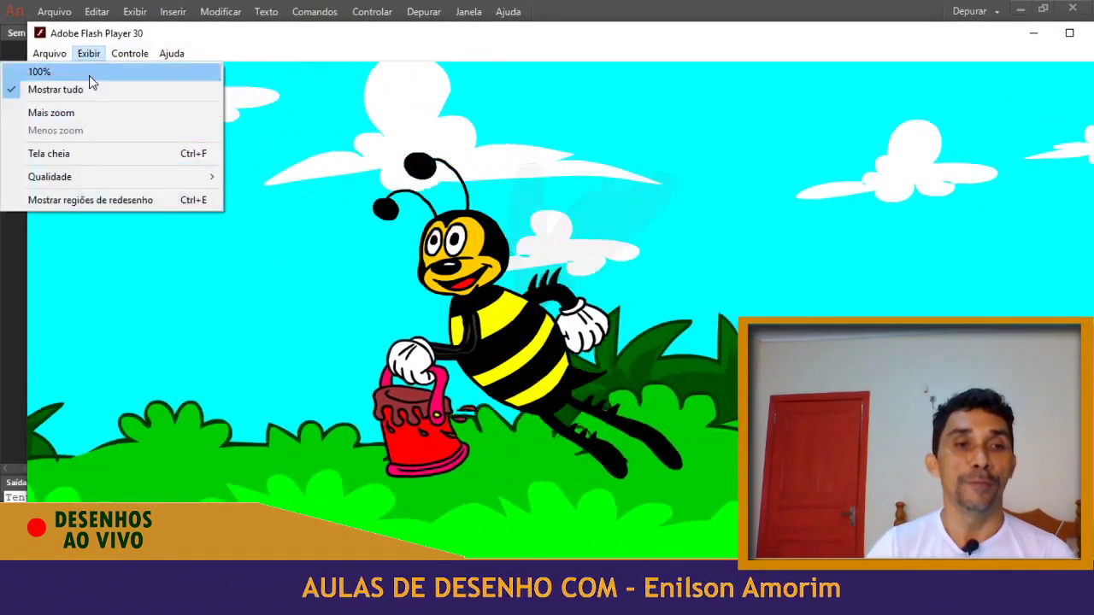
{"action": "left_click", "coordinate": [69, 155]}
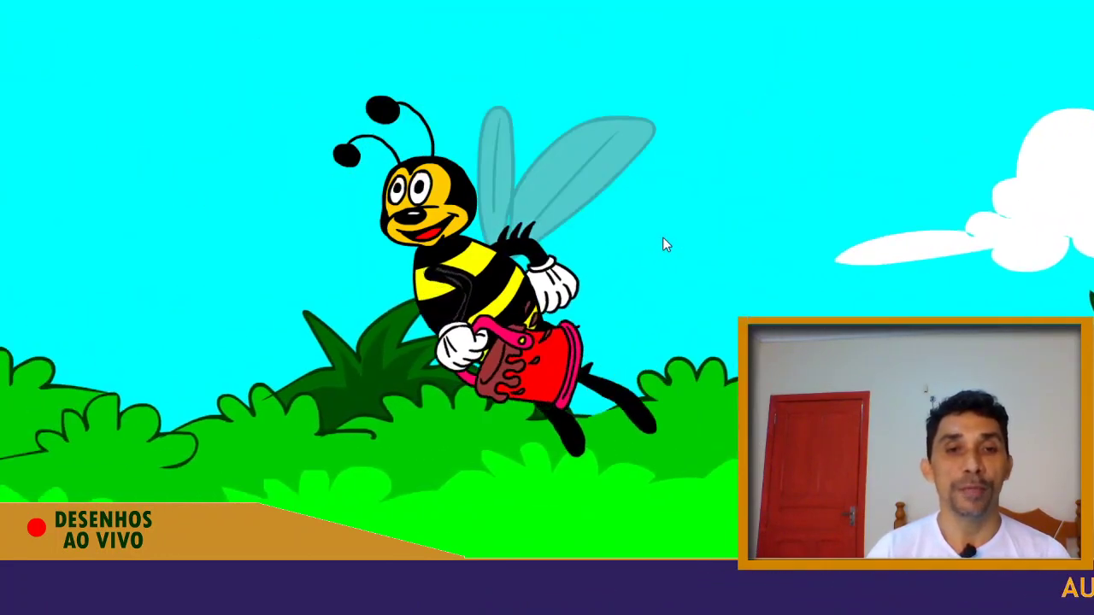
{"action": "key", "text": "Escape"}
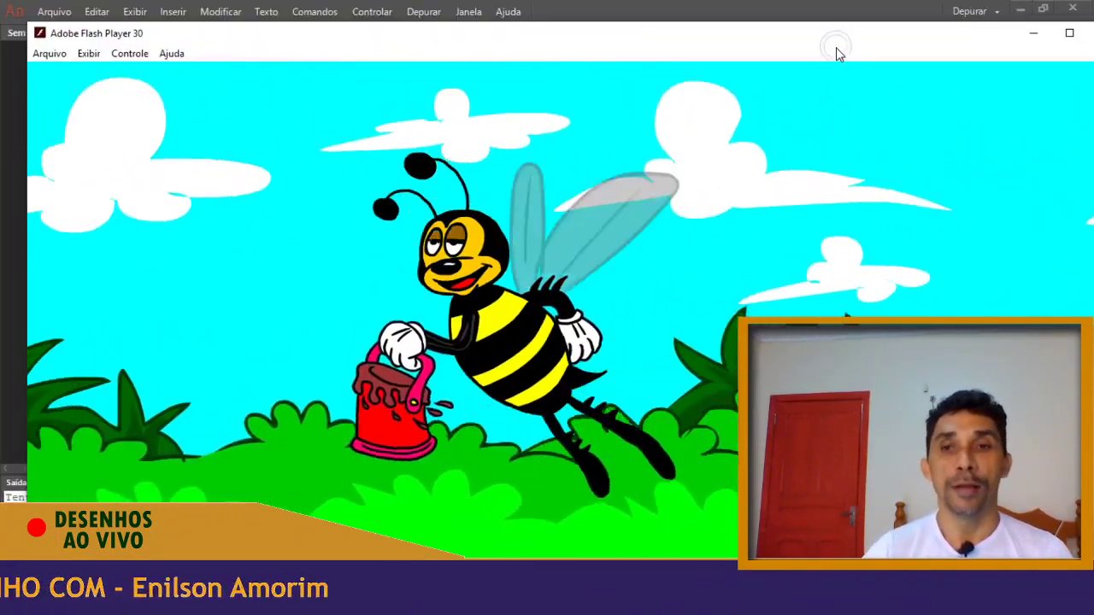
{"action": "right_click", "coordinate": [866, 39]}
{"action": "left_click", "coordinate": [902, 67]}
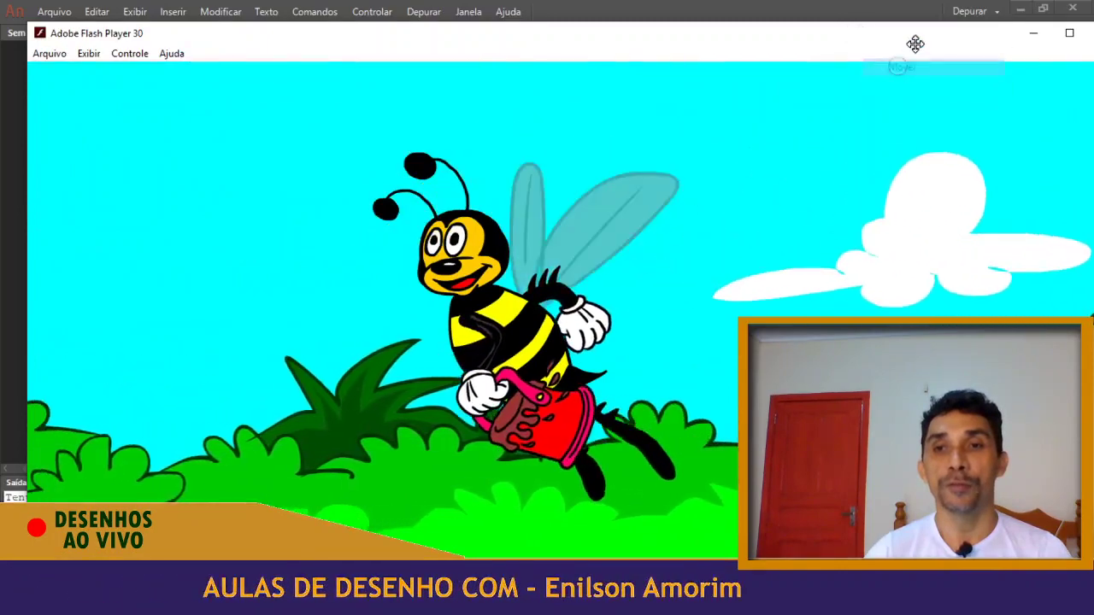
{"action": "left_click", "coordinate": [764, 49]}
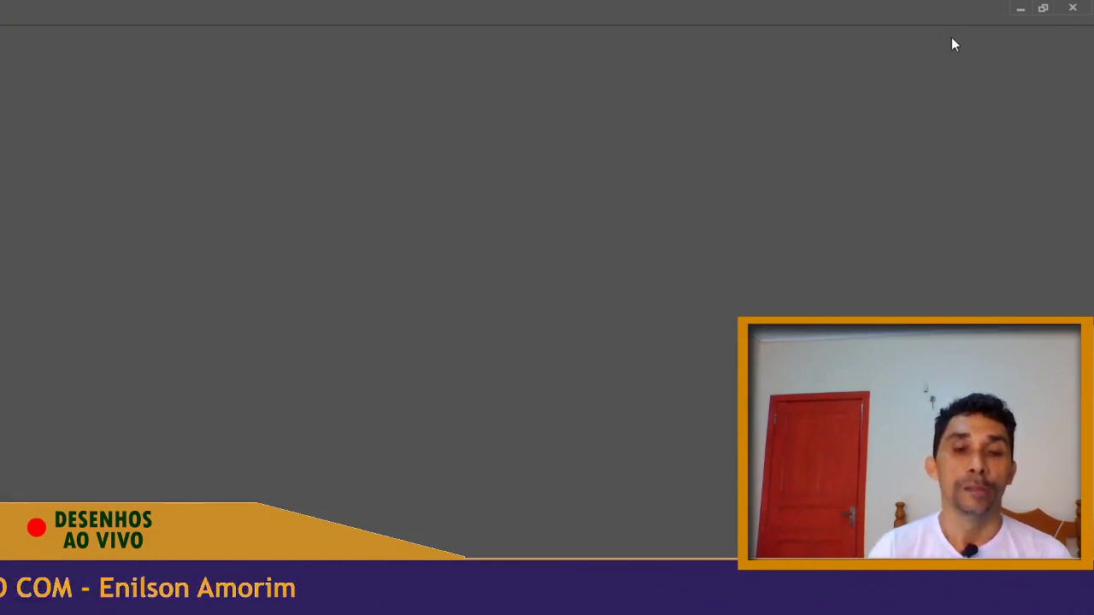
{"action": "key", "text": "ctrl+w"}
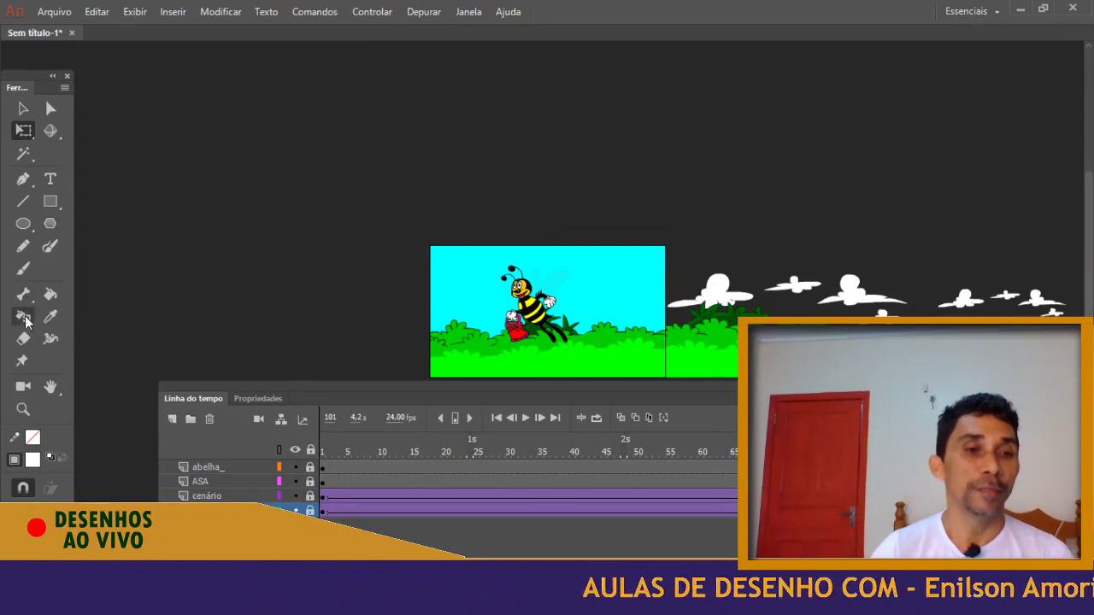
Add a camera to the scene and copy frame 1 of the Camera layer to frame 31
{"action": "left_click", "coordinate": [23, 389]}
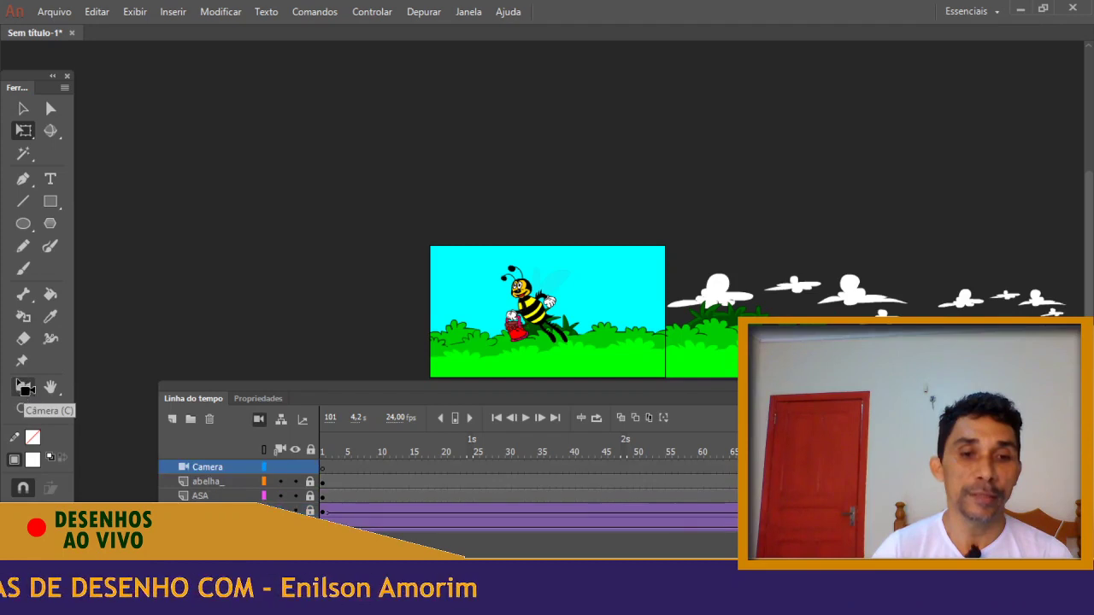
{"action": "left_click", "coordinate": [322, 469]}
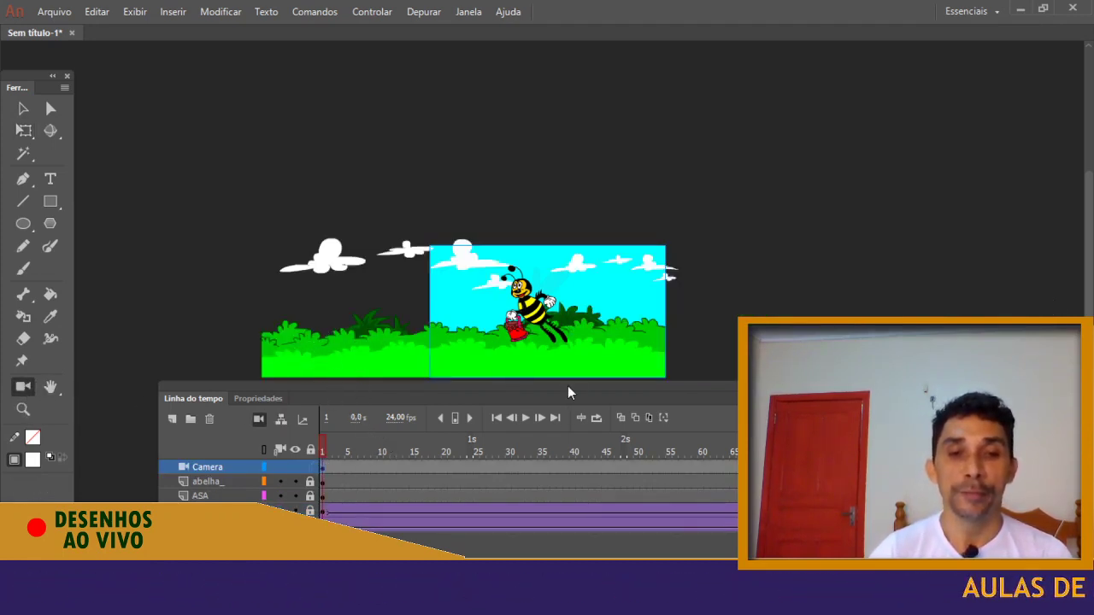
{"action": "right_click", "coordinate": [323, 470]}
{"action": "left_click", "coordinate": [322, 470]}
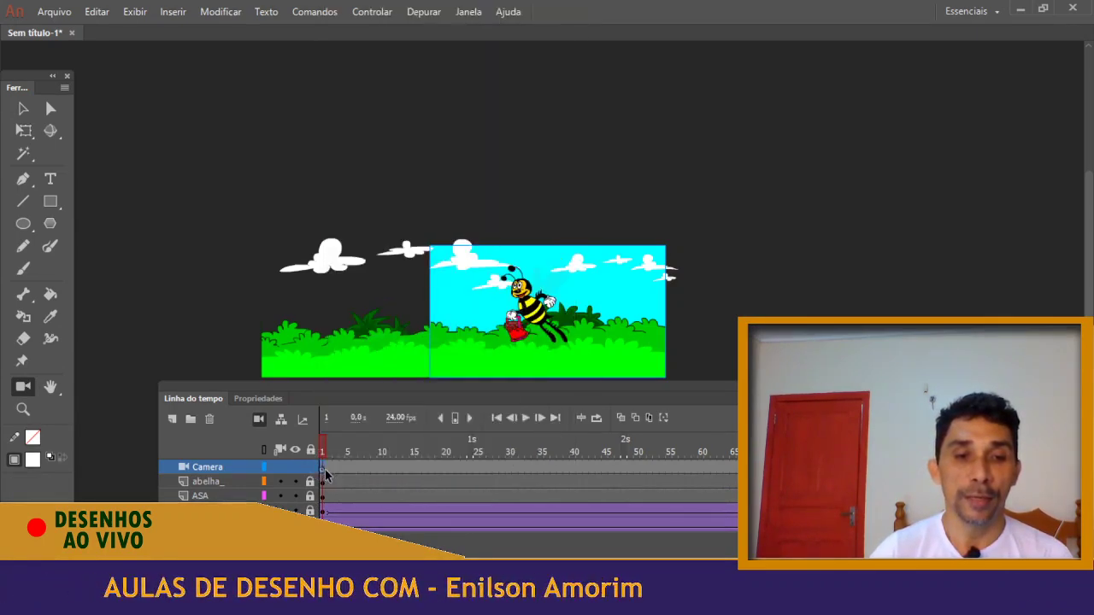
{"action": "right_click", "coordinate": [323, 470]}
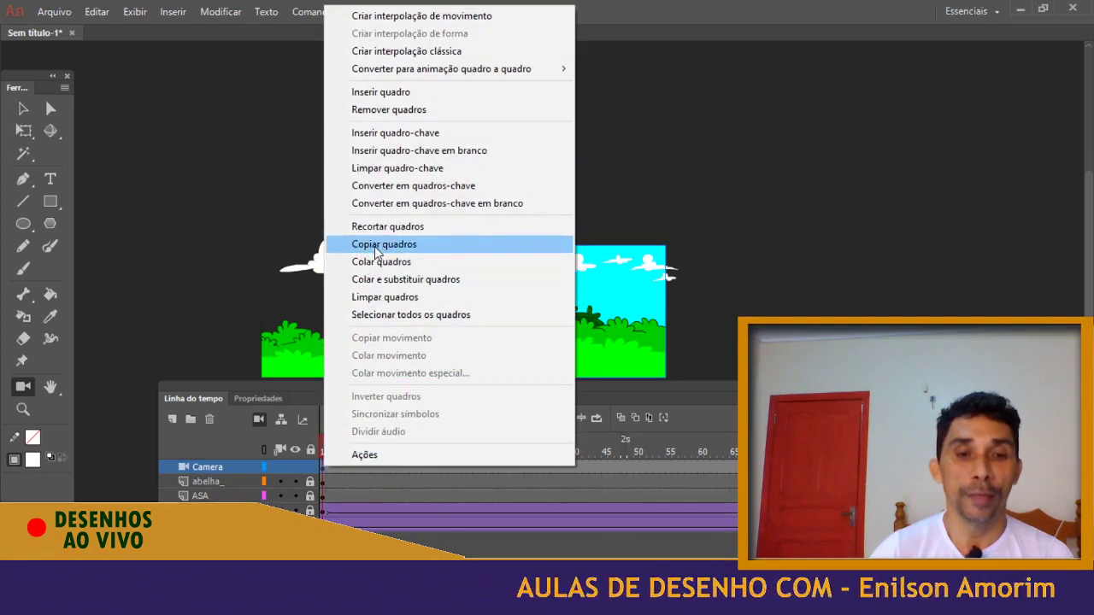
{"action": "left_click", "coordinate": [384, 244]}
{"action": "left_click", "coordinate": [515, 468]}
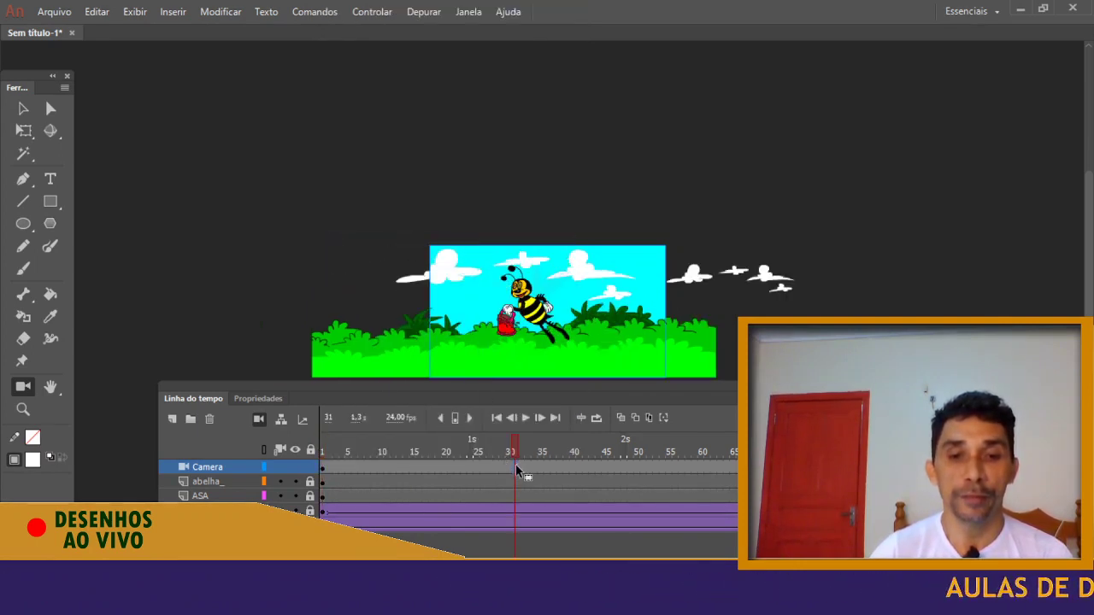
{"action": "right_click", "coordinate": [515, 468]}
{"action": "left_click", "coordinate": [572, 262]}
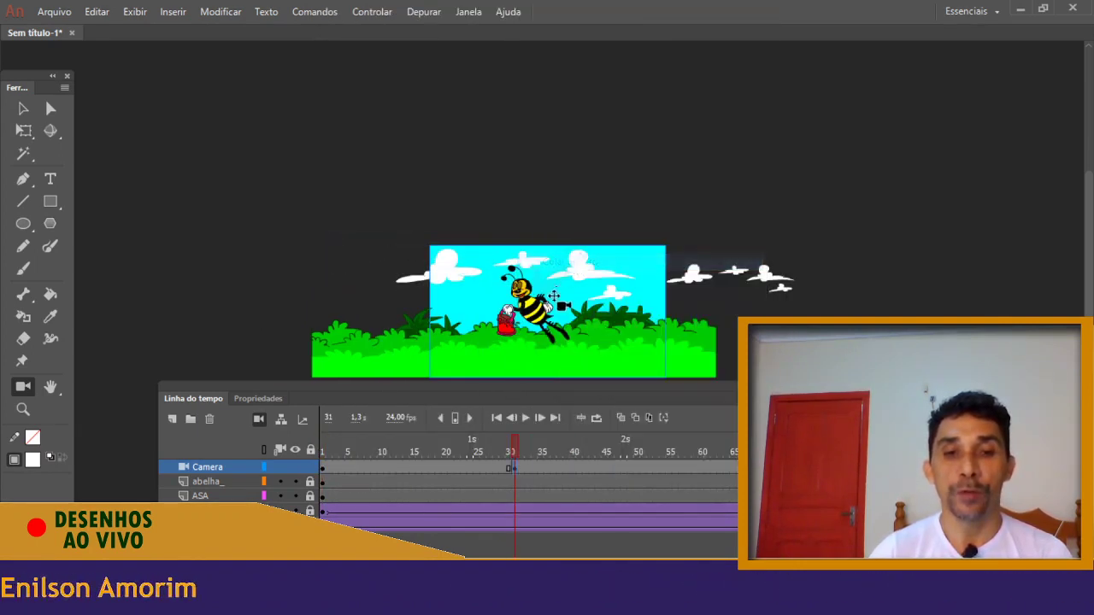
Rearrange the timeline to reach the camera zoom control and zoom the camera in slightly at frame 31
{"action": "left_click_drag", "start_coordinate": [601, 400], "coordinate": [283, 286]}
{"action": "left_click_drag", "start_coordinate": [880, 370], "coordinate": [599, 370]}
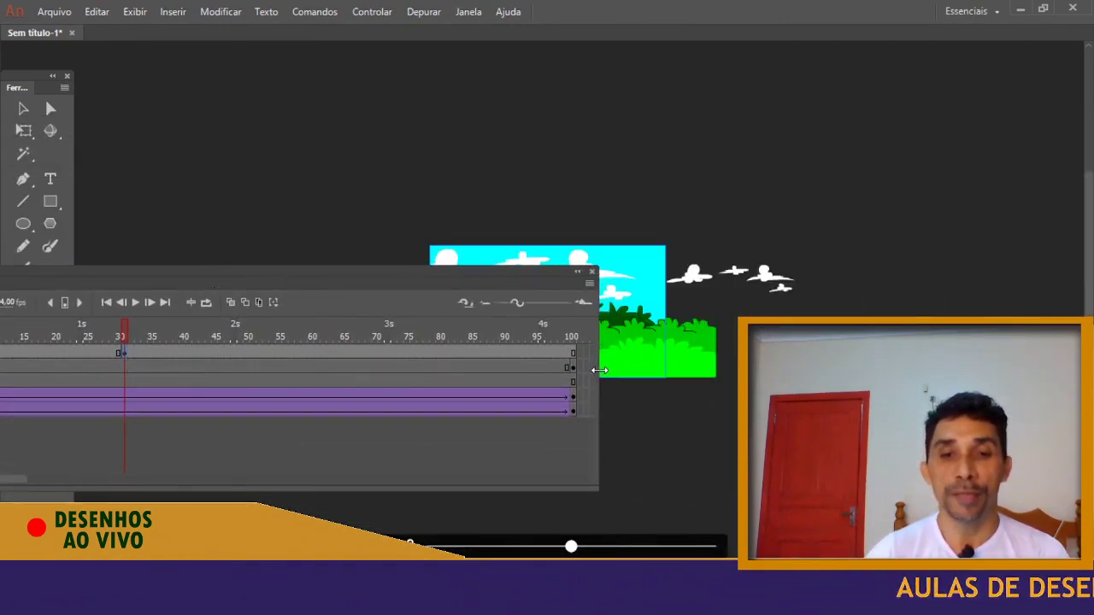
{"action": "left_click_drag", "start_coordinate": [500, 292], "coordinate": [169, 171]}
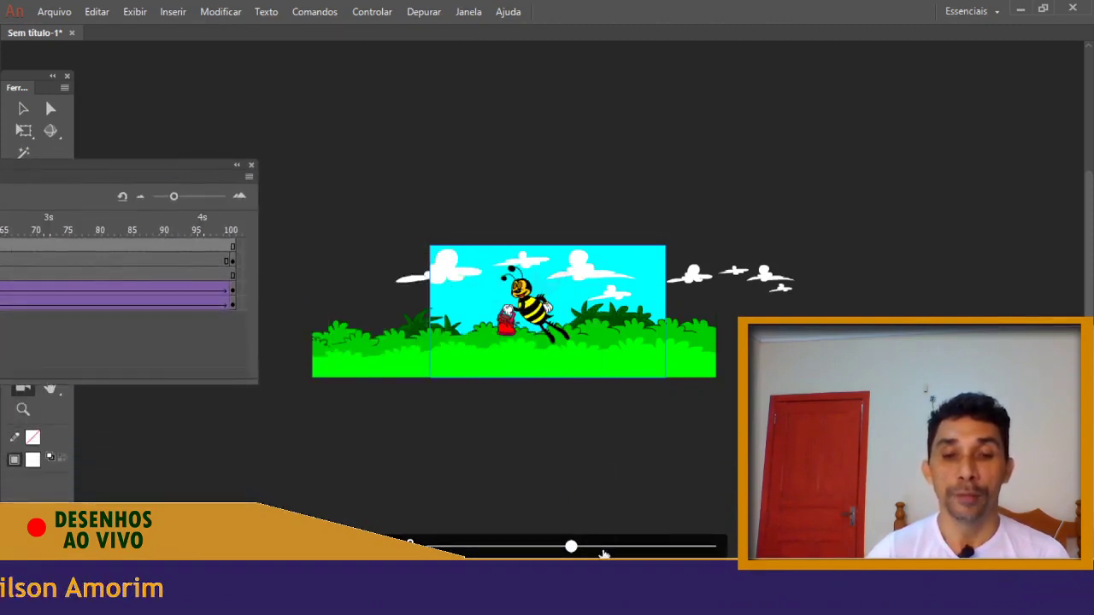
{"action": "left_click_drag", "start_coordinate": [573, 549], "coordinate": [624, 548]}
{"action": "left_click_drag", "start_coordinate": [175, 166], "coordinate": [863, 326]}
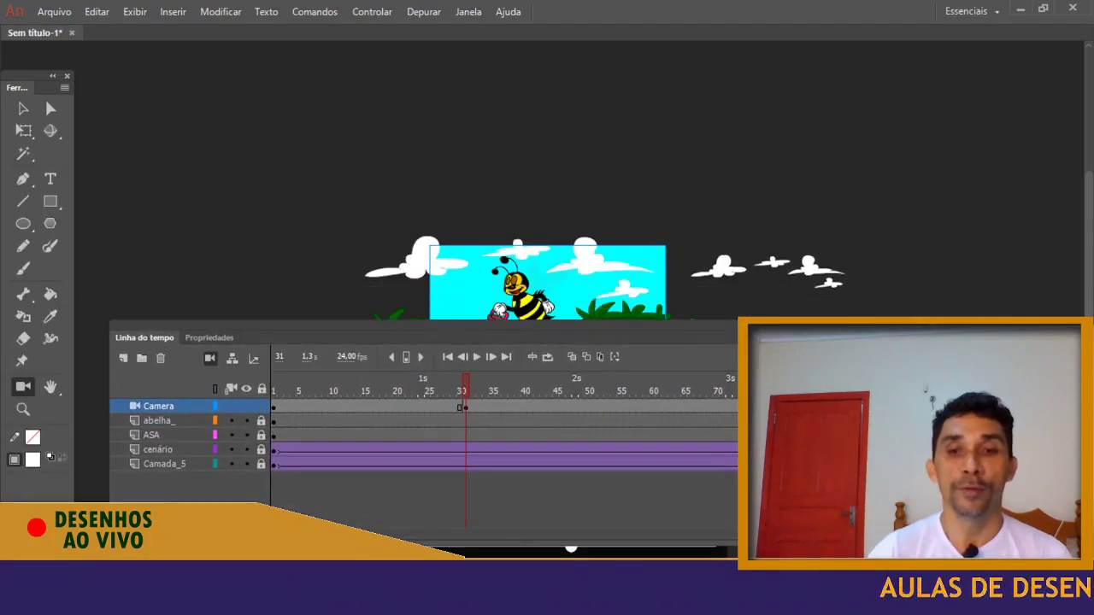
Create a classic tween between frames 1 and 31 of the Camera layer
{"action": "left_click", "coordinate": [369, 406]}
{"action": "right_click", "coordinate": [373, 407]}
{"action": "left_click", "coordinate": [447, 168]}
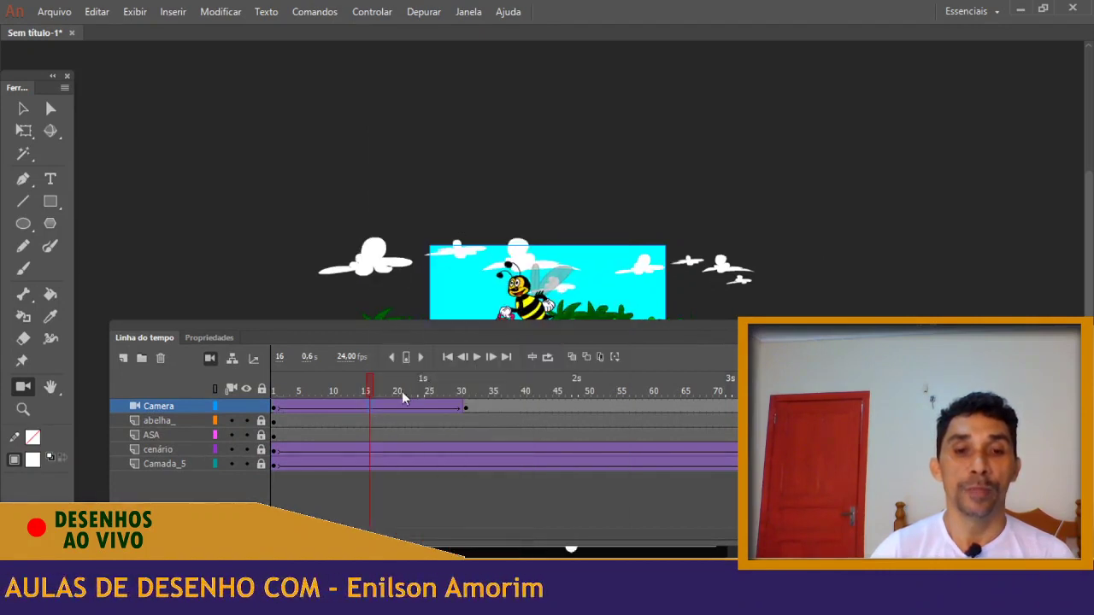